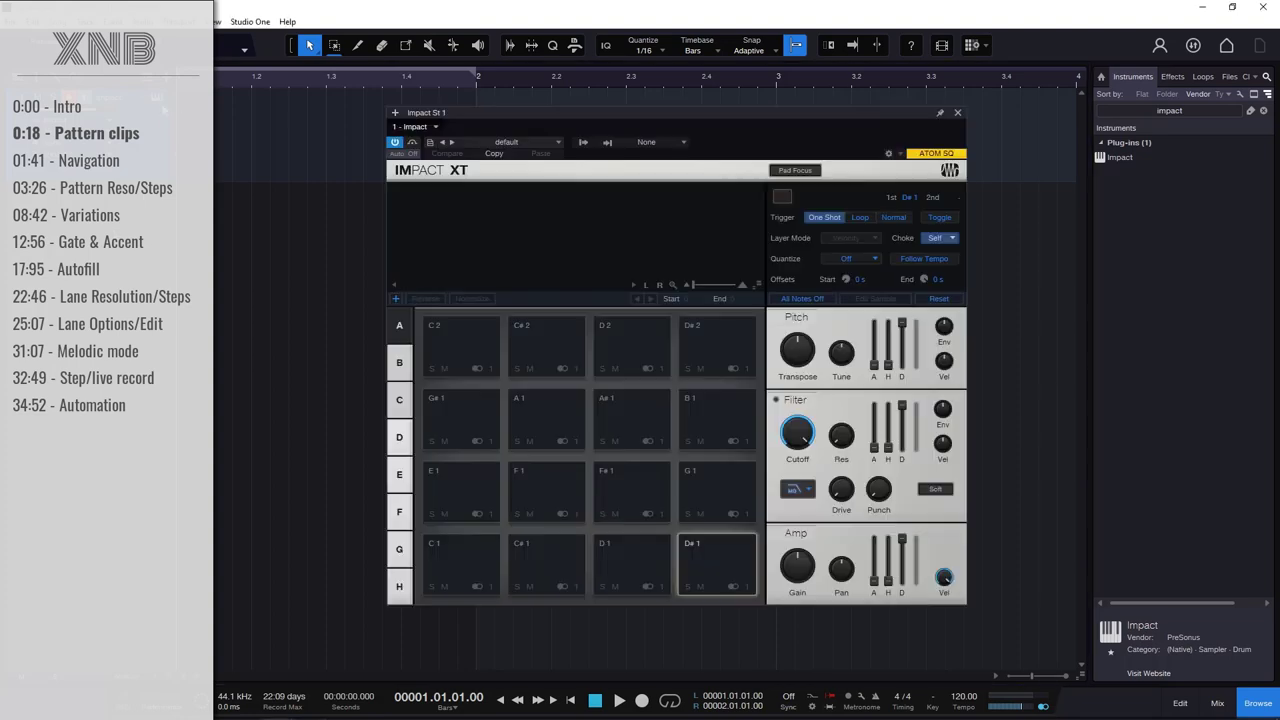
# Load the 60s a GoGo kit preset into the Impact XT drum sampler.
pyautogui.click(546, 141)
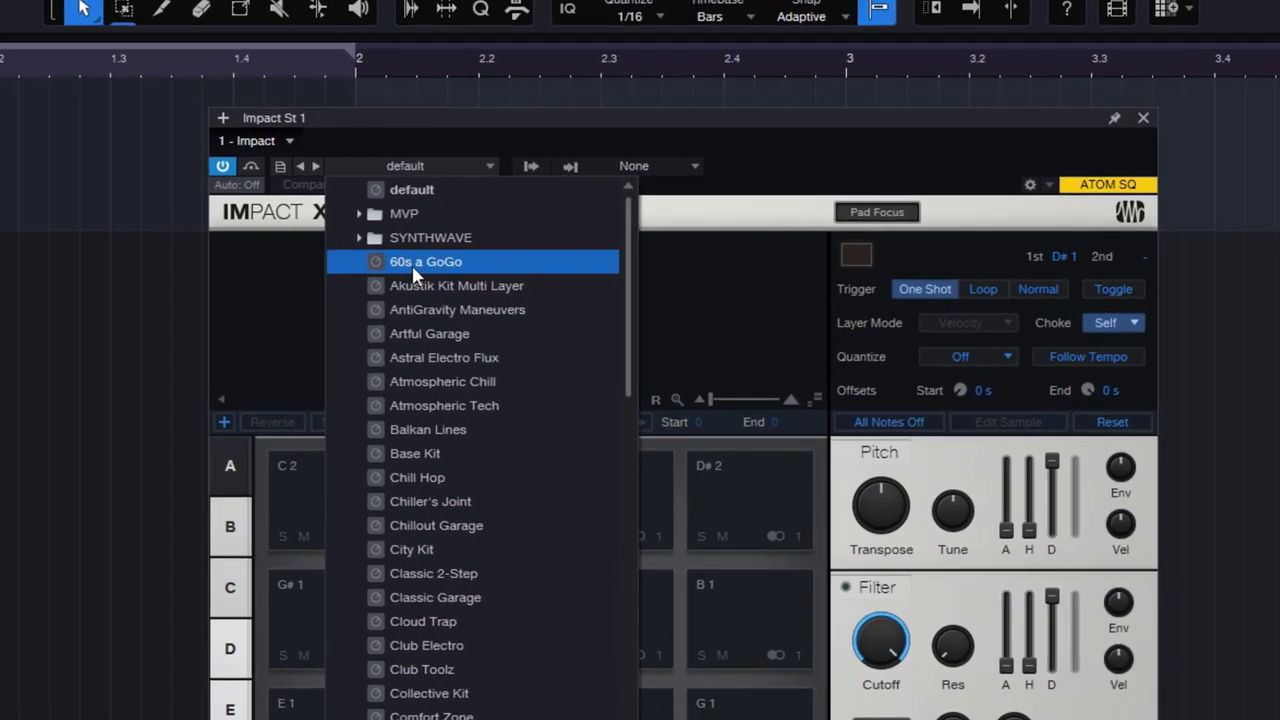
pyautogui.click(516, 201)
pyautogui.press('Escape')
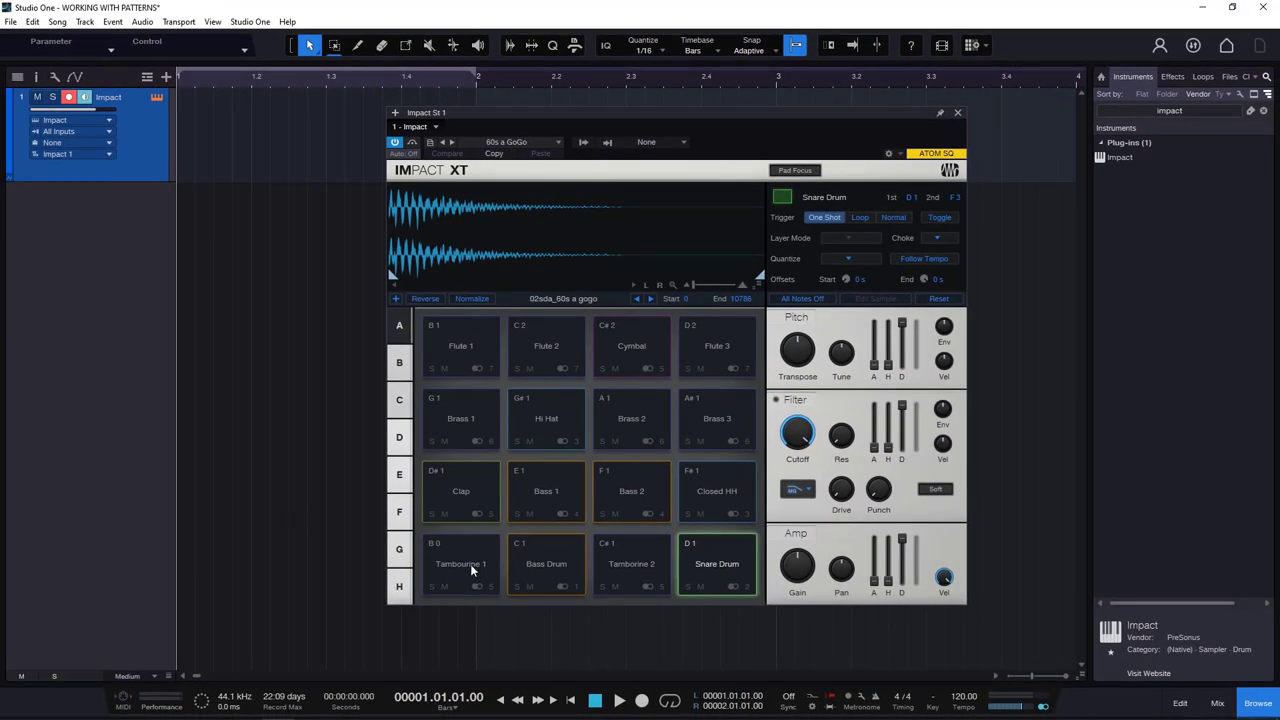
# Audition the Tambourine 1, Bass Drum, Clap and Bass 2 pads, and close the instrument window.
pyautogui.click(470, 564)
pyautogui.click(551, 571)
pyautogui.click(461, 491)
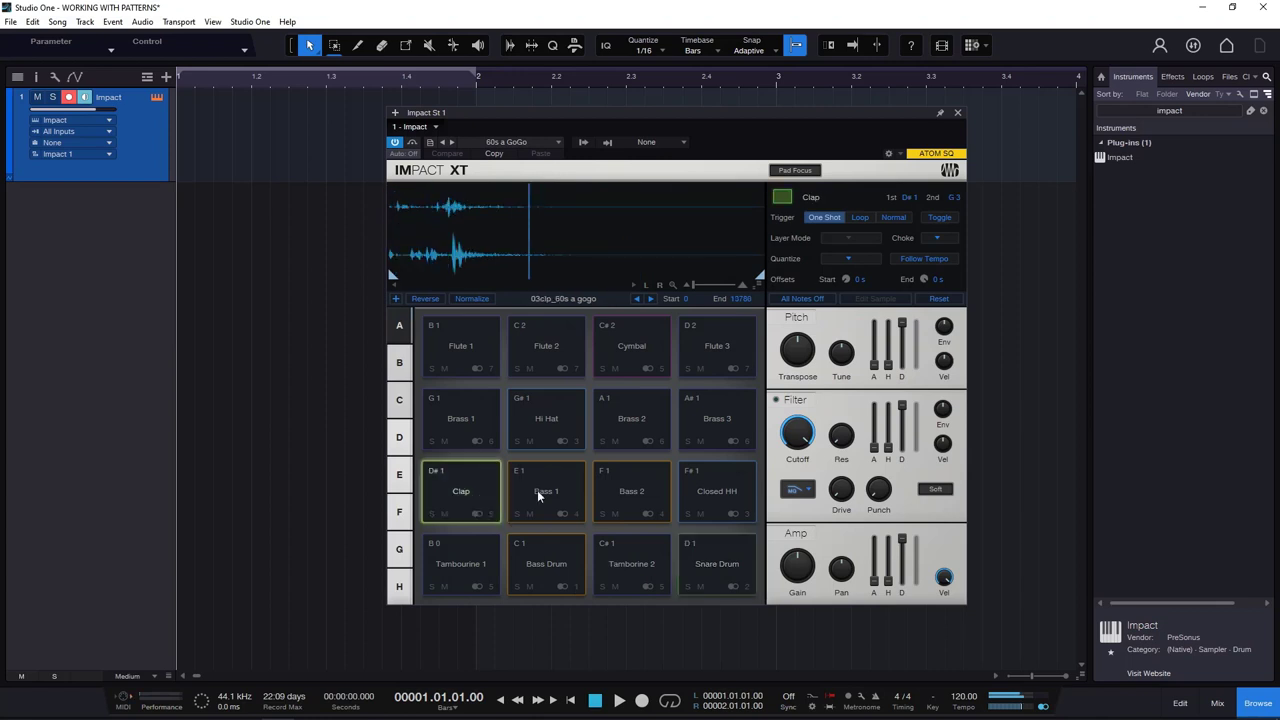
pyautogui.click(619, 490)
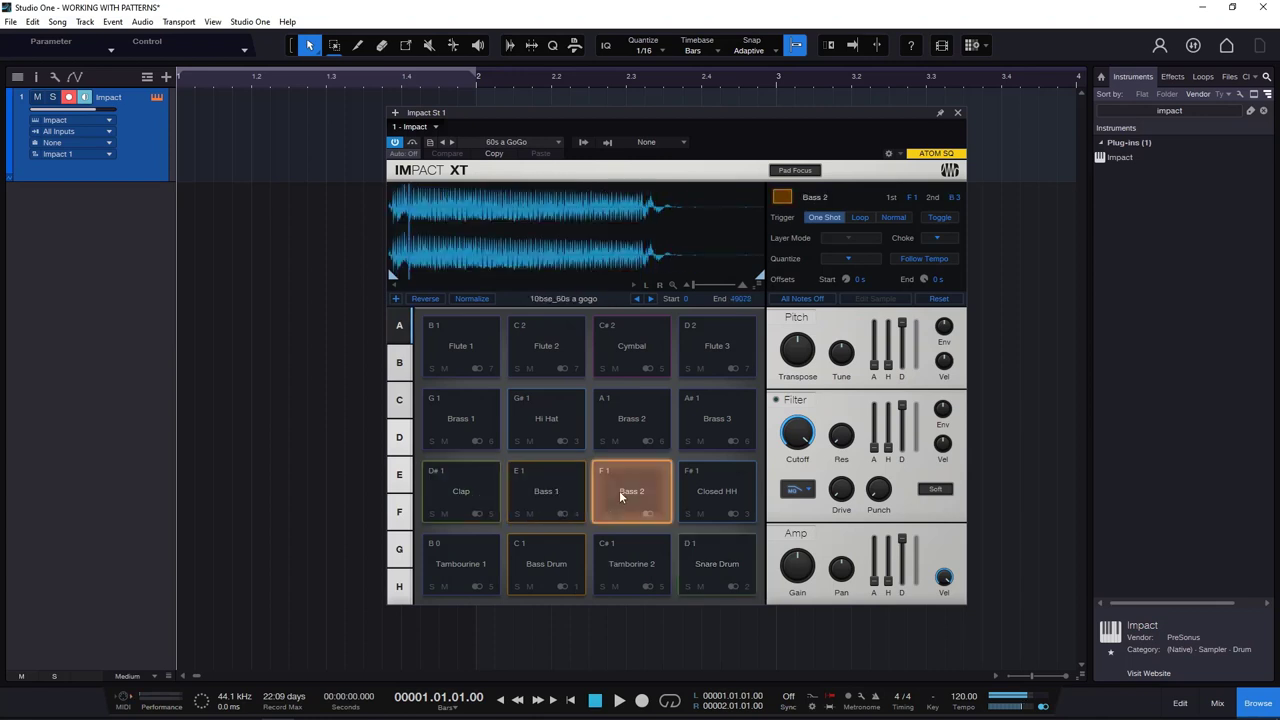
pyautogui.click(957, 113)
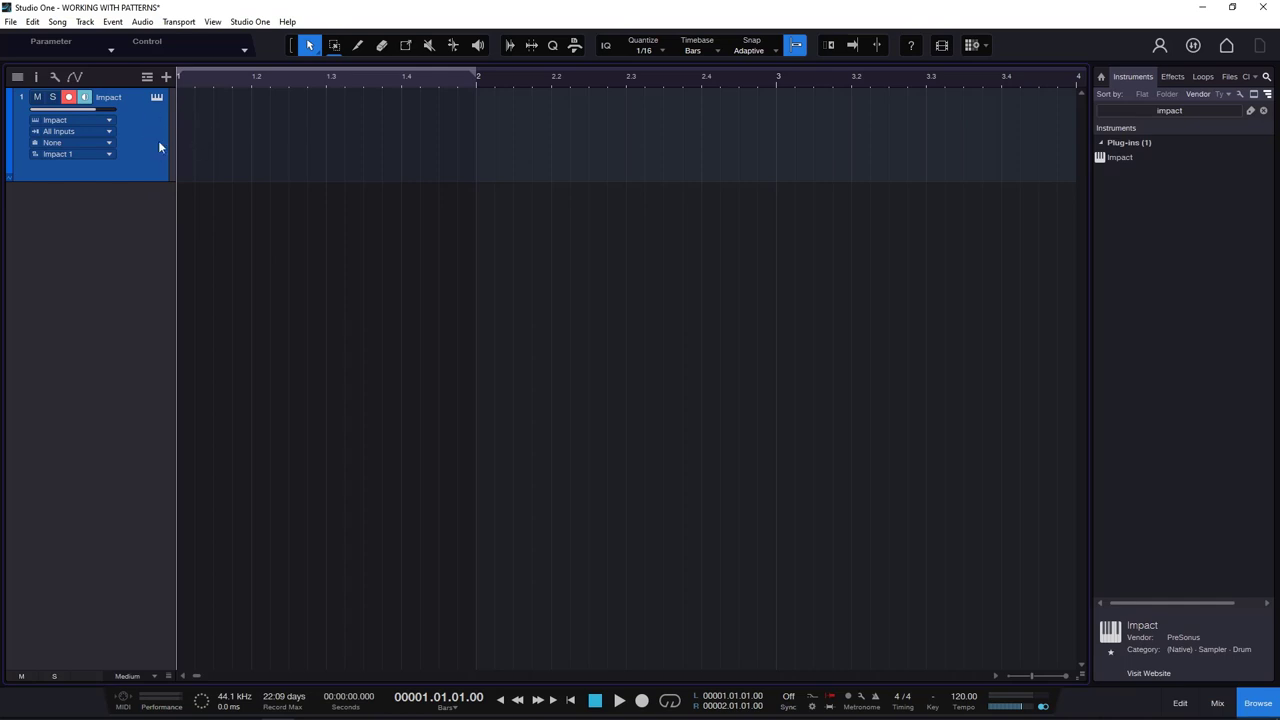
# Create a one-bar instrument part at bar 1 of the Impact track and open it in an enlarged drum editor.
pyautogui.doubleClick(185, 133)
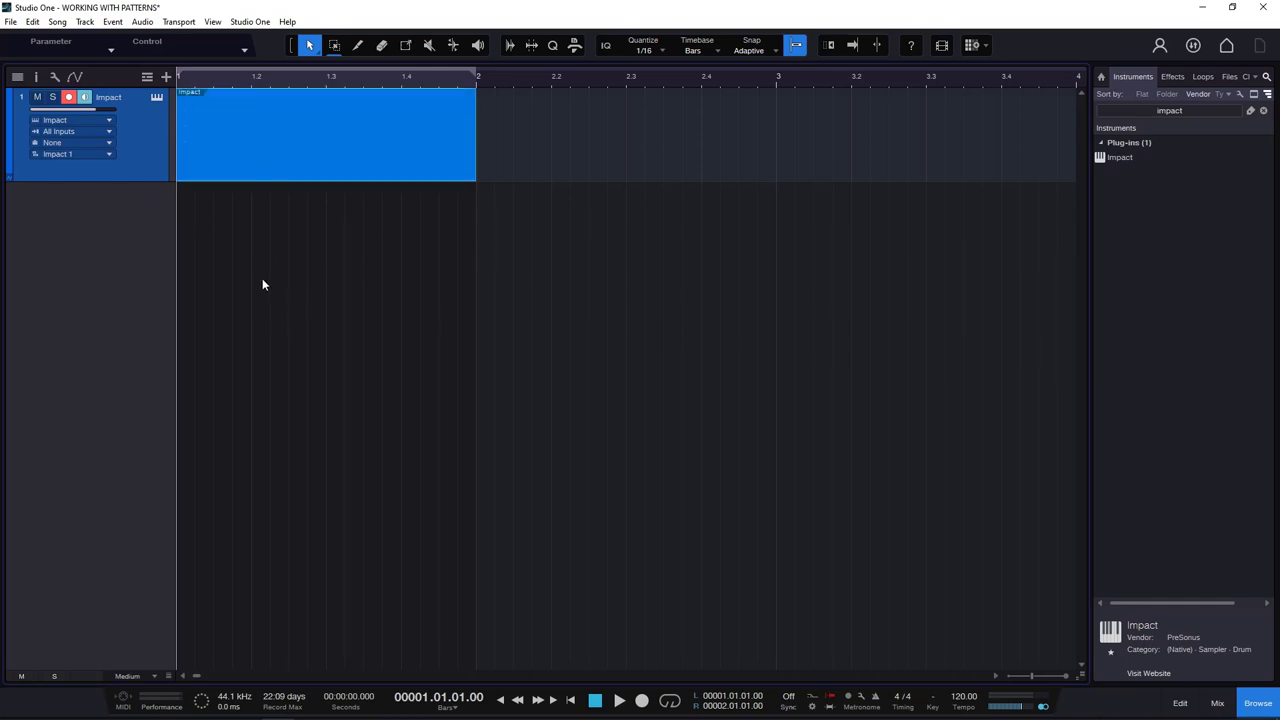
pyautogui.doubleClick(258, 159)
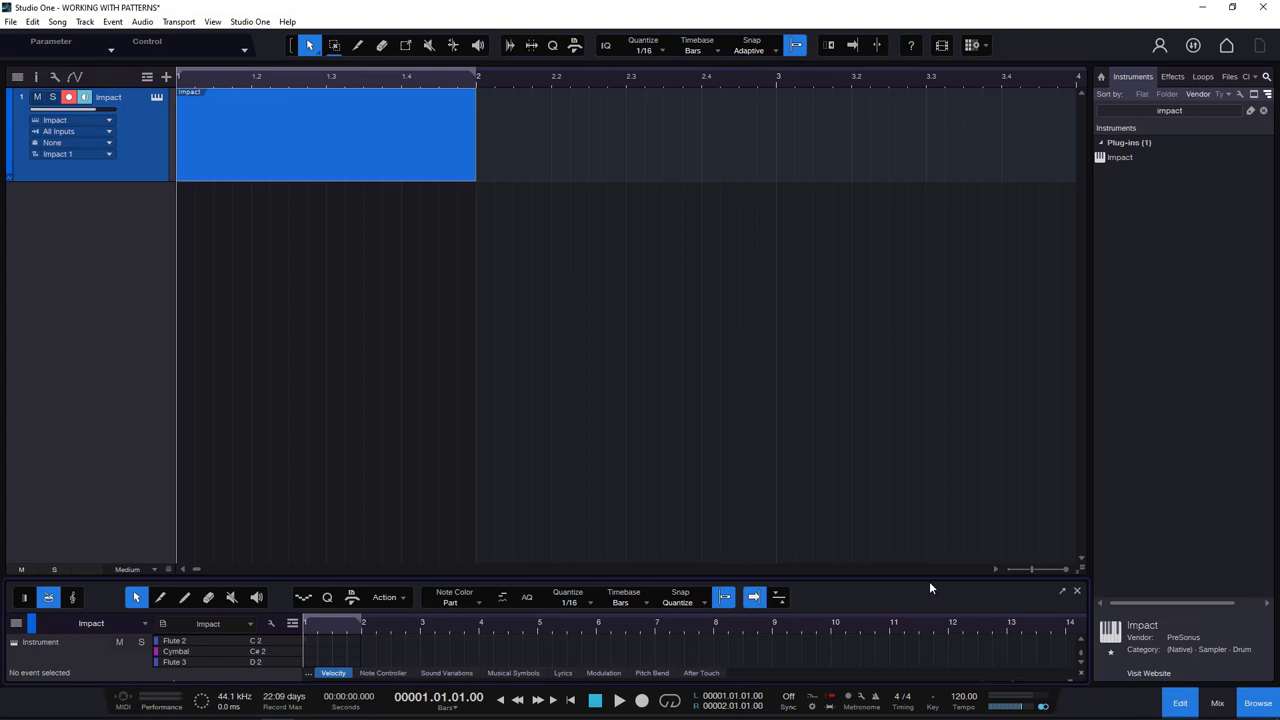
pyautogui.moveTo(930, 582); pyautogui.dragTo(932, 265)
pyautogui.press('e')
pyautogui.press('e')
pyautogui.press('e')
pyautogui.press('e')
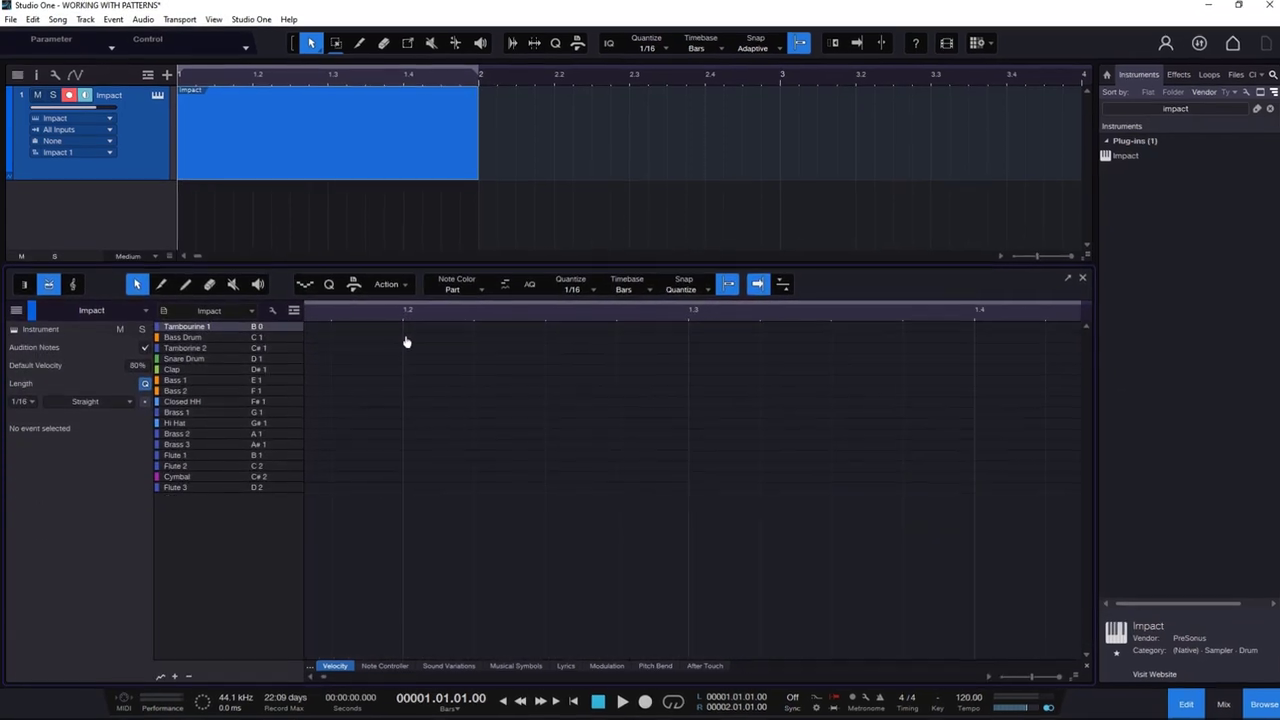
pyautogui.press('w')
pyautogui.press('w')
pyautogui.press('w')
pyautogui.press('w')
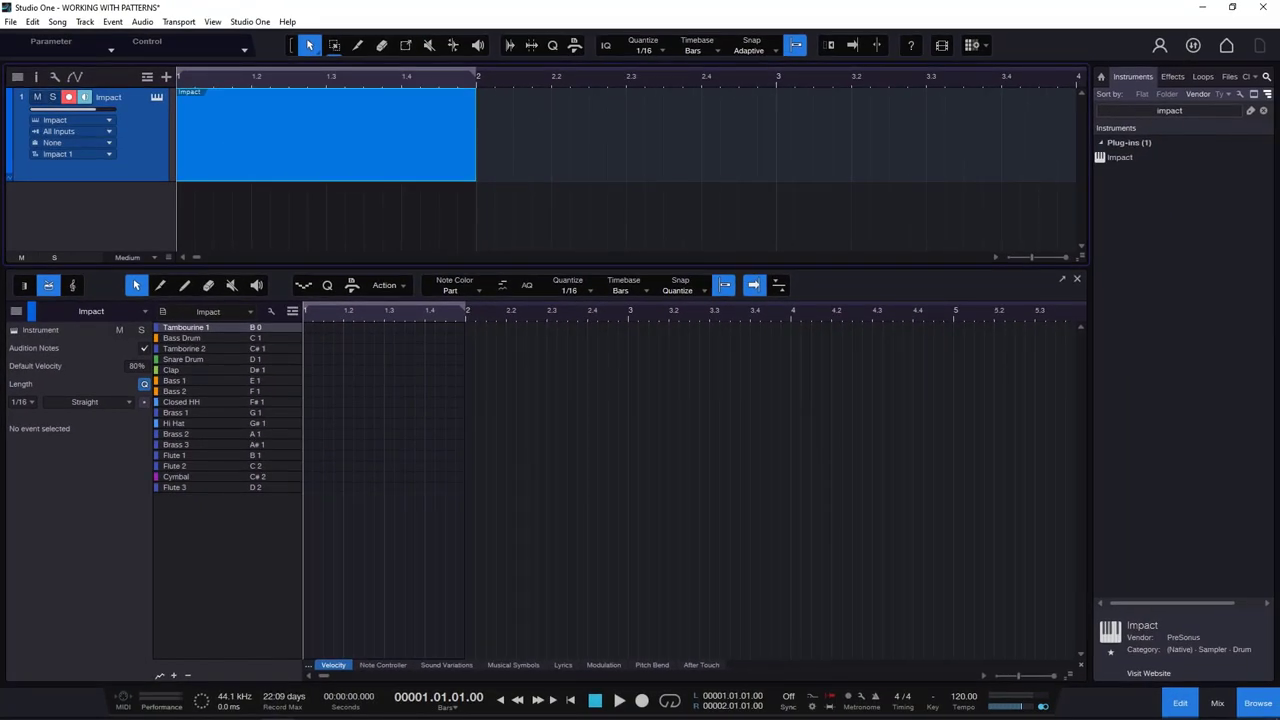
# Replace the instrument part with an empty pattern at bar 1 and shrink the velocity lane below the step grid.
pyautogui.press('Delete')
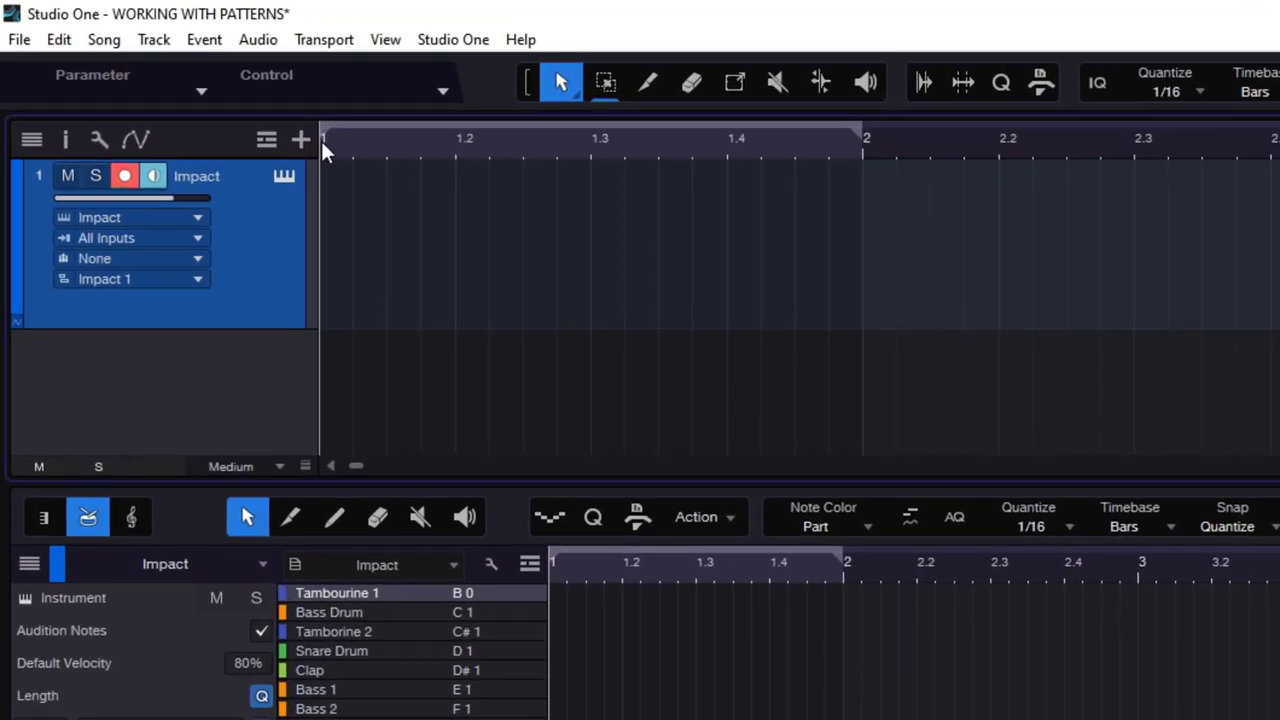
pyautogui.hotkey('ctrl', 'shift', 'p')
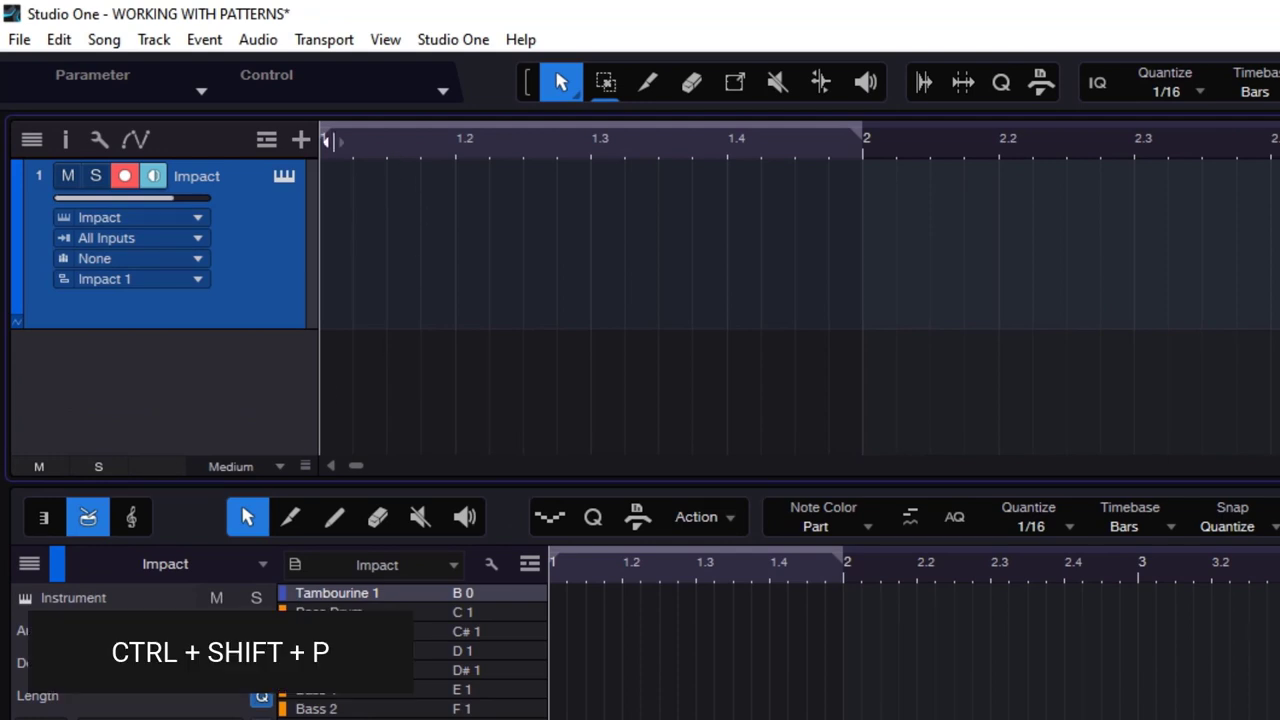
pyautogui.hotkey('ctrl', 'shift', 'p')
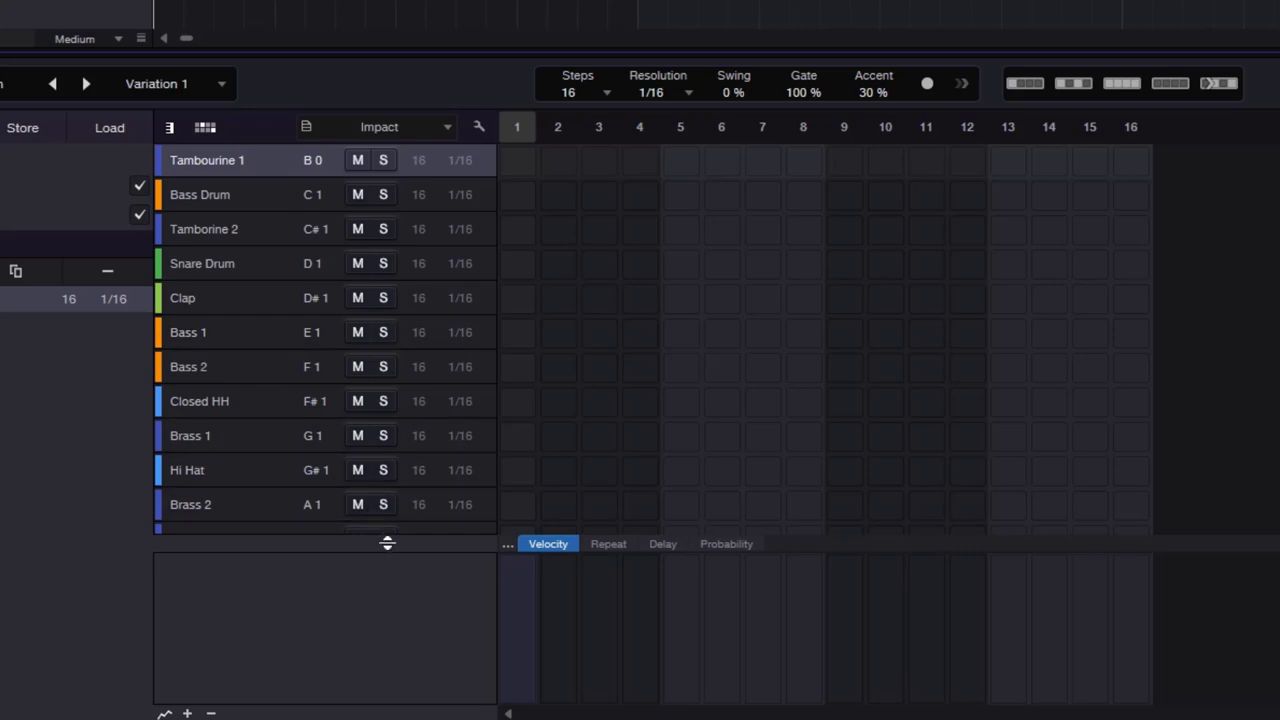
pyautogui.moveTo(387, 543); pyautogui.dragTo(387, 660)
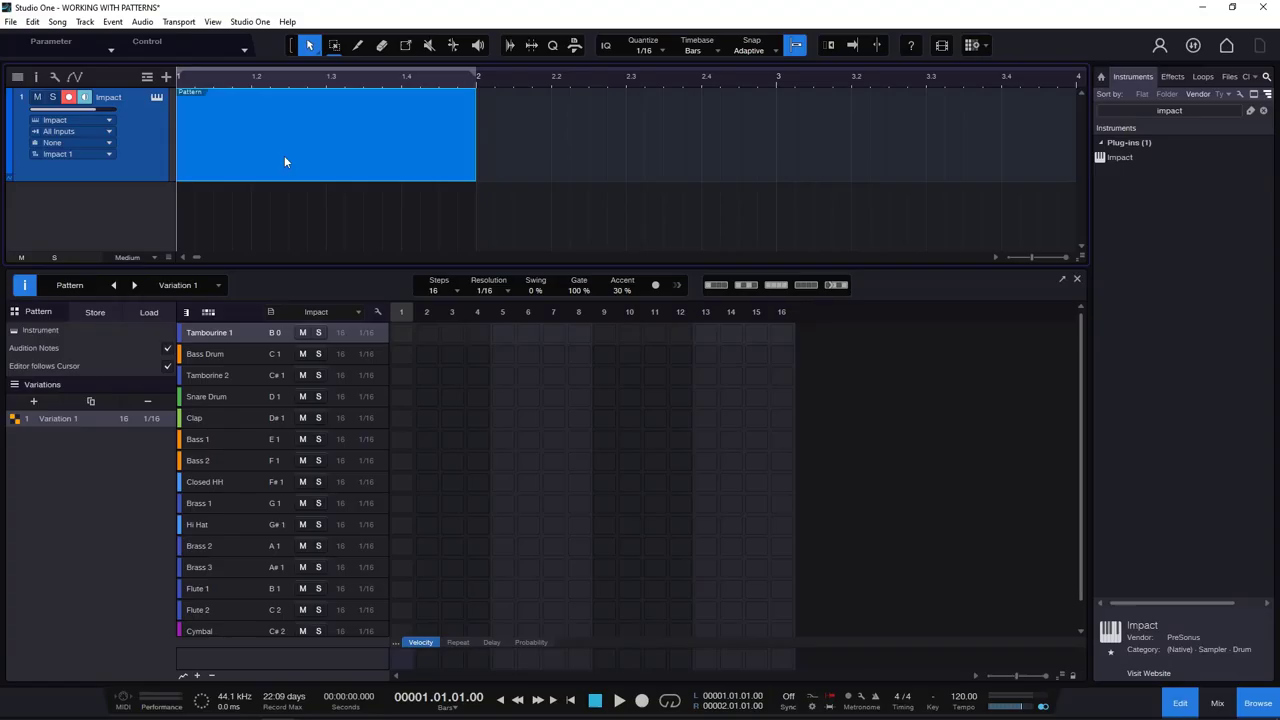
# Replace the pattern with a new instrument part at bar 1 and convert that part to a pattern.
pyautogui.press('Delete')
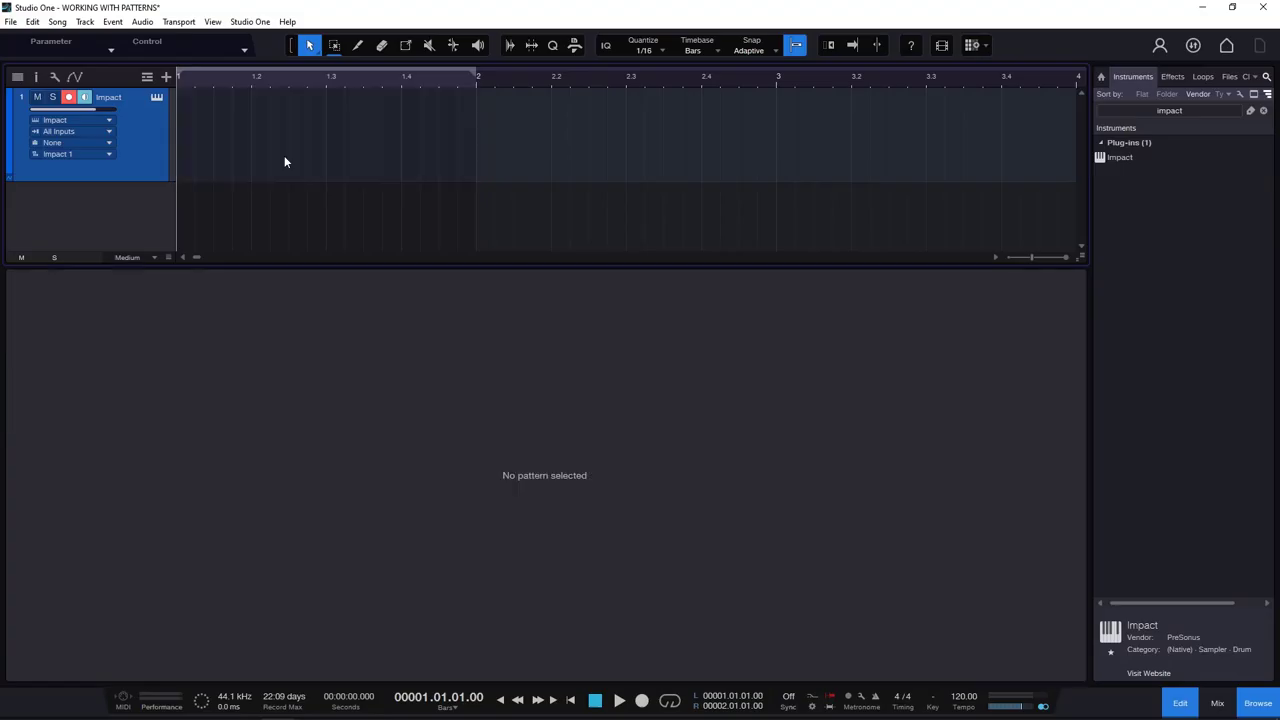
pyautogui.doubleClick(189, 151)
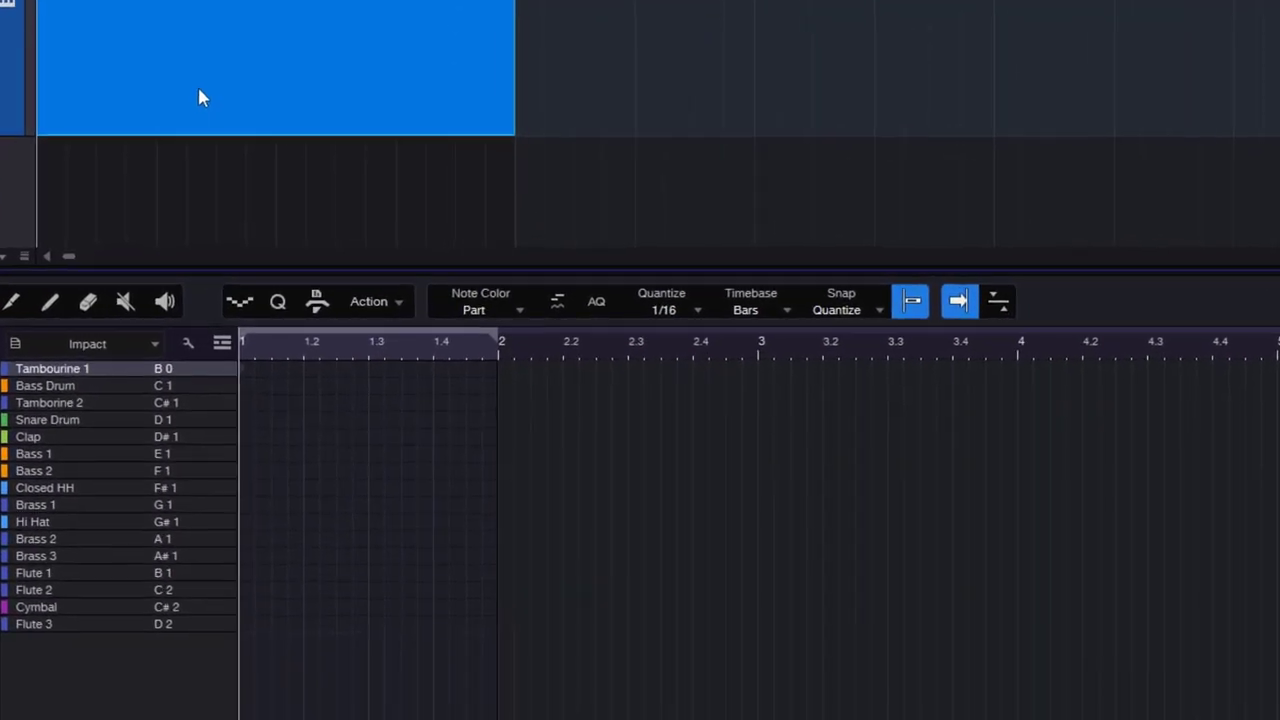
pyautogui.rightClick(198, 89)
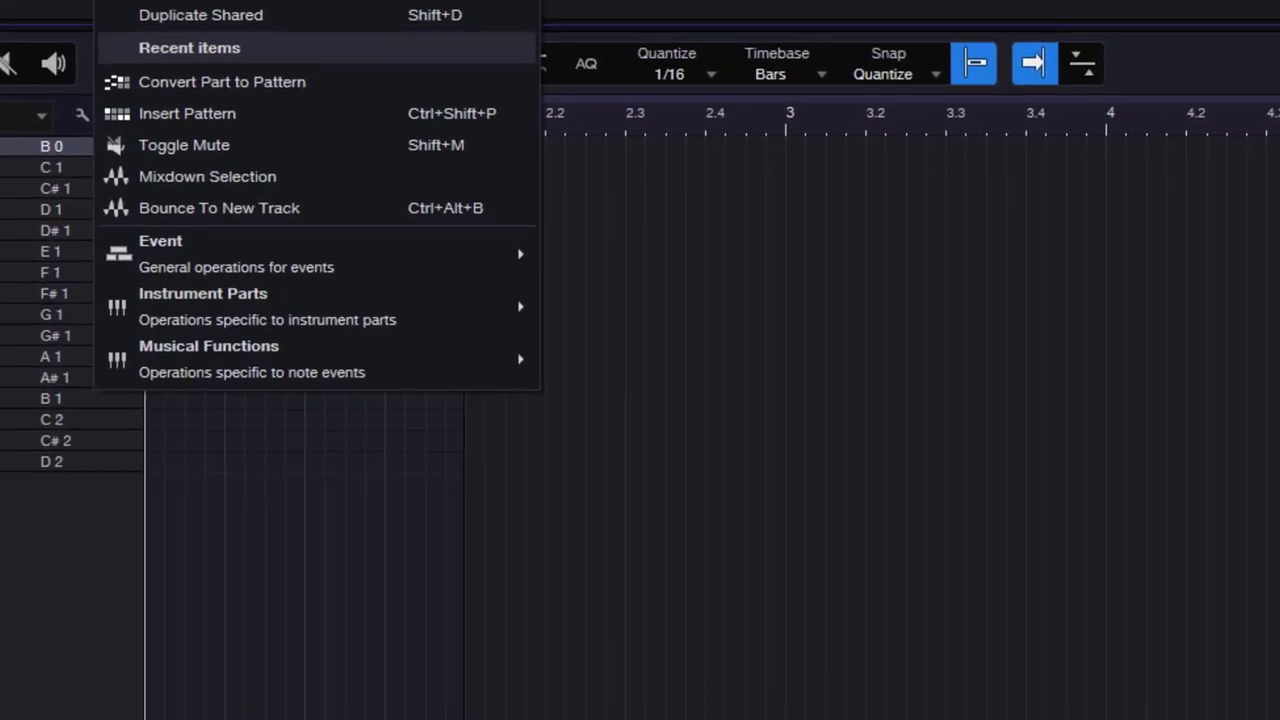
pyautogui.moveTo(235, 320)
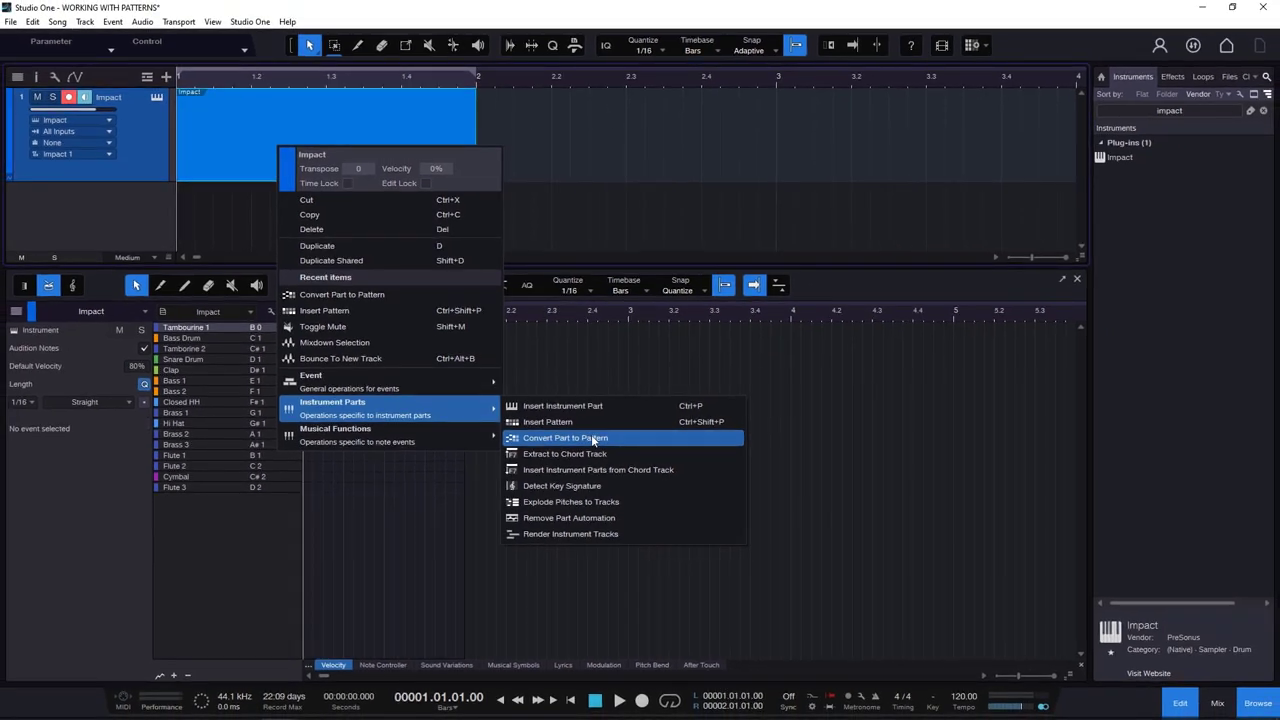
pyautogui.click(594, 439)
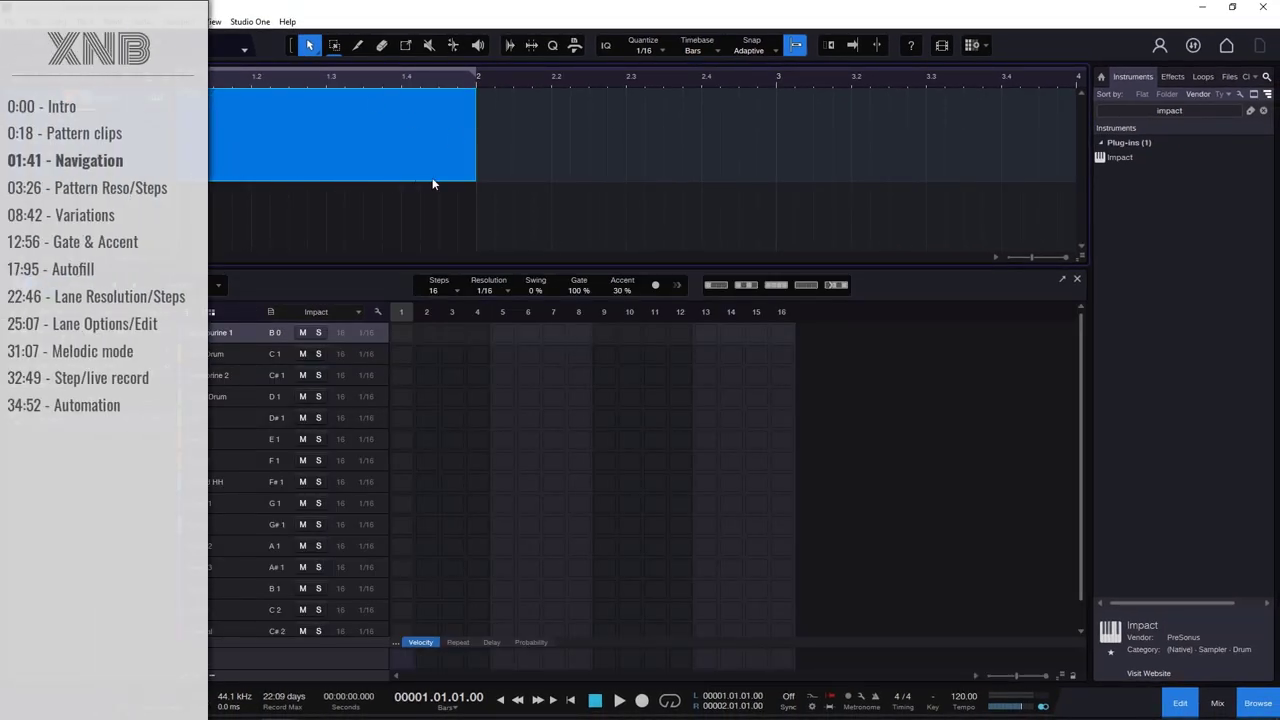
# Detach and maximize the pattern editor, and dock it back at roughly half the height of the song window.
pyautogui.moveTo(387, 266); pyautogui.dragTo(578, 195)
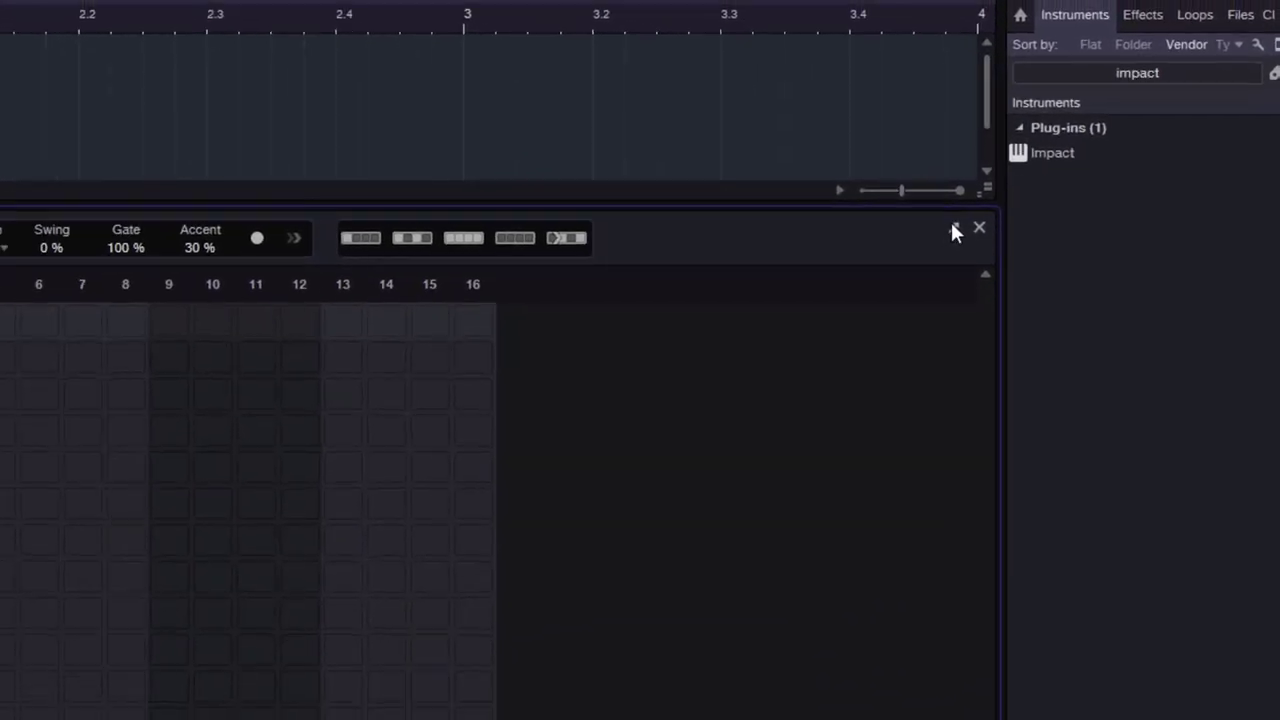
pyautogui.click(929, 236)
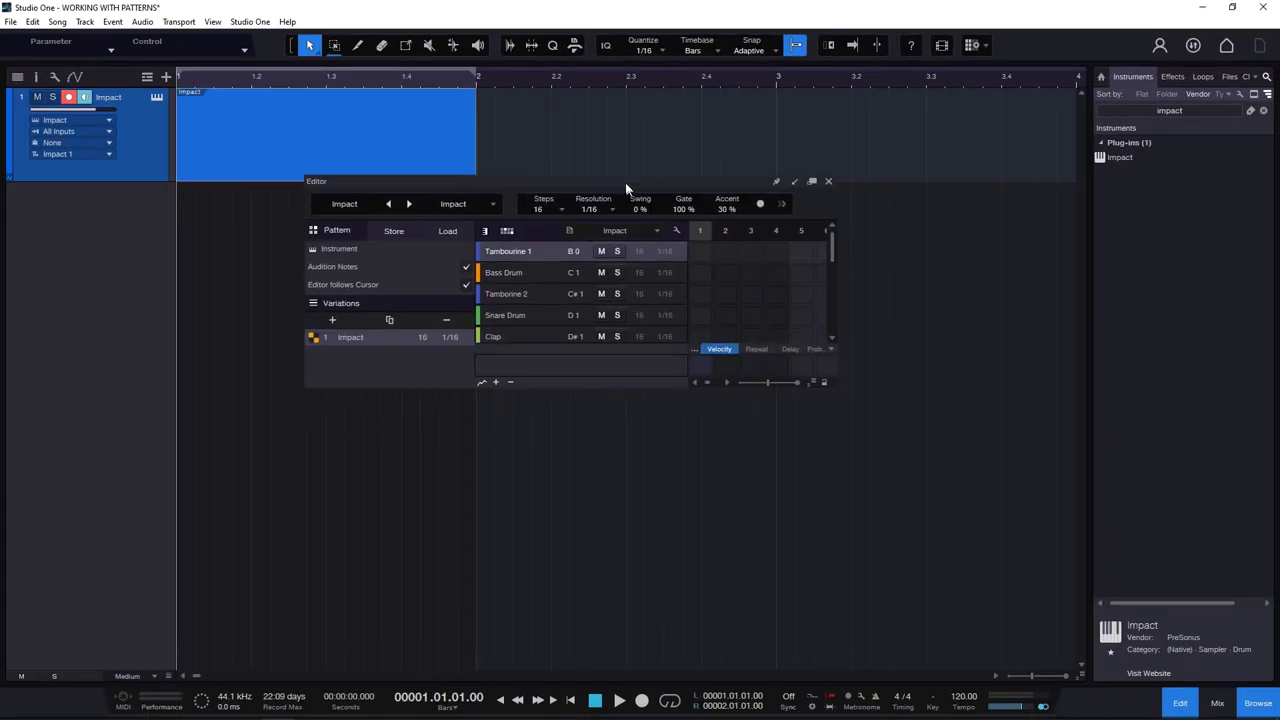
pyautogui.moveTo(762, 325); pyautogui.dragTo(1018, 546)
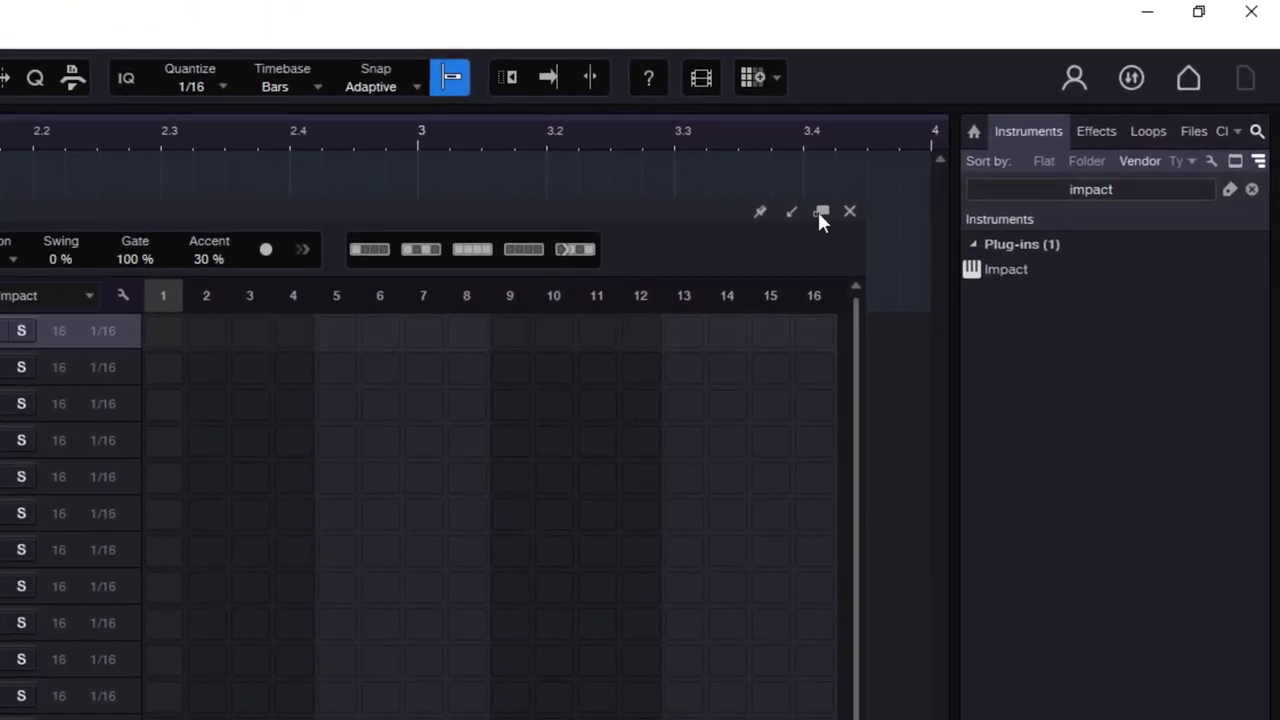
pyautogui.click(823, 210)
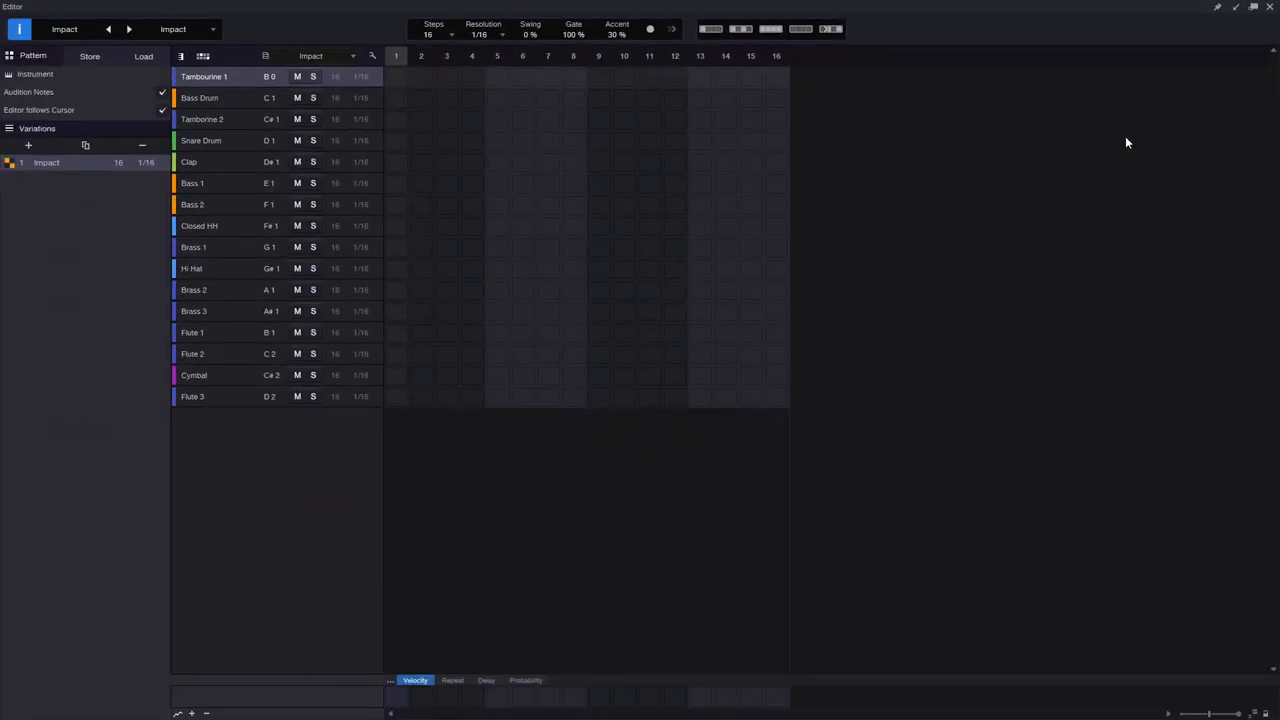
pyautogui.click(1234, 9)
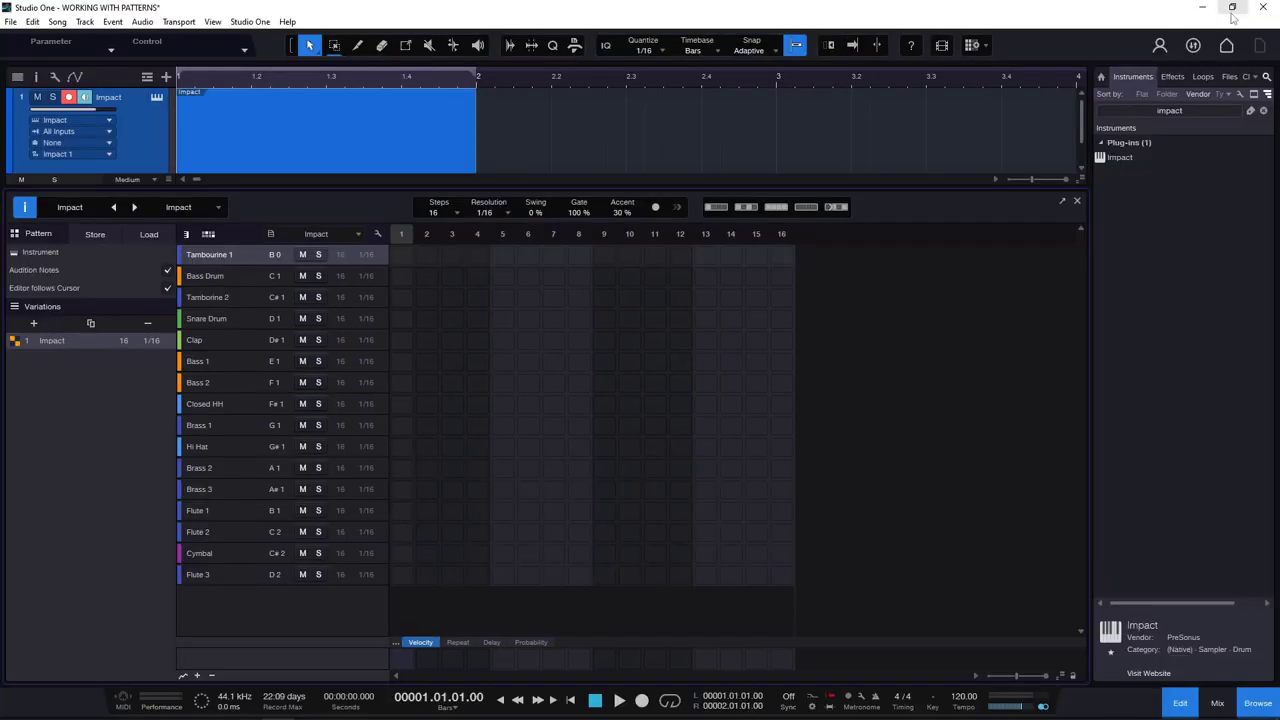
pyautogui.moveTo(966, 189); pyautogui.dragTo(967, 324)
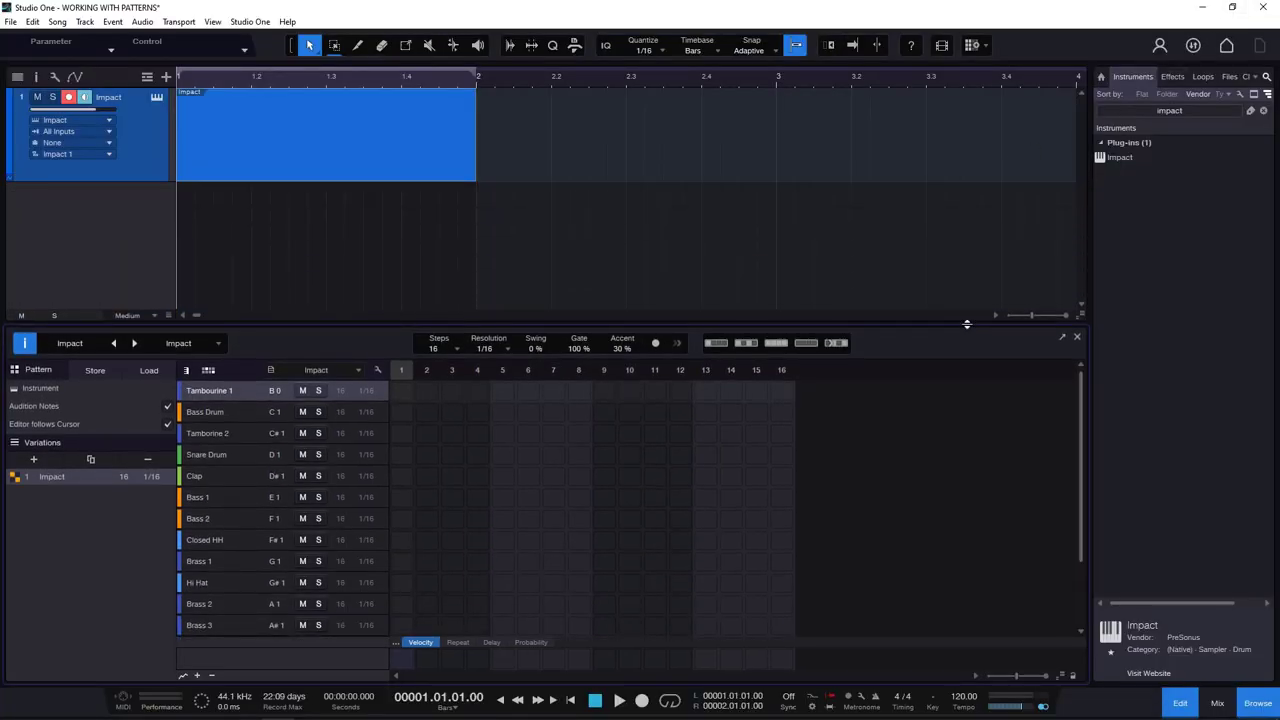
# Set the Impact pattern's length to 64 steps.
pyautogui.scroll(-4, 488, 461)
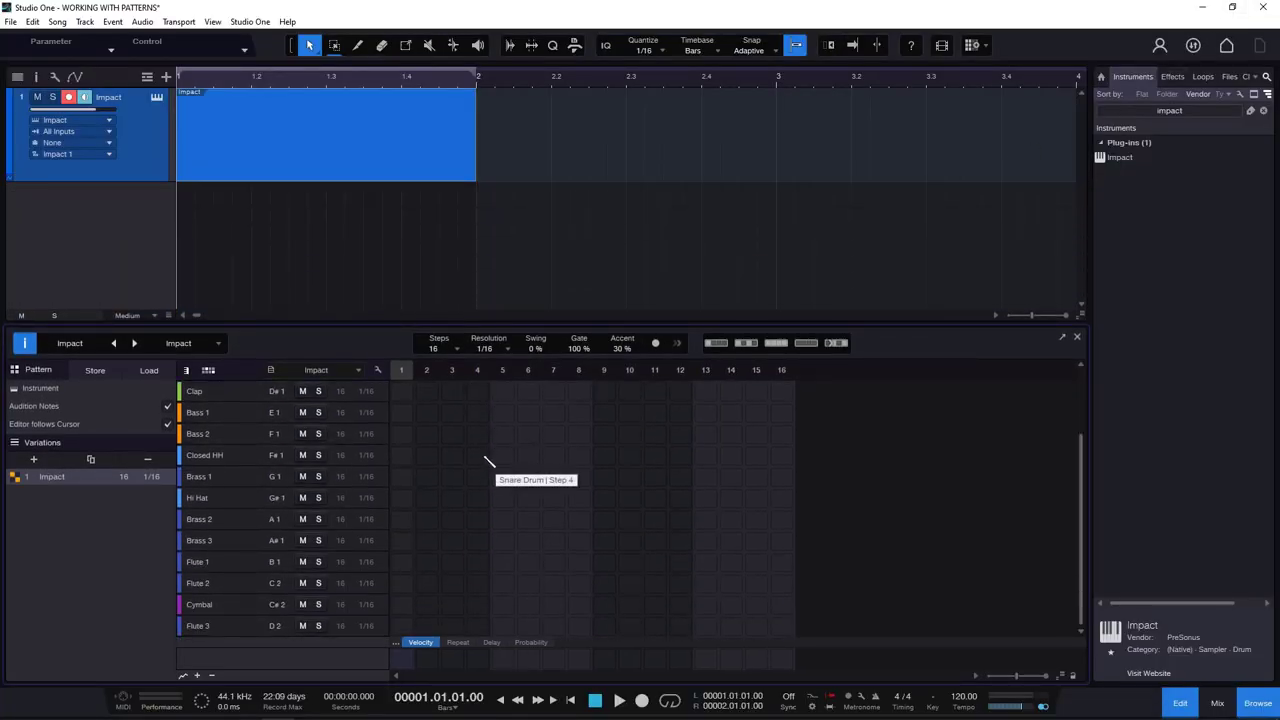
pyautogui.scroll(4, 486, 459)
pyautogui.scroll(-4, 486, 460)
pyautogui.scroll(4, 484, 464)
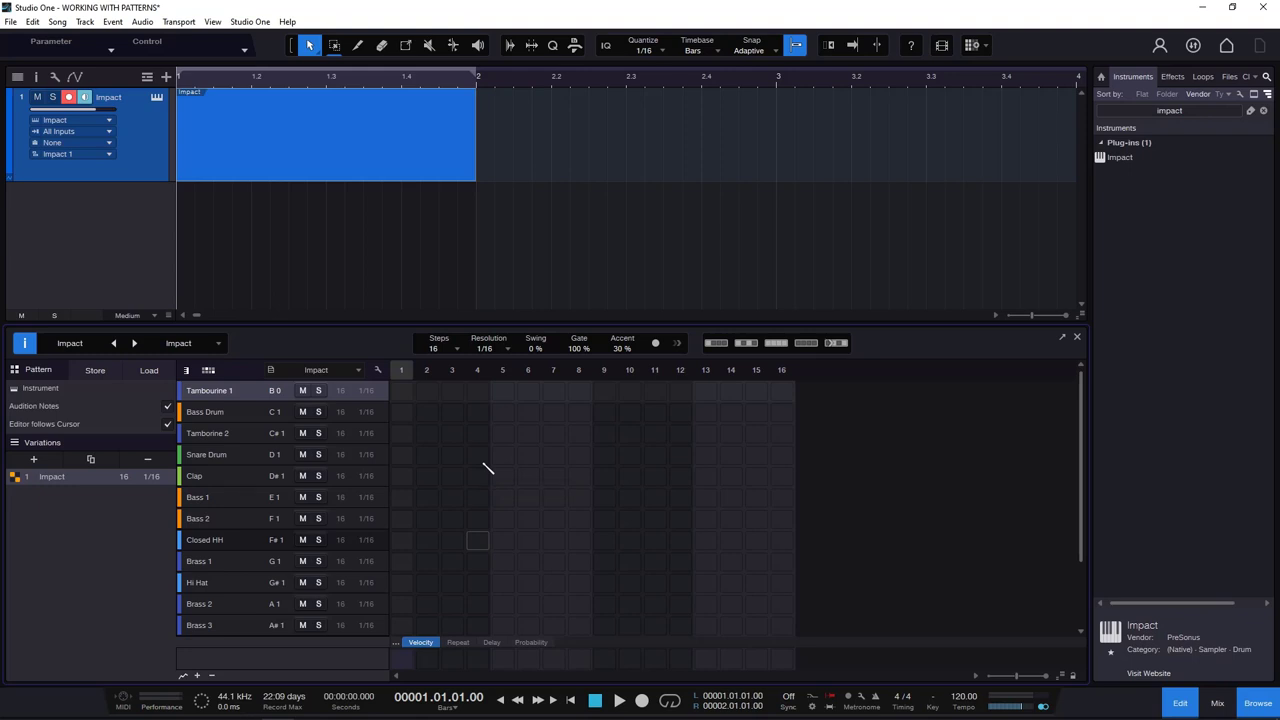
pyautogui.click(434, 369)
pyautogui.press('e')
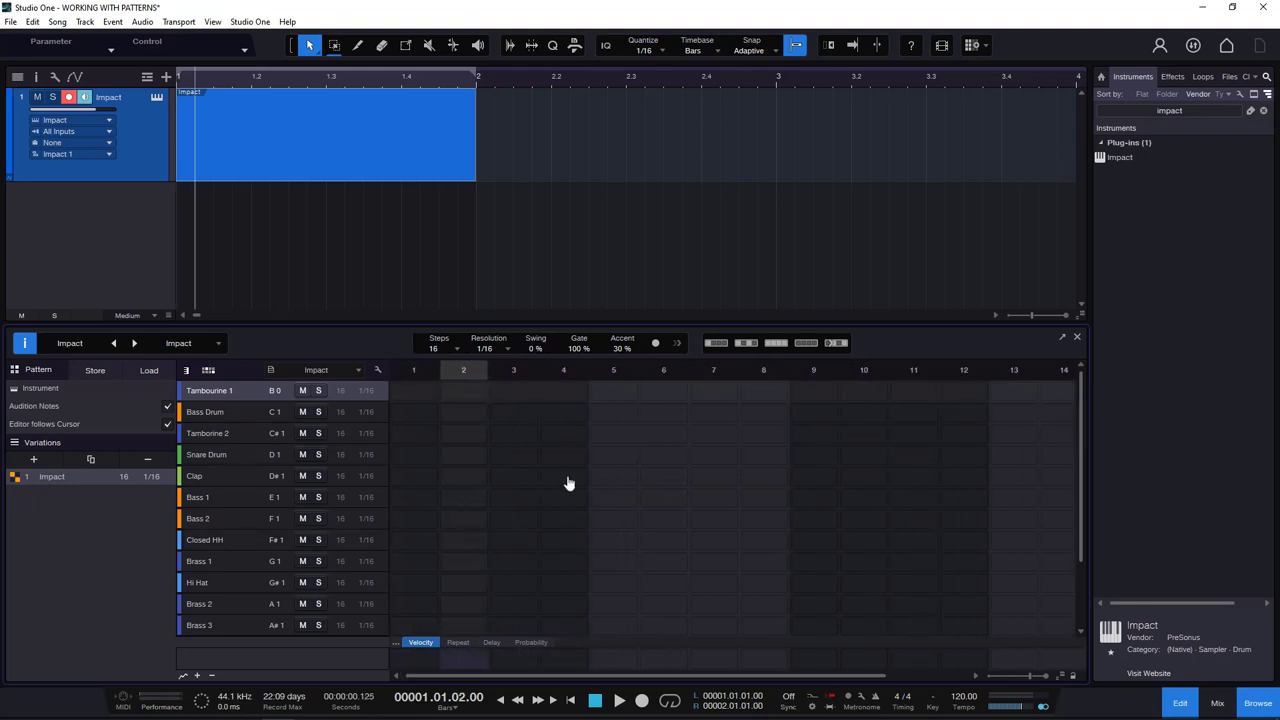
pyautogui.click(456, 349)
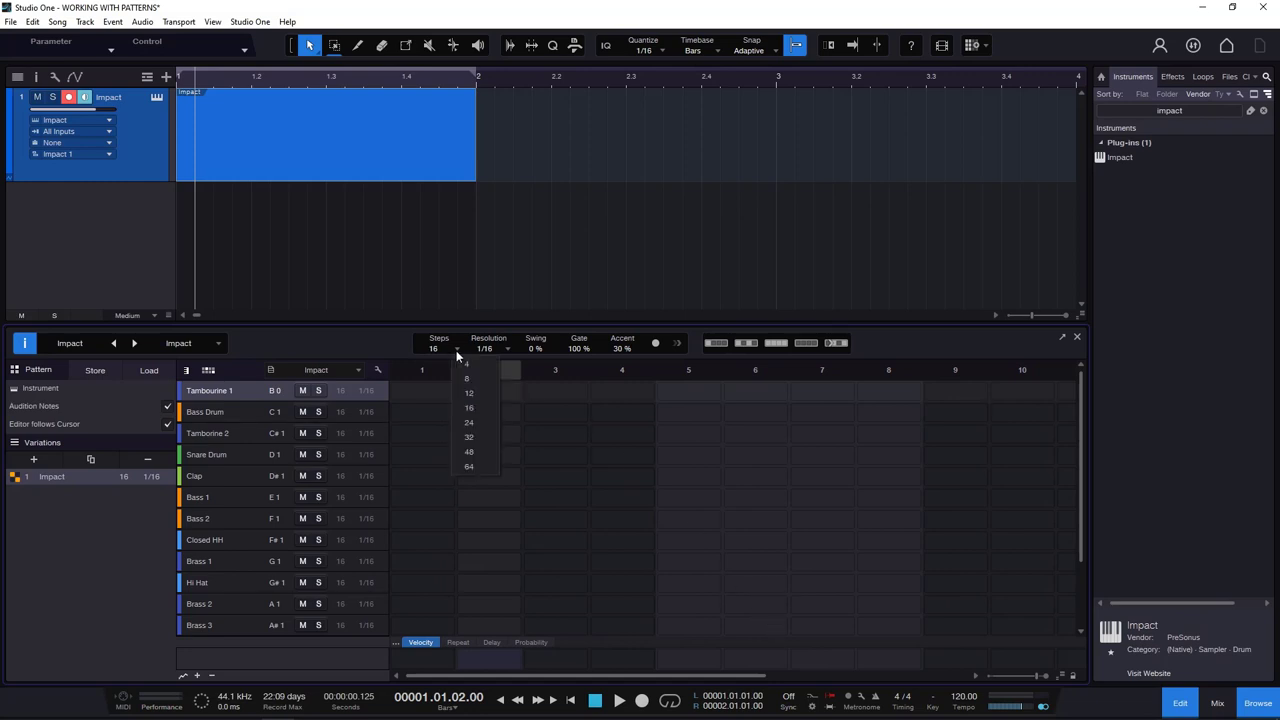
pyautogui.click(484, 466)
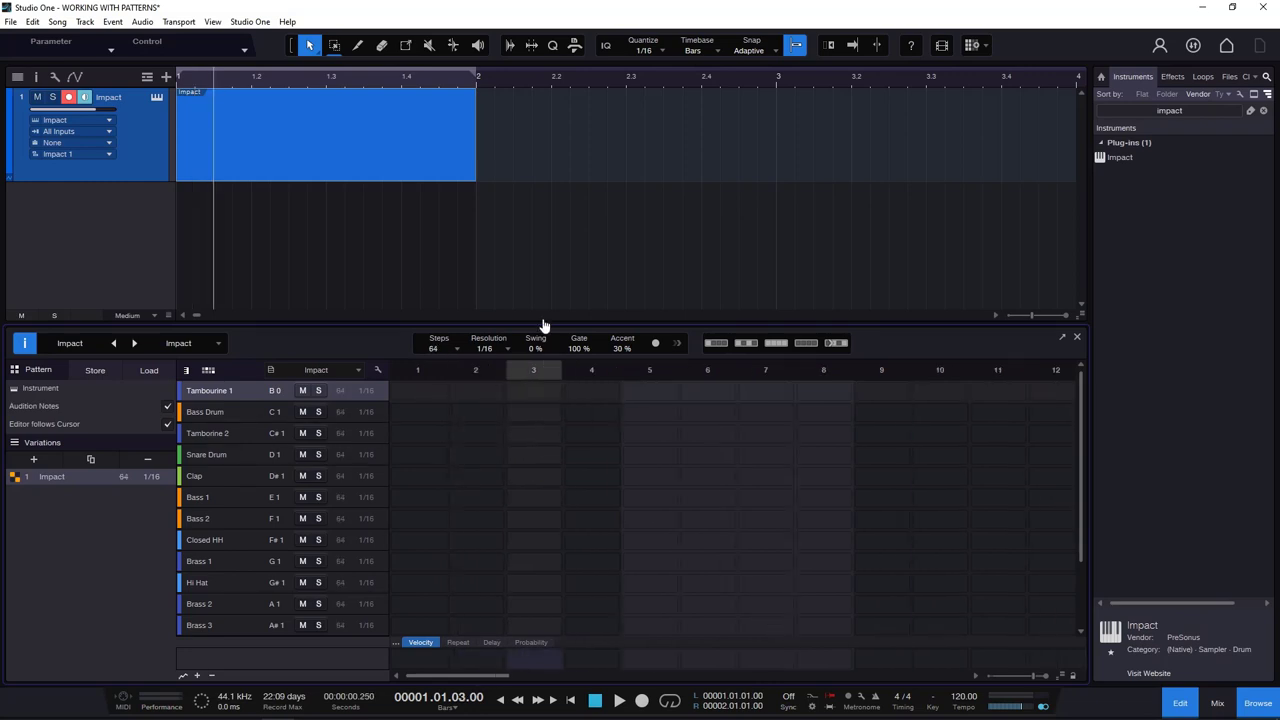
# Look along the step grid and back to step 1, and shrink the lane height until Tambourine 1 through Flute 3 all fit.
pyautogui.scroll(5, 480, 380)
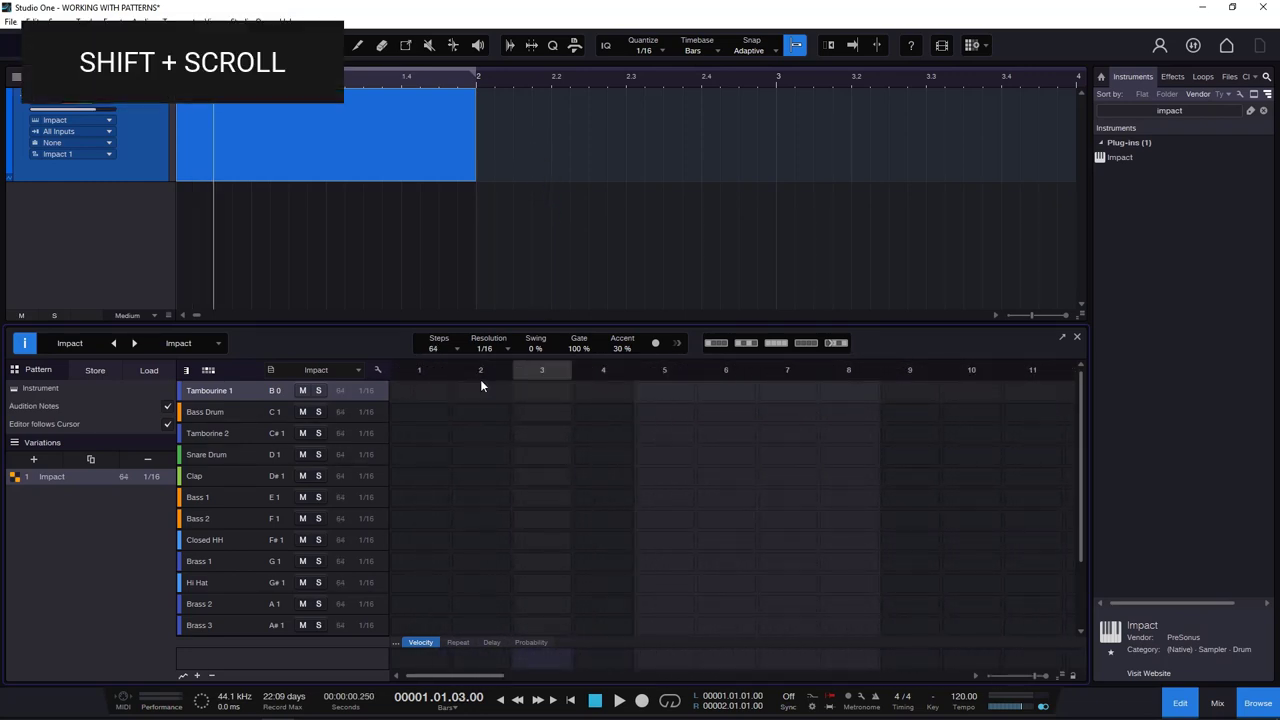
pyautogui.hscroll(6, 506, 452)
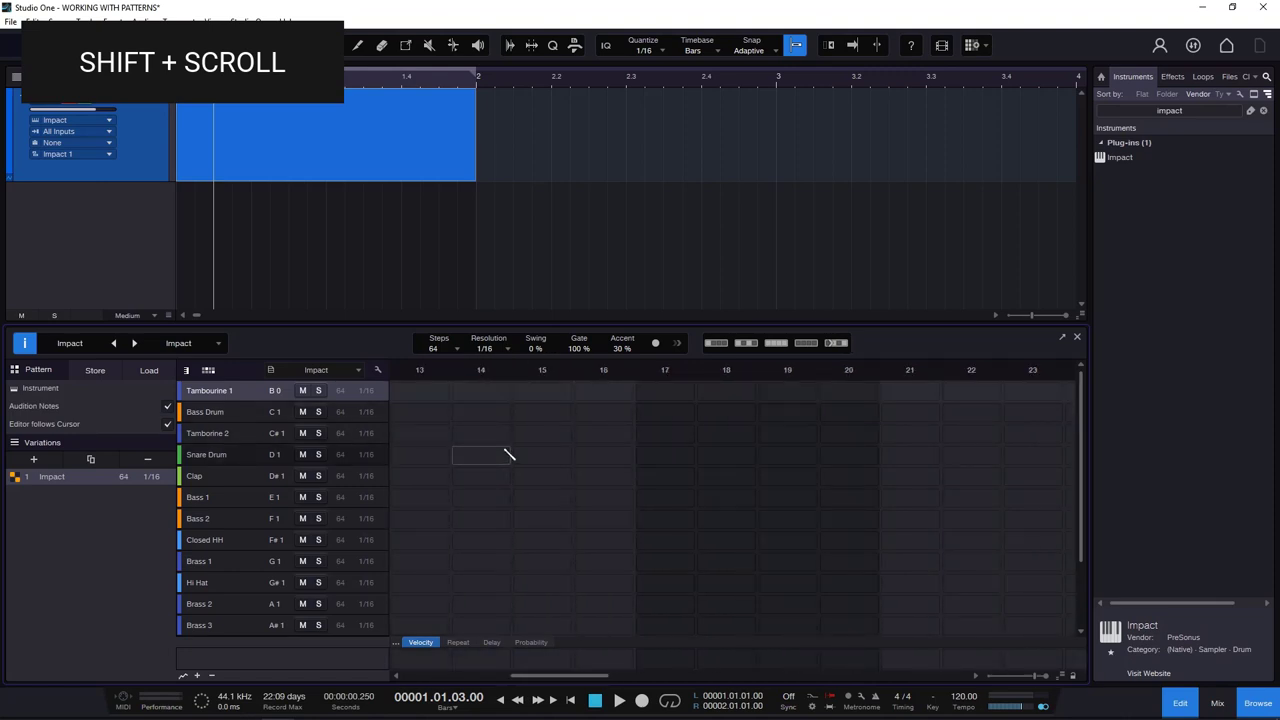
pyautogui.hscroll(-6, 506, 454)
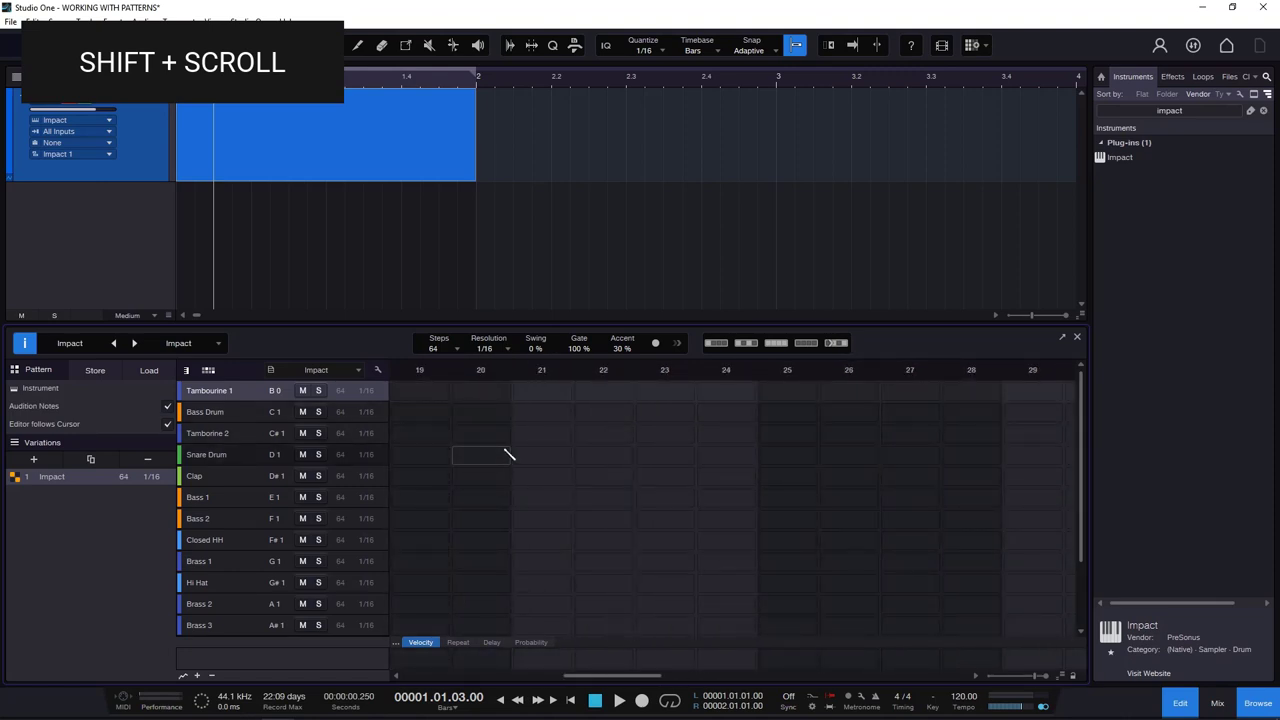
pyautogui.hscroll(-3, 506, 454)
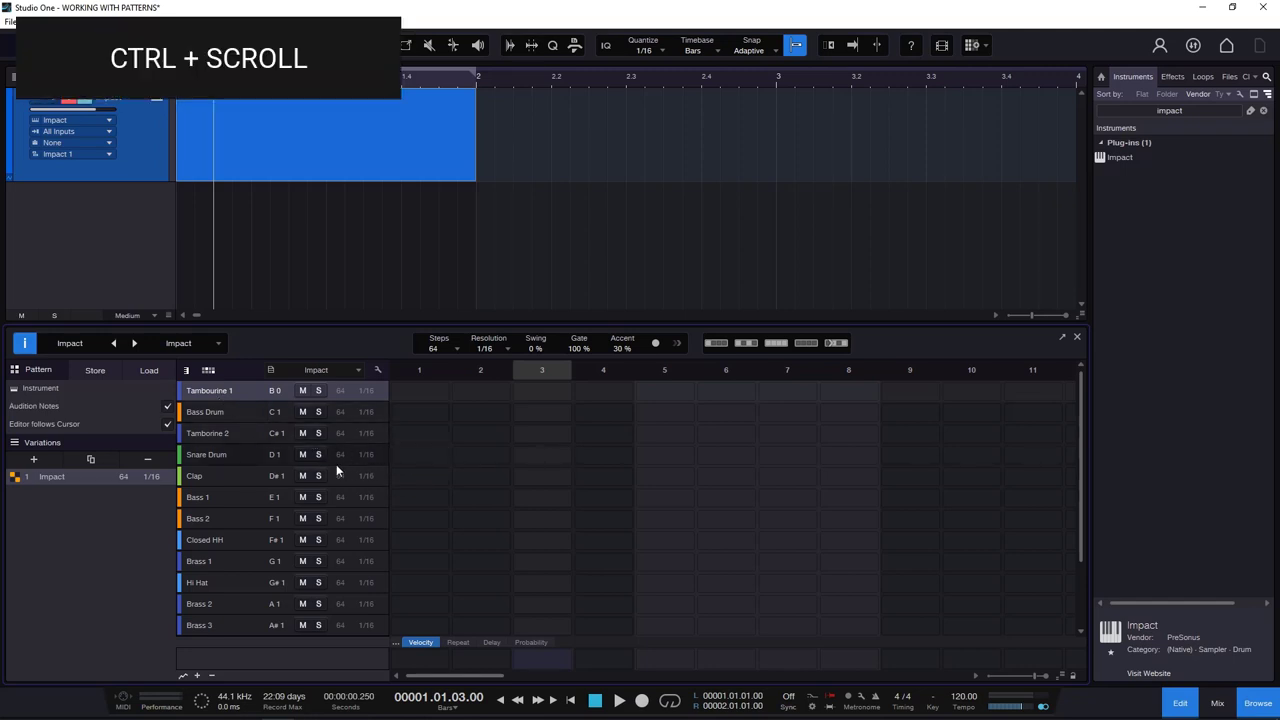
pyautogui.keyDown('ctrl'); pyautogui.scroll(5, 376, 475); pyautogui.keyUp('ctrl')
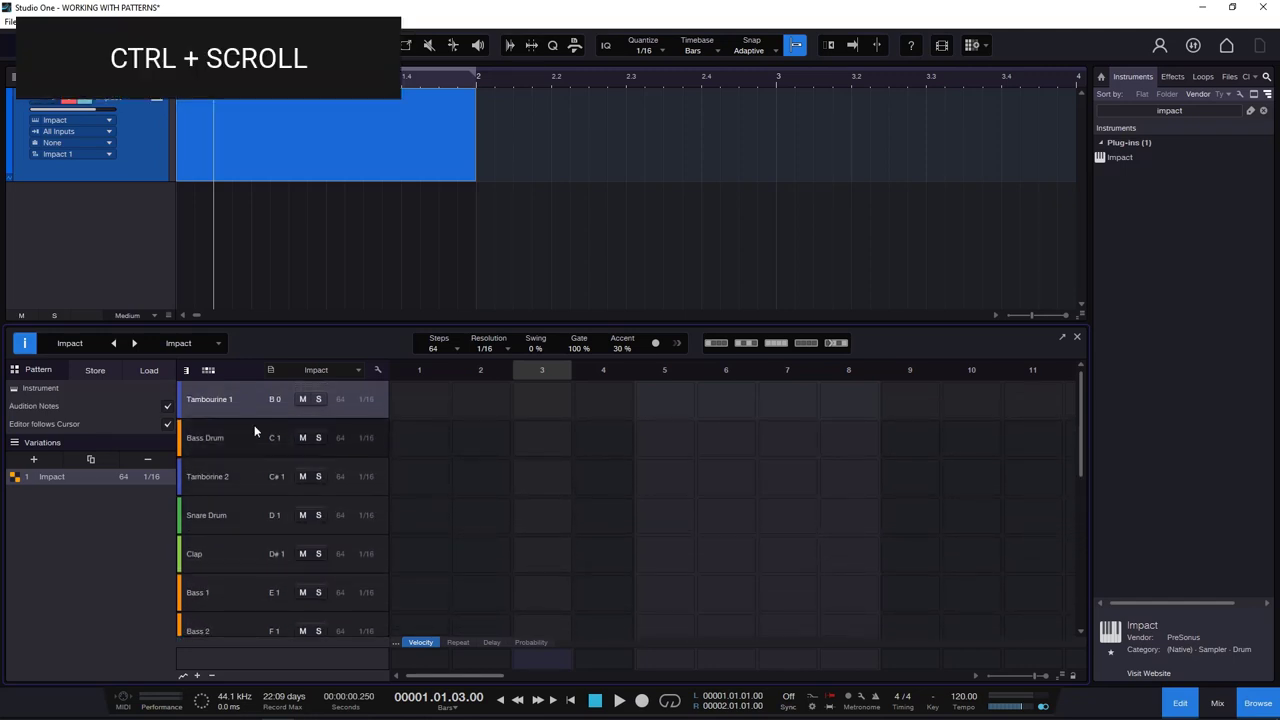
pyautogui.keyDown('ctrl'); pyautogui.scroll(-6, 308, 448); pyautogui.keyUp('ctrl')
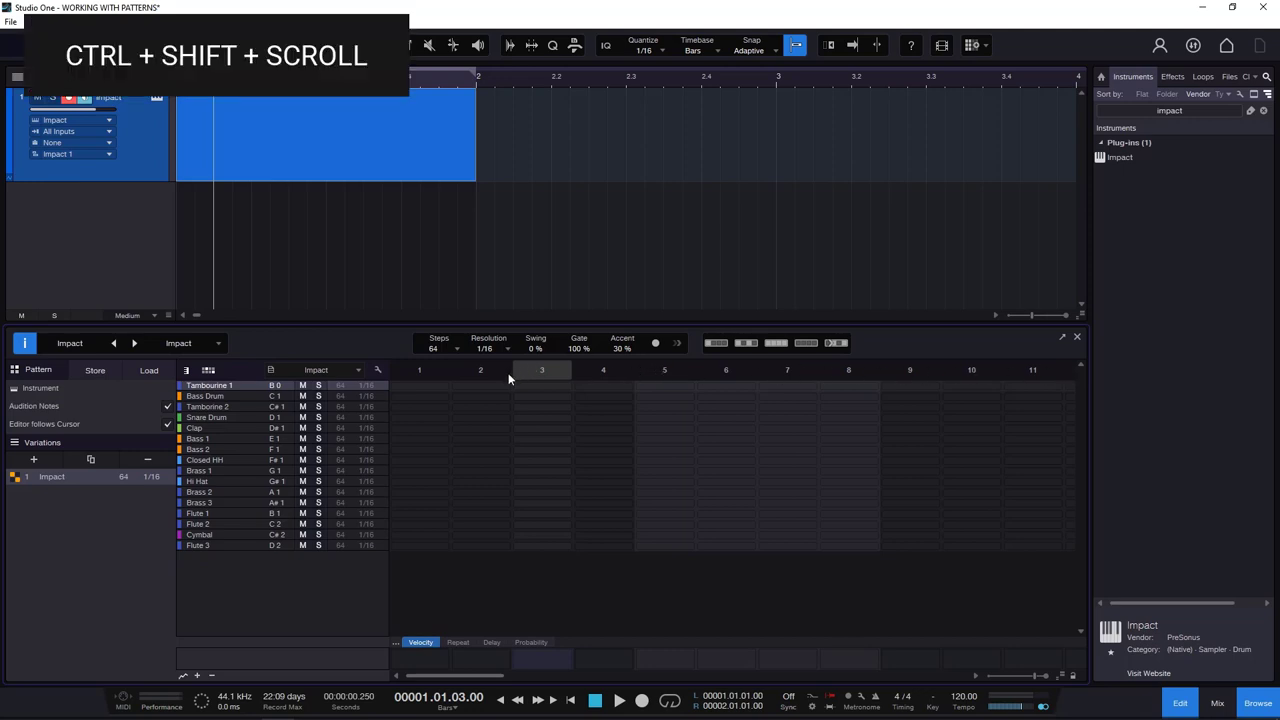
# Narrow the step columns until all 64 steps of the pattern fit in the editor.
pyautogui.scroll(1, 506, 370)
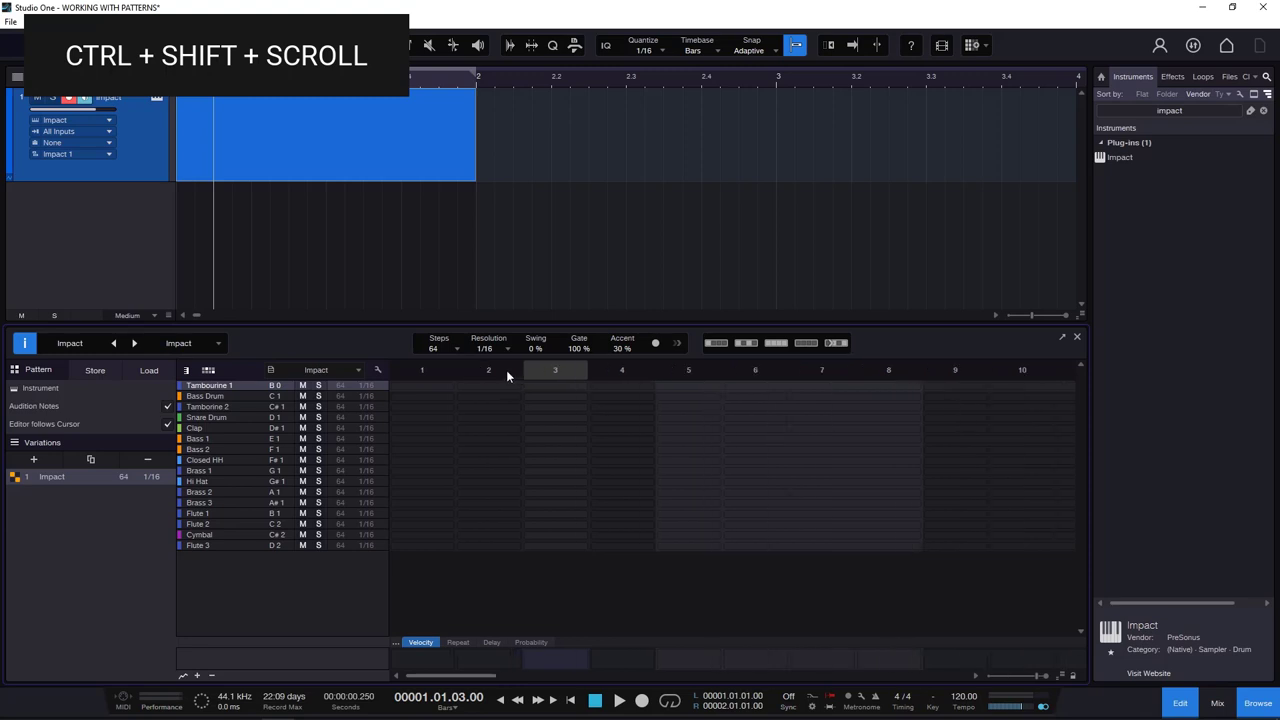
pyautogui.scroll(-4, 507, 371)
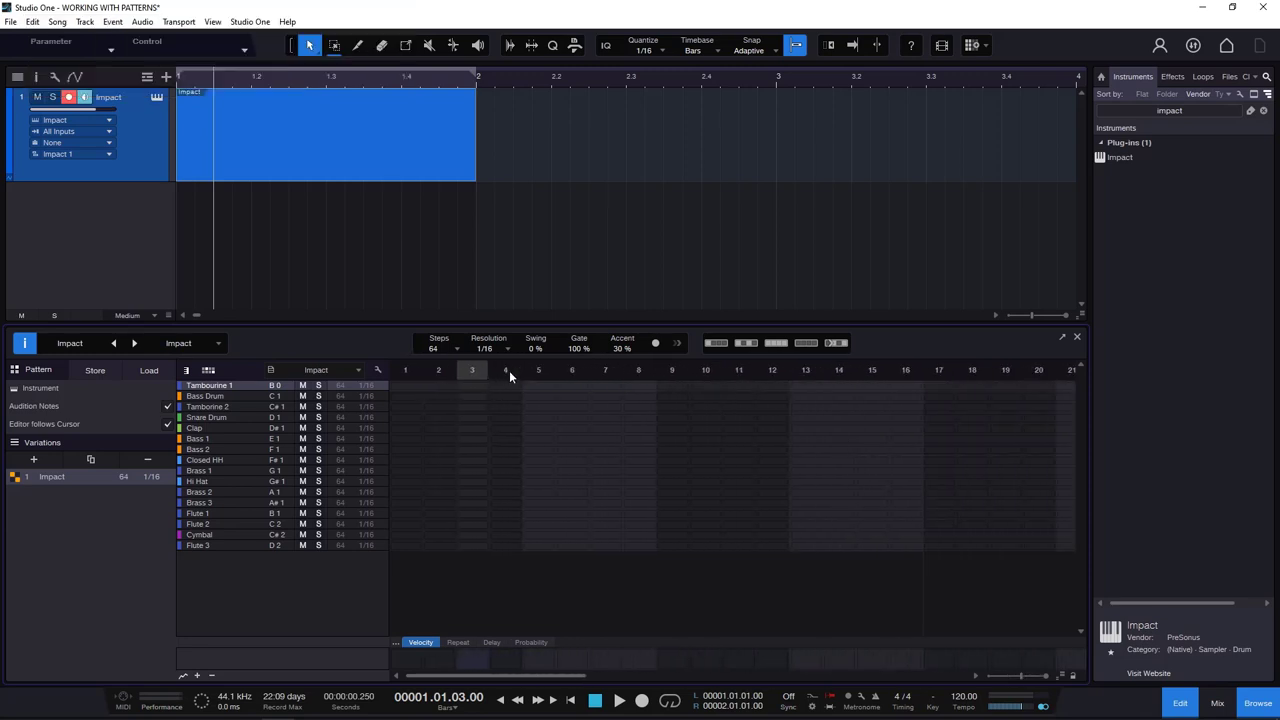
pyautogui.scroll(-5, 509, 372)
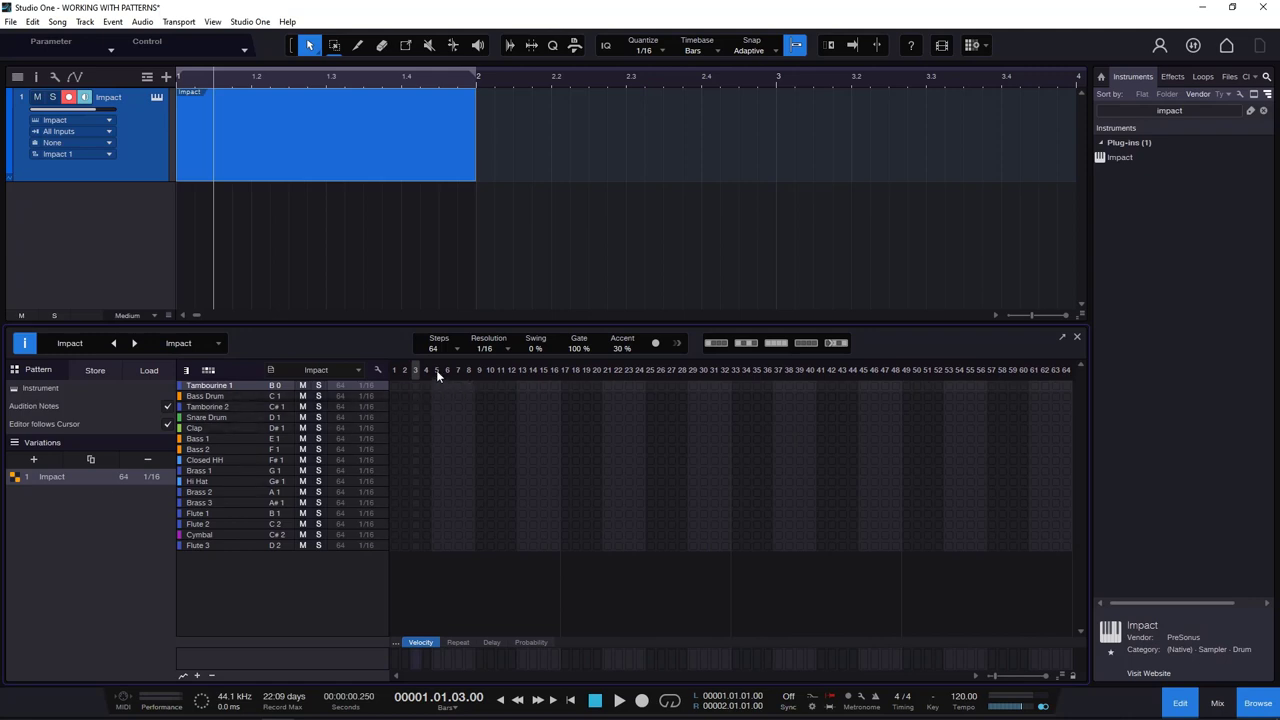
# Set the pattern's length to 16 steps, and enlarge the lanes while keeping all 16 steps in view.
pyautogui.click(455, 348)
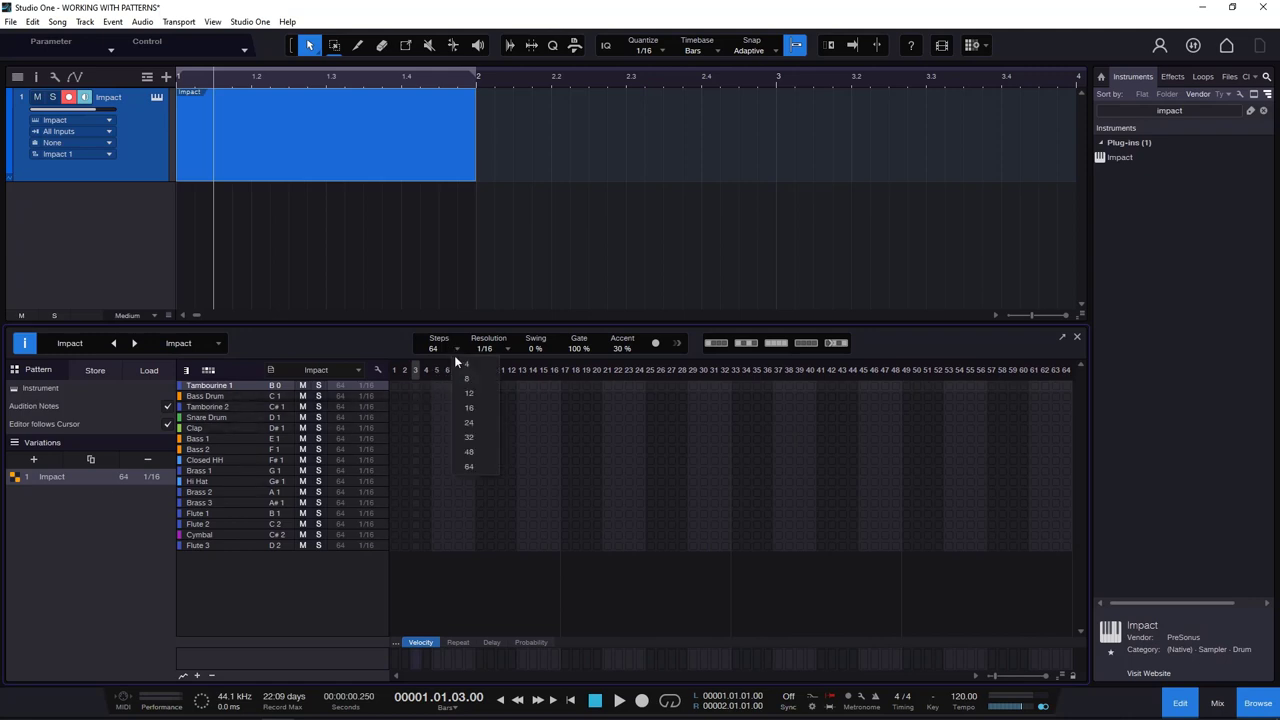
pyautogui.click(469, 407)
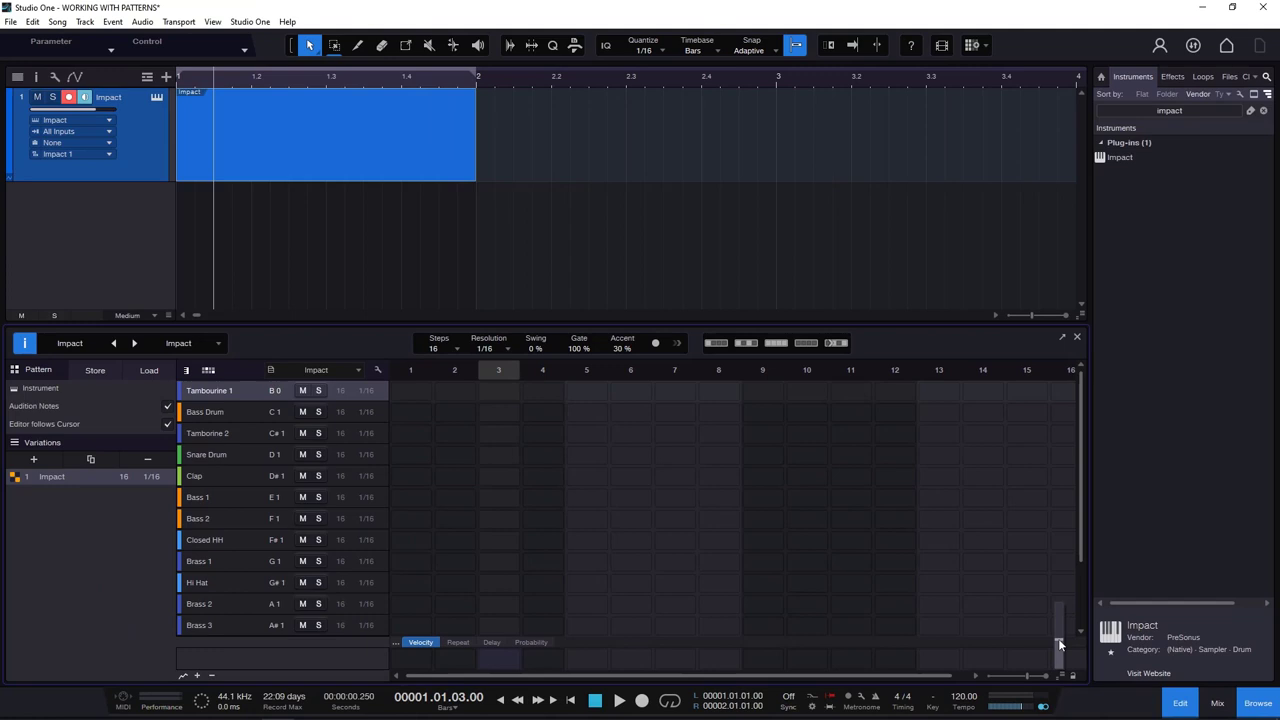
pyautogui.moveTo(1001, 618); pyautogui.dragTo(1057, 622)
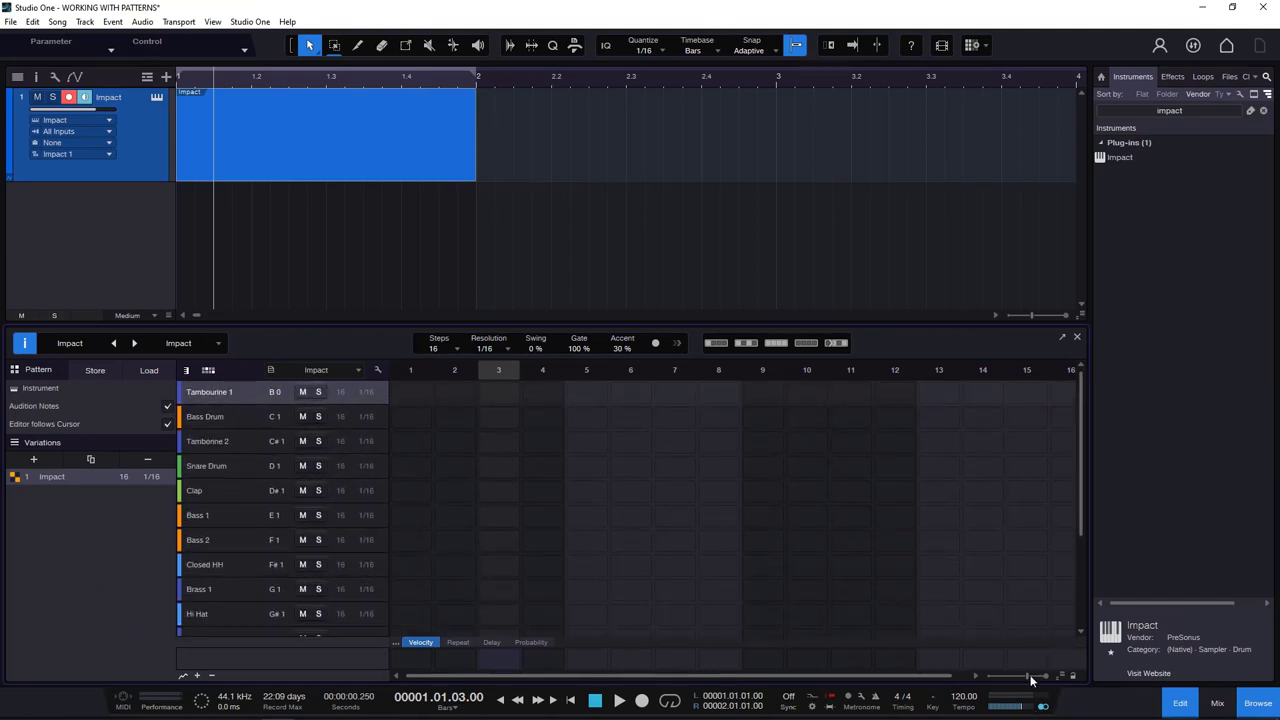
pyautogui.moveTo(1032, 680); pyautogui.dragTo(1006, 680)
pyautogui.moveTo(1019, 684); pyautogui.dragTo(1028, 686)
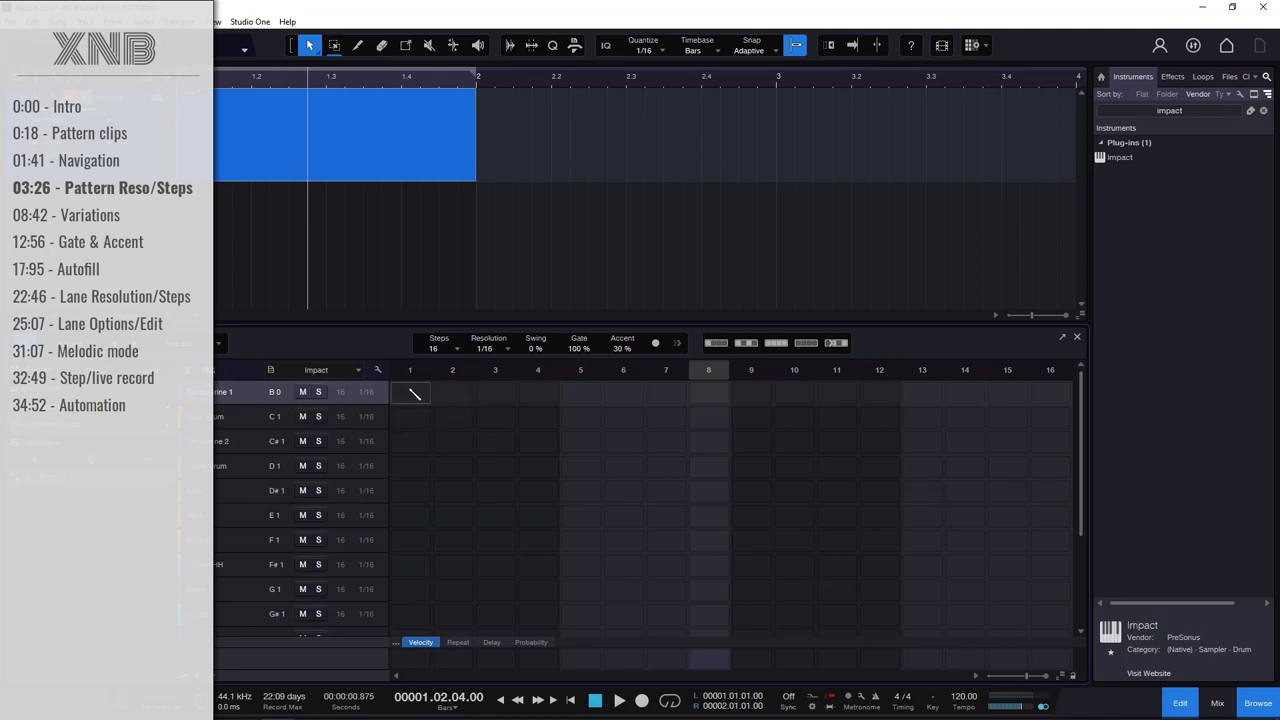
# Enter Bass Drum hits on steps 1, 5, 9 and 13.
pyautogui.click(220, 414)
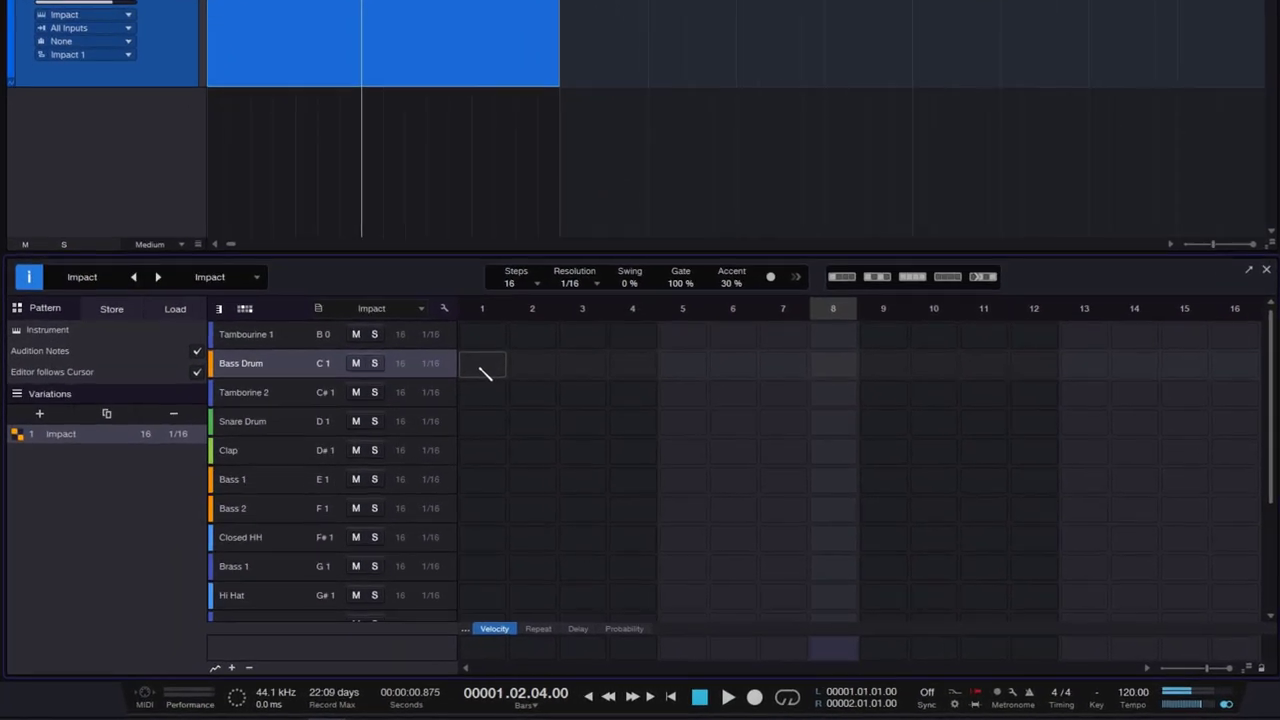
pyautogui.click(483, 370)
pyautogui.click(694, 364)
pyautogui.click(844, 368)
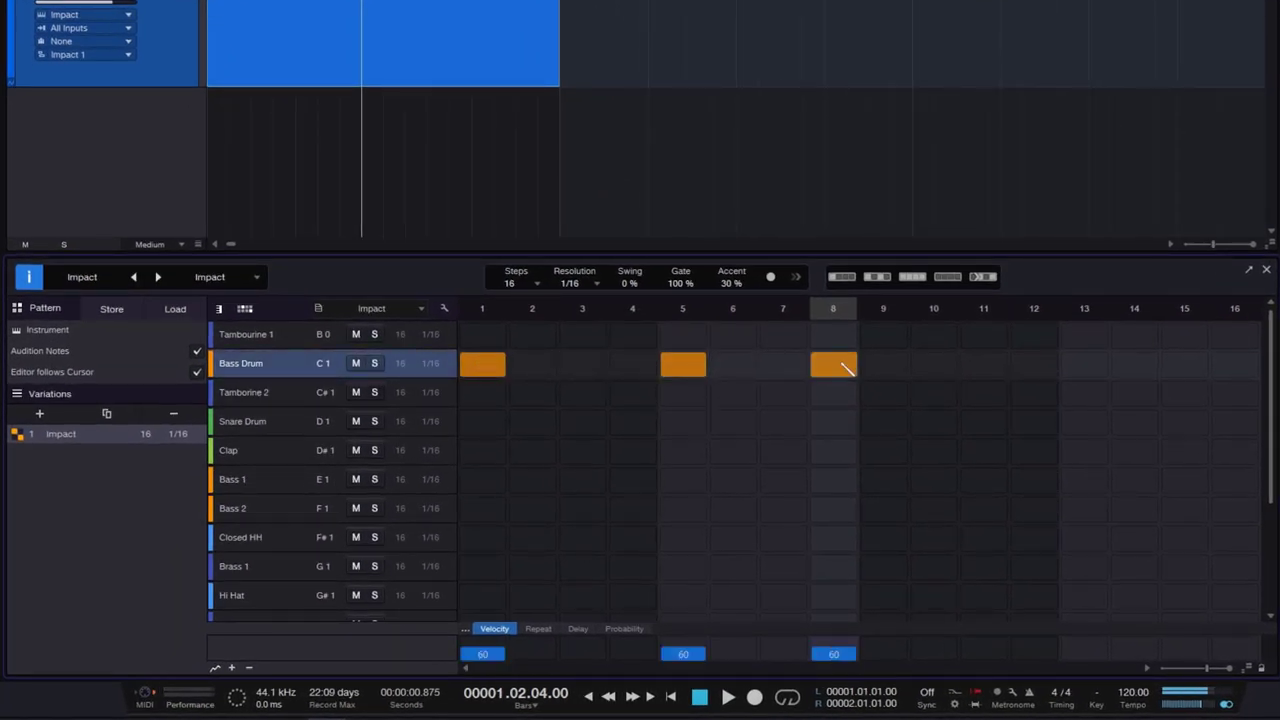
pyautogui.click(1082, 366)
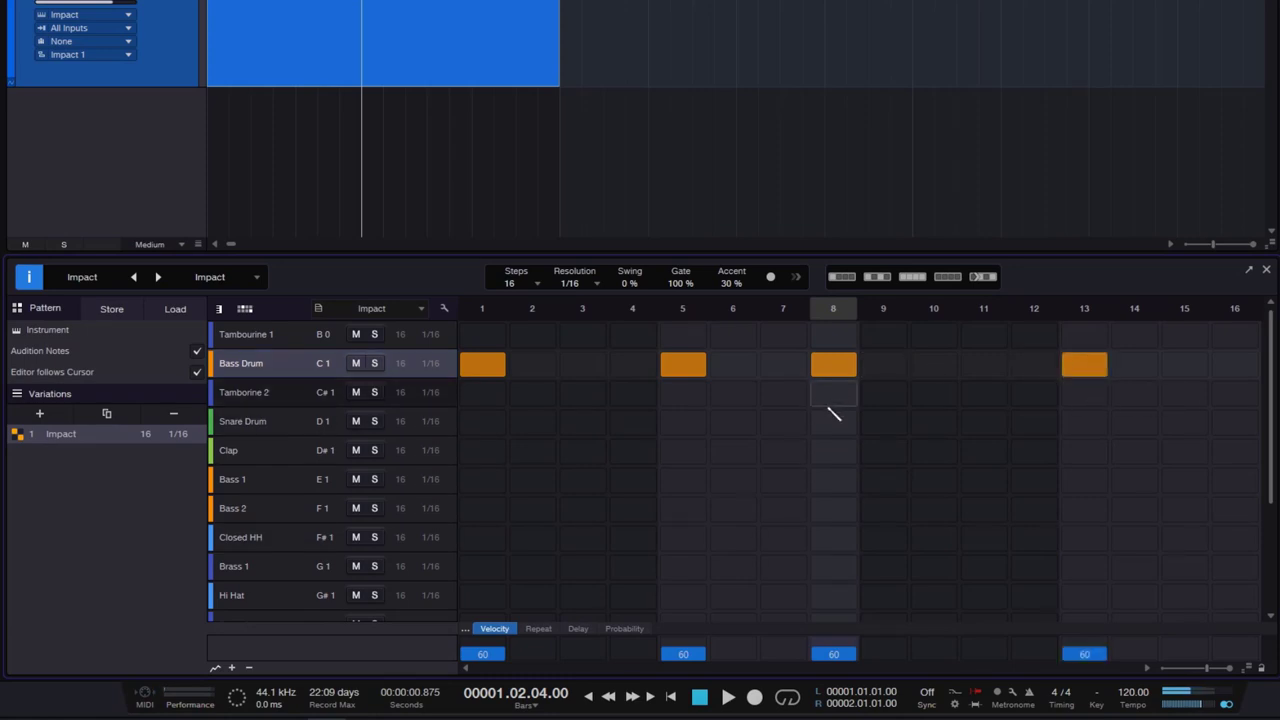
pyautogui.click(834, 364)
pyautogui.click(883, 364)
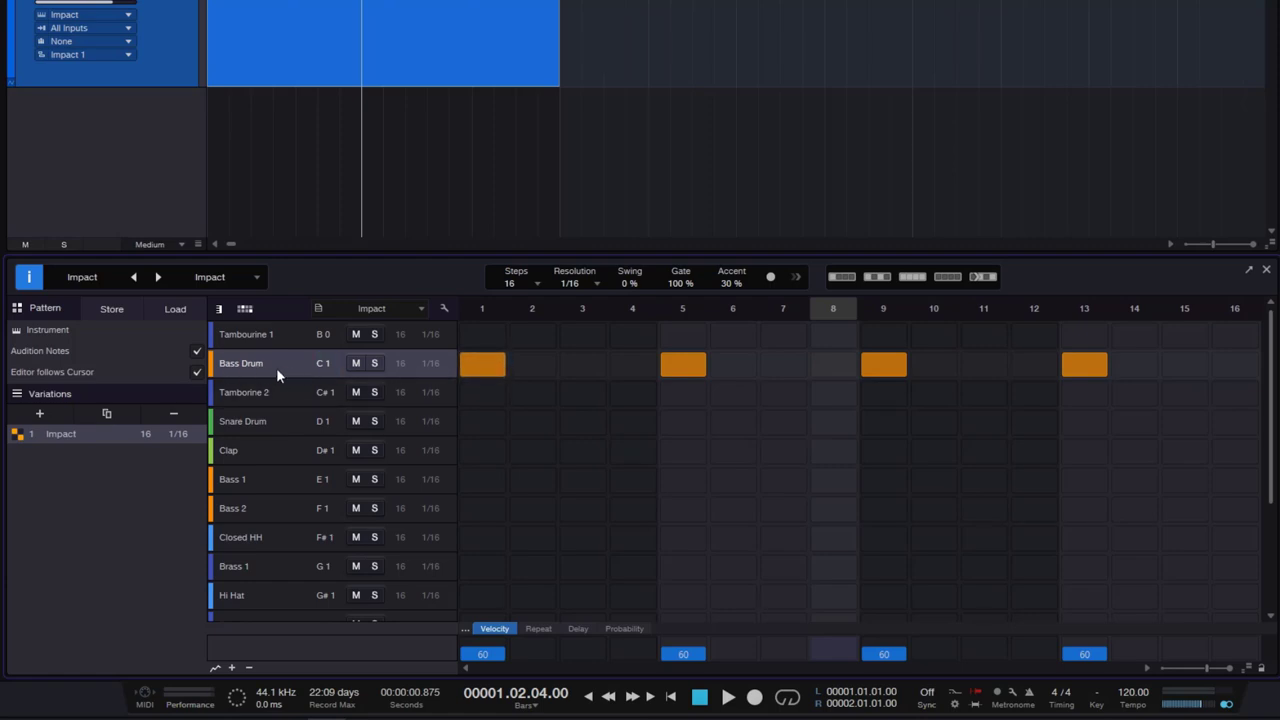
# Add Snare Drum hits on steps 5 and 13, and Clap hits on steps 14 and 16.
pyautogui.click(682, 422)
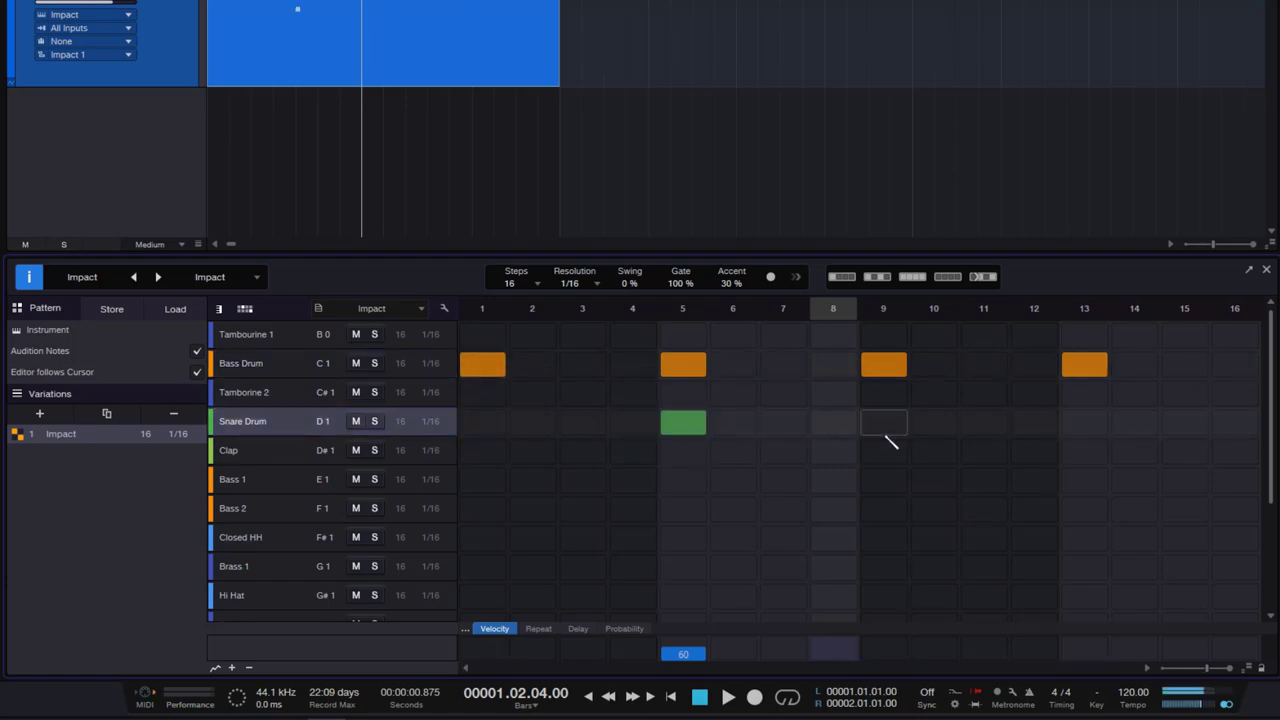
pyautogui.click(1070, 426)
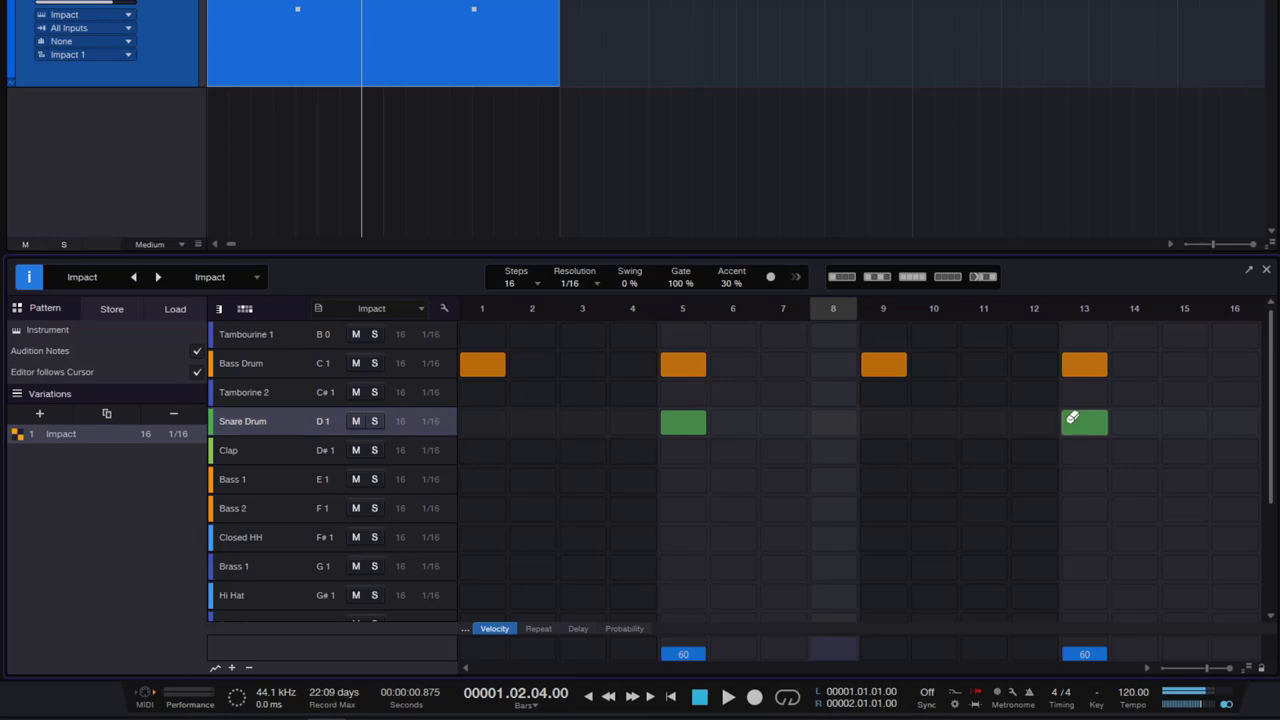
pyautogui.click(1137, 484)
pyautogui.click(1132, 481)
pyautogui.click(1134, 452)
pyautogui.click(1222, 455)
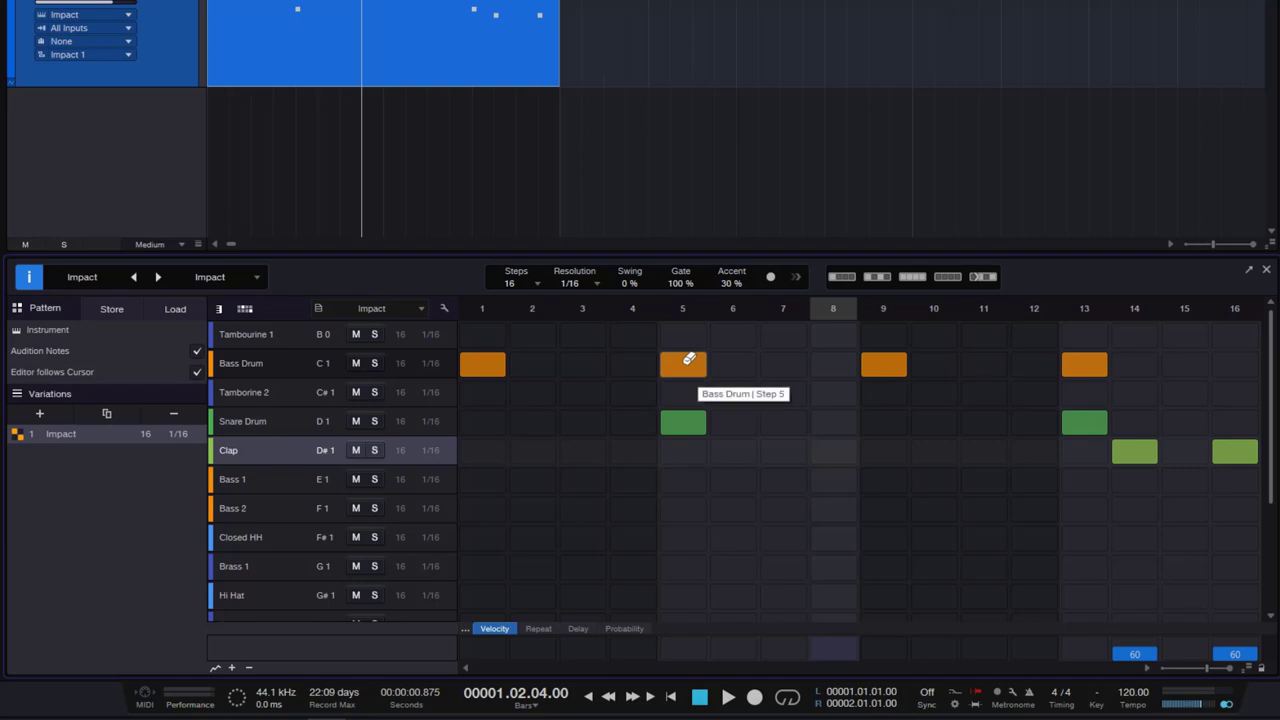
# Remove and re-enter the Bass Drum hit on step 5, and play the pattern from bar 1 with looping on.
pyautogui.click(688, 364)
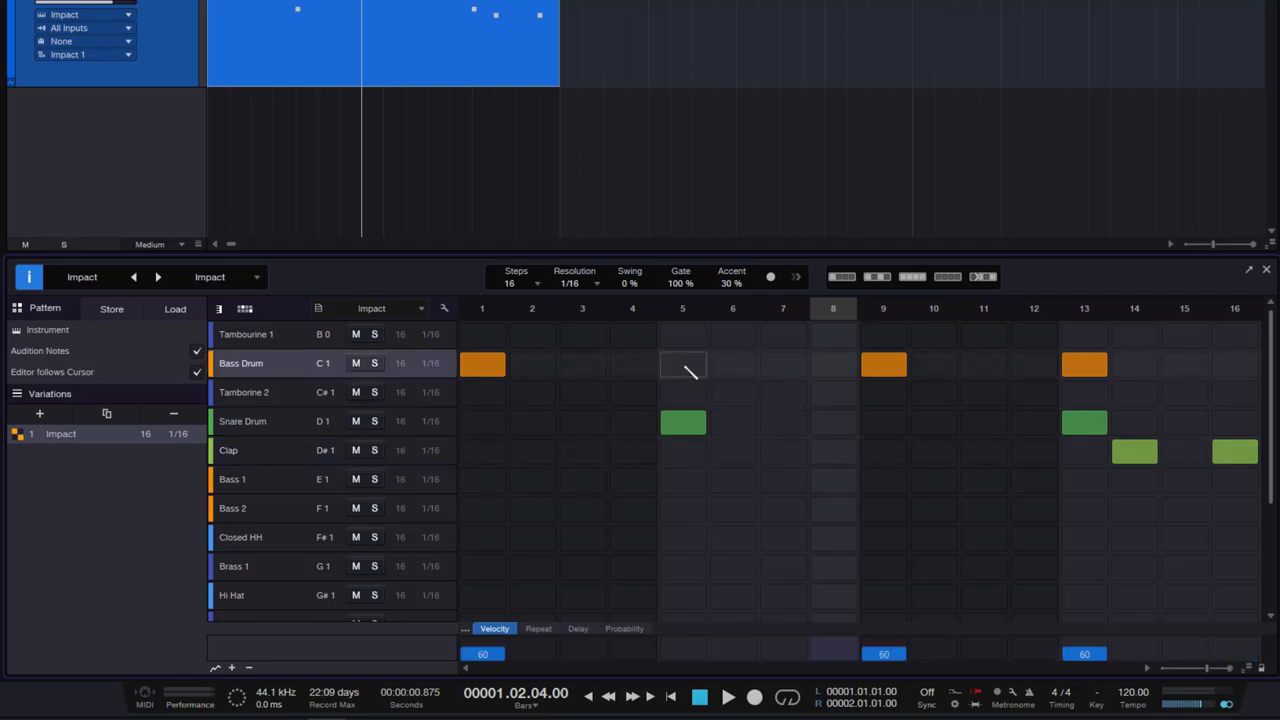
pyautogui.click(688, 362)
pyautogui.press('space')
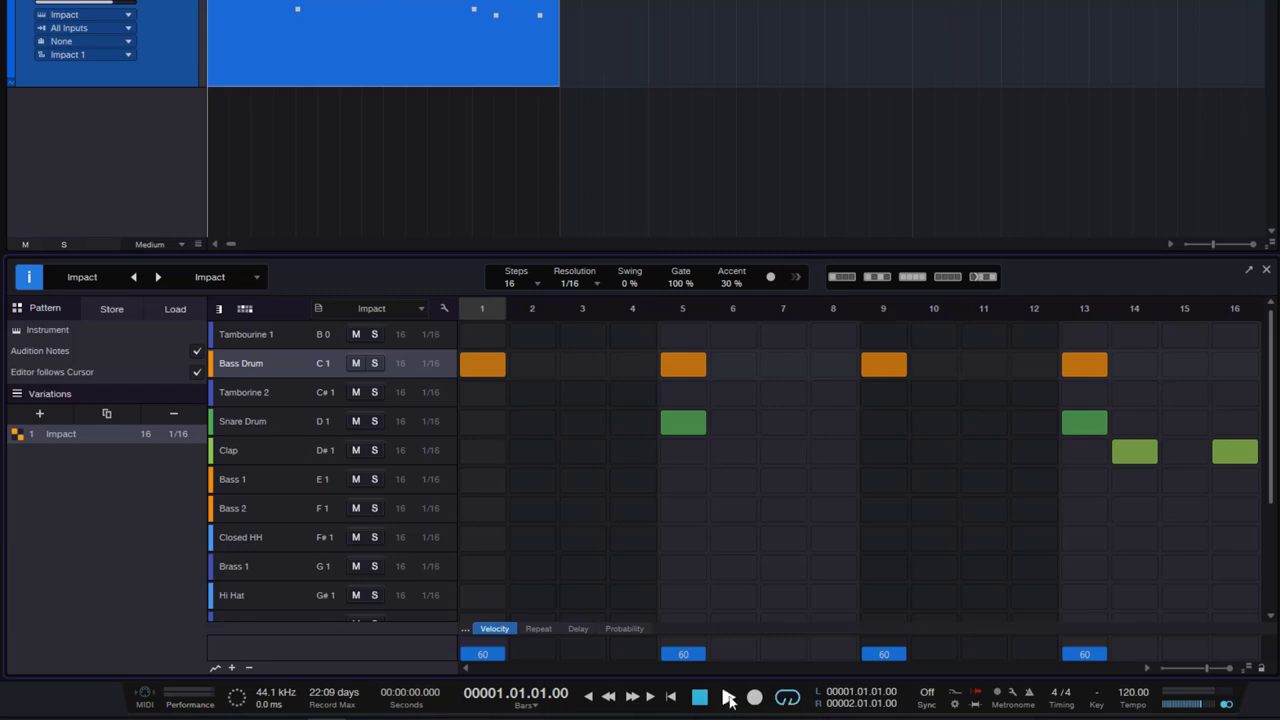
pyautogui.click(728, 699)
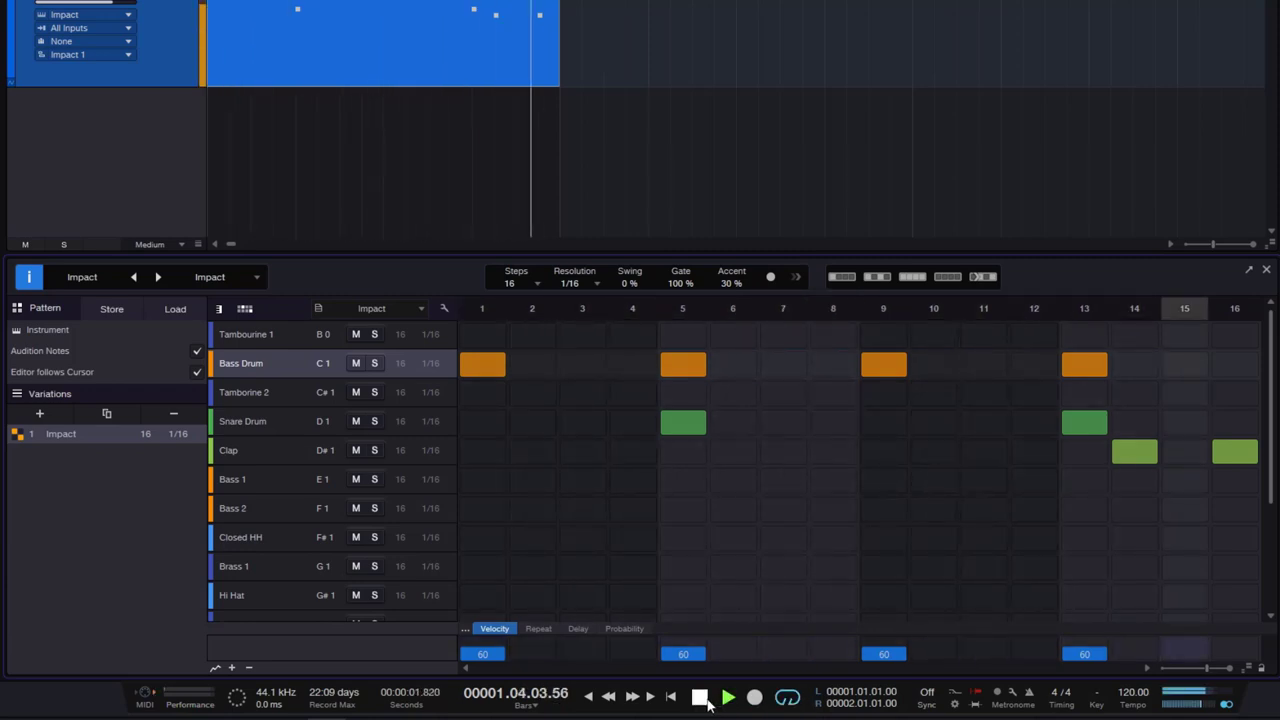
pyautogui.click(704, 699)
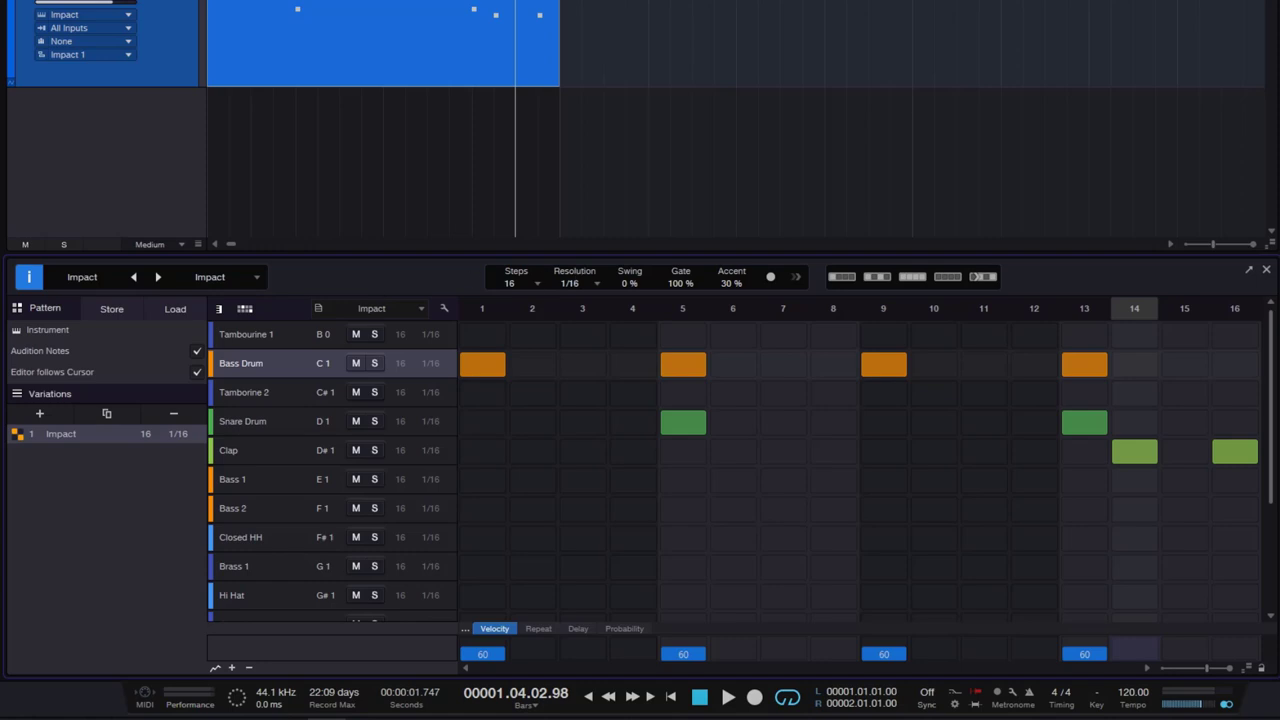
# Try pattern lengths of 24 and 32 steps, and return the length to 16 steps.
pyautogui.click(509, 283)
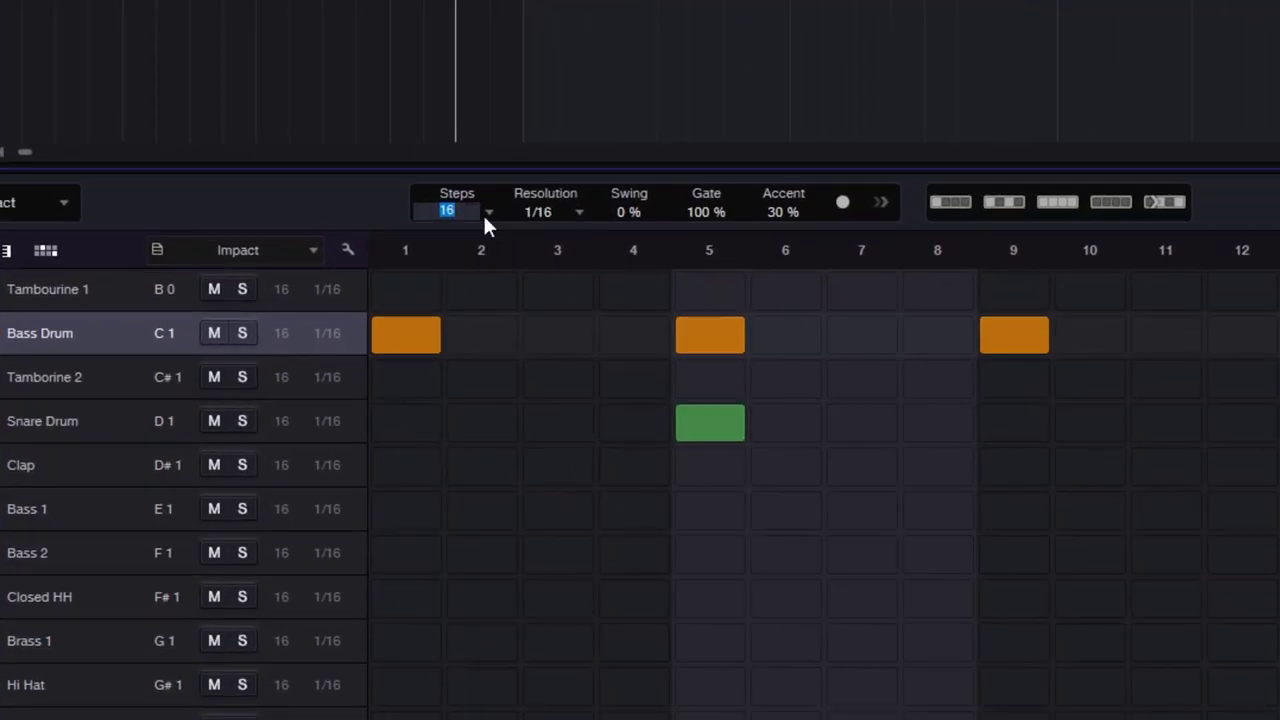
pyautogui.click(489, 213)
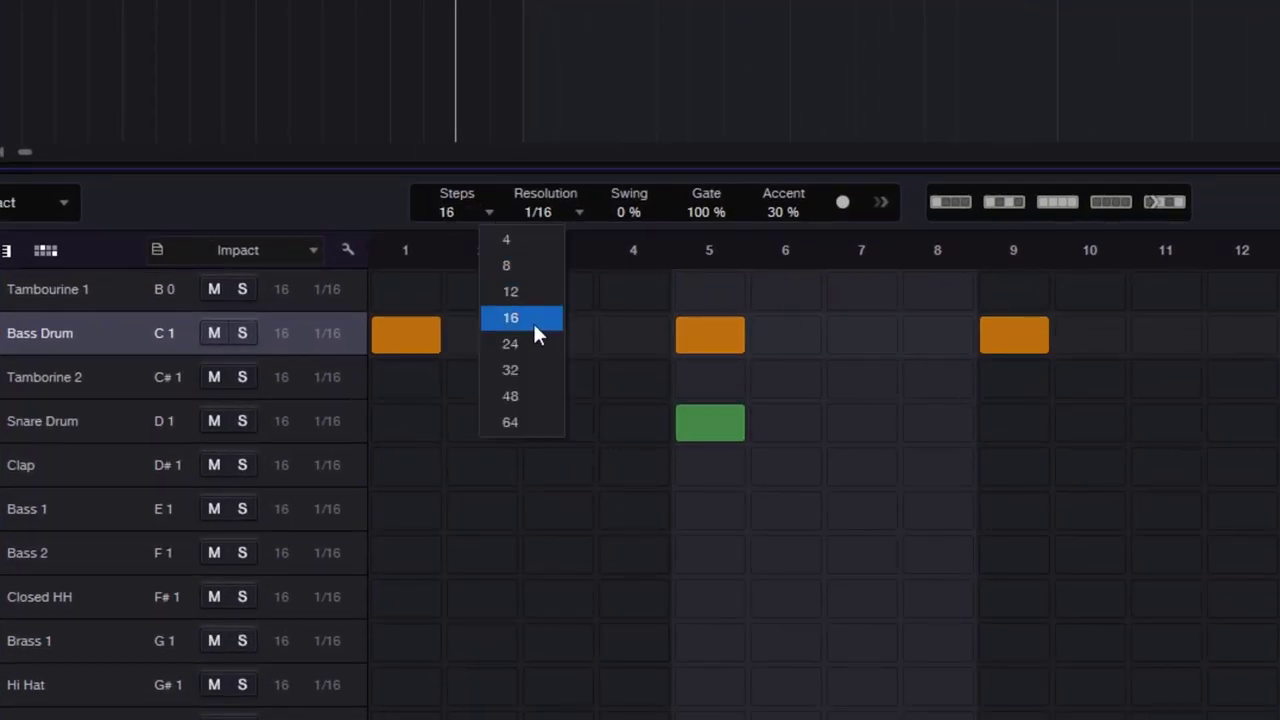
pyautogui.click(524, 340)
pyautogui.click(489, 213)
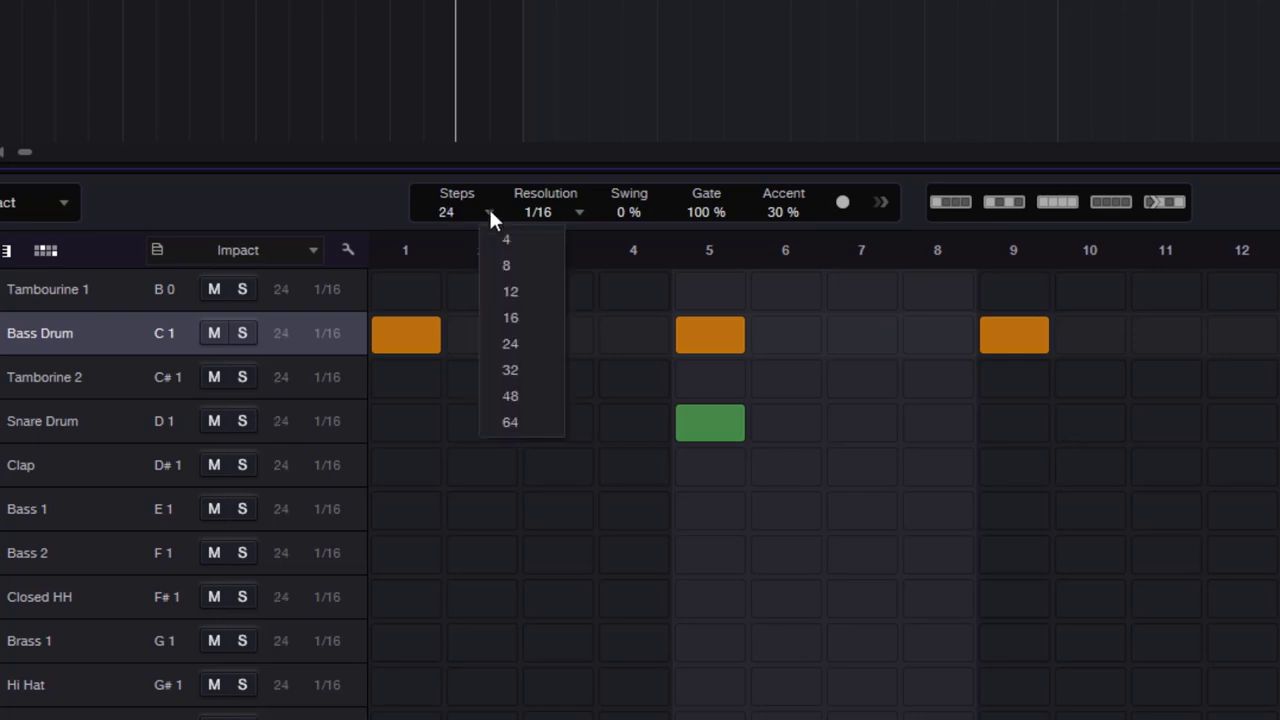
pyautogui.click(530, 370)
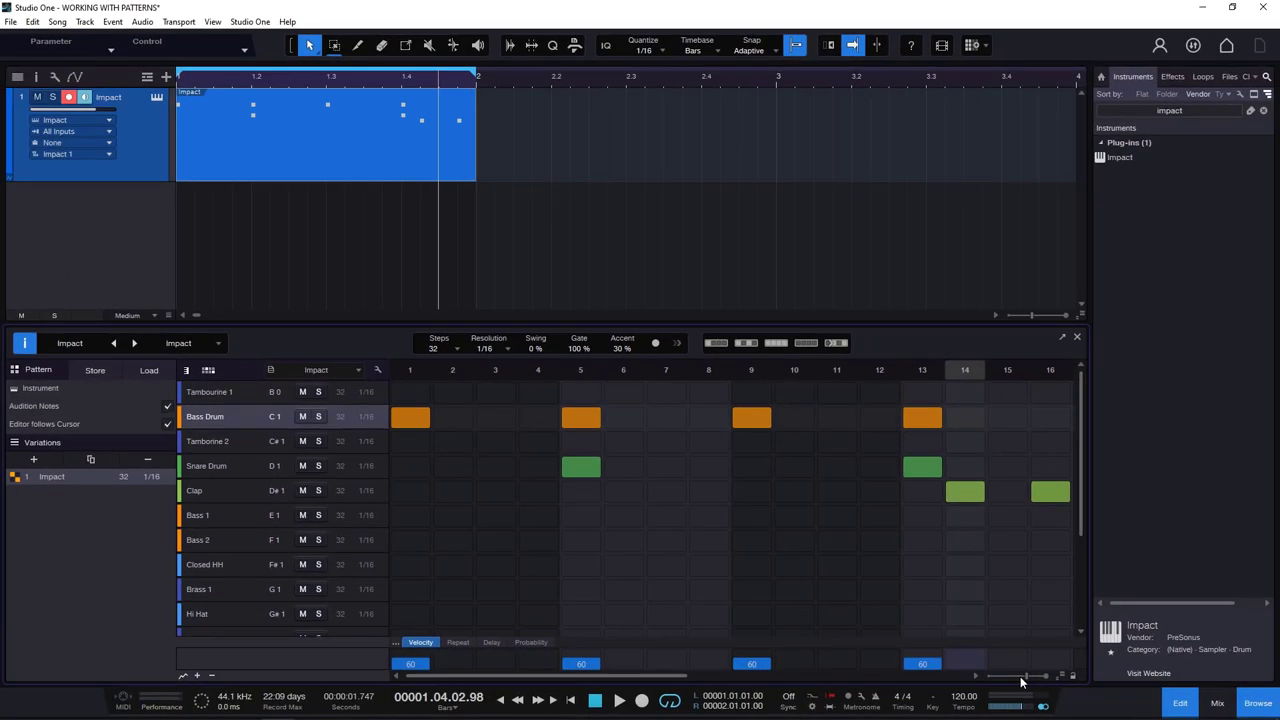
pyautogui.click(484, 347)
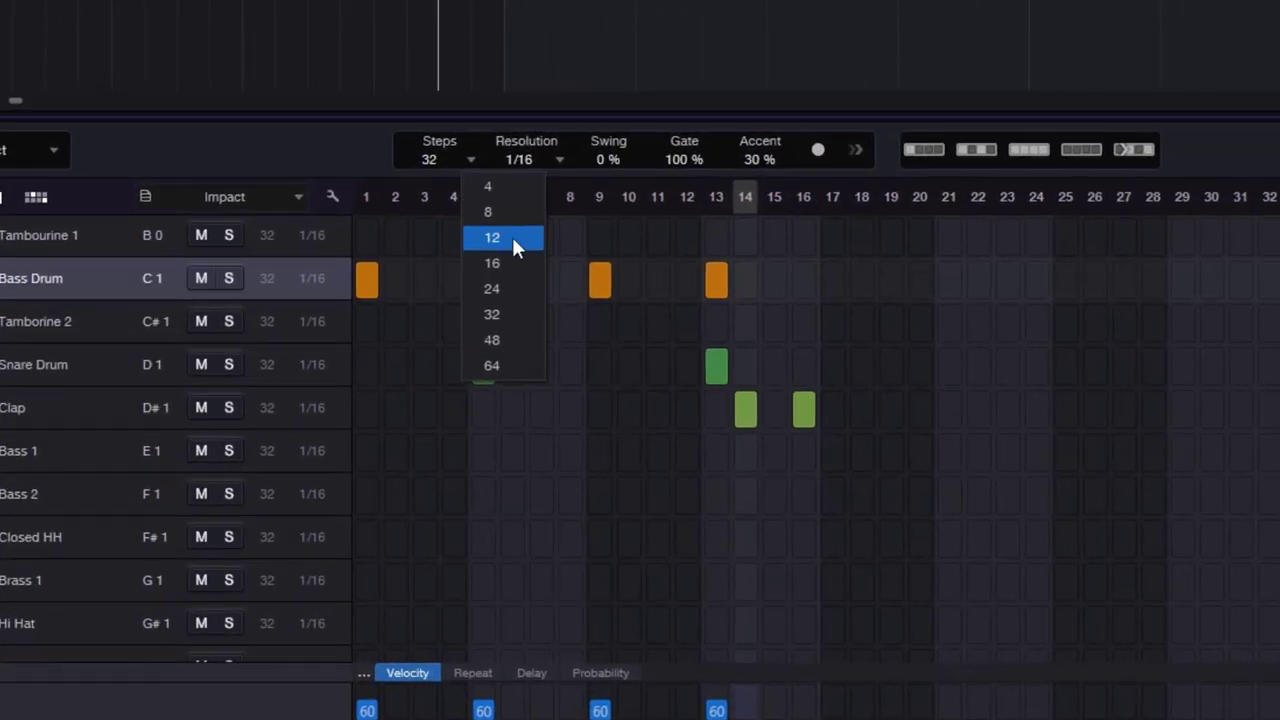
pyautogui.click(506, 260)
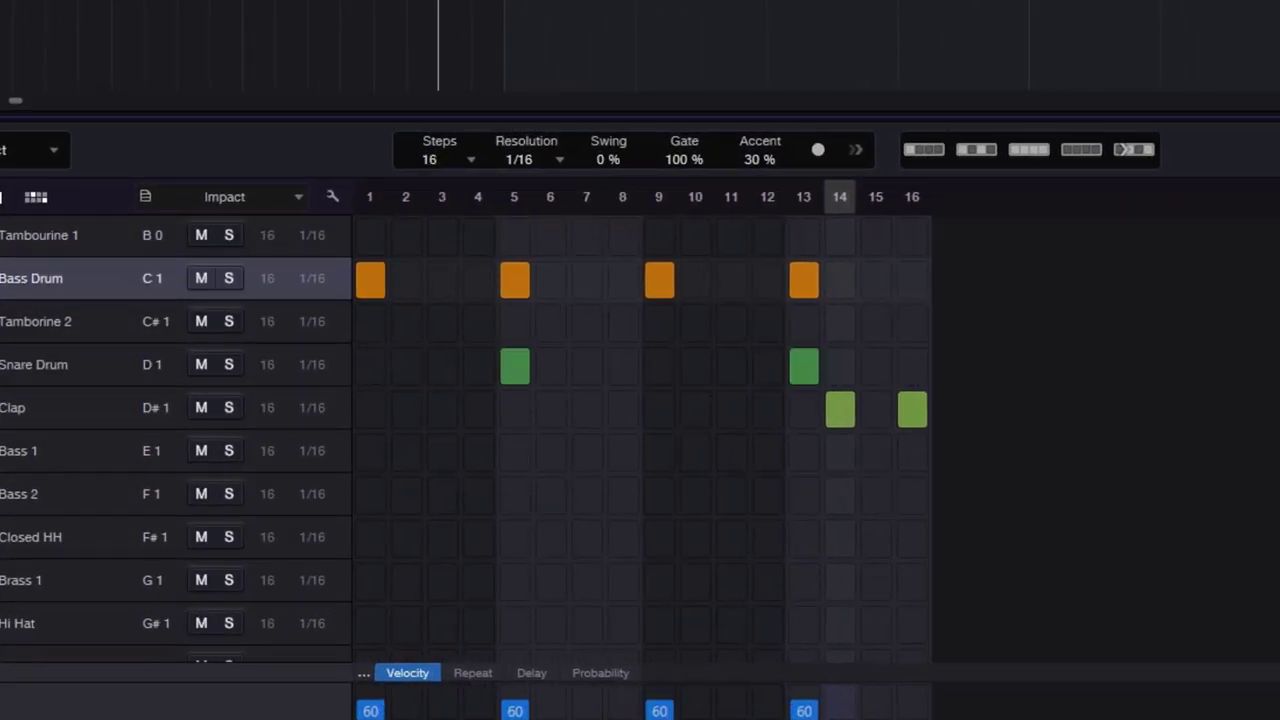
# Shorten the pattern to 8 steps and restore it to 16 steps.
pyautogui.click(472, 162)
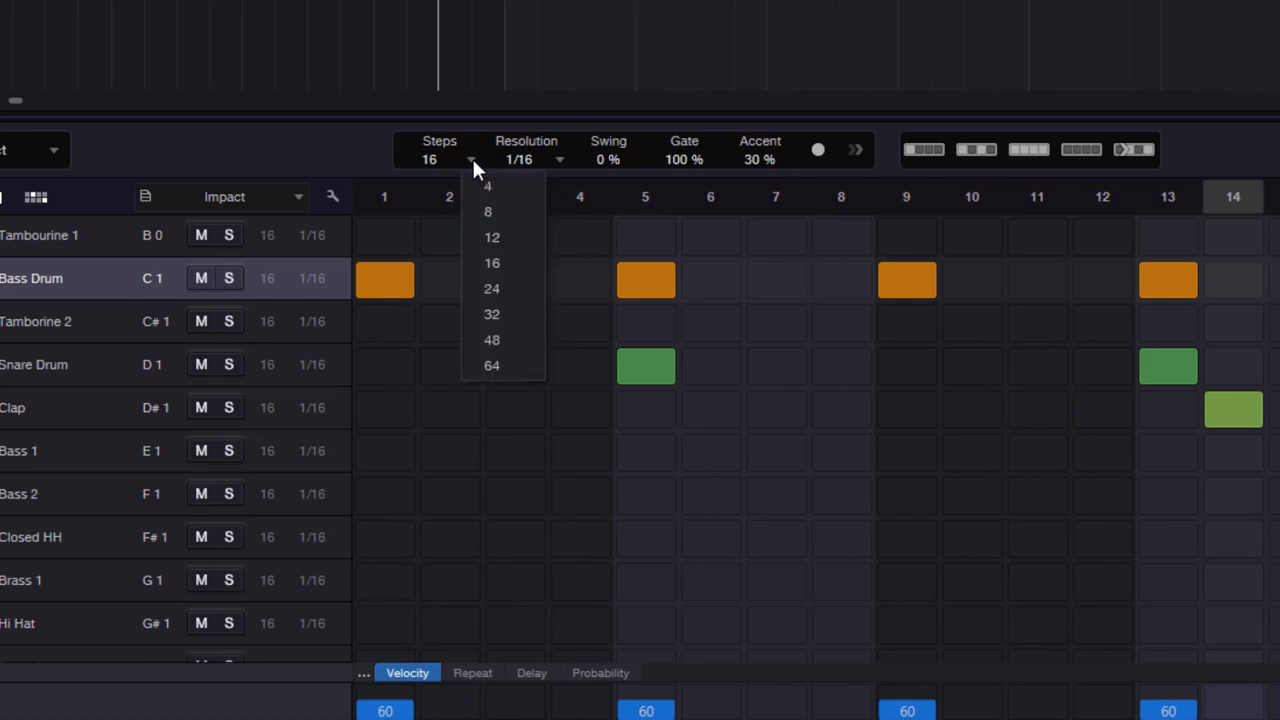
pyautogui.click(500, 212)
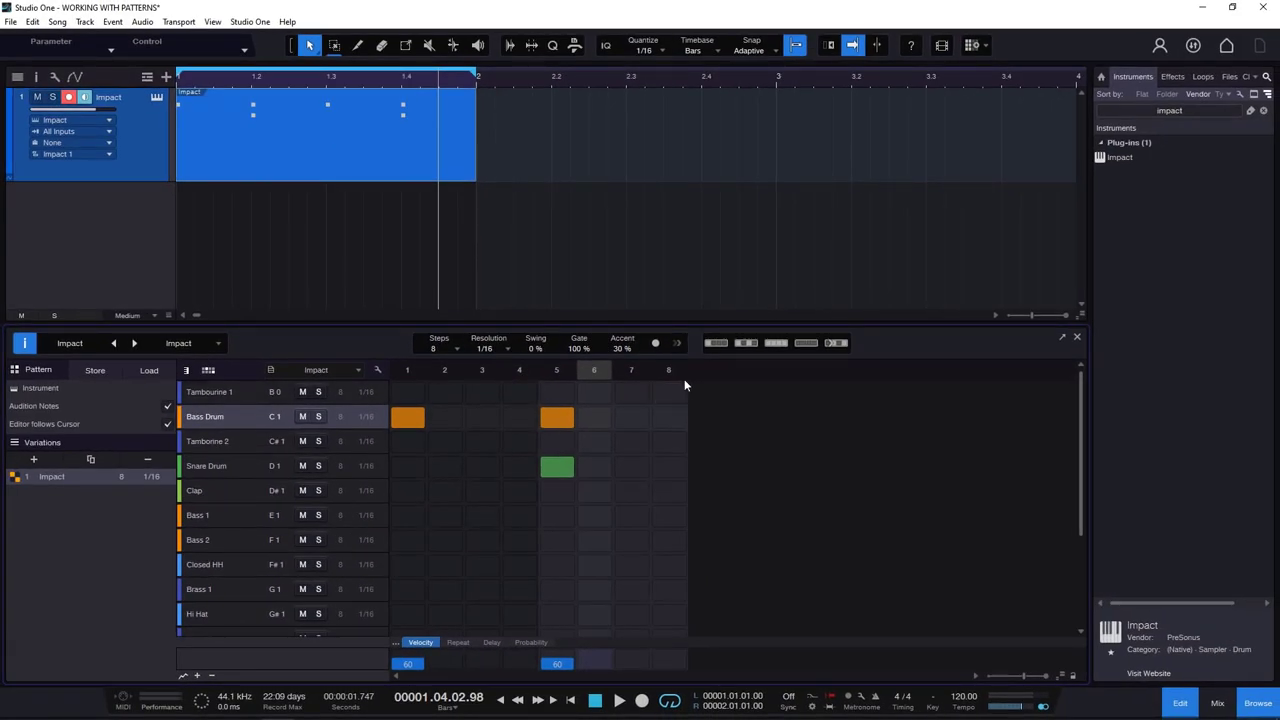
pyautogui.click(455, 349)
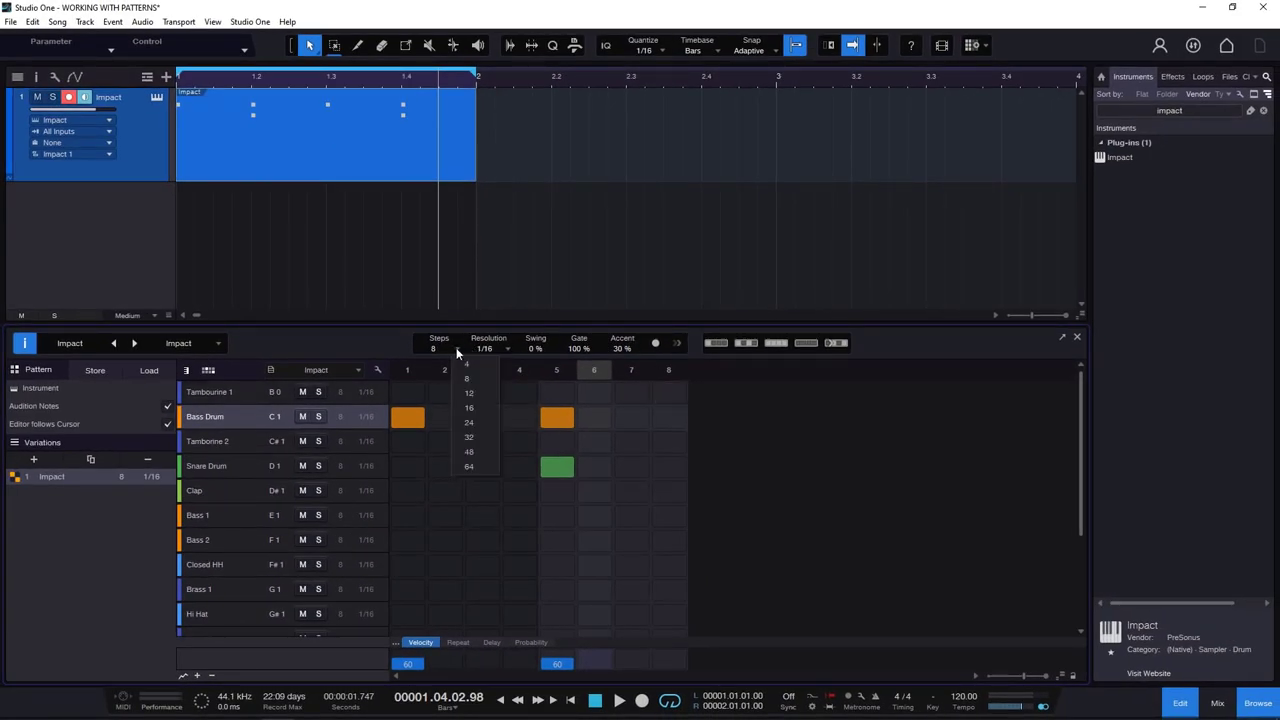
pyautogui.click(480, 408)
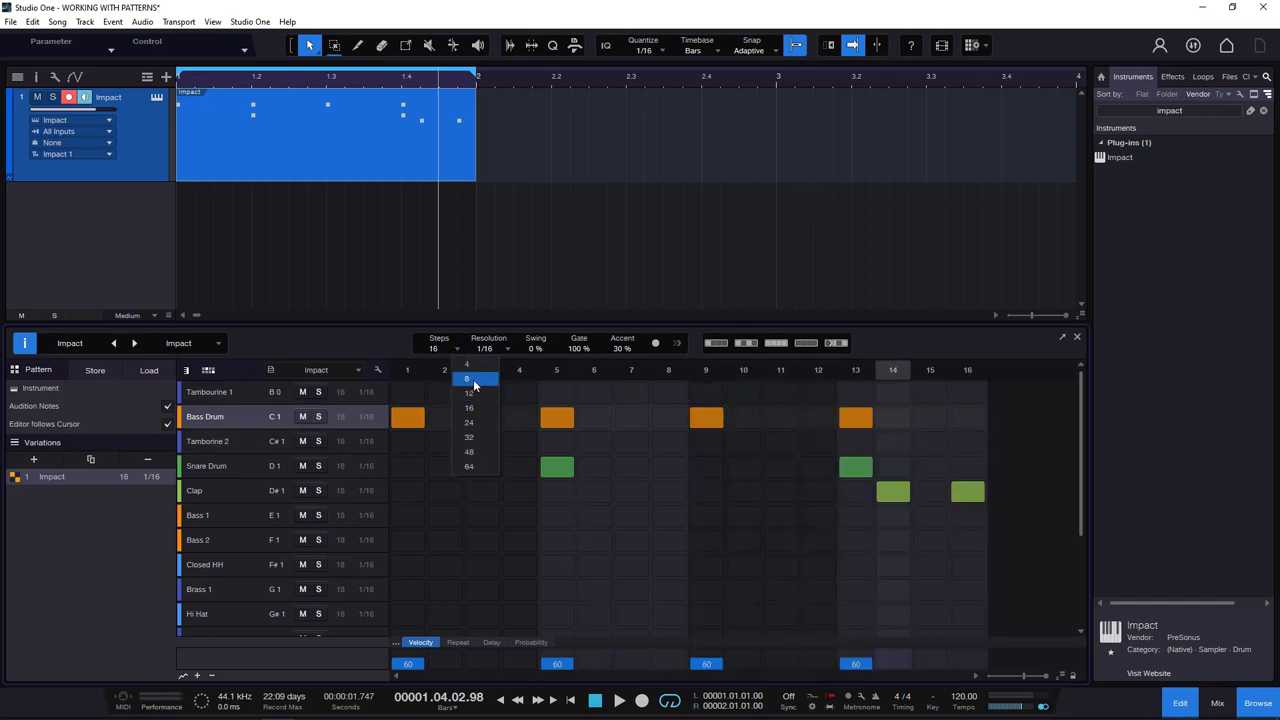
# Set the pattern's length to 8 steps and play the loop to hear the shorter pattern repeat.
pyautogui.click(471, 380)
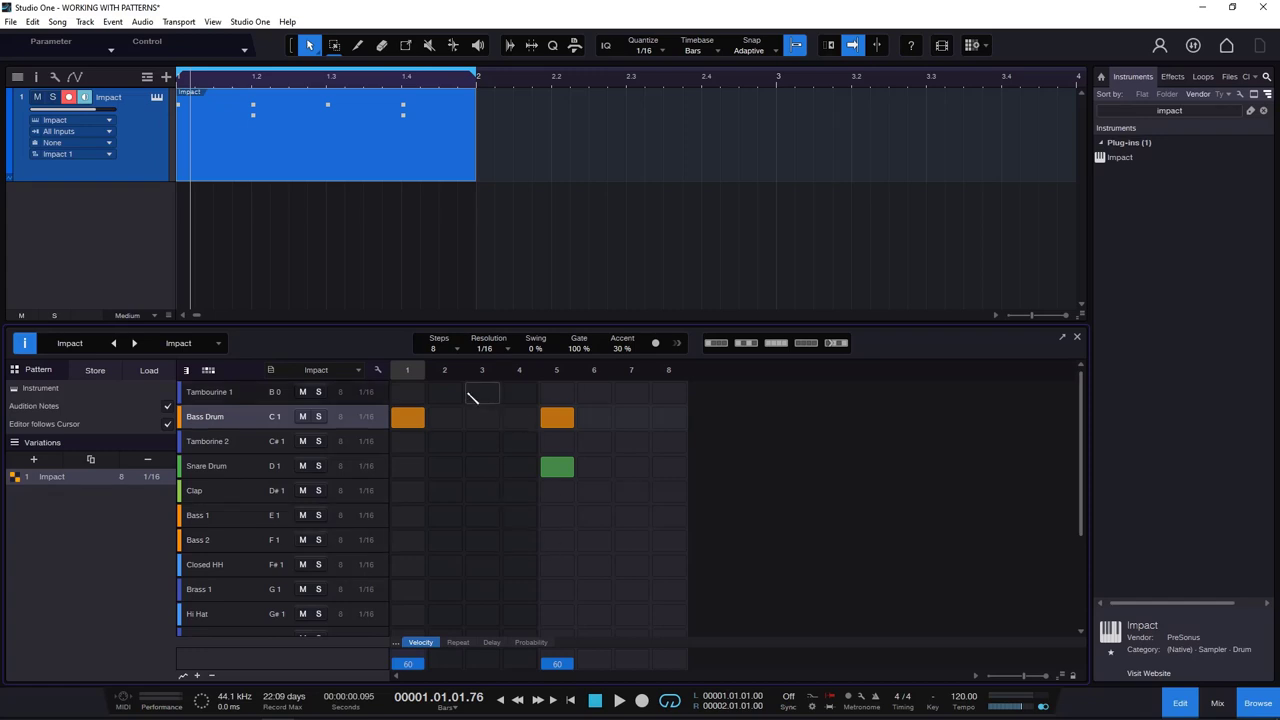
pyautogui.click(595, 700)
pyautogui.click(619, 700)
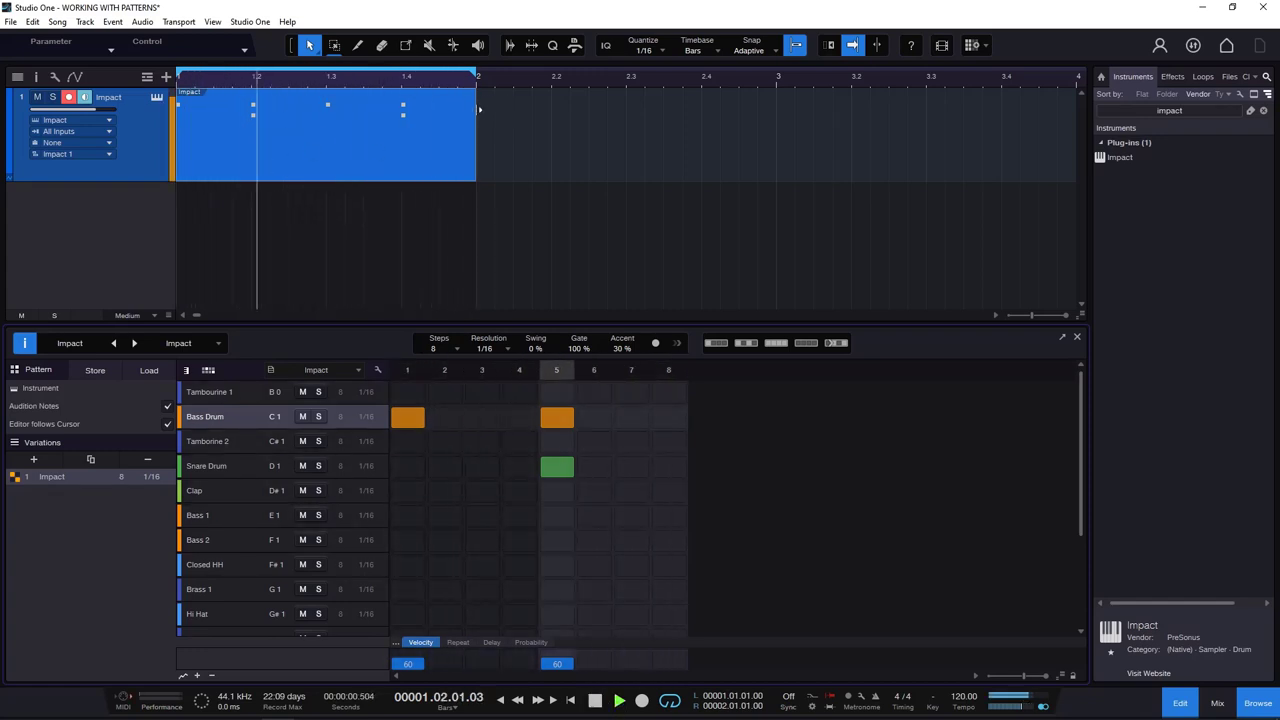
pyautogui.moveTo(479, 109); pyautogui.dragTo(486, 168)
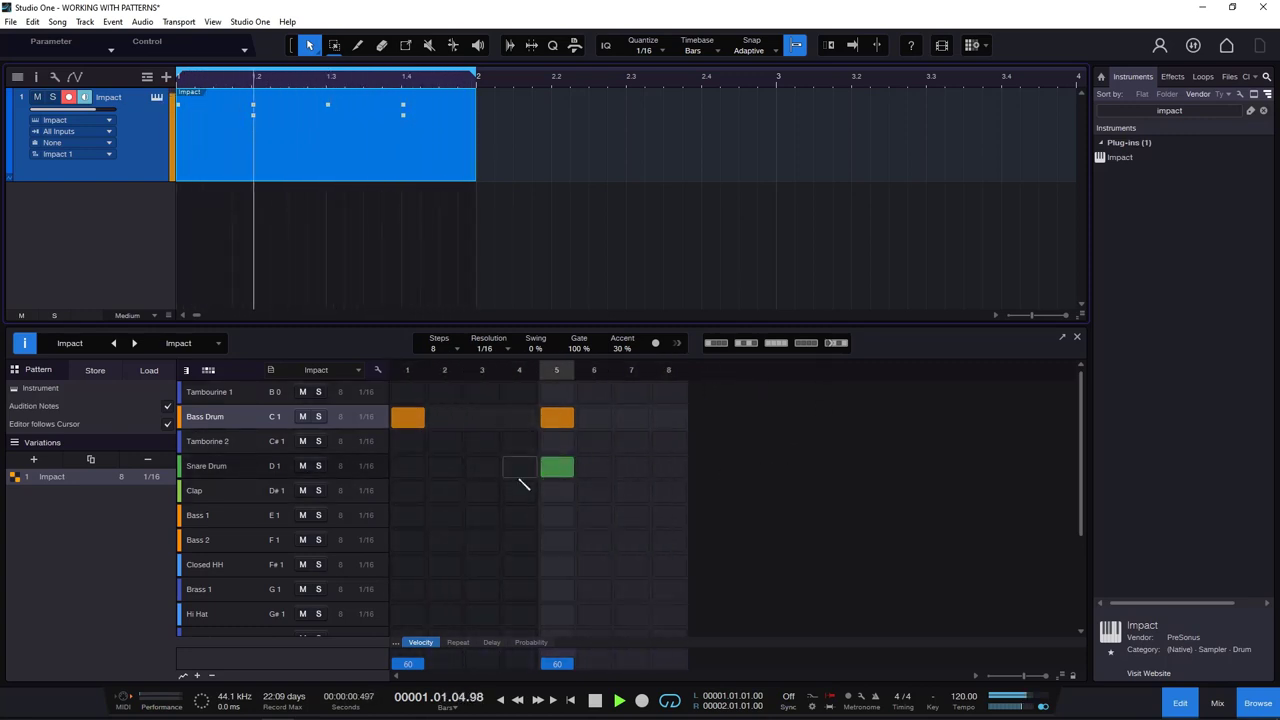
# Set the pattern's length back to 16 steps, play it from bar 1, and stop playback.
pyautogui.click(486, 348)
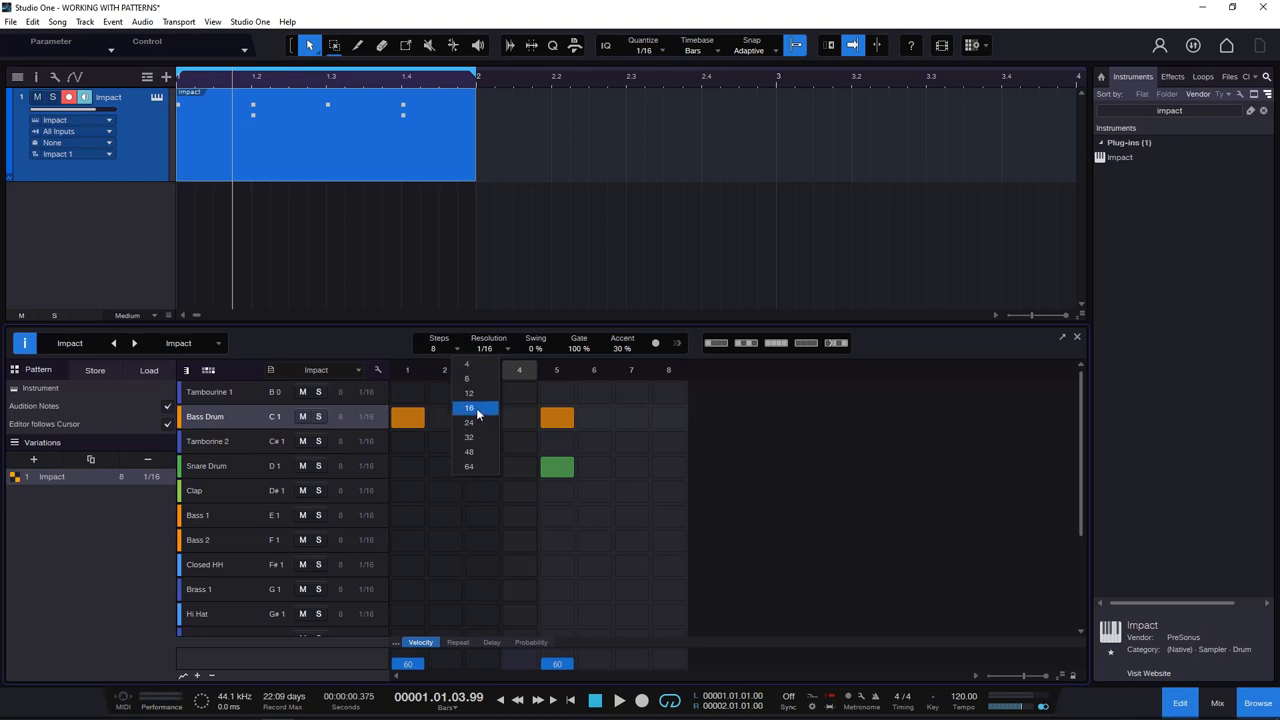
pyautogui.click(477, 409)
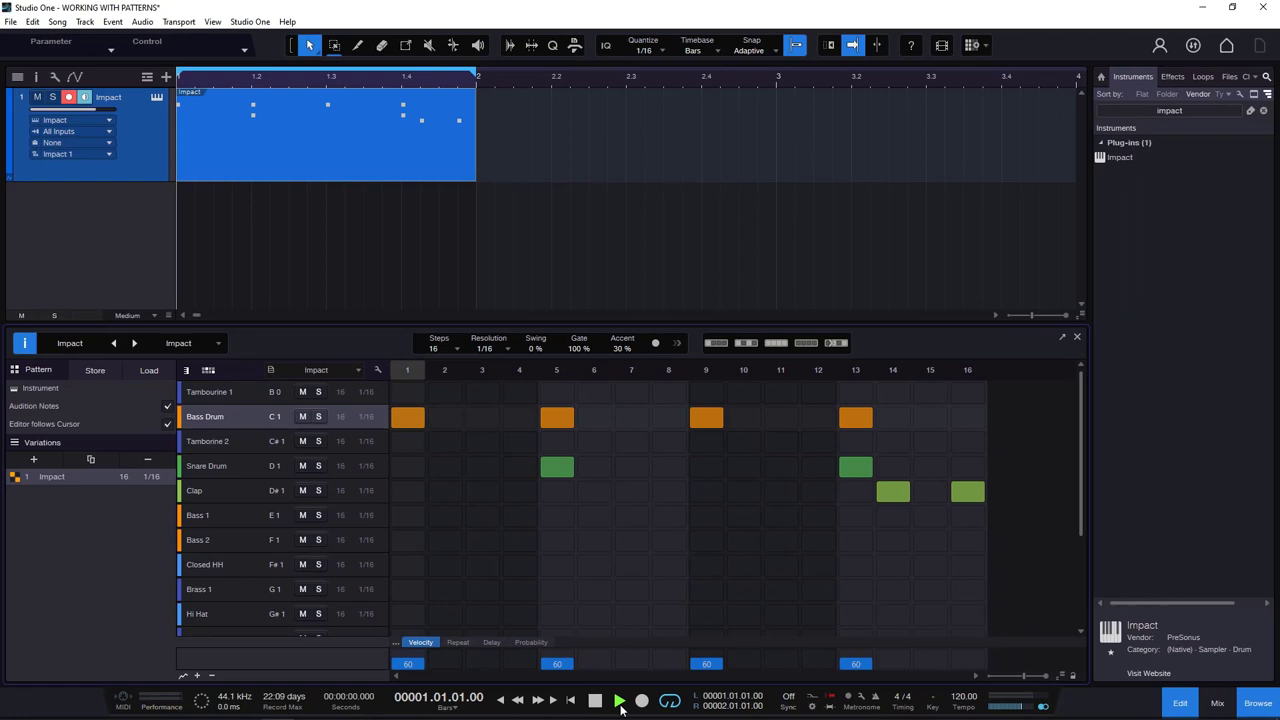
pyautogui.click(619, 701)
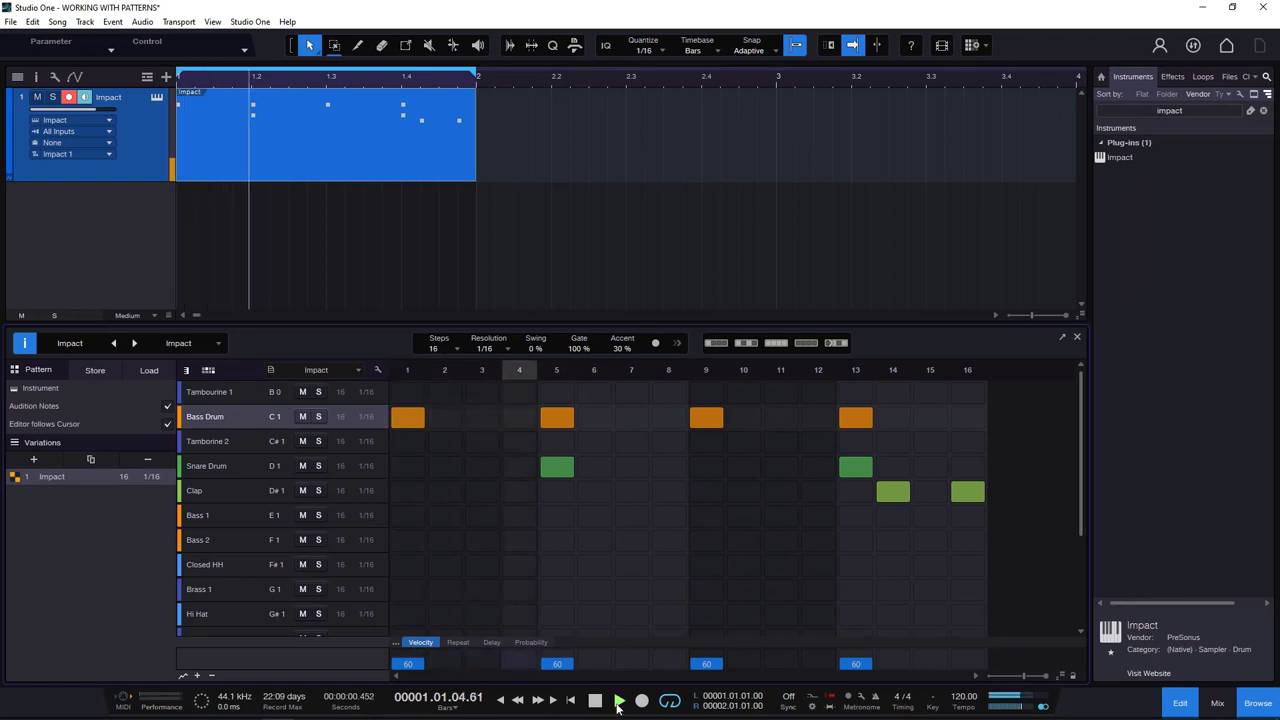
pyautogui.press('space')
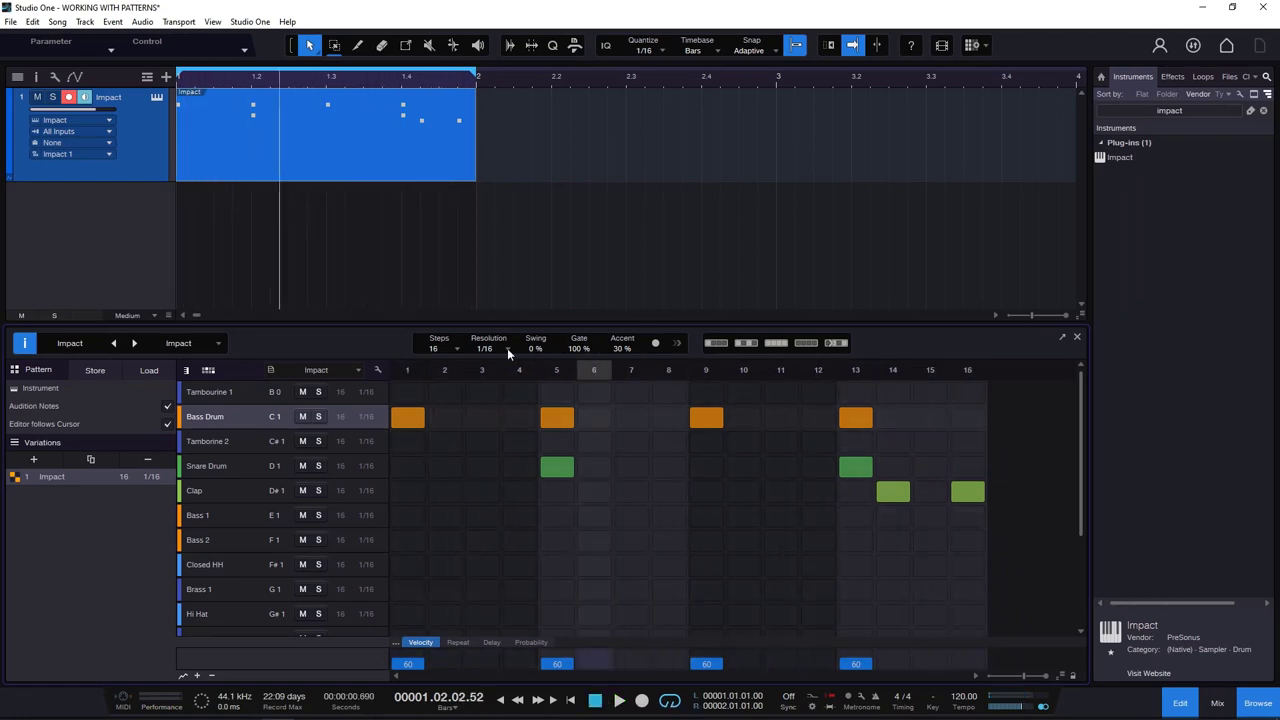
# Try a 1/32 resolution for the Impact pattern and return it to 1/16.
pyautogui.click(507, 348)
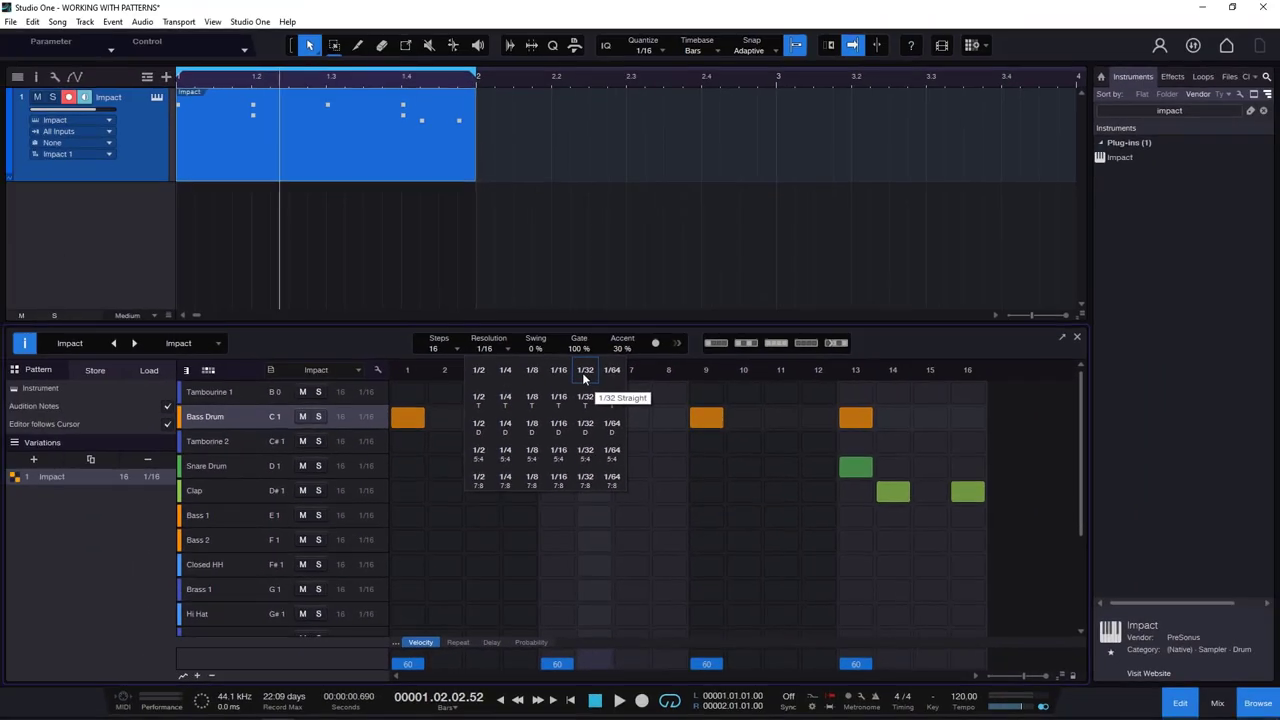
pyautogui.click(583, 374)
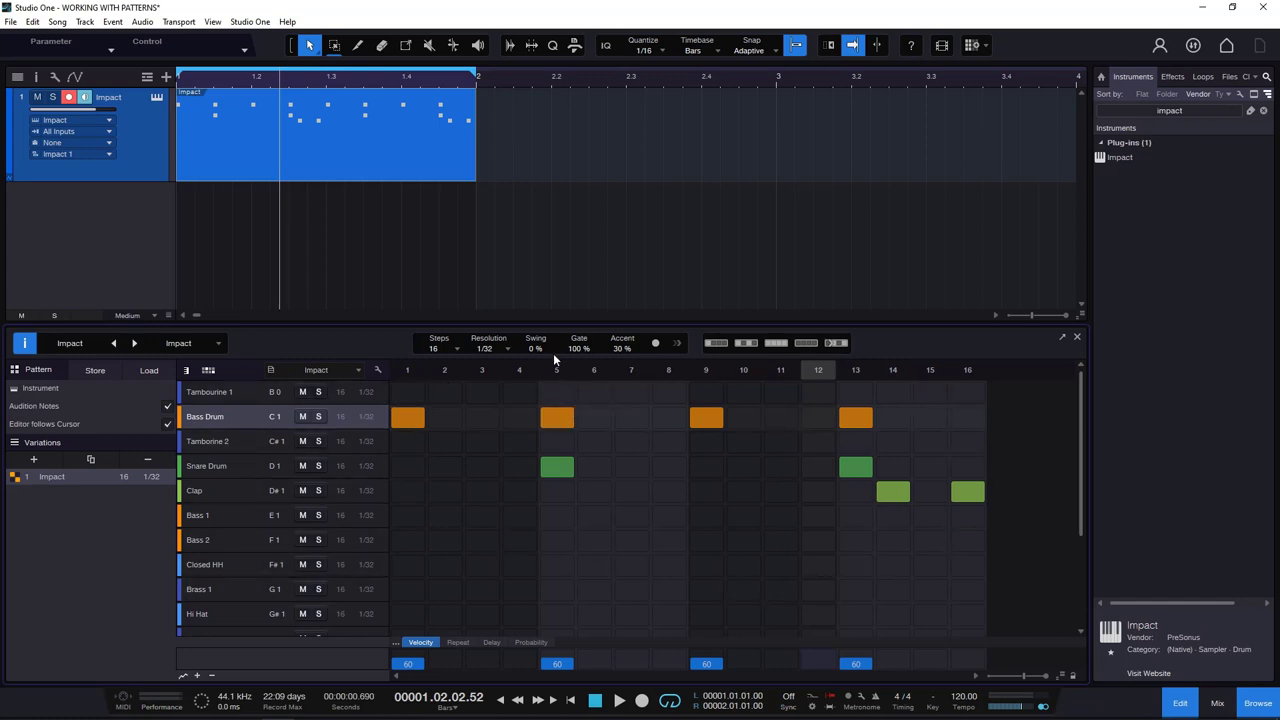
pyautogui.click(509, 348)
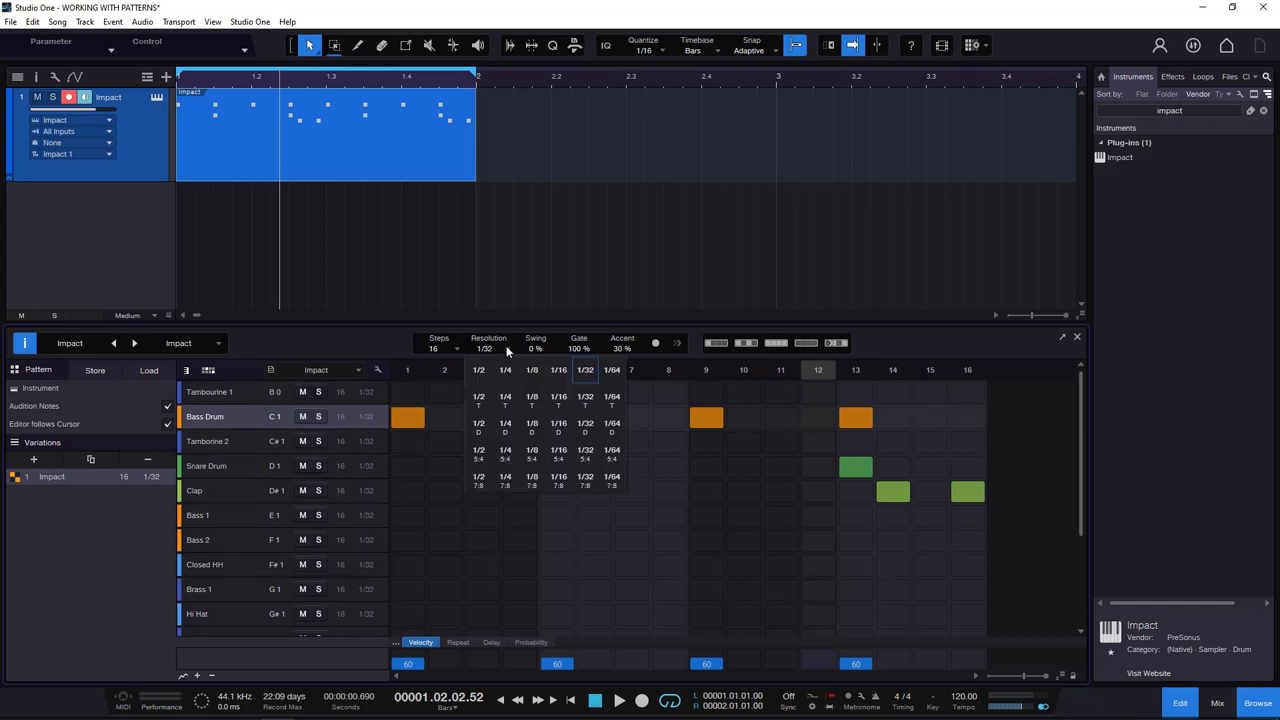
pyautogui.click(559, 370)
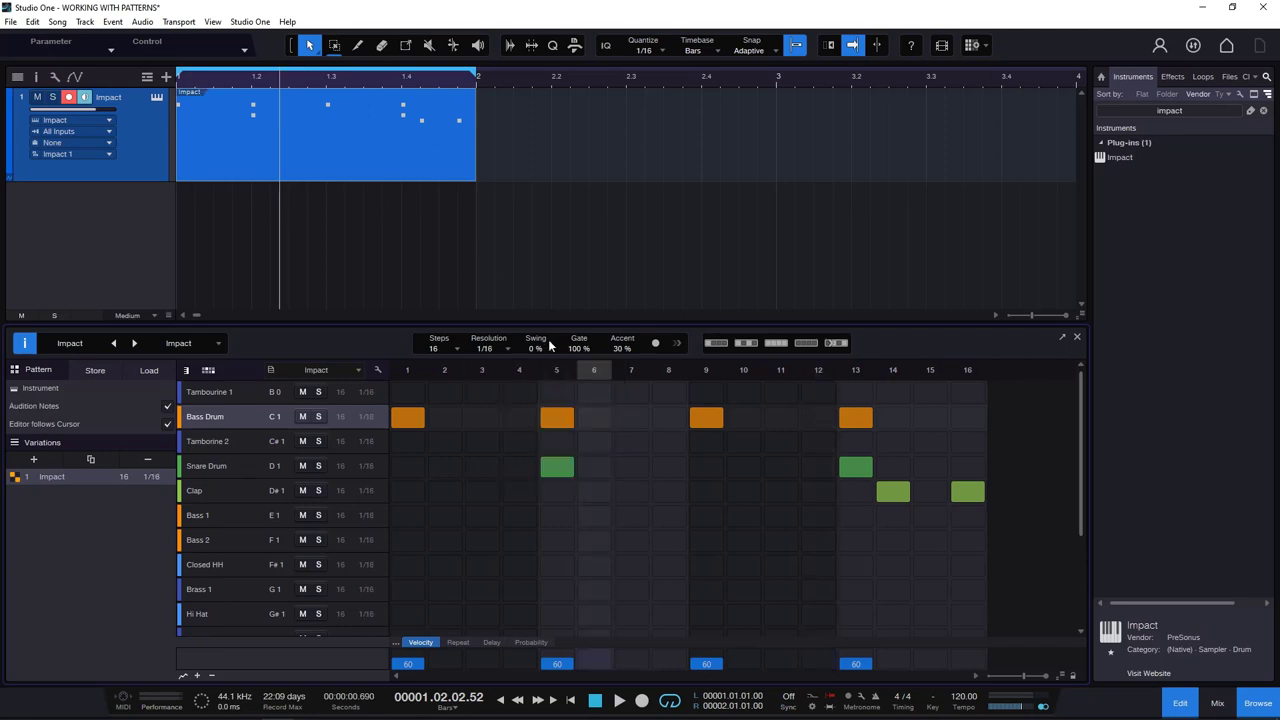
# Set the pattern resolution to 1/32 and play the loop from bar 1.
pyautogui.click(505, 348)
pyautogui.click(588, 372)
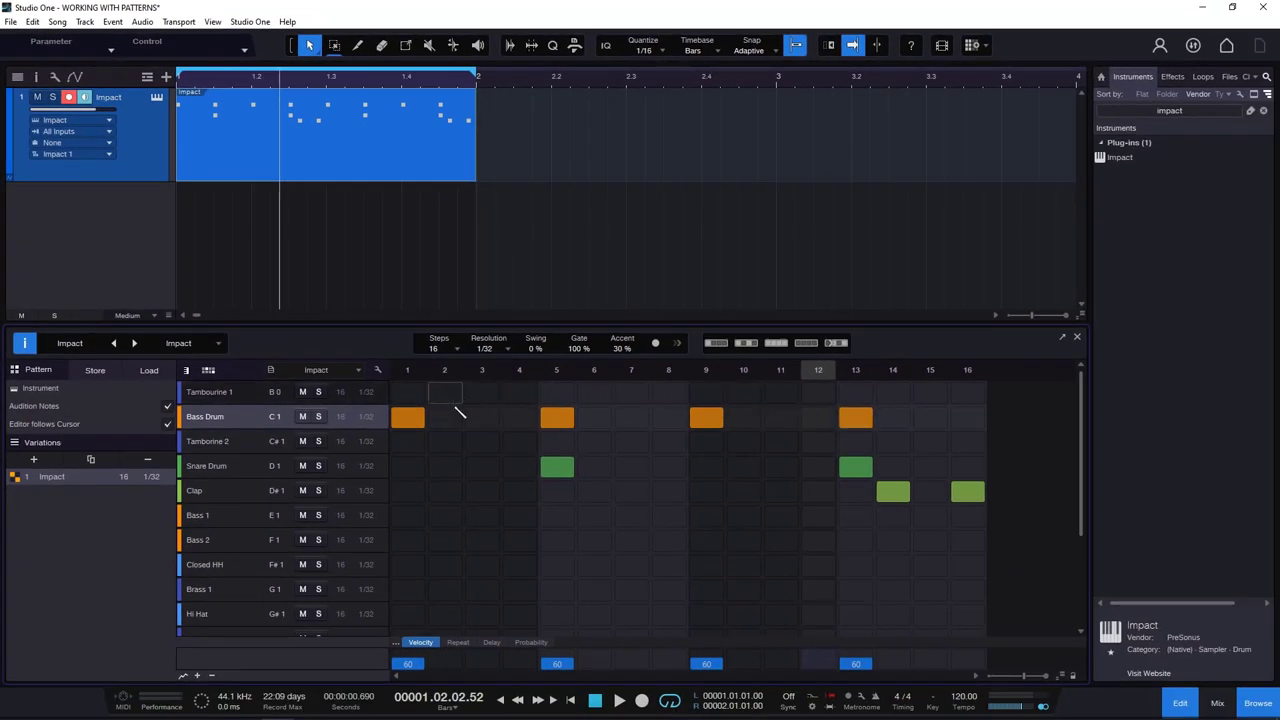
pyautogui.click(595, 700)
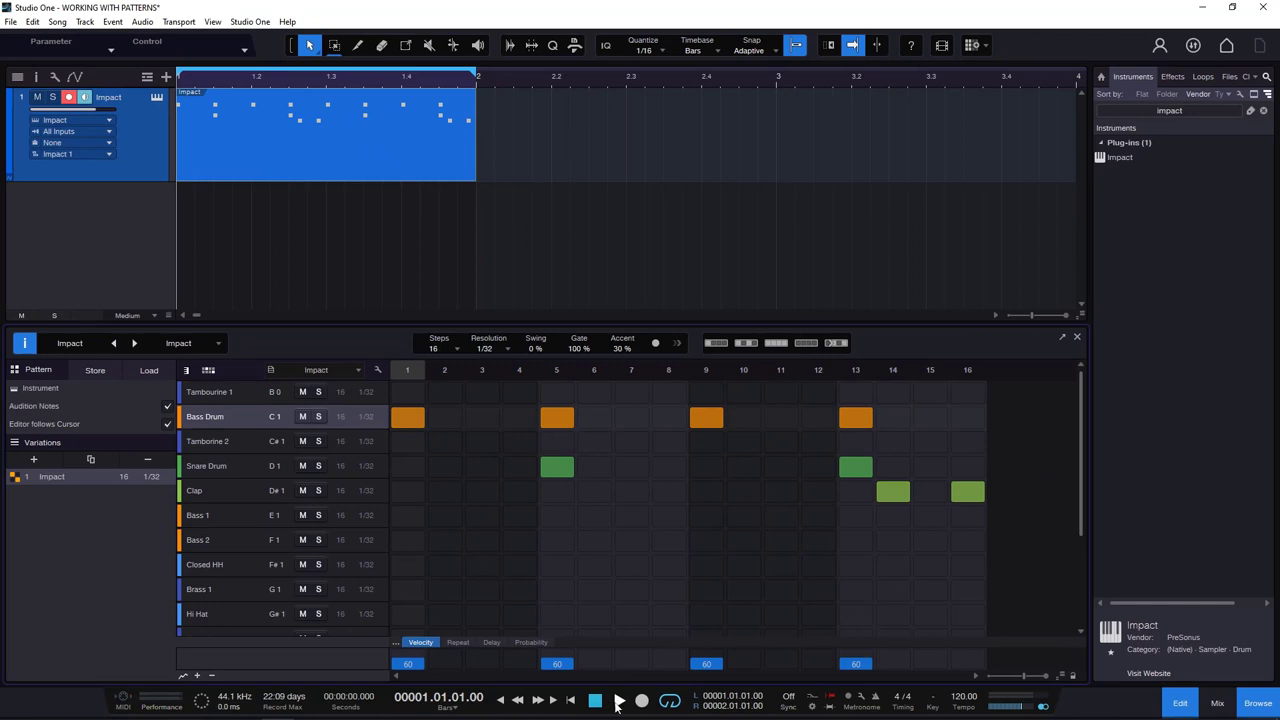
pyautogui.click(618, 702)
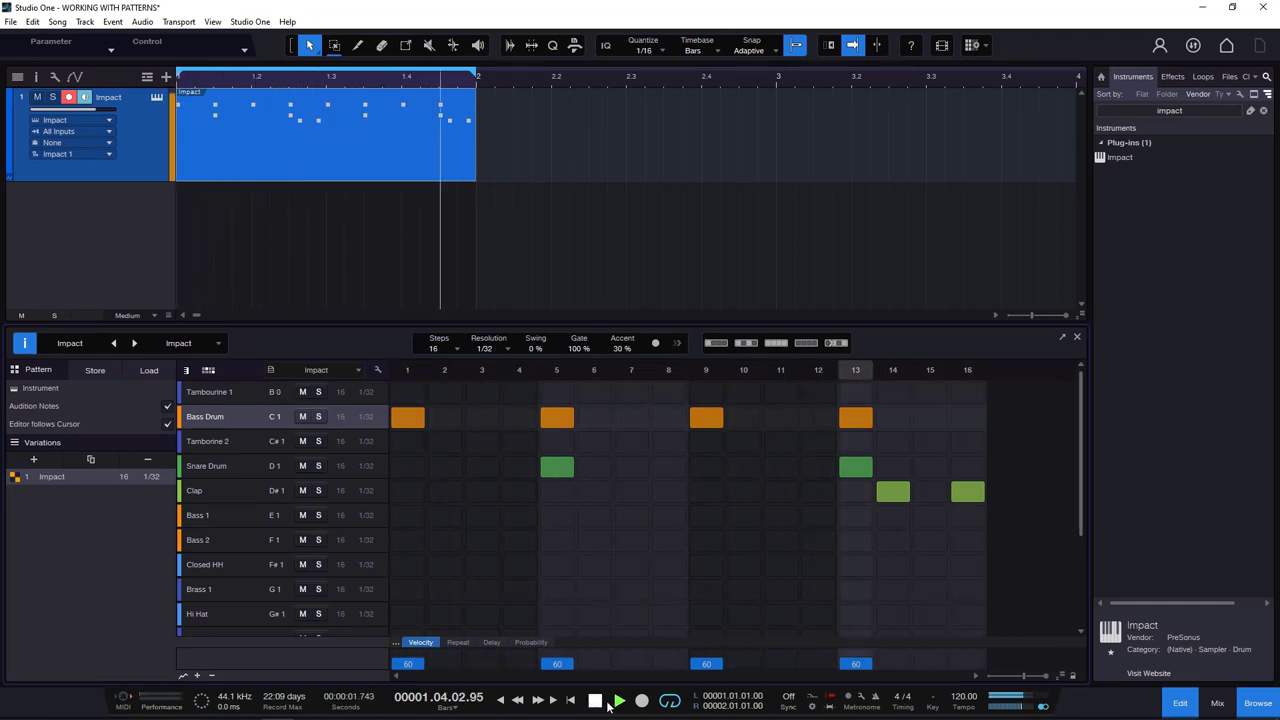
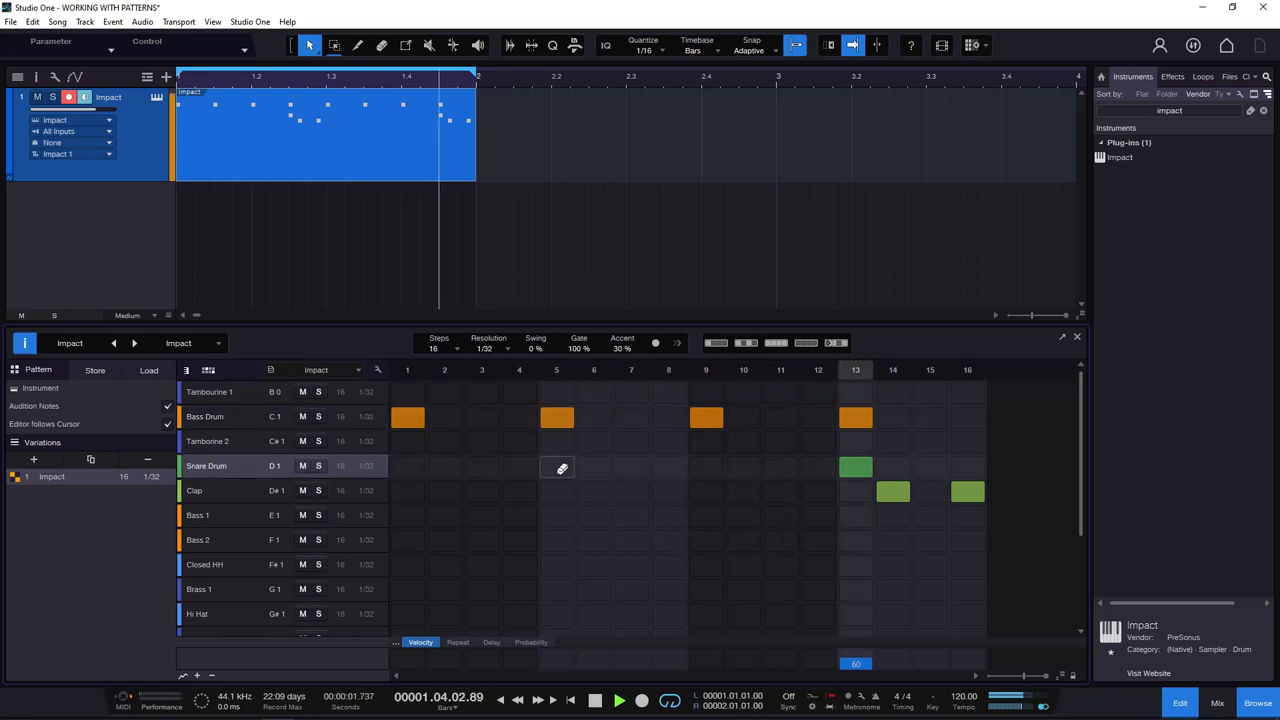
# Clear all the clap and snare hits and remove the bass drum hits on steps 5 and 13.
pyautogui.click(903, 481)
pyautogui.click(966, 491)
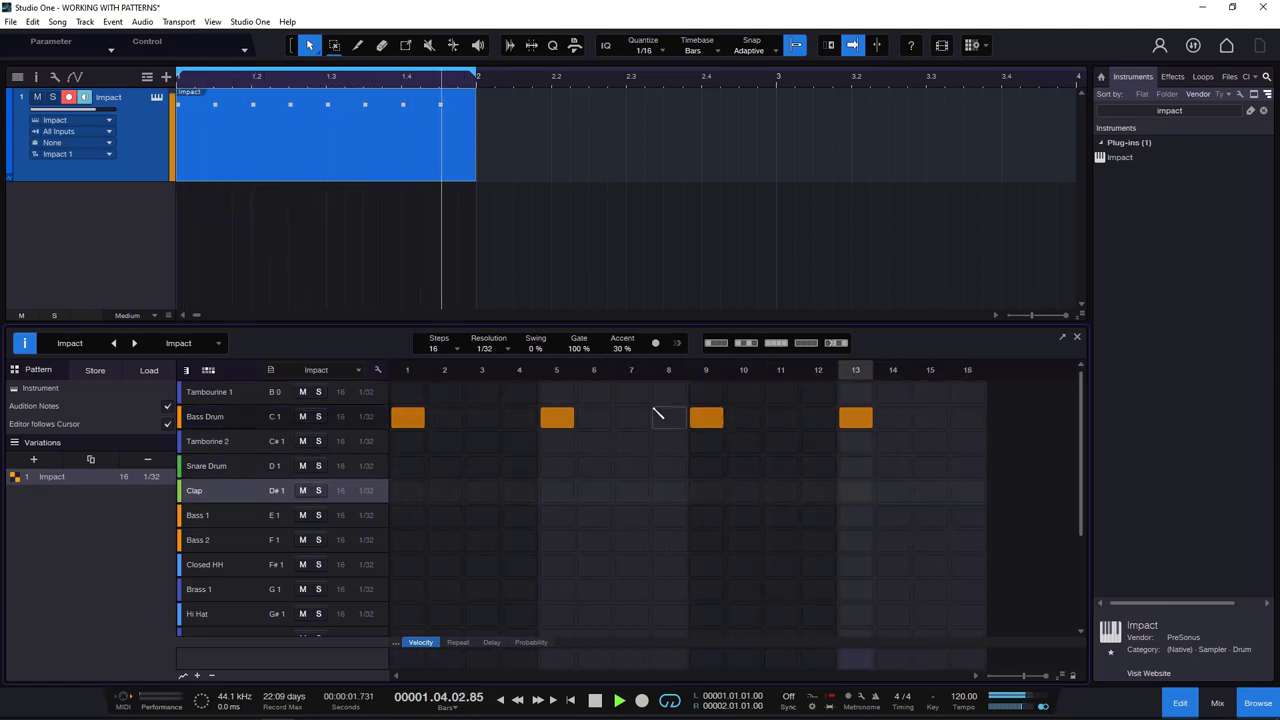
pyautogui.click(559, 415)
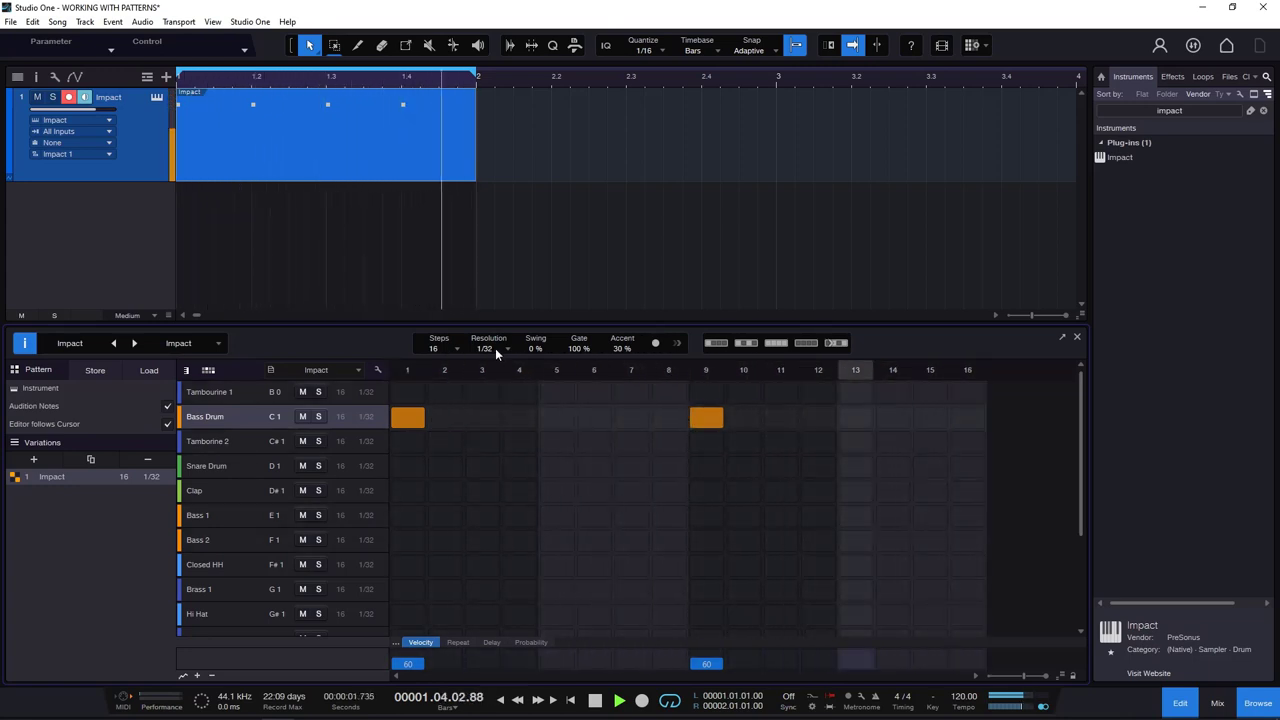
# Add a snare drum hit on step 9, and try clap hits on steps 14 and 16 before removing them.
pyautogui.click(705, 463)
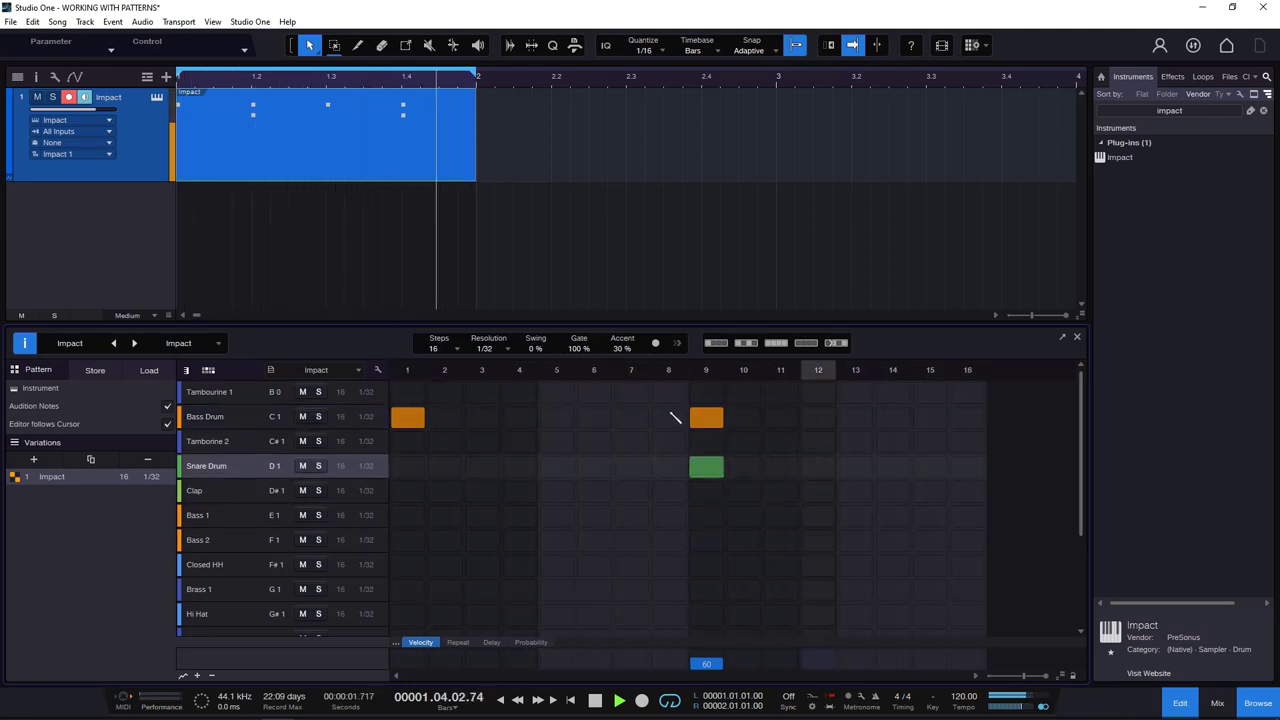
pyautogui.click(893, 491)
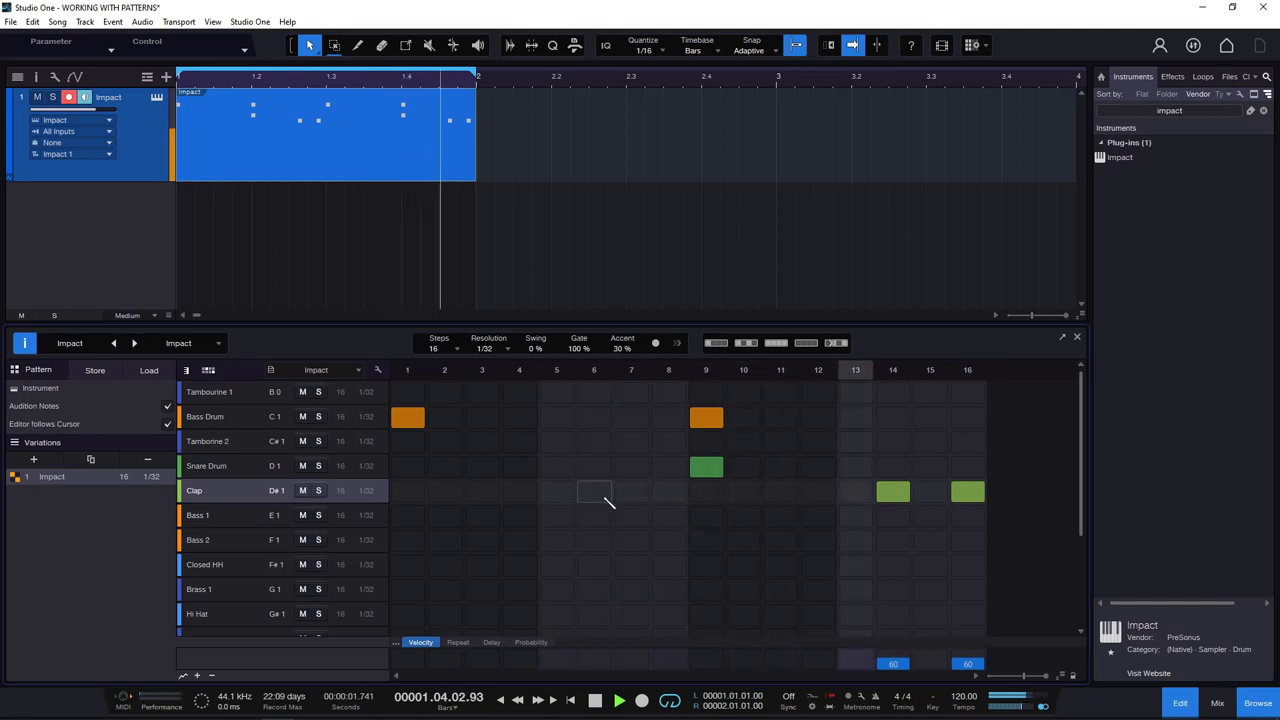
pyautogui.click(903, 490)
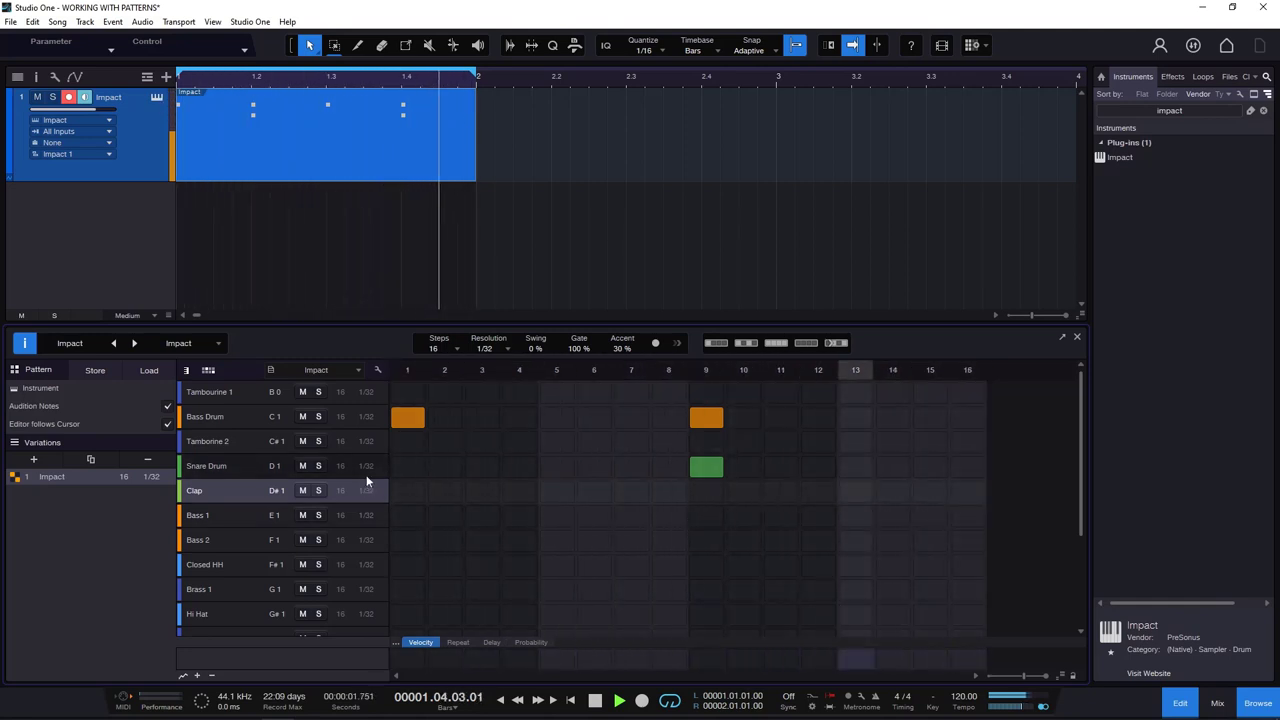
# Try the 1/64 resolution, set the pattern back to 1/16, and restart playback.
pyautogui.click(494, 348)
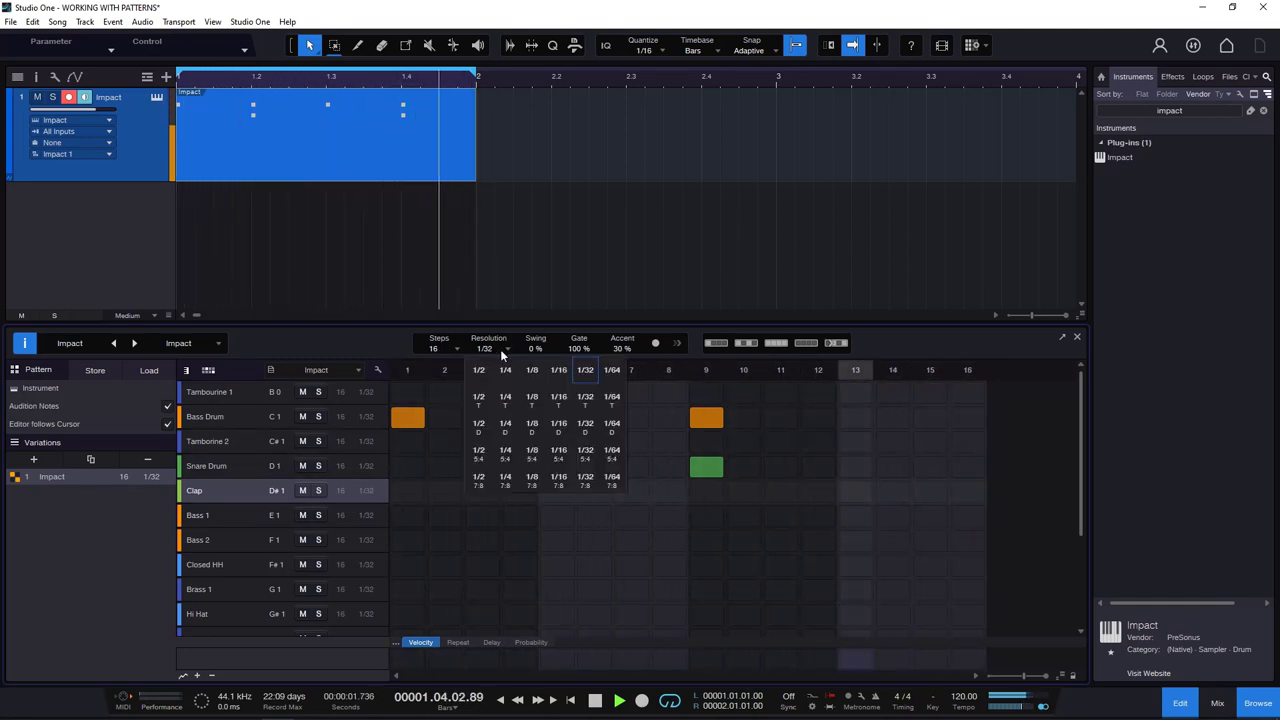
pyautogui.click(610, 375)
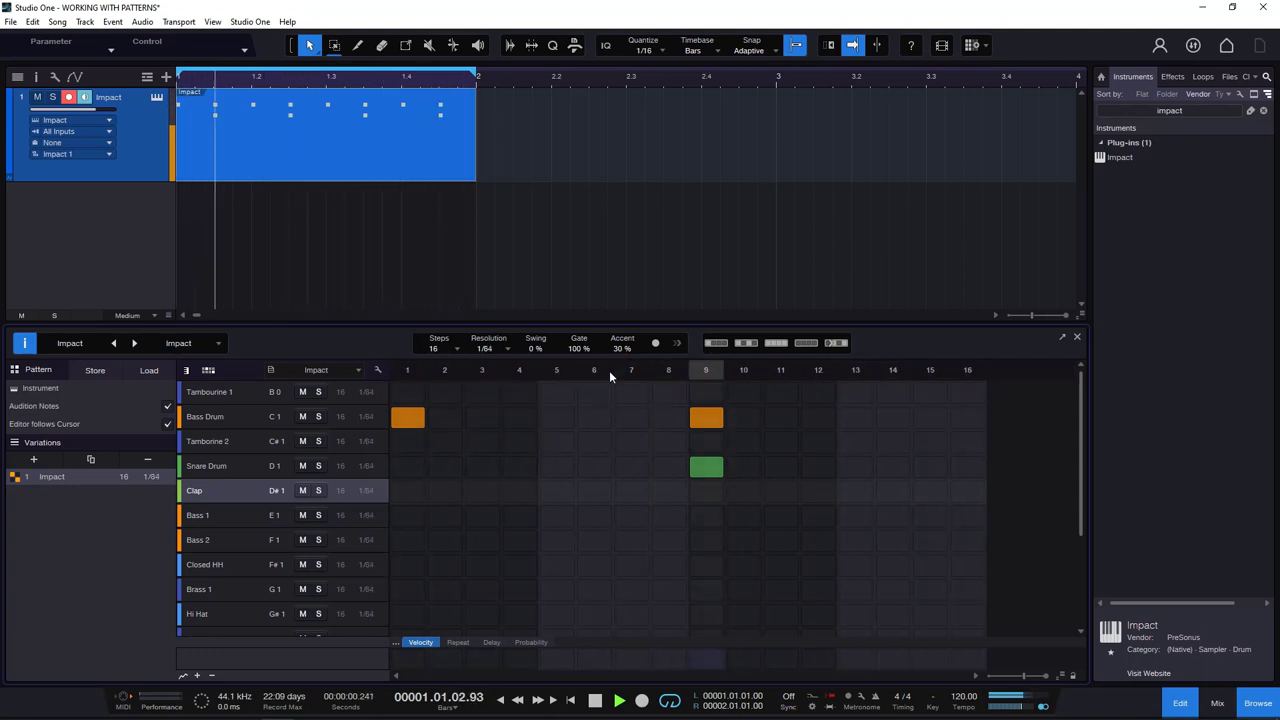
pyautogui.click(508, 350)
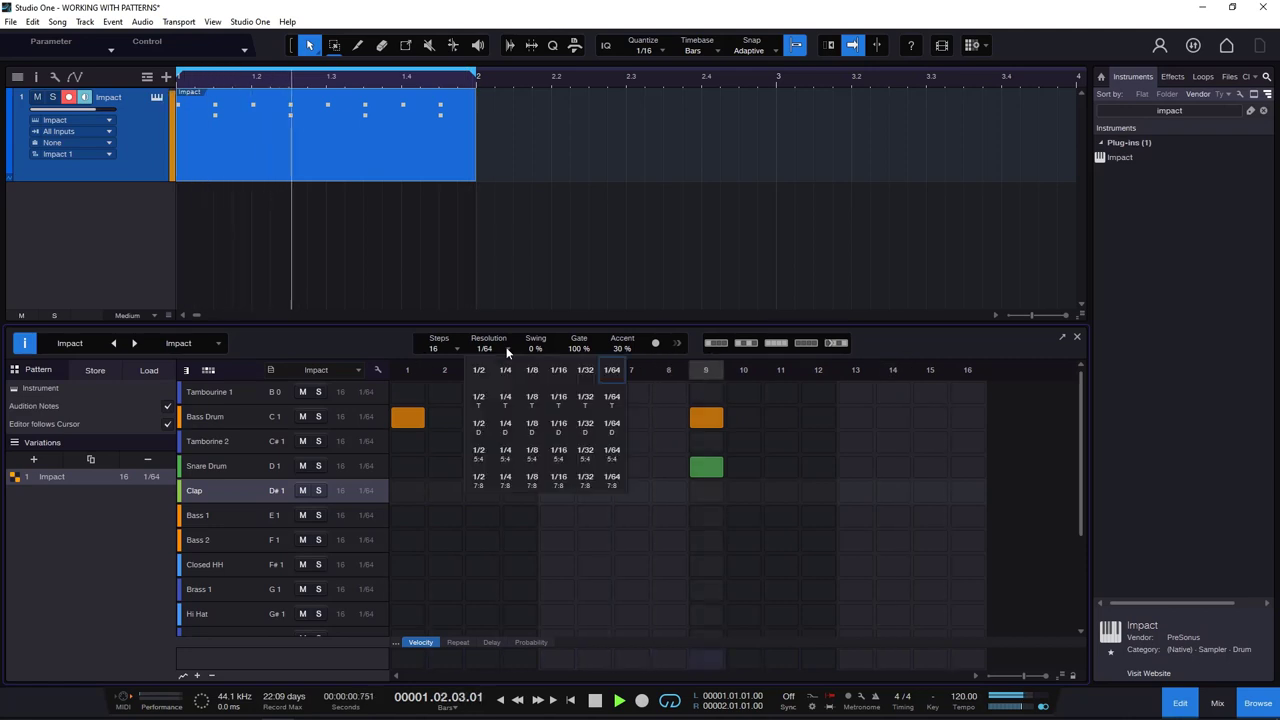
pyautogui.click(567, 366)
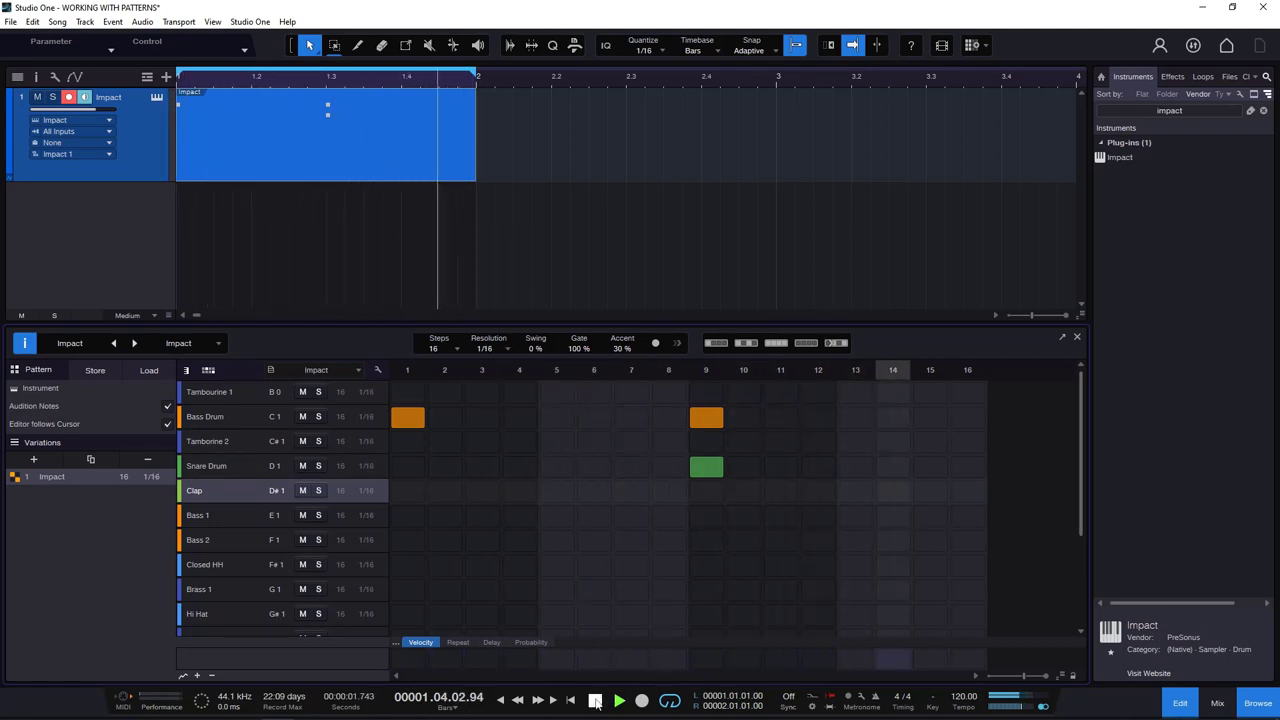
pyautogui.click(595, 700)
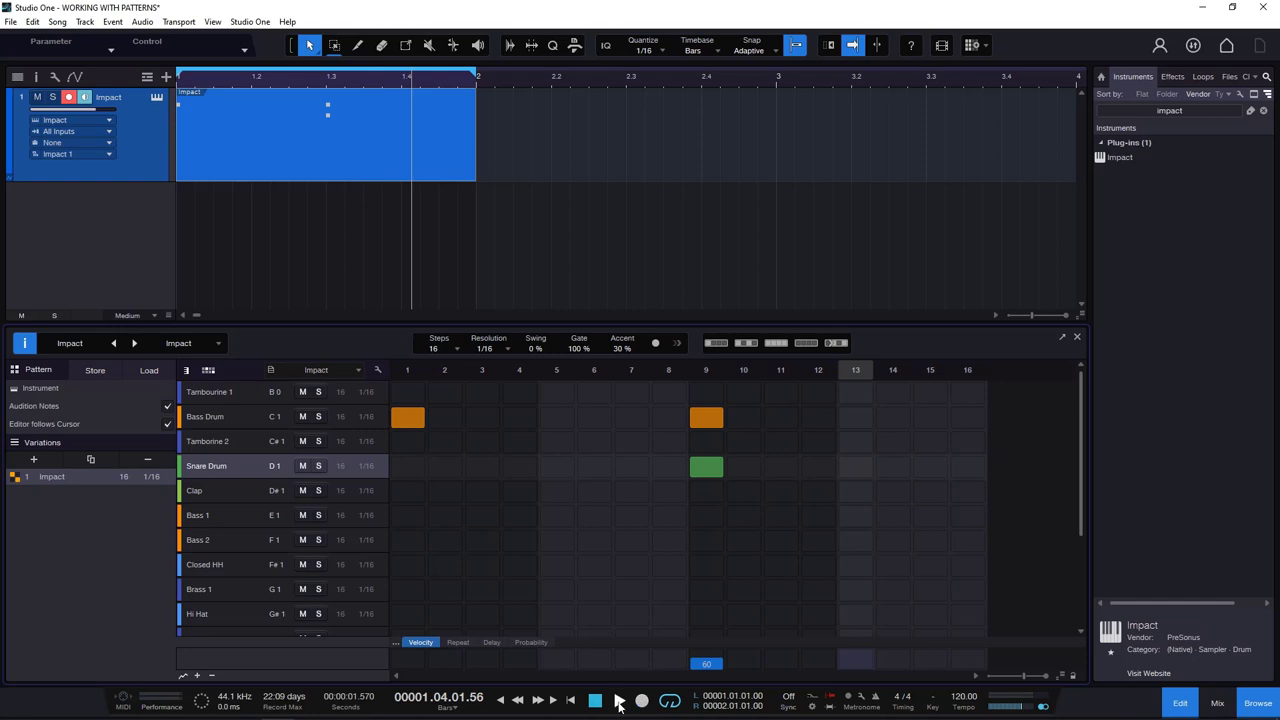
pyautogui.click(619, 702)
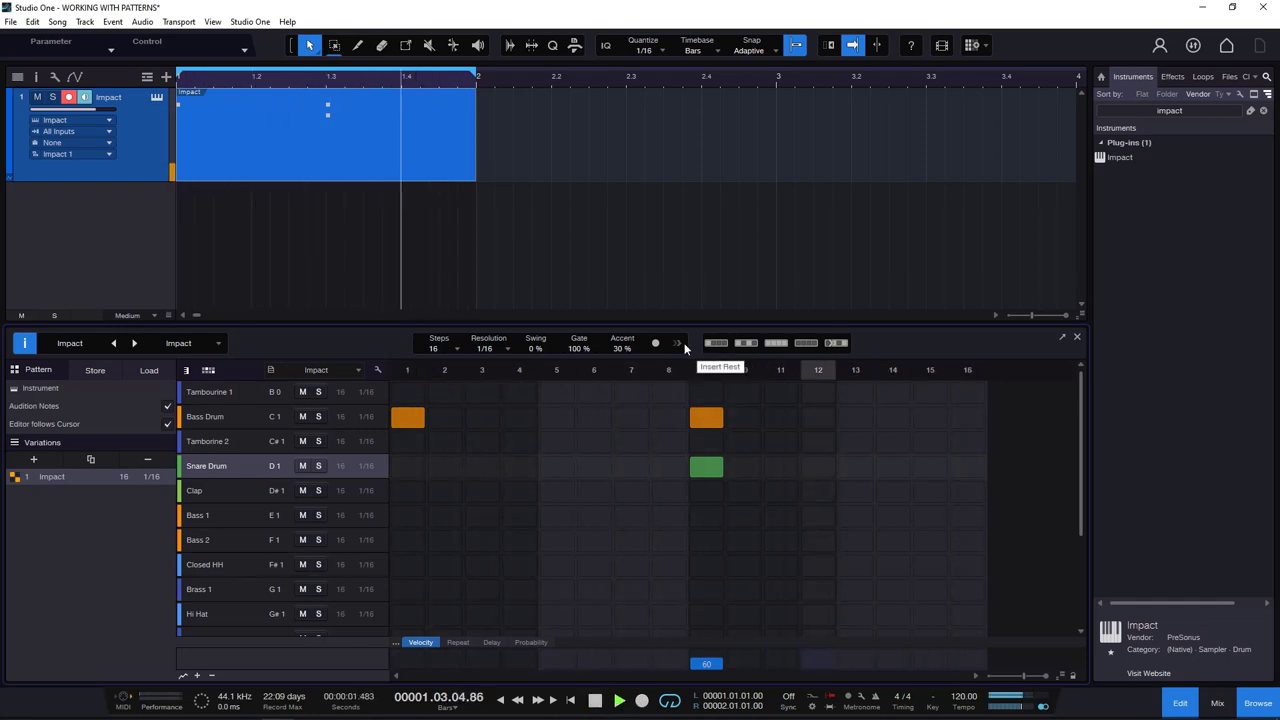
# Add bass drum hits on steps 5 and 13, and replace the snare hit on step 9 with hits on steps 5 and 13.
pyautogui.click(557, 418)
pyautogui.click(855, 418)
pyautogui.click(706, 466)
pyautogui.click(557, 467)
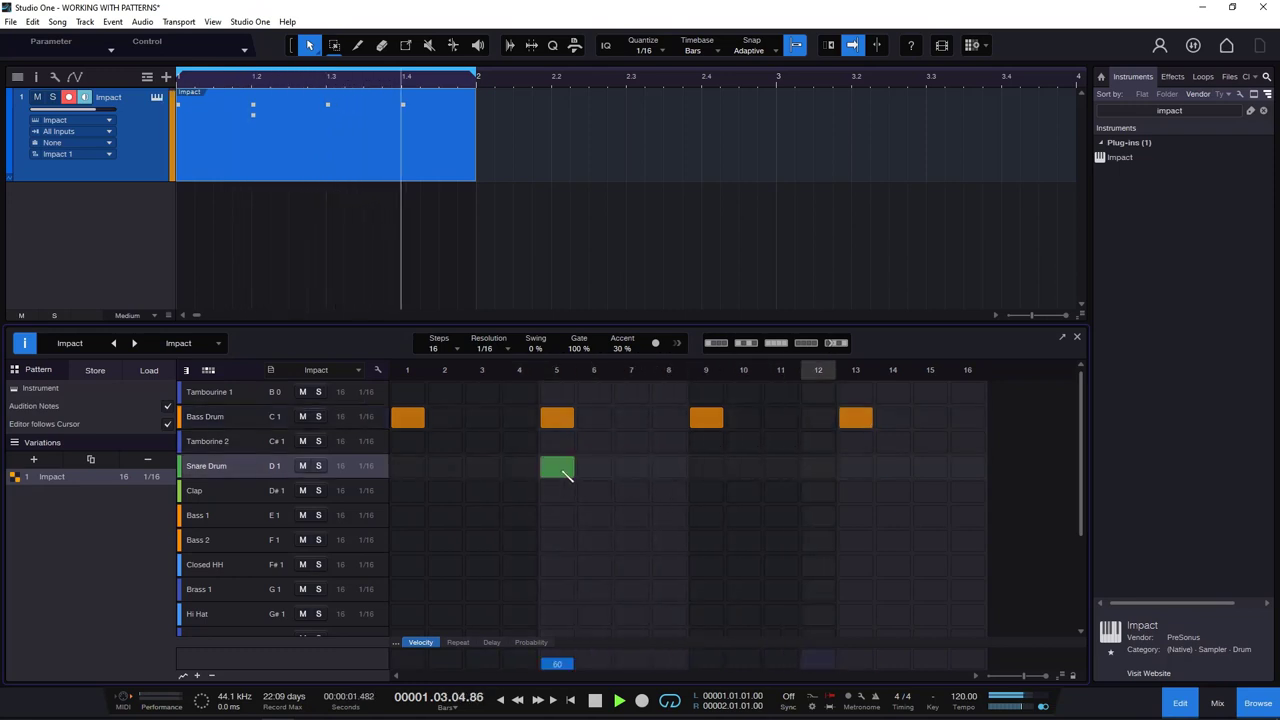
pyautogui.click(855, 467)
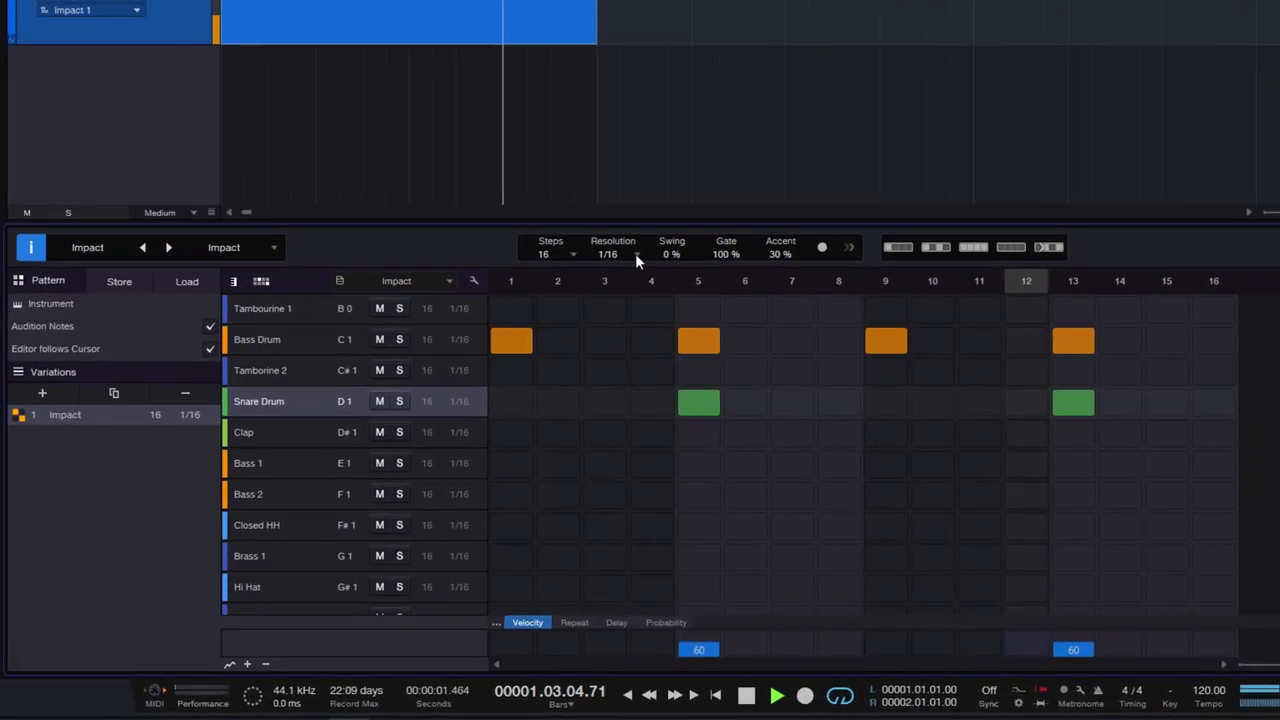
# Rework the beat at 1/32 resolution with bass drum on steps 1 and 9, snare on step 9, and closed hi-hats on steps 1 to 8.
pyautogui.click(637, 254)
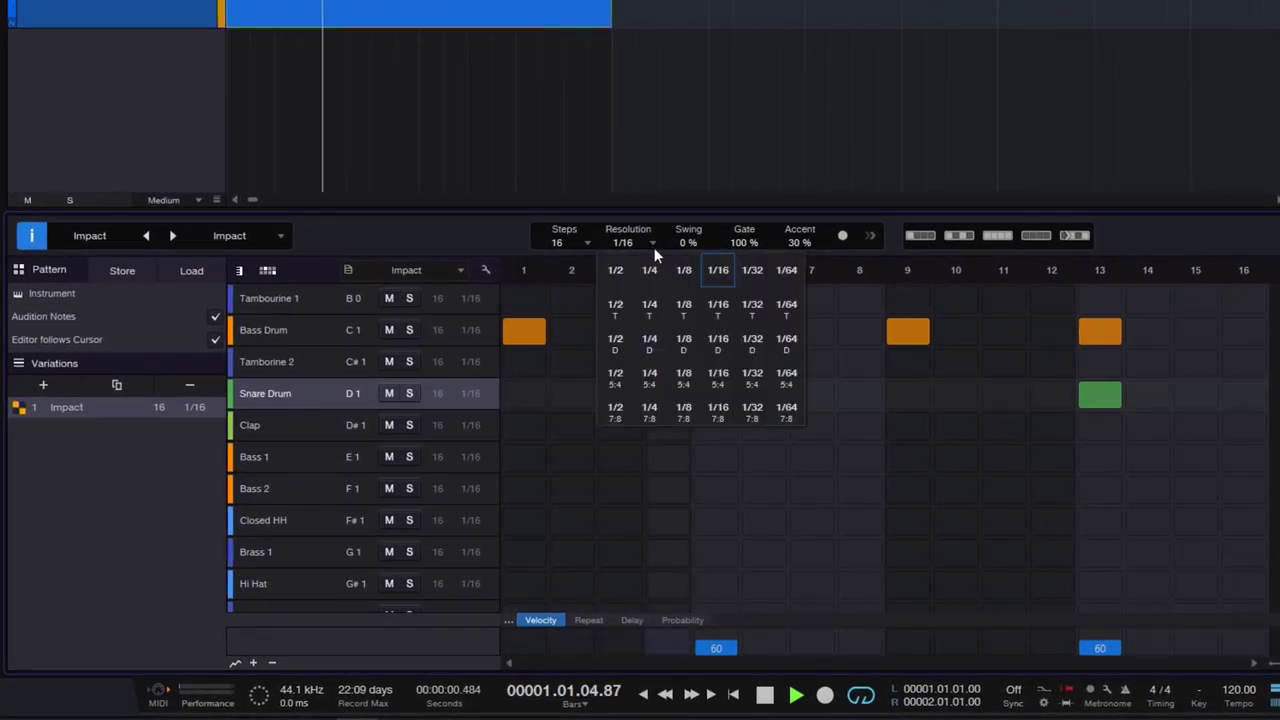
pyautogui.click(766, 274)
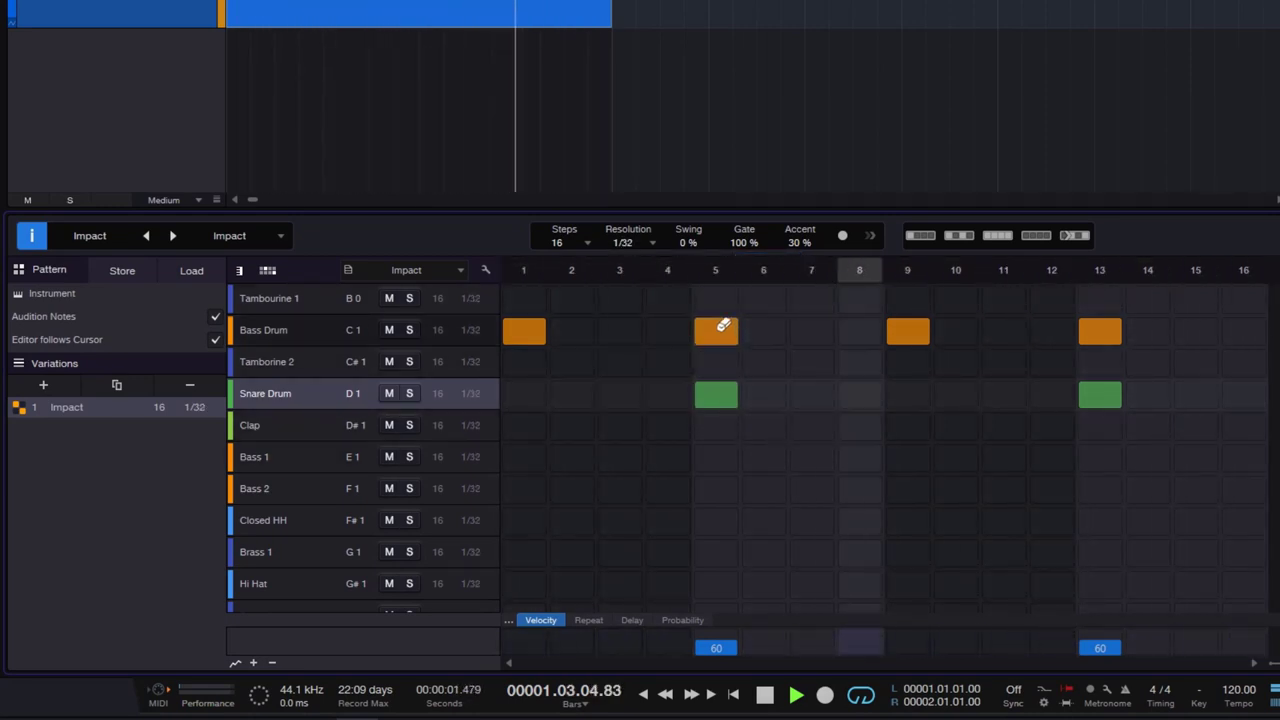
pyautogui.click(723, 325)
pyautogui.click(727, 390)
pyautogui.click(912, 392)
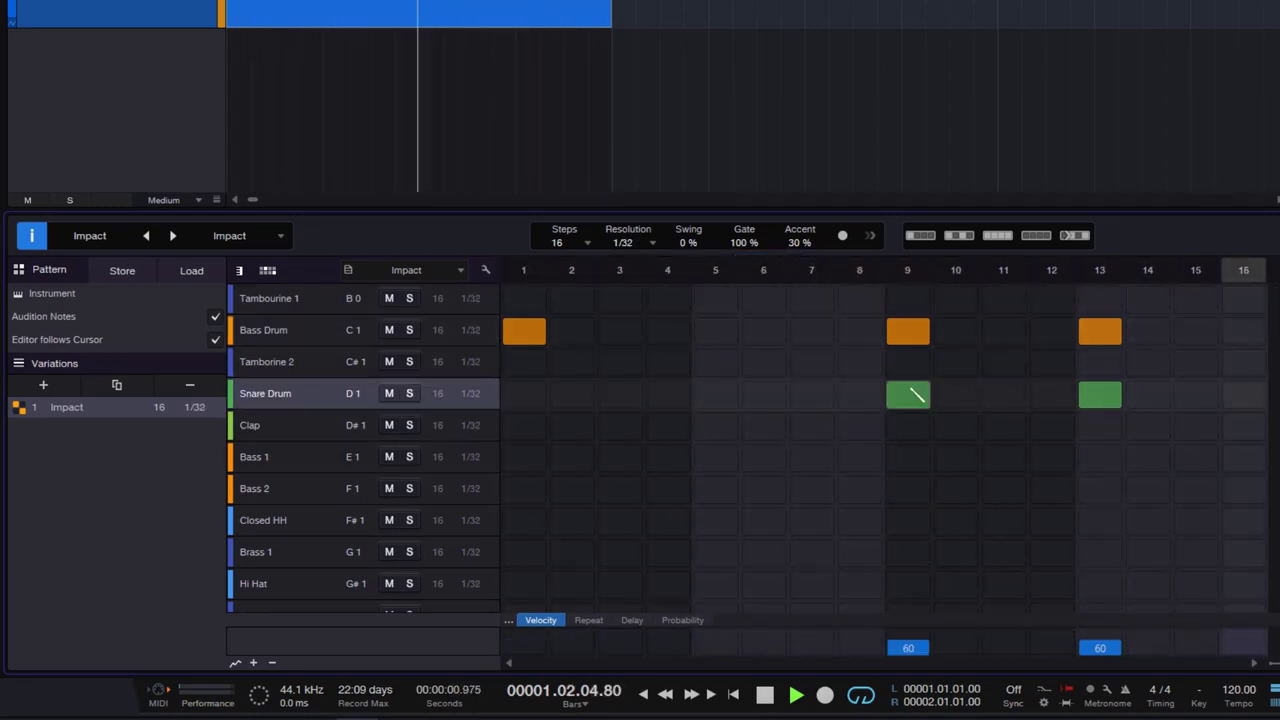
pyautogui.click(1098, 392)
pyautogui.click(1100, 330)
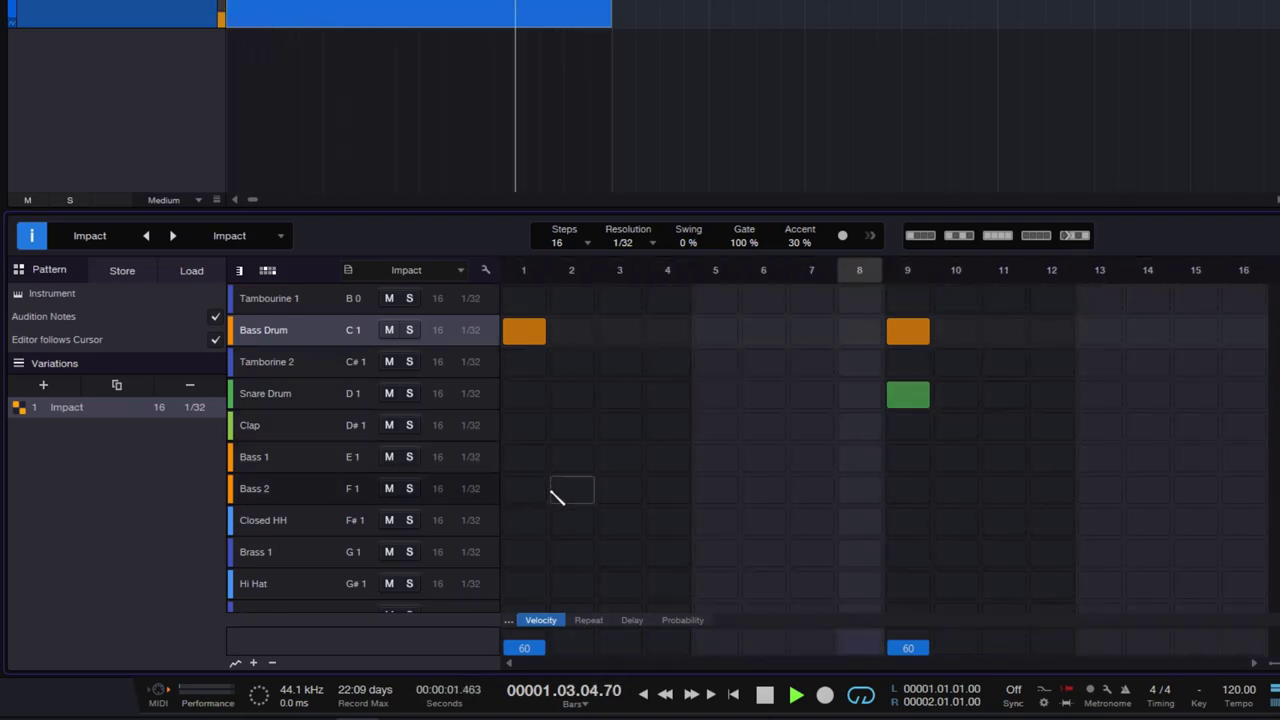
pyautogui.moveTo(528, 521); pyautogui.dragTo(864, 540)
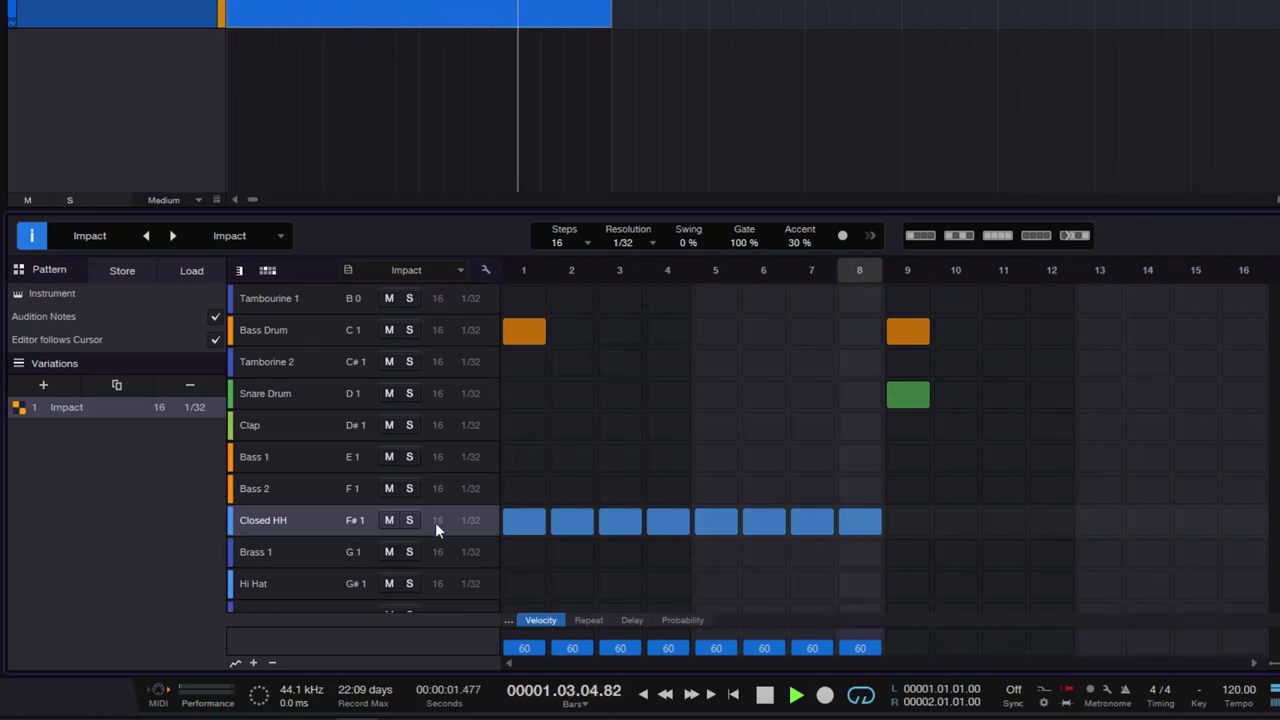
# Set the resolution to 1/16, add bass drum on steps 5 and 13, and move the snare from step 9 to steps 5 and 13.
pyautogui.click(651, 242)
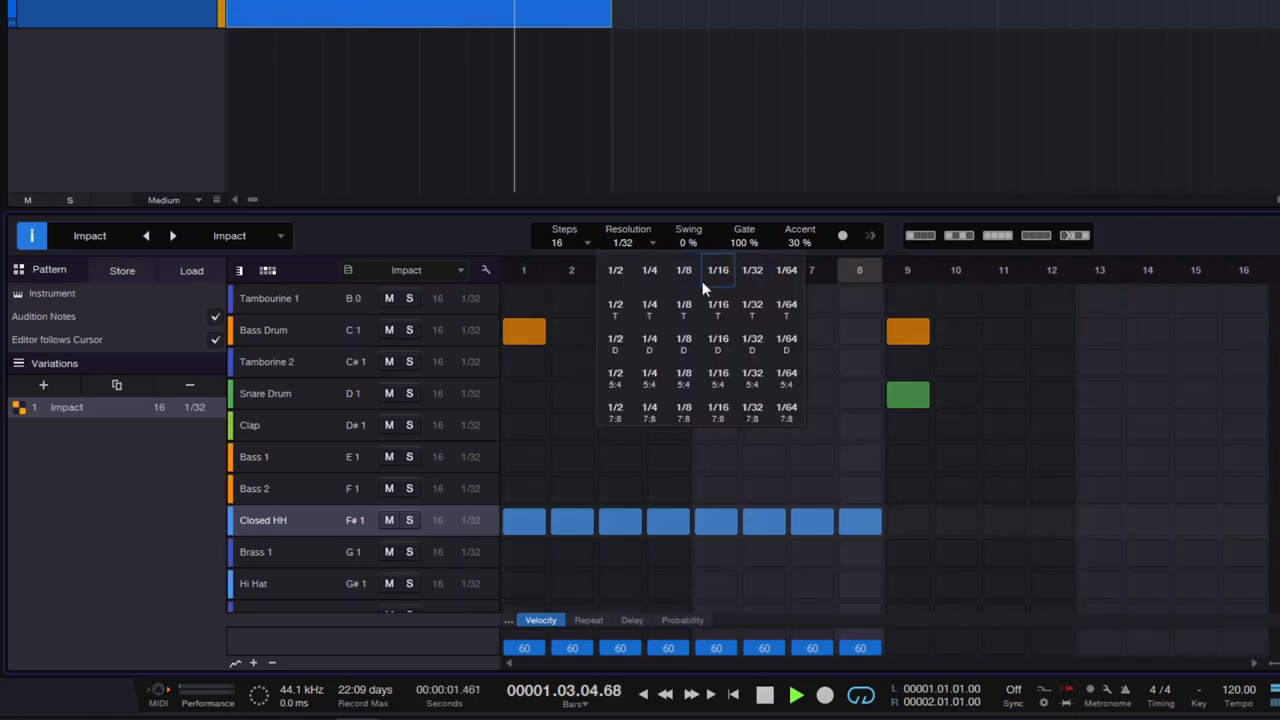
pyautogui.click(718, 270)
pyautogui.click(716, 331)
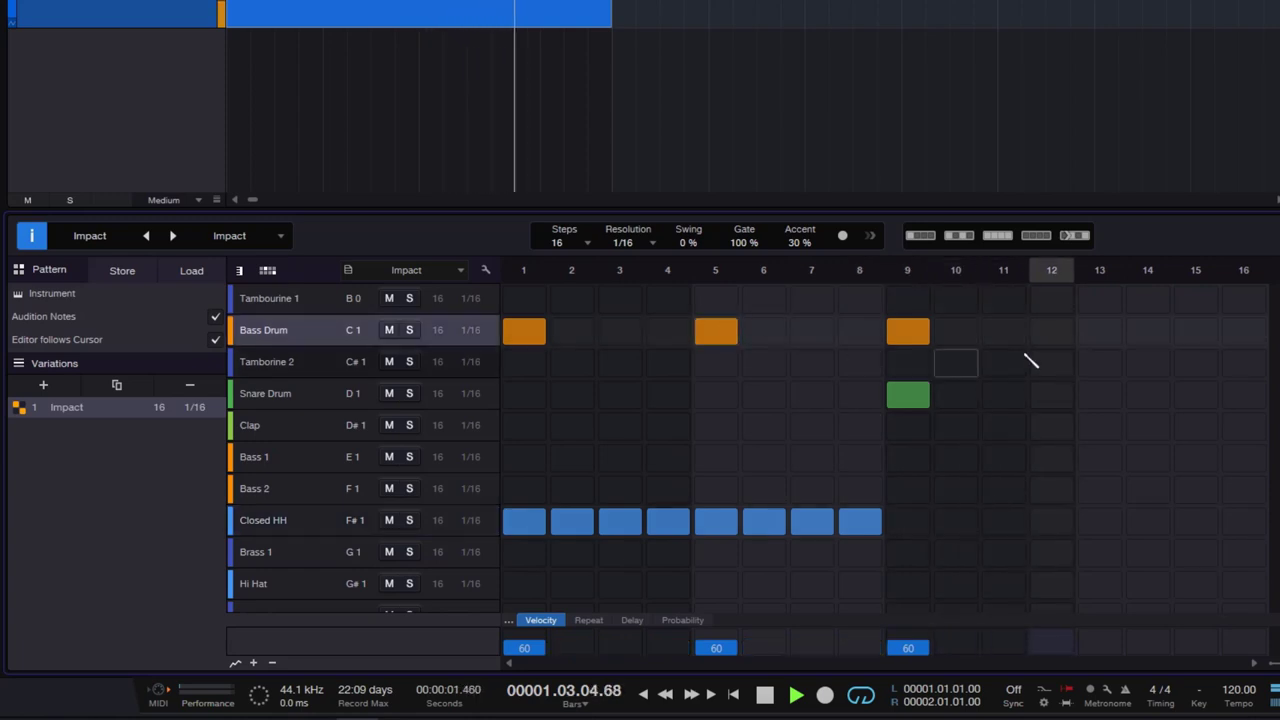
pyautogui.click(1100, 331)
pyautogui.click(908, 395)
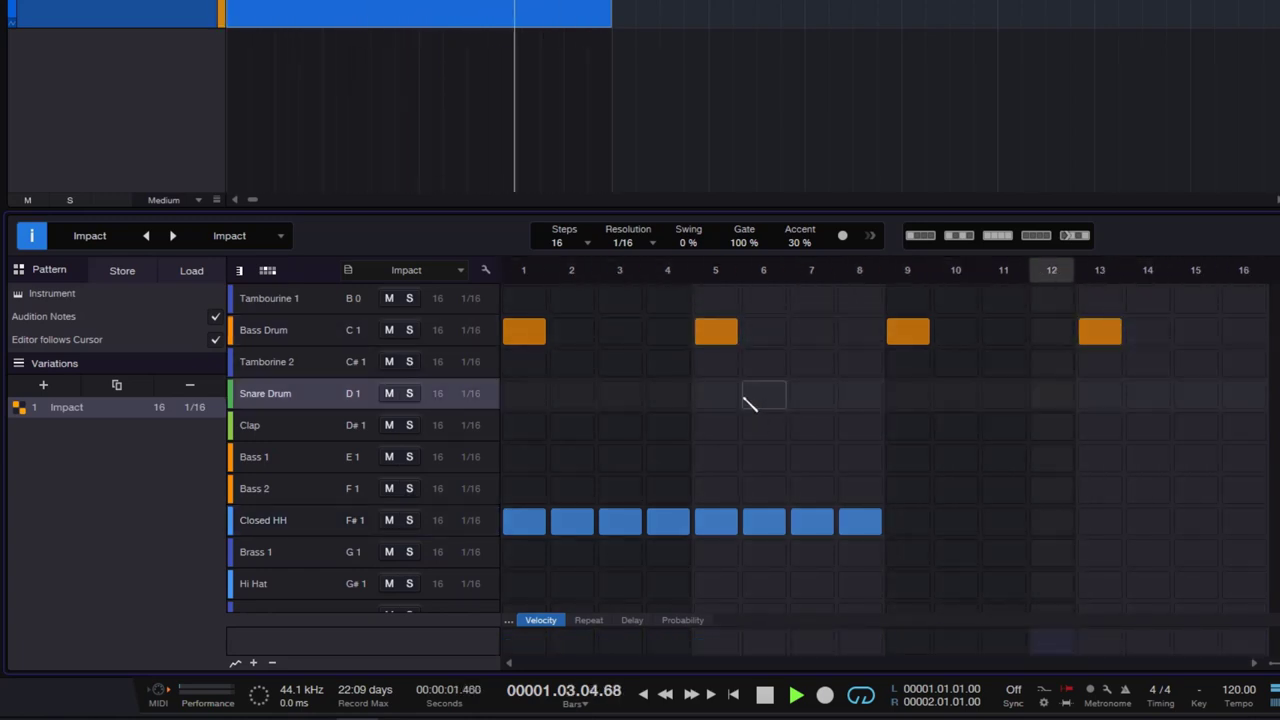
pyautogui.click(716, 395)
pyautogui.click(1100, 395)
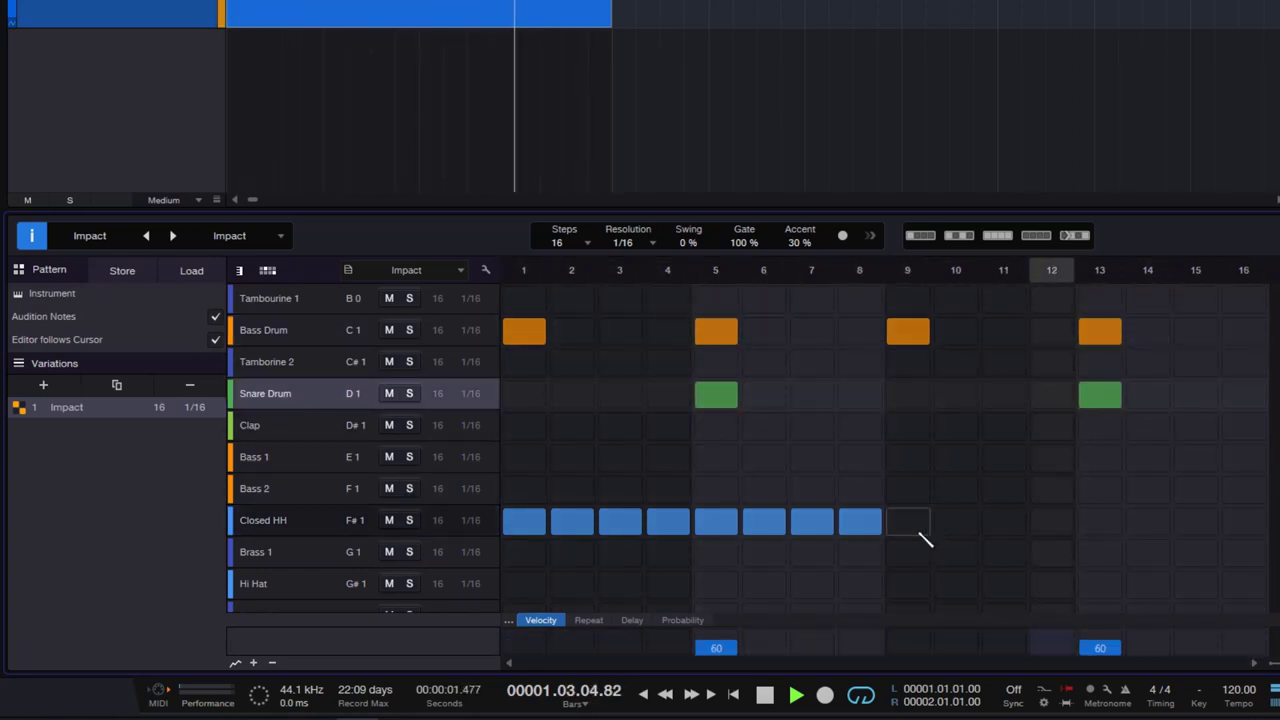
# Extend the closed hi-hat hits through step 16, clear the whole hi-hat row, and stop playback.
pyautogui.moveTo(920, 532); pyautogui.dragTo(1243, 534)
pyautogui.moveTo(523, 517); pyautogui.dragTo(1275, 520)
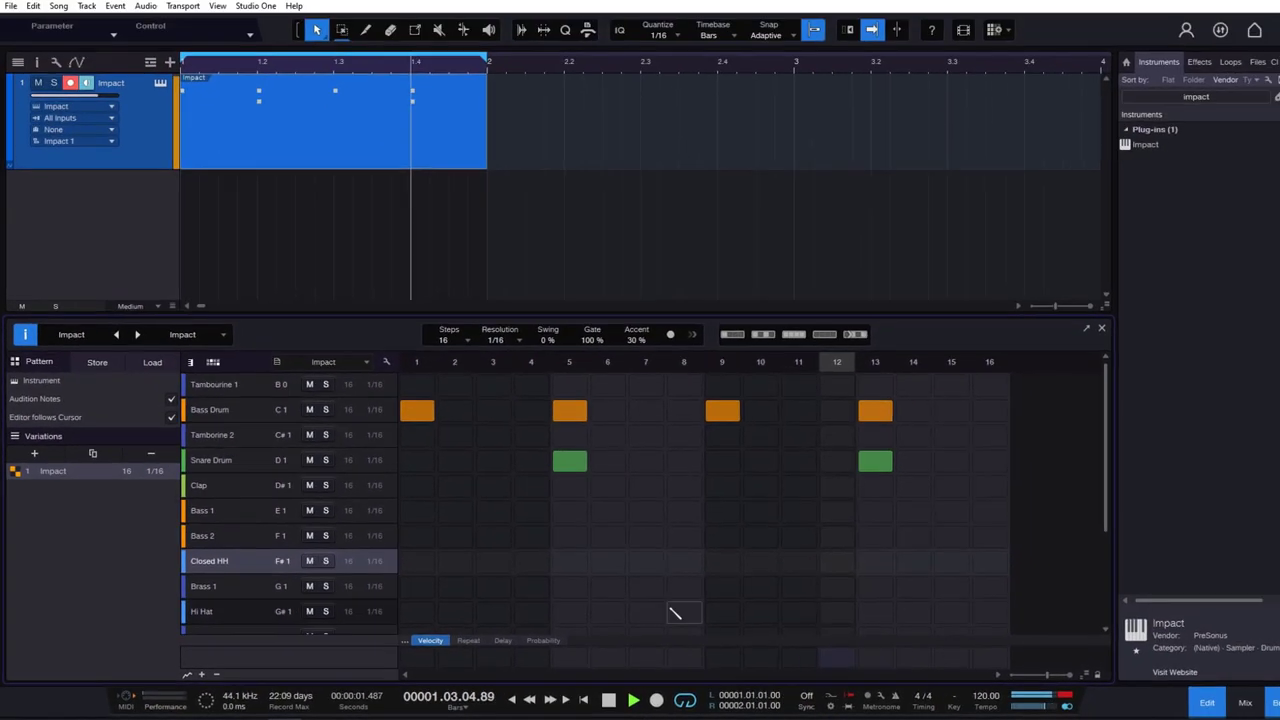
pyautogui.click(608, 700)
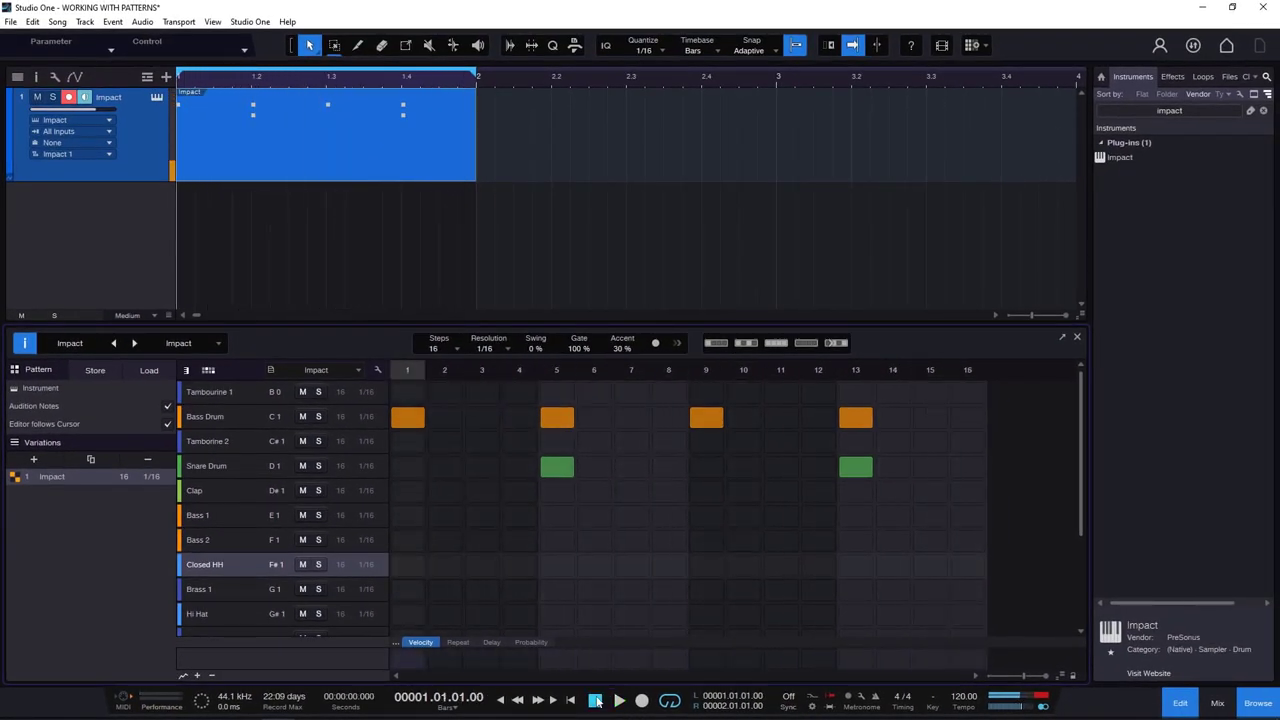
# Play the loop, fill all 16 steps of the Tamborine 2 row with hits, and raise the pattern's swing to 99 %.
pyautogui.press('space')
pyautogui.click(235, 420)
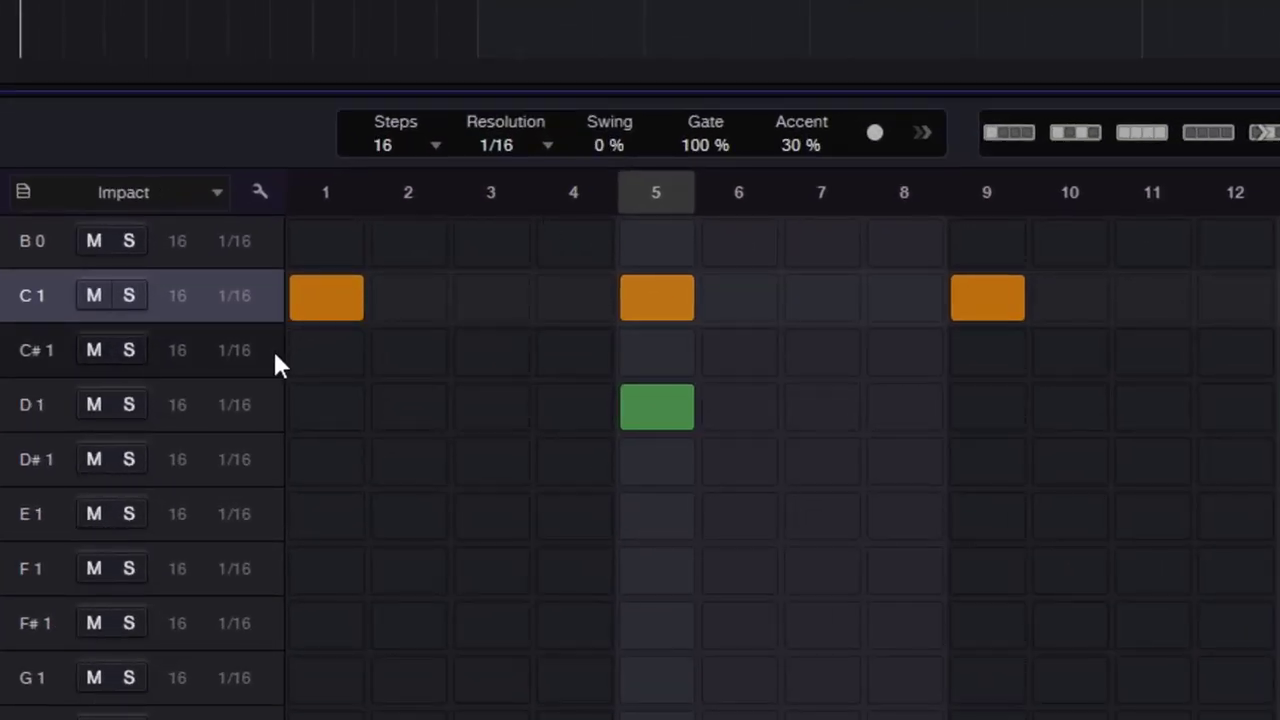
pyautogui.moveTo(315, 352)
pyautogui.mouseDown()
pyautogui.moveTo(346, 383)
pyautogui.moveTo(1172, 363)
pyautogui.moveTo(1279, 352)
pyautogui.mouseUp()
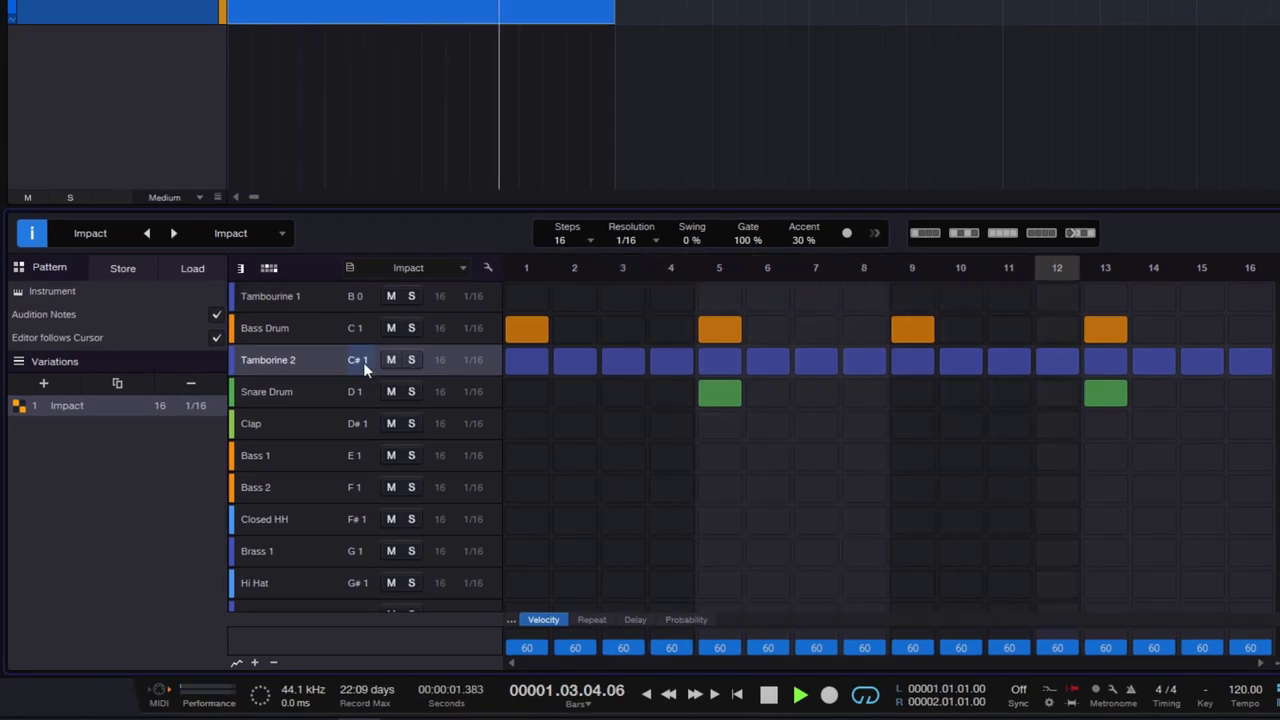
pyautogui.moveTo(692, 236); pyautogui.dragTo(745, 80)
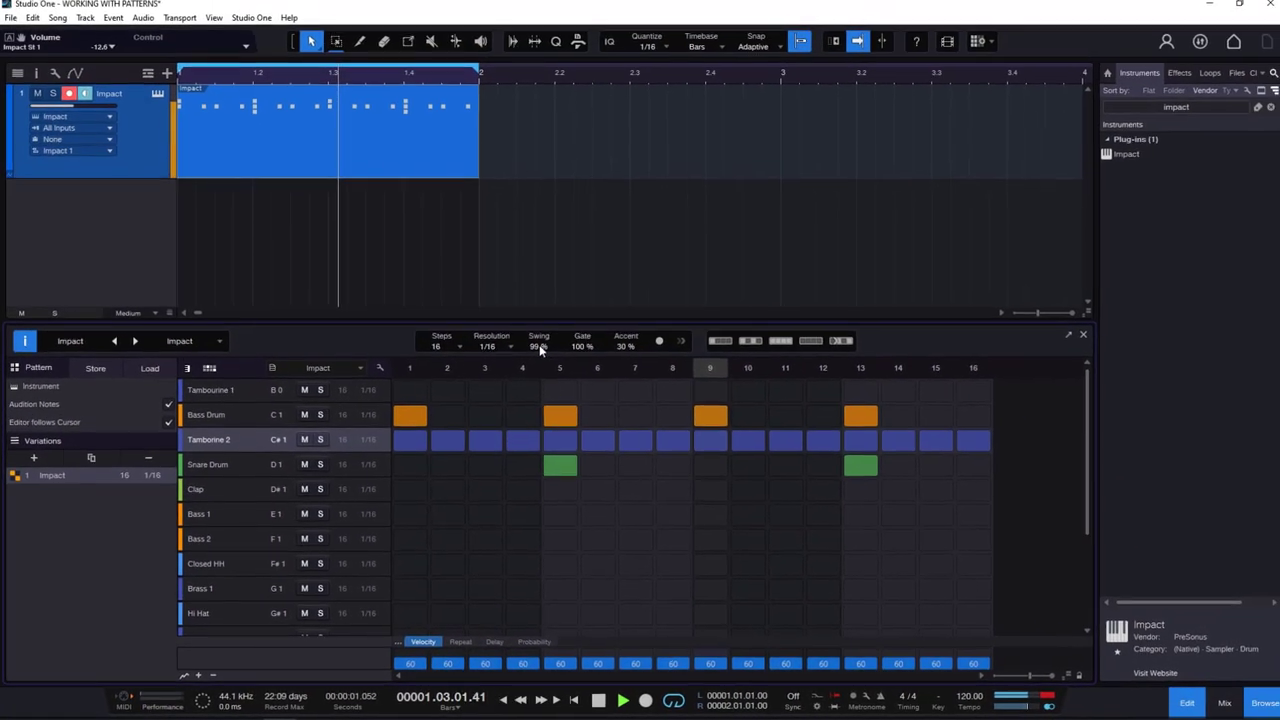
# Reset the pattern's swing to 0 %.
pyautogui.scroll(1, 643, 274)
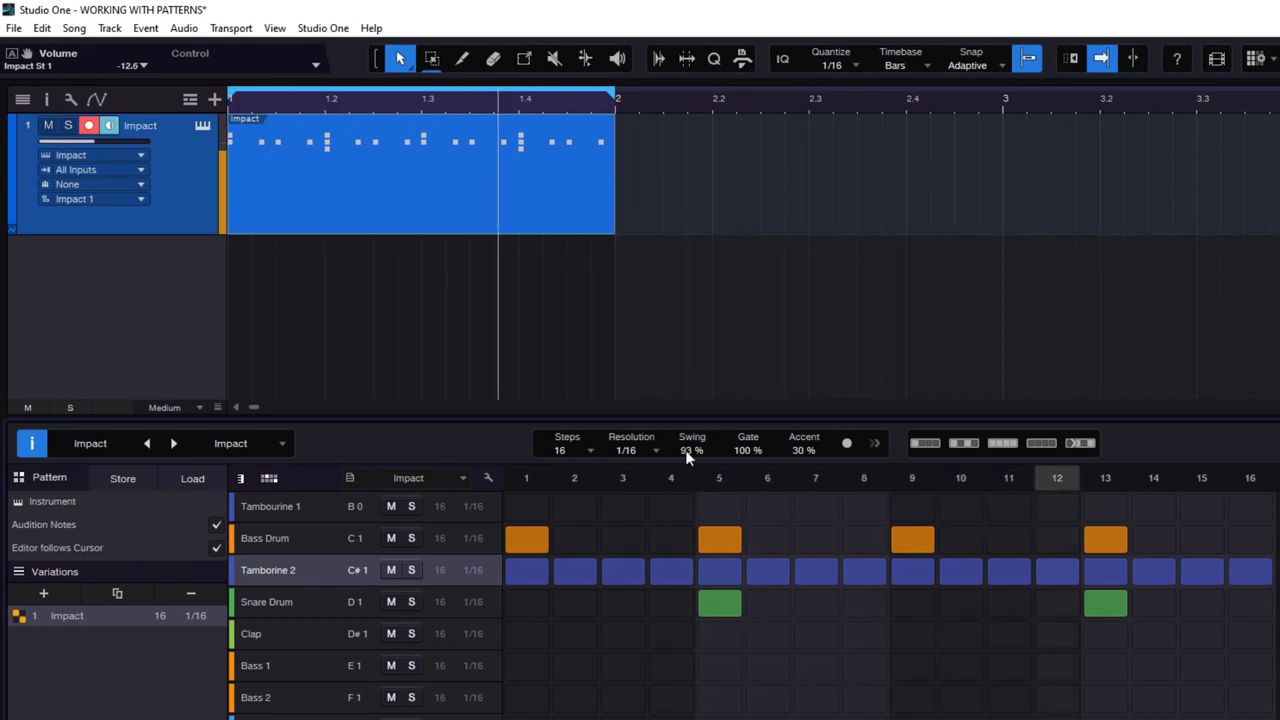
pyautogui.moveTo(688, 450); pyautogui.dragTo(705, 530)
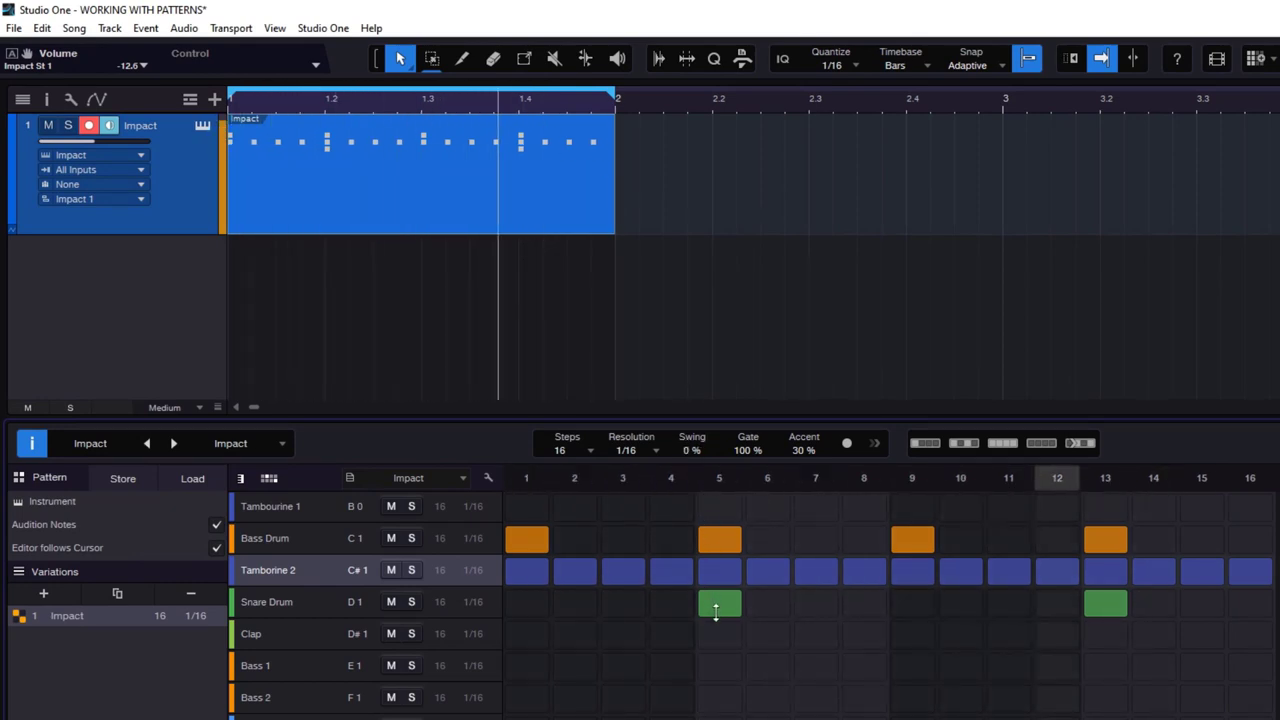
pyautogui.moveTo(715, 612); pyautogui.dragTo(762, 580)
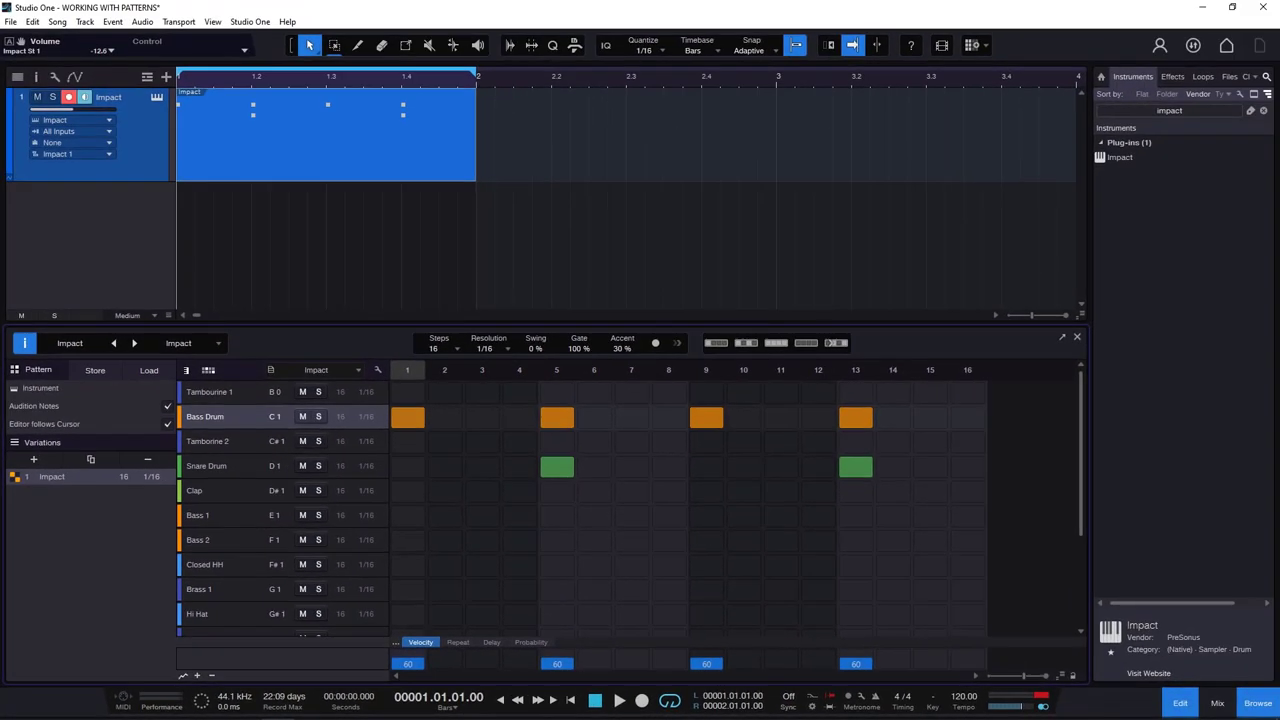
# Play the loop with the snare hits removed, raise the Impact track's volume to -1.9 dB, and stop playback.
pyautogui.press('space')
pyautogui.scroll(5, 94, 107)
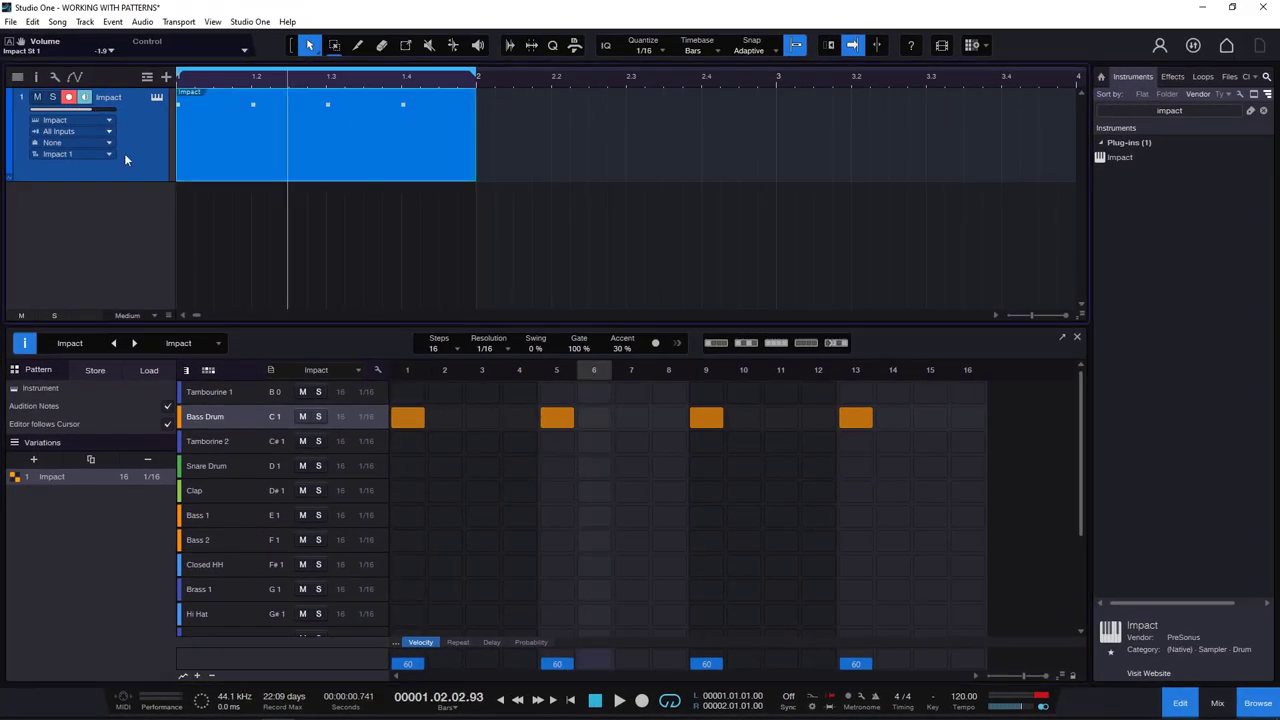
pyautogui.click(594, 702)
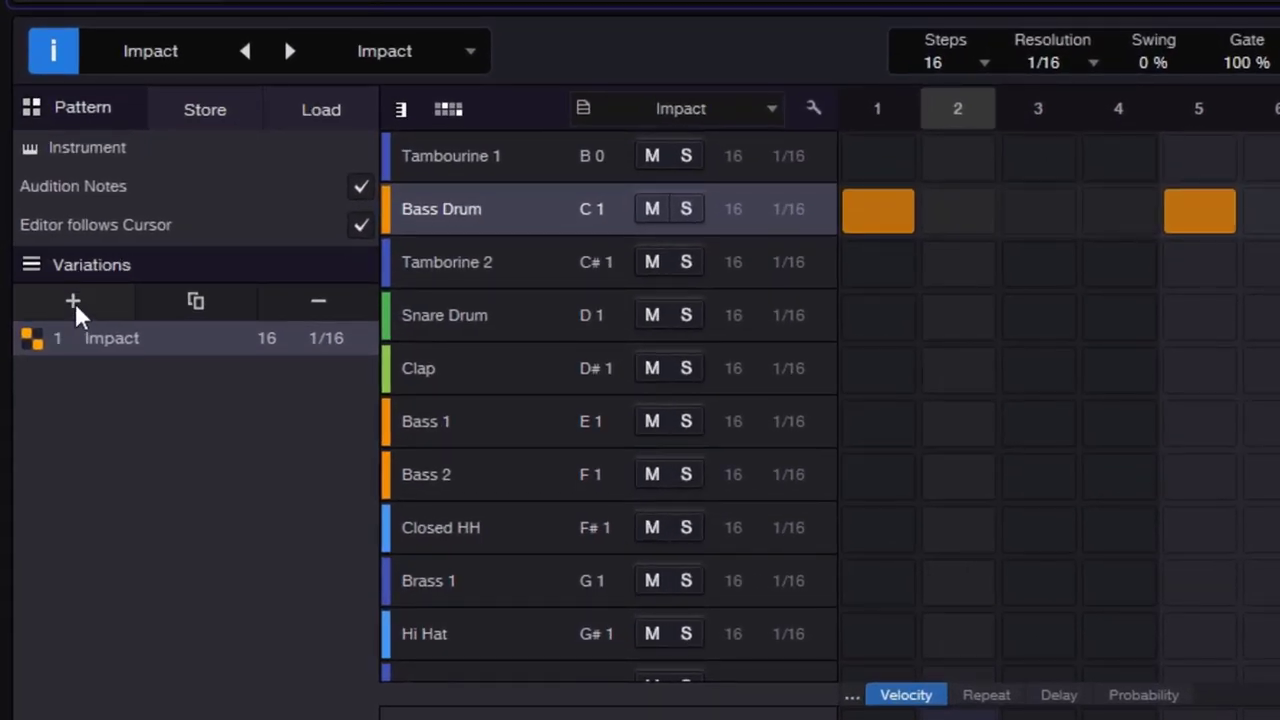
# Add a new empty variation and enter bass drum hits on steps 1, 5, 9 and 13 and snare hits on steps 5 and 13.
pyautogui.click(73, 301)
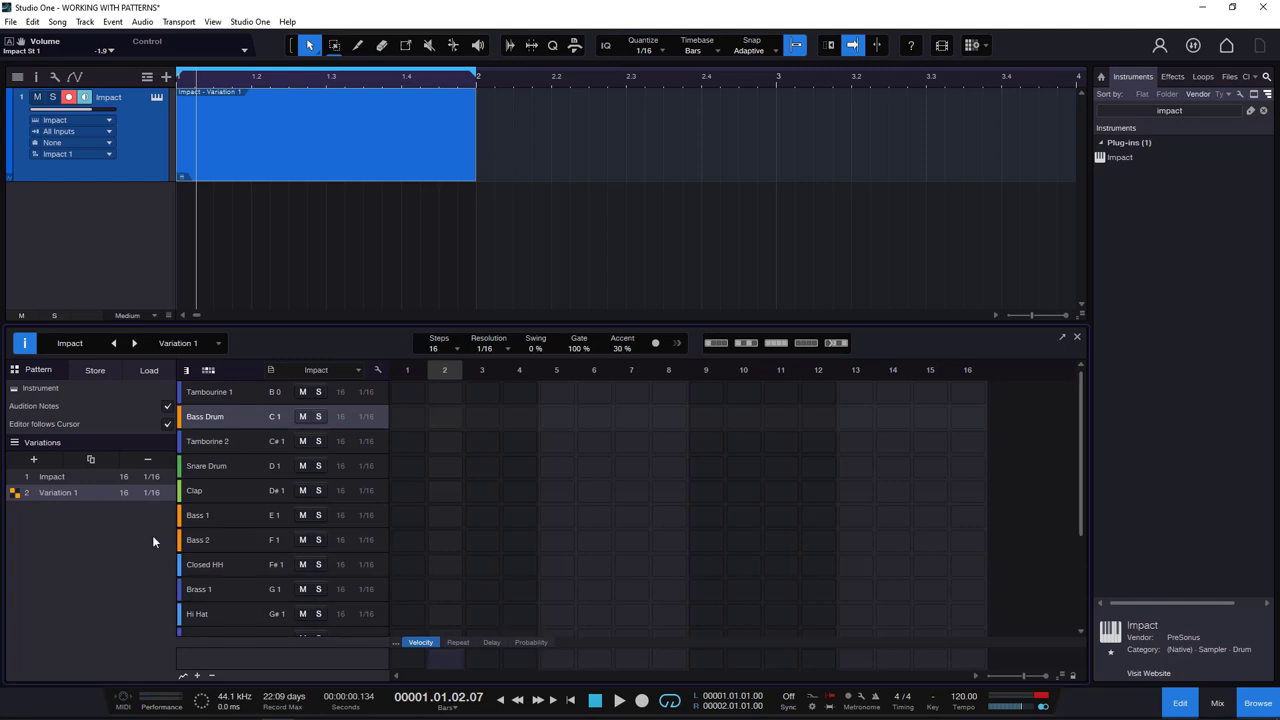
pyautogui.click(415, 392)
pyautogui.click(222, 421)
pyautogui.click(410, 418)
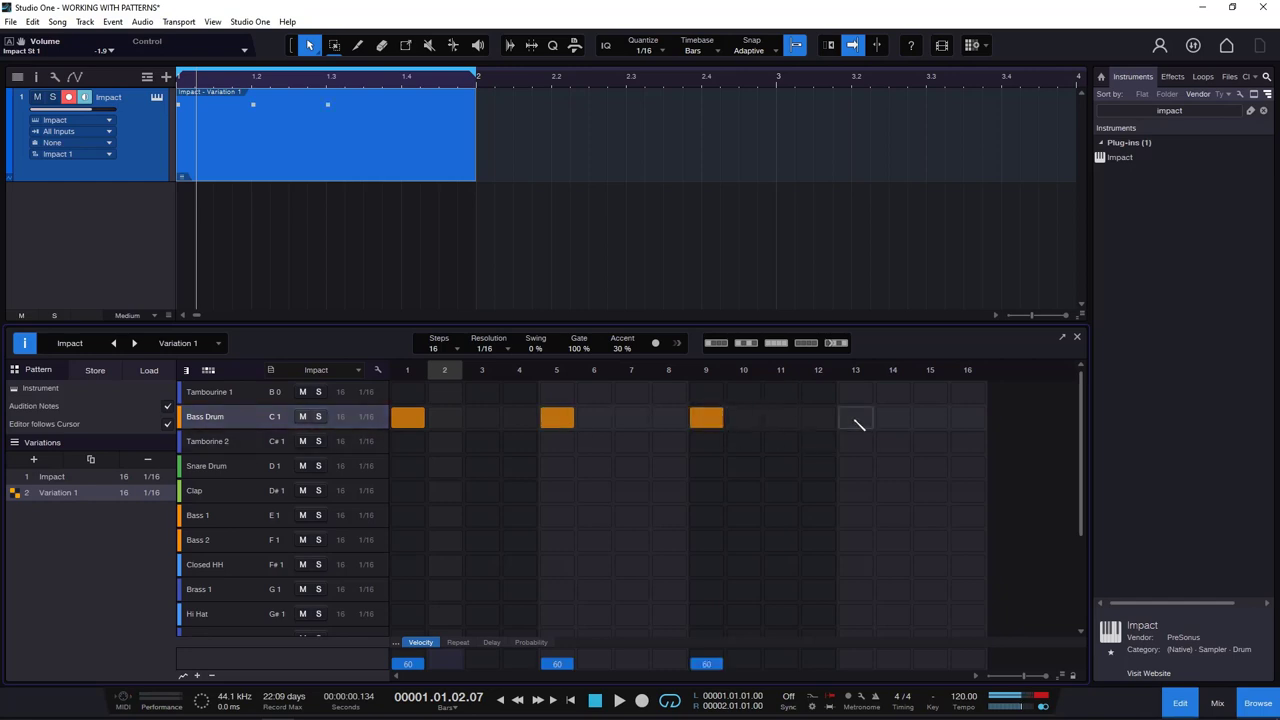
pyautogui.click(556, 467)
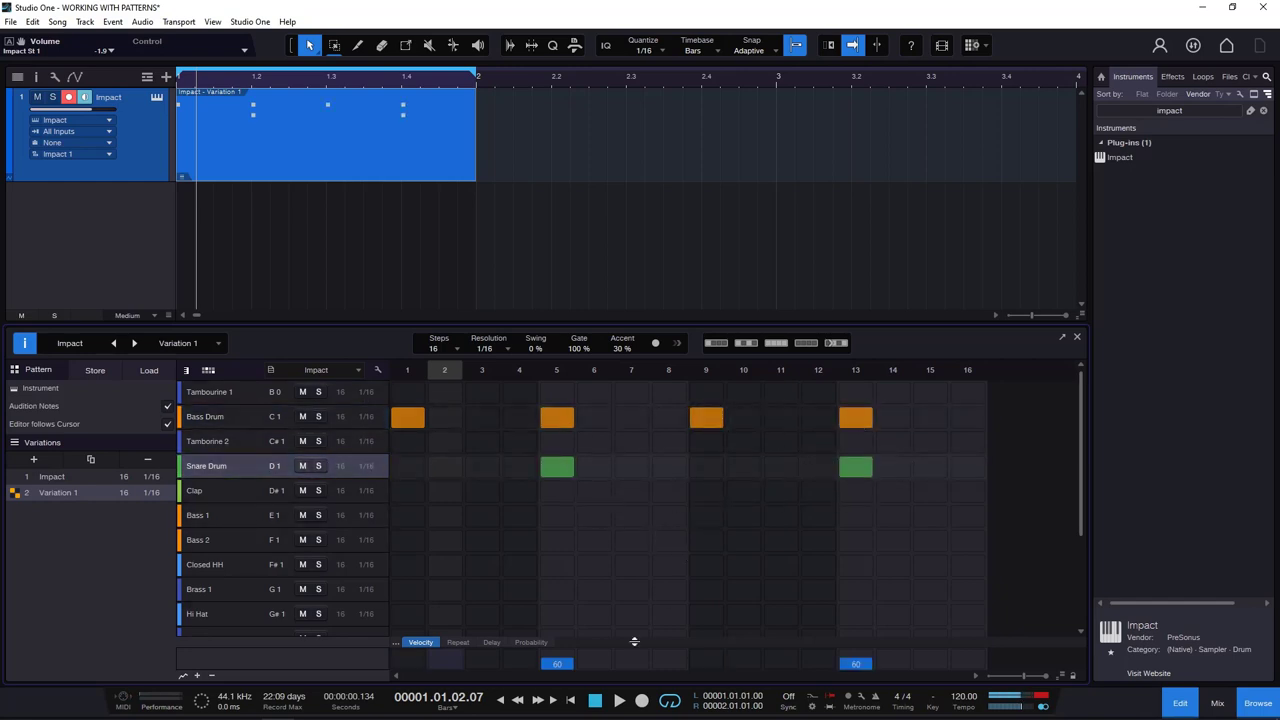
# Play the loop and alternate between the Impact variation and Variation 1 to compare them, ending on Variation 1.
pyautogui.click(618, 701)
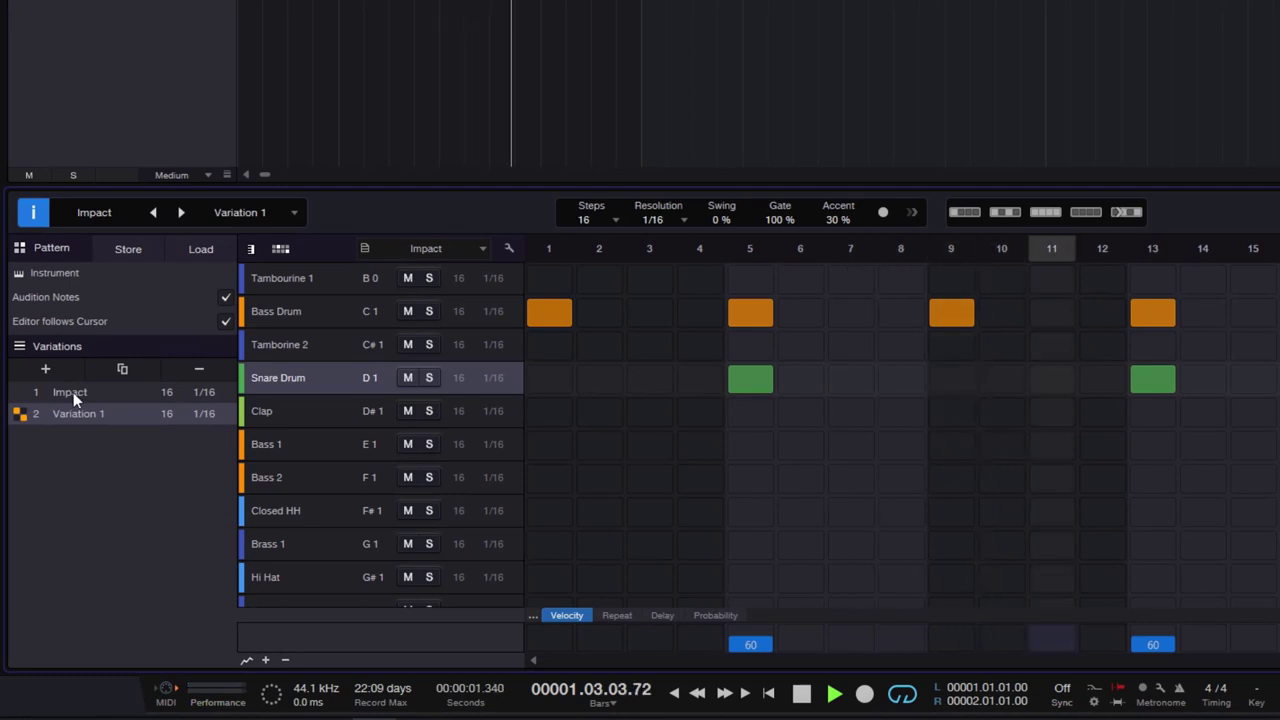
pyautogui.click(73, 392)
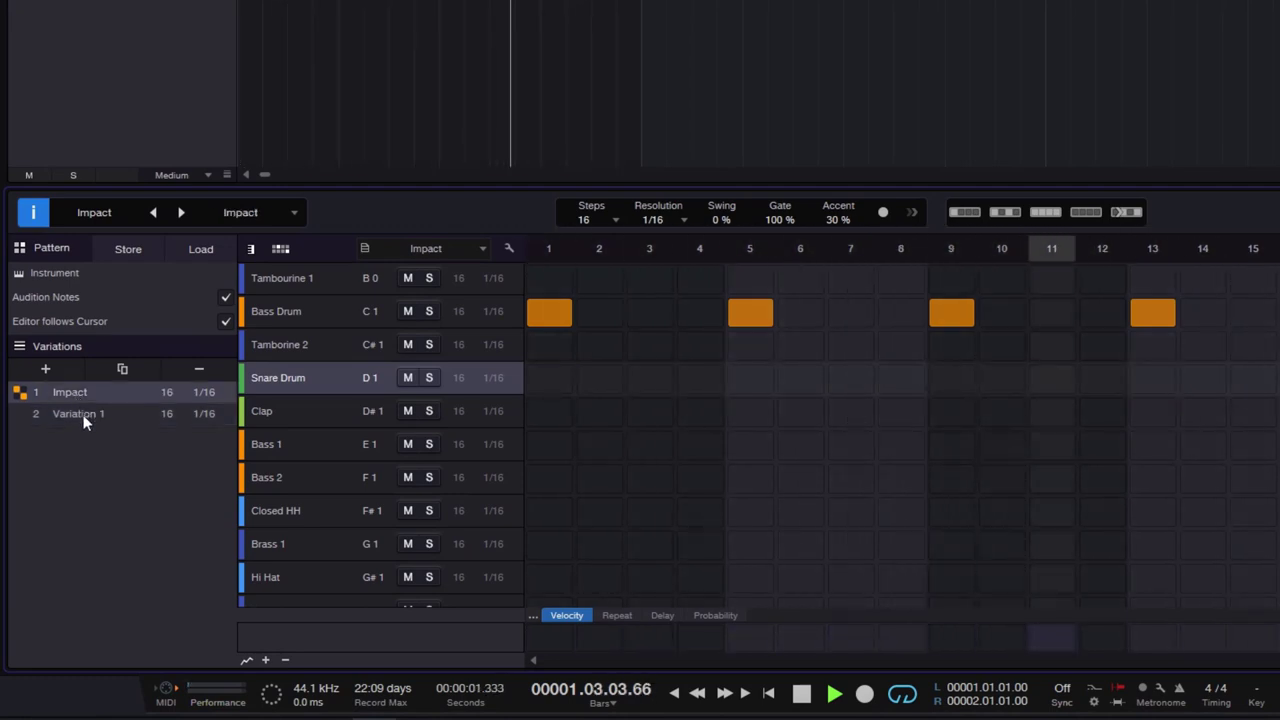
pyautogui.click(84, 420)
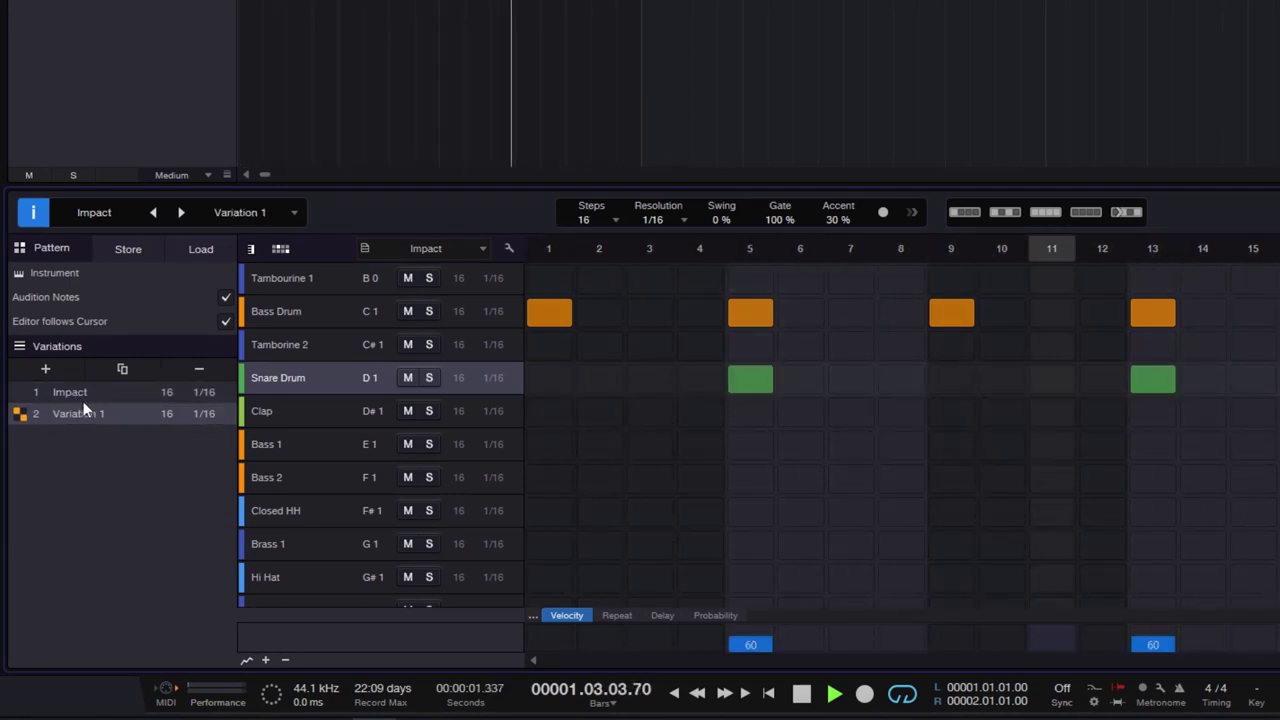
pyautogui.click(80, 397)
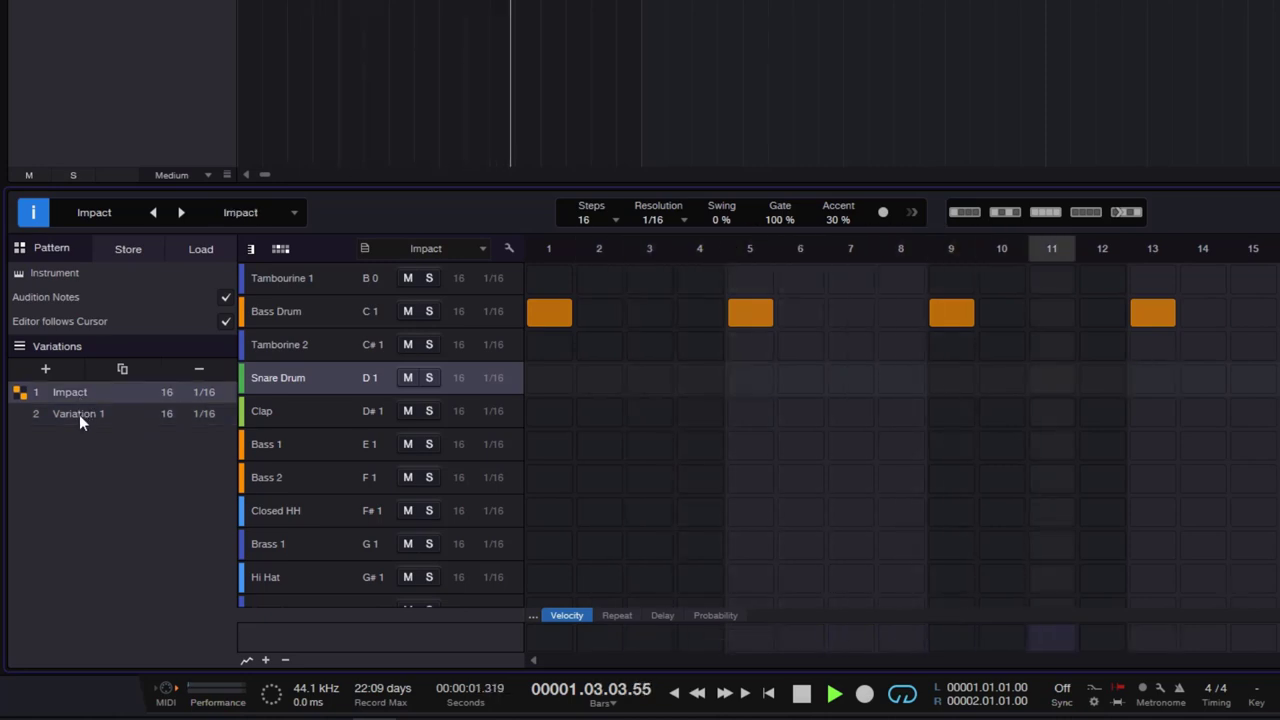
pyautogui.click(79, 414)
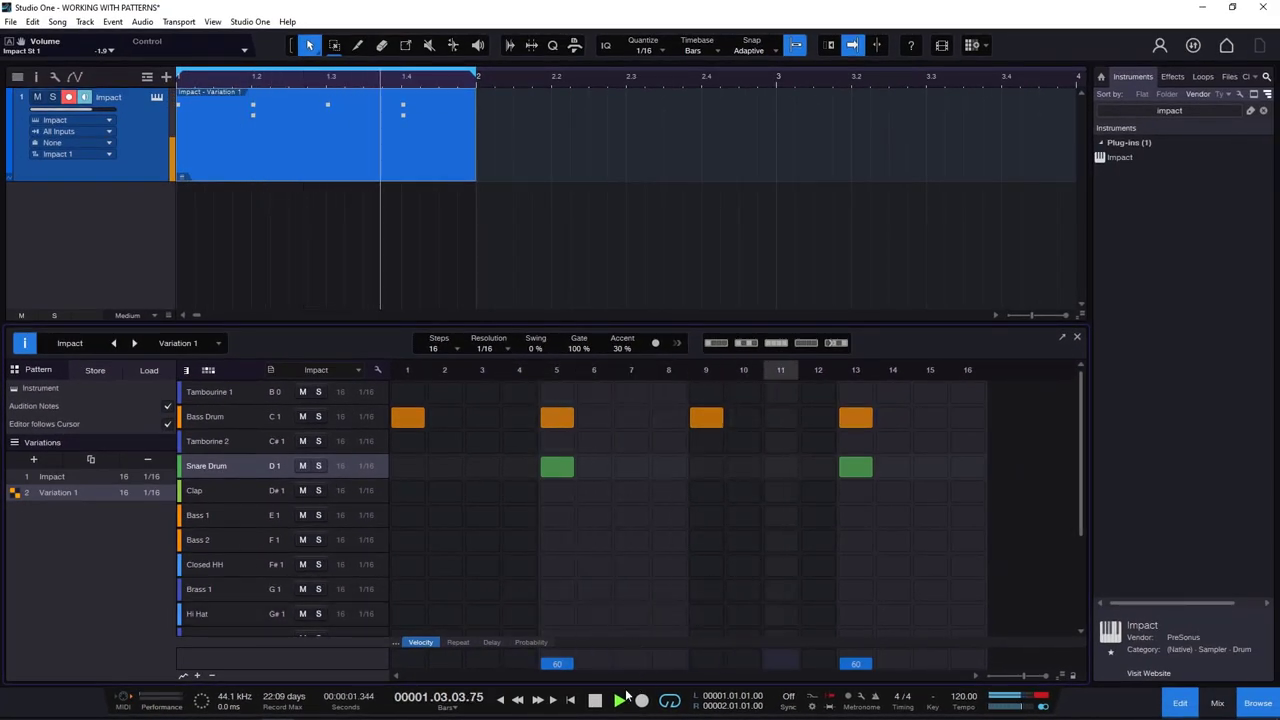
pyautogui.press('space')
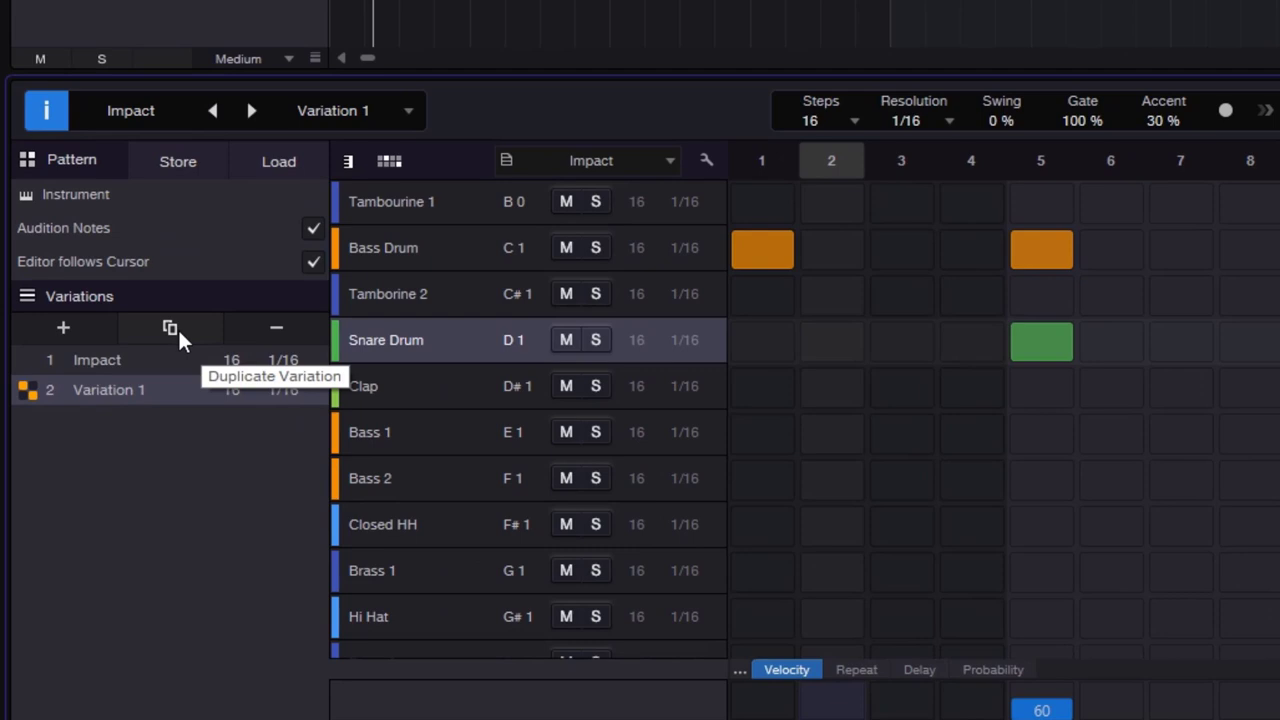
# Duplicate Variation 1 and fill all 16 steps of the Tamborine 2 row in the copy.
pyautogui.click(179, 334)
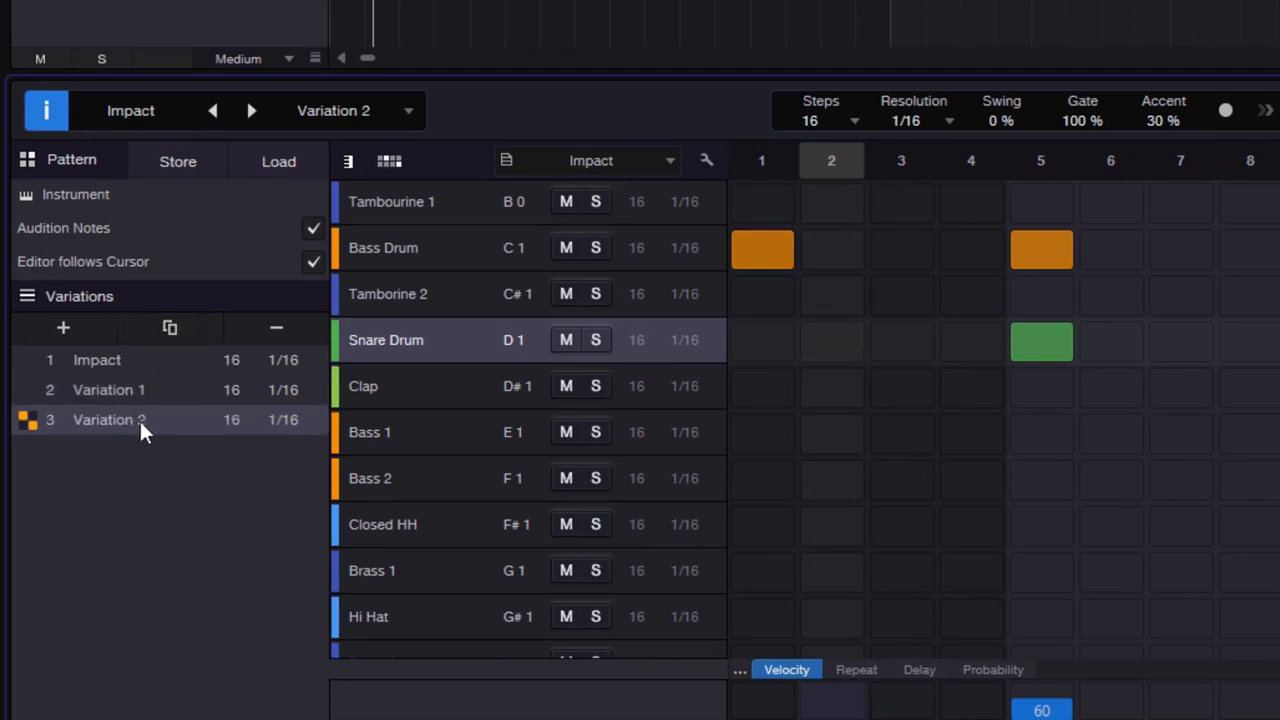
pyautogui.doubleClick(141, 422)
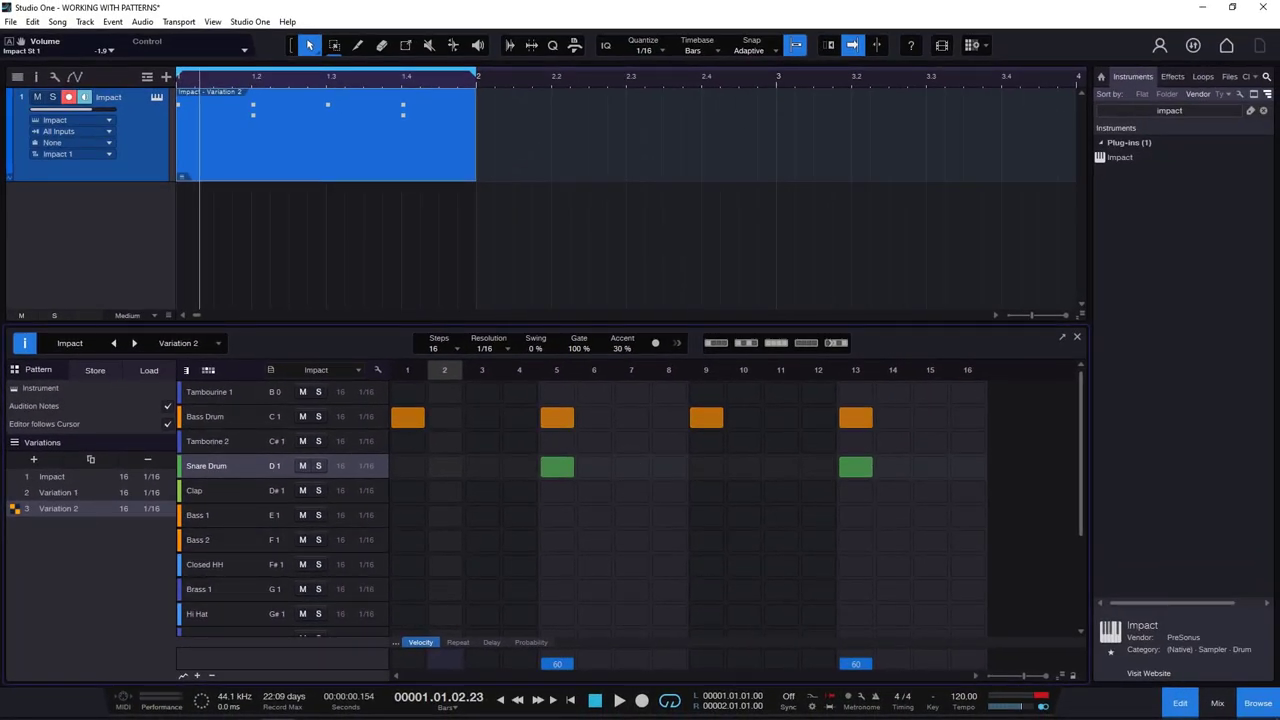
pyautogui.moveTo(411, 448); pyautogui.dragTo(986, 451)
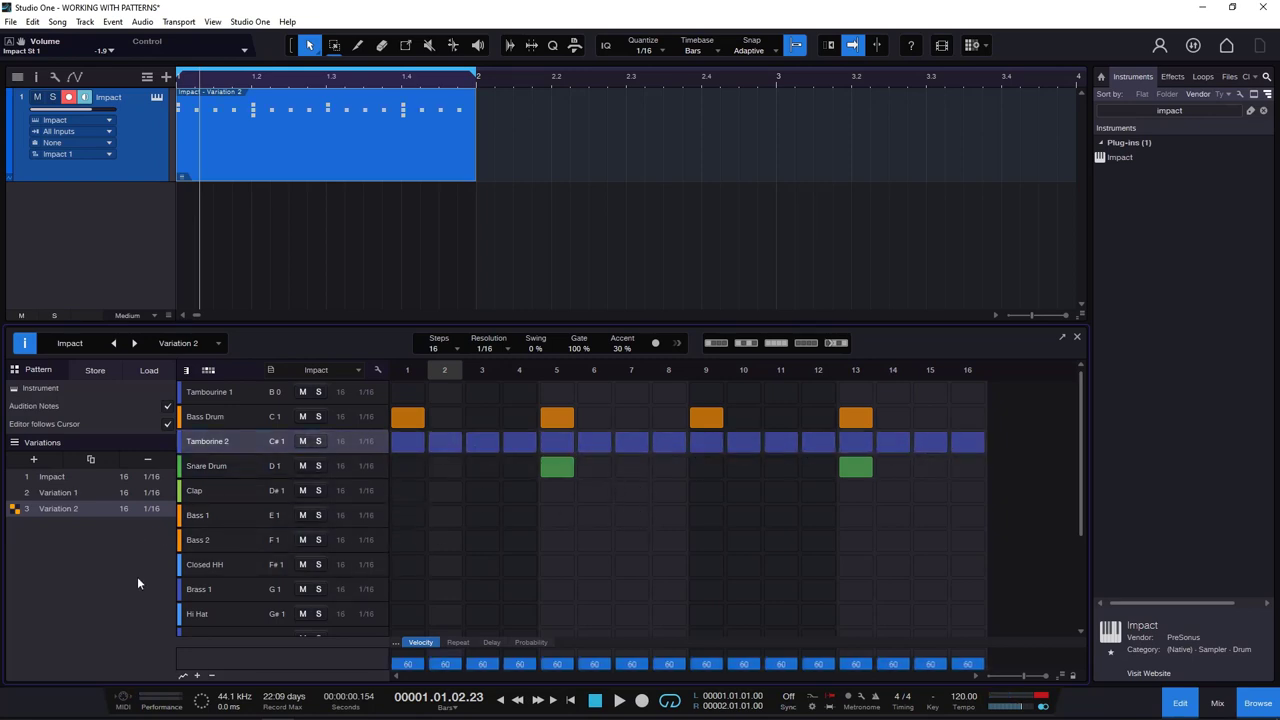
# Play the loop while switching through Impact, Variation 1 and Variation 2, and stop playback on Variation 2.
pyautogui.click(75, 479)
pyautogui.press('space')
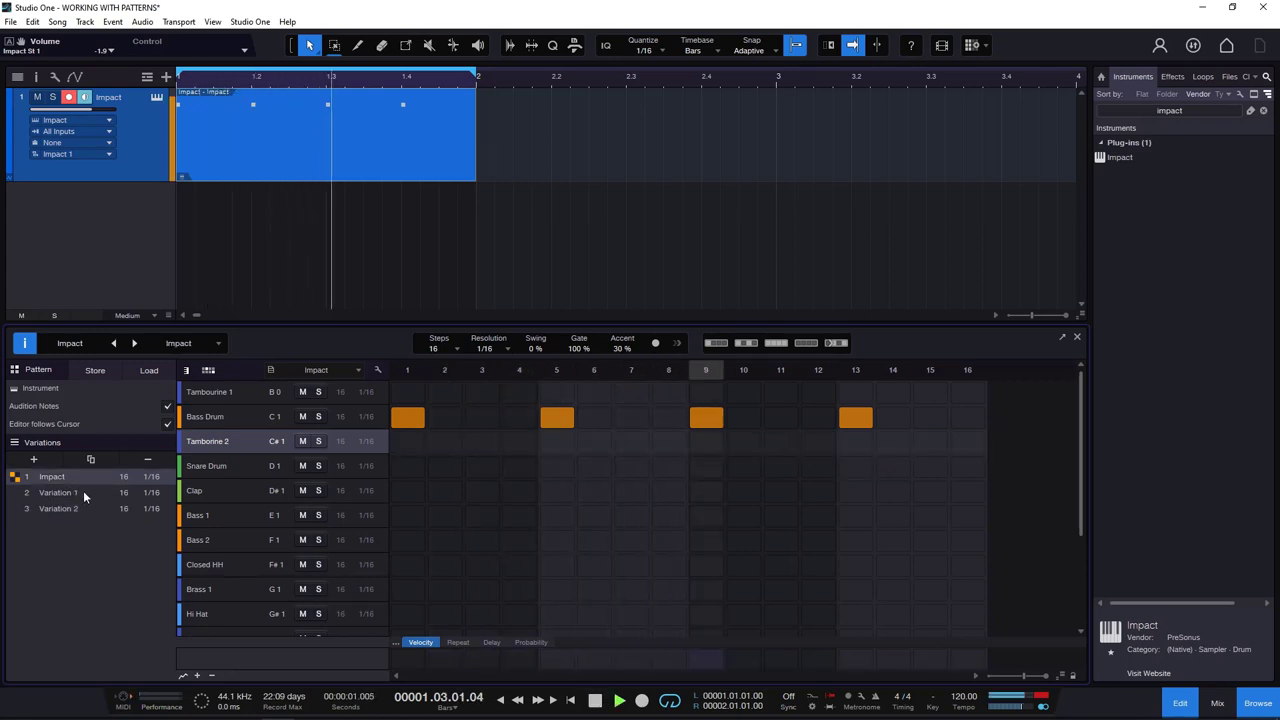
pyautogui.click(77, 492)
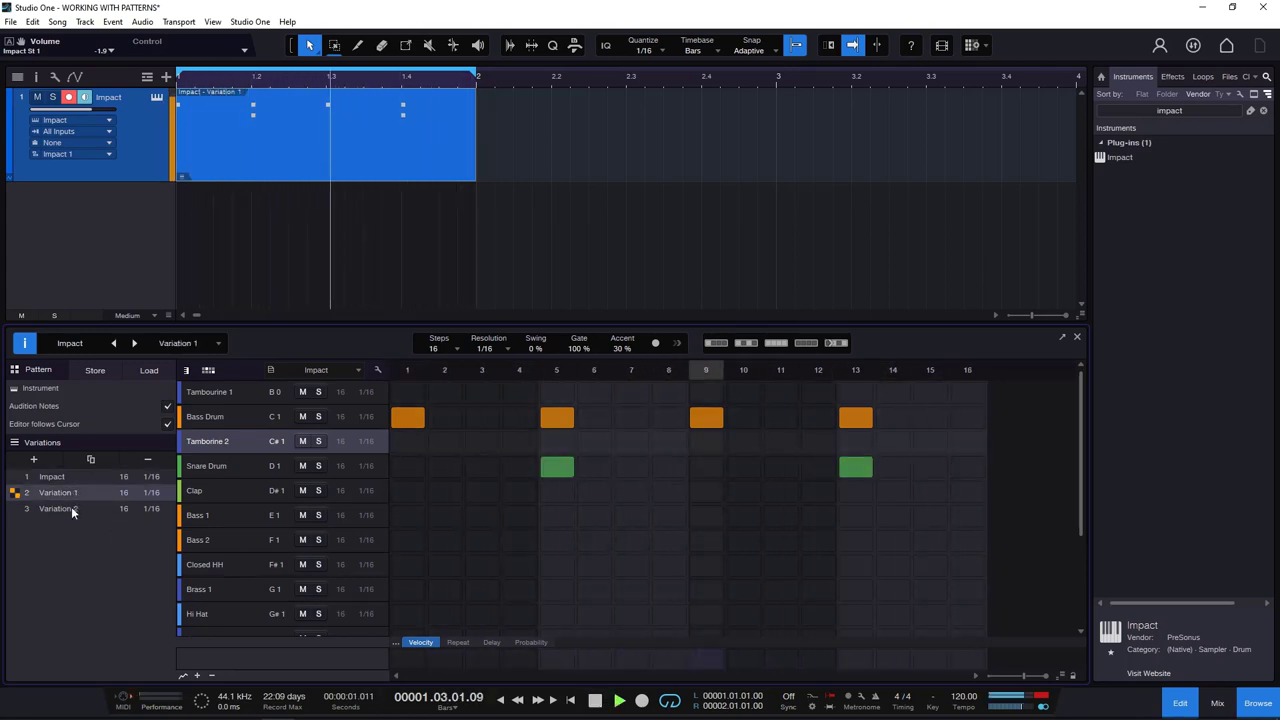
pyautogui.click(71, 508)
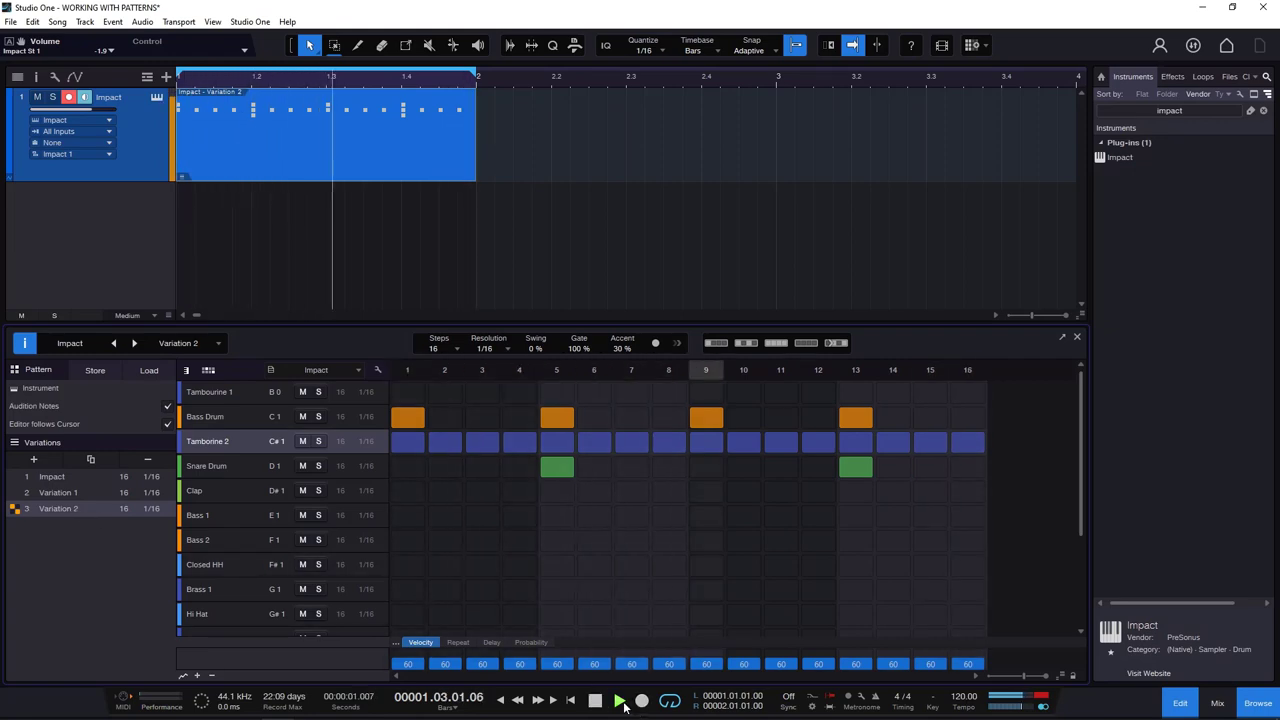
pyautogui.press('space')
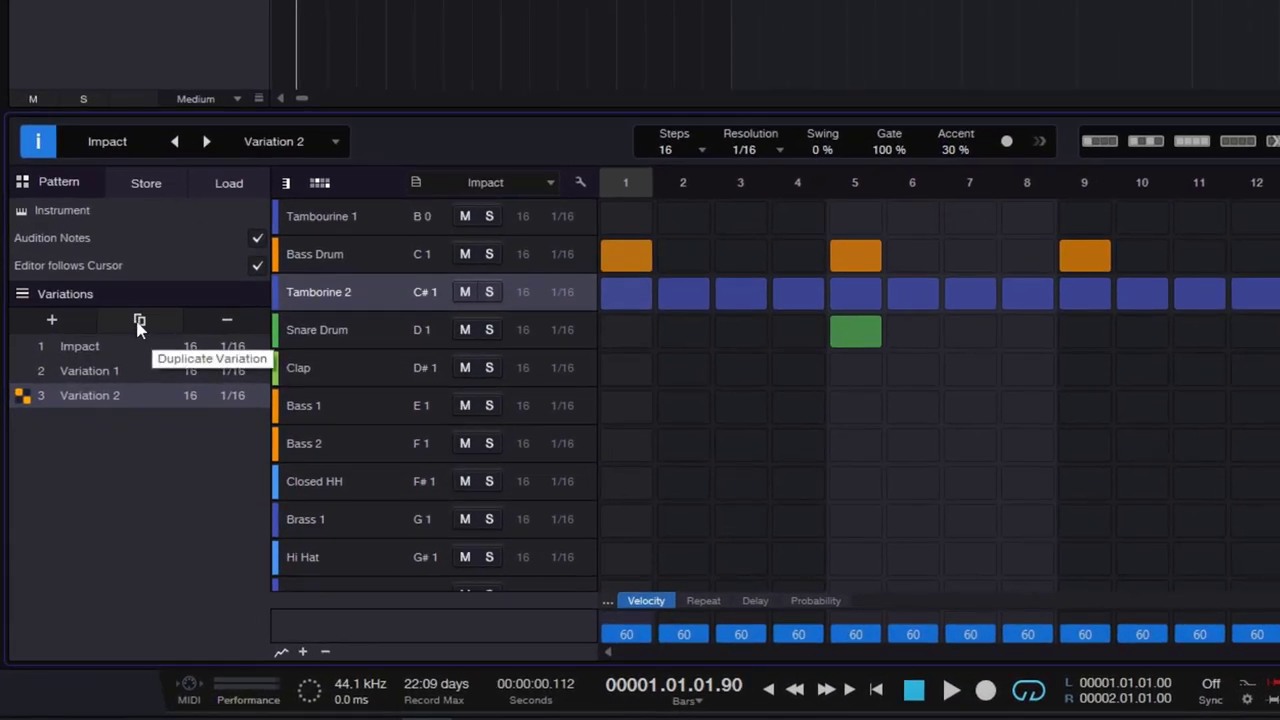
# Duplicate Variation 2 with extra Bass 2 hits on steps 5, 7 and 8, and delete that copy.
pyautogui.click(139, 321)
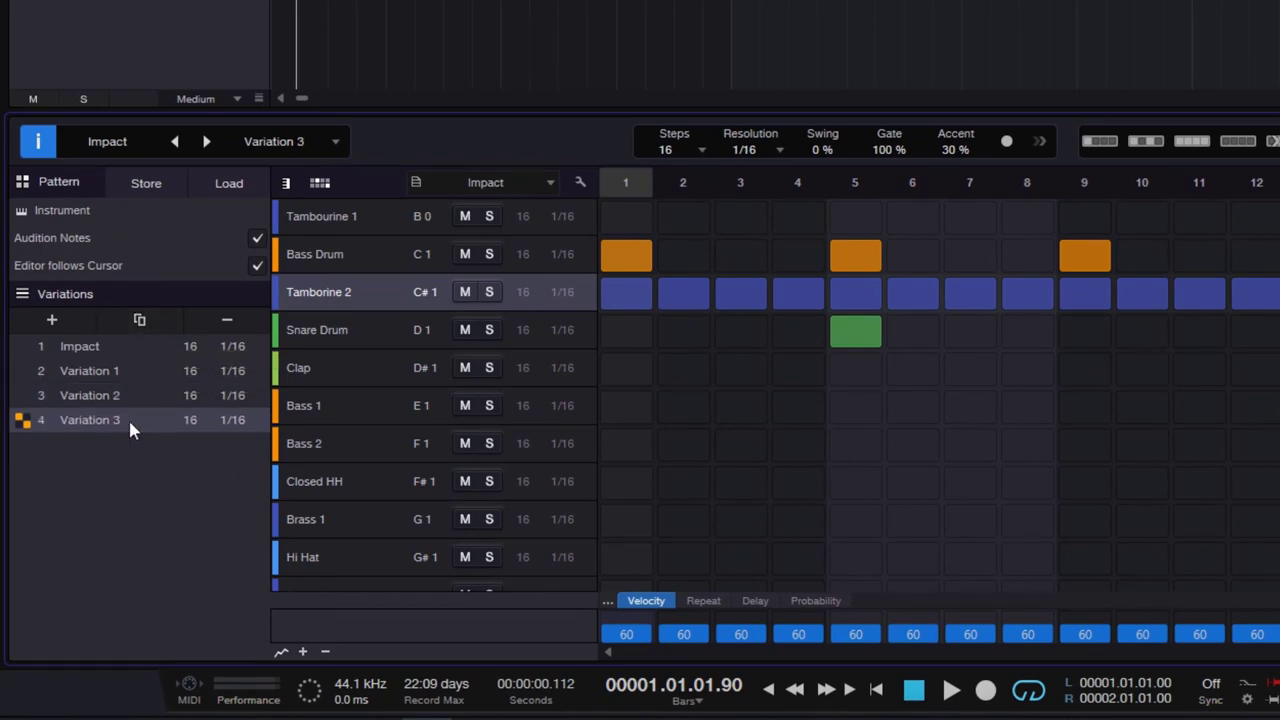
pyautogui.click(970, 443)
pyautogui.click(1027, 443)
pyautogui.click(1255, 483)
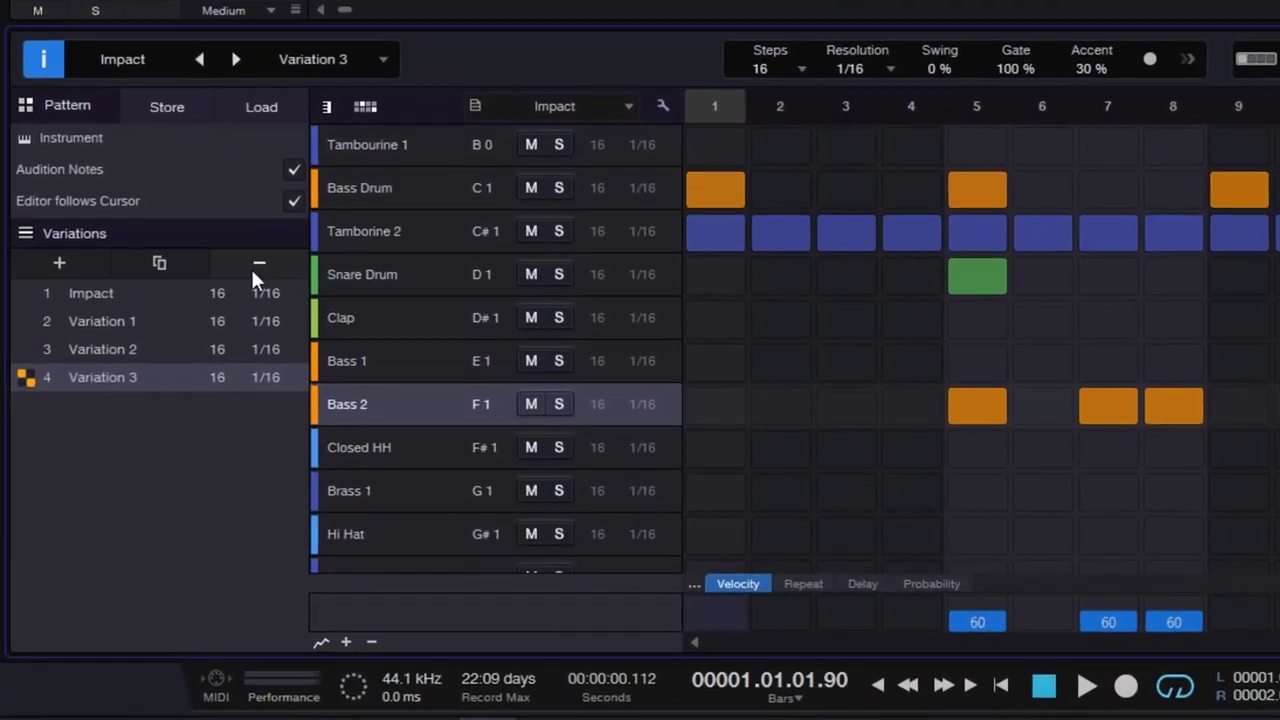
pyautogui.click(264, 252)
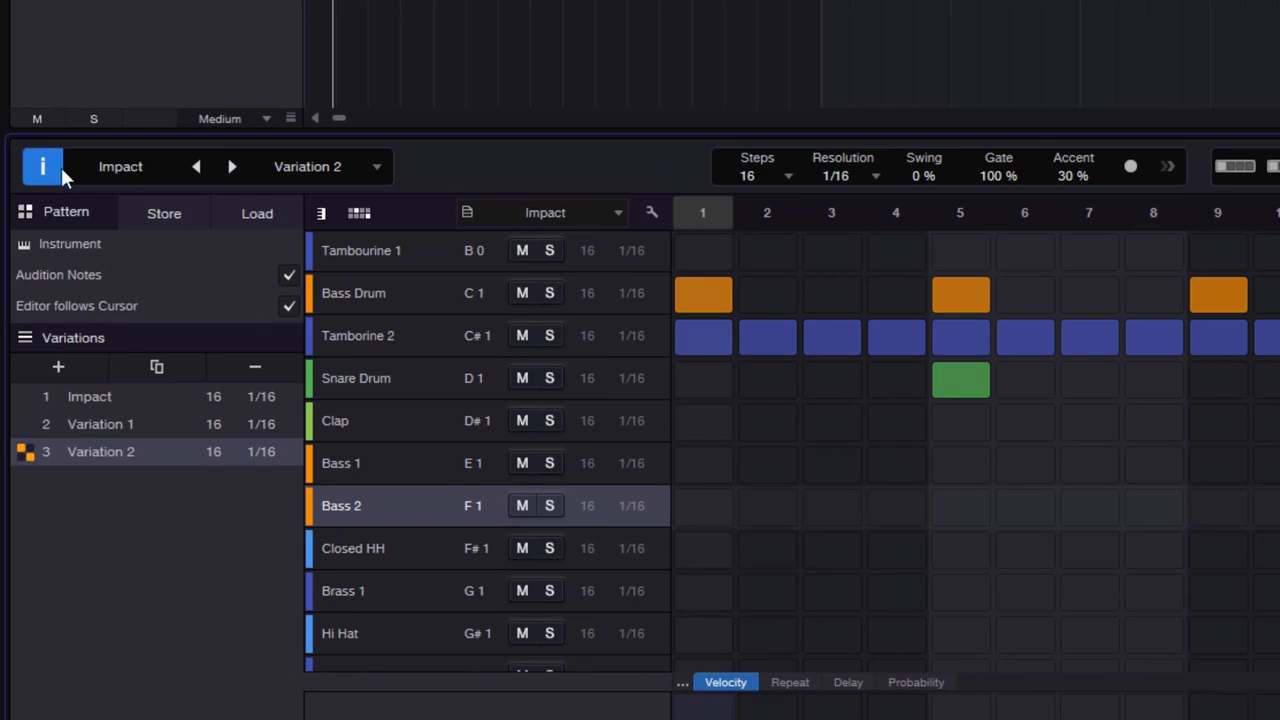
# Switch back to the first variation, Impact, and rename the whole pattern DRUMS.
pyautogui.click(126, 425)
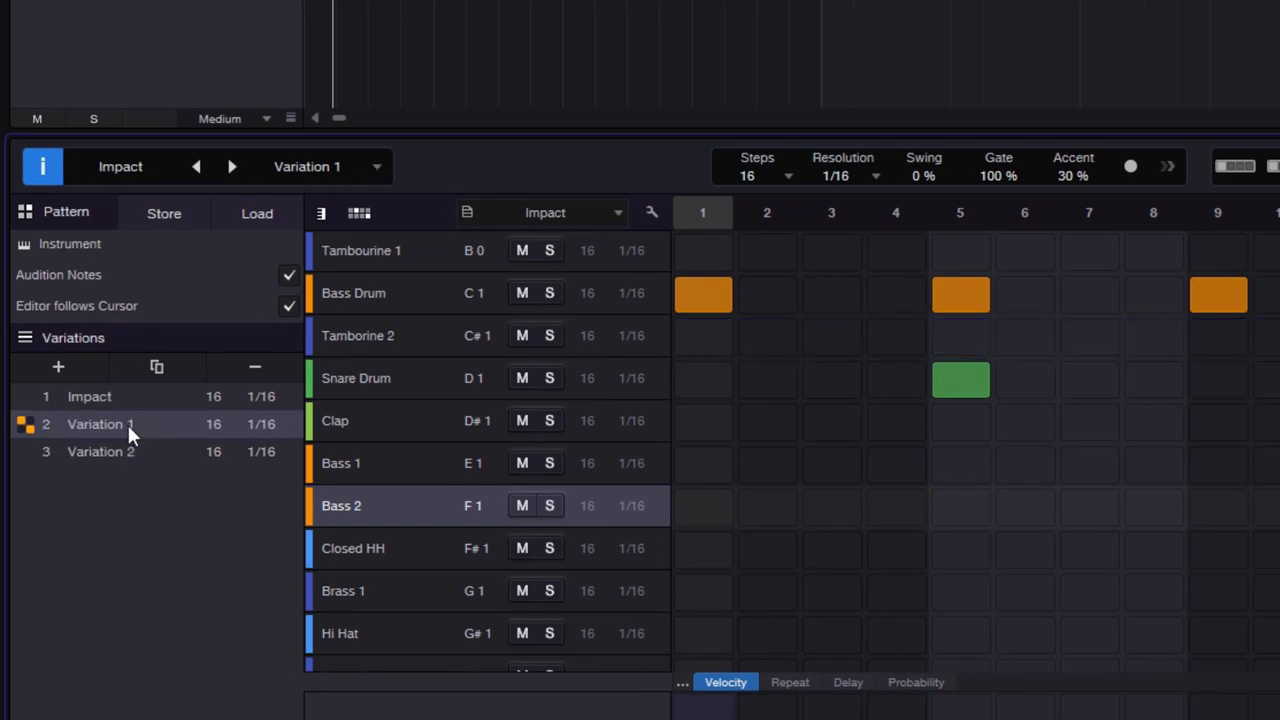
pyautogui.click(128, 397)
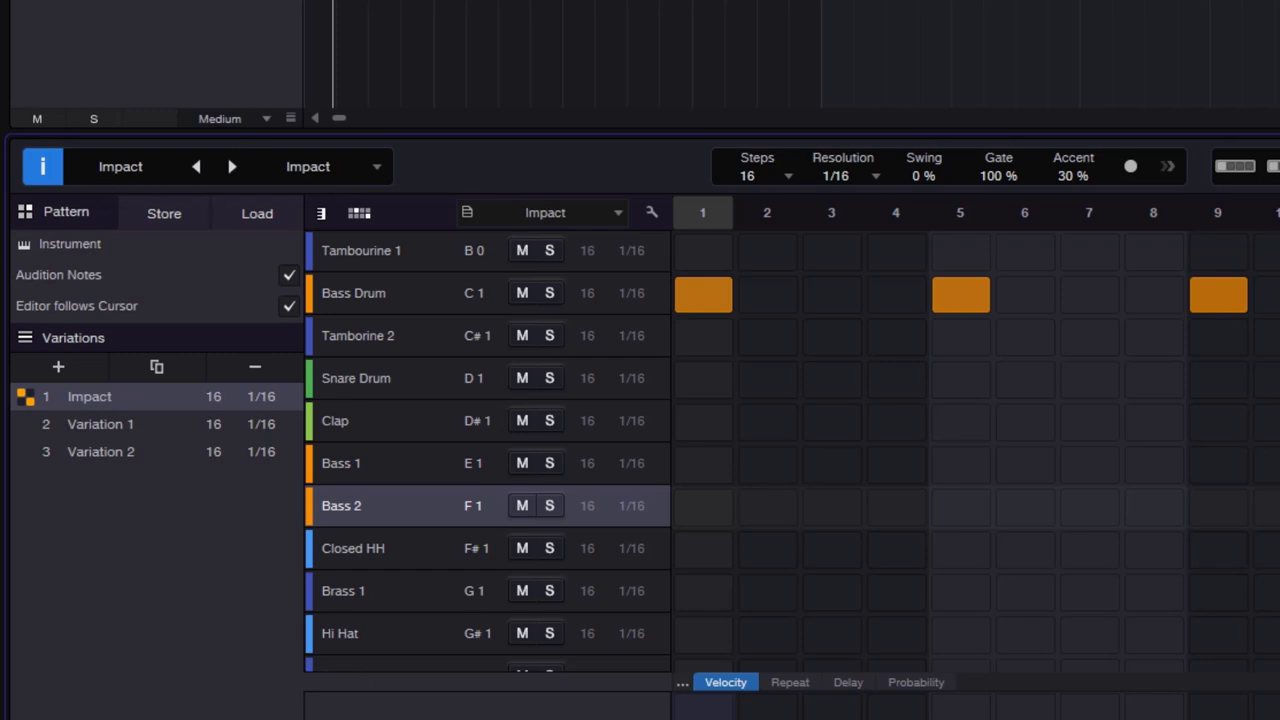
pyautogui.doubleClick(124, 170)
pyautogui.press('capslock')
pyautogui.write('DRUMS -')
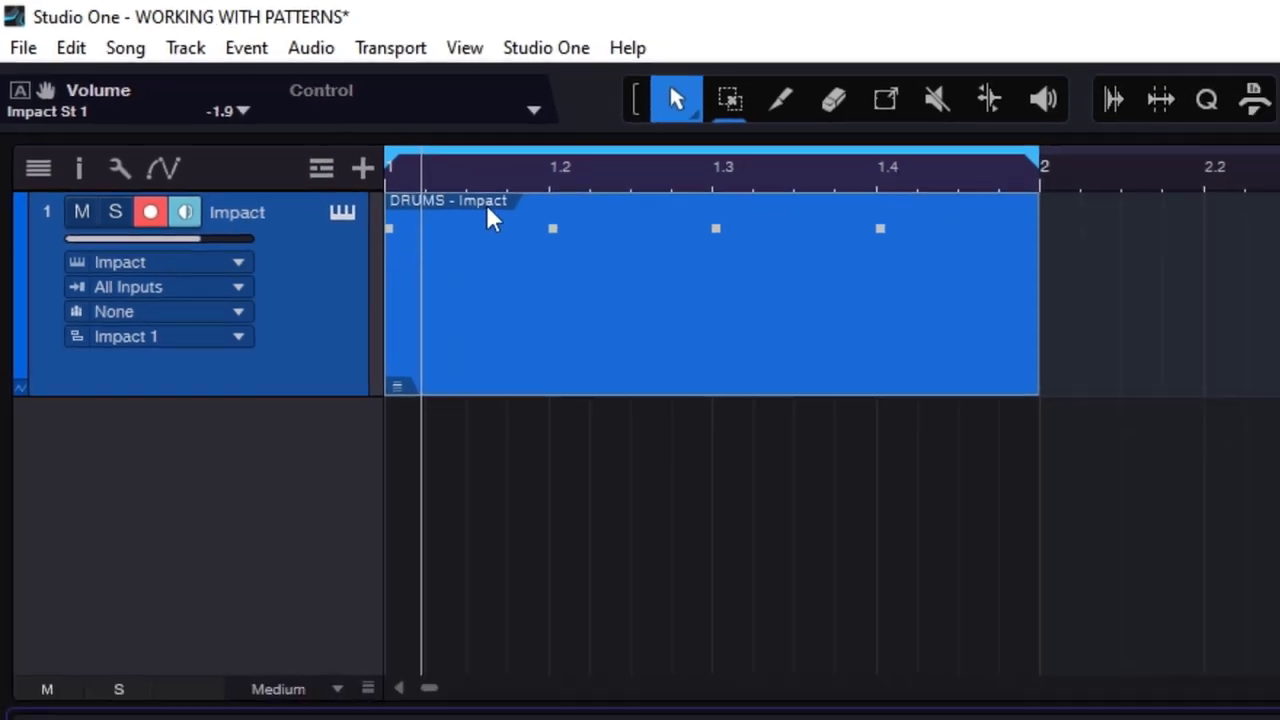
# Rename the first variation, Impact, as INTRO.
pyautogui.doubleClick(533, 240)
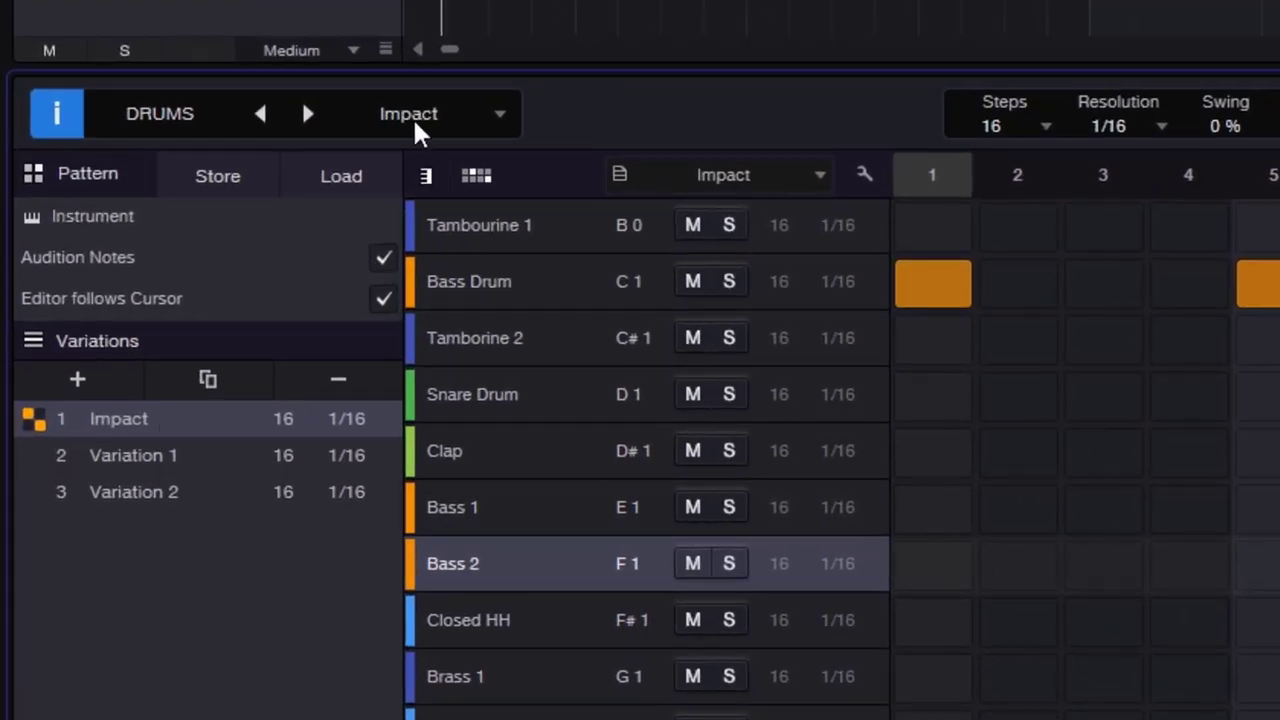
pyautogui.doubleClick(137, 421)
pyautogui.click(140, 420)
pyautogui.doubleClick(157, 421)
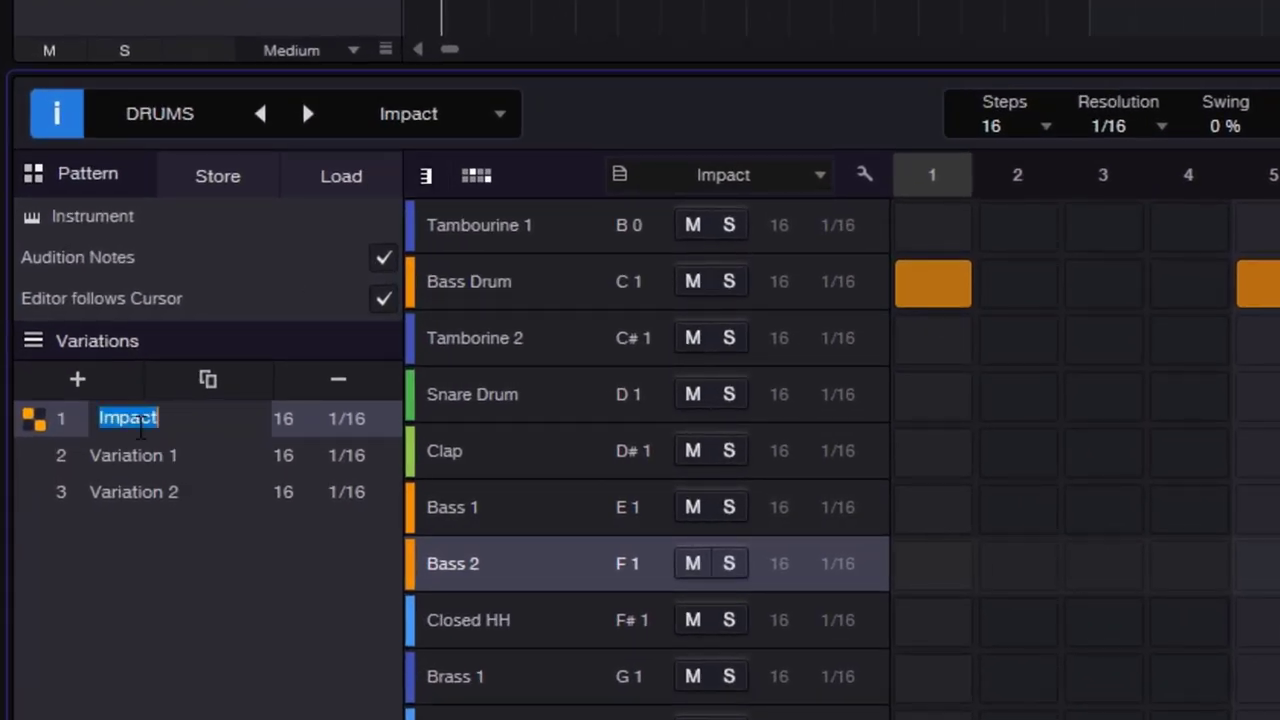
pyautogui.write('INTRO')
pyautogui.press('Return')
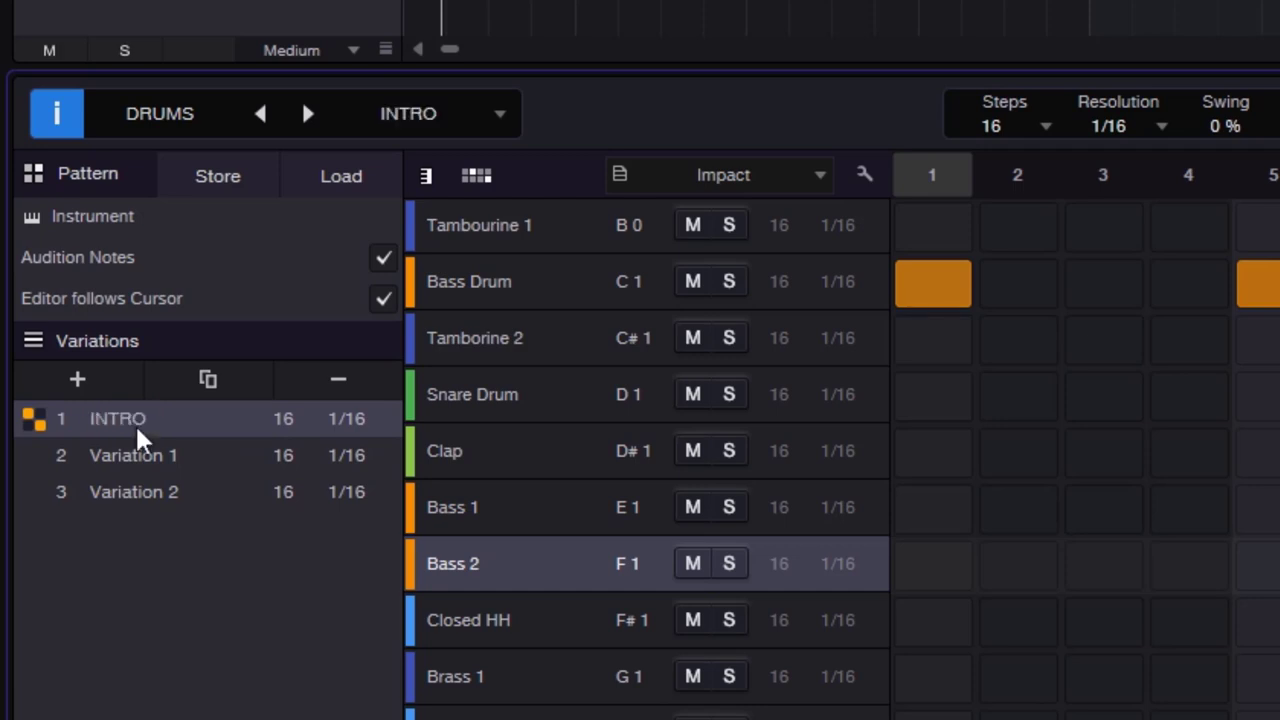
# Select Variation 1 and rename it VERSE.
pyautogui.click(137, 460)
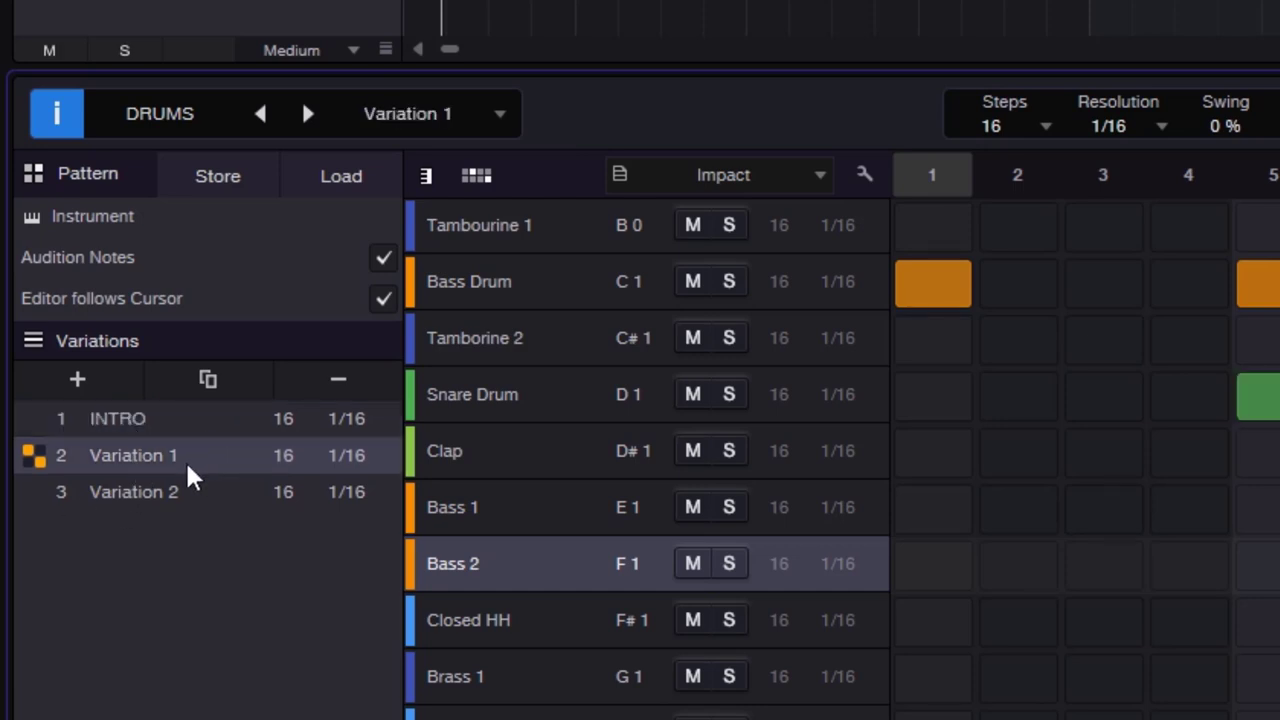
pyautogui.doubleClick(171, 462)
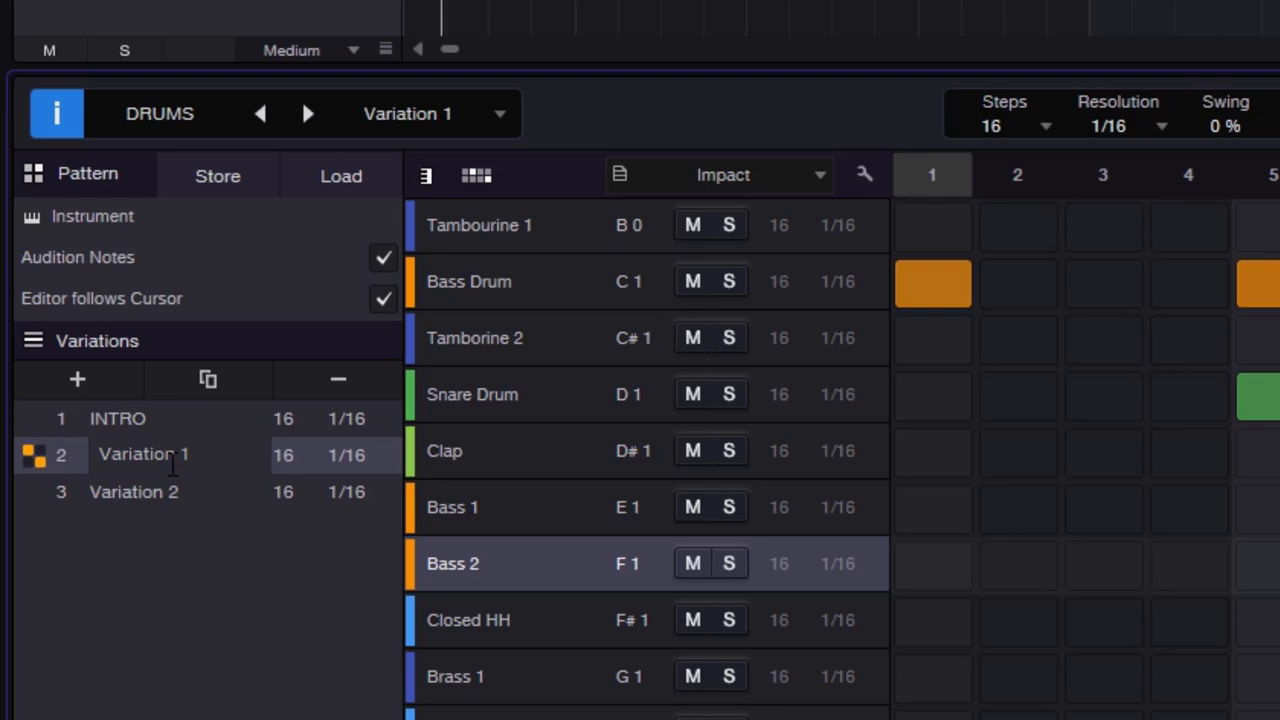
pyautogui.rightClick(170, 462)
pyautogui.click(170, 467)
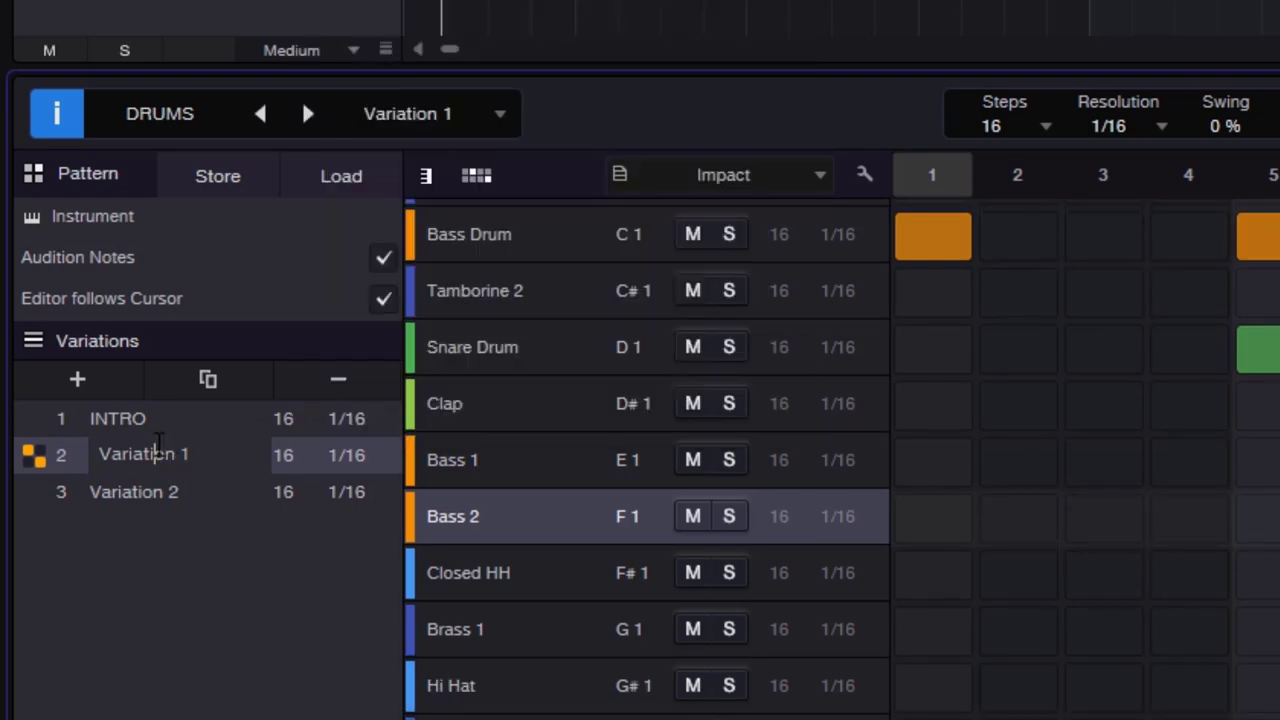
pyautogui.doubleClick(180, 455)
pyautogui.write('VERSE')
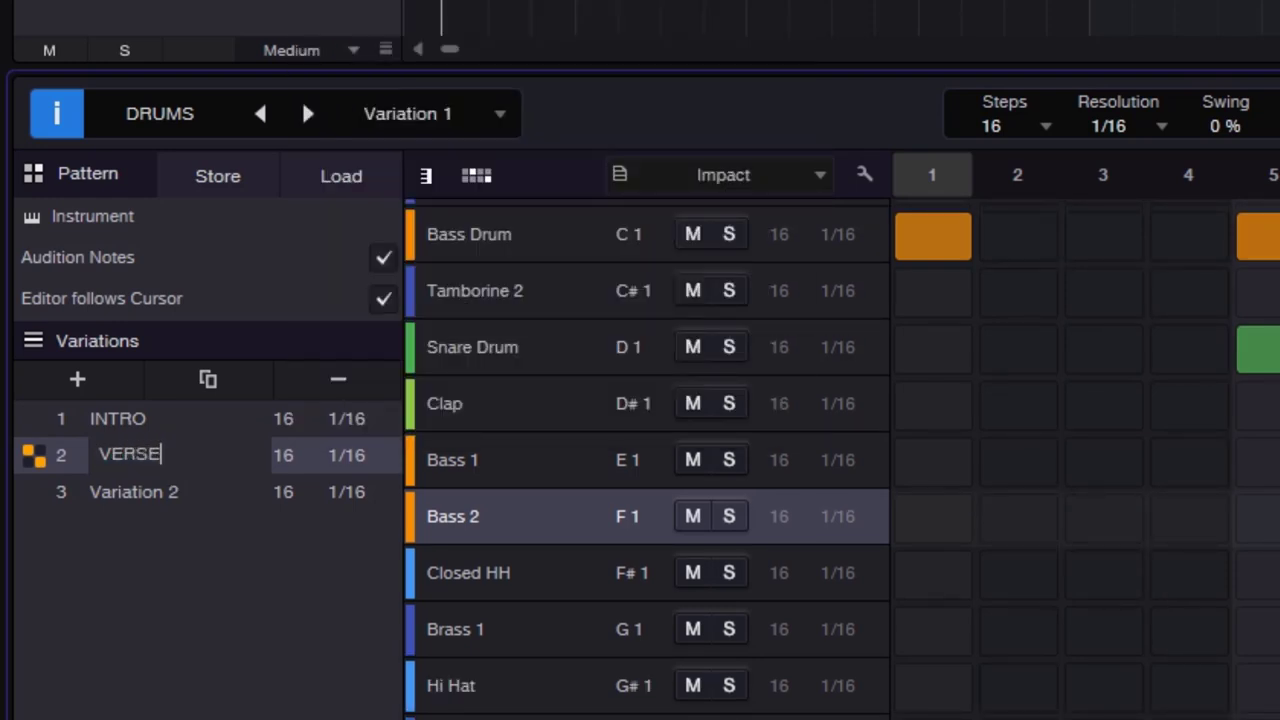
pyautogui.press('Return')
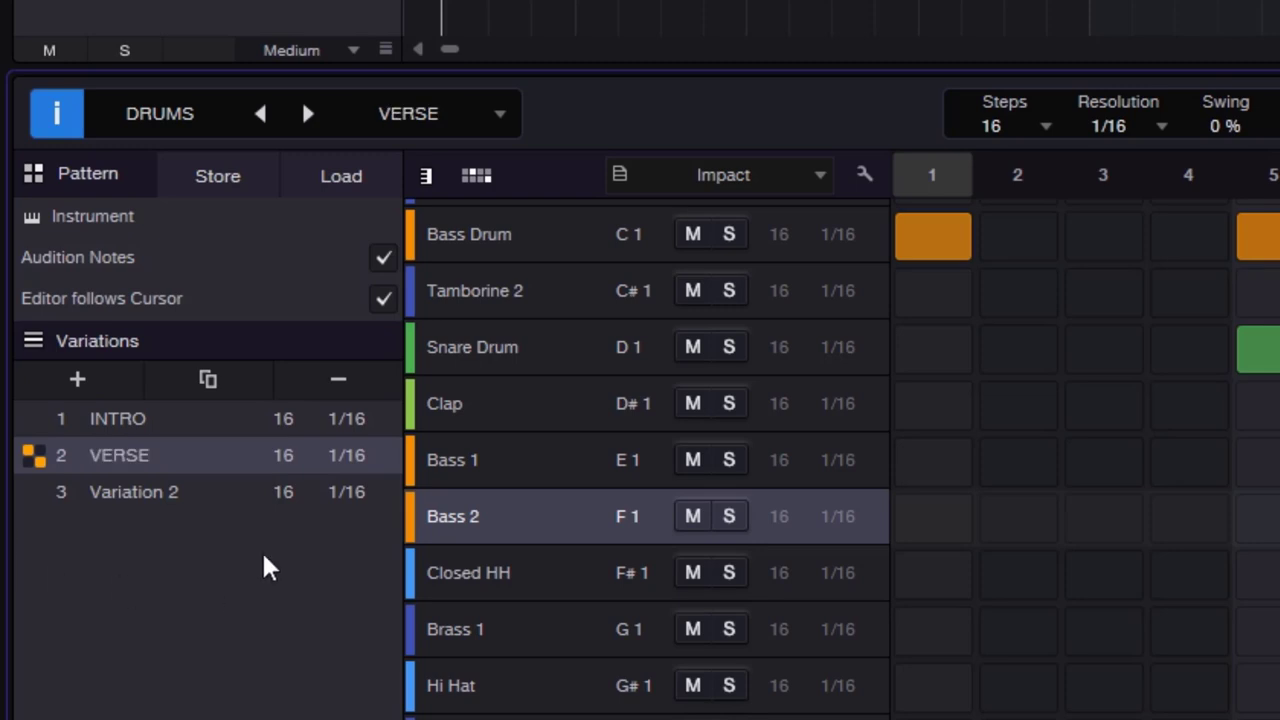
# Select Variation 2 and rename it CHORUS.
pyautogui.click(157, 497)
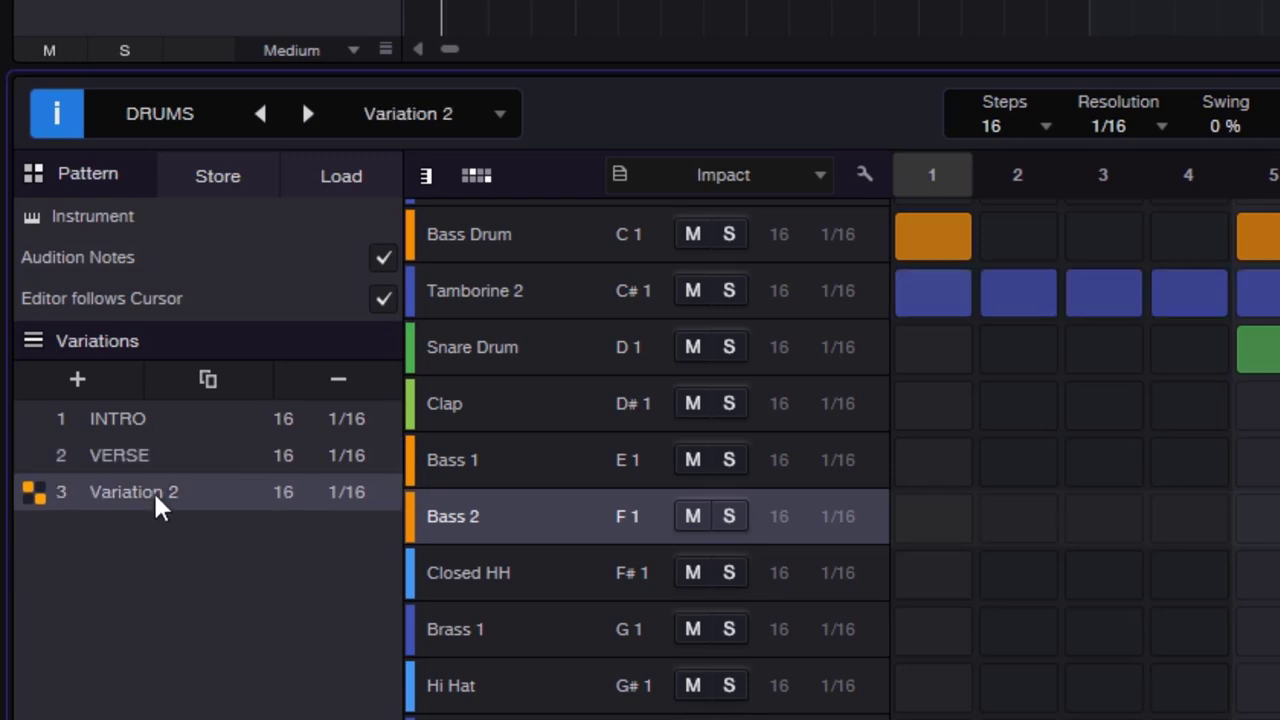
pyautogui.doubleClick(397, 112)
pyautogui.click(430, 112)
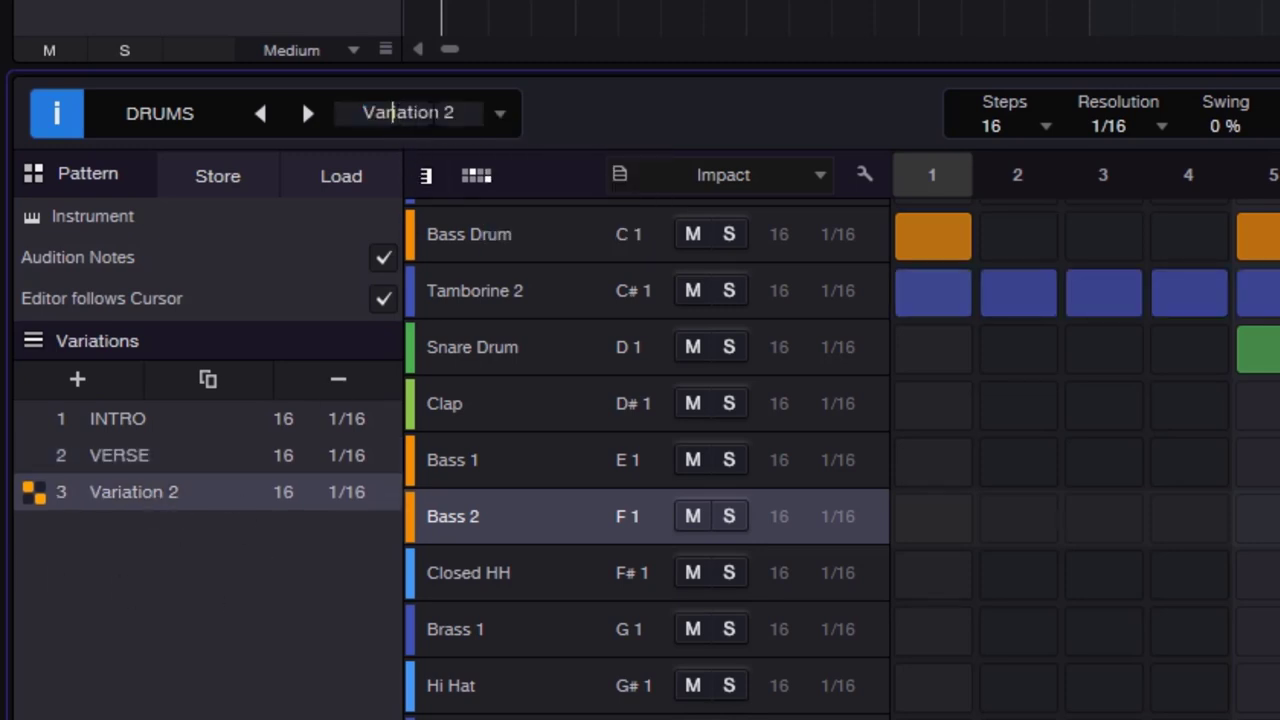
pyautogui.doubleClick(430, 112)
pyautogui.click(430, 112)
pyautogui.hotkey('ctrl', 'a')
pyautogui.write('2')
pyautogui.press('BackSpace')
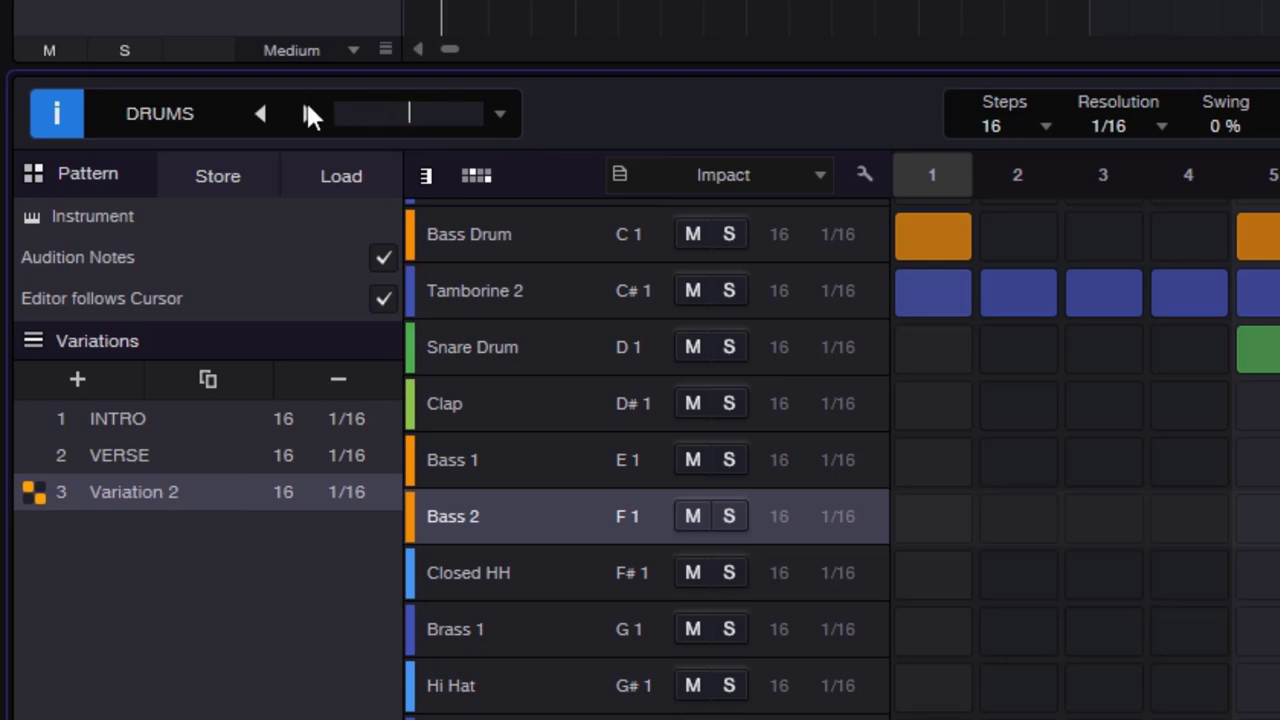
pyautogui.write('CHORUS')
pyautogui.press('Return')
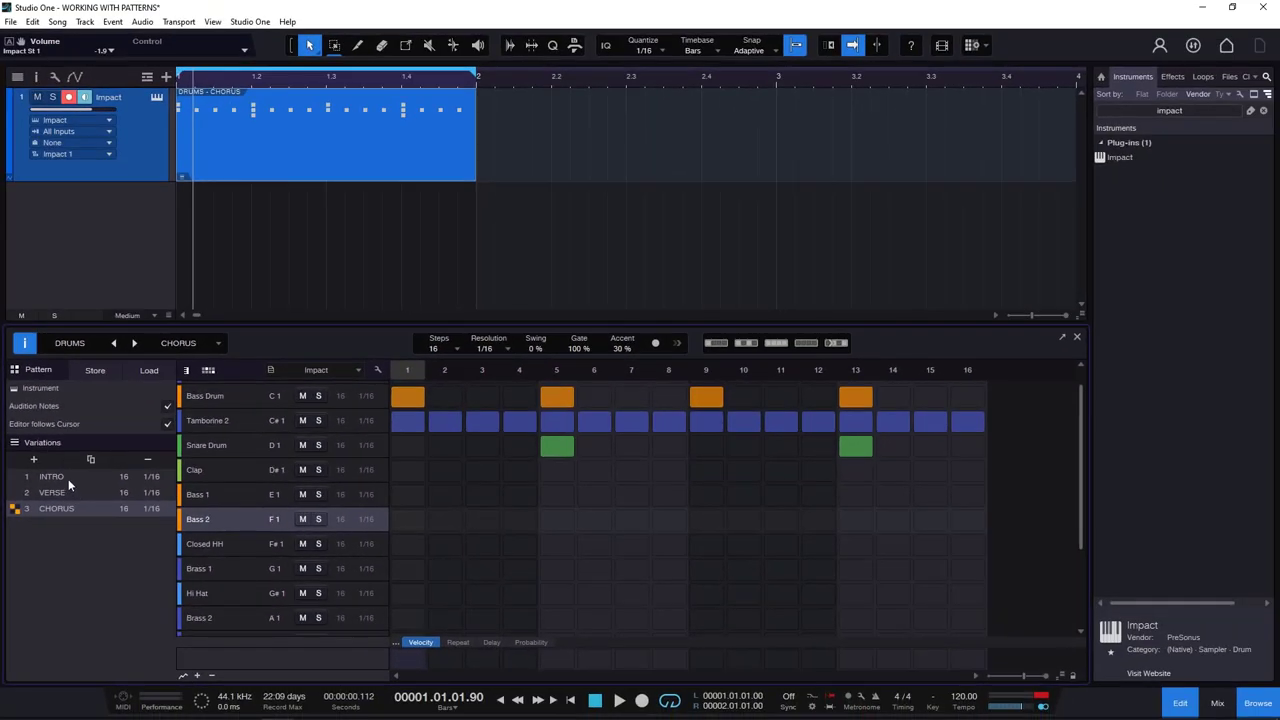
# Switch the DRUMS pattern through its INTRO, VERSE and CHORUS variations to compare them.
pyautogui.click(68, 478)
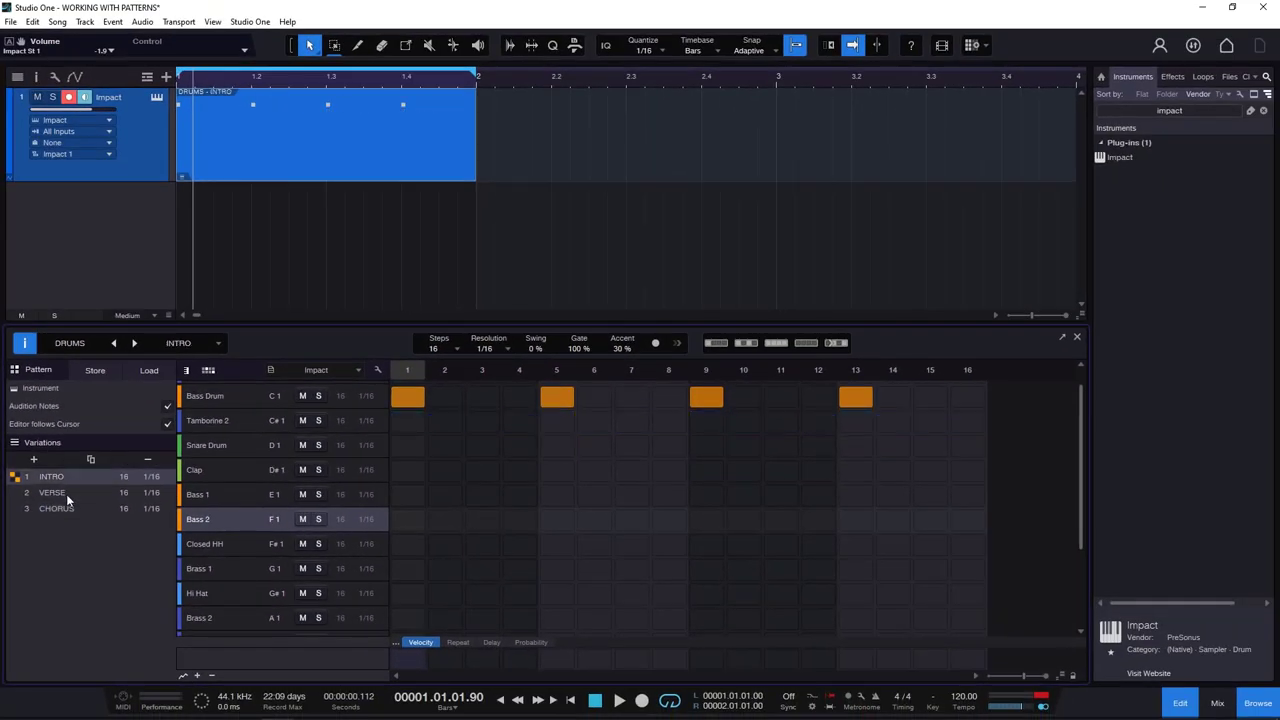
pyautogui.click(64, 492)
pyautogui.click(63, 508)
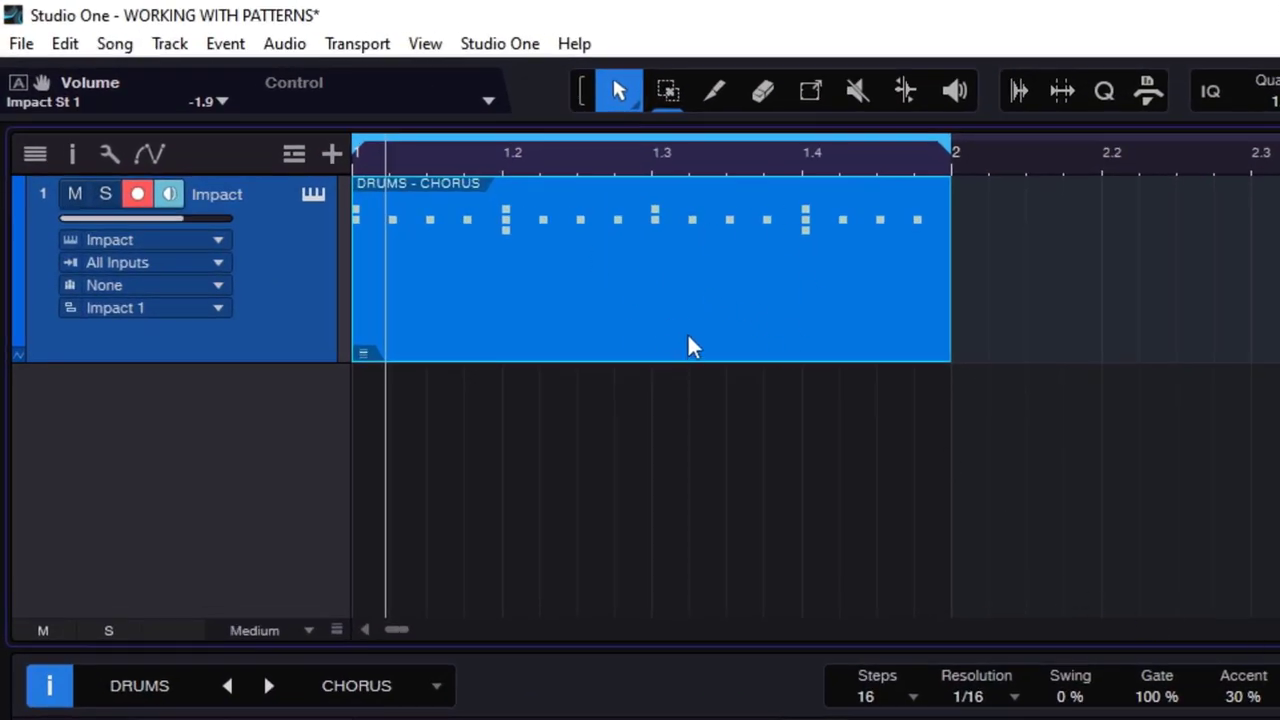
# Duplicate the CHORUS pattern twice along the Impact track and extend the loop range to bar 4.
pyautogui.press('d')
pyautogui.press('d')
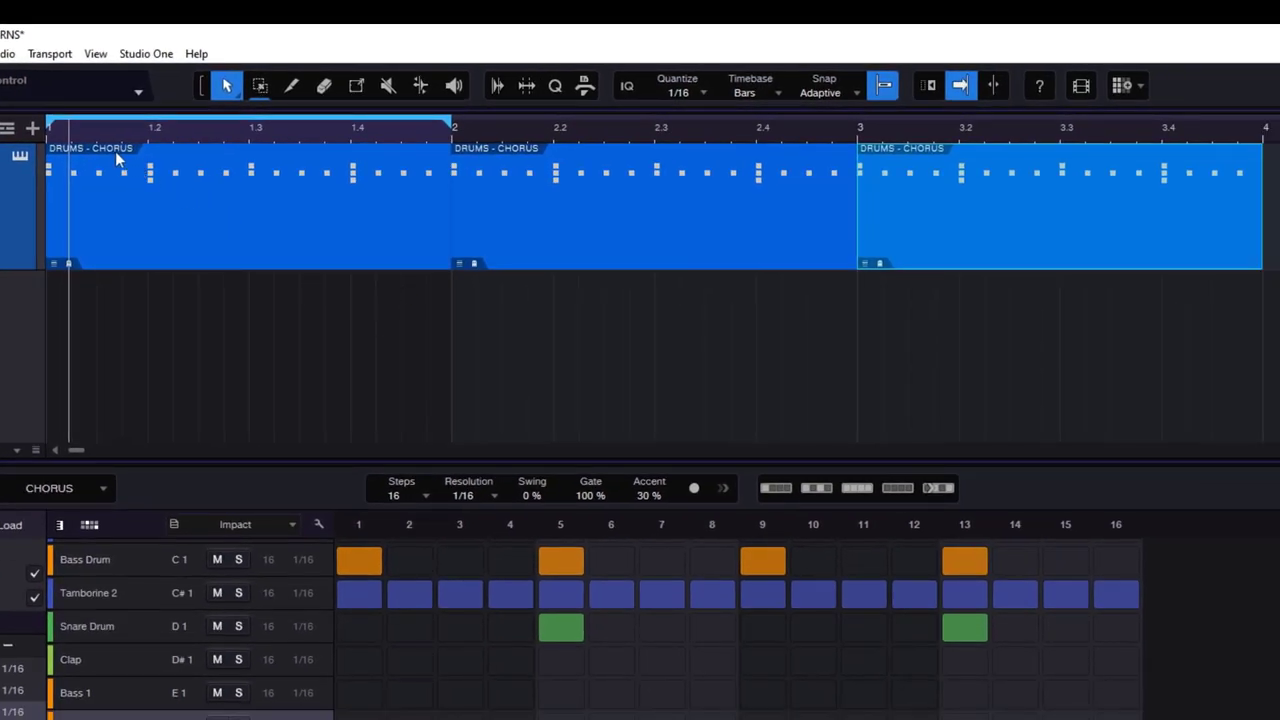
pyautogui.hotkey('shift', 'e')
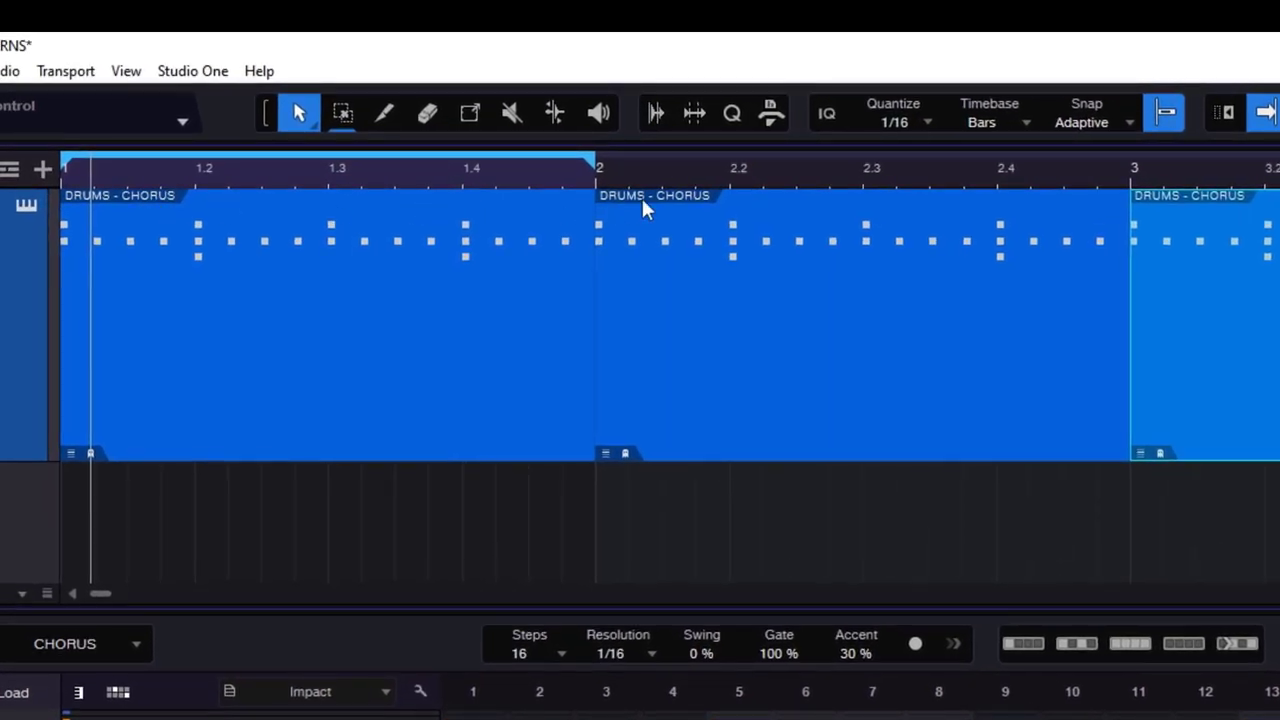
pyautogui.click(643, 206)
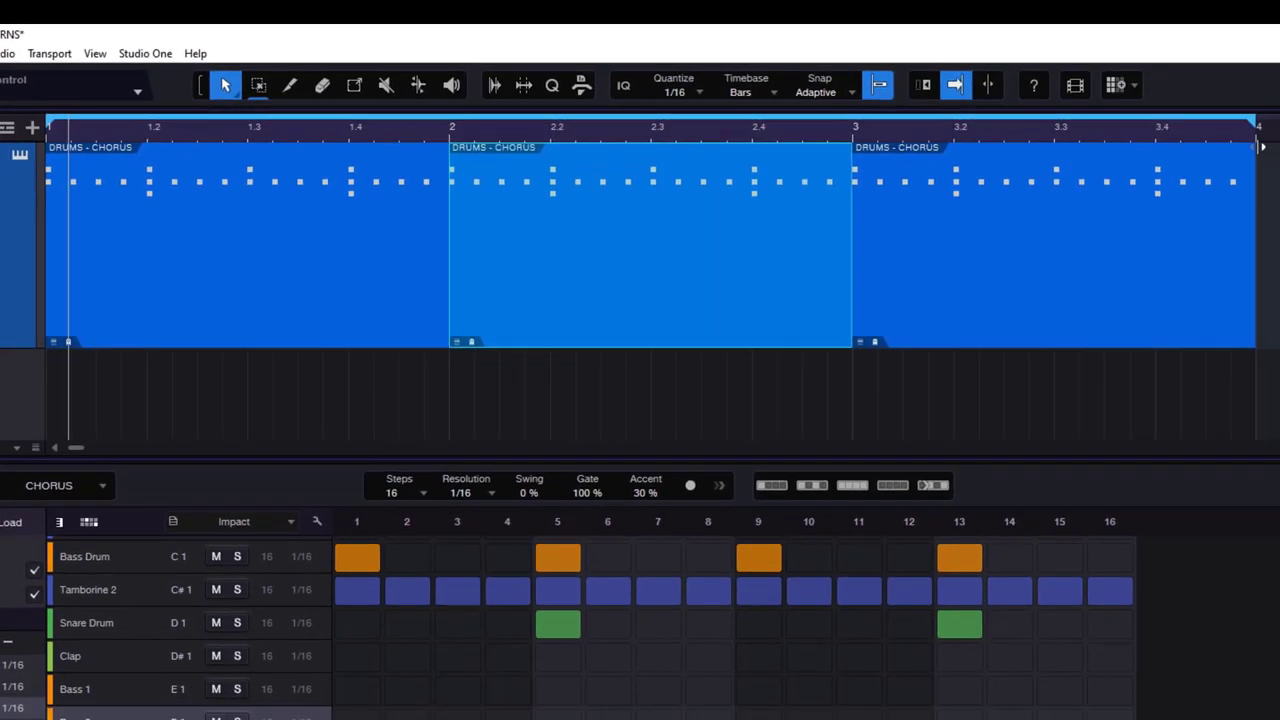
pyautogui.click(253, 215)
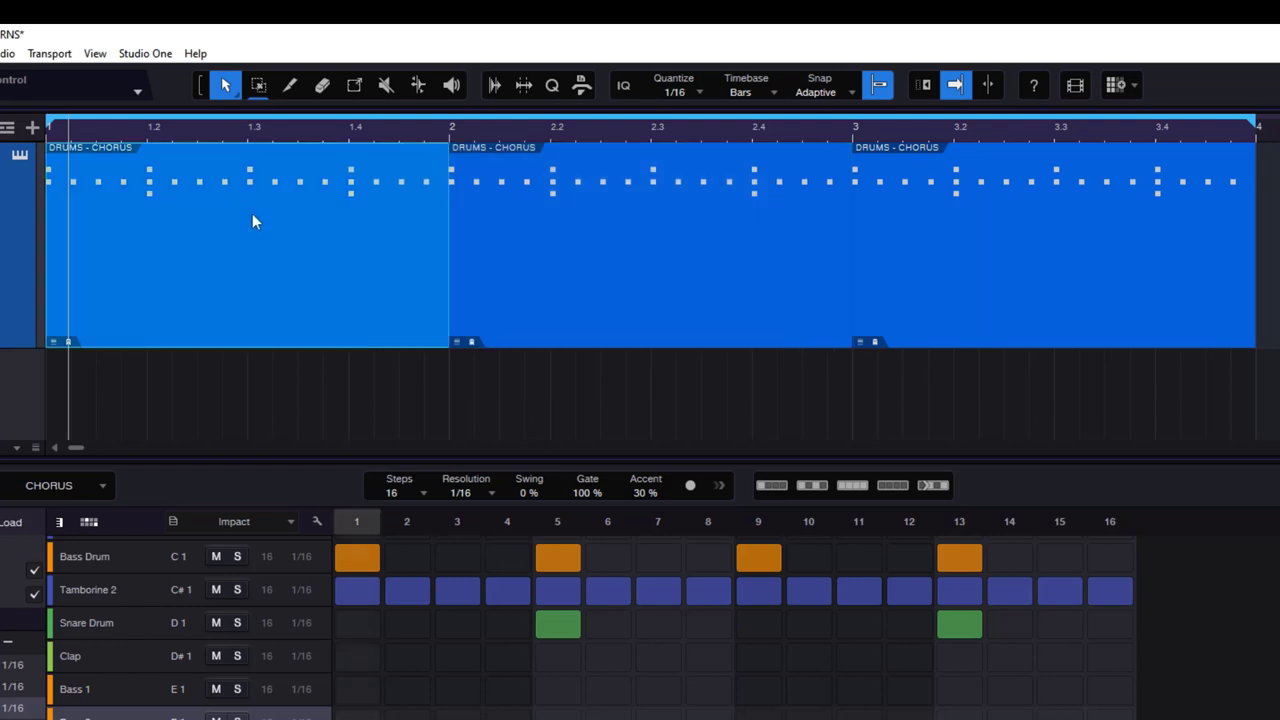
pyautogui.click(712, 203)
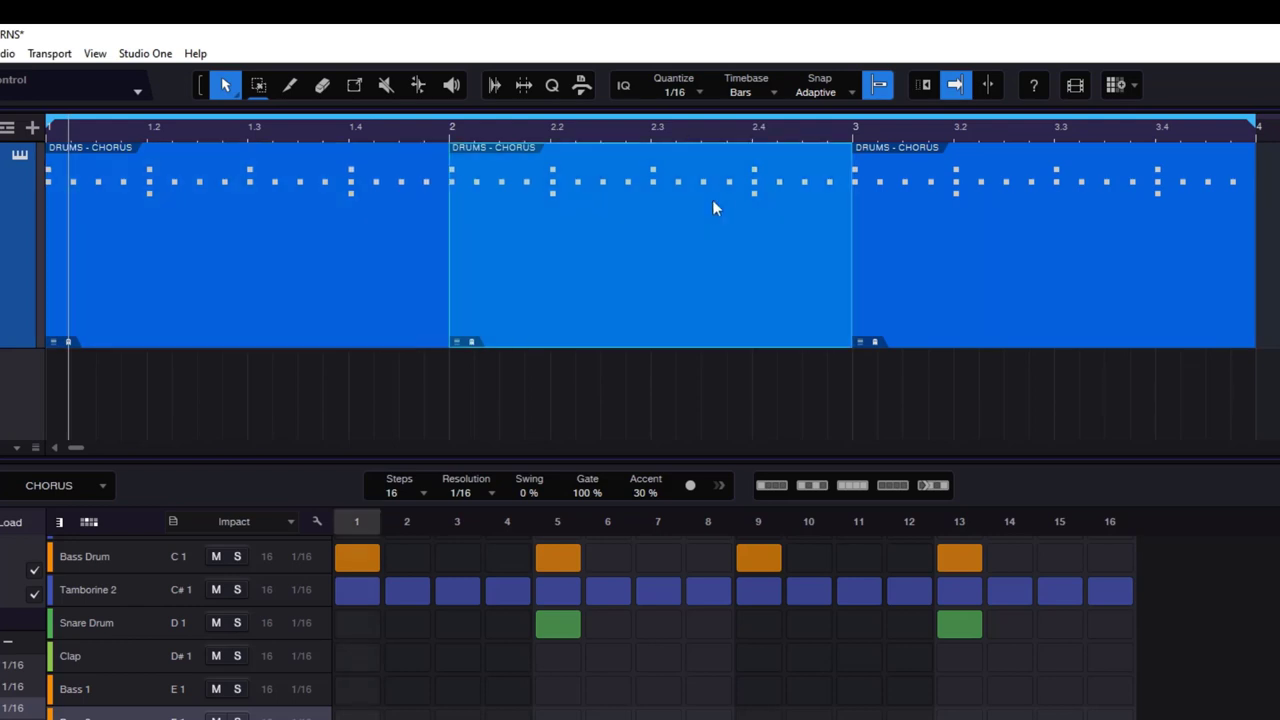
pyautogui.click(1068, 226)
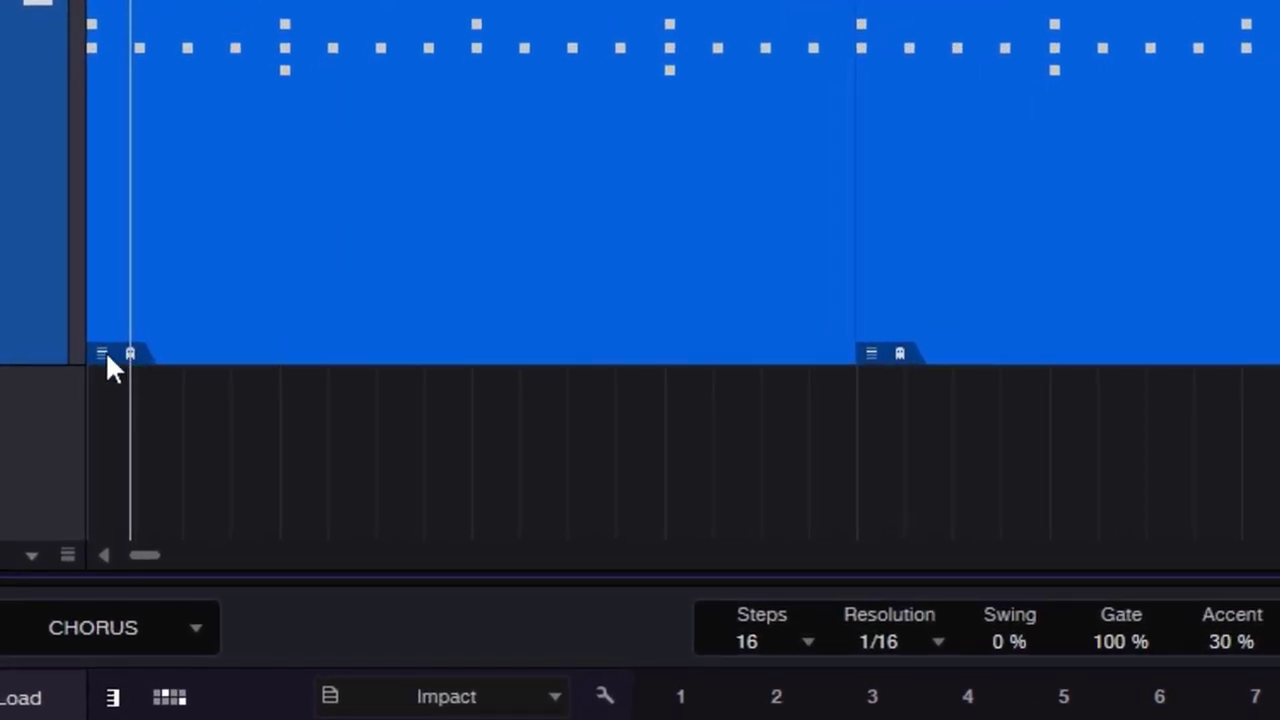
# Assign INTRO to the first pattern and VERSE to the second, keep CHORUS on the third, and briefly play the arrangement.
pyautogui.click(102, 355)
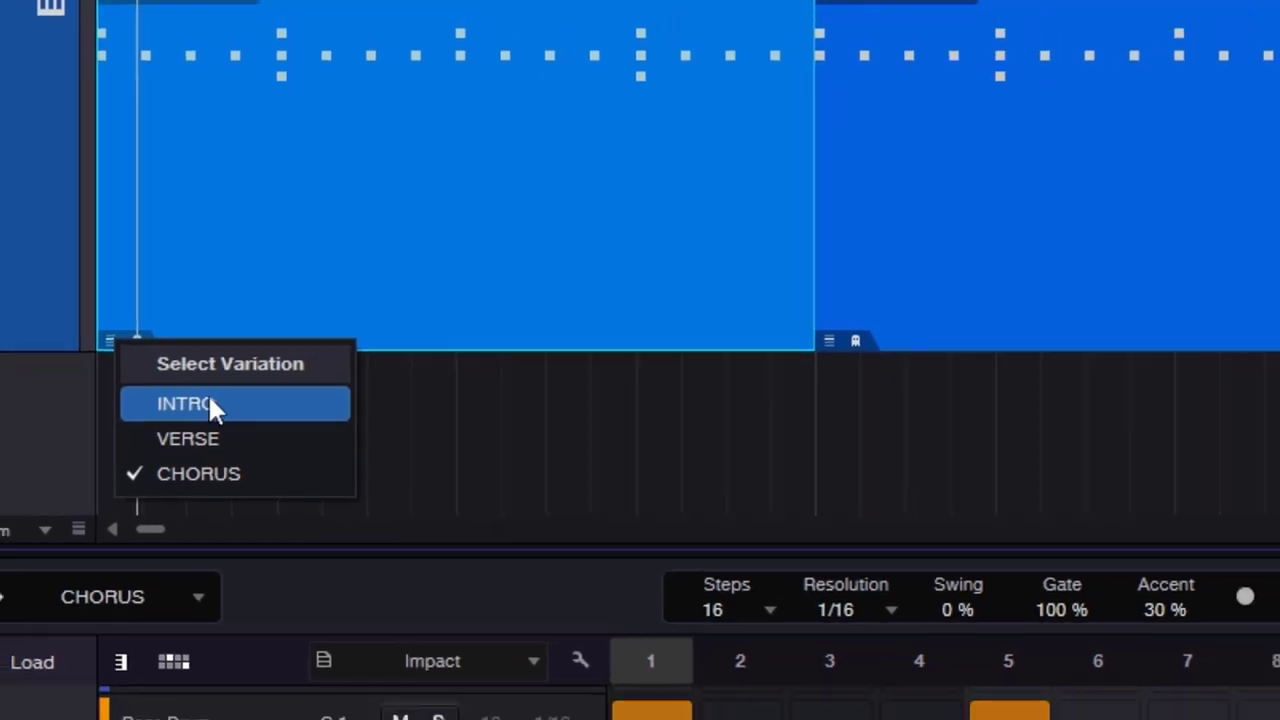
pyautogui.click(206, 412)
pyautogui.click(873, 353)
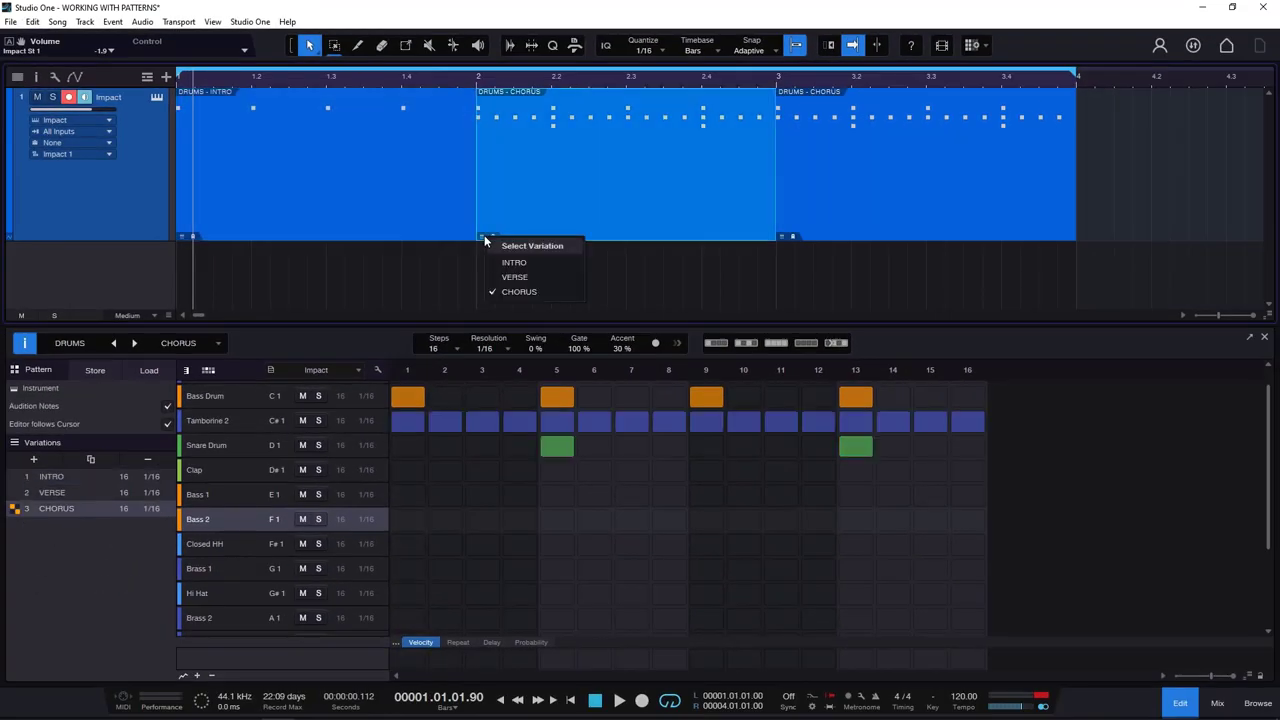
pyautogui.click(518, 277)
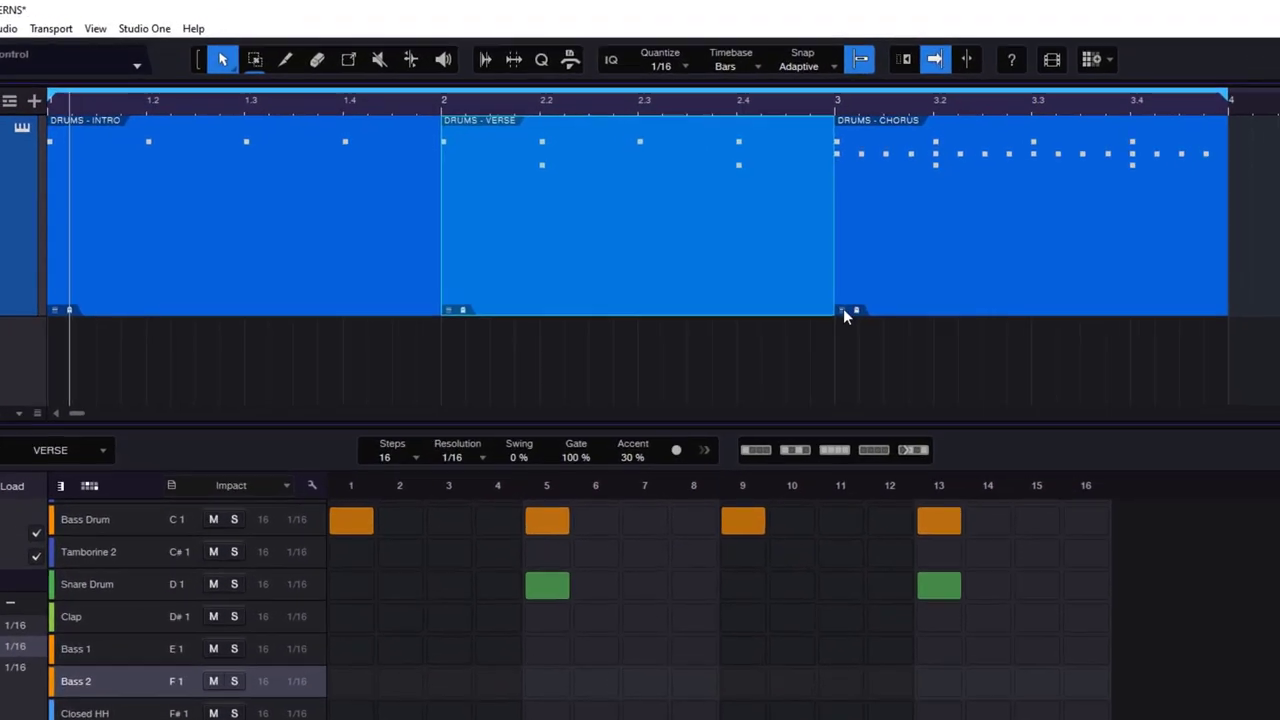
pyautogui.click(792, 236)
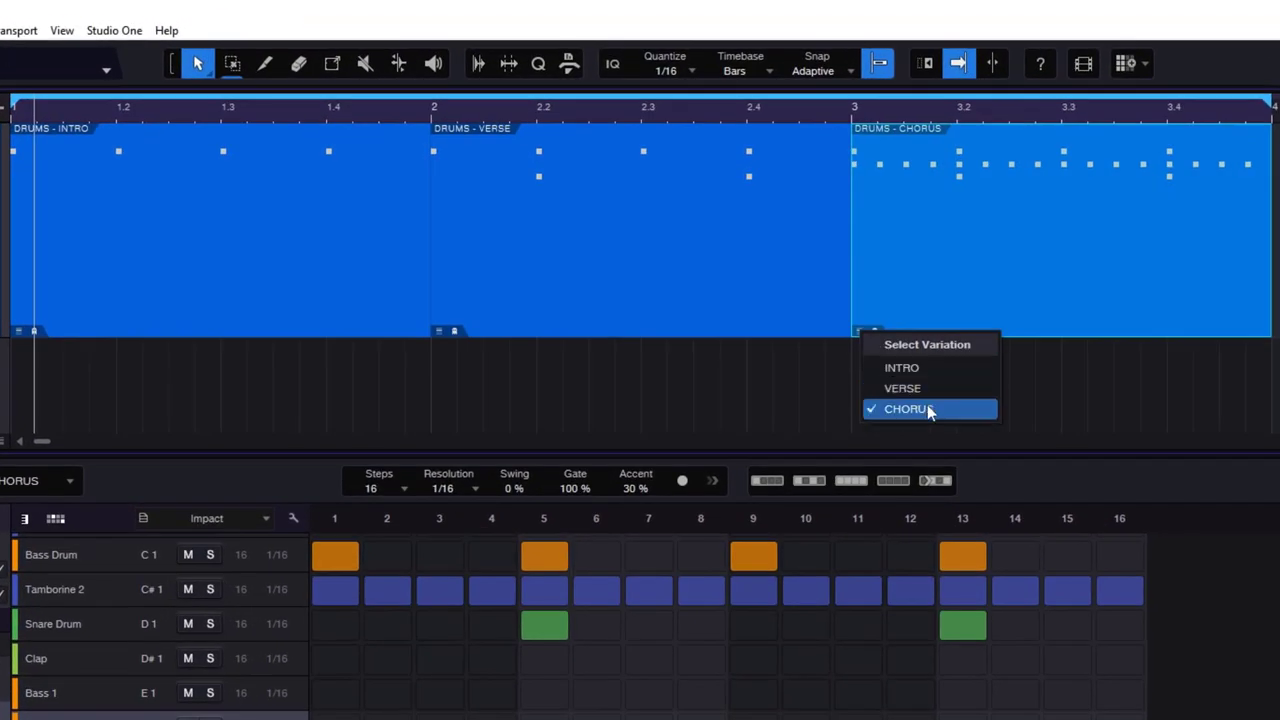
pyautogui.click(1068, 413)
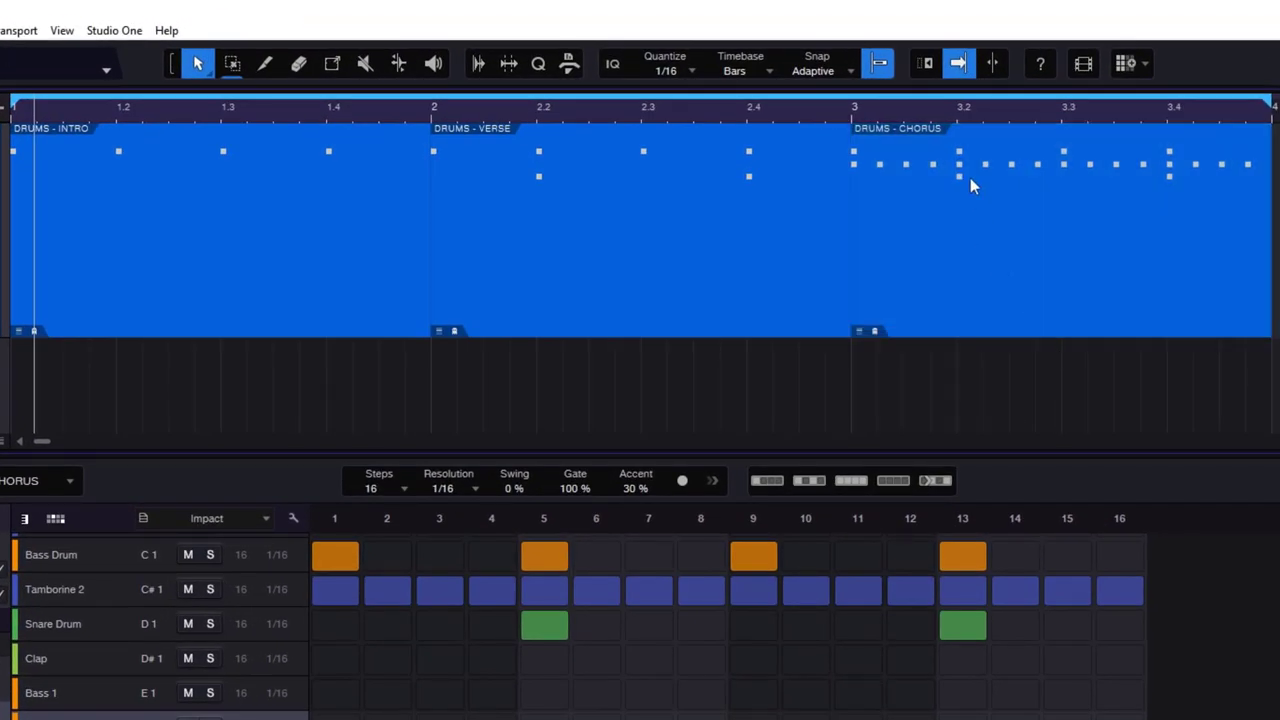
pyautogui.press('space')
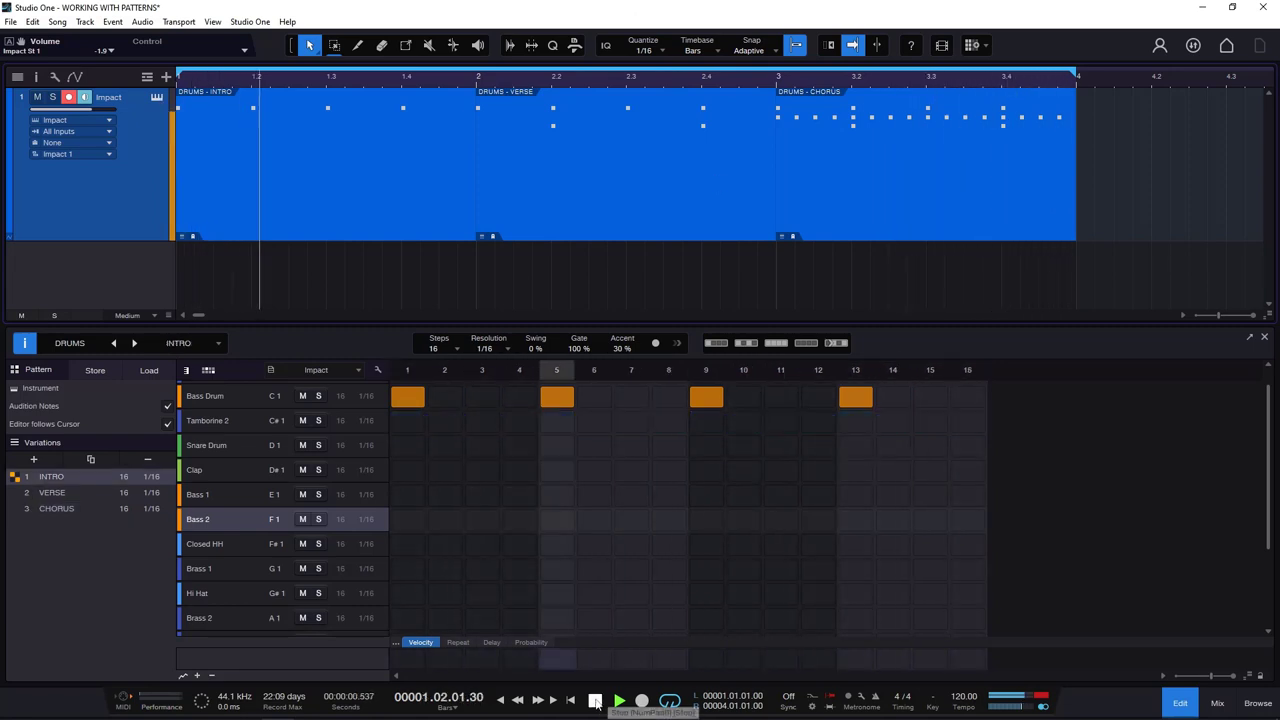
pyautogui.click(596, 700)
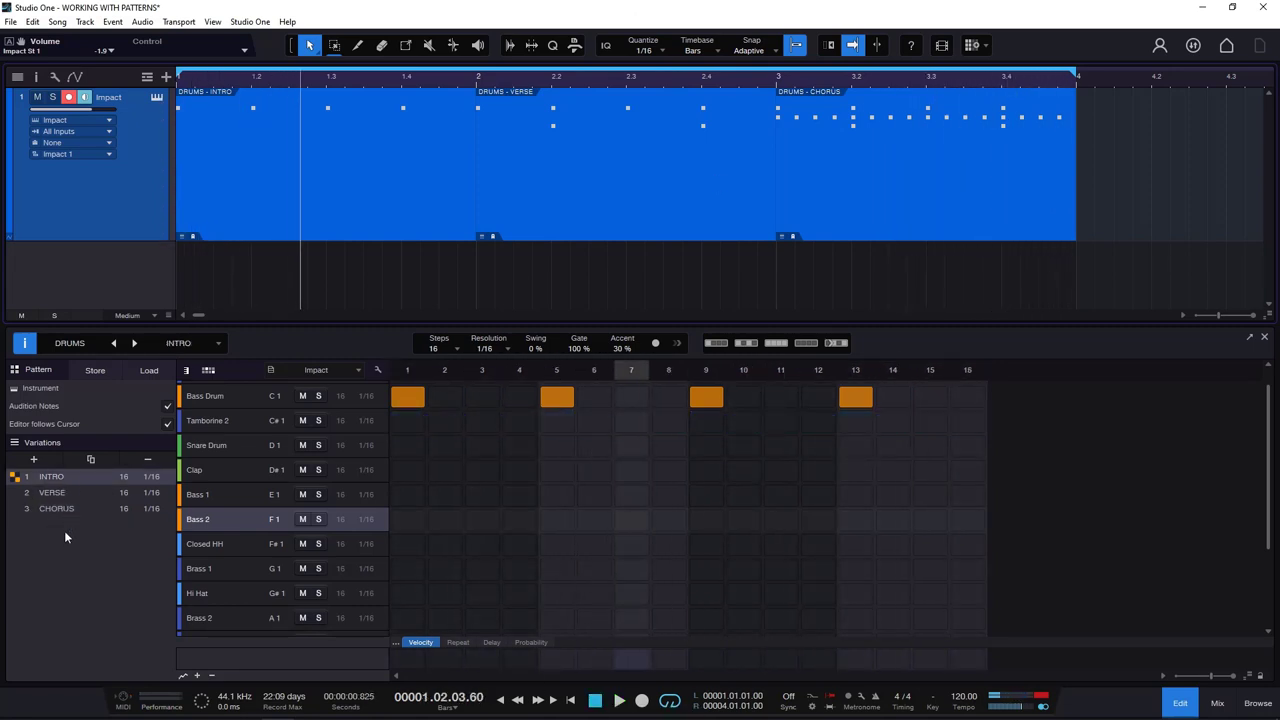
pyautogui.moveTo(480, 169); pyautogui.dragTo(498, 169)
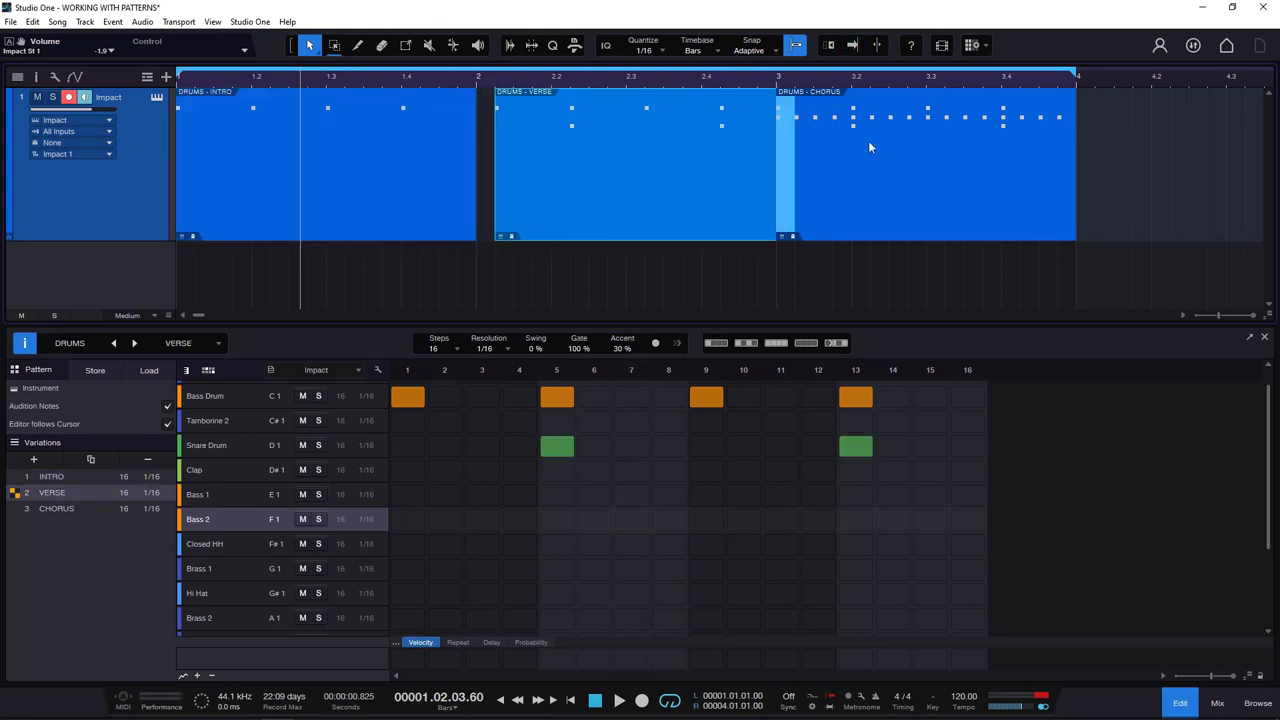
pyautogui.click(868, 147)
pyautogui.moveTo(632, 155); pyautogui.dragTo(615, 155)
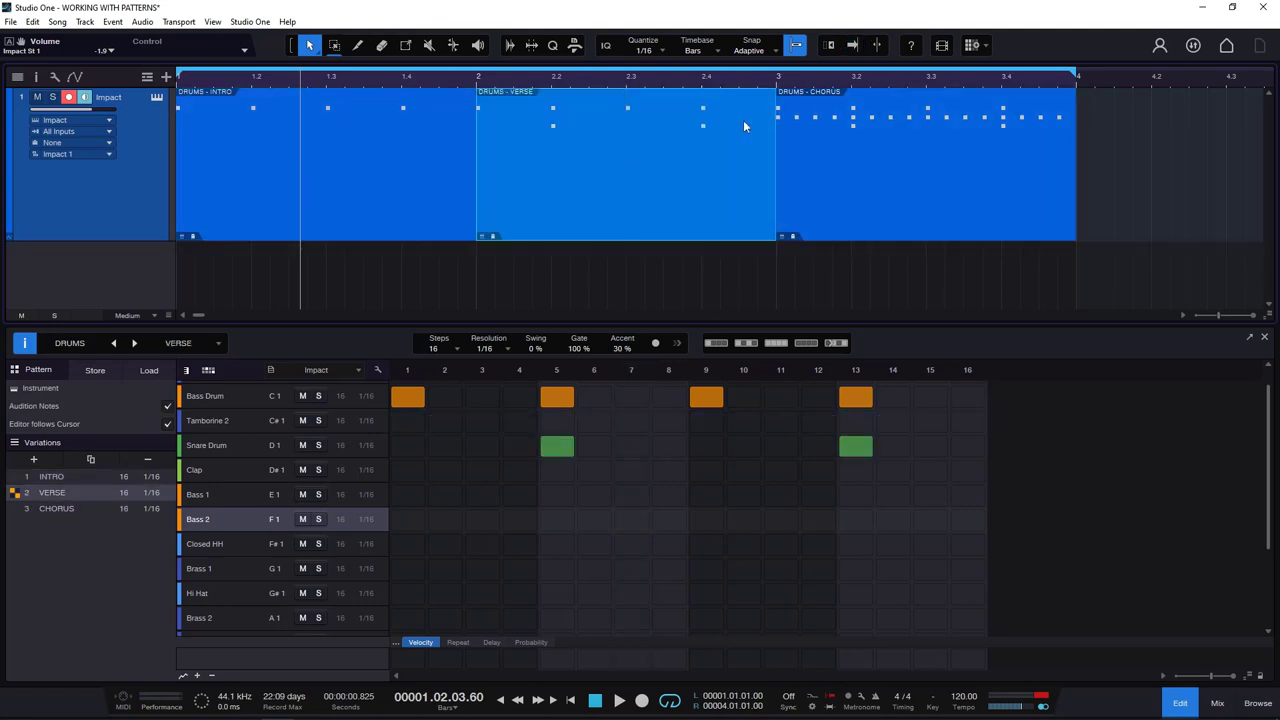
# Shorten the loop range to end at bar 2 and delete the VERSE and CHORUS patterns from the timeline.
pyautogui.moveTo(1079, 77); pyautogui.dragTo(474, 144)
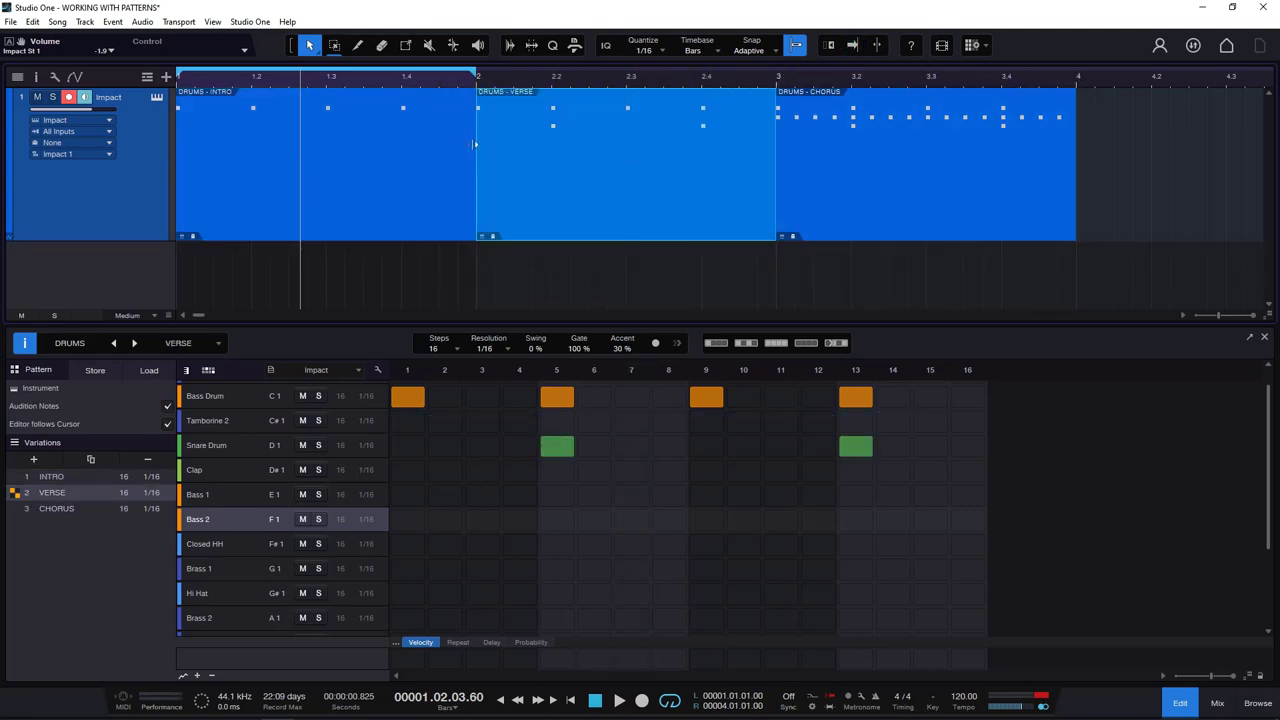
pyautogui.press('Delete')
pyautogui.click(852, 131)
pyautogui.press('Delete')
pyautogui.click(357, 200)
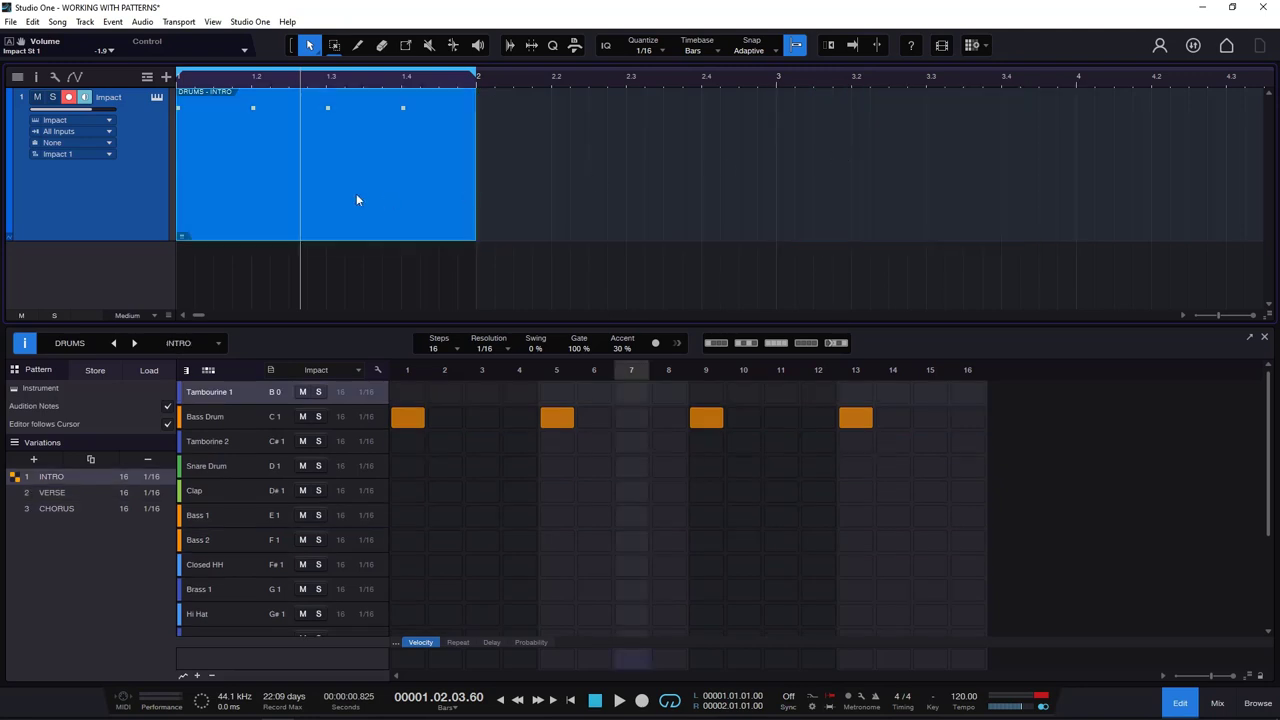
# Add a new empty variation to the DRUMS pattern and vary its gate, setting 30 % and then 112 %.
pyautogui.click(56, 508)
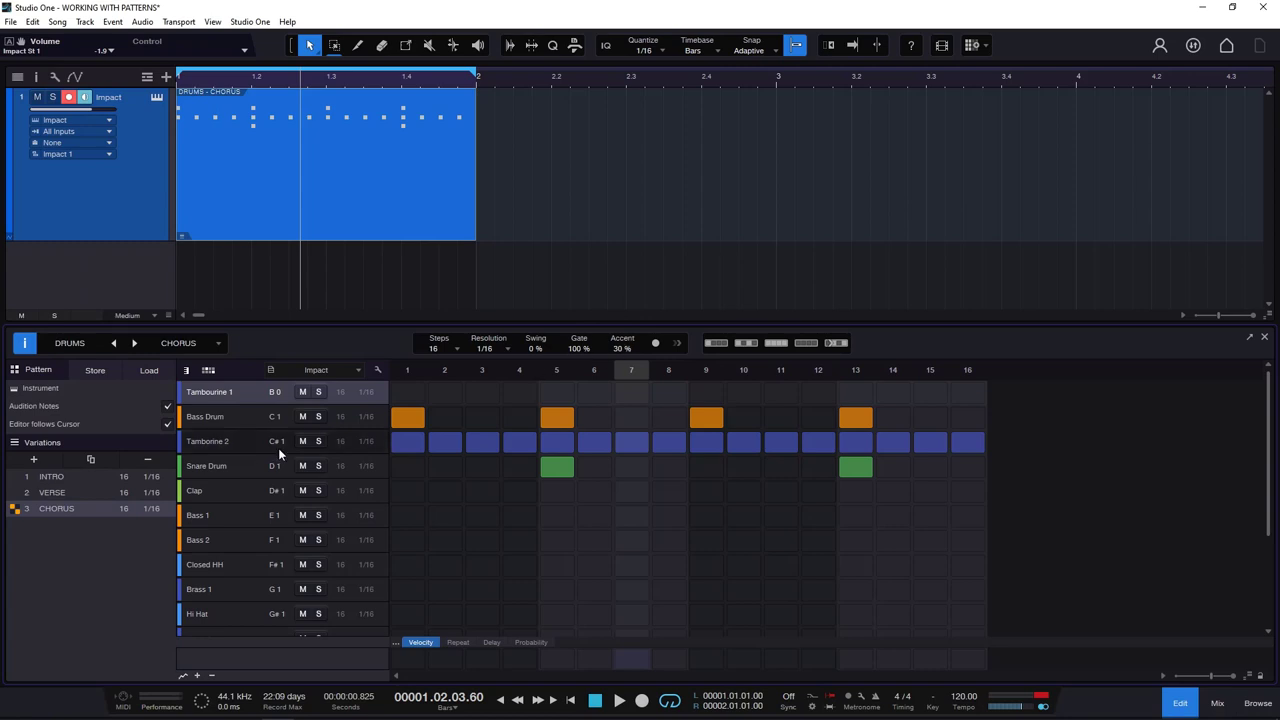
pyautogui.click(36, 460)
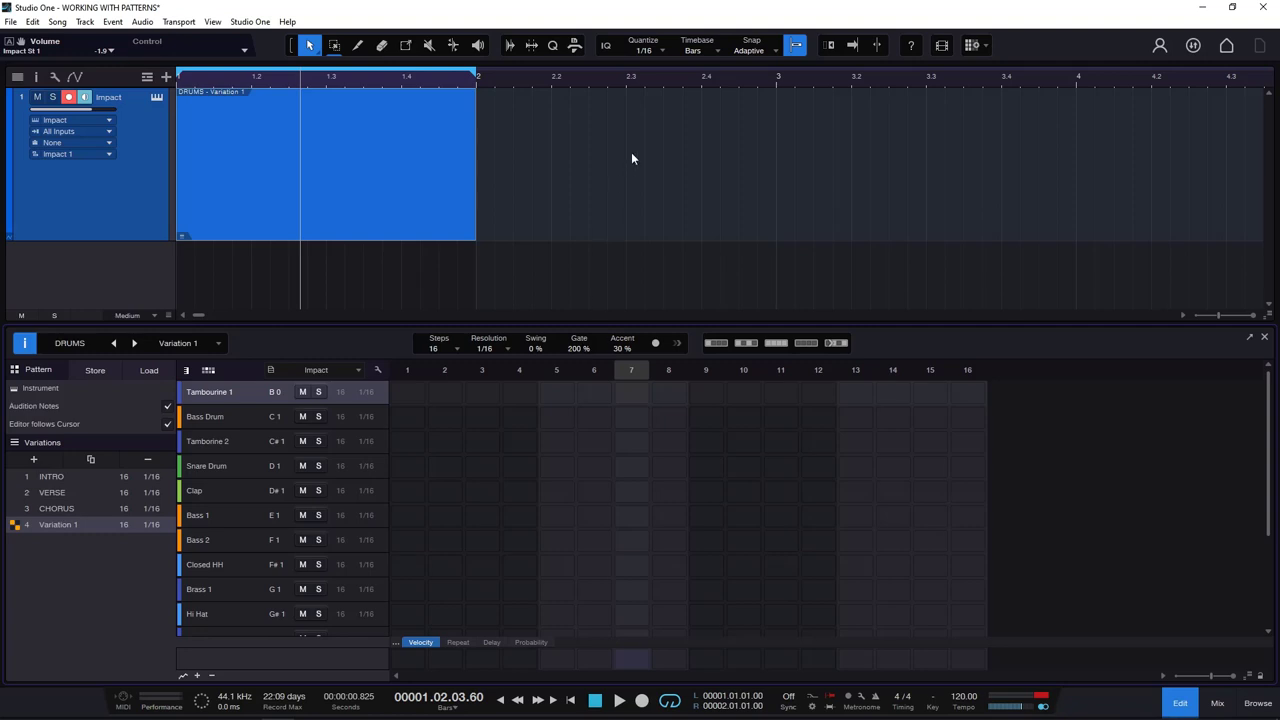
pyautogui.moveTo(631, 158); pyautogui.dragTo(636, 285)
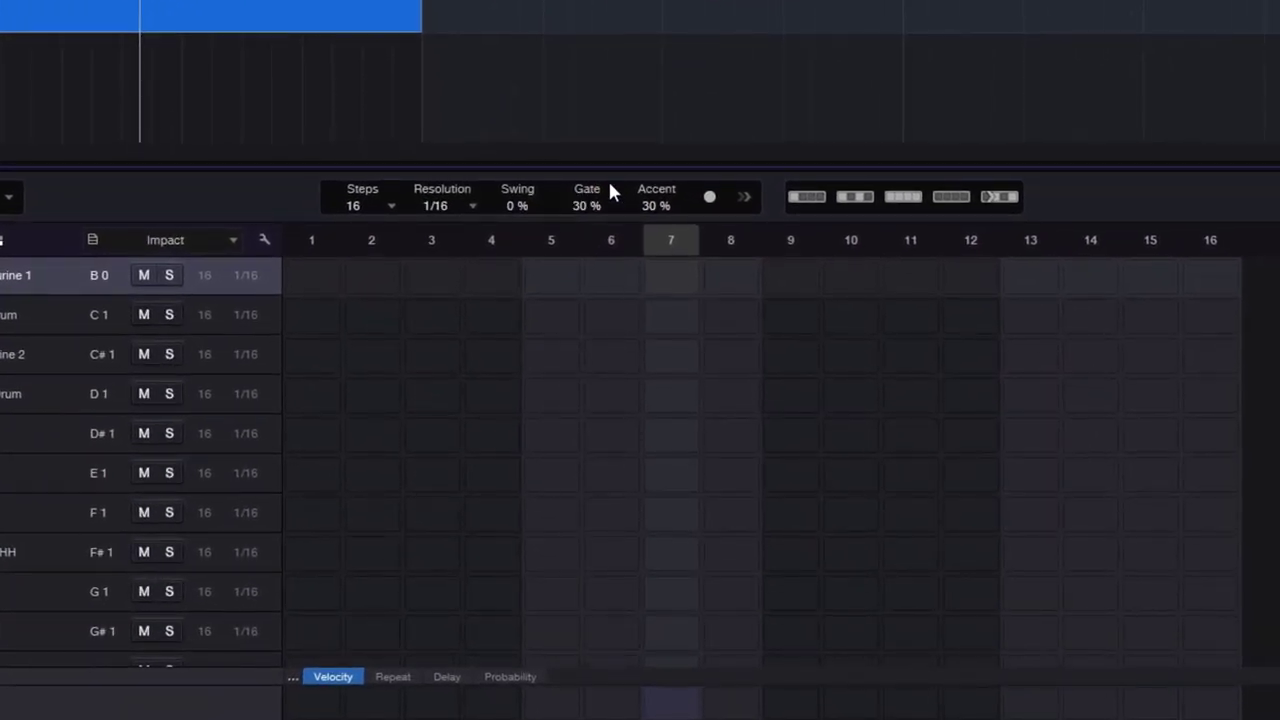
pyautogui.doubleClick(591, 202)
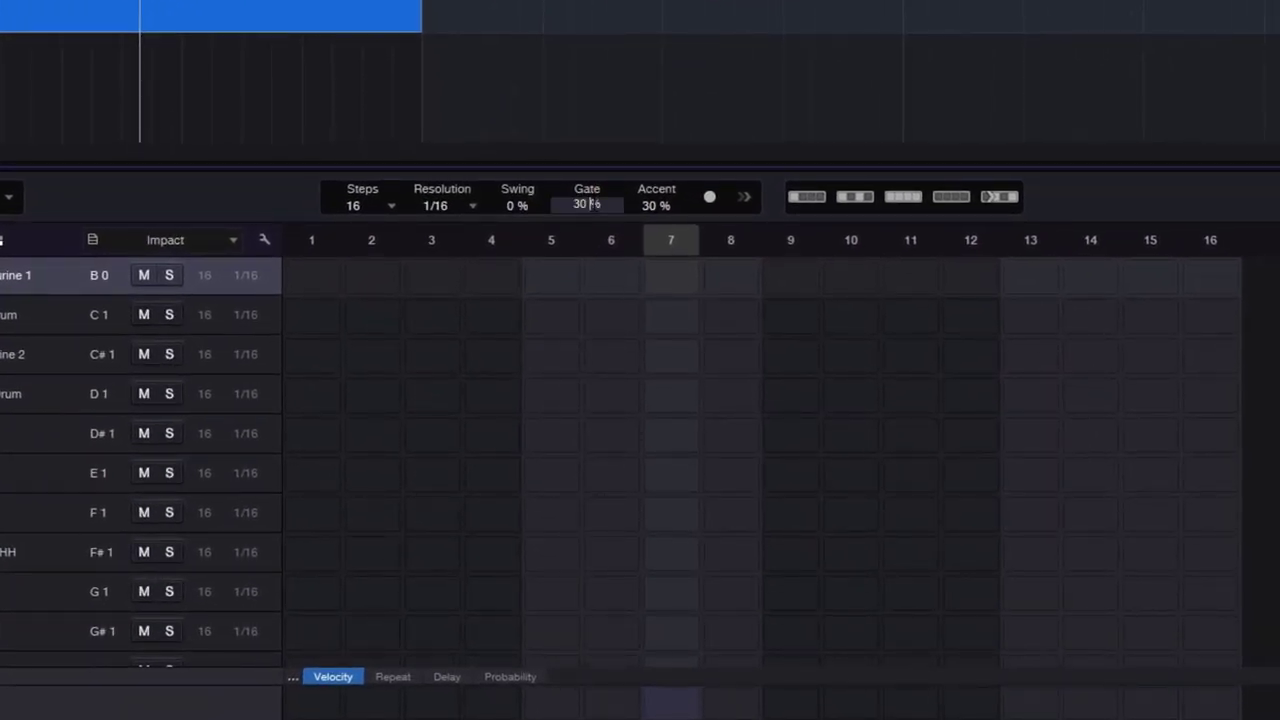
pyautogui.press('Return')
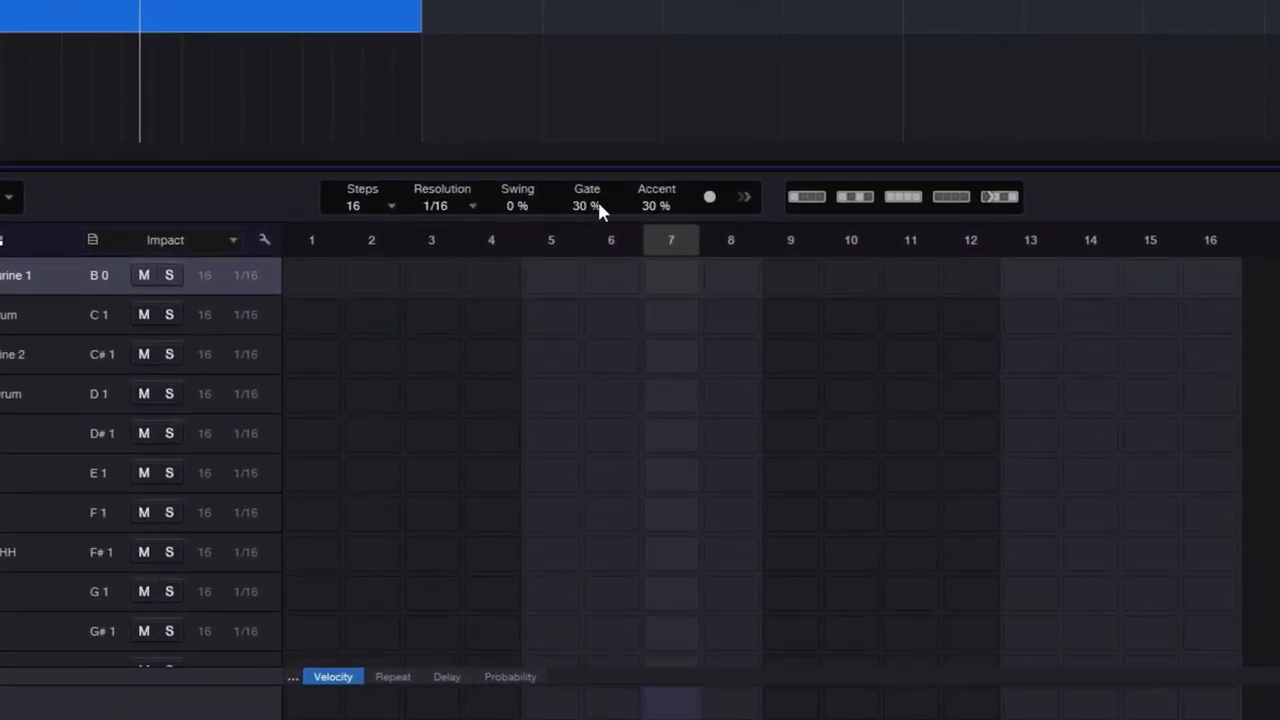
pyautogui.moveTo(601, 186); pyautogui.dragTo(620, 158)
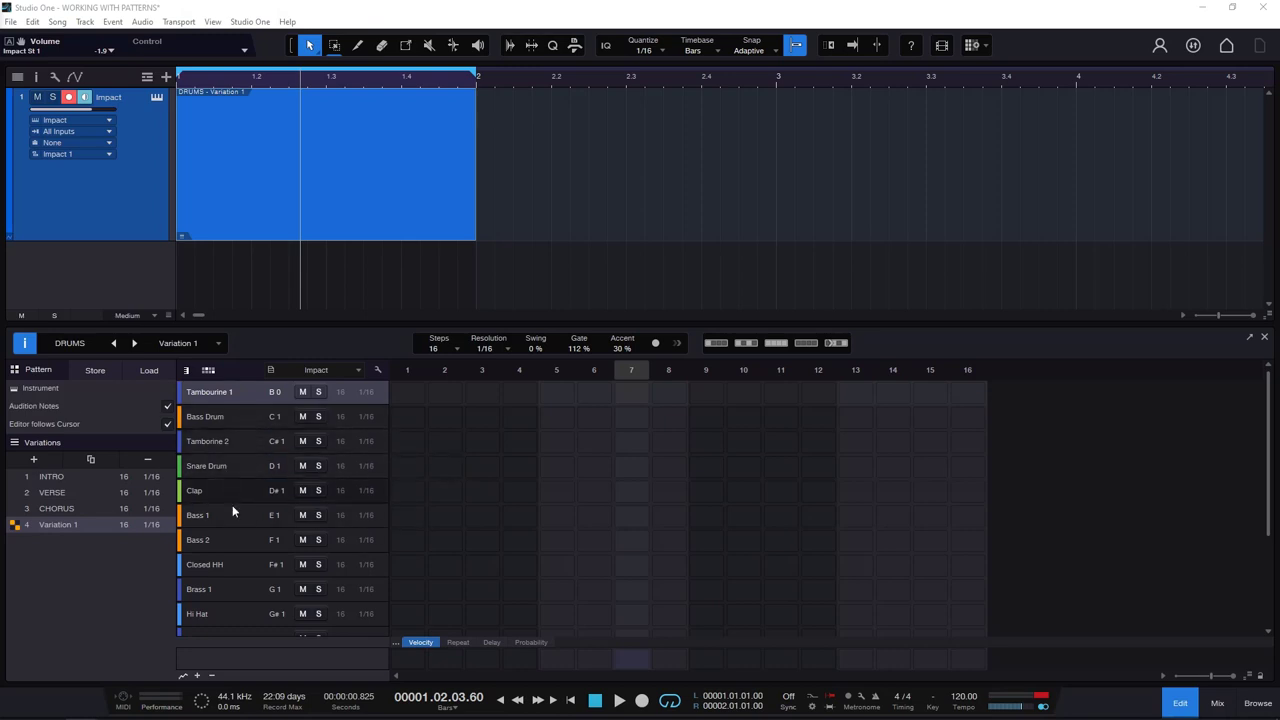
# Fill all 16 steps of the Hi Hat row in the new variation.
pyautogui.scroll(-5, 244, 530)
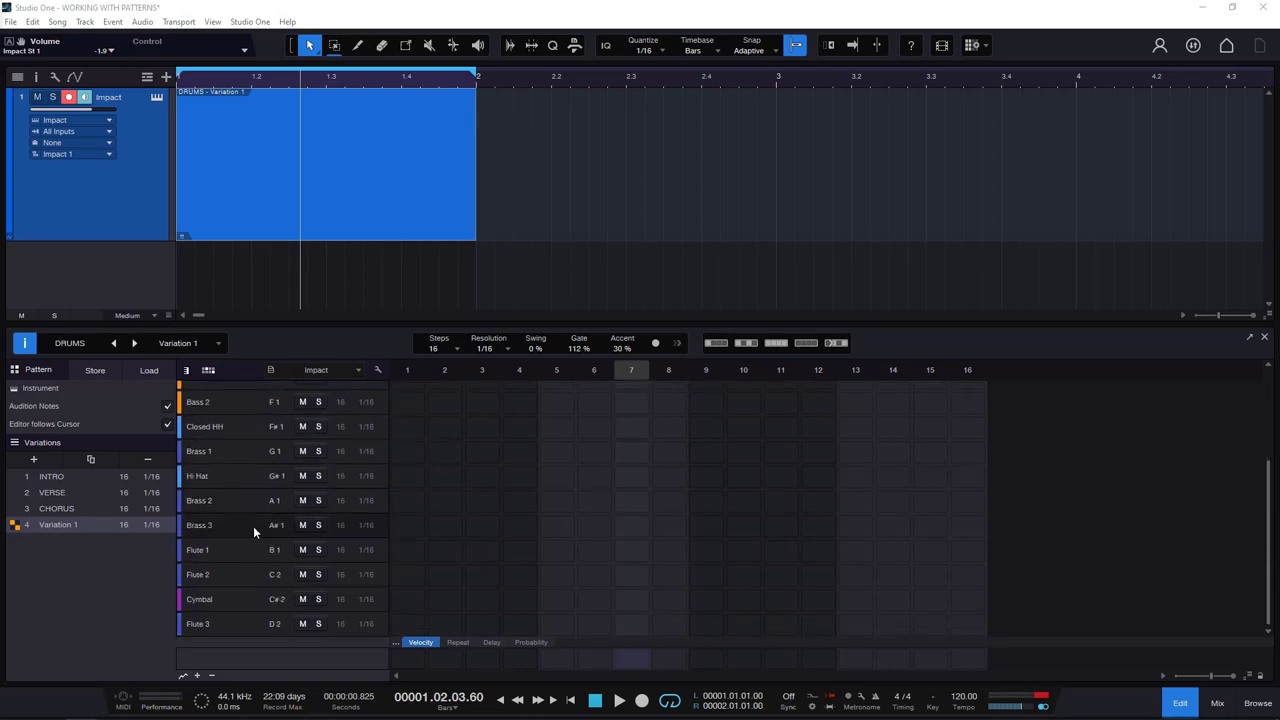
pyautogui.click(226, 476)
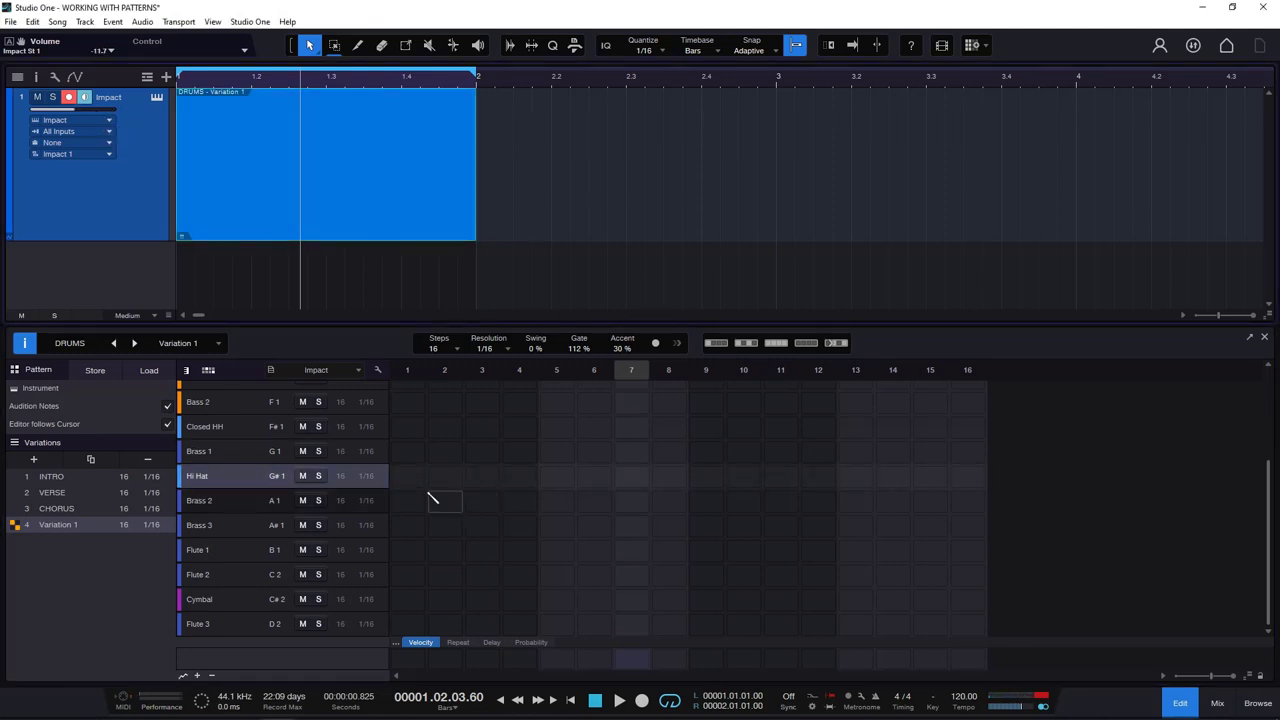
pyautogui.moveTo(406, 477); pyautogui.dragTo(980, 485)
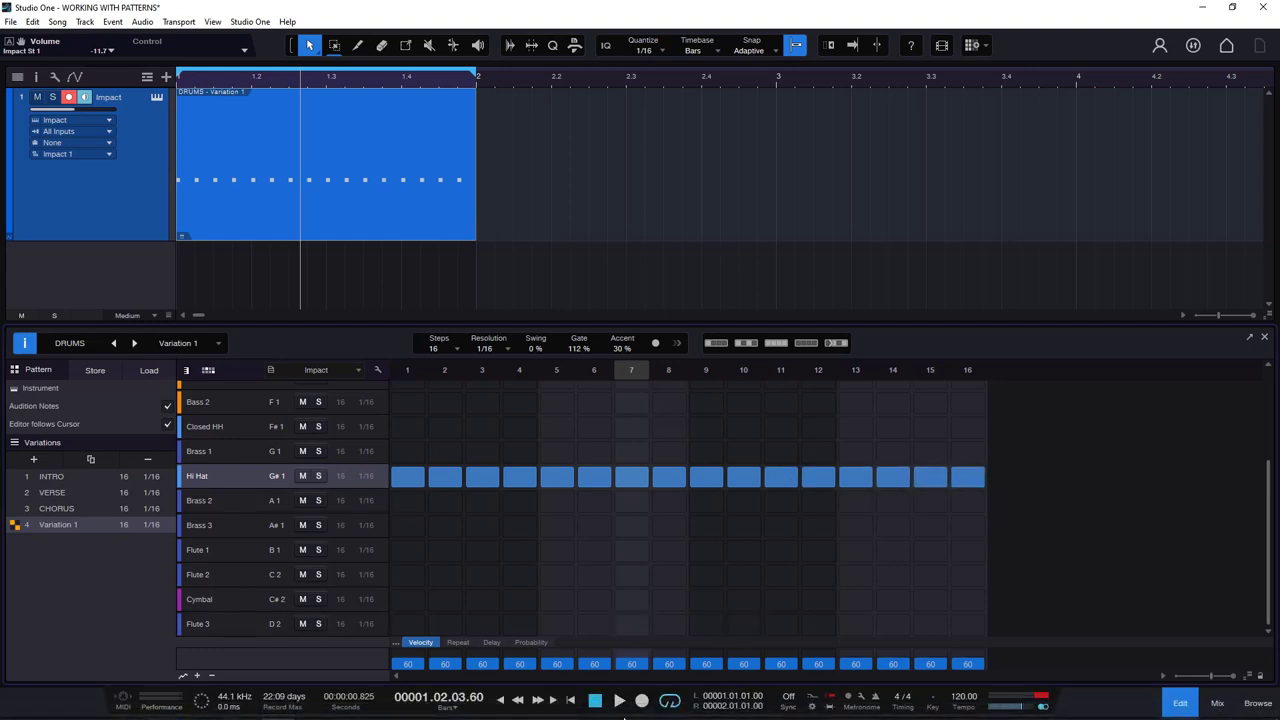
# Play the Hi Hat pattern with the gate at 0 %, stop playback, and raise the gate to 198 %.
pyautogui.click(619, 700)
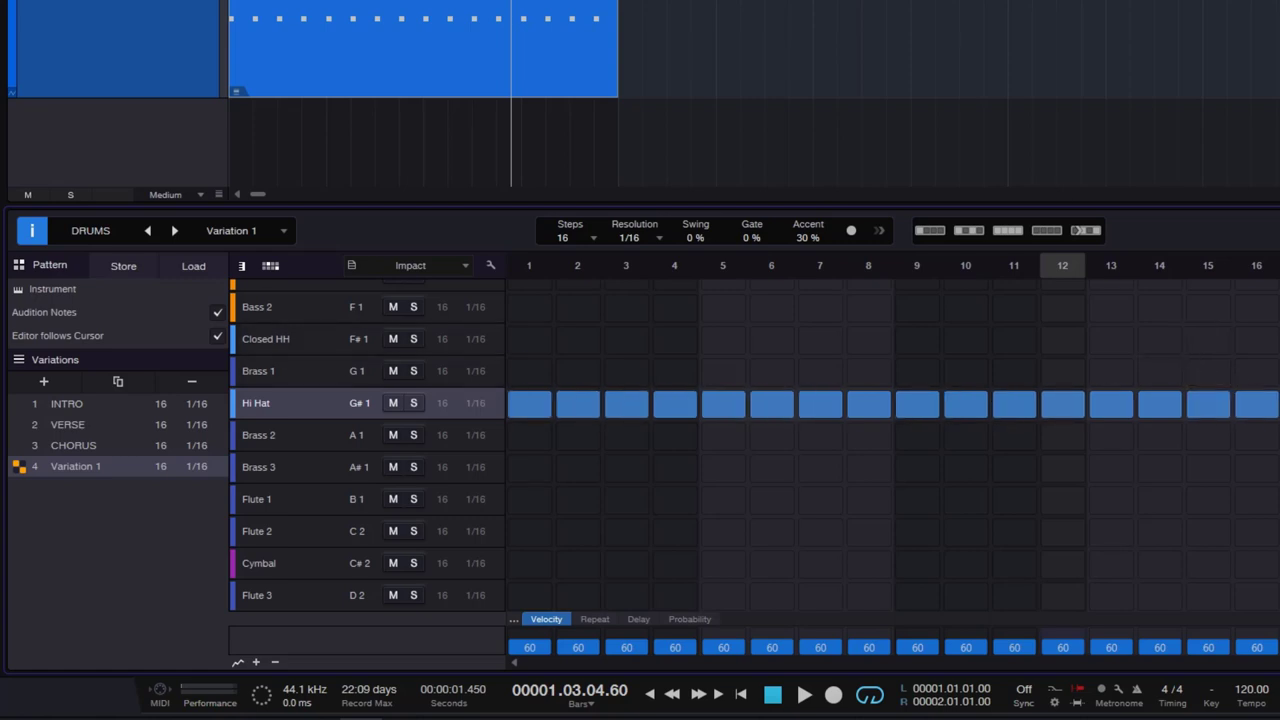
pyautogui.press('space')
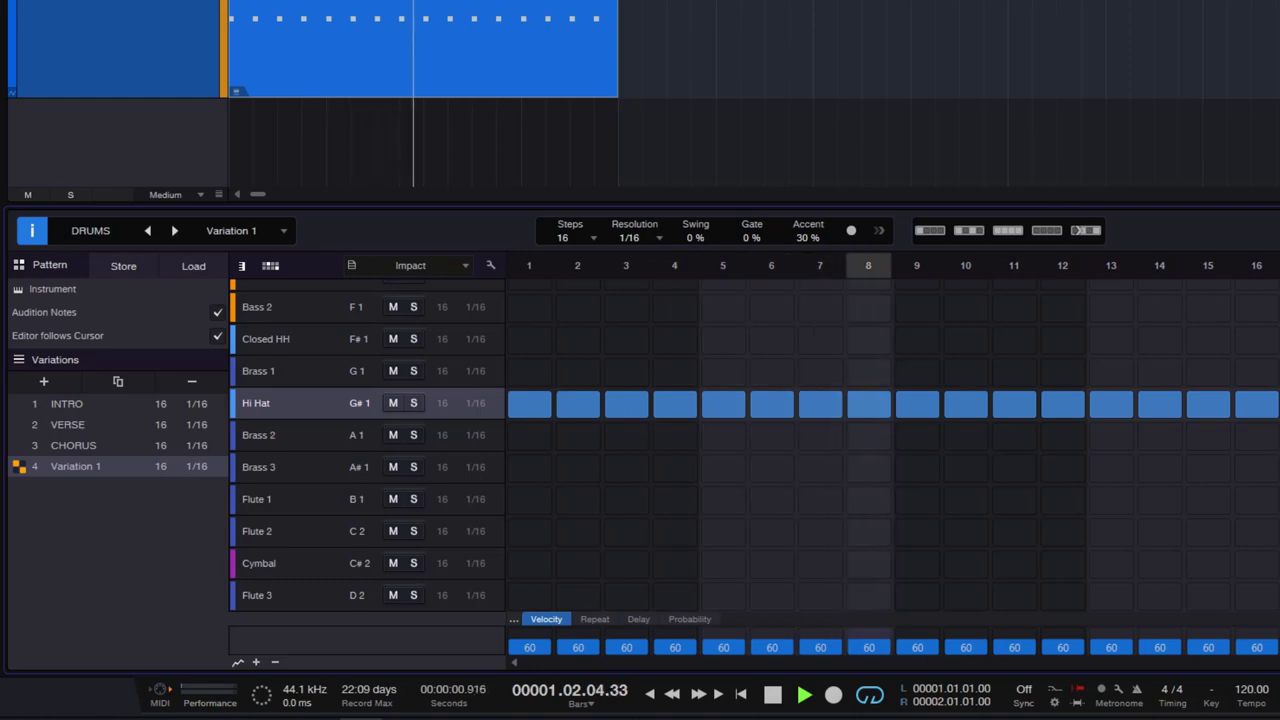
pyautogui.press('space')
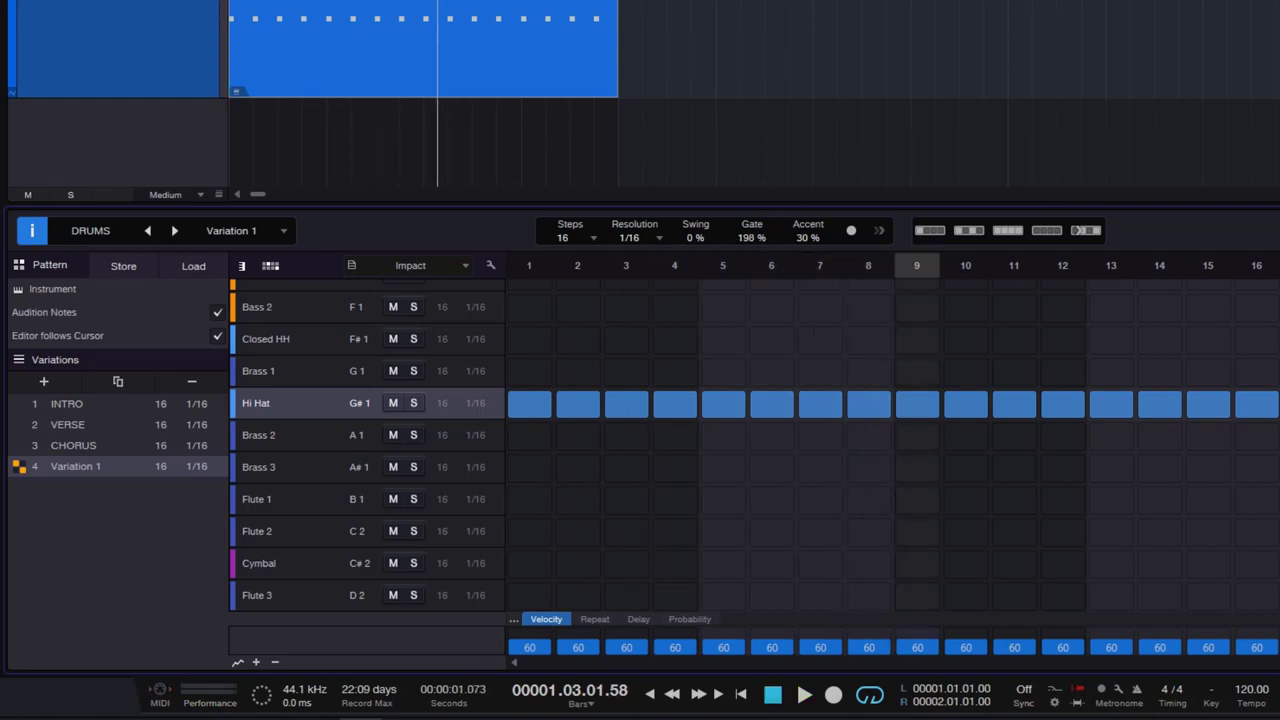
# Stop playback, open the Impact instrument, audition the Hi Hat pad, and set its trigger mode to Normal.
pyautogui.press('space')
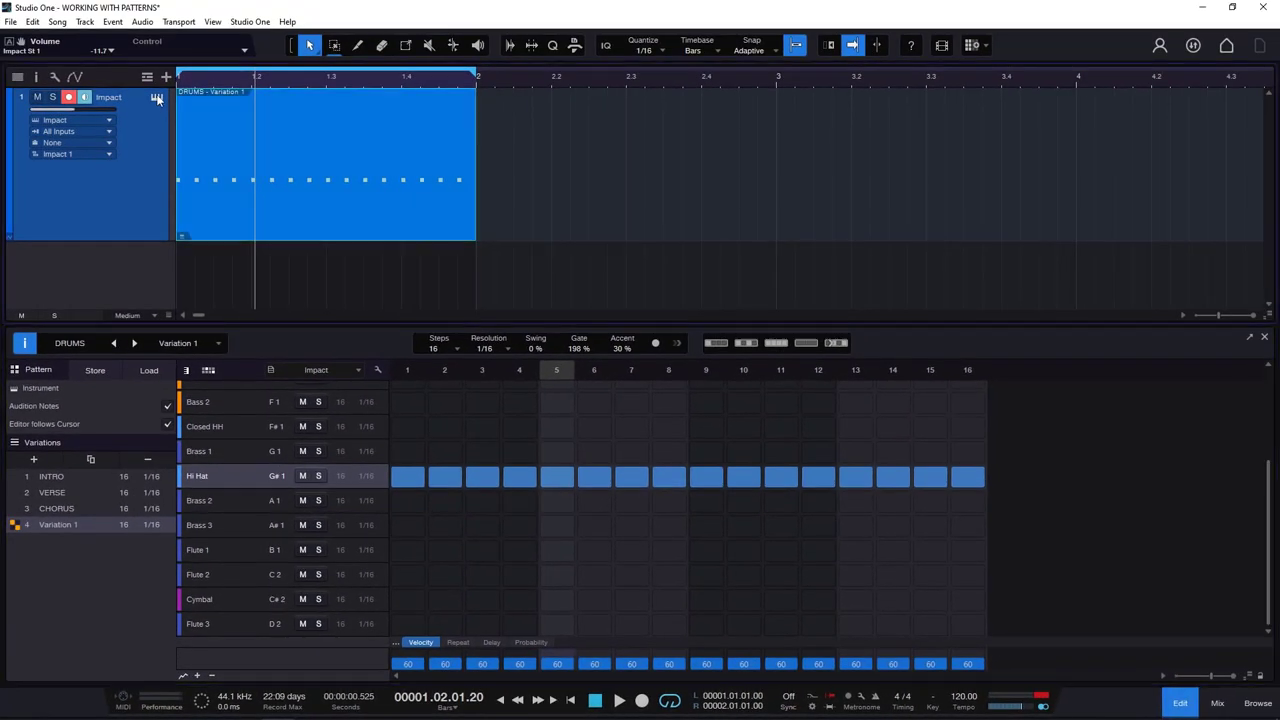
pyautogui.click(156, 97)
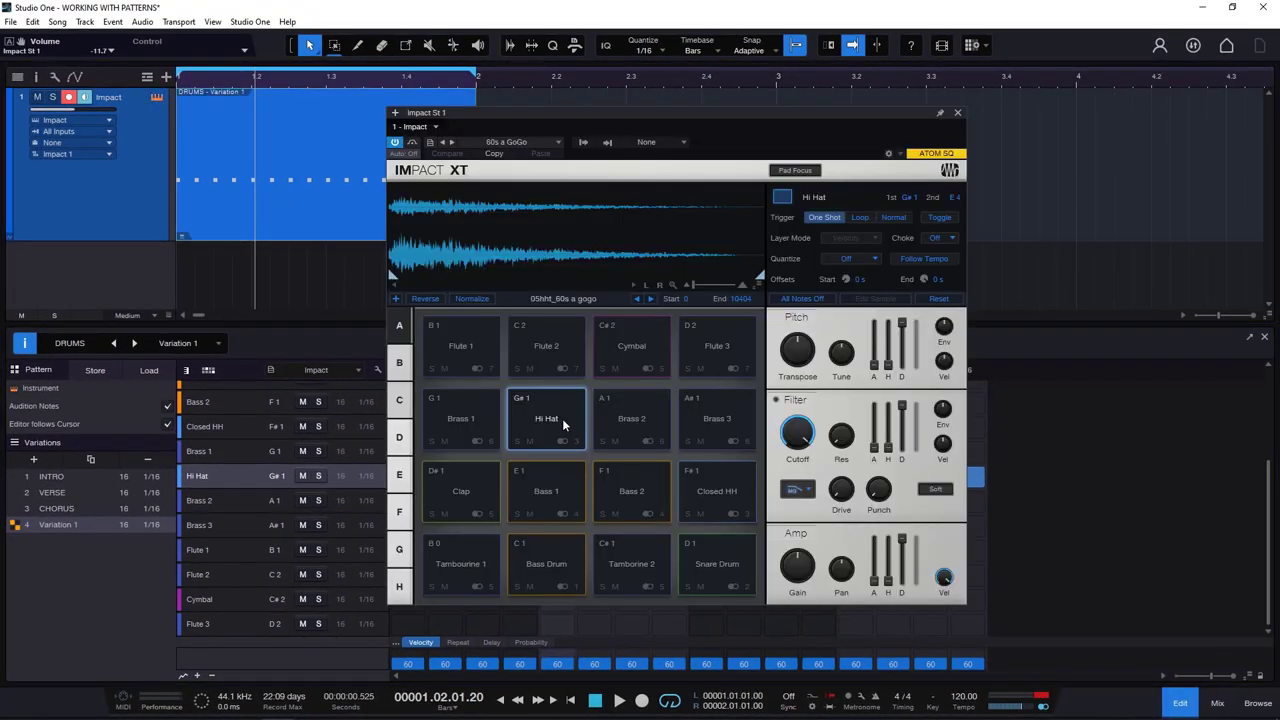
pyautogui.click(559, 420)
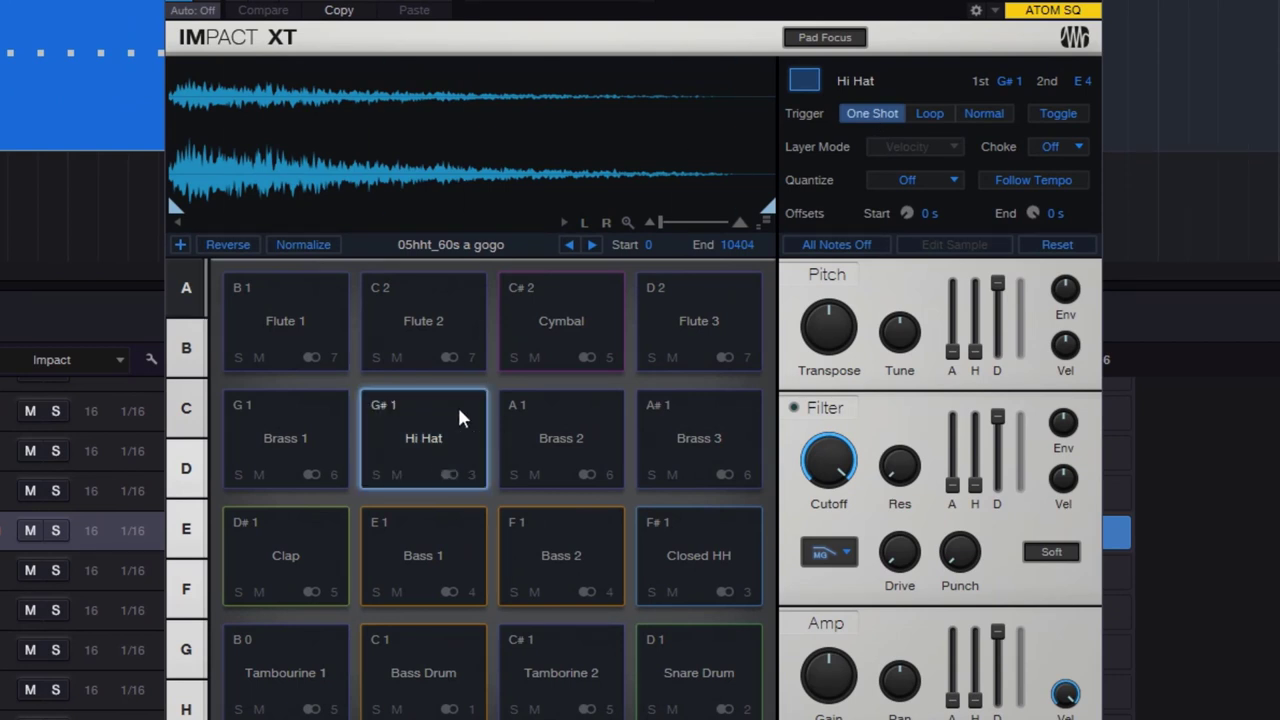
pyautogui.click(452, 442)
pyautogui.click(988, 115)
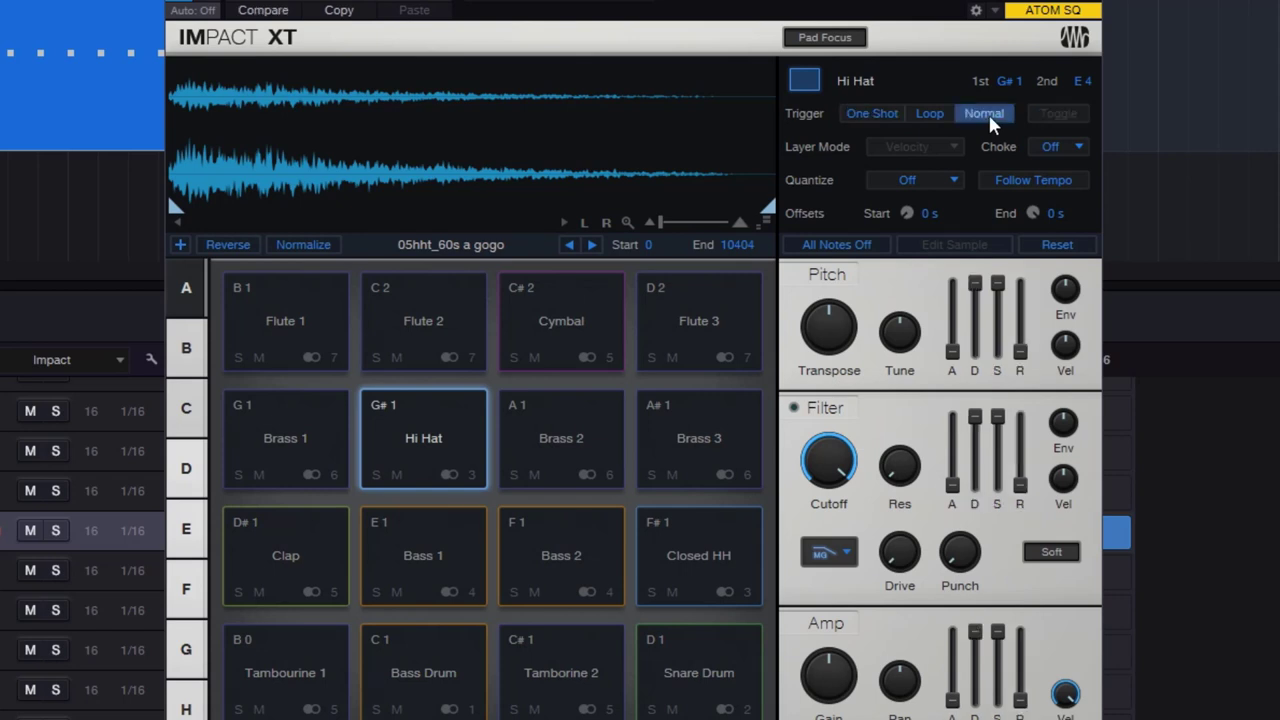
# Audition the Hi Hat pad repeatedly in Normal trigger mode and close the instrument window.
pyautogui.click(423, 445)
pyautogui.click(446, 434)
pyautogui.click(444, 438)
pyautogui.click(444, 438)
pyautogui.click(444, 438)
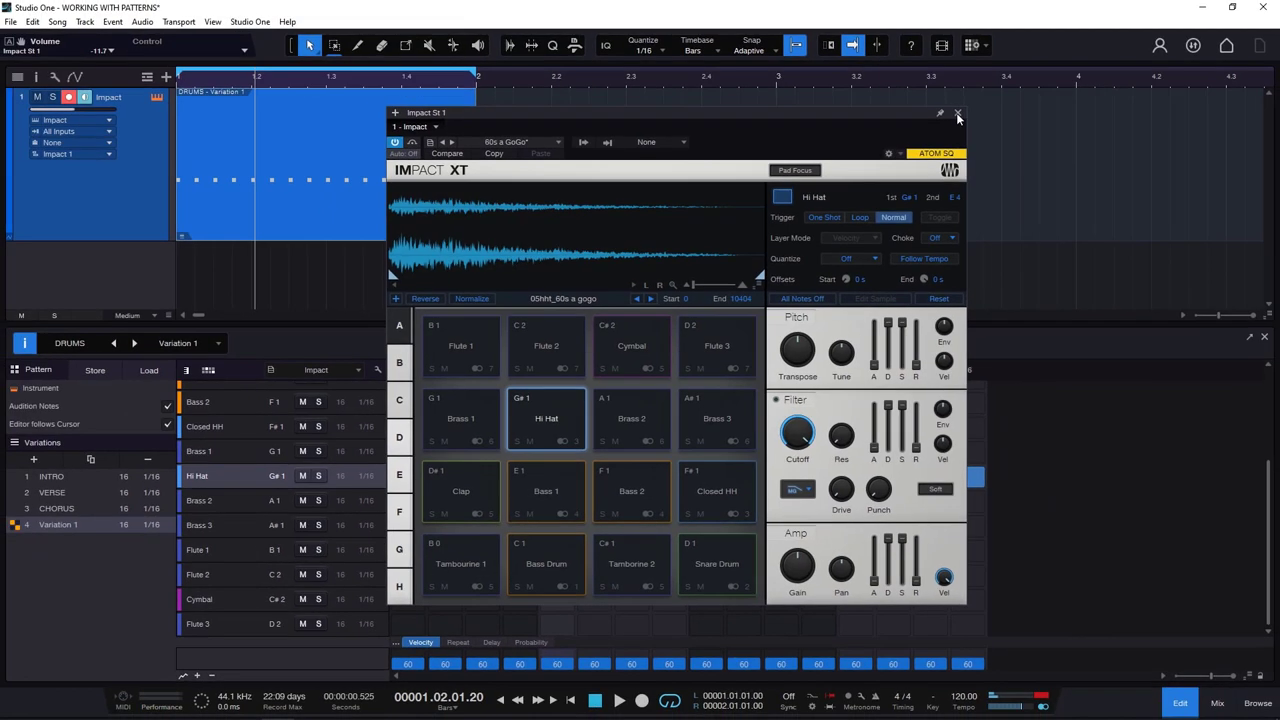
pyautogui.click(967, 100)
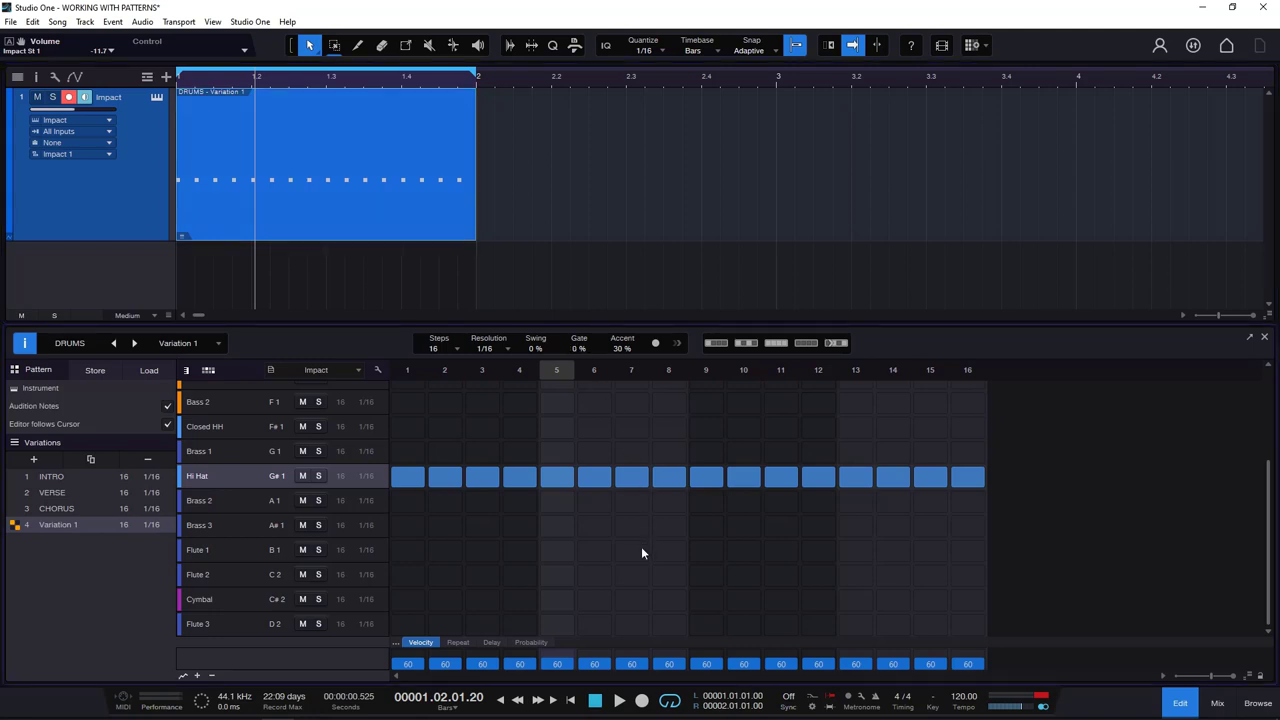
# Vary the gate through 70 % down to 8 %, play the Hi Hat pattern, and raise the gate during playback.
pyautogui.moveTo(641, 546); pyautogui.dragTo(654, 531)
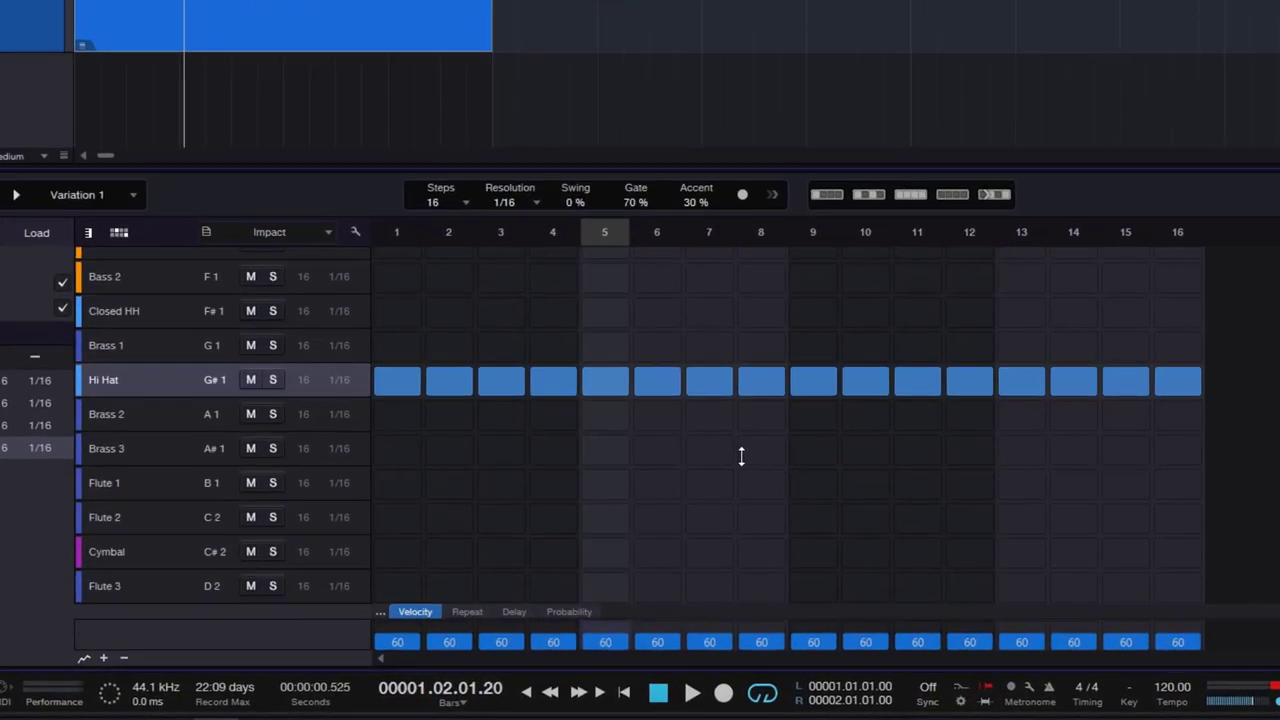
pyautogui.moveTo(741, 456); pyautogui.dragTo(786, 460)
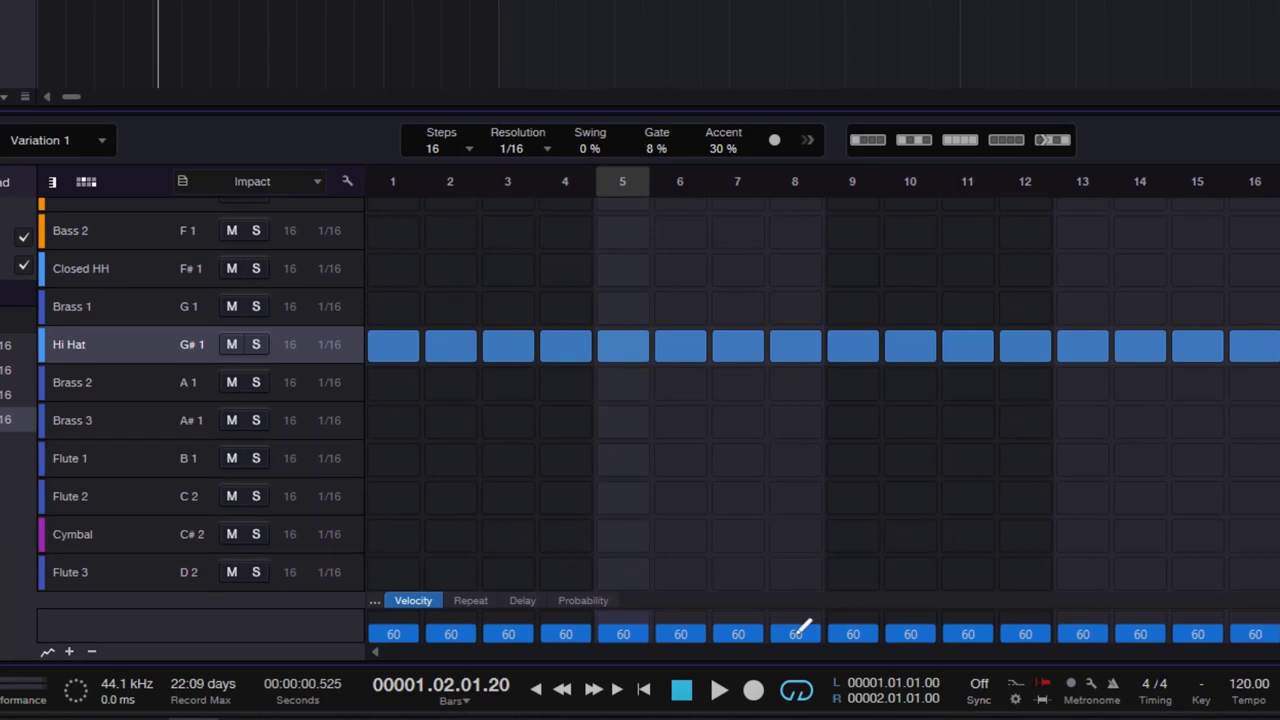
pyautogui.click(718, 690)
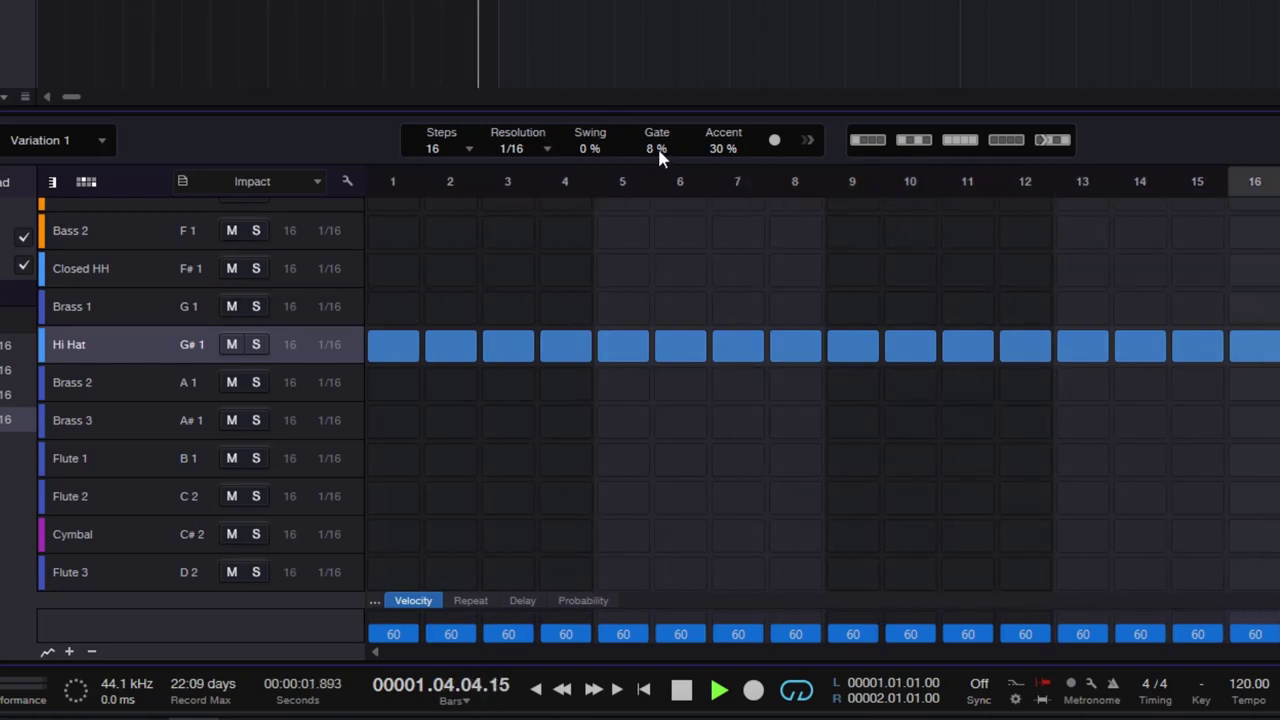
pyautogui.moveTo(663, 157); pyautogui.dragTo(679, 133)
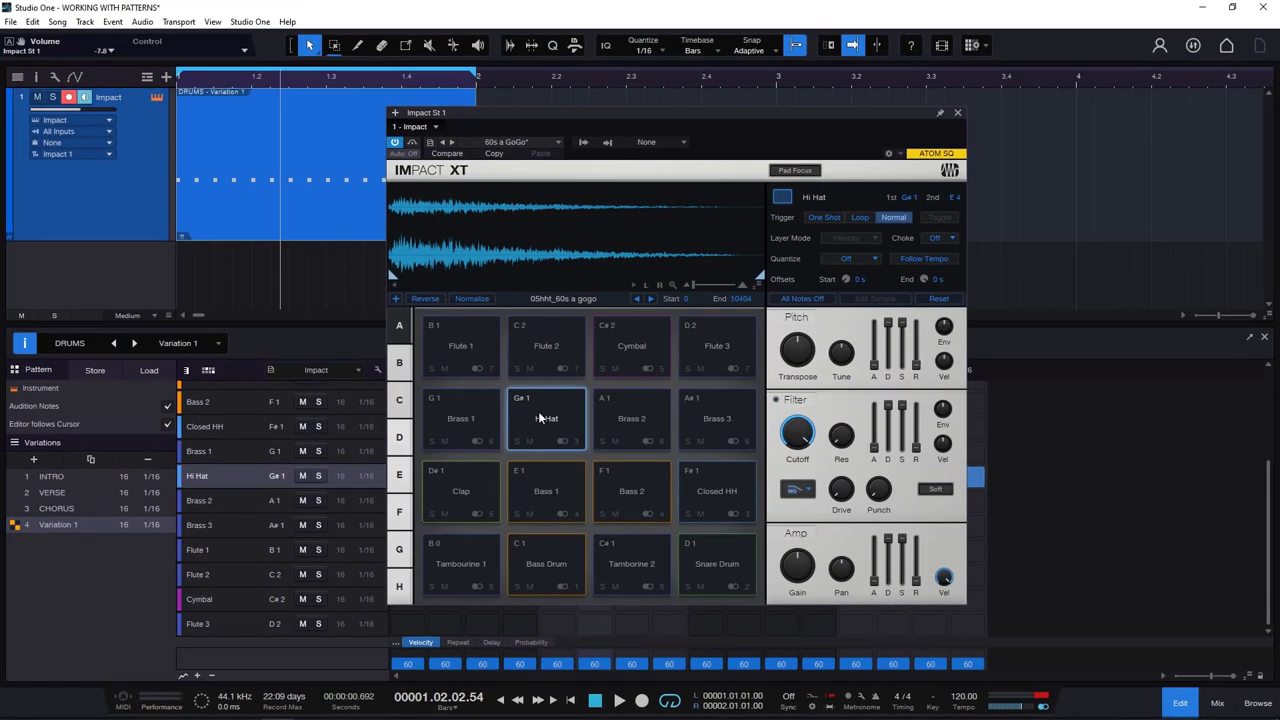
# Audition the Hi Hat pad, set its amp gain to -9.7 dB, and close the instrument window during playback.
pyautogui.click(562, 339)
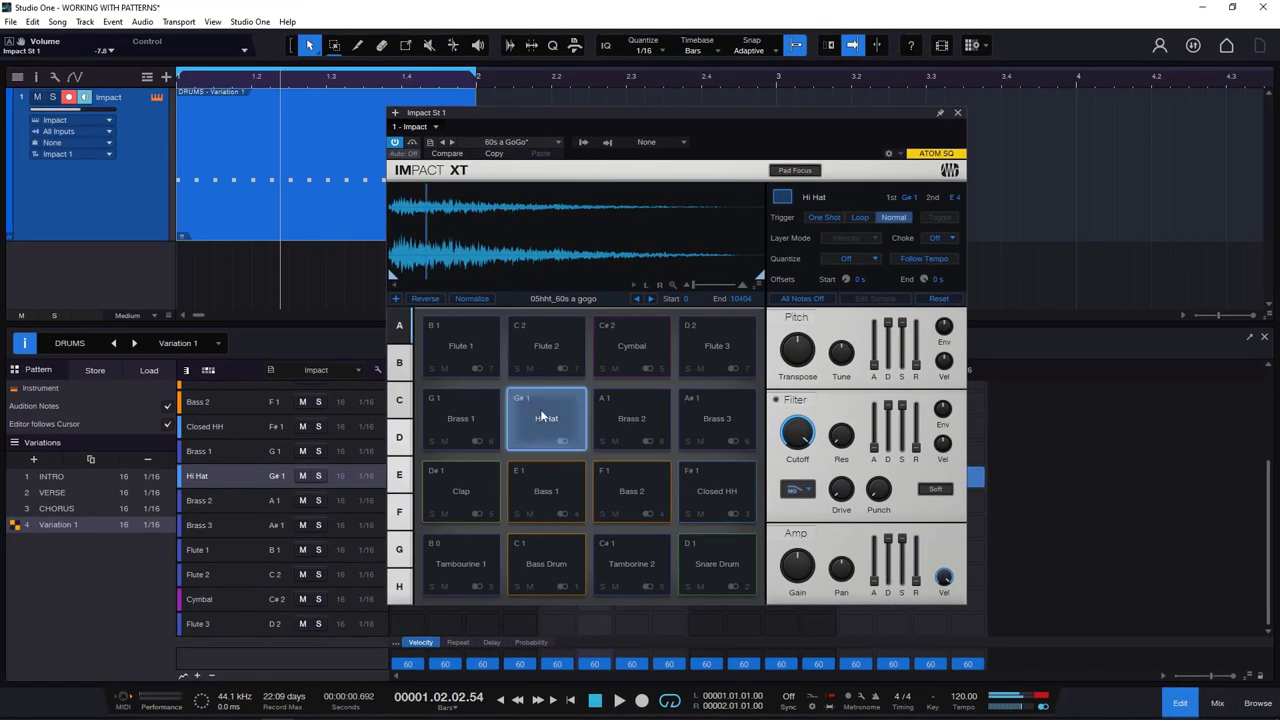
pyautogui.moveTo(810, 575); pyautogui.dragTo(810, 586)
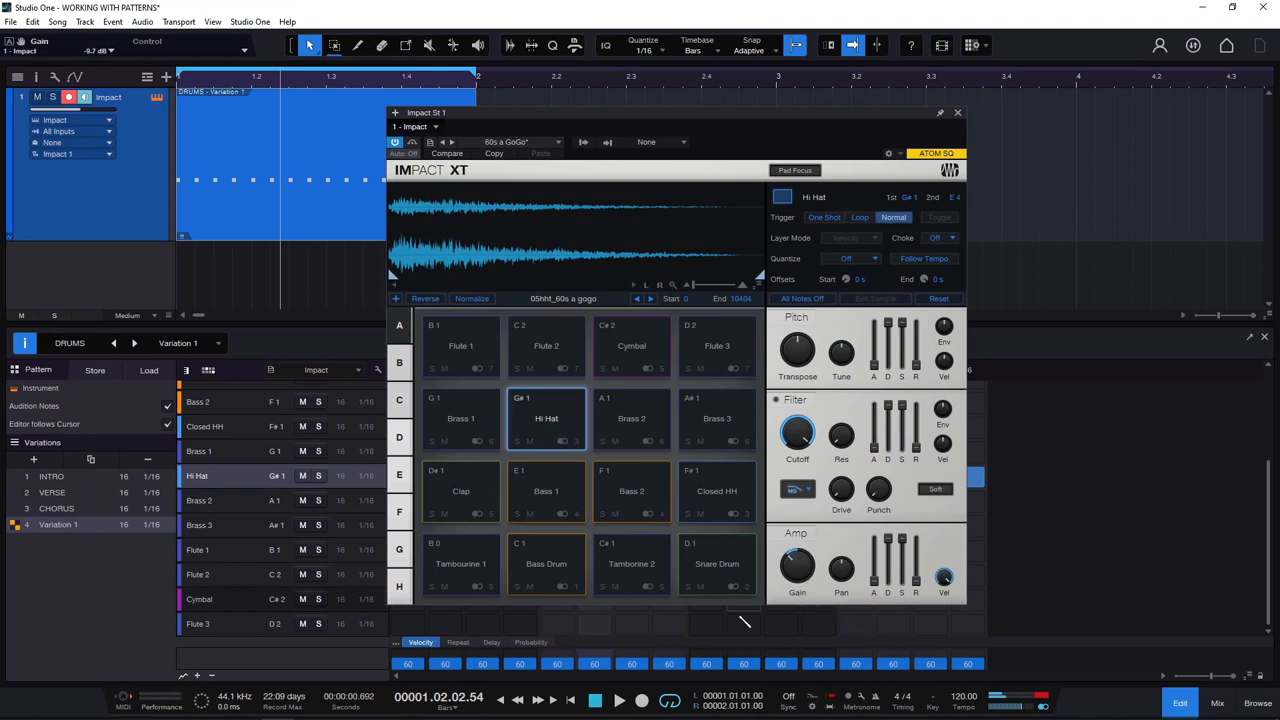
pyautogui.press('space')
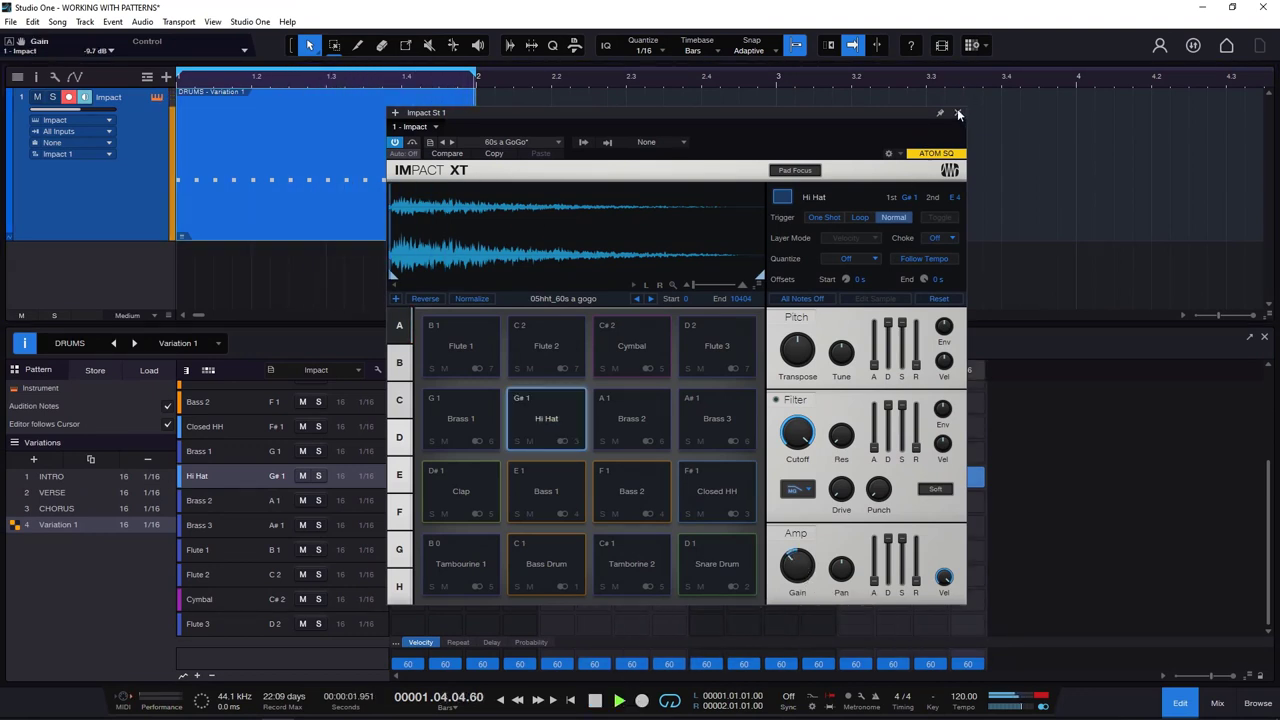
pyautogui.hotkey('ctrl', 'w')
# Raise the pattern's gate to 186 % and 198 % as a test, and set it to 100 %.
pyautogui.moveTo(577, 347); pyautogui.dragTo(594, 309)
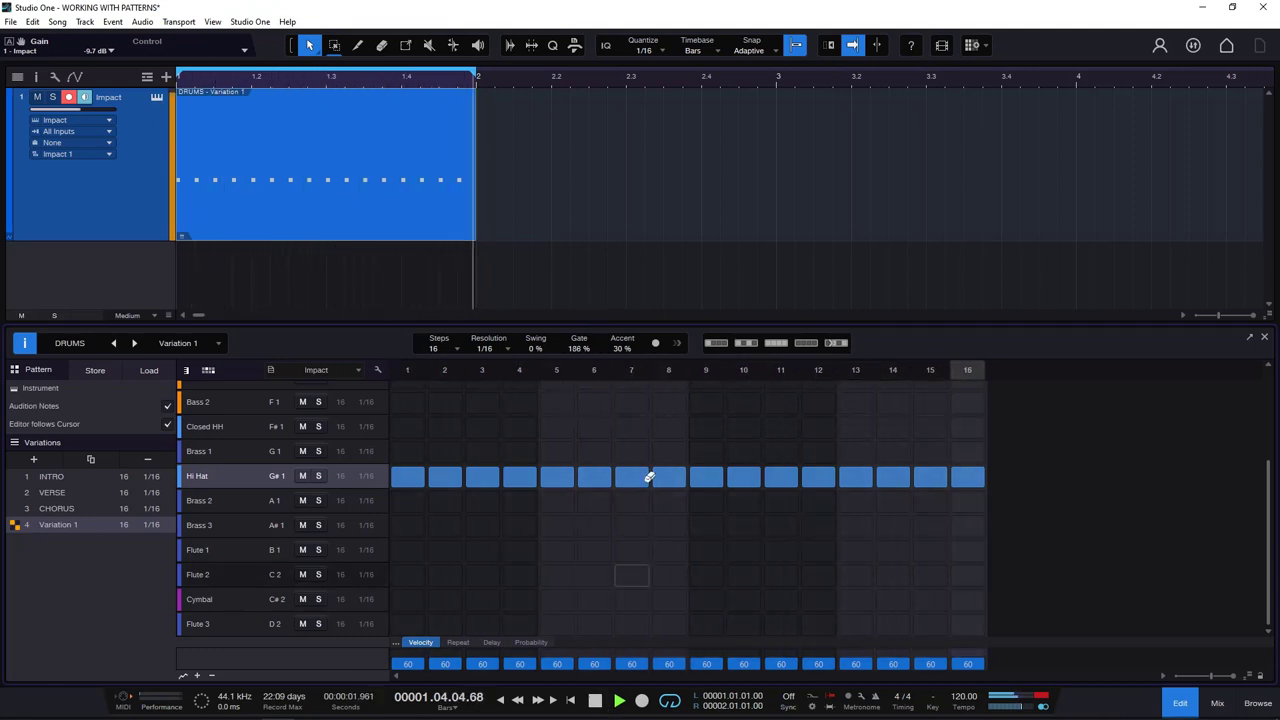
pyautogui.moveTo(580, 351); pyautogui.dragTo(599, 270)
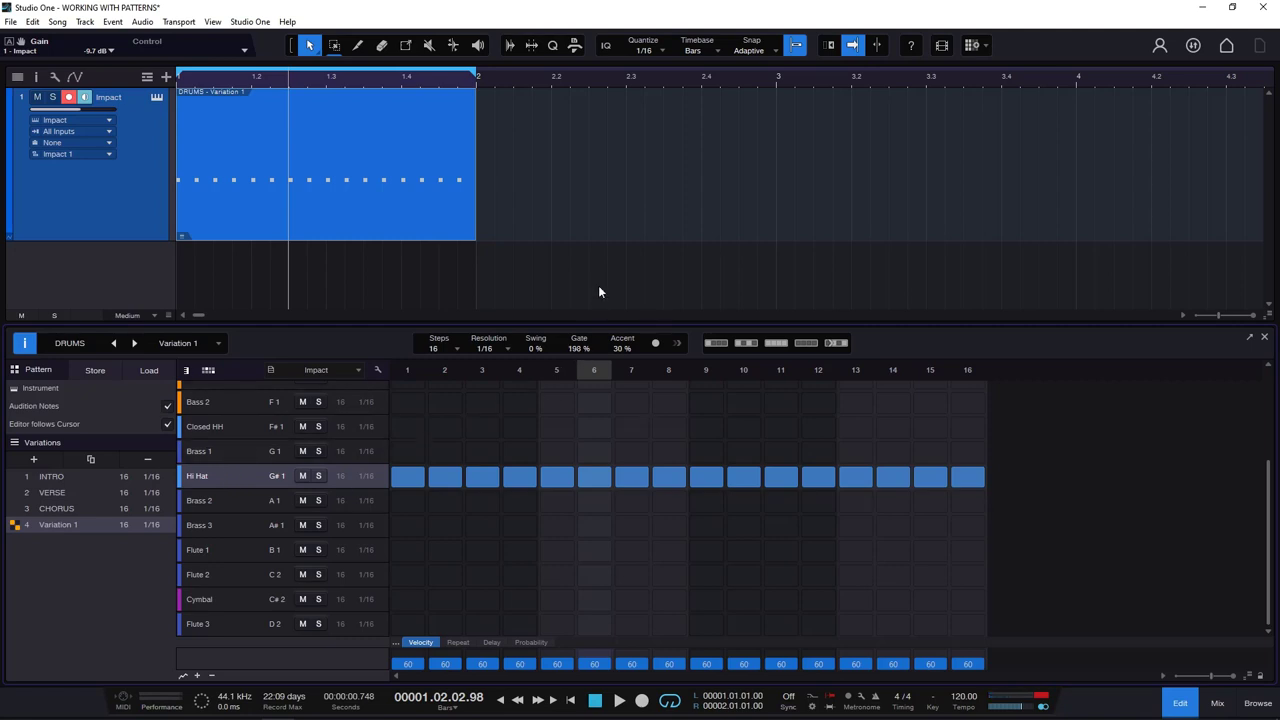
pyautogui.doubleClick(580, 348)
pyautogui.write('100')
pyautogui.press('Return')
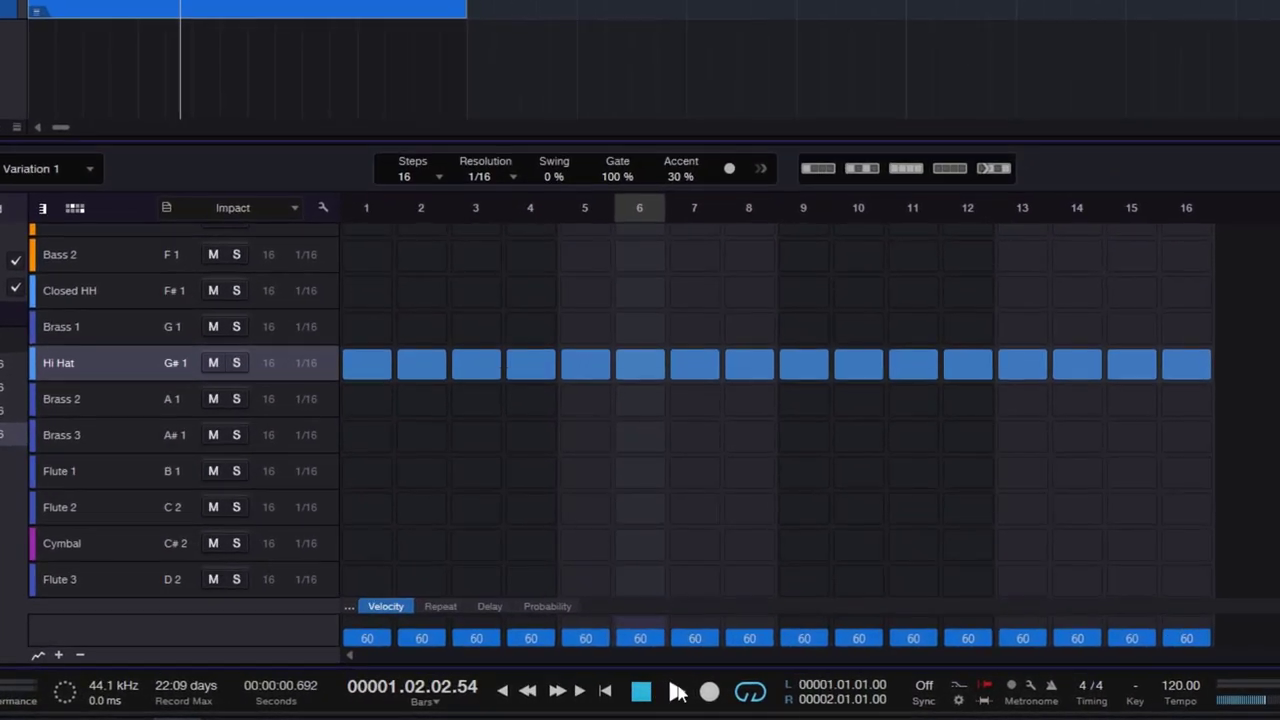
# Play the Hi Hat pattern, lower the accent to 5 %, and stop playback.
pyautogui.press('space')
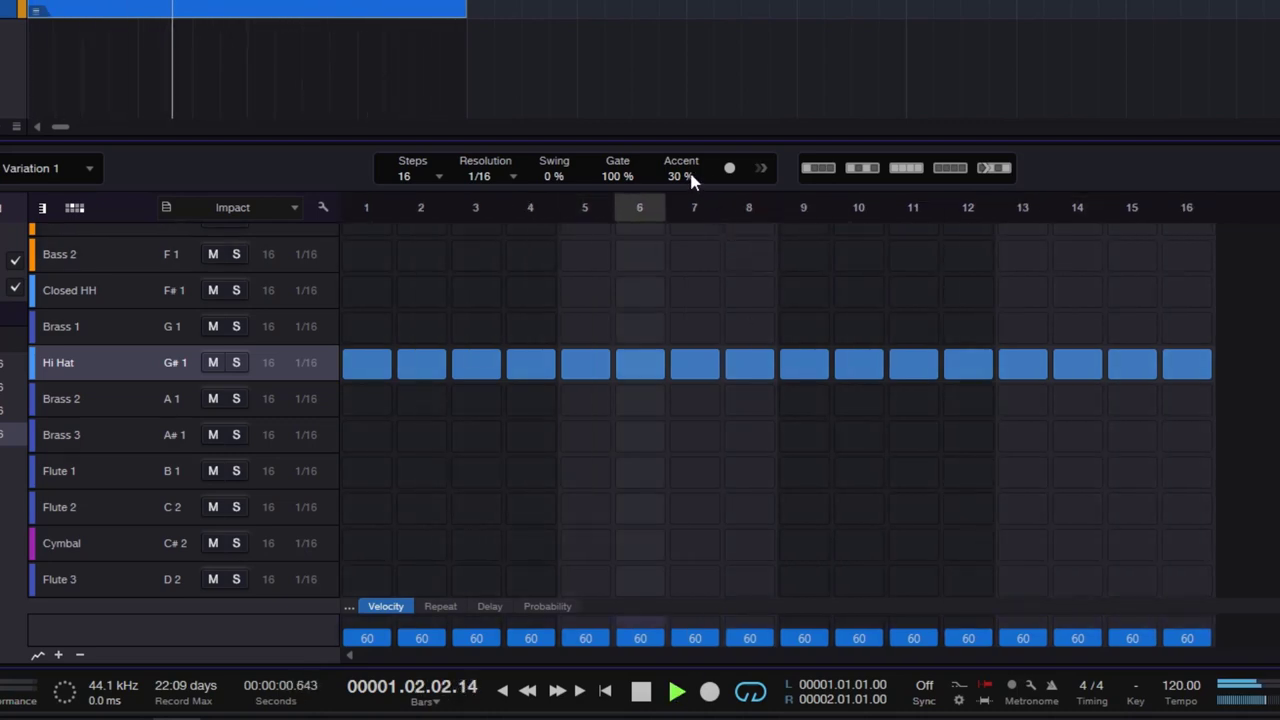
pyautogui.scroll(5, 686, 177)
pyautogui.moveTo(680, 178); pyautogui.dragTo(726, 651)
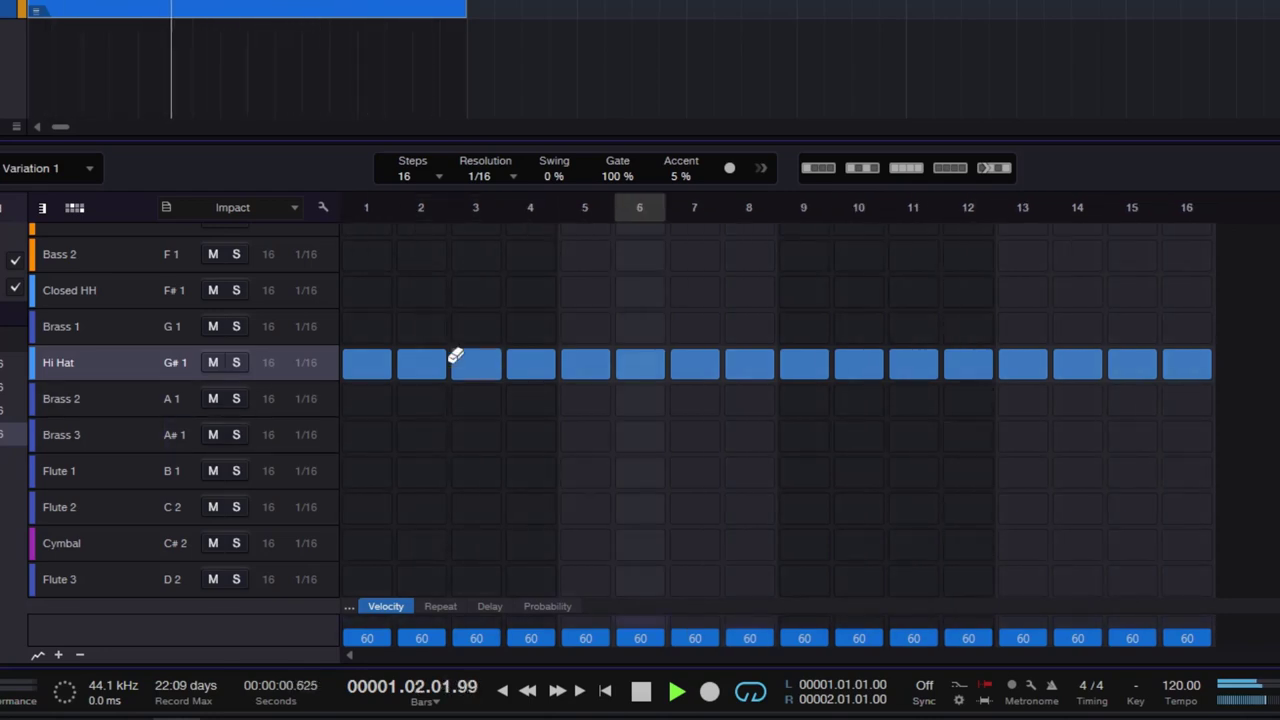
pyautogui.press('space')
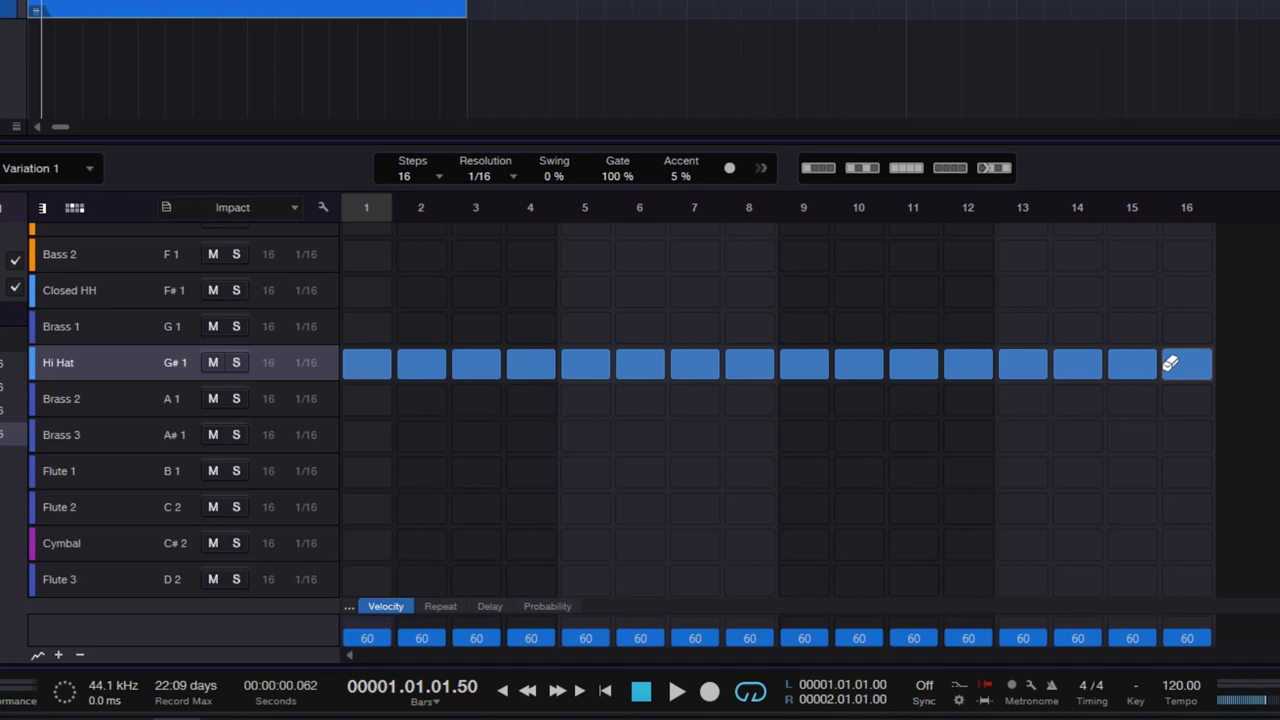
# Raise the accent to 53 % and remove the accents from Hi Hat steps 1 and 9.
pyautogui.scroll(2, 443, 377)
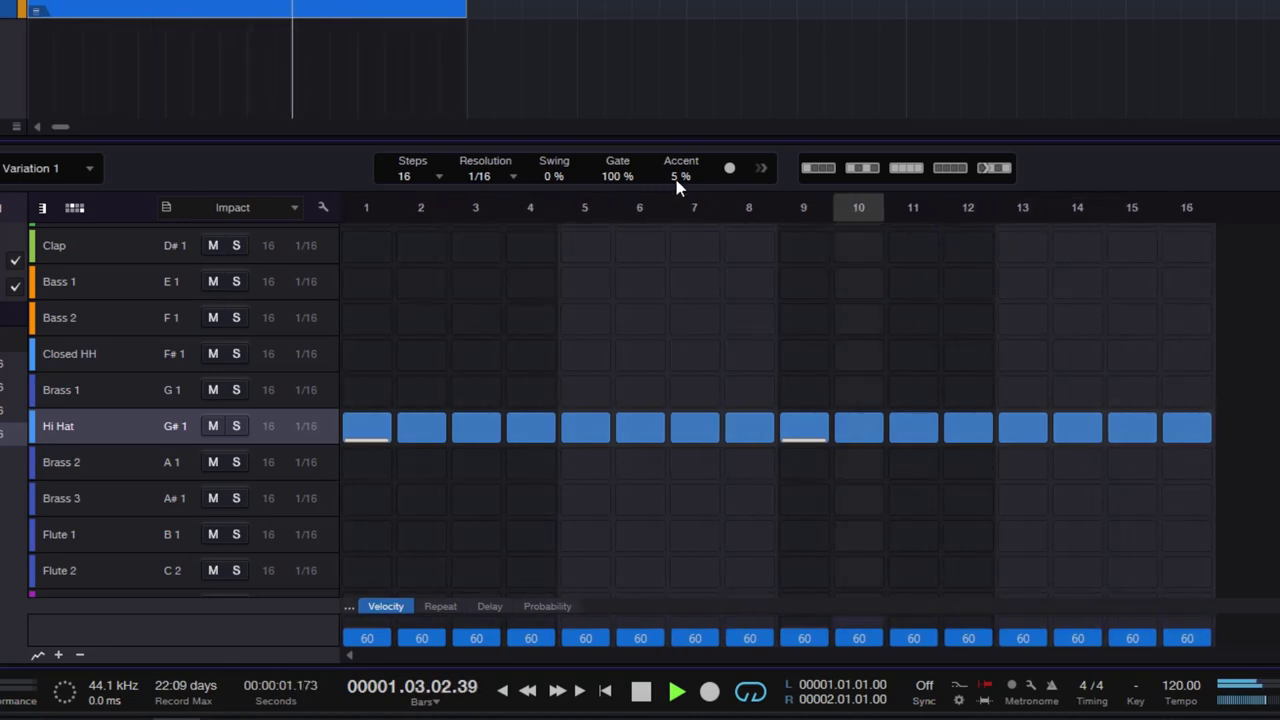
pyautogui.moveTo(678, 185); pyautogui.dragTo(683, 114)
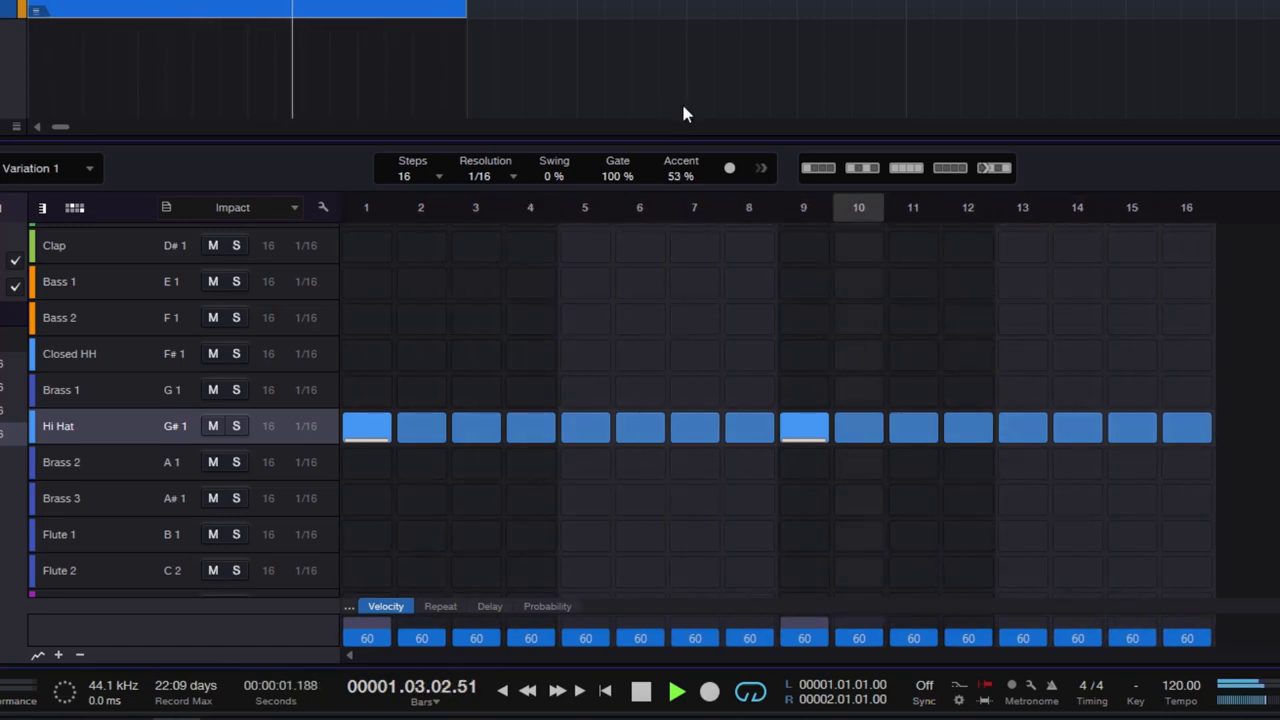
pyautogui.click(372, 430)
pyautogui.click(803, 432)
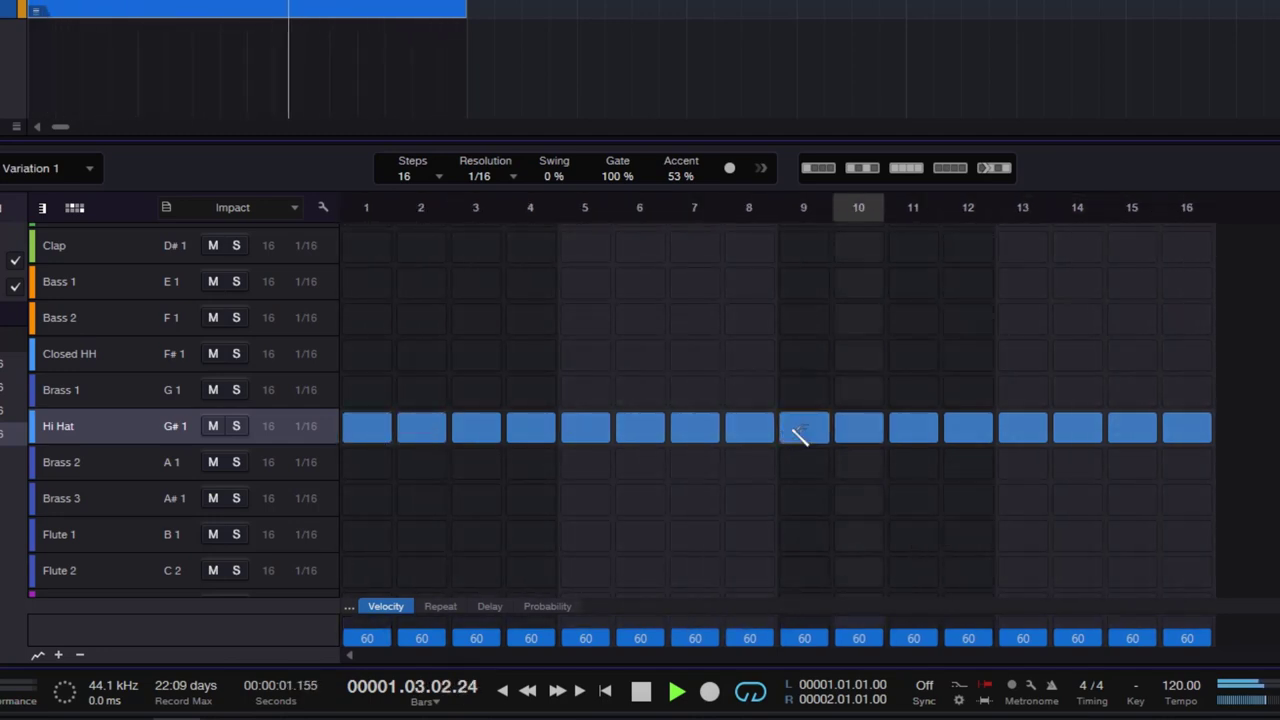
# Accent Hi Hat steps 1, 5, 7, 8, 9 and 14 while the pattern plays.
pyautogui.click(375, 432)
pyautogui.click(598, 434)
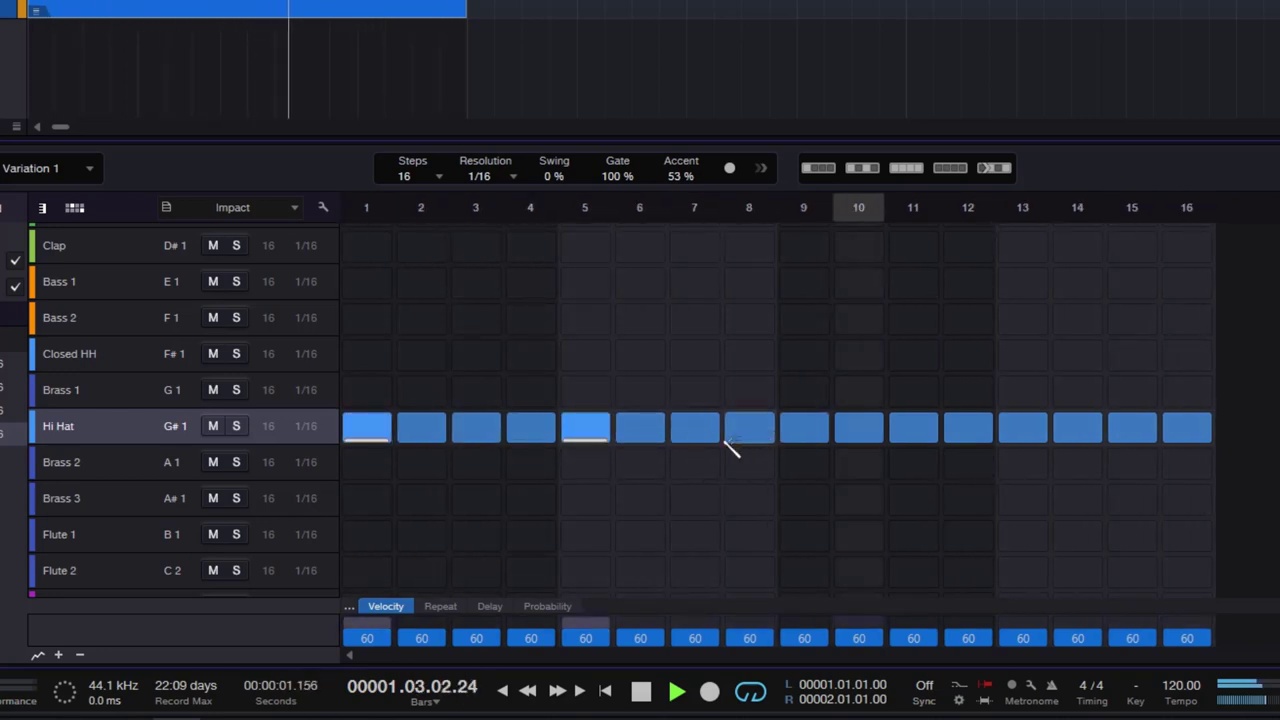
pyautogui.click(712, 432)
pyautogui.click(740, 432)
pyautogui.click(810, 432)
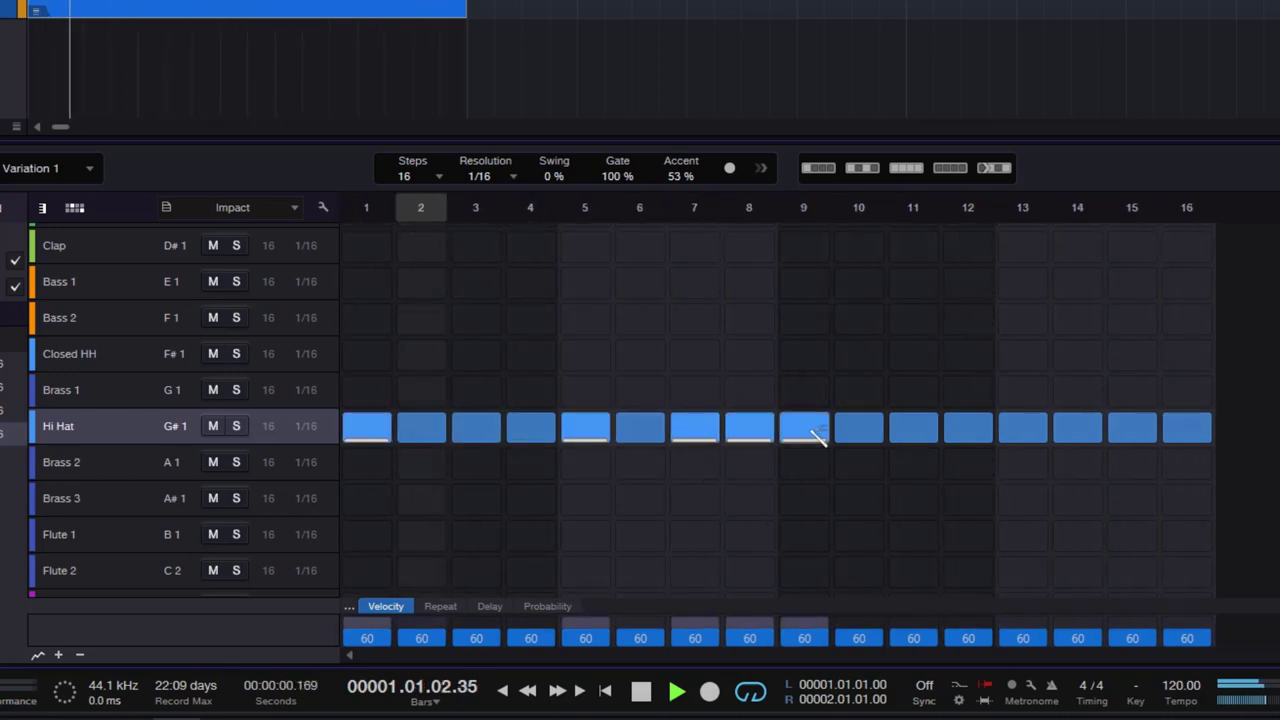
pyautogui.click(1086, 438)
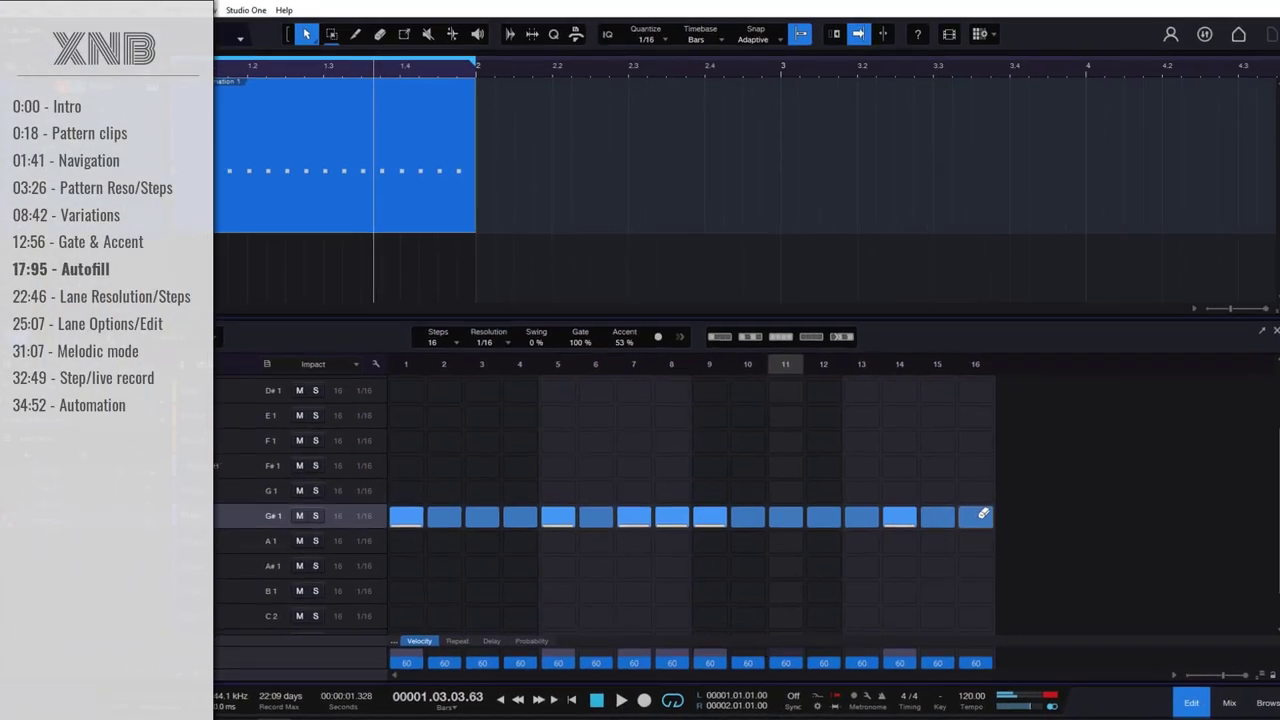
# Erase all steps from the Hi Hat row and the Tamborine 2 row.
pyautogui.moveTo(1140, 451); pyautogui.dragTo(282, 470)
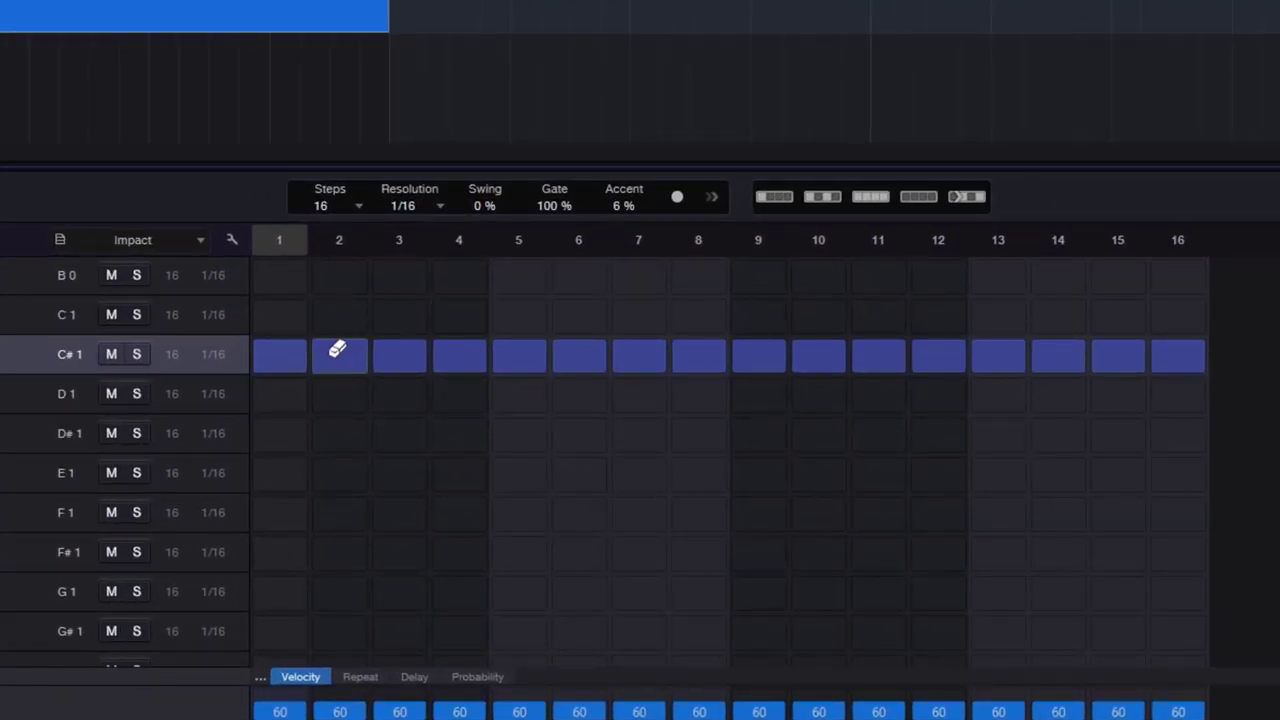
pyautogui.moveTo(337, 349); pyautogui.dragTo(1228, 350)
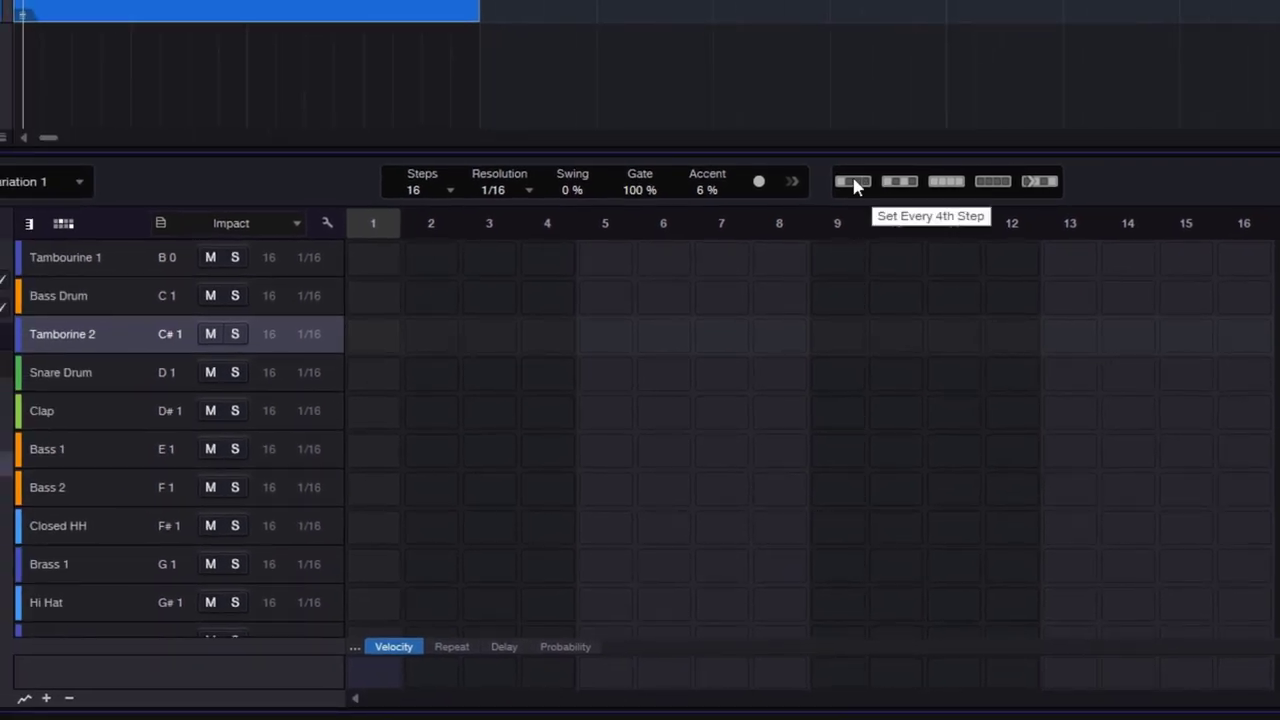
# Autofill every 4th step of the Bass Drum row and erase steps 1, 5, 9 and 13 individually.
pyautogui.click(82, 300)
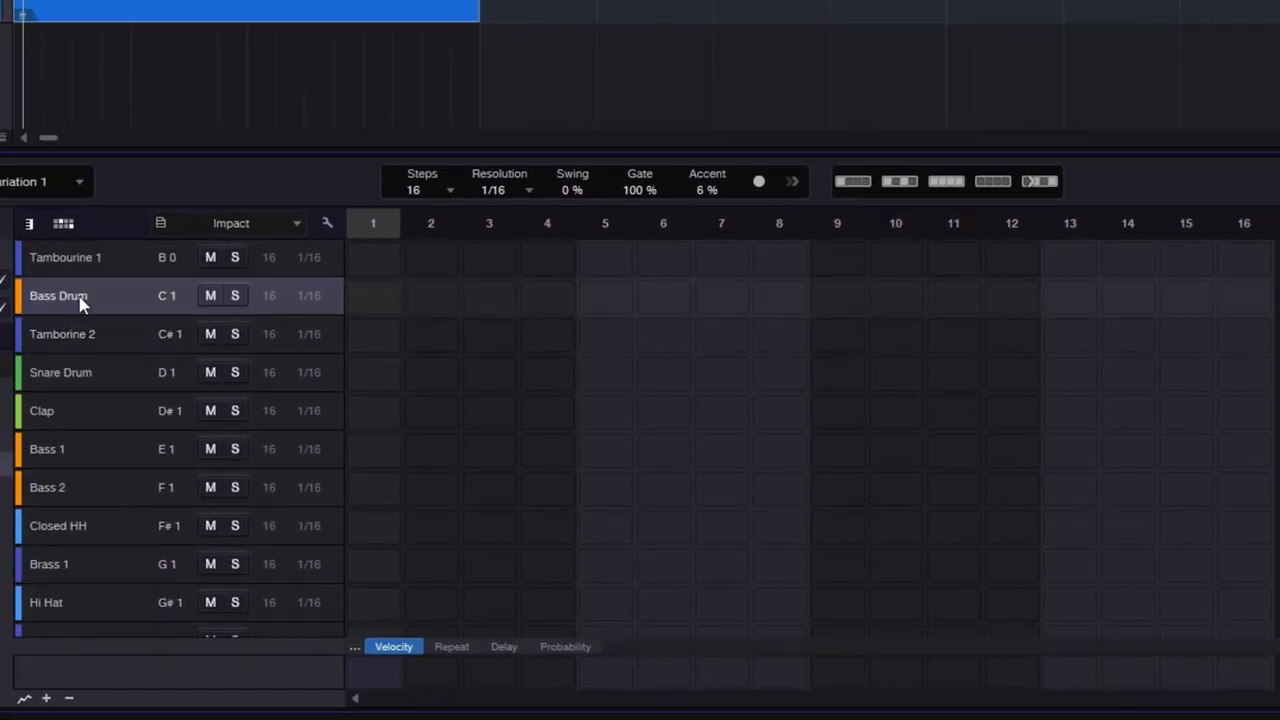
pyautogui.click(853, 182)
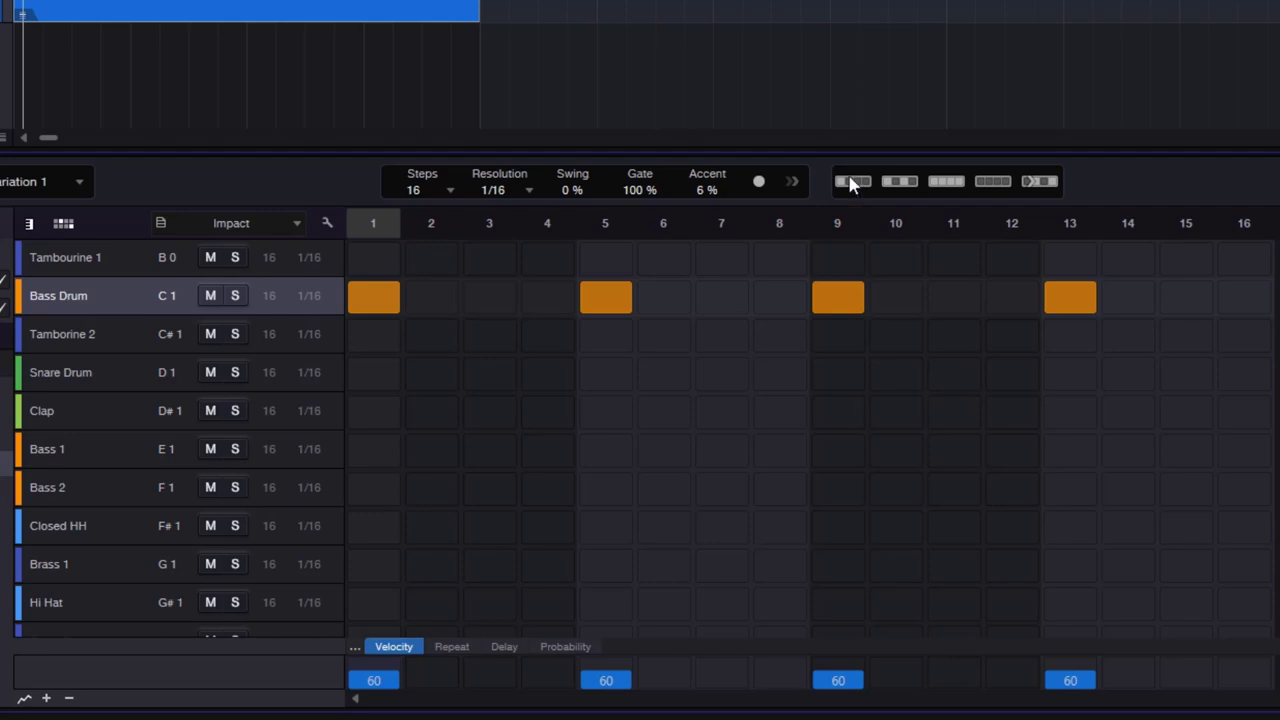
pyautogui.click(378, 297)
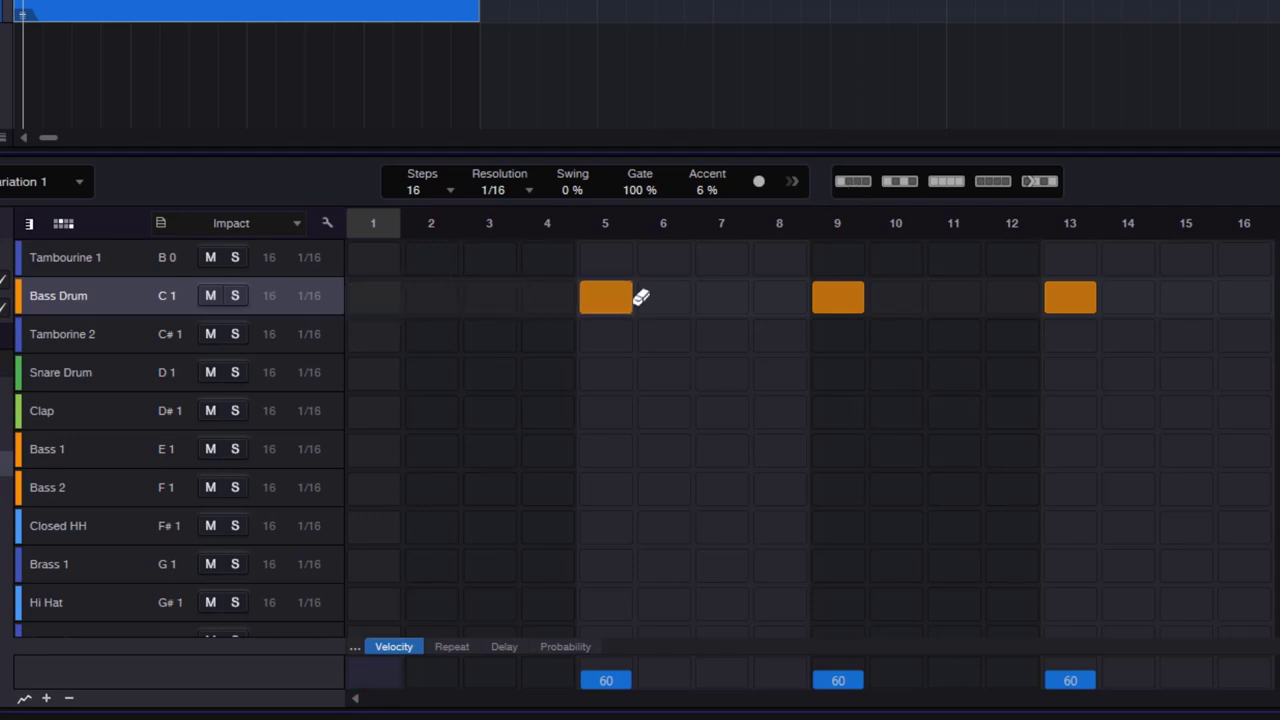
pyautogui.click(645, 296)
pyautogui.moveTo(630, 296); pyautogui.dragTo(666, 306)
pyautogui.click(848, 294)
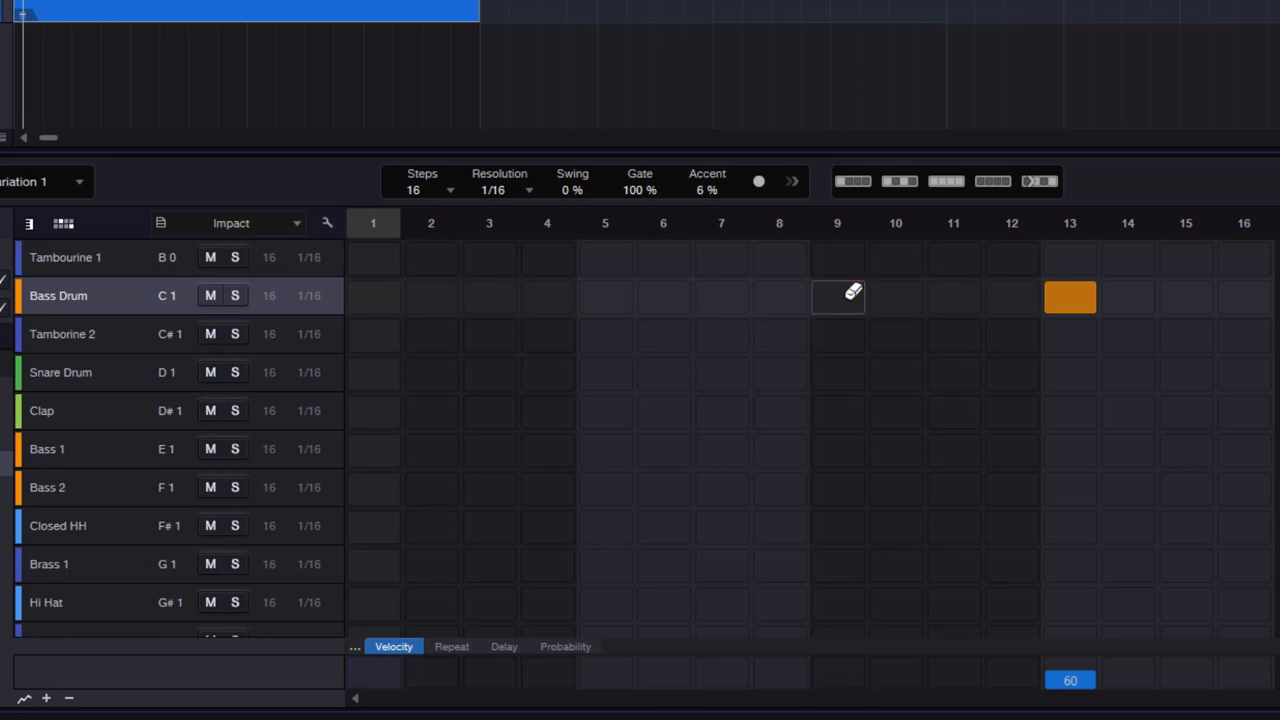
pyautogui.click(1073, 296)
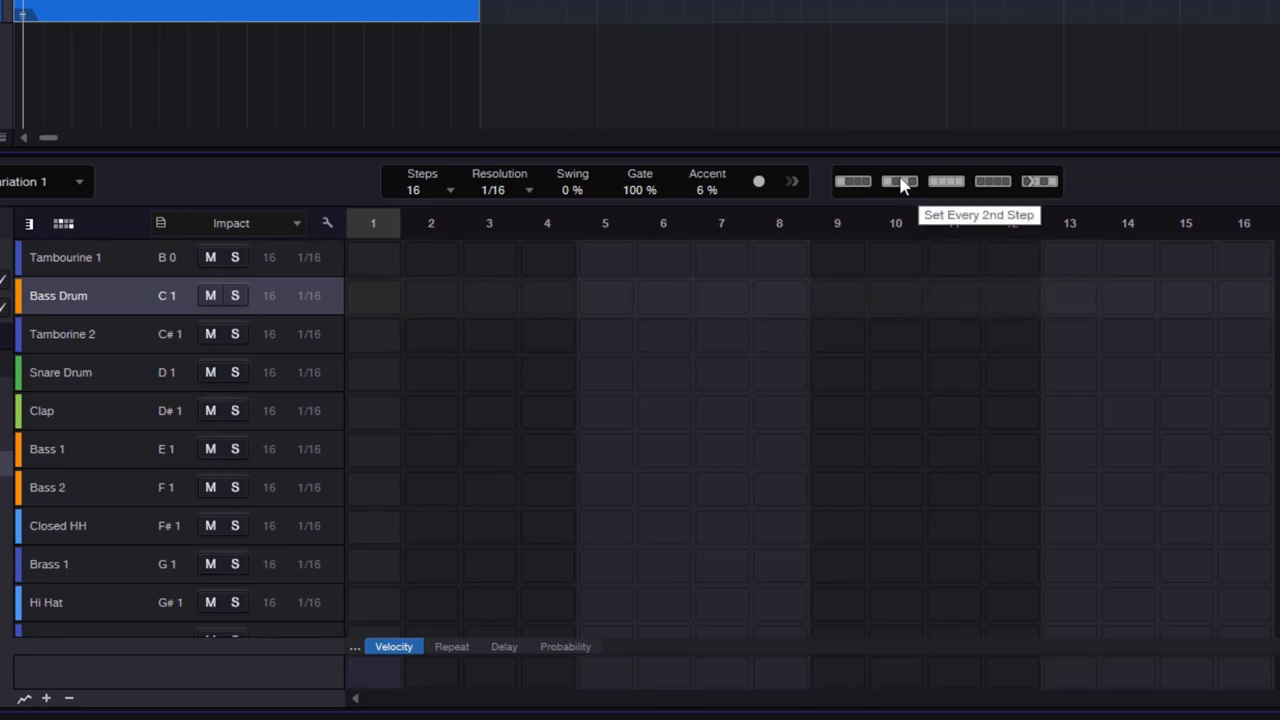
# Autofill every 2nd step and all 16 steps of the Bass Drum row, and clear the row.
pyautogui.click(900, 182)
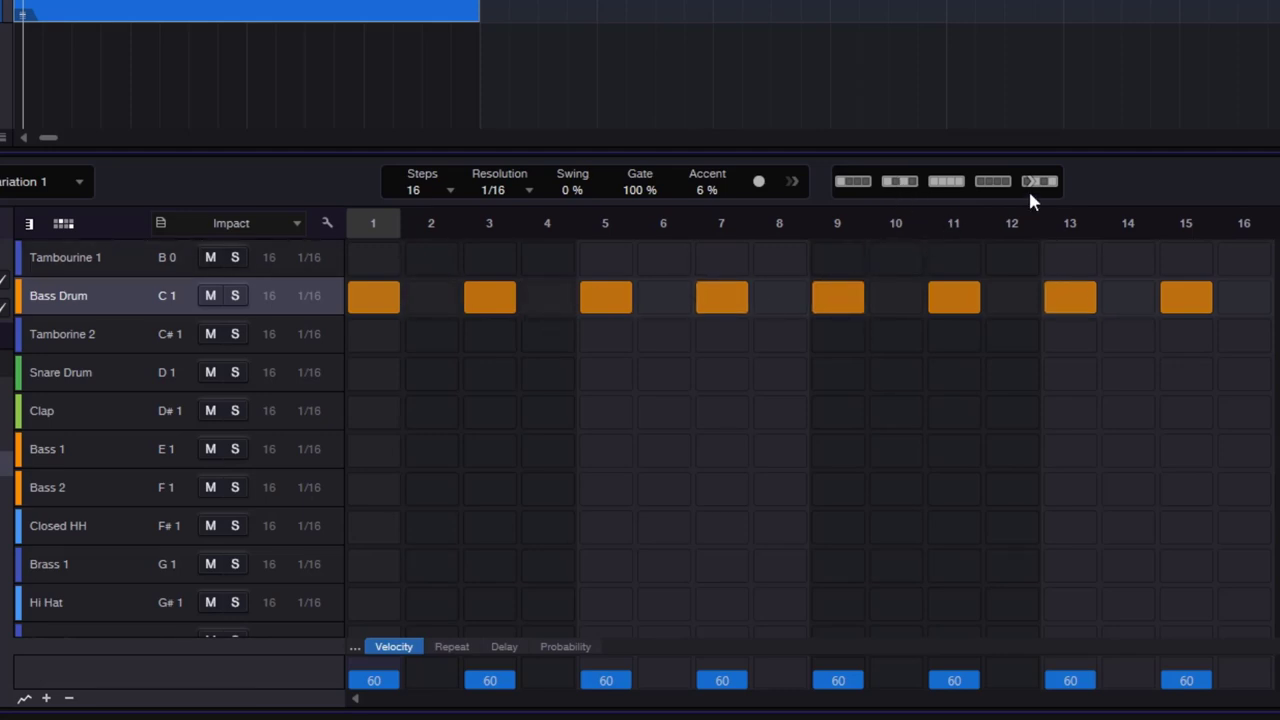
pyautogui.click(947, 182)
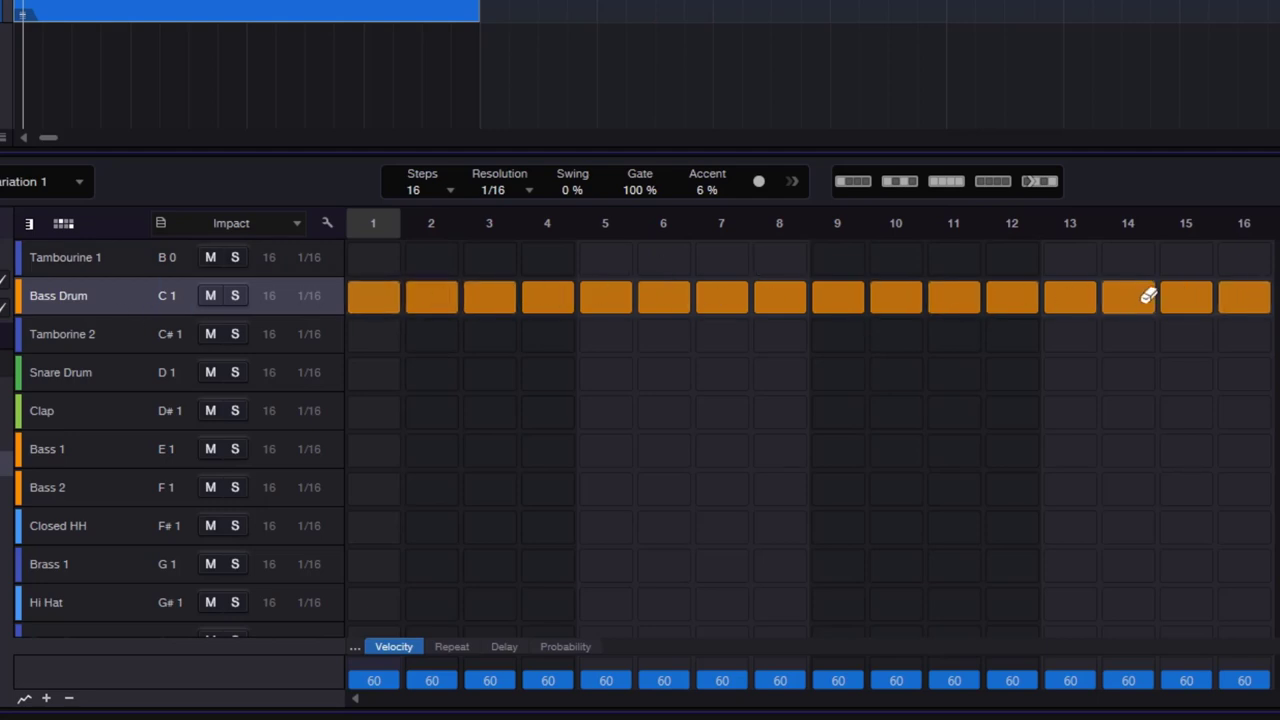
pyautogui.click(995, 183)
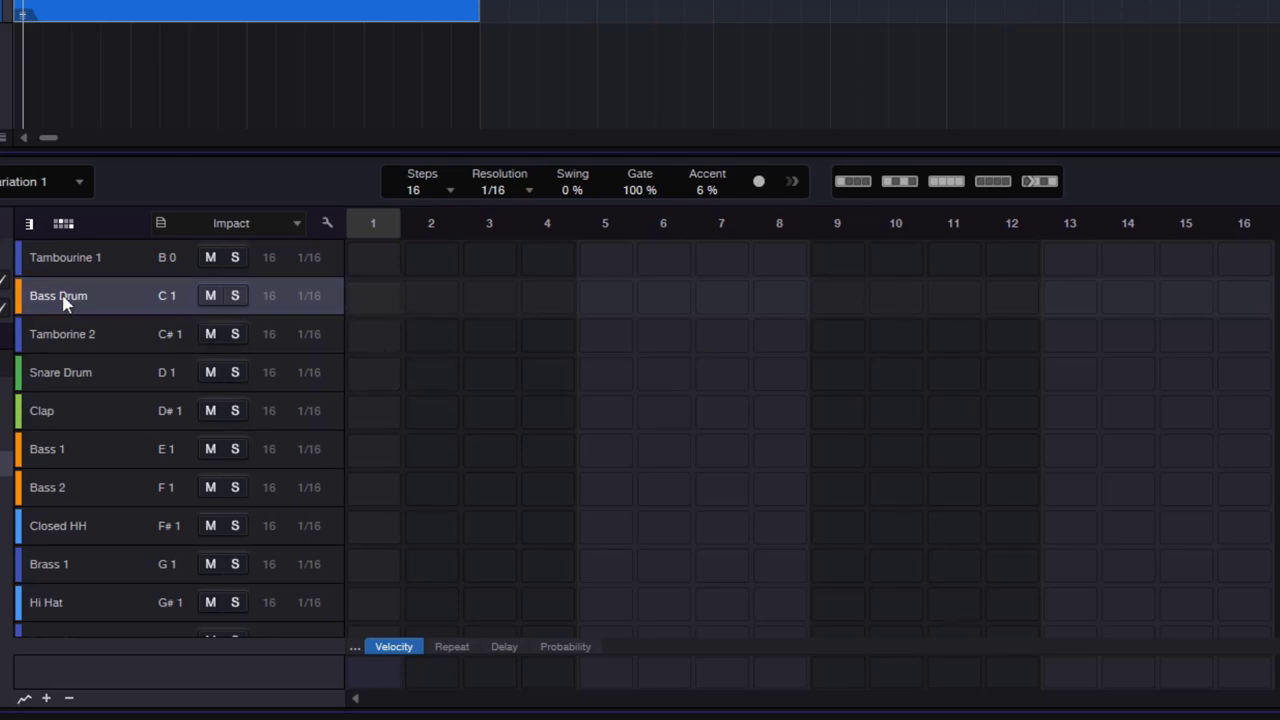
# Autofill every 4th step of the Bass Drum row and add Clap steps 3, 5 and 6.
pyautogui.click(855, 182)
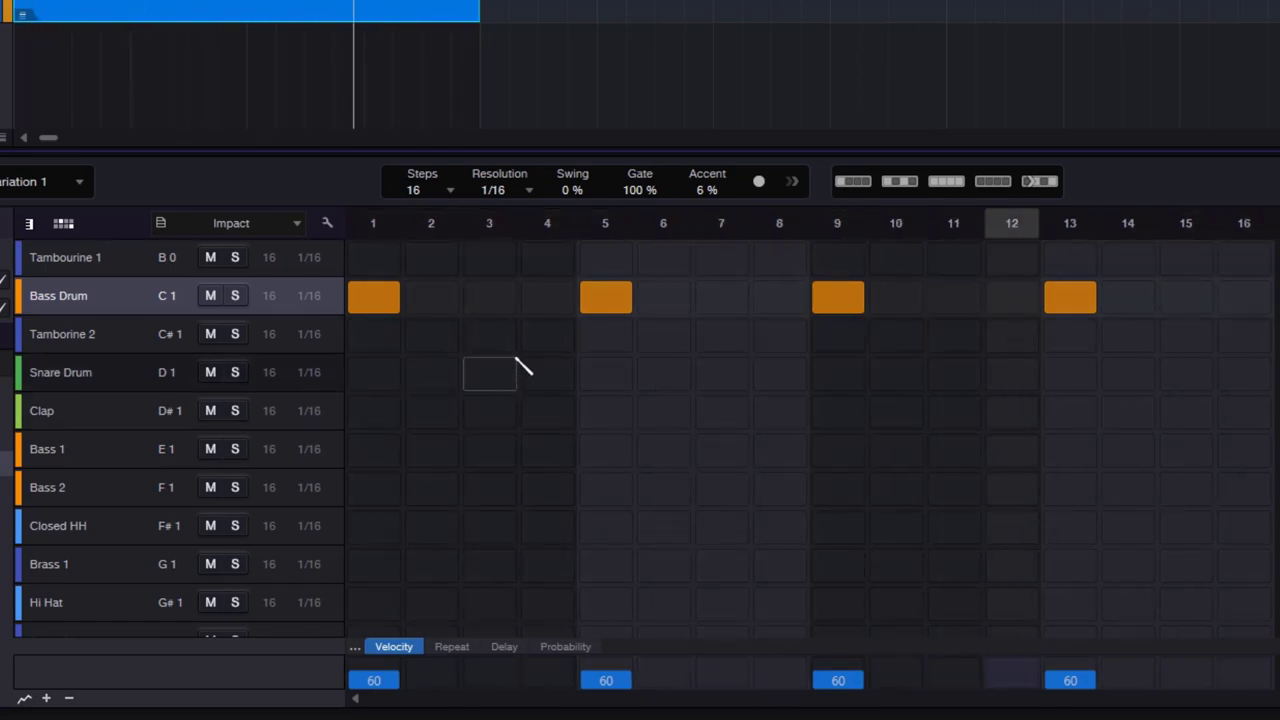
pyautogui.click(77, 418)
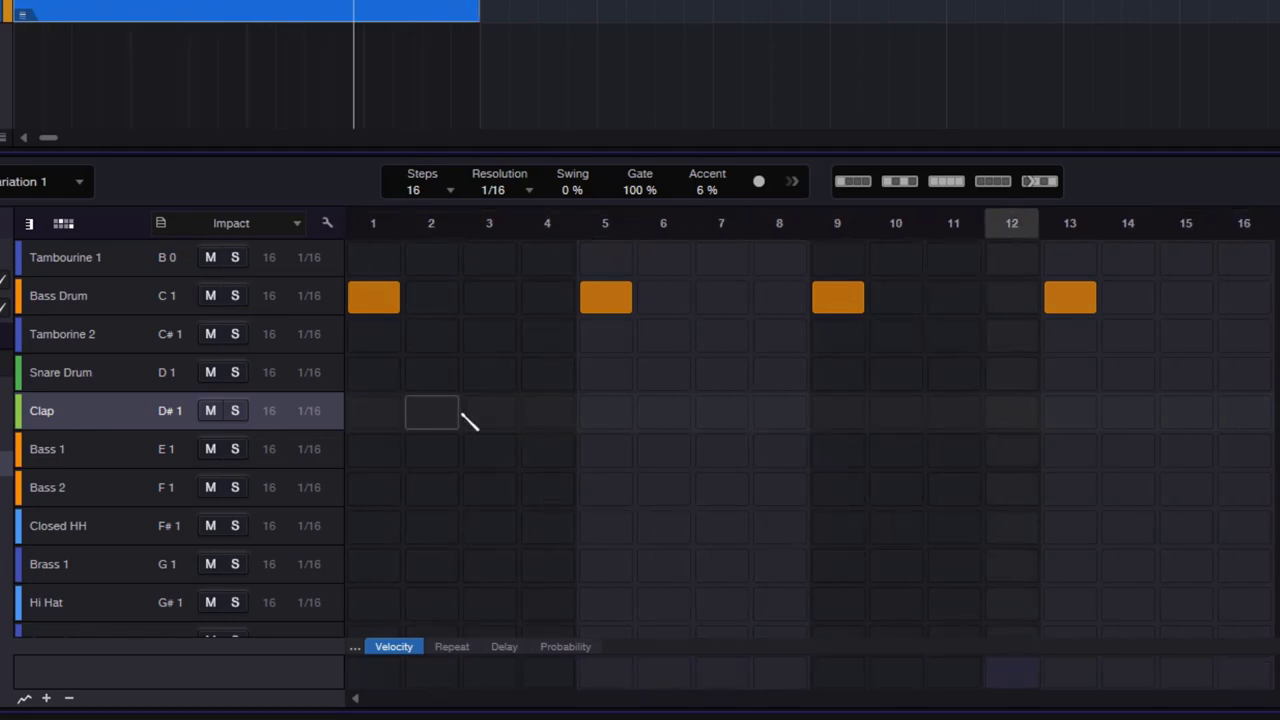
pyautogui.click(489, 412)
pyautogui.click(605, 412)
pyautogui.click(663, 412)
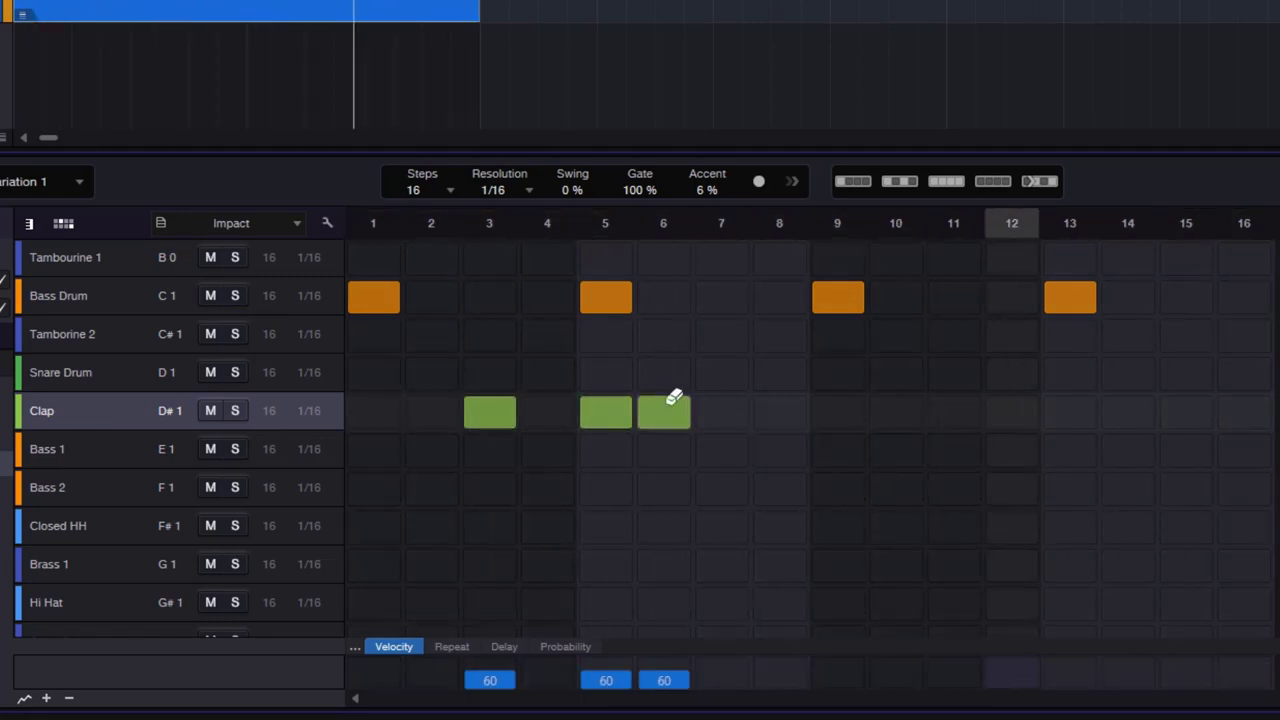
pyautogui.moveTo(495, 408); pyautogui.dragTo(666, 406)
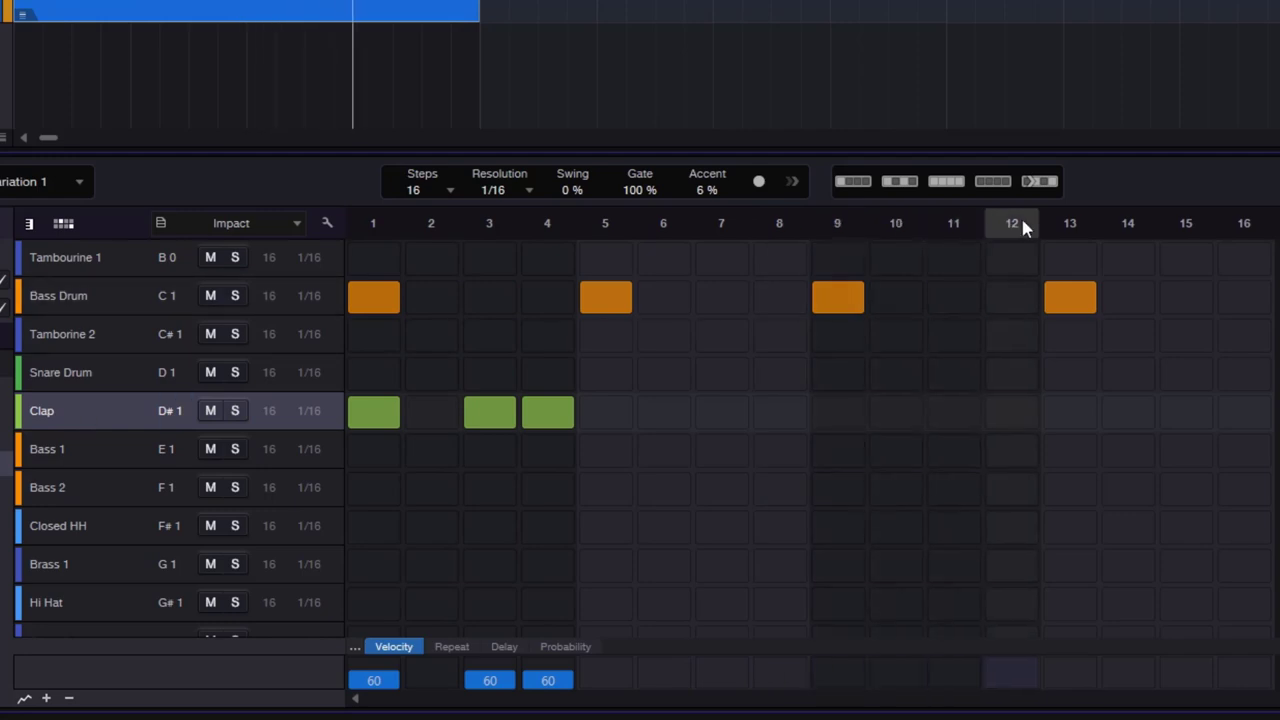
# Shift the Clap lane repeatedly, wrapping past step 16, until its three hits land on steps 4, 6 and 7.
pyautogui.click(1046, 186)
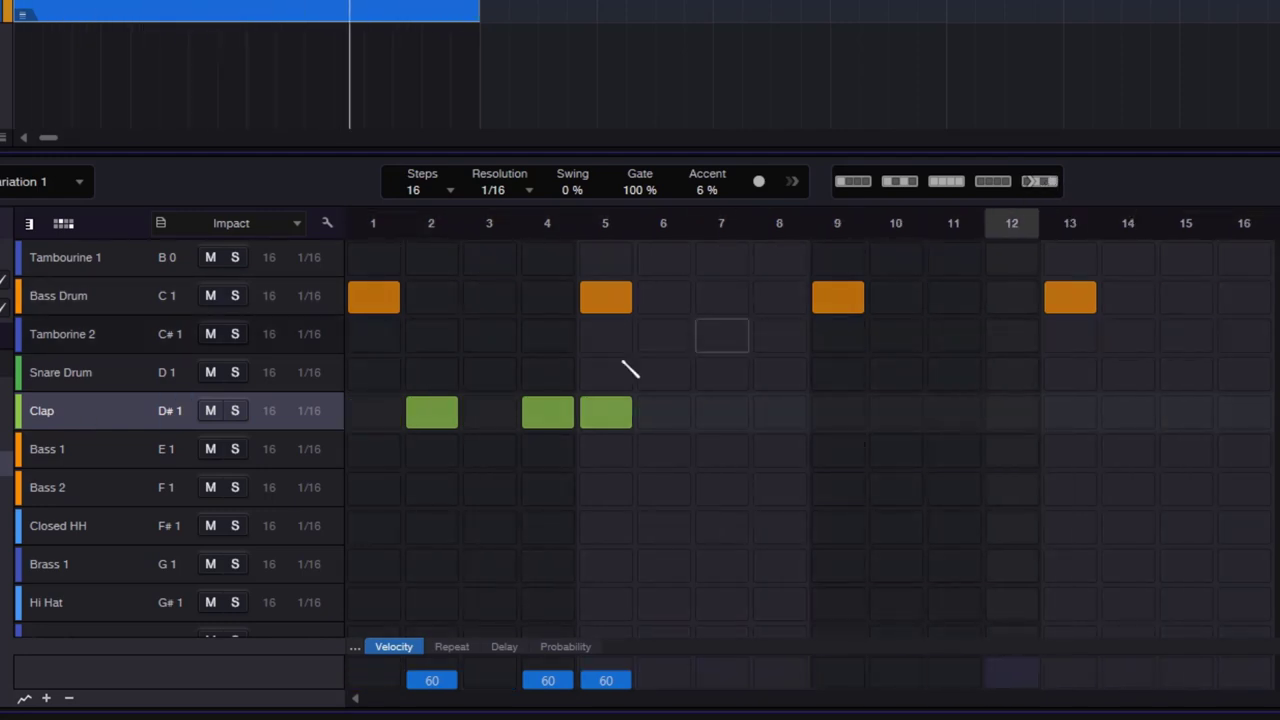
pyautogui.click(1046, 183)
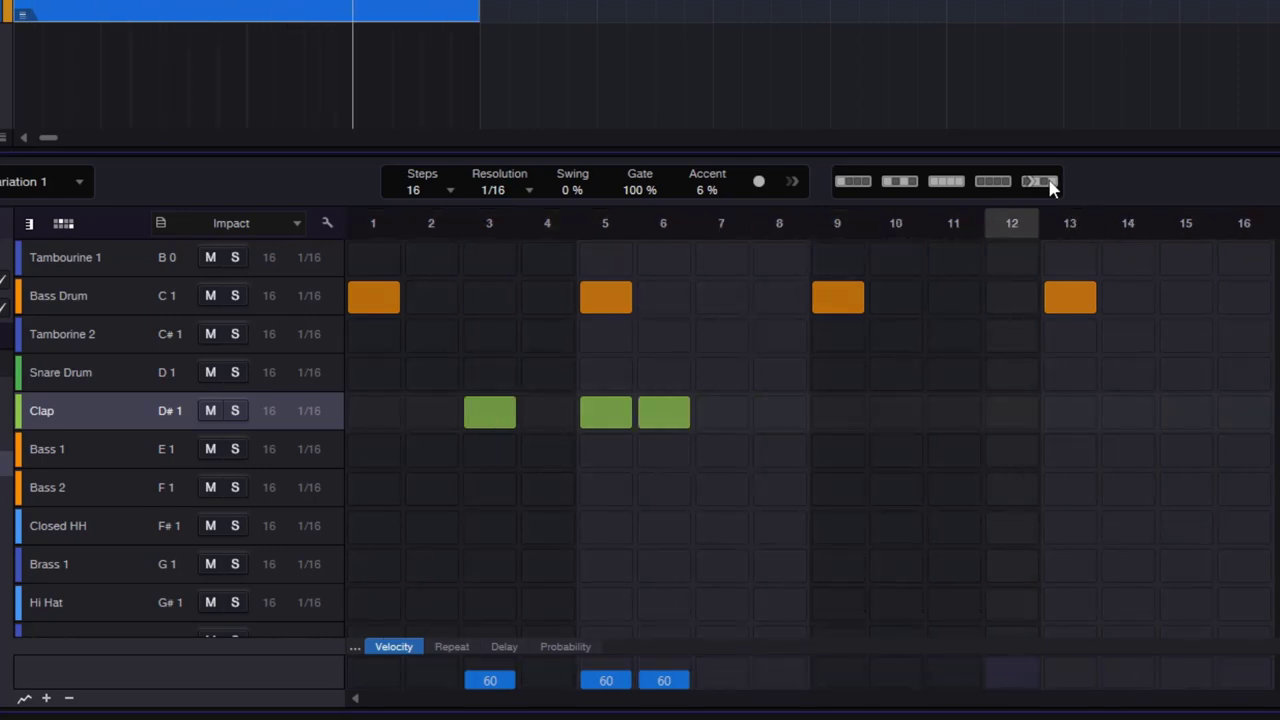
pyautogui.click(1046, 183)
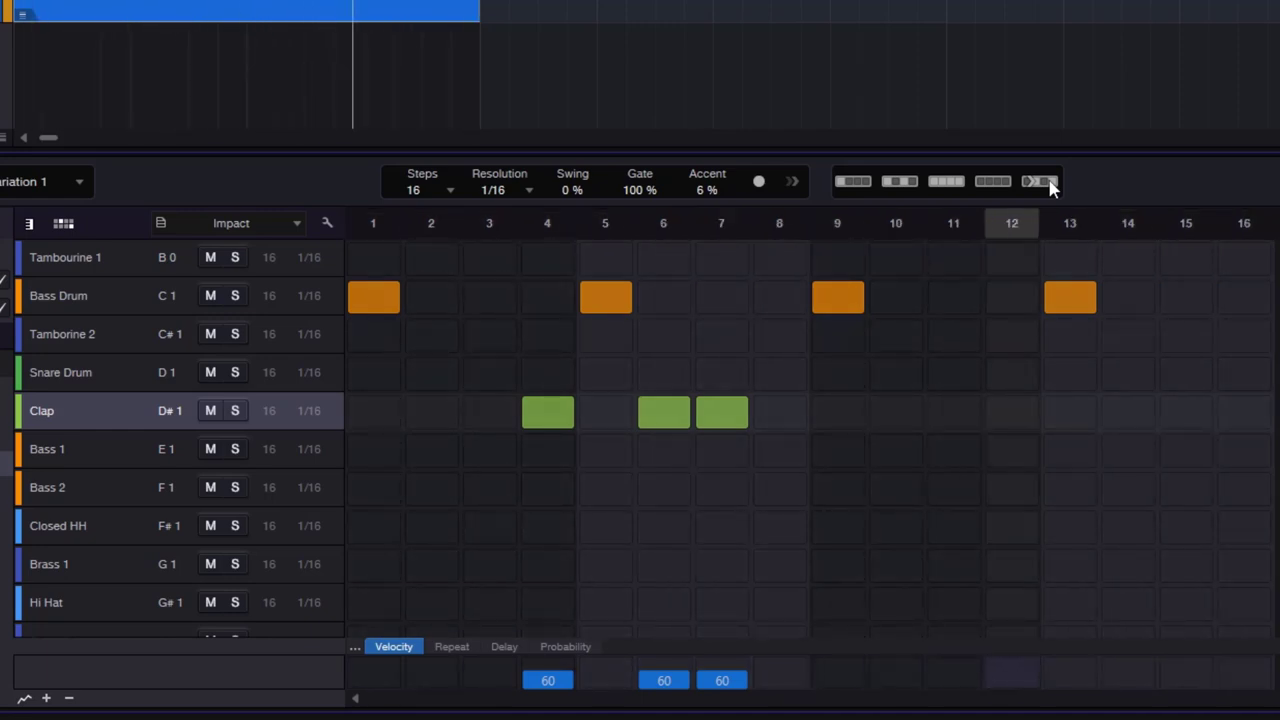
pyautogui.click(1048, 185)
pyautogui.click(1048, 185)
pyautogui.click(1048, 185)
pyautogui.click(1048, 185)
pyautogui.click(1048, 185)
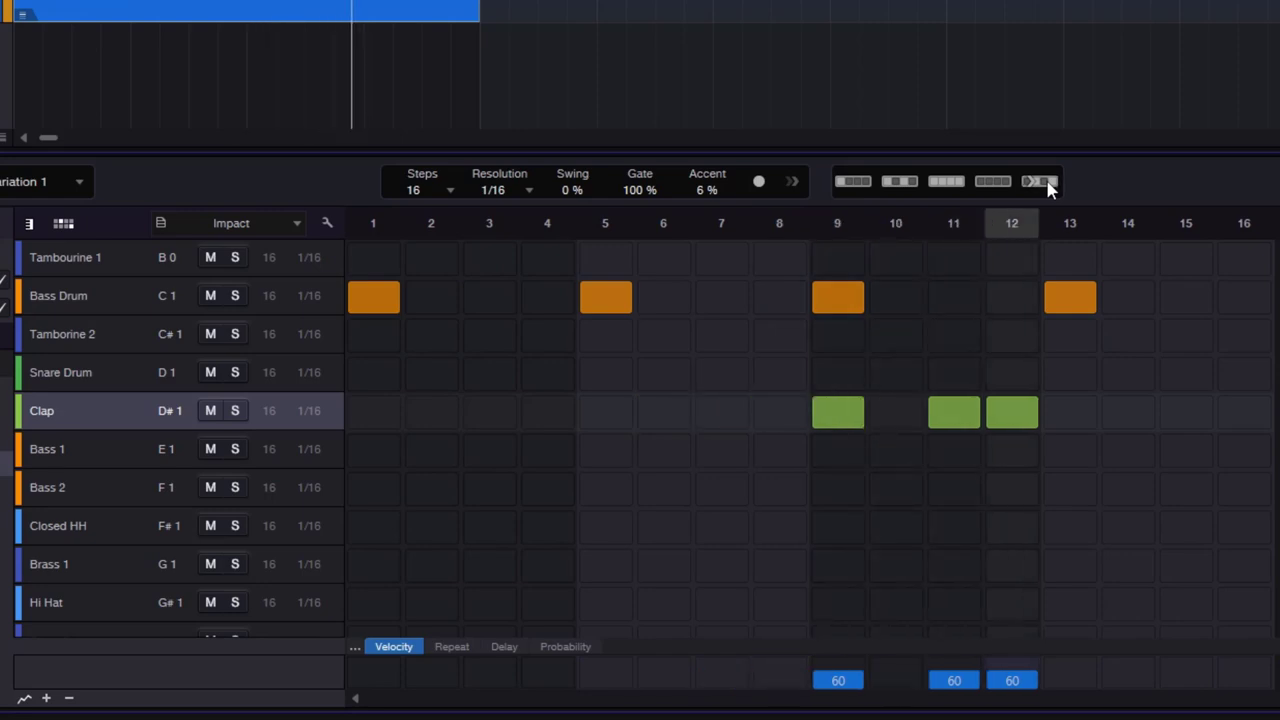
pyautogui.click(1048, 185)
pyautogui.click(1048, 185)
pyautogui.click(1048, 185)
pyautogui.click(1048, 185)
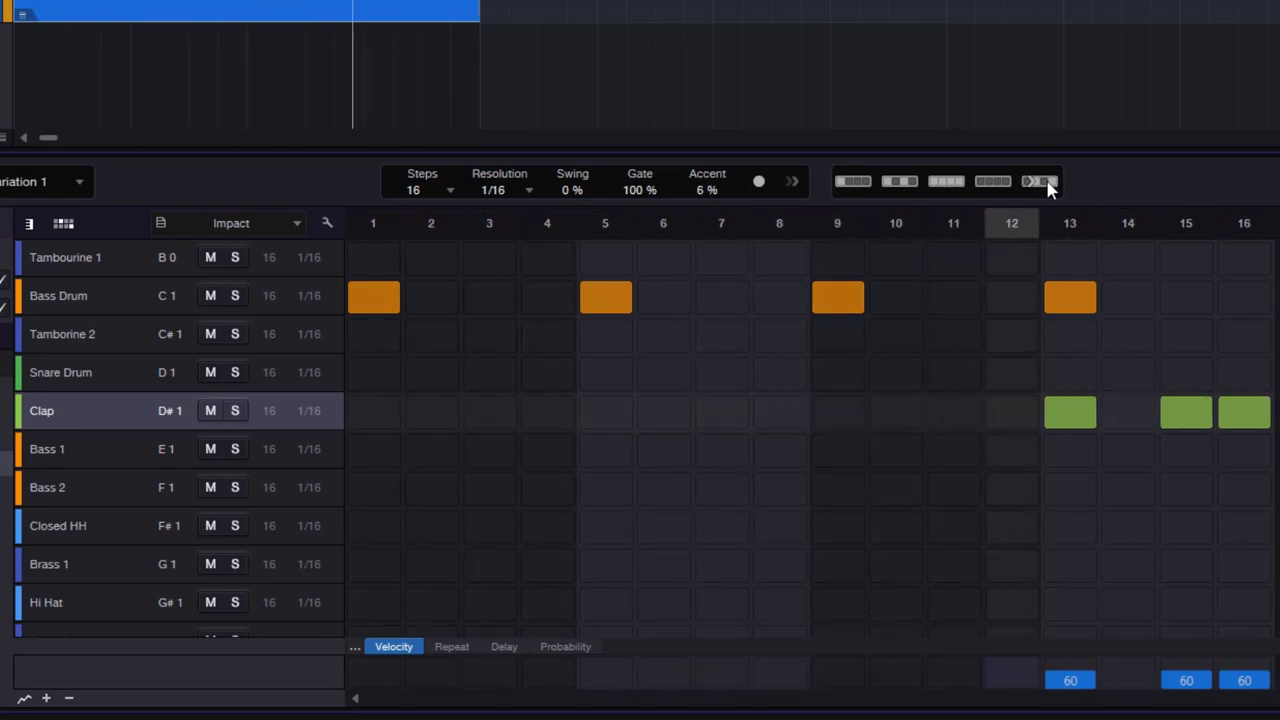
pyautogui.click(1048, 185)
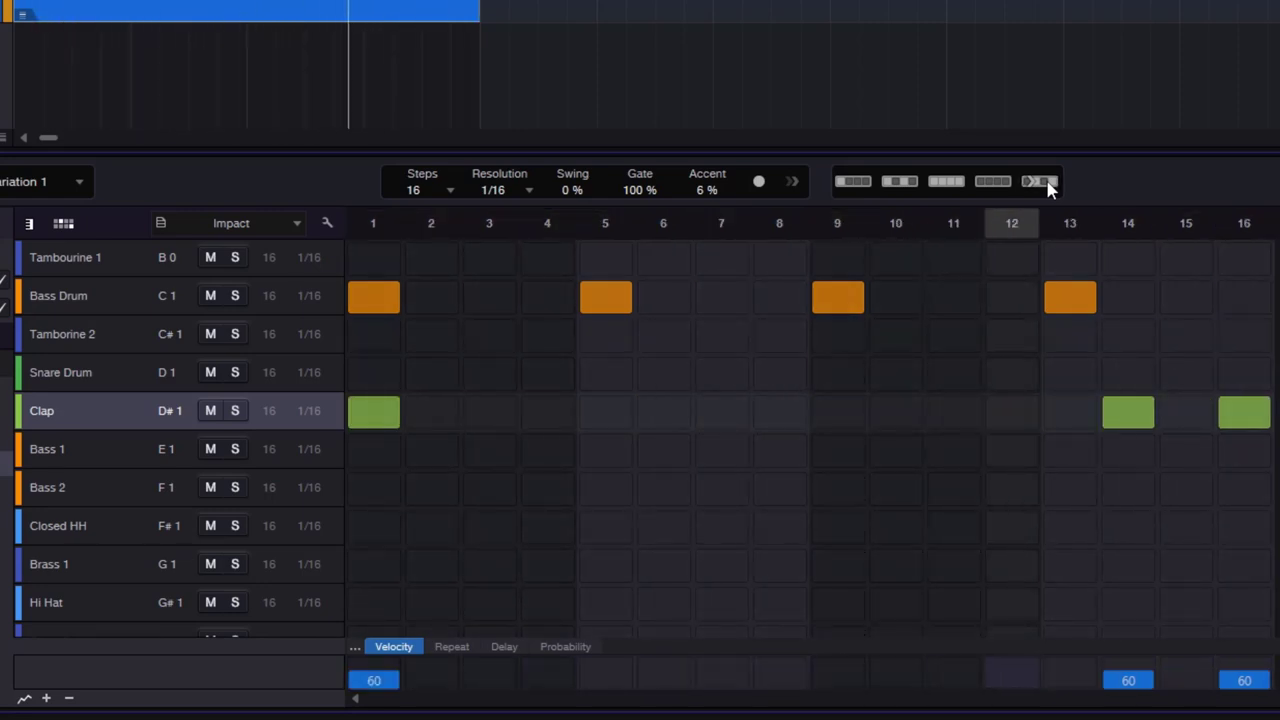
pyautogui.click(1048, 185)
pyautogui.click(1048, 185)
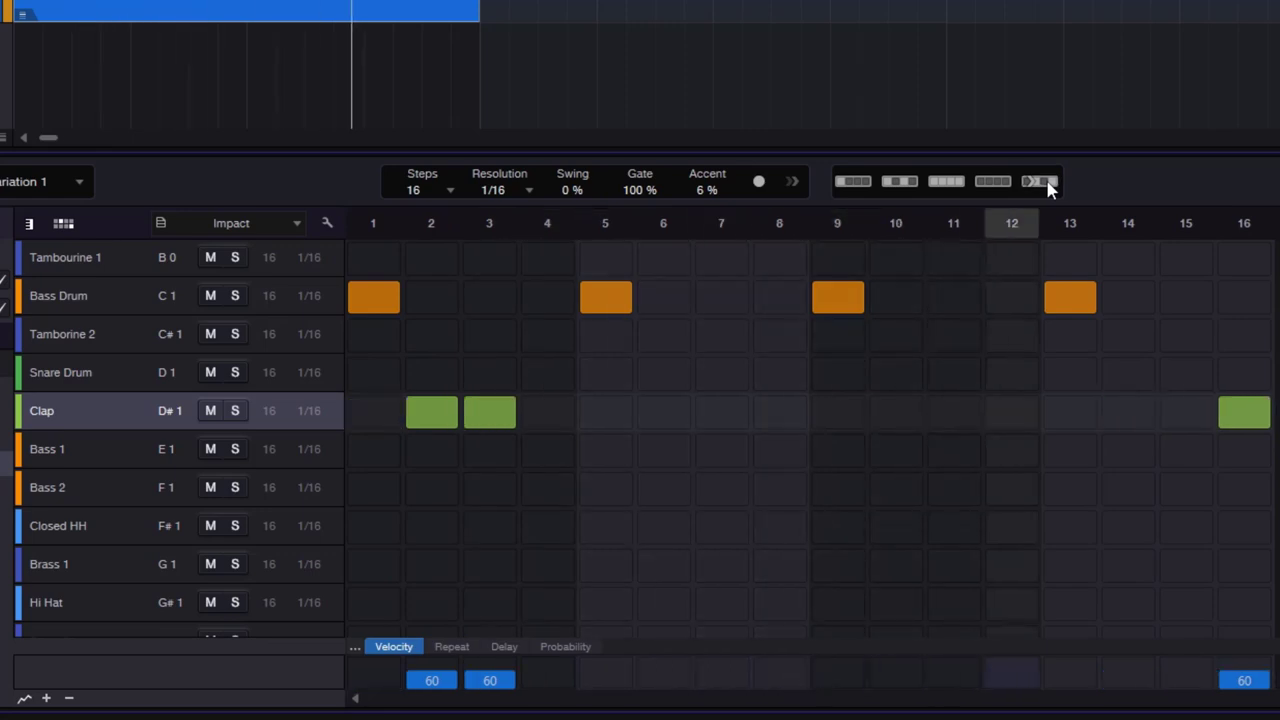
pyautogui.click(1048, 185)
pyautogui.click(1048, 185)
pyautogui.click(1048, 185)
pyautogui.click(1048, 185)
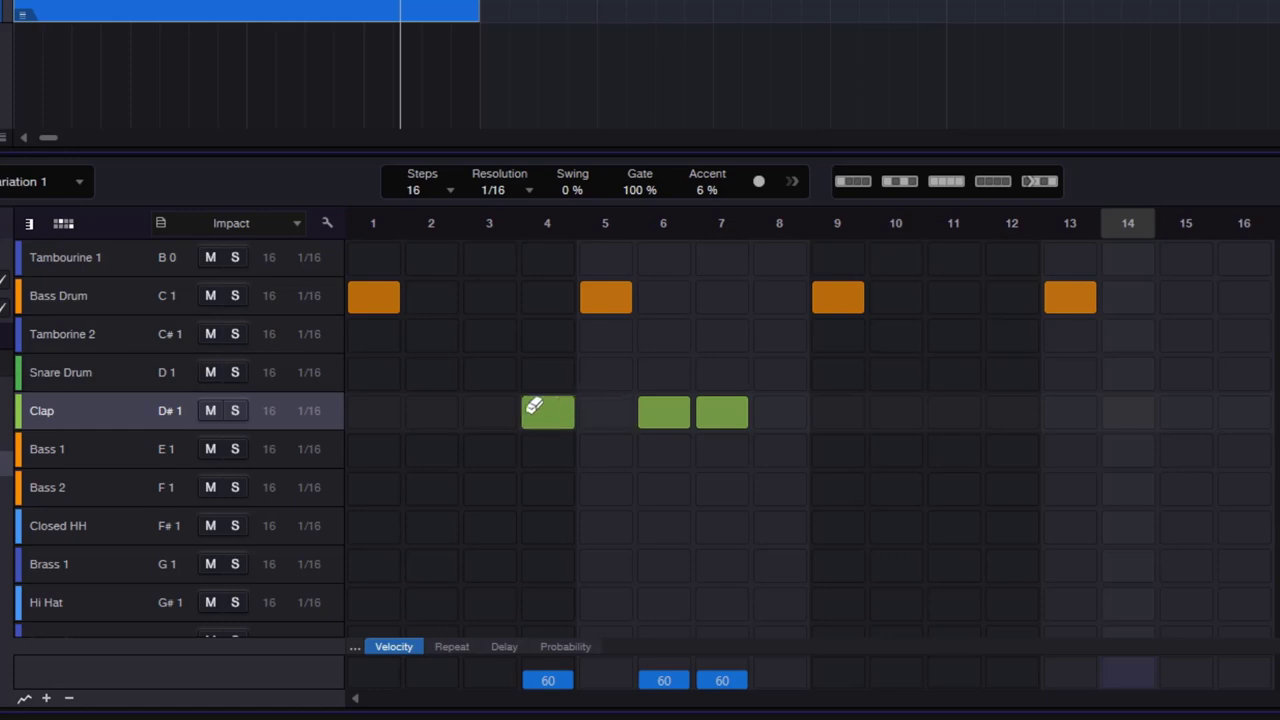
# Erase Clap steps 4, 6 and 7 individually.
pyautogui.click(560, 414)
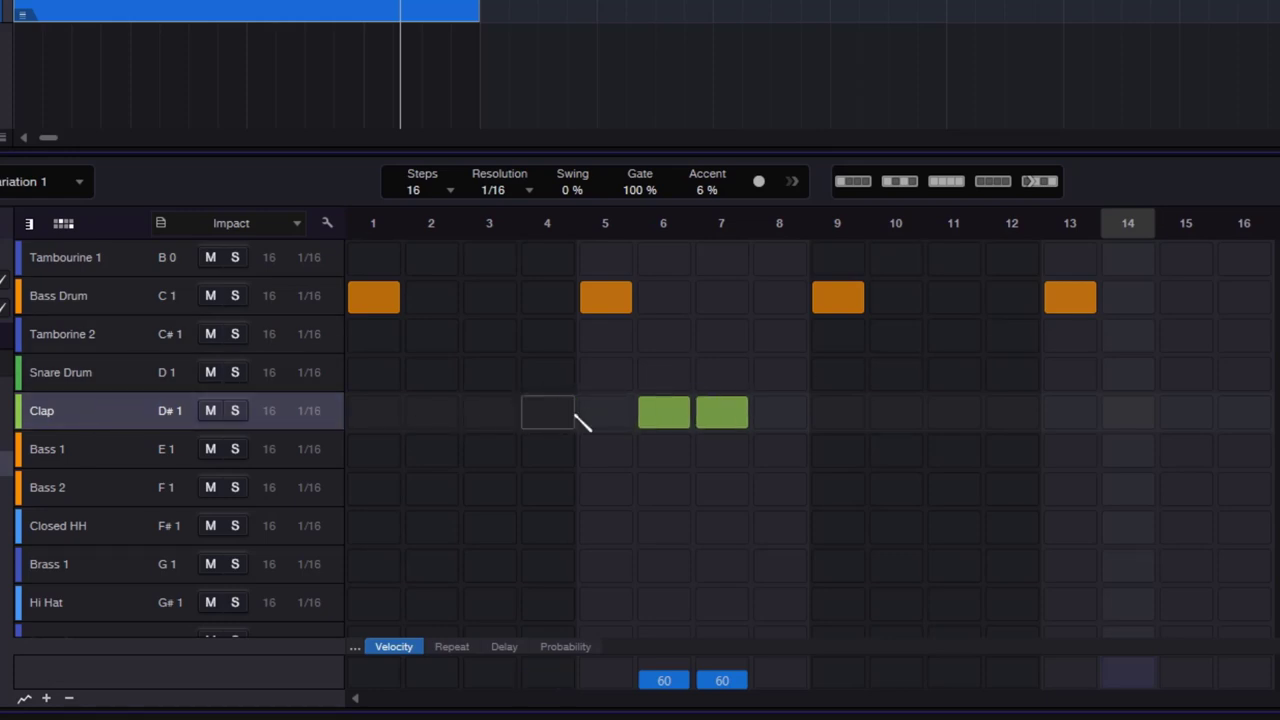
pyautogui.click(675, 414)
pyautogui.click(705, 416)
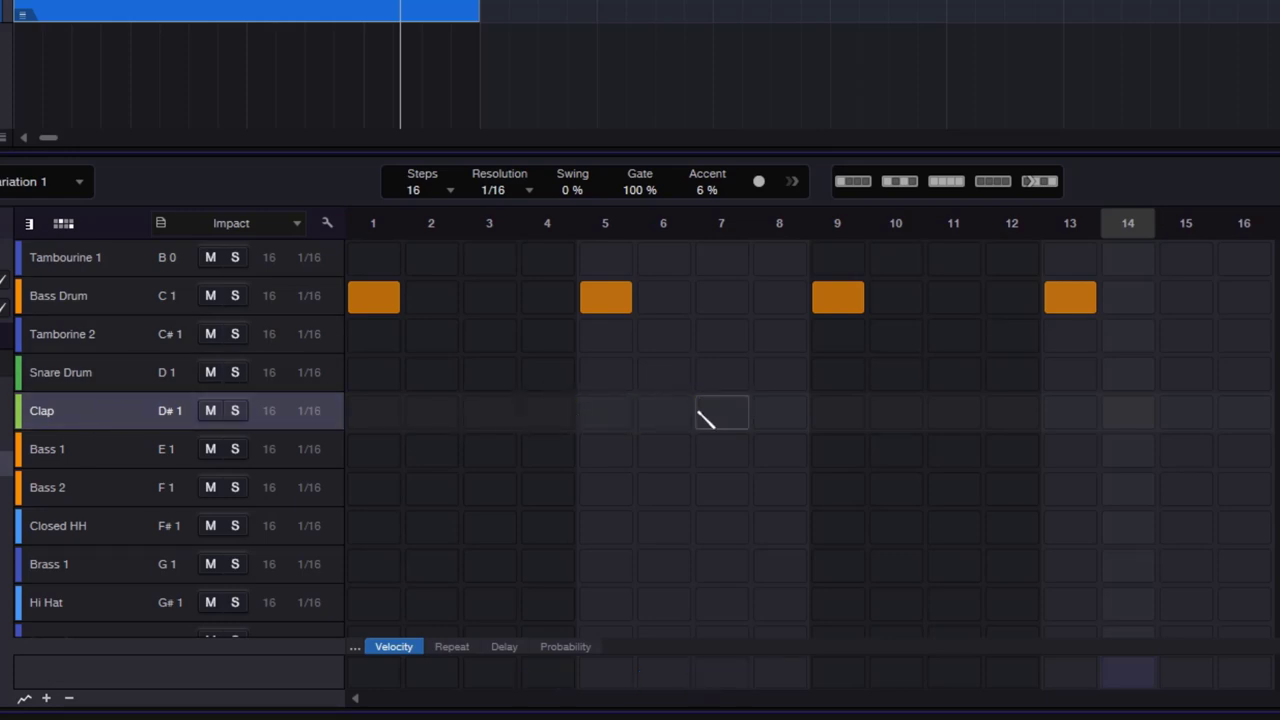
# Fill all 16 steps of the Clap lane, and set the lane to every 2nd step.
pyautogui.rightClick(97, 410)
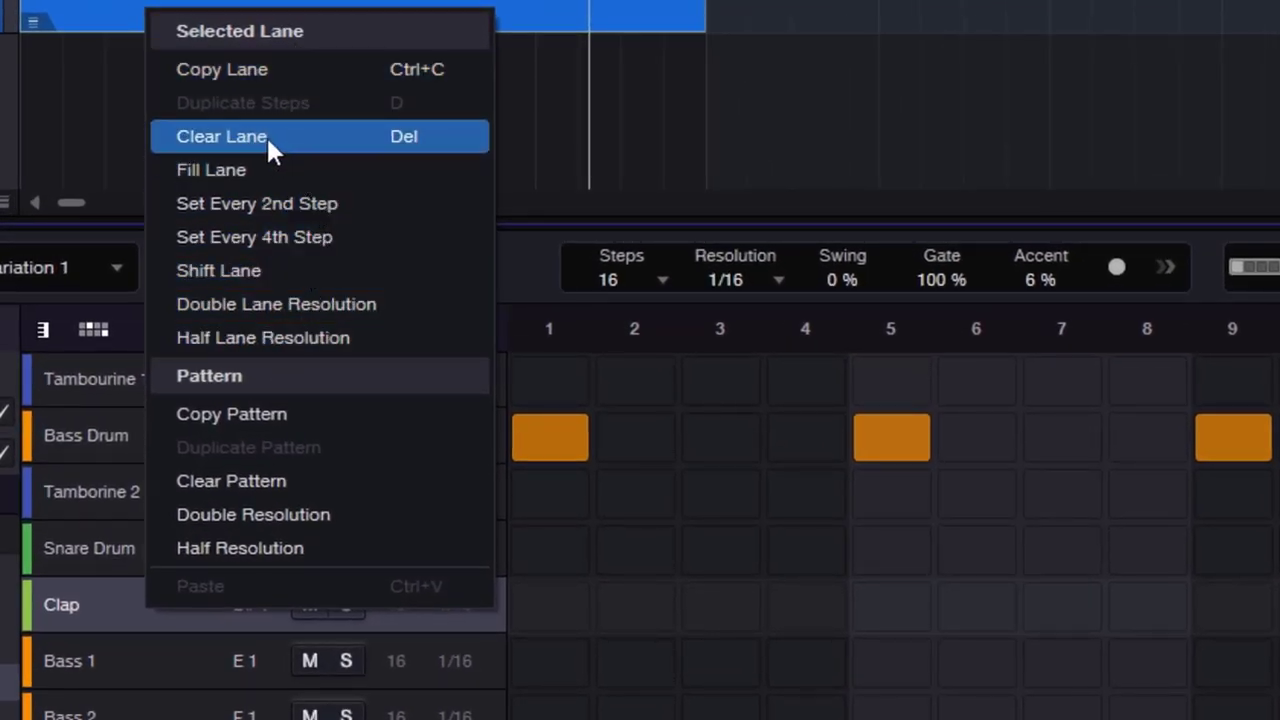
pyautogui.click(217, 170)
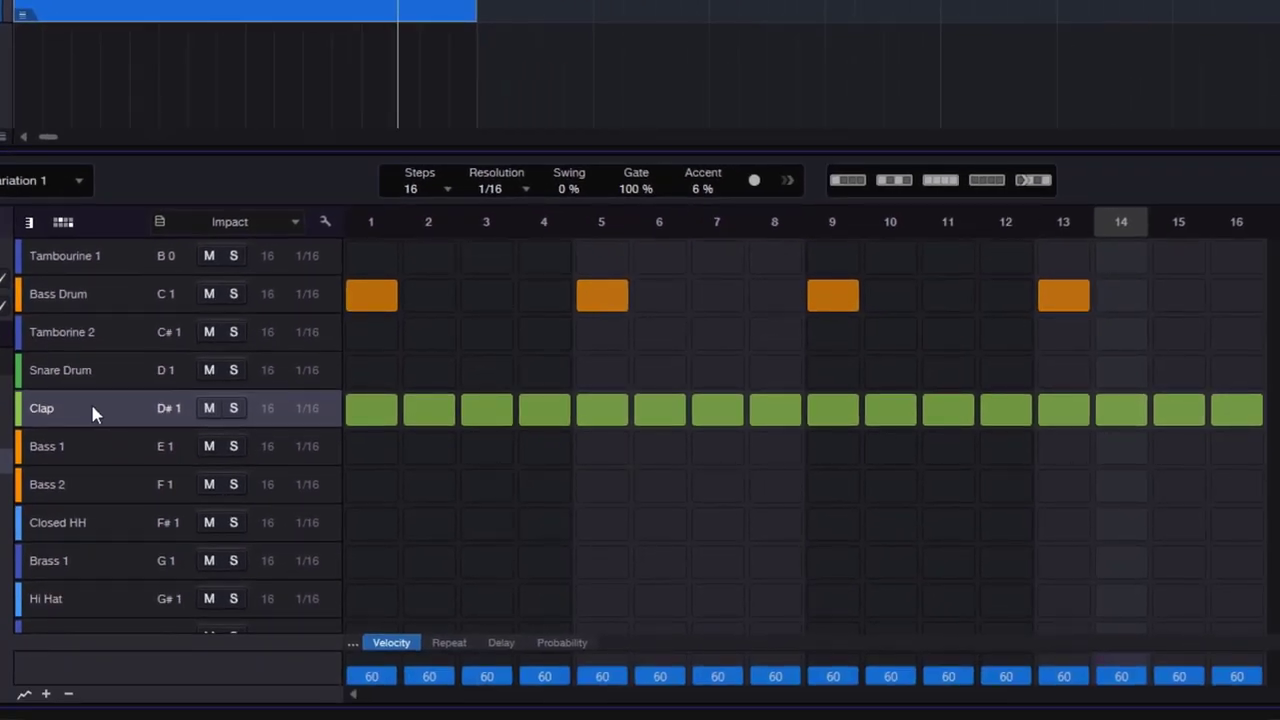
pyautogui.rightClick(137, 597)
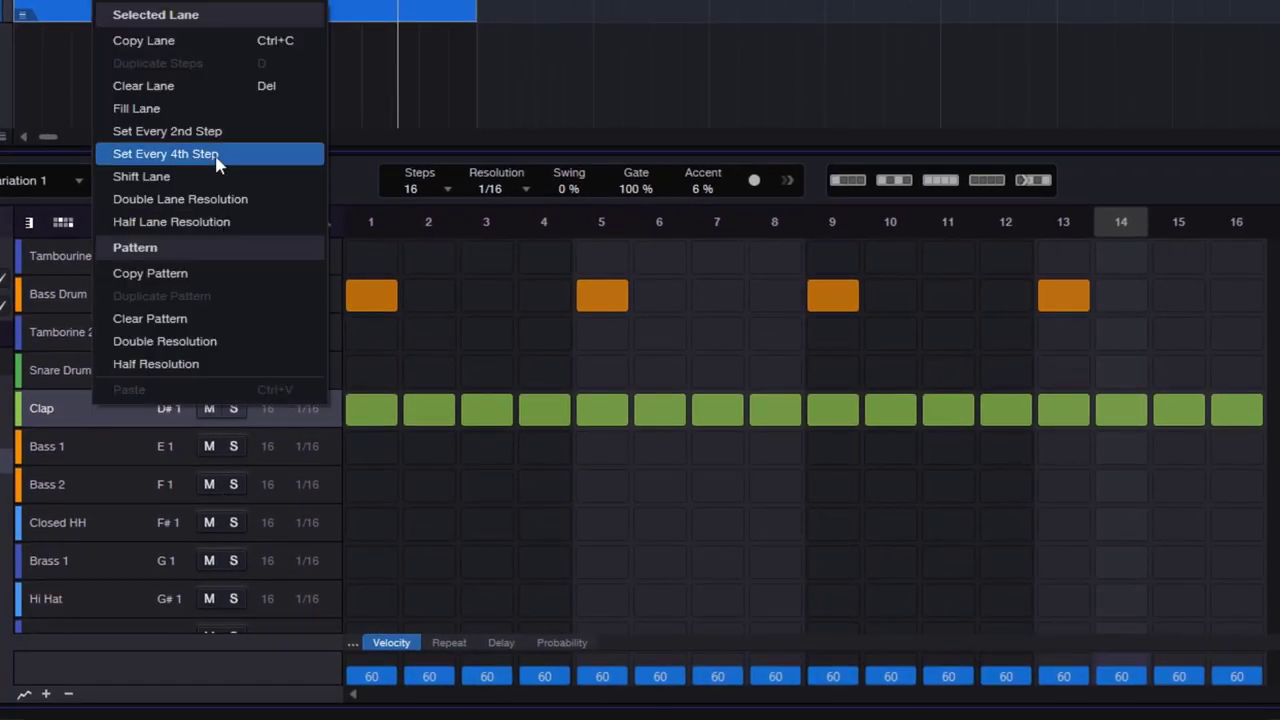
pyautogui.click(176, 135)
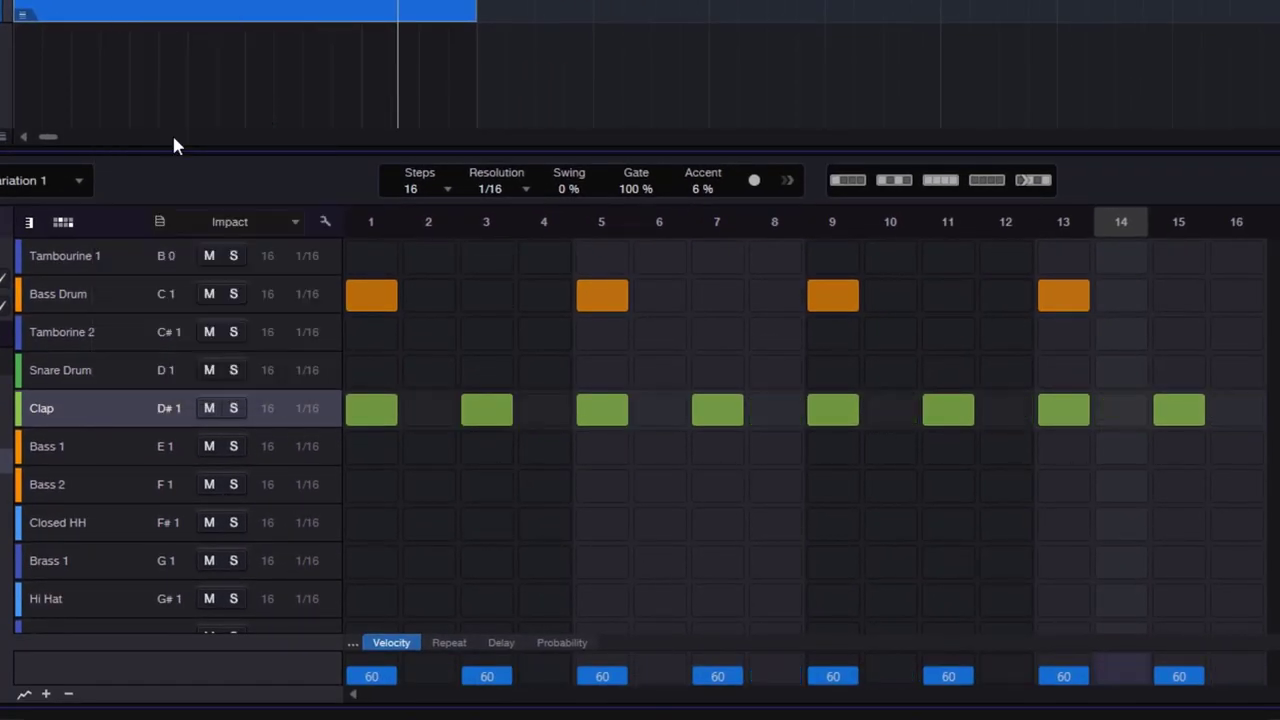
# Set every 4th step of the Clap lane and shift the lane three times to steps 4, 8, 12 and 16.
pyautogui.rightClick(92, 405)
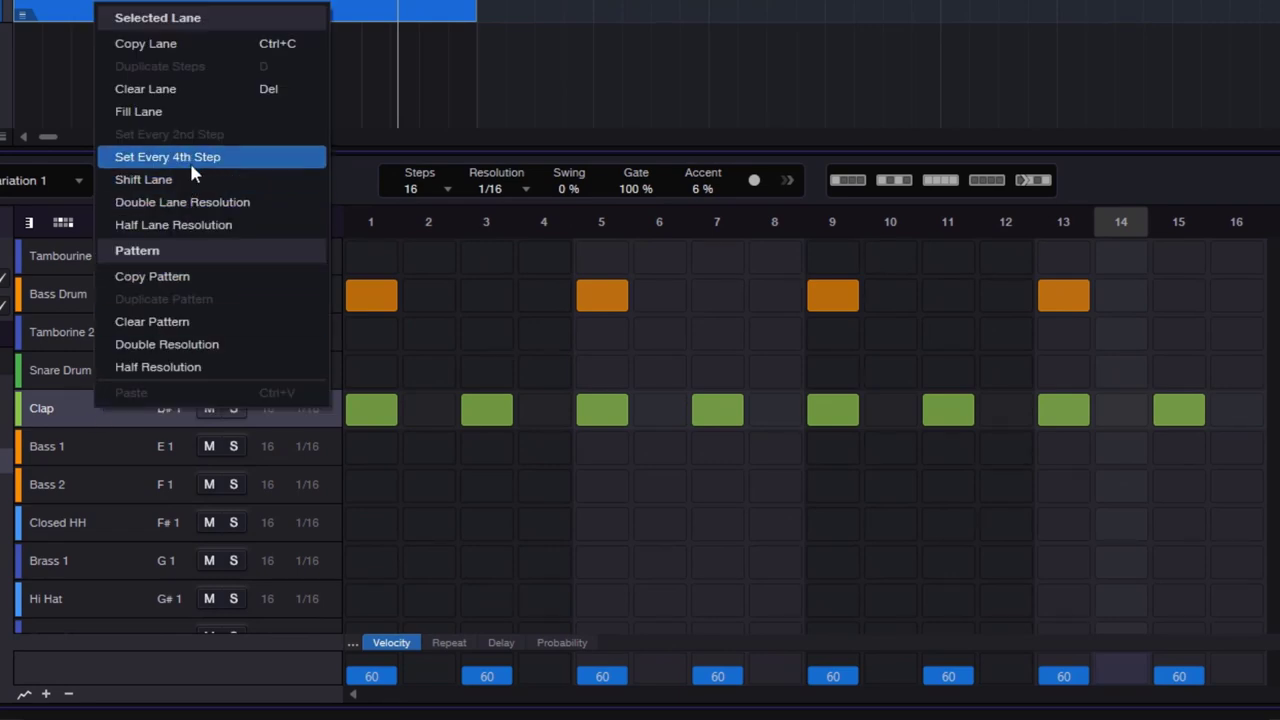
pyautogui.click(193, 158)
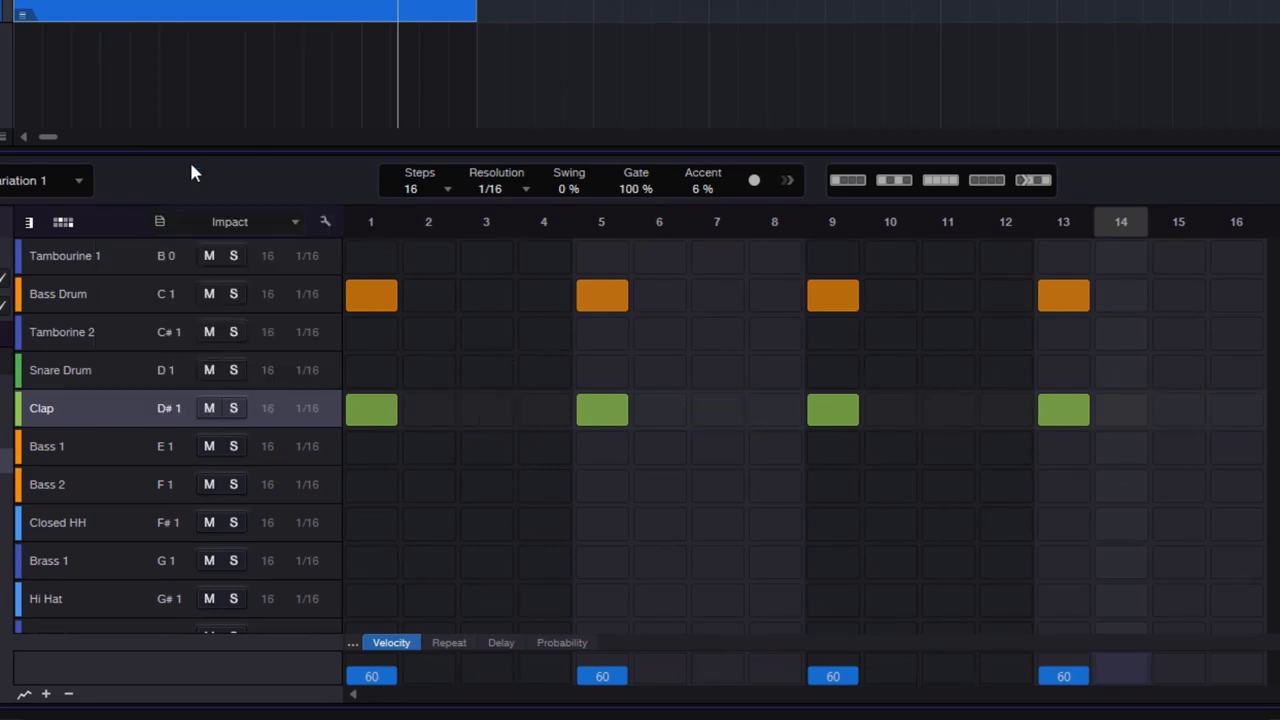
pyautogui.rightClick(81, 401)
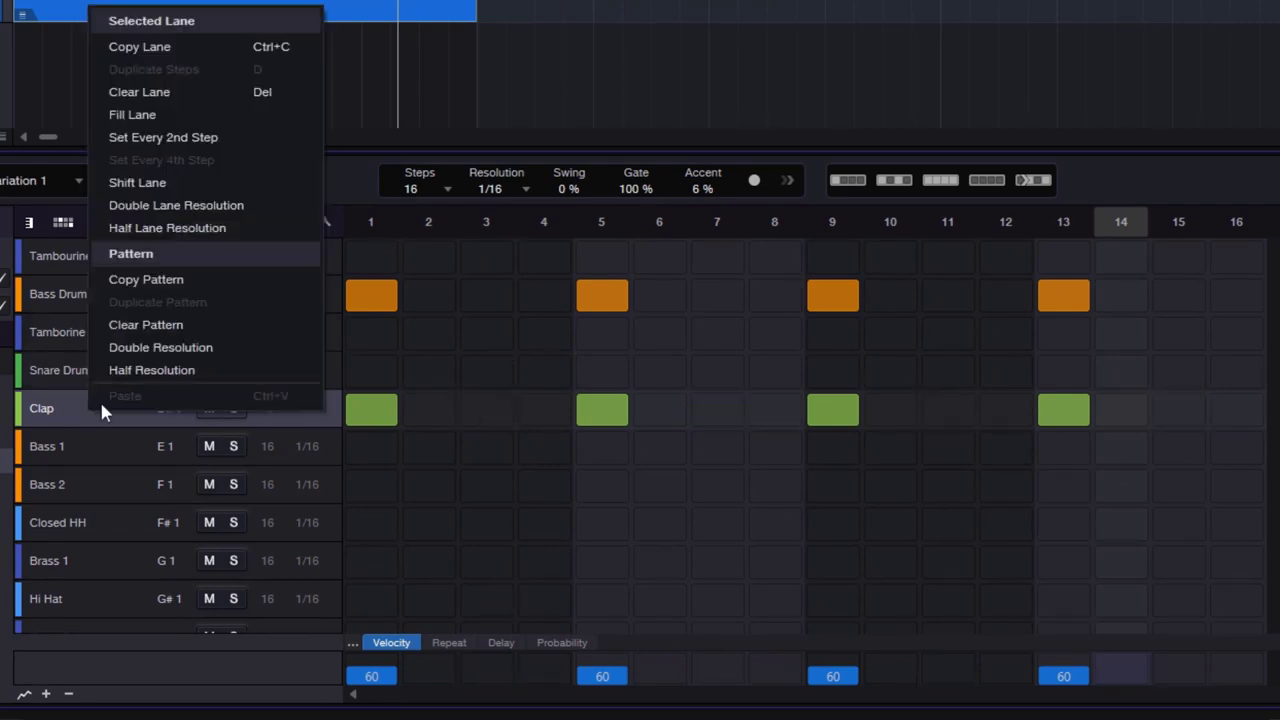
pyautogui.click(138, 183)
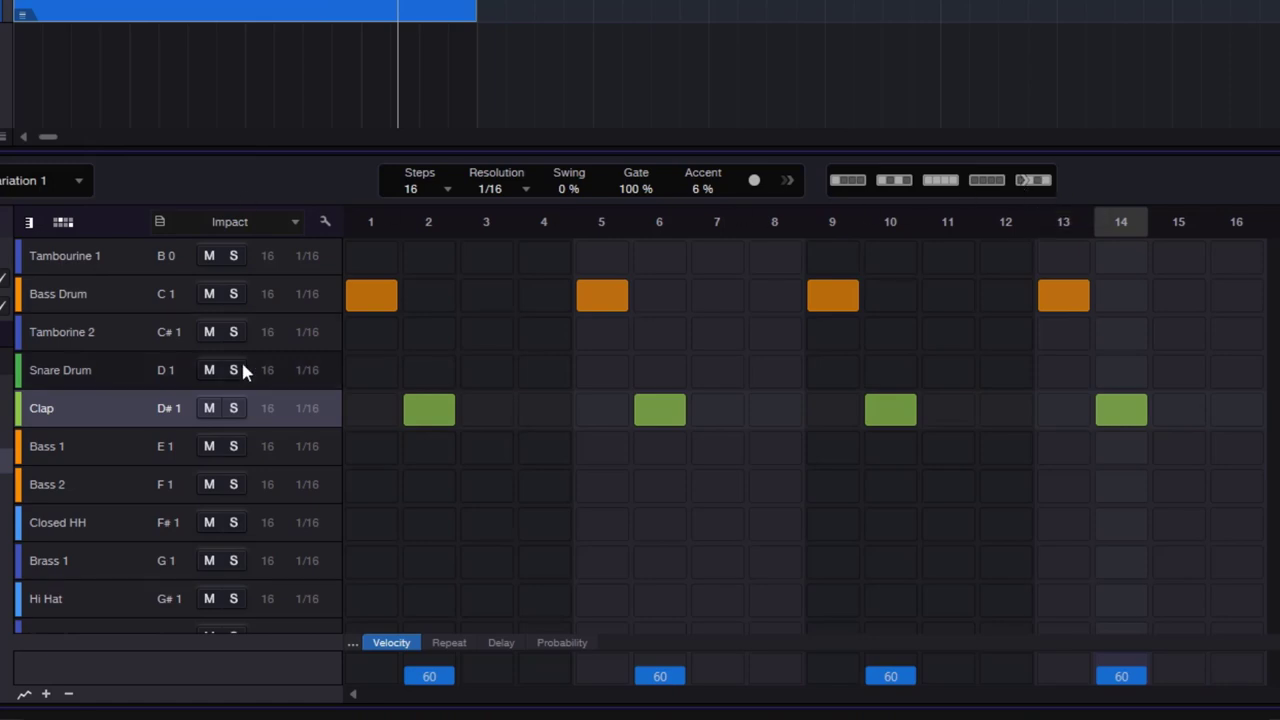
pyautogui.rightClick(61, 405)
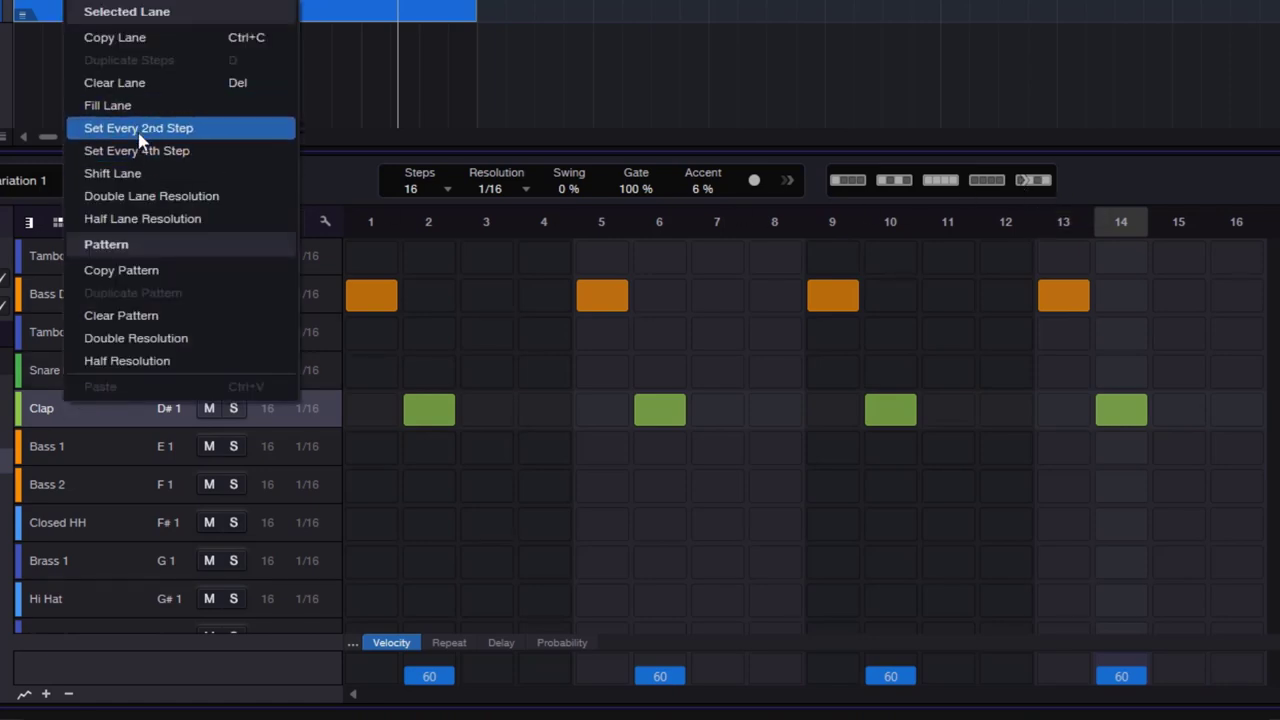
pyautogui.click(879, 128)
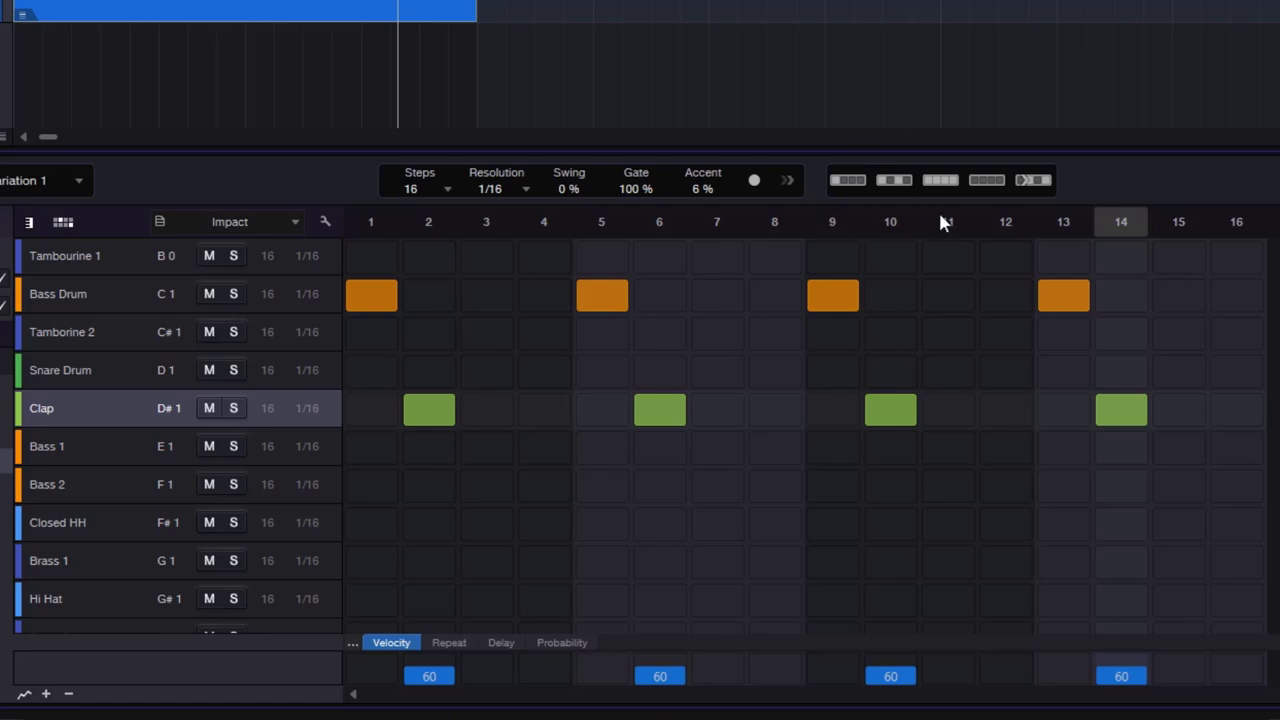
pyautogui.click(1036, 182)
pyautogui.click(1036, 182)
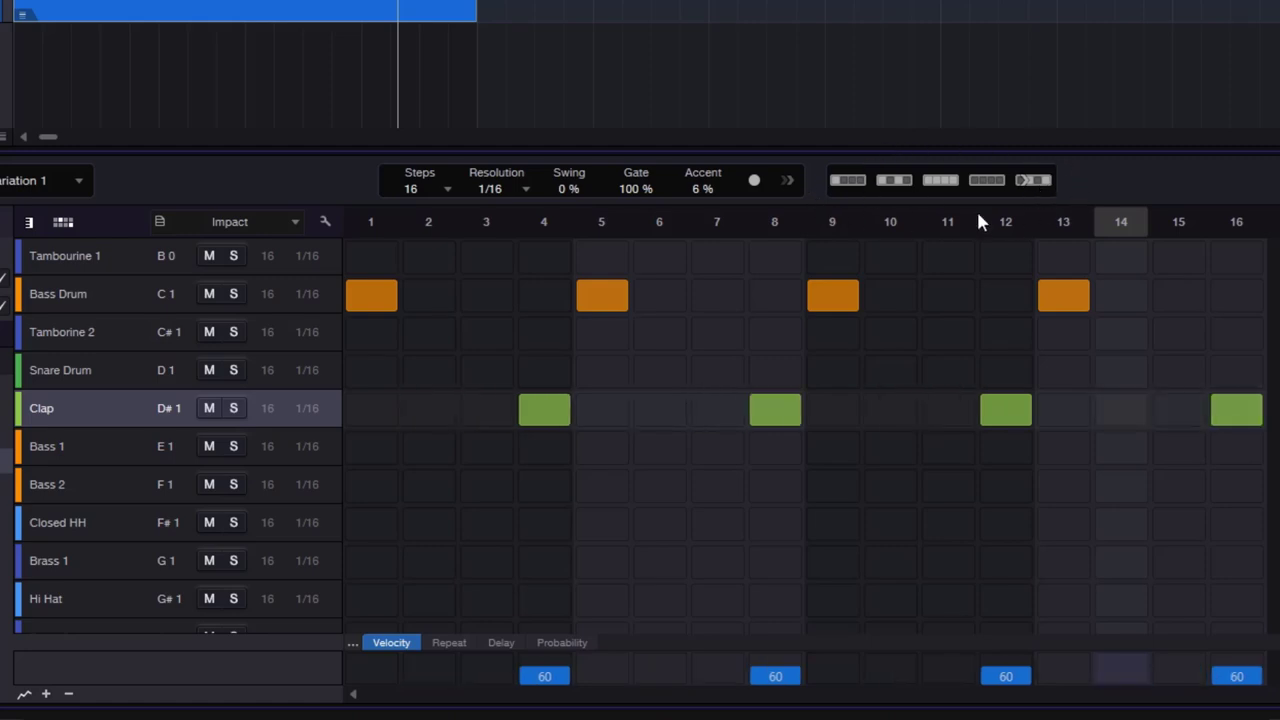
# Add Clap steps 6 and 7 and erase Clap steps 8, 12 and 16.
pyautogui.rightClick(120, 414)
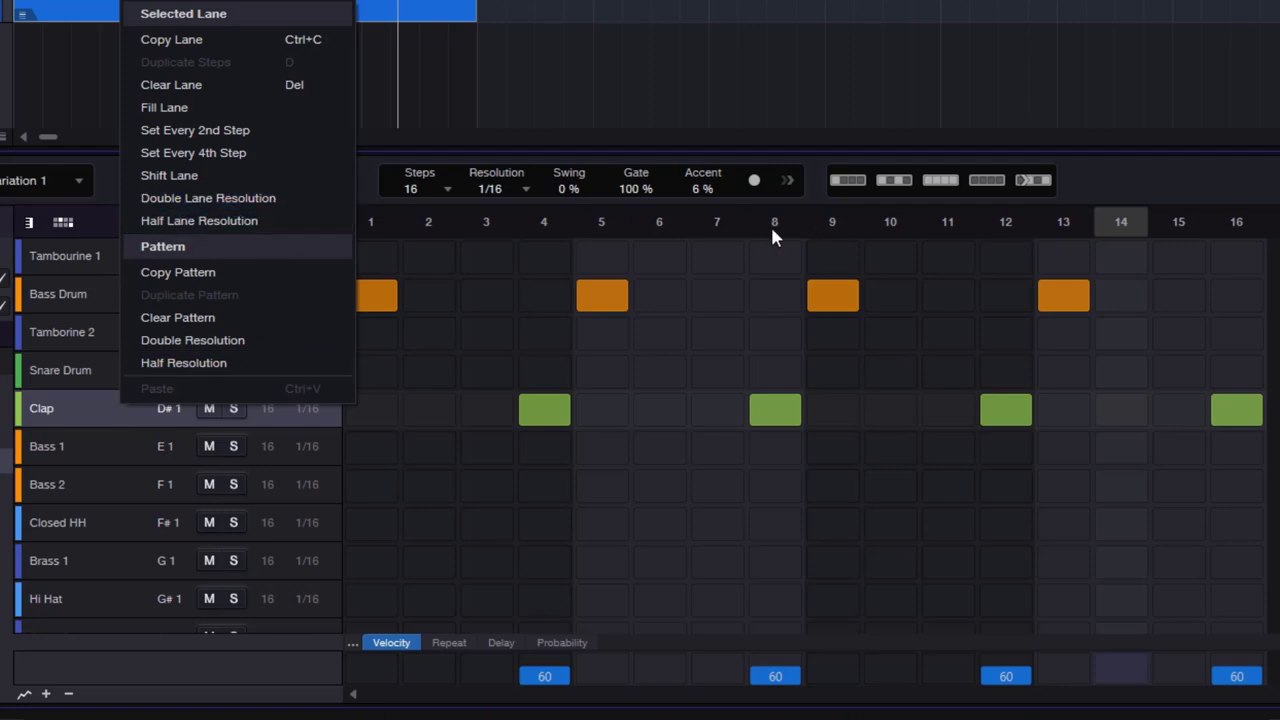
pyautogui.click(64, 408)
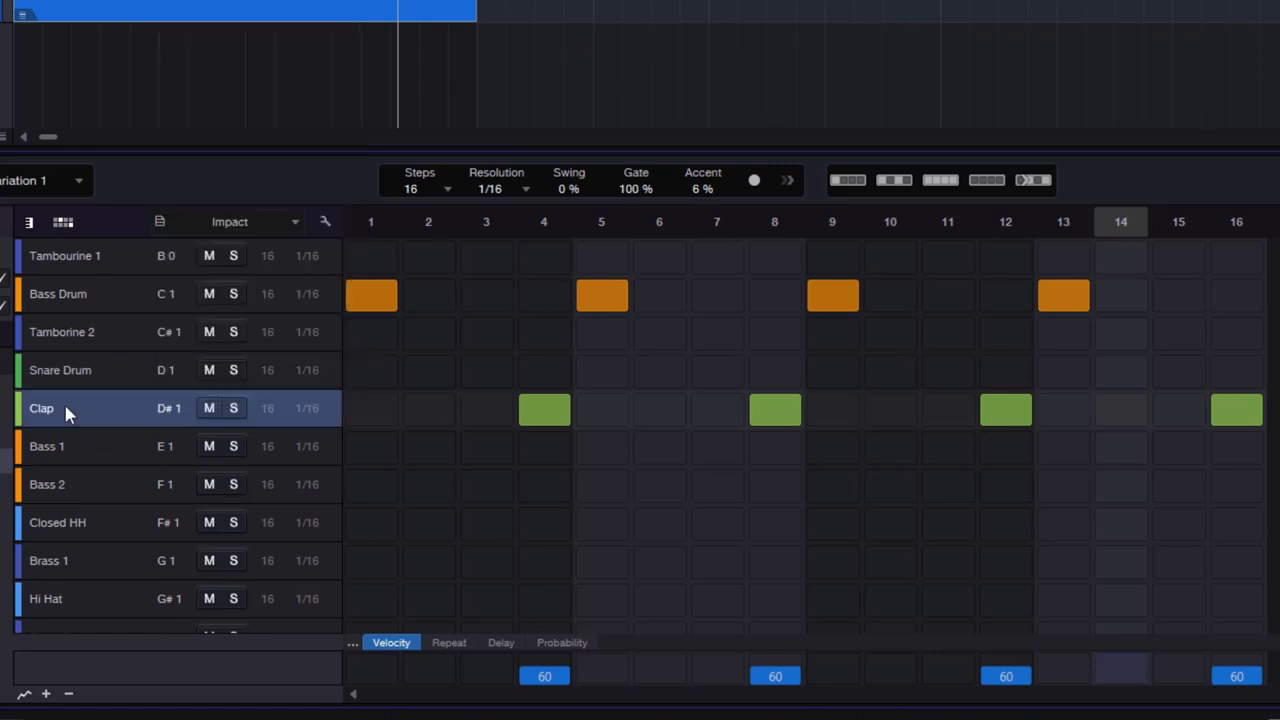
pyautogui.click(673, 417)
pyautogui.click(718, 412)
pyautogui.click(775, 412)
pyautogui.click(1005, 412)
pyautogui.click(1255, 415)
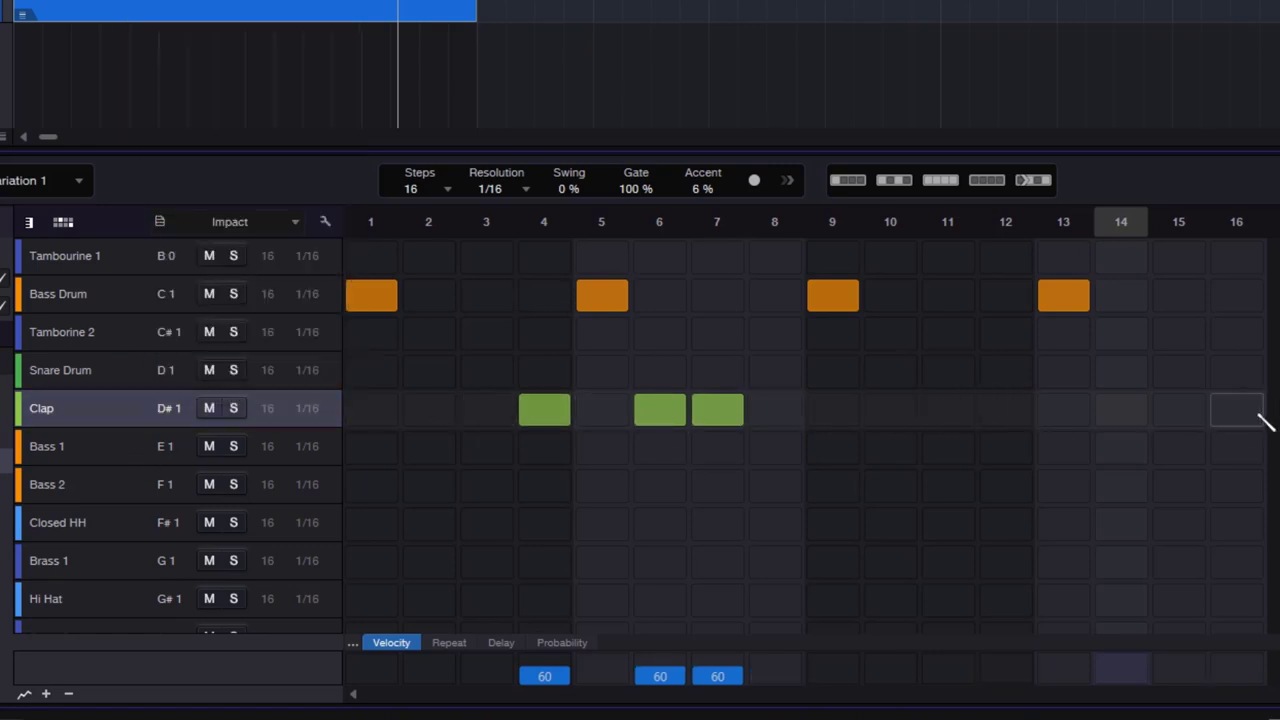
# Double the Clap lane's resolution to 1/32 and edit its half-steps, adding 2, 4, 5 and 6 and erasing 4 again.
pyautogui.rightClick(84, 403)
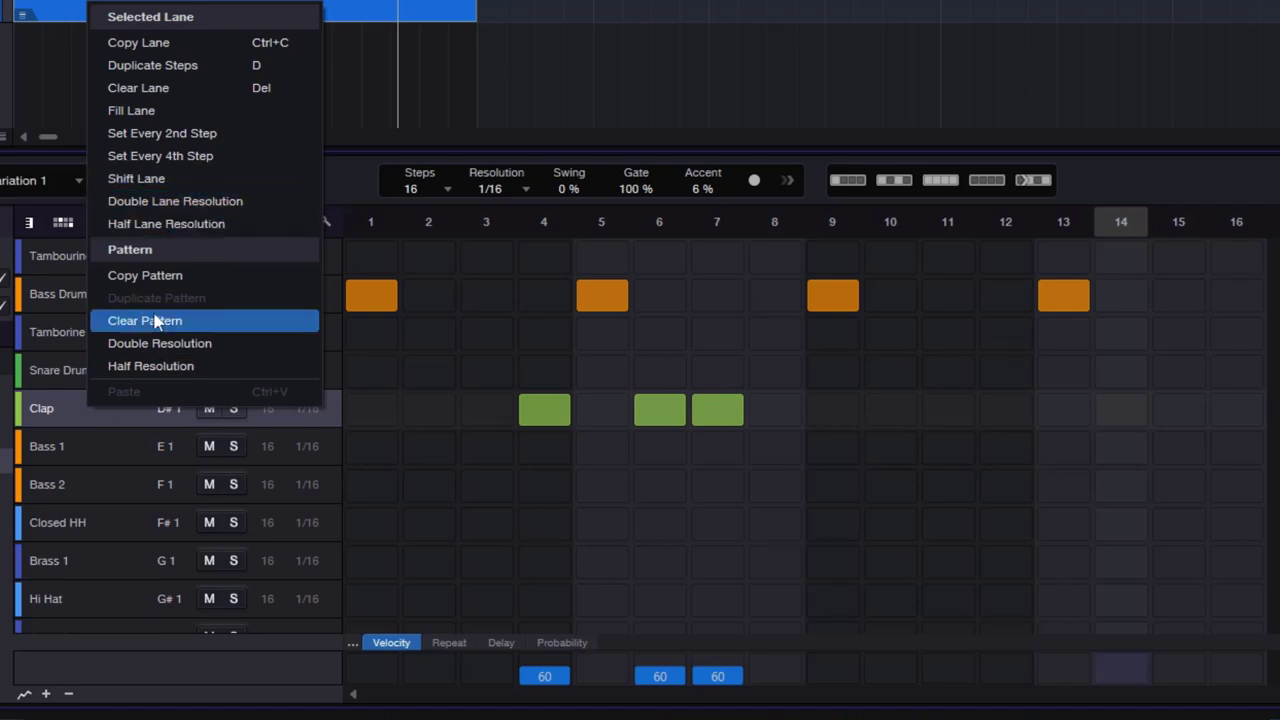
pyautogui.click(213, 202)
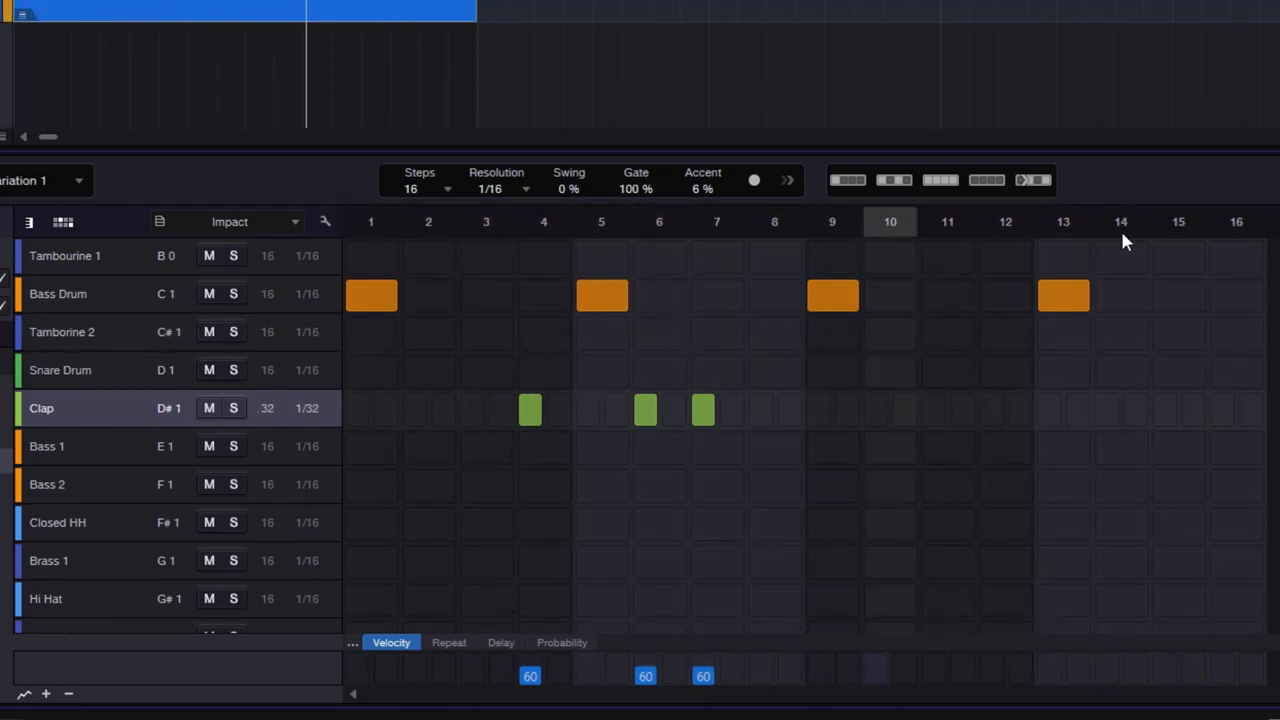
pyautogui.click(443, 408)
pyautogui.click(472, 408)
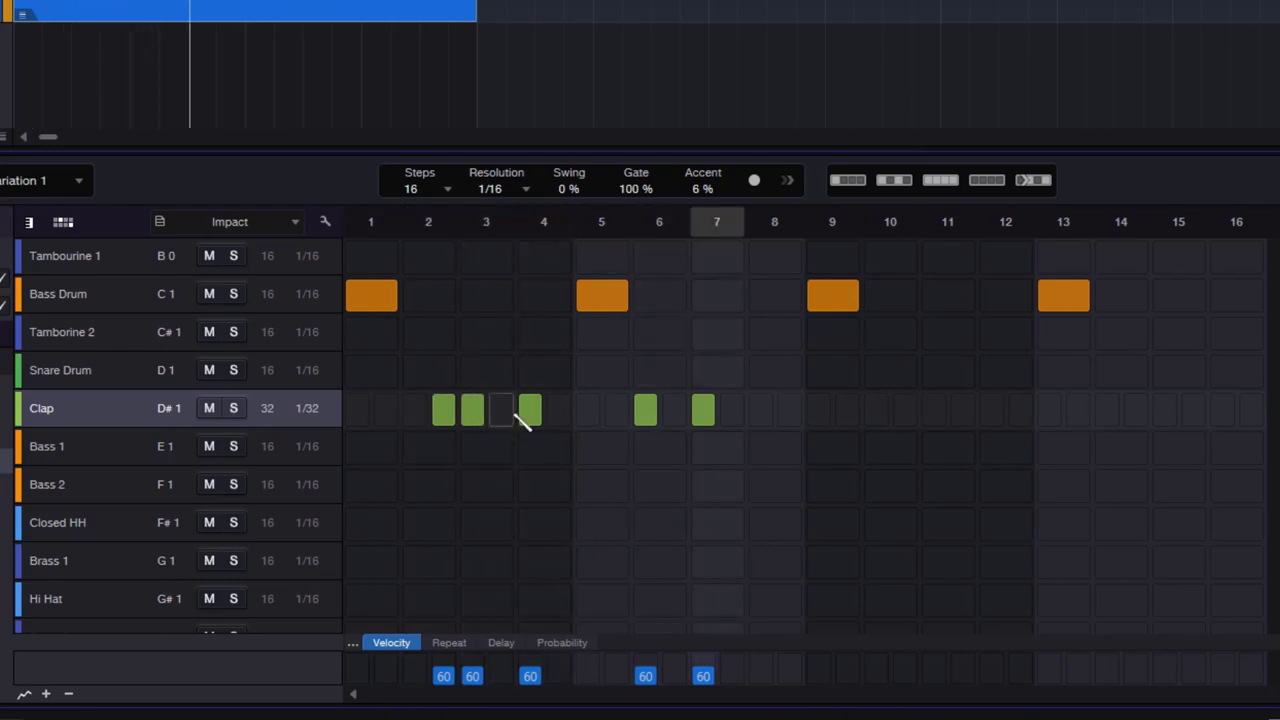
pyautogui.click(388, 412)
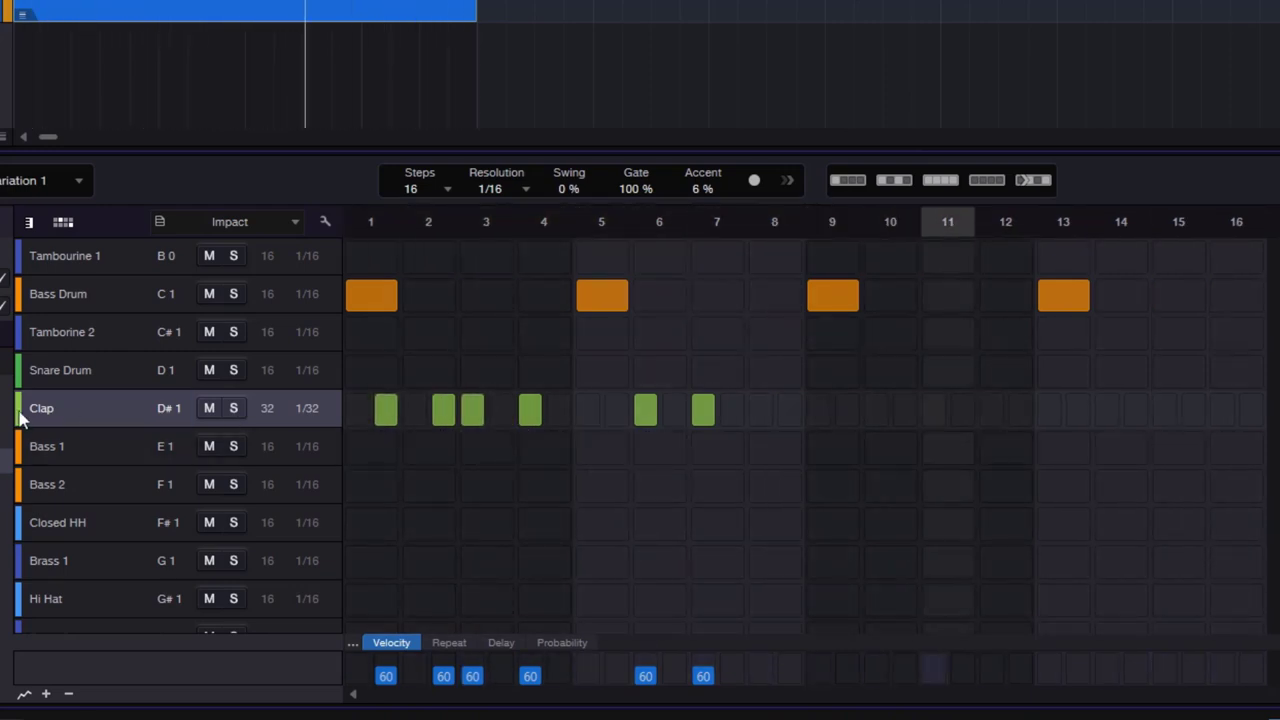
pyautogui.click(501, 410)
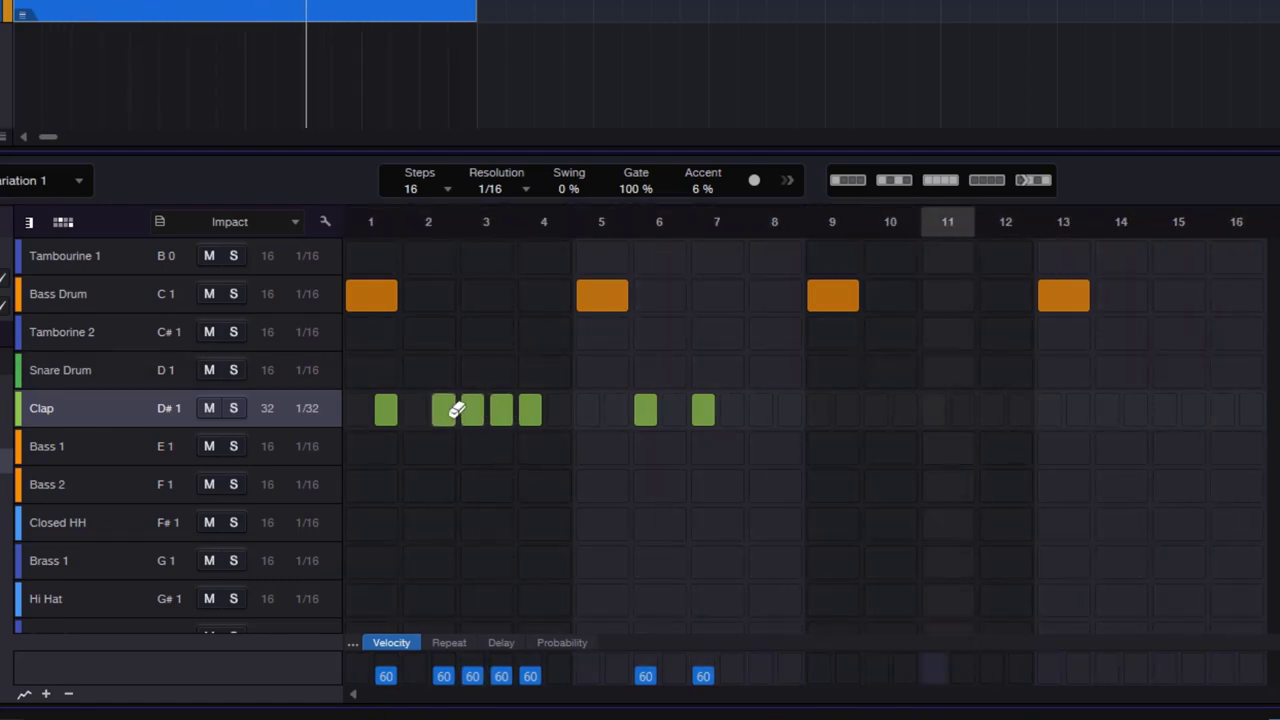
pyautogui.click(452, 411)
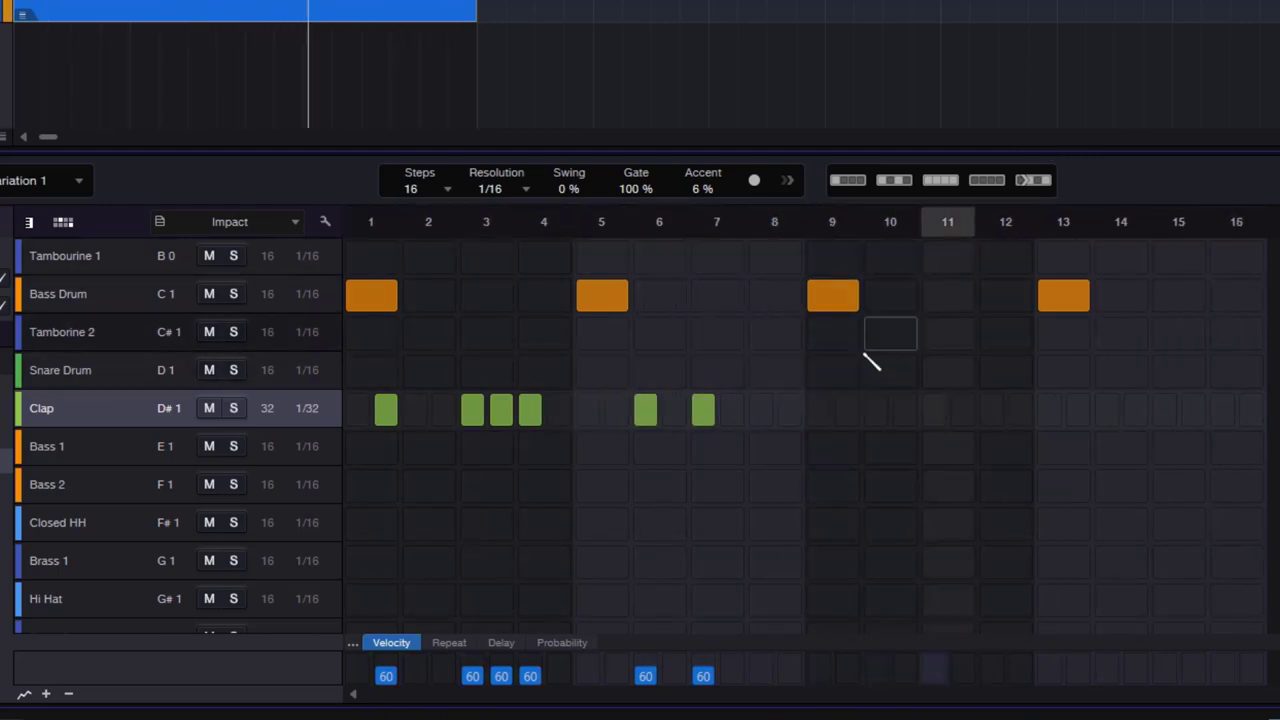
# Halve the Clap lane's resolution to 1/16, accepting the loss of notes, and double it back to 1/32.
pyautogui.rightClick(88, 414)
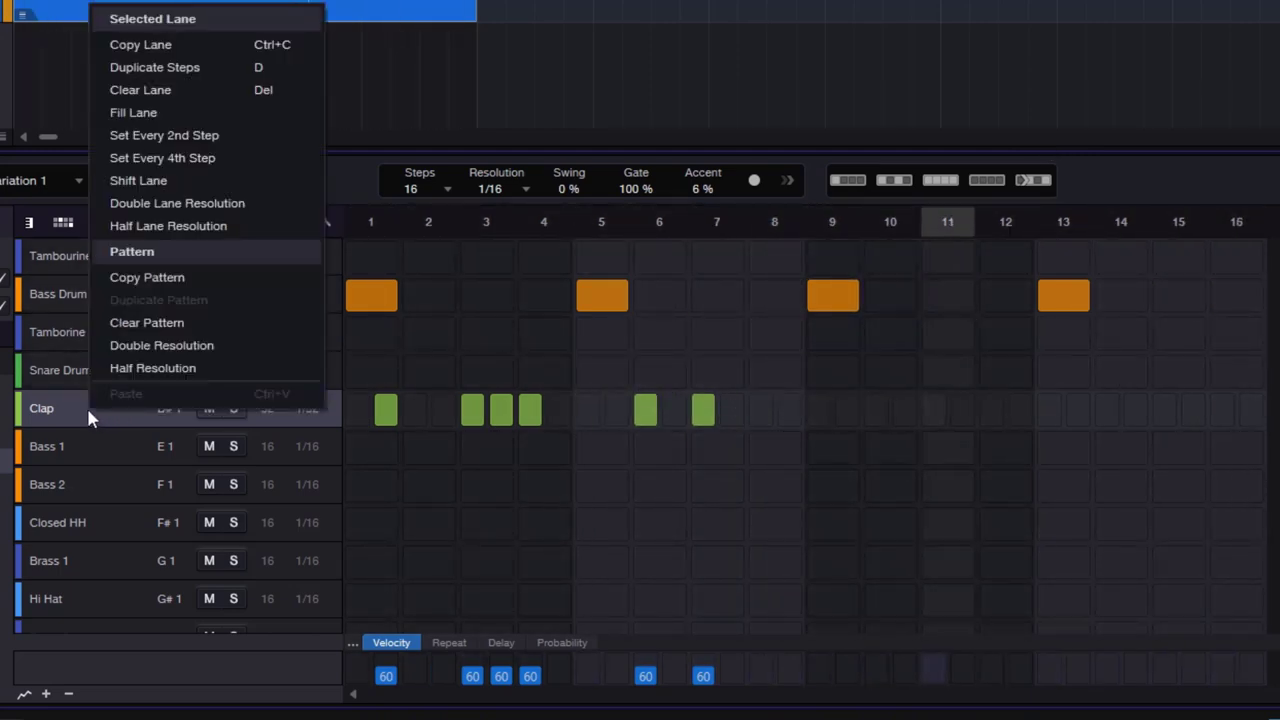
pyautogui.click(220, 226)
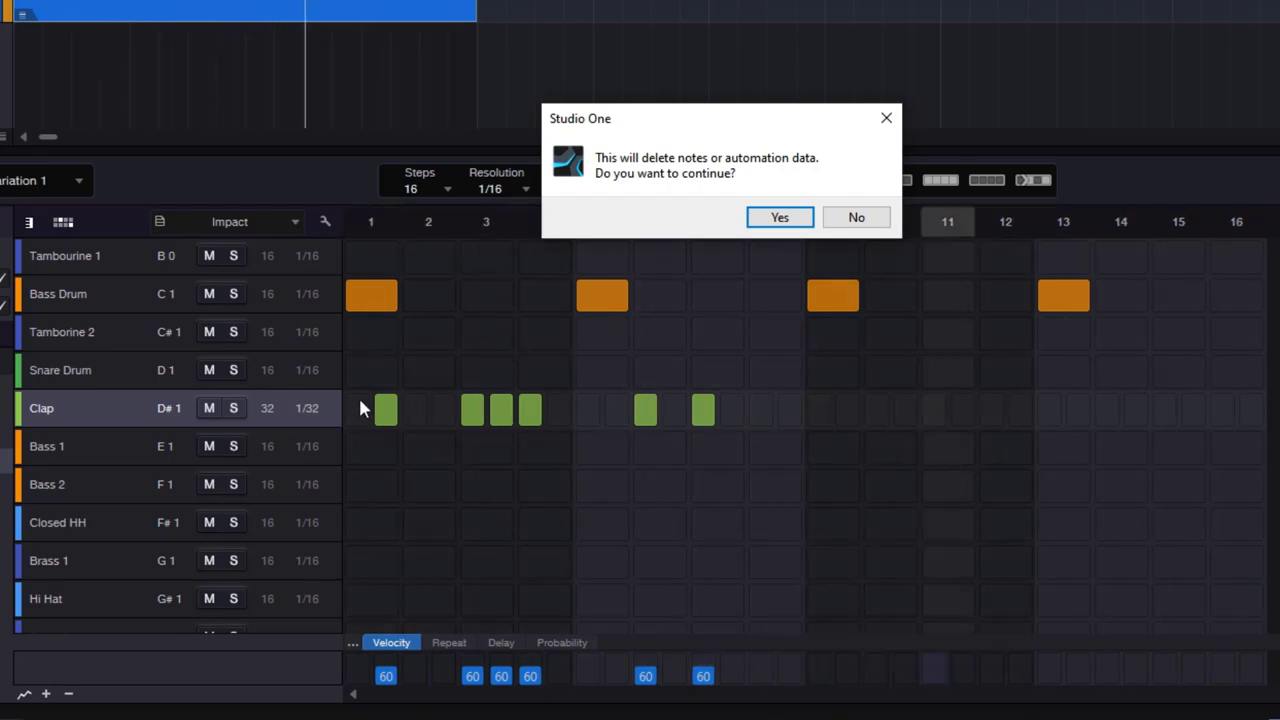
pyautogui.click(780, 215)
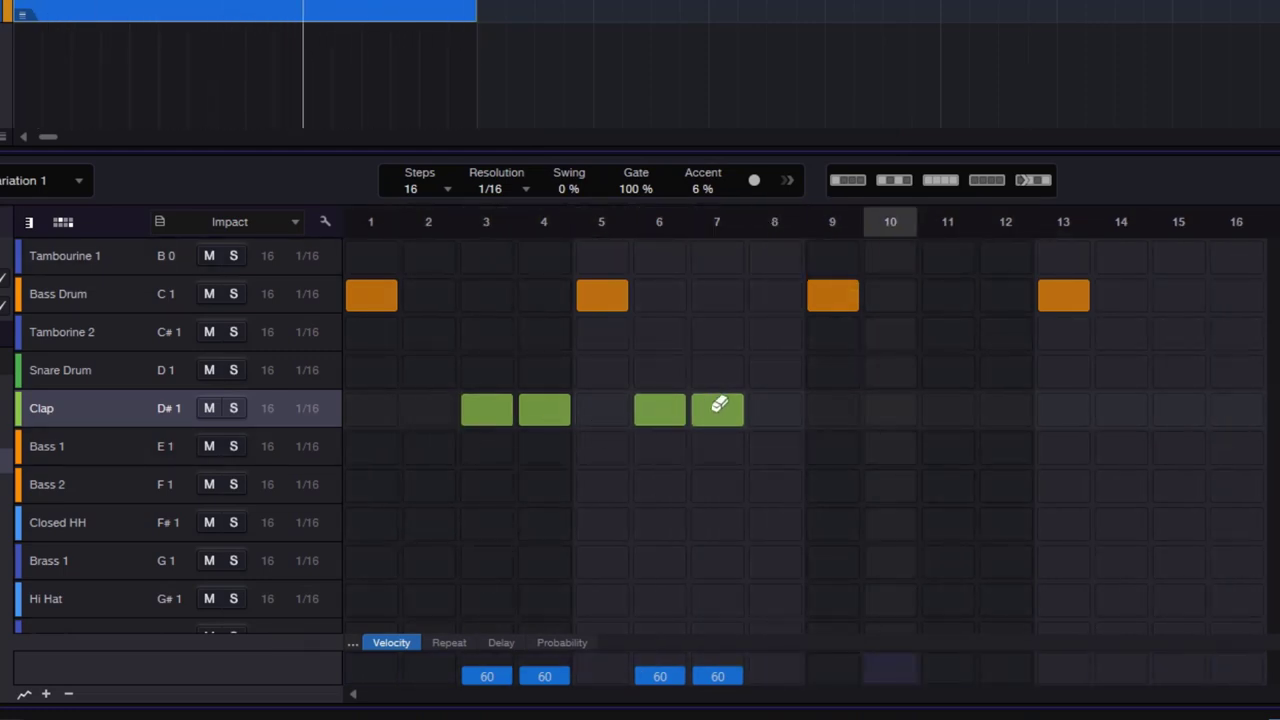
pyautogui.rightClick(90, 407)
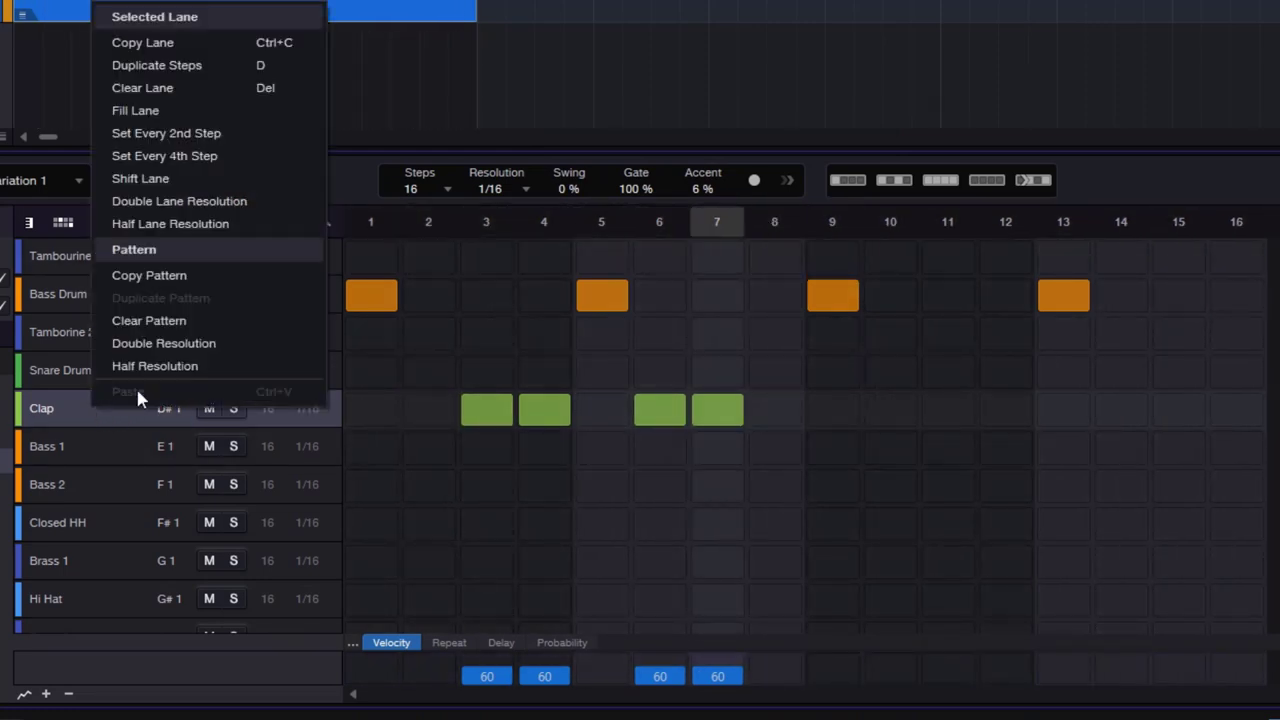
pyautogui.click(232, 205)
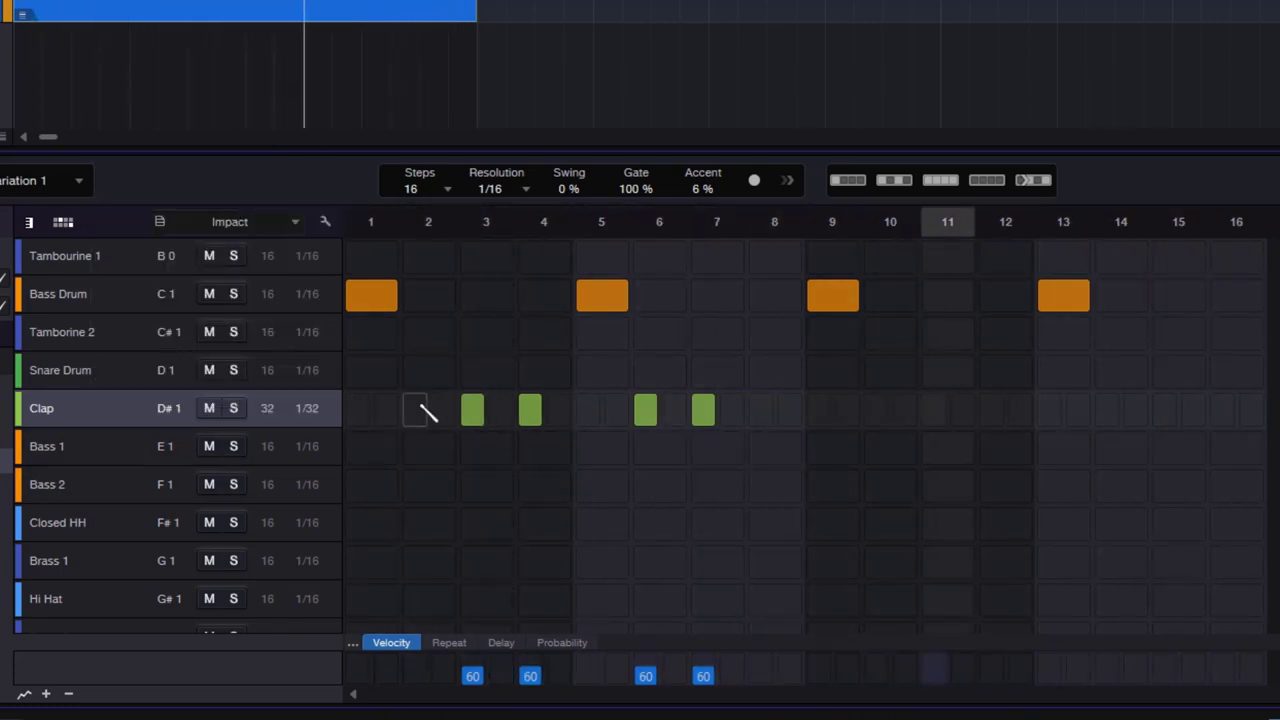
# Erase all remaining Clap hits and double the lane's resolution to 1/64.
pyautogui.click(478, 400)
pyautogui.click(501, 408)
pyautogui.click(530, 408)
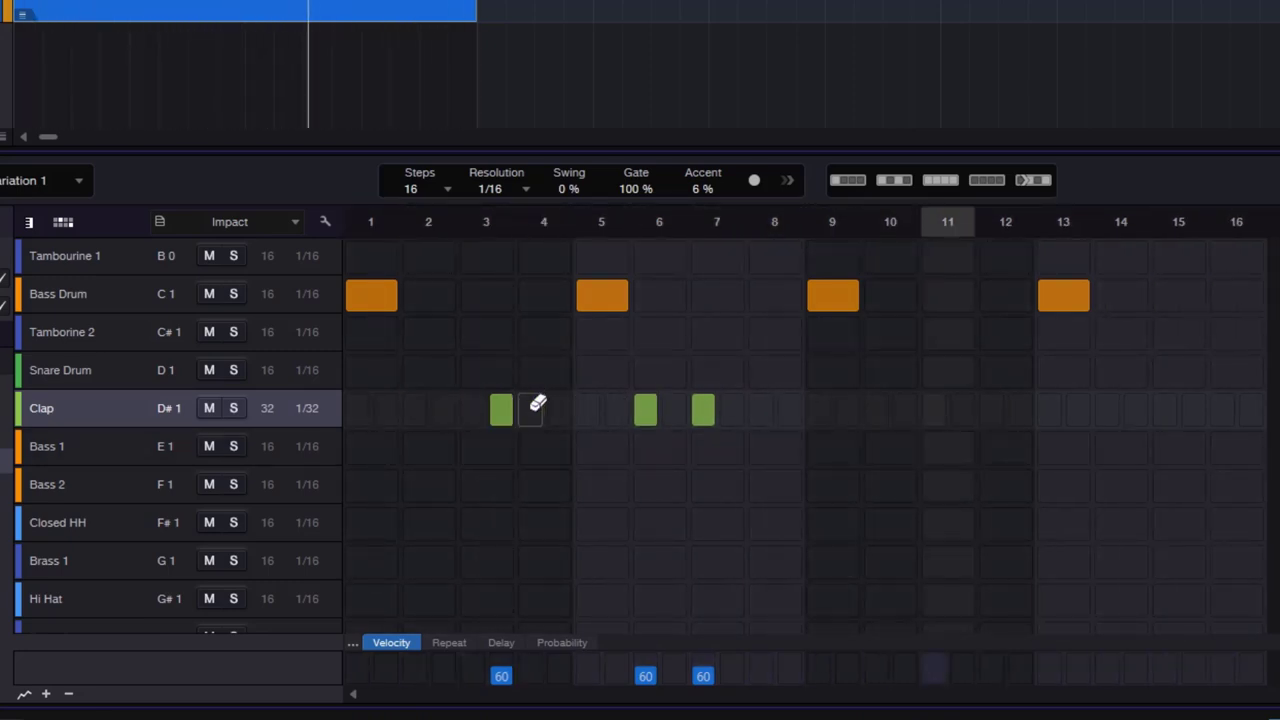
pyautogui.click(501, 408)
pyautogui.click(645, 408)
pyautogui.click(703, 408)
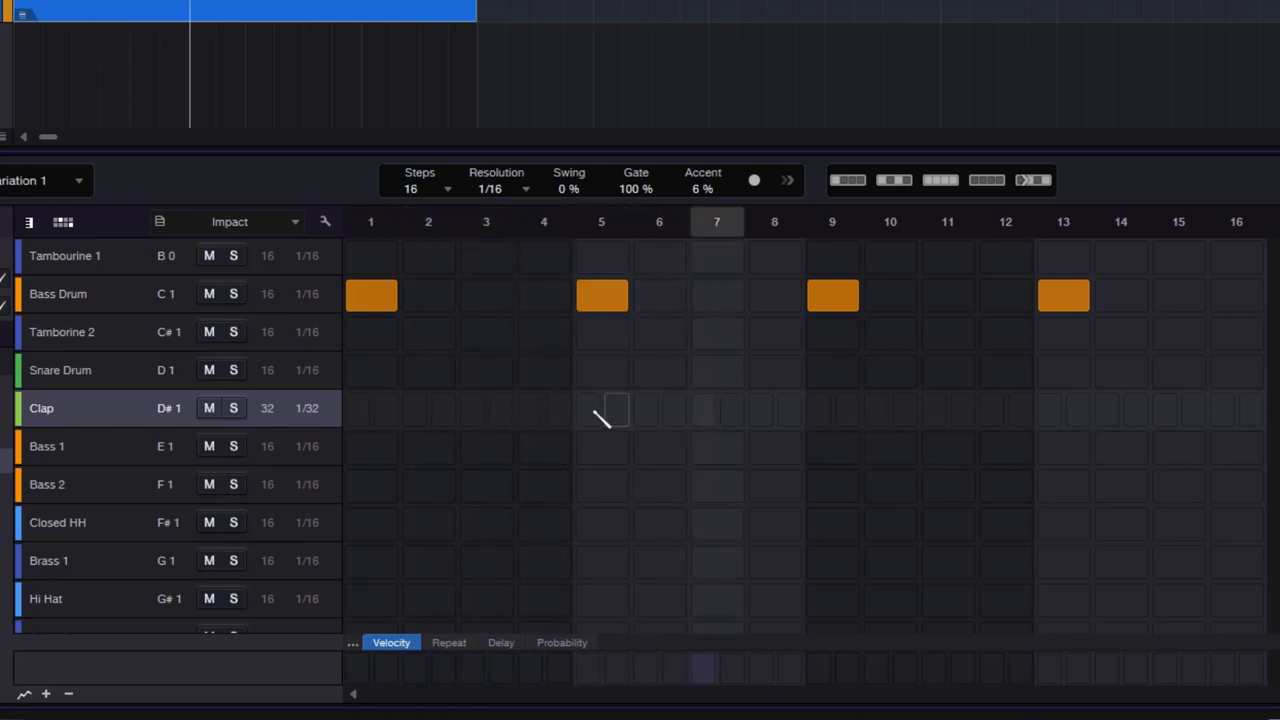
pyautogui.rightClick(112, 408)
pyautogui.click(247, 198)
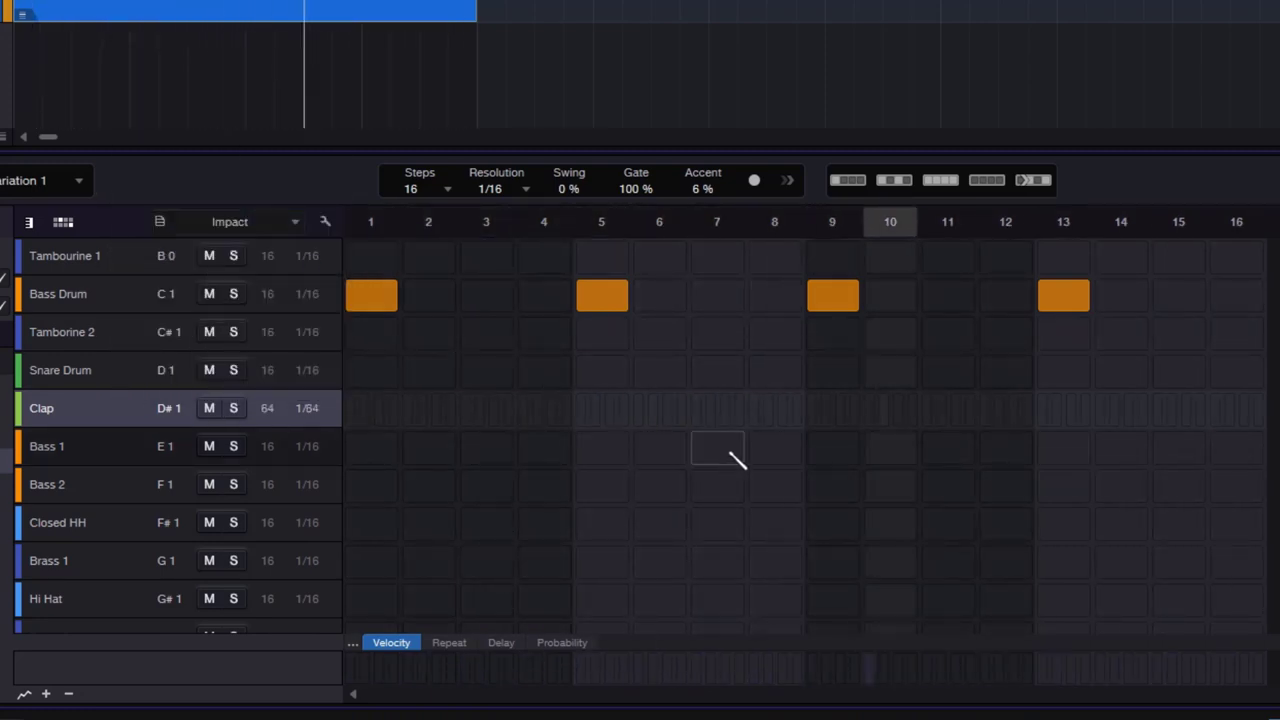
# Paint runs of 1/64 Clap hits across steps 1–5, 6–7, 9–11 and 13–15, and erase them all again.
pyautogui.moveTo(380, 412); pyautogui.dragTo(600, 412)
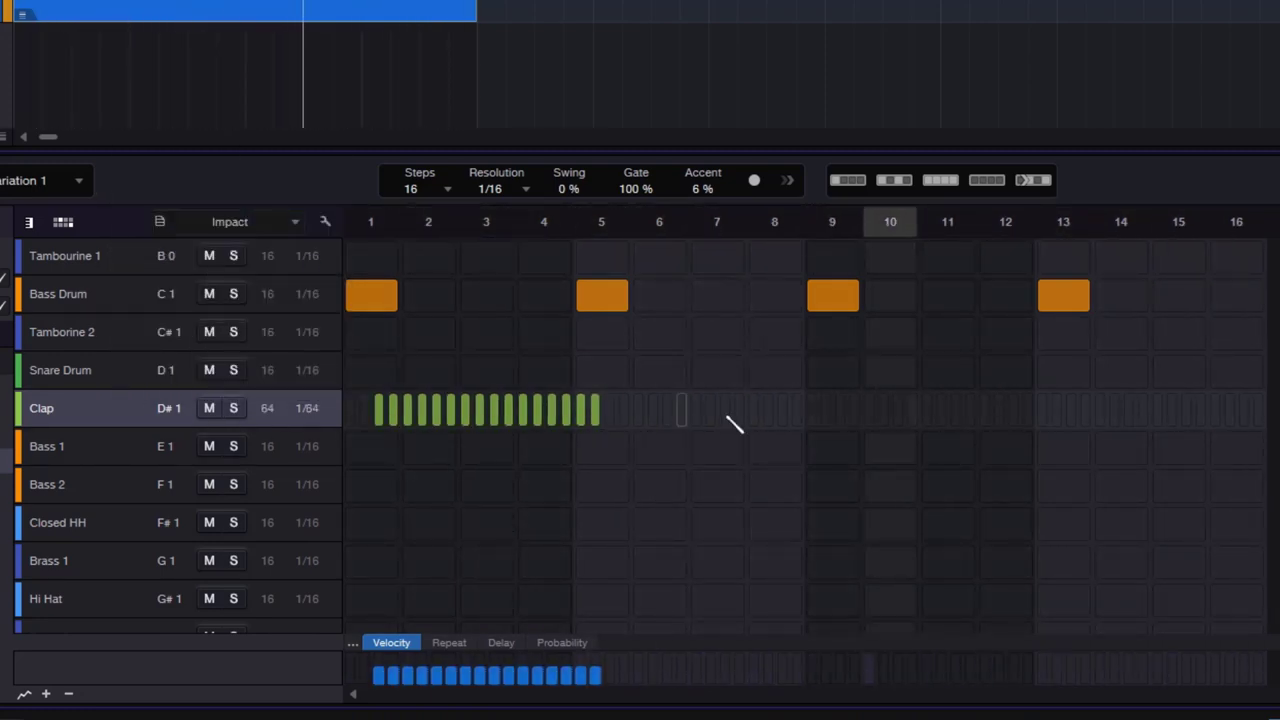
pyautogui.moveTo(810, 410); pyautogui.dragTo(970, 410)
pyautogui.moveTo(1068, 410); pyautogui.dragTo(1158, 410)
pyautogui.moveTo(665, 410); pyautogui.dragTo(728, 410)
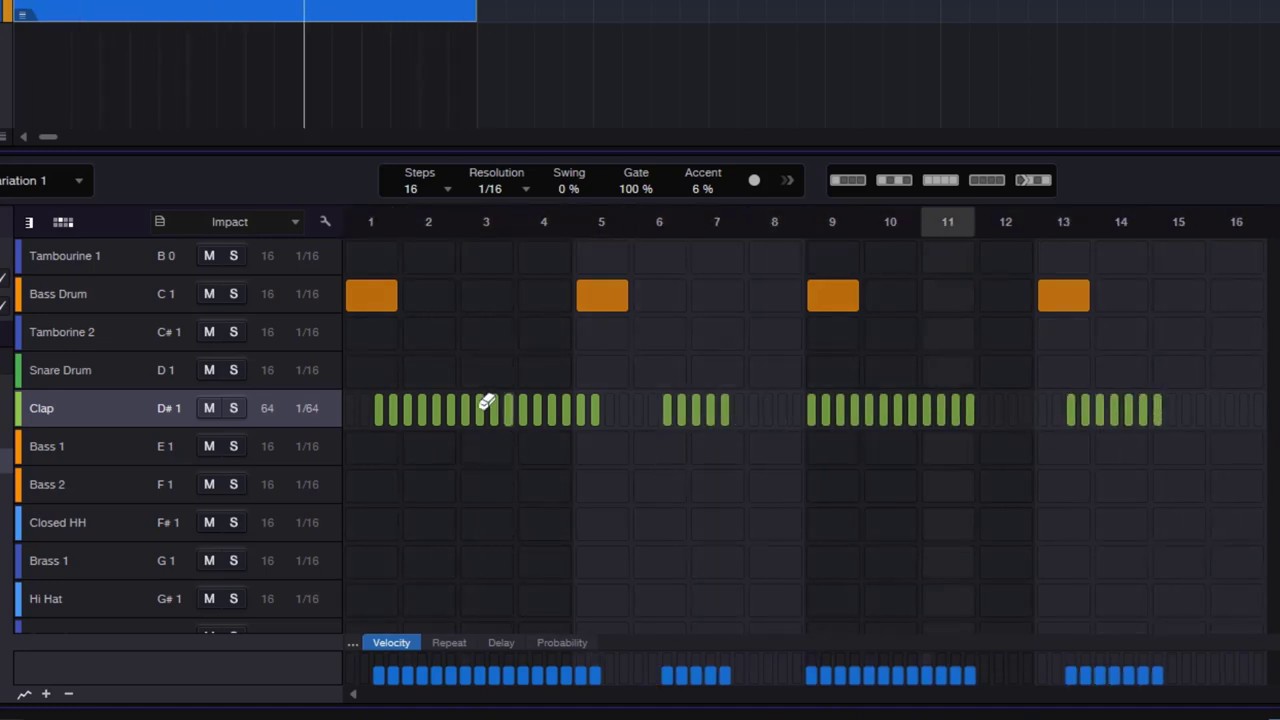
pyautogui.moveTo(383, 405); pyautogui.dragTo(1203, 405)
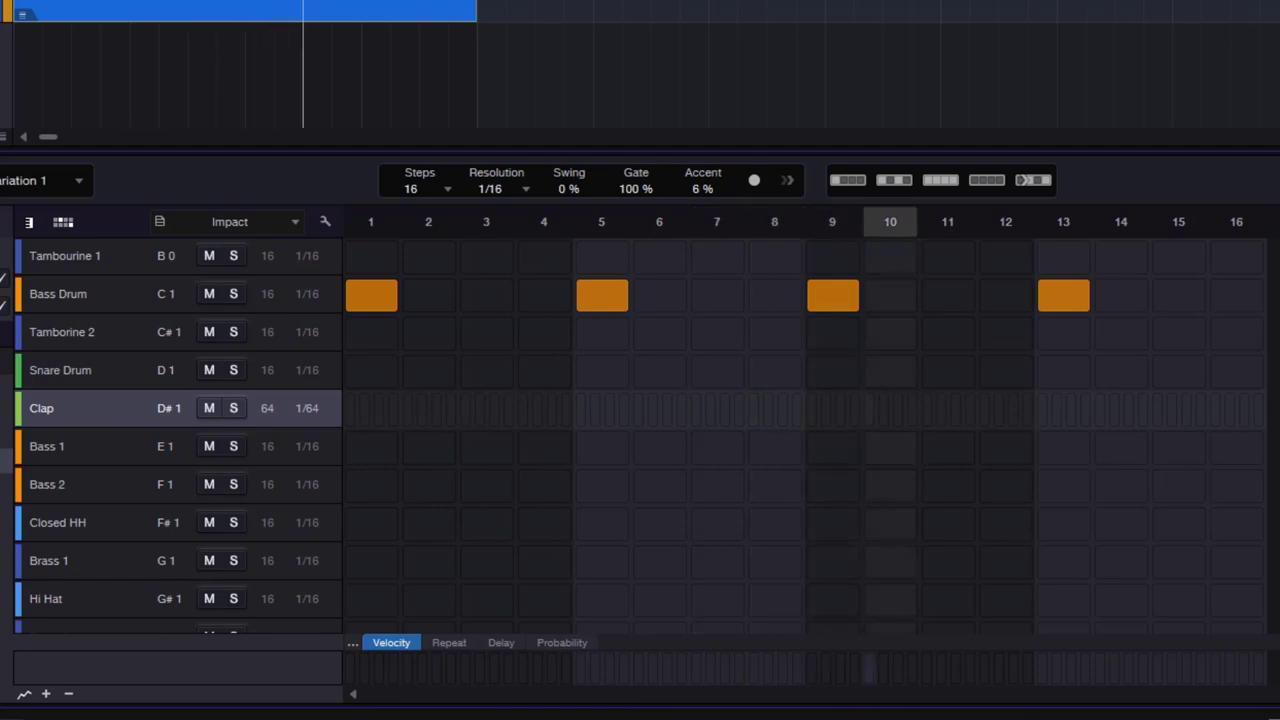
# Halve the Clap lane's resolution twice, to 1/32 and back to 1/16, accepting the data deletion each time.
pyautogui.rightClick(47, 409)
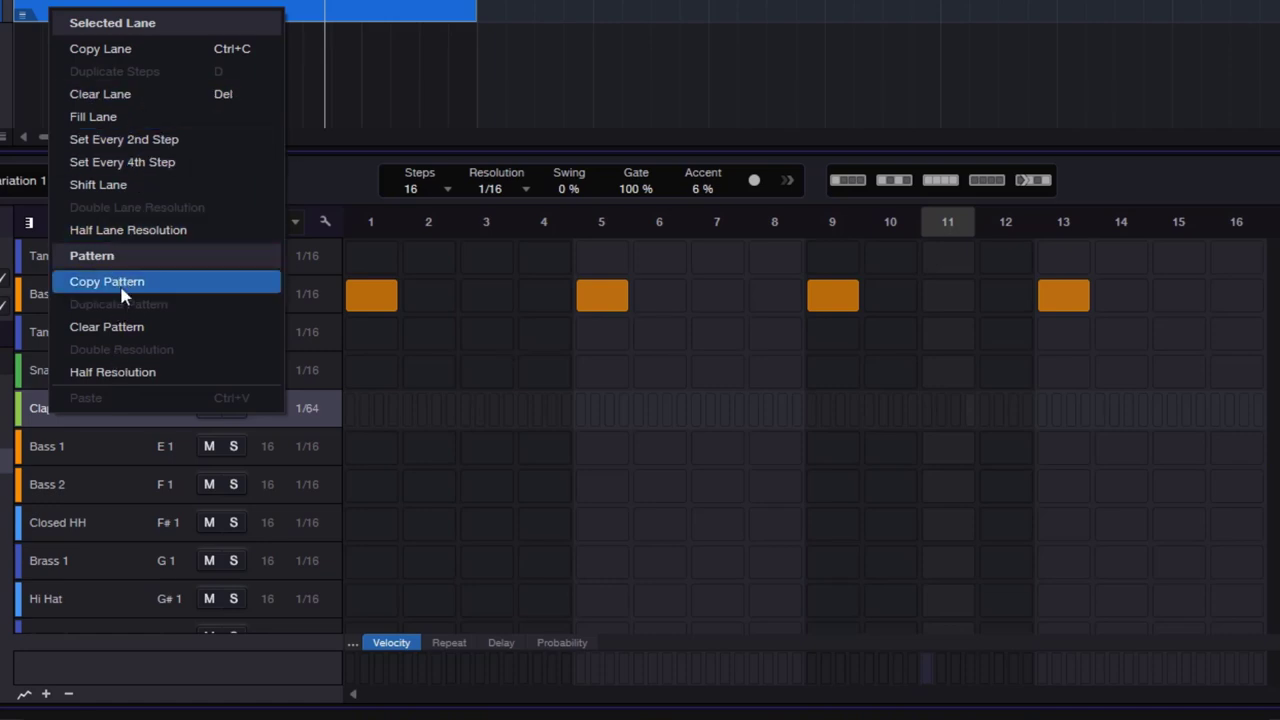
pyautogui.click(333, 440)
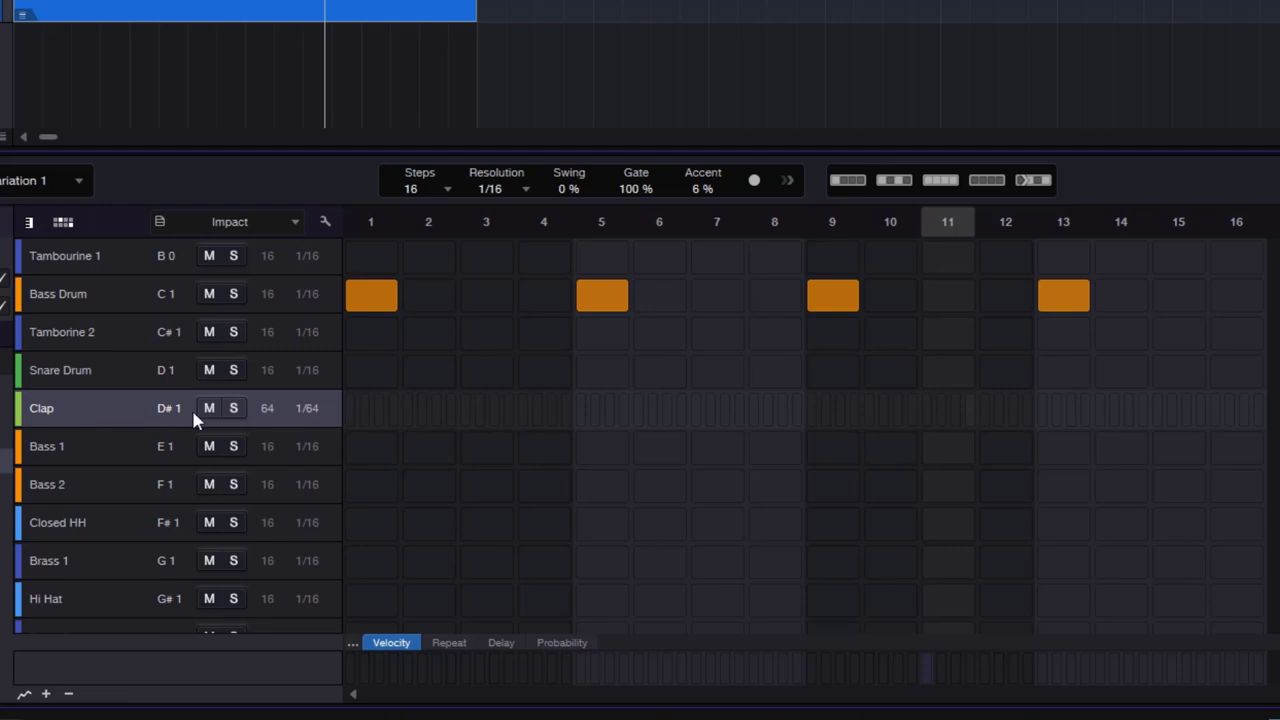
pyautogui.rightClick(63, 408)
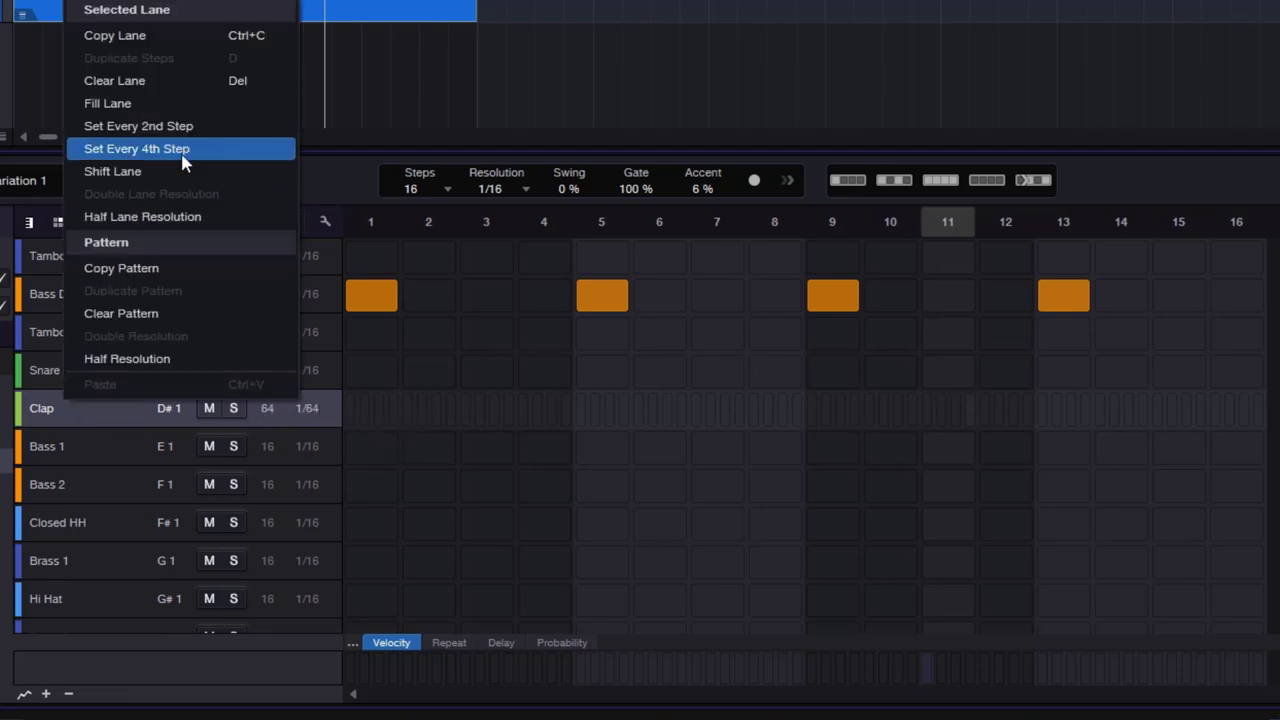
pyautogui.click(190, 217)
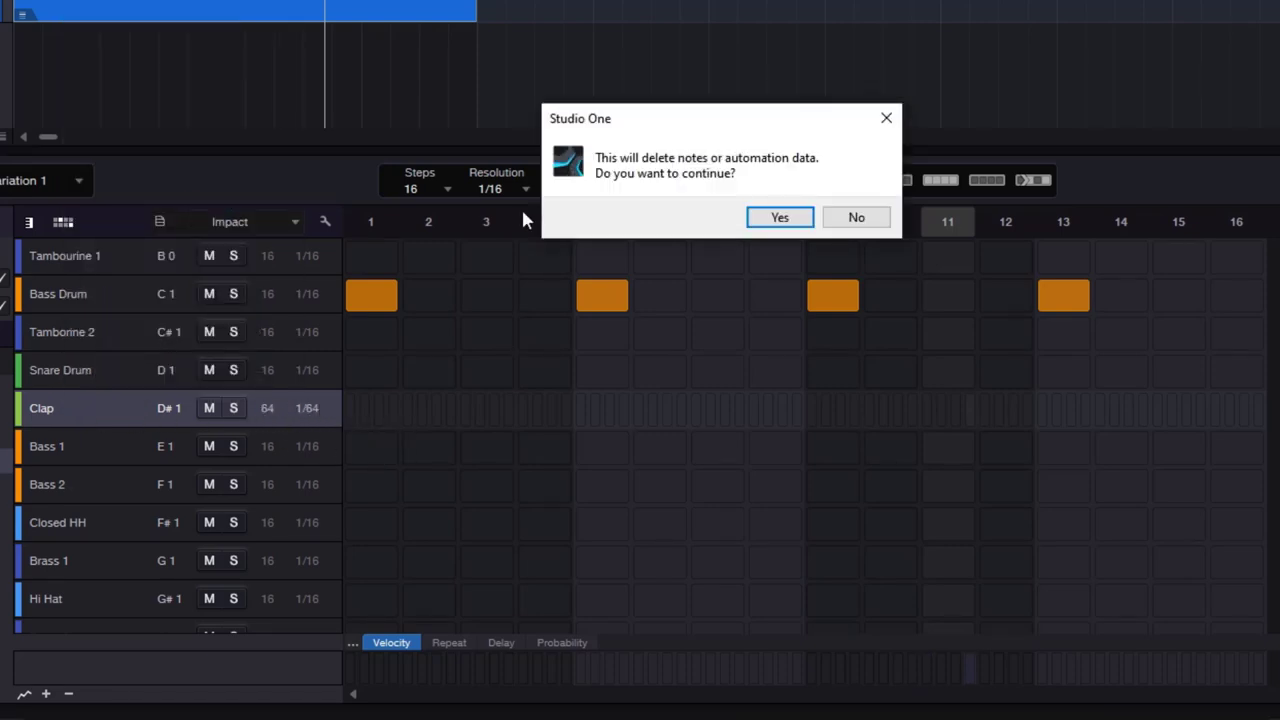
pyautogui.click(780, 218)
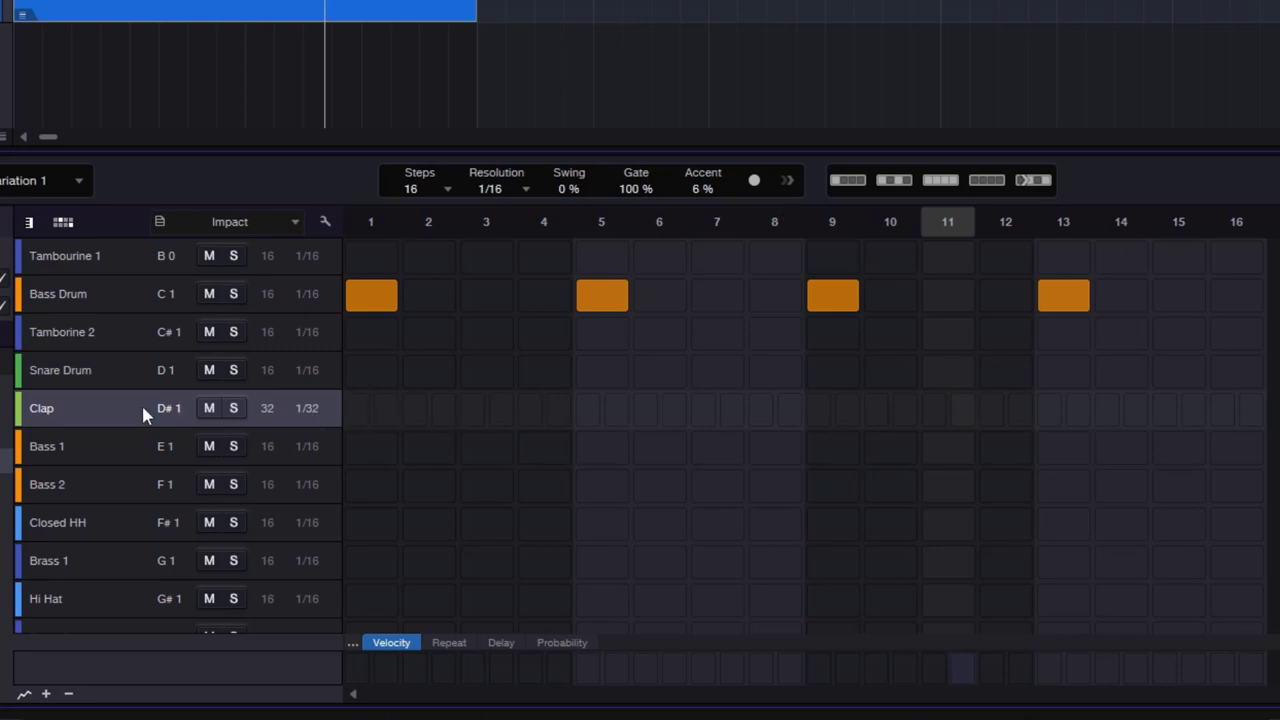
pyautogui.rightClick(111, 408)
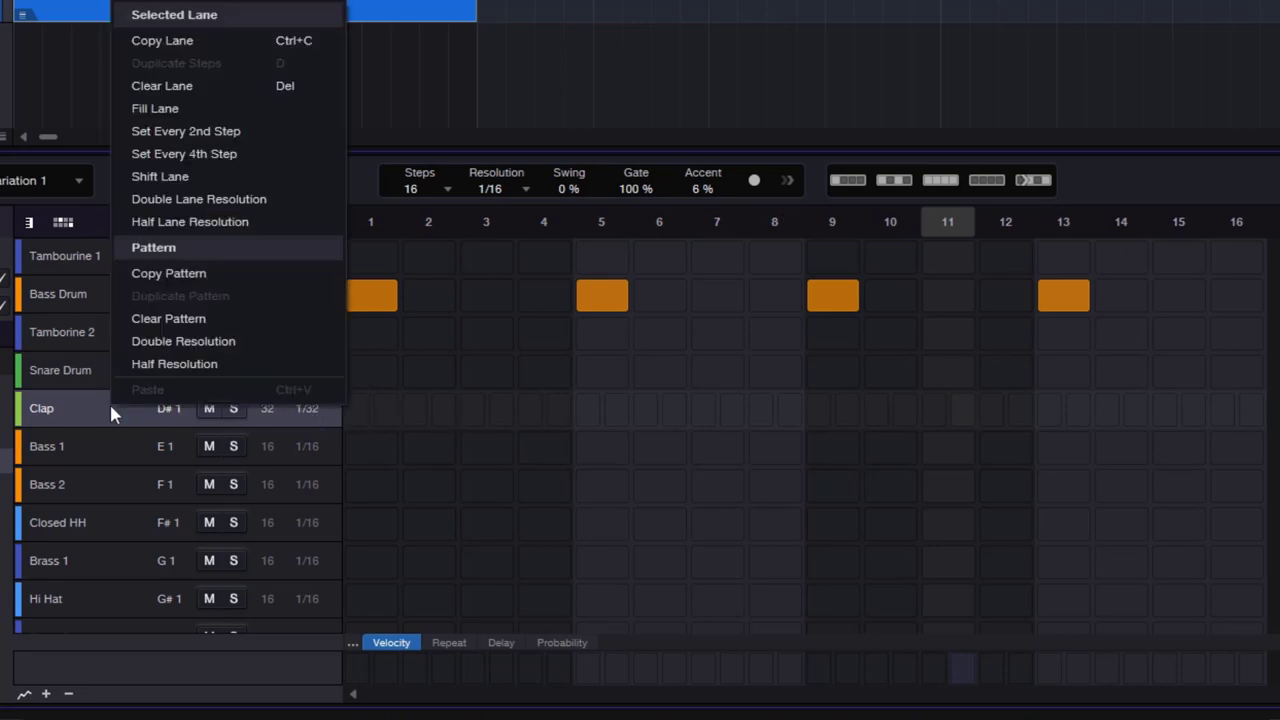
pyautogui.click(245, 224)
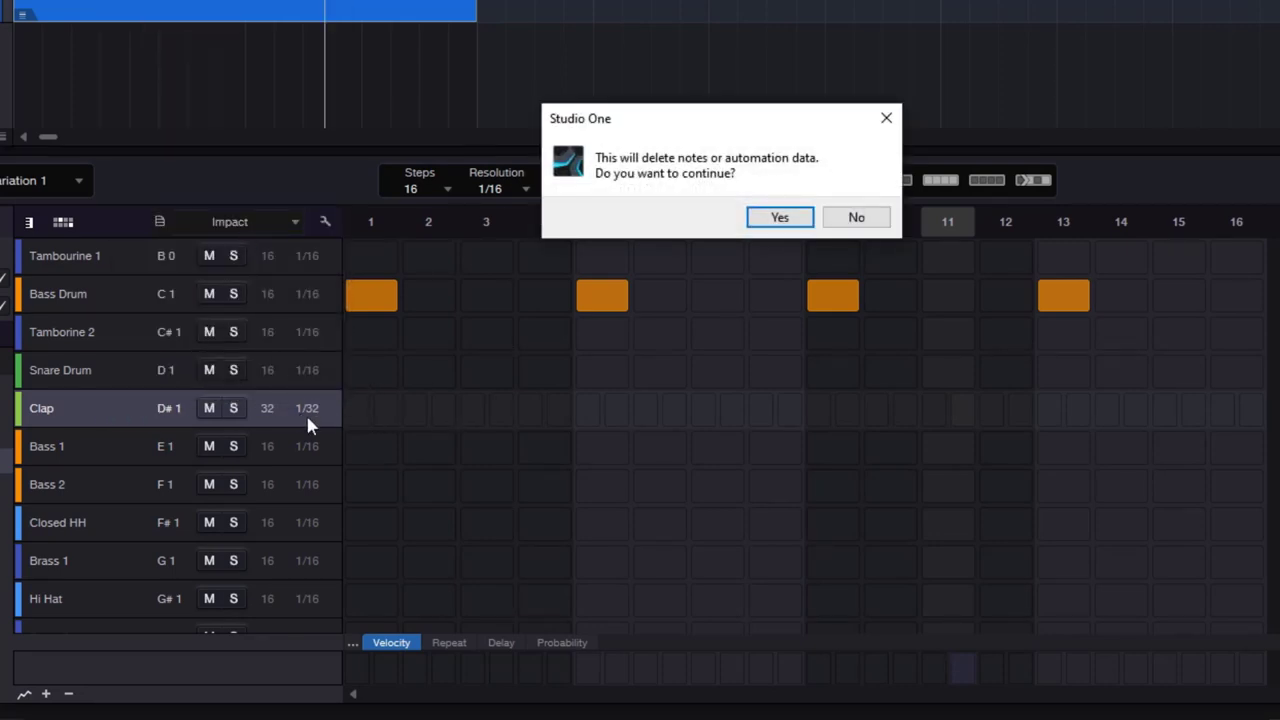
pyautogui.click(779, 219)
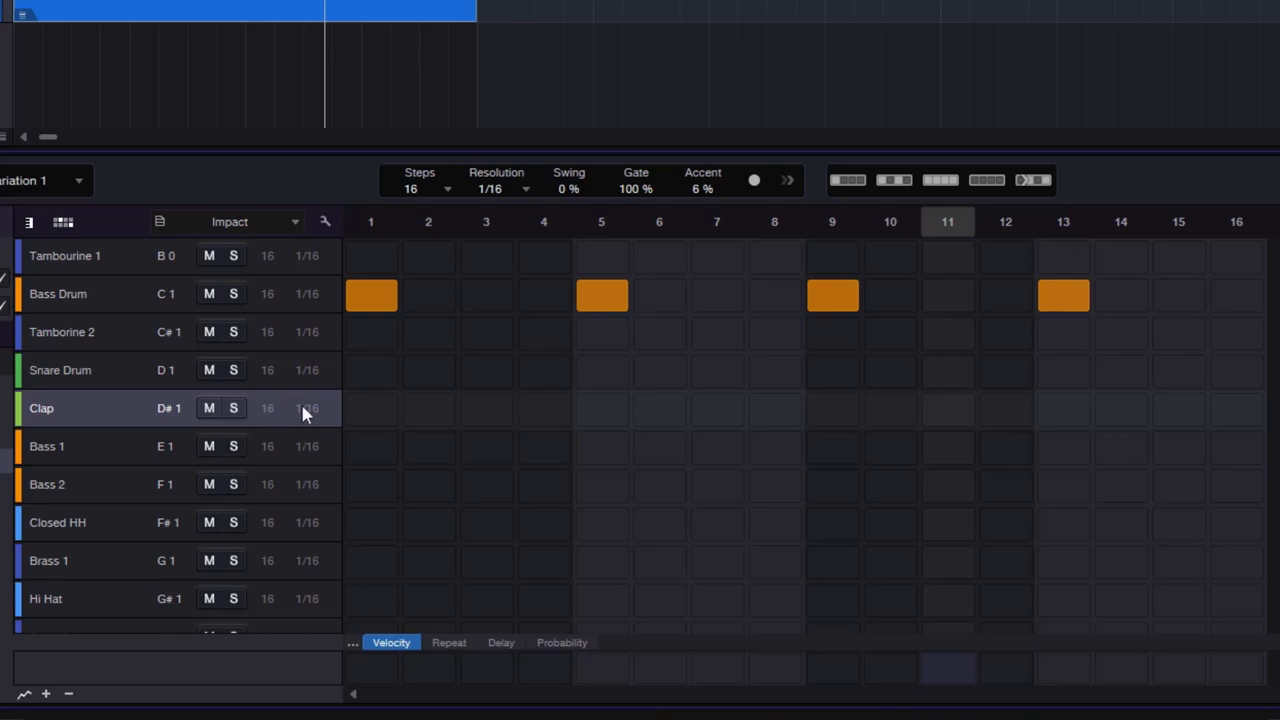
# Add a hit on step 3 of the Clap lane.
pyautogui.click(487, 408)
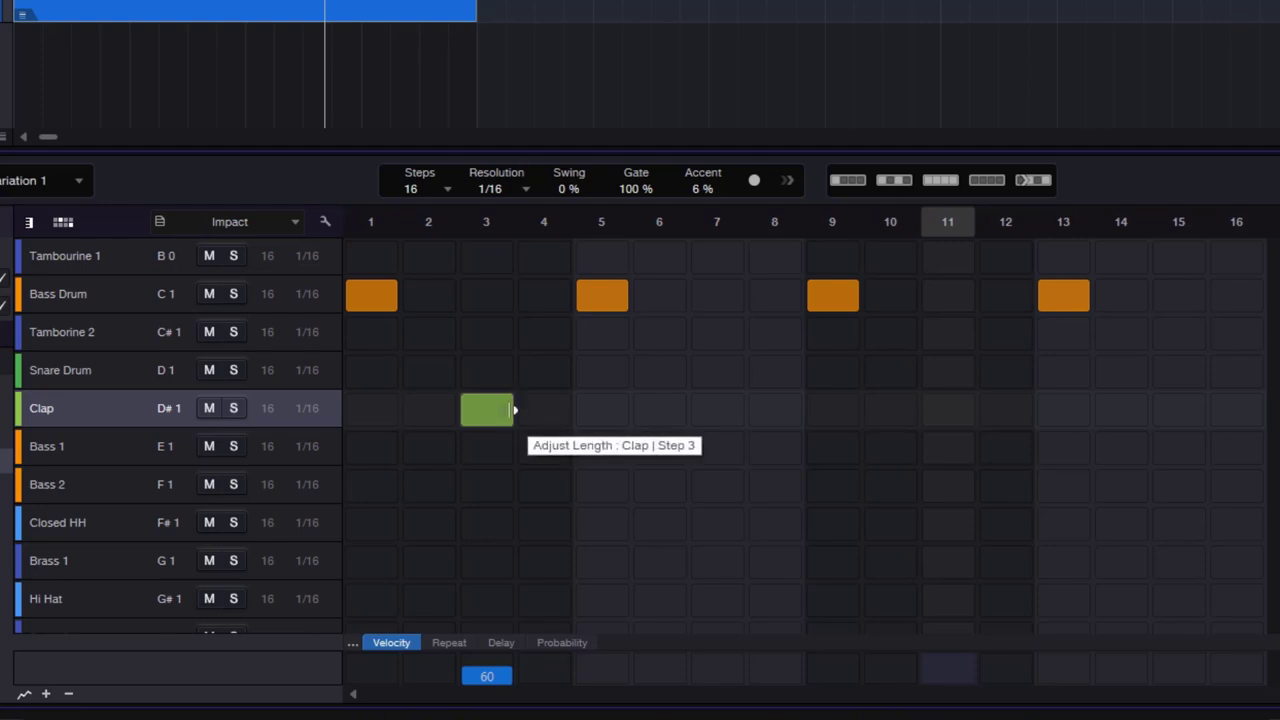
# Stretch the Clap note on step 3 across two steps, restore it to one step, and stop playback.
pyautogui.moveTo(517, 409); pyautogui.dragTo(563, 422)
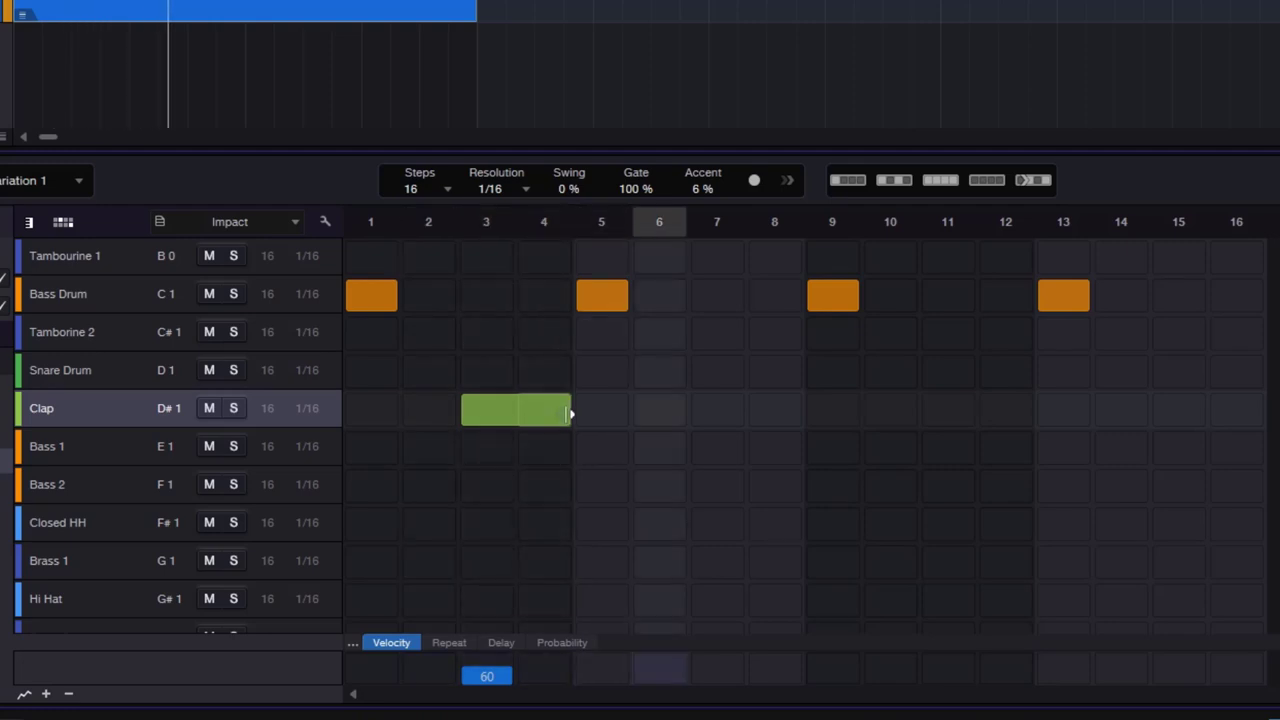
pyautogui.moveTo(570, 410); pyautogui.dragTo(521, 413)
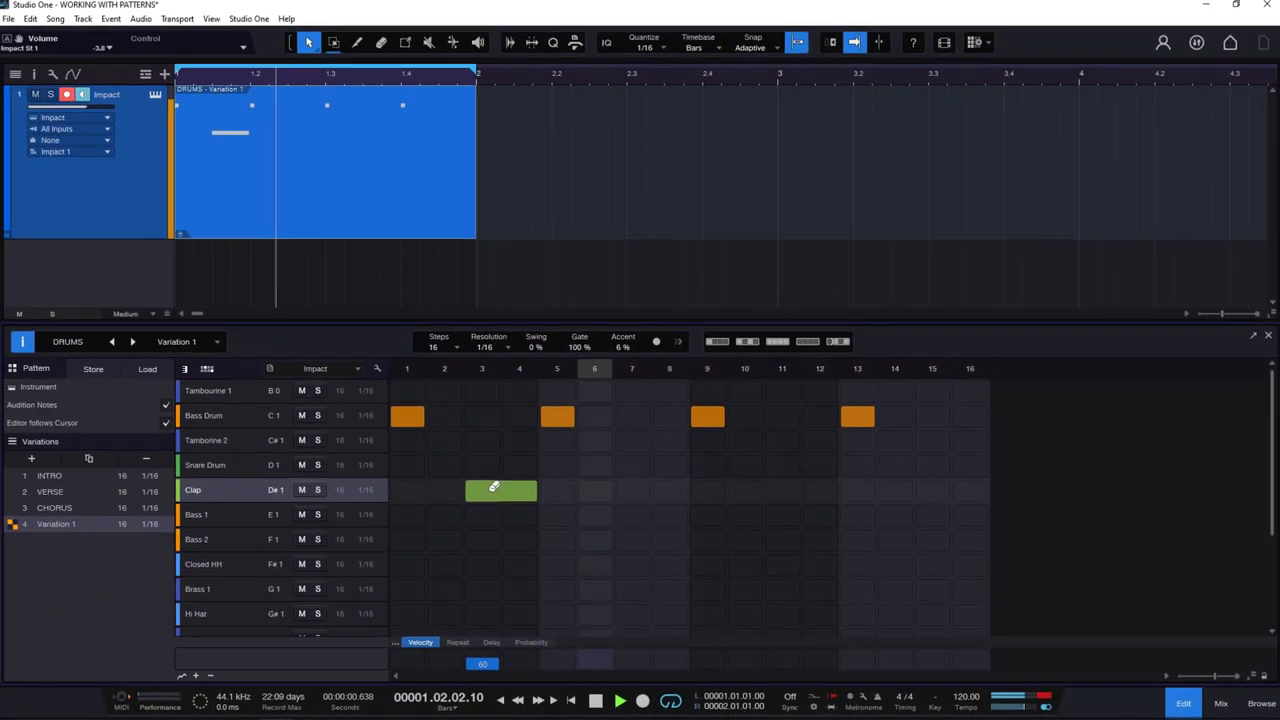
pyautogui.click(486, 411)
pyautogui.click(483, 491)
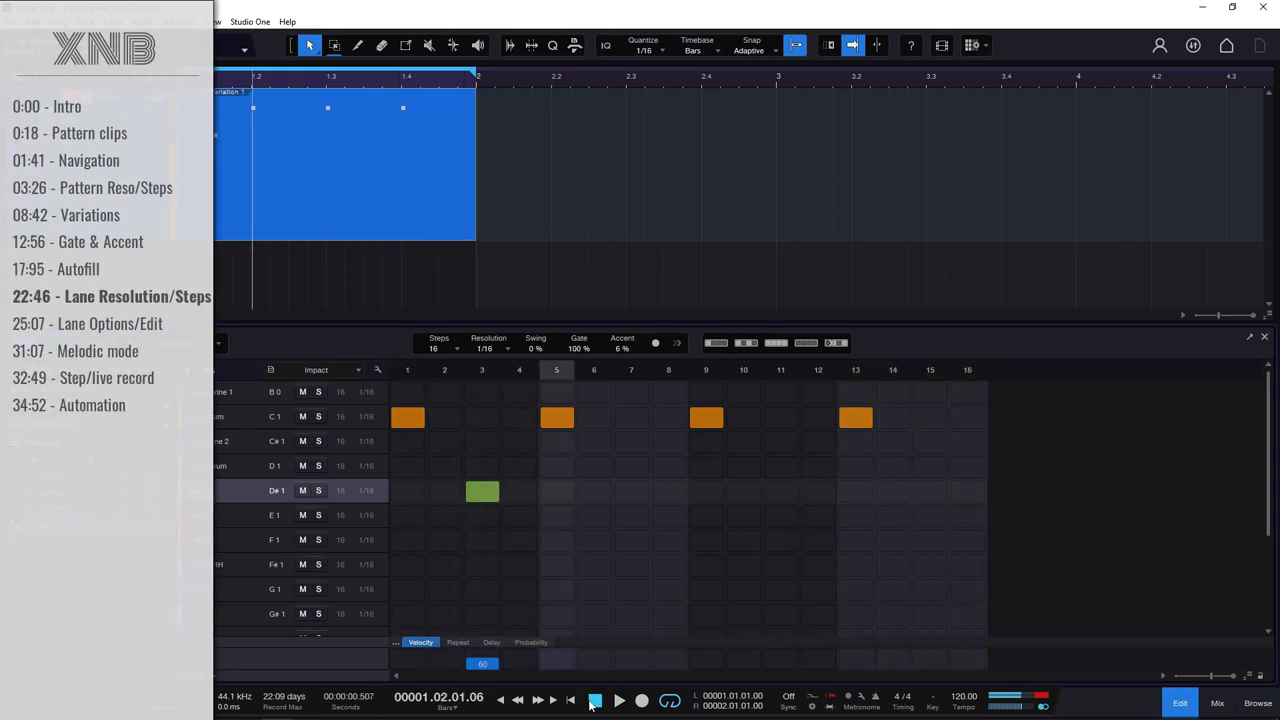
pyautogui.press('space')
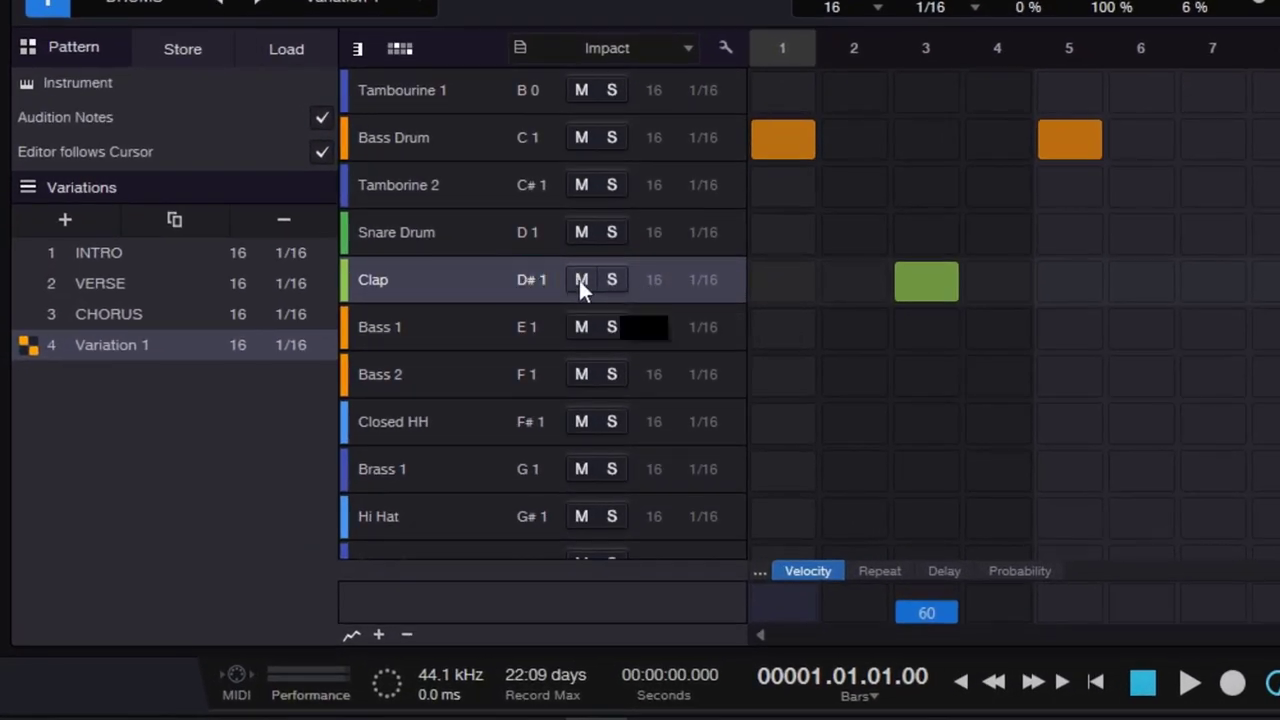
# Double the Clap lane's resolution to 1/32, and halve it back to 1/16.
pyautogui.rightClick(440, 282)
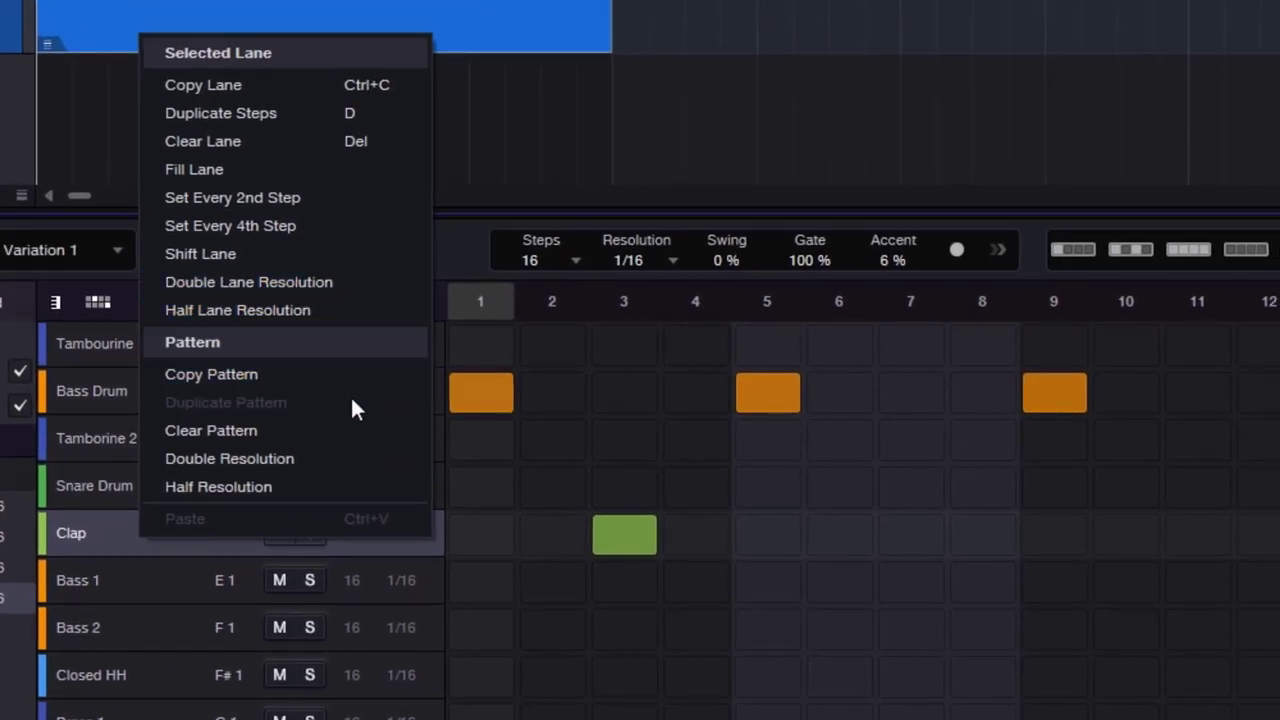
pyautogui.click(119, 527)
pyautogui.rightClick(139, 521)
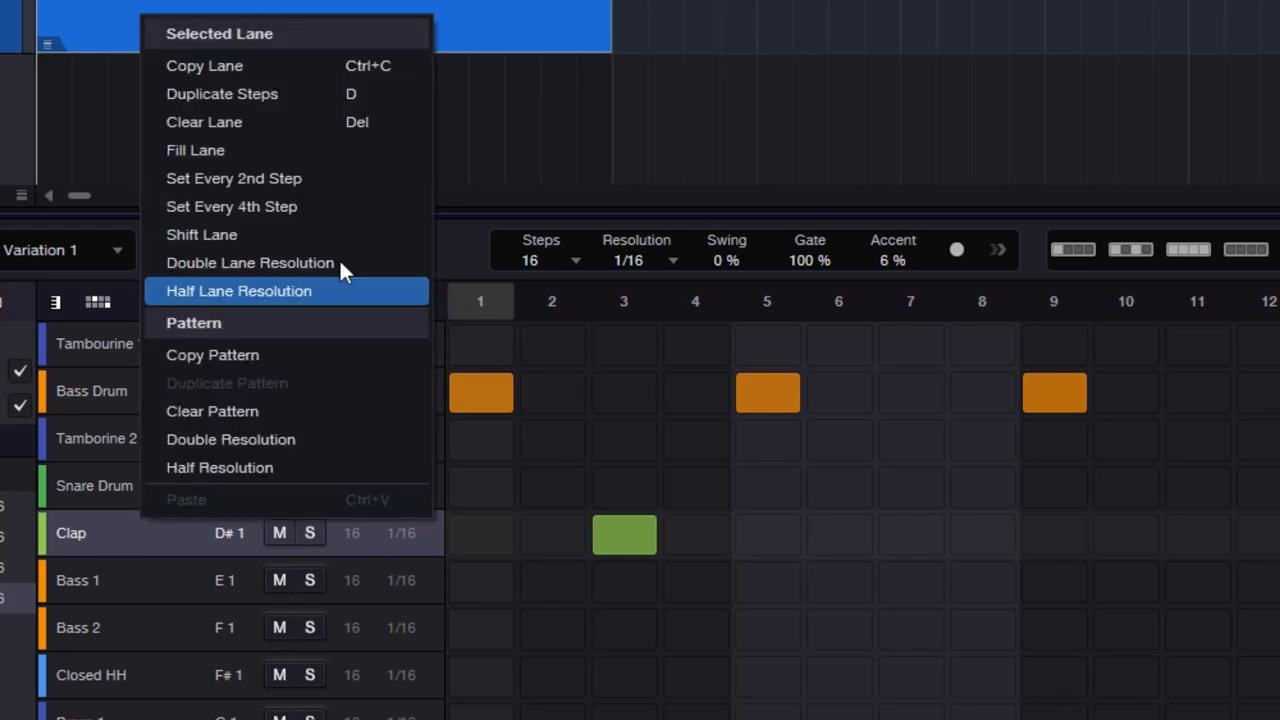
pyautogui.click(296, 262)
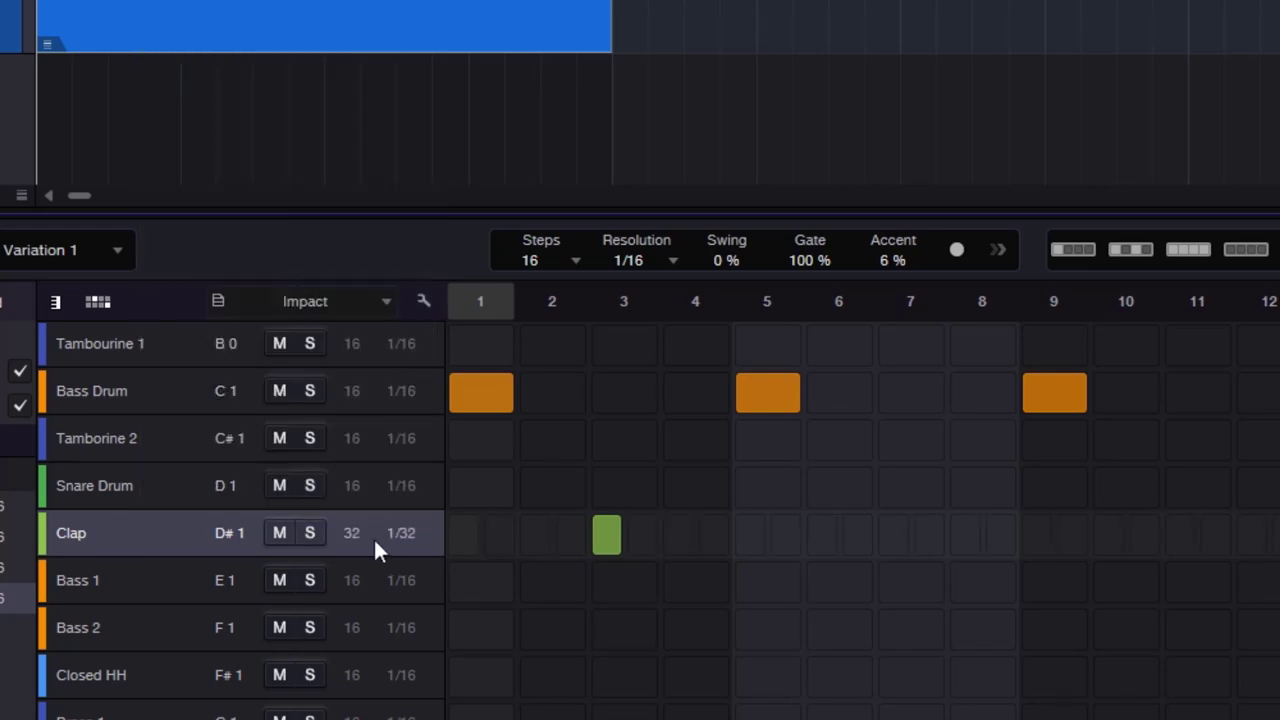
pyautogui.rightClick(129, 533)
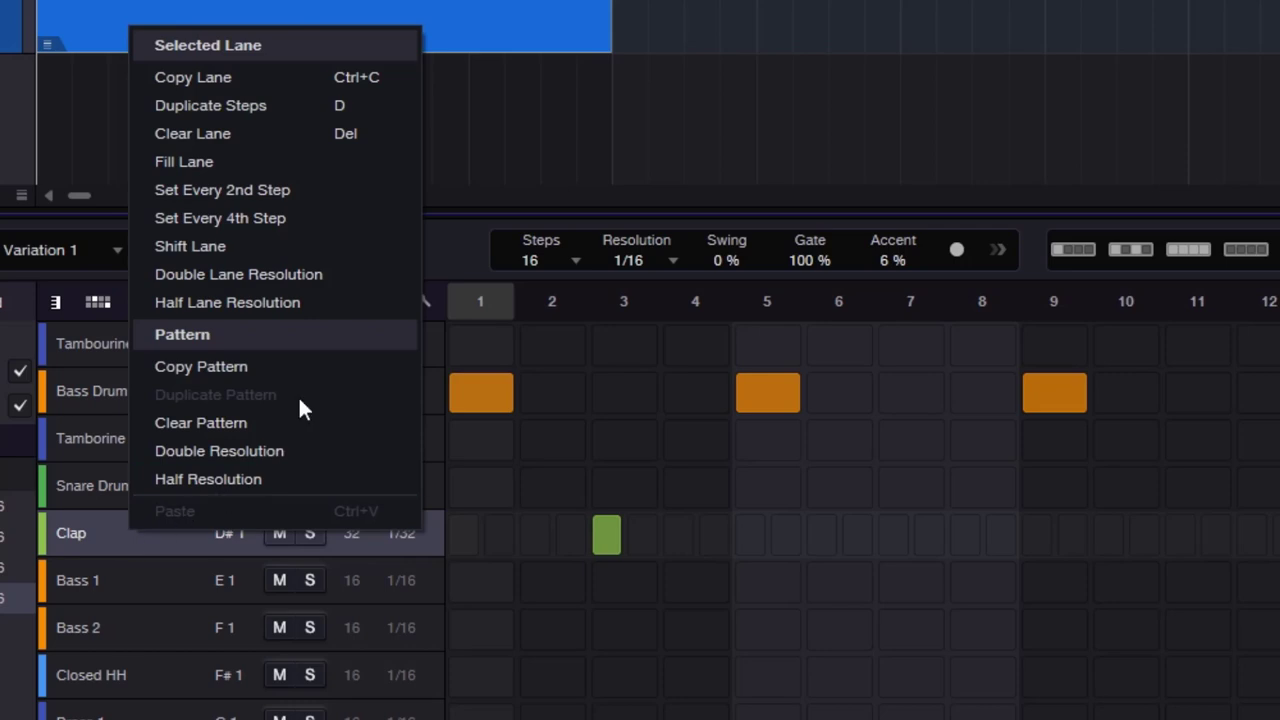
pyautogui.click(263, 298)
# Remove the Clap note on step 3 and set the Clap lane's resolution to 1/16 triplet.
pyautogui.click(402, 533)
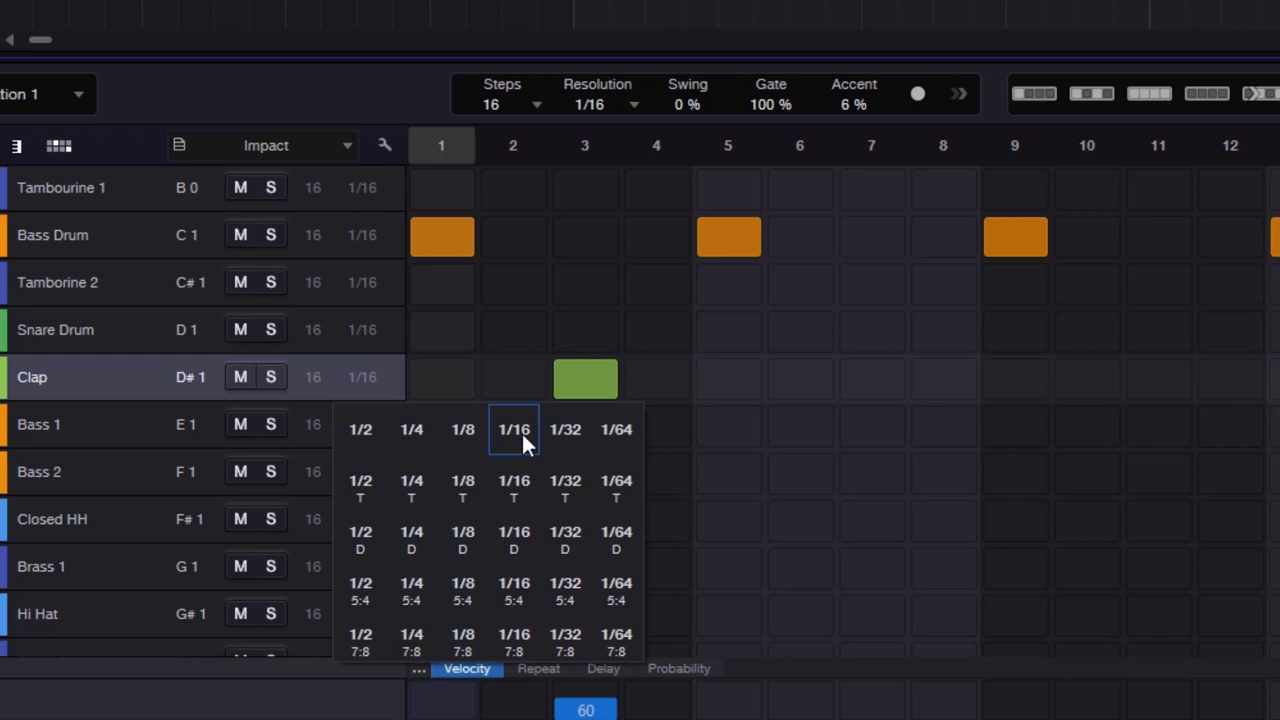
pyautogui.click(370, 389)
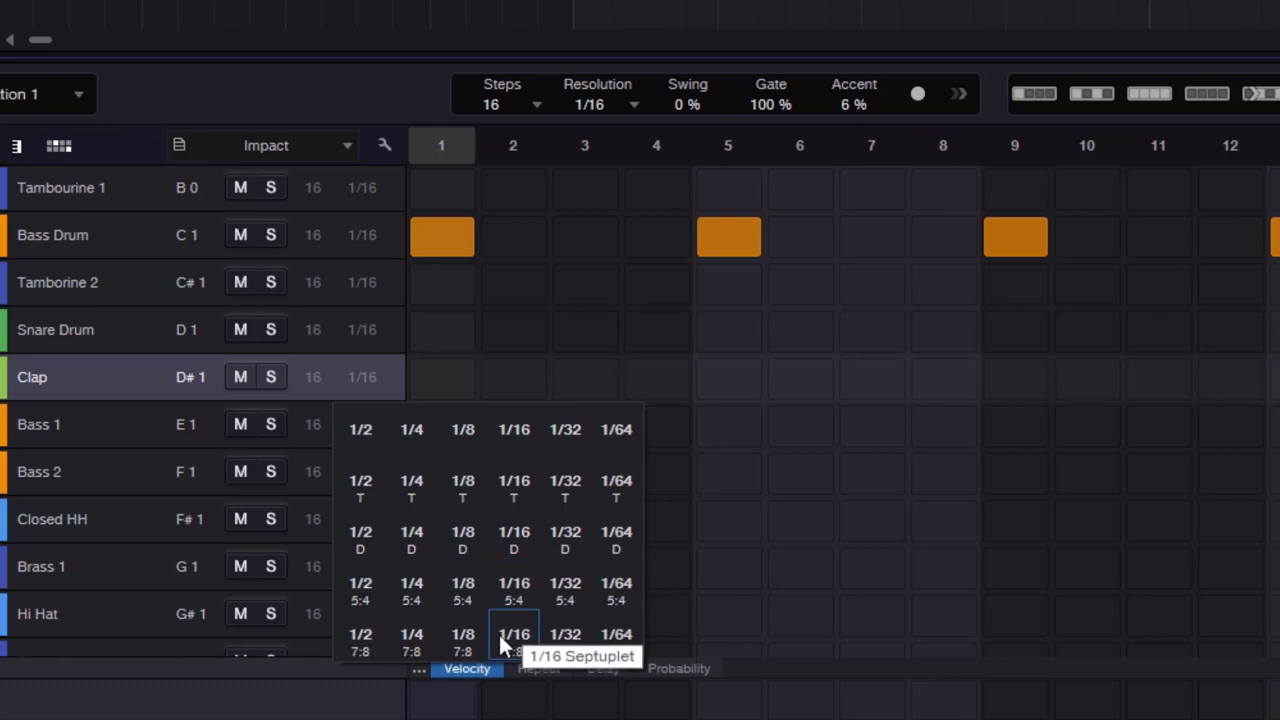
pyautogui.click(511, 495)
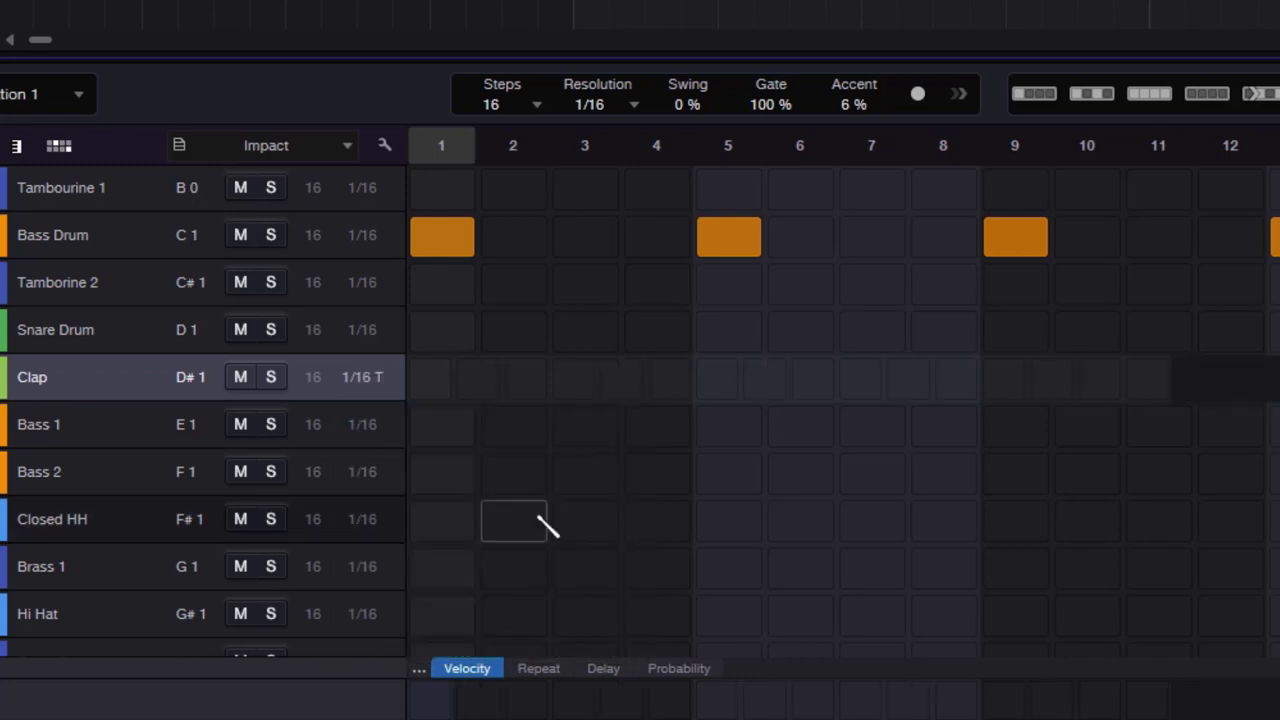
# Add Clap notes on the lane's third, fifth, tenth and eleventh triplet steps and start playback.
pyautogui.click(534, 384)
pyautogui.click(617, 379)
pyautogui.press('space')
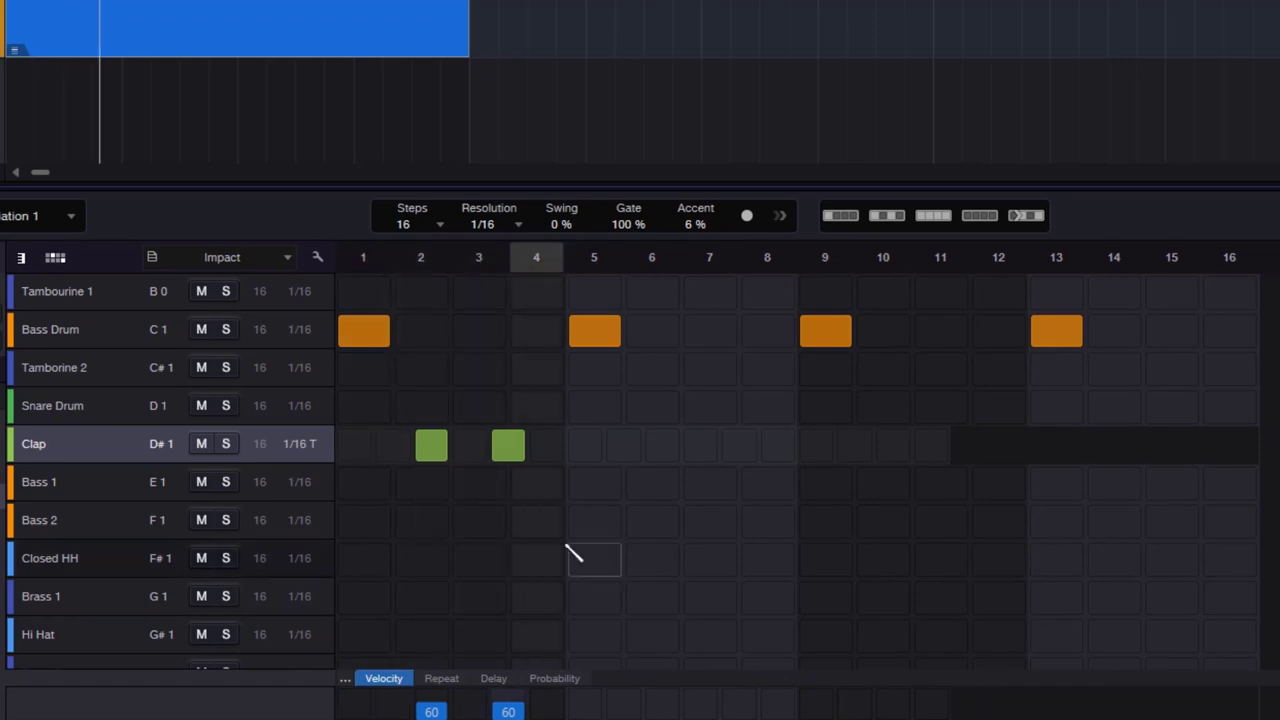
pyautogui.moveTo(705, 448); pyautogui.dragTo(739, 447)
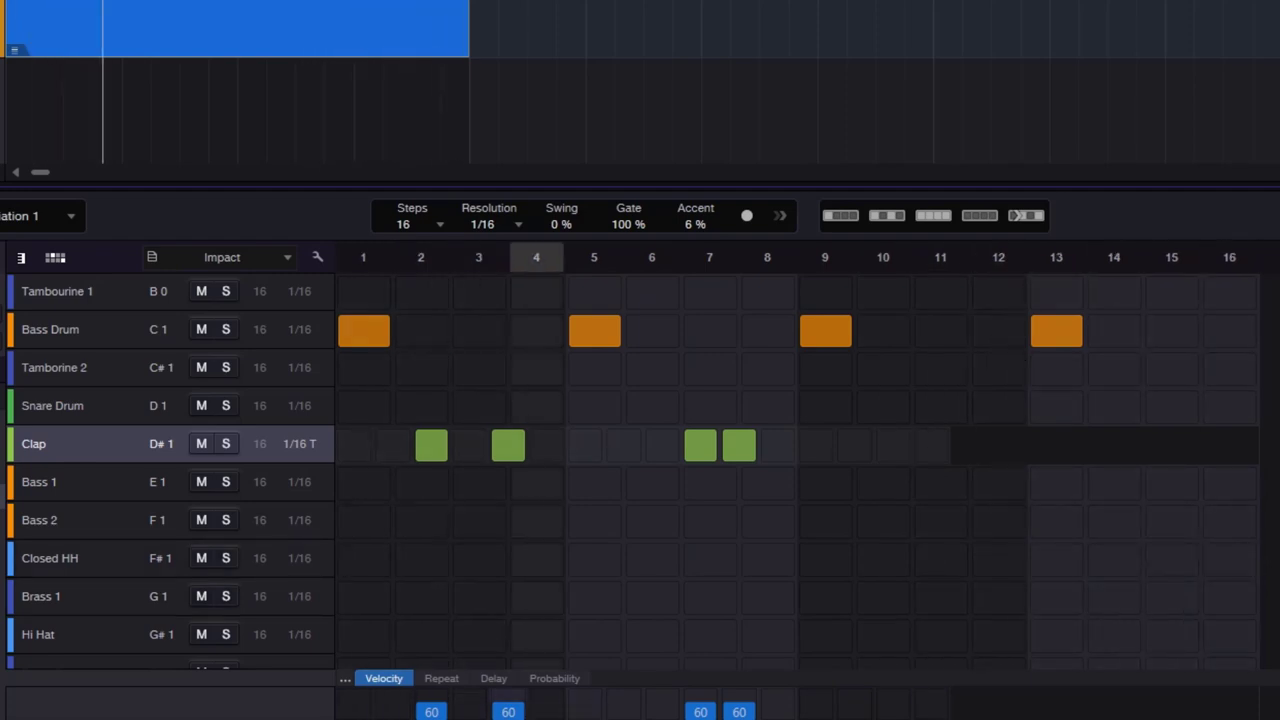
# Set the Clap lane's resolution to 1/64, and change it to 1/32.
pyautogui.click(296, 444)
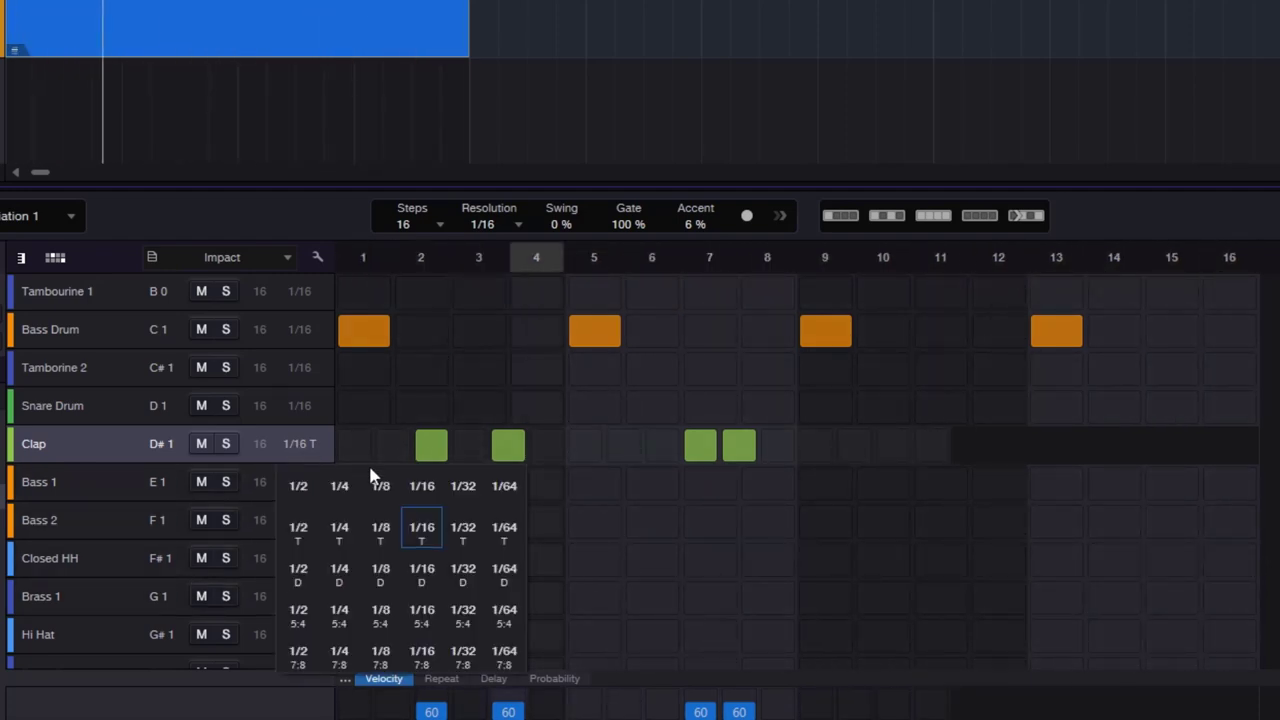
pyautogui.click(501, 485)
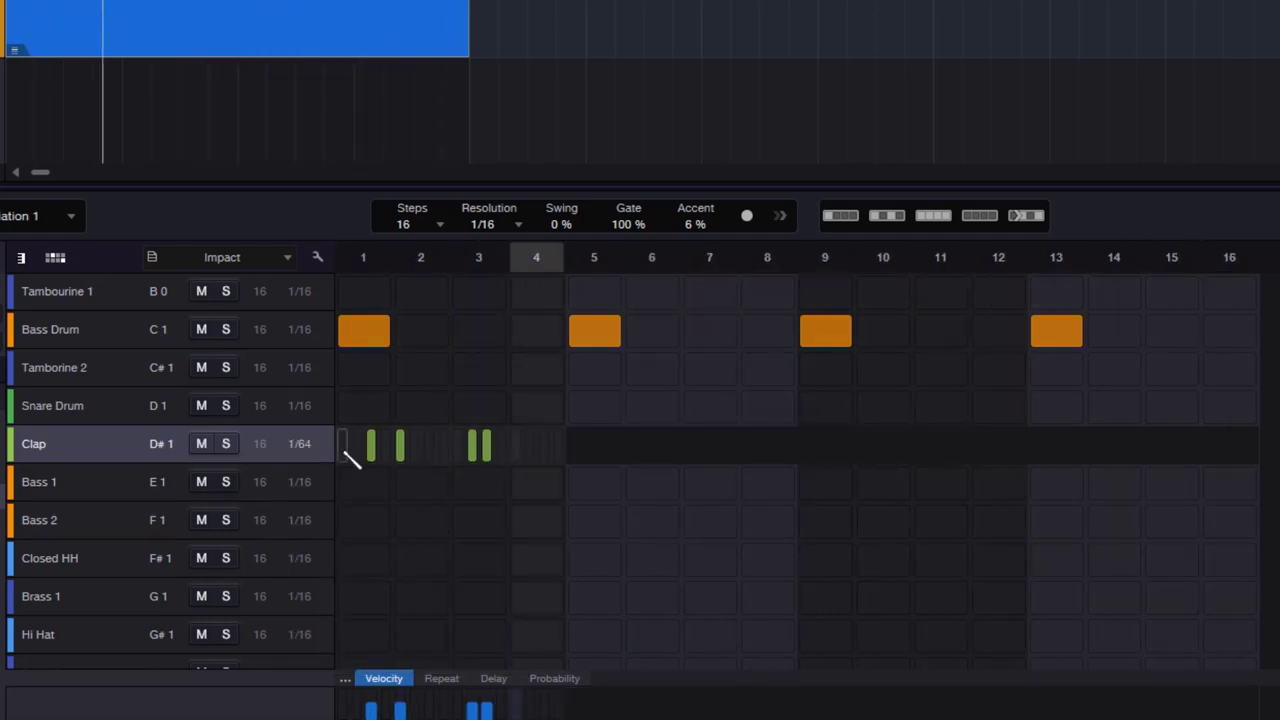
pyautogui.click(296, 444)
pyautogui.click(463, 485)
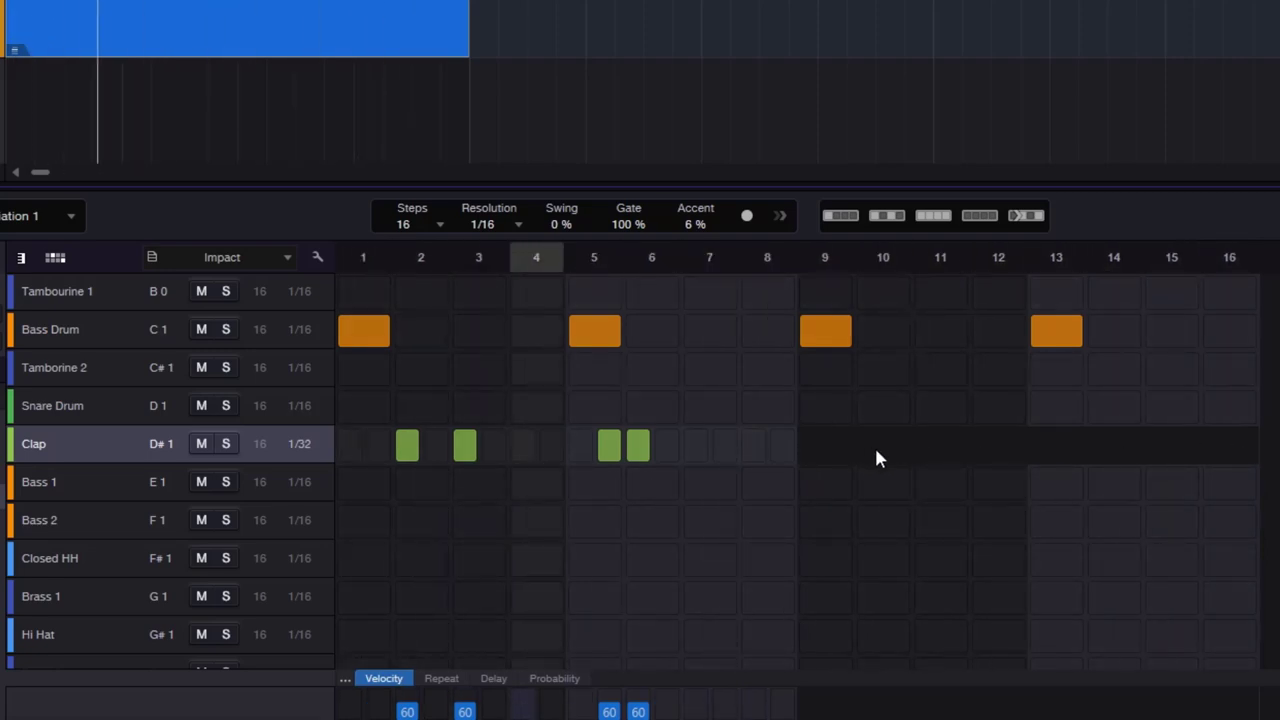
# Switch the Clap lane's resolution to 1/64 again, followed by 1/8 triplet.
pyautogui.click(303, 440)
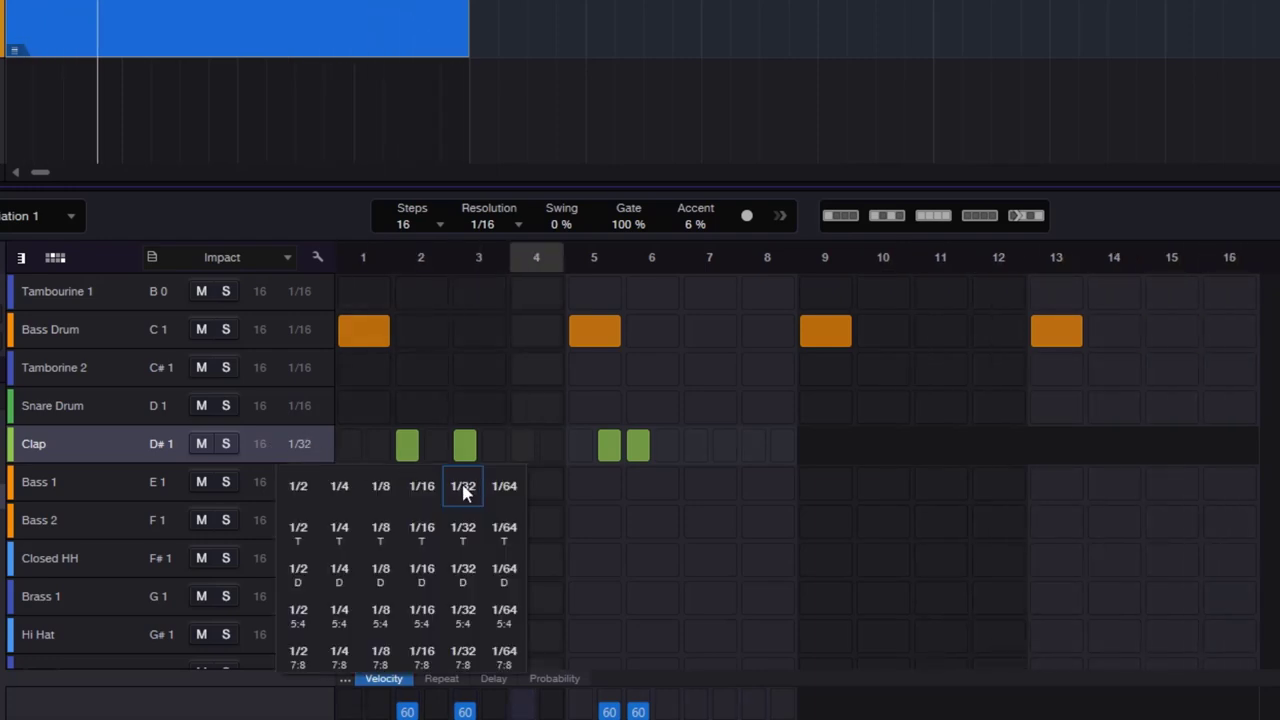
pyautogui.click(505, 485)
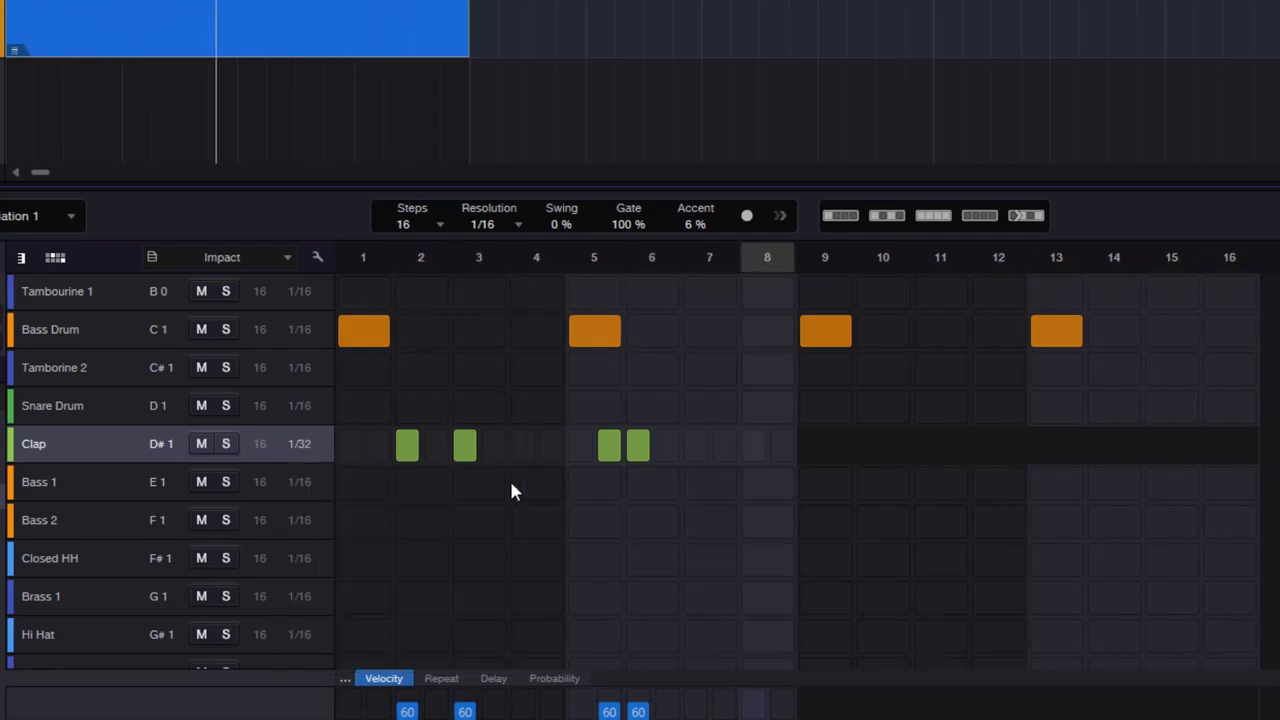
pyautogui.click(303, 445)
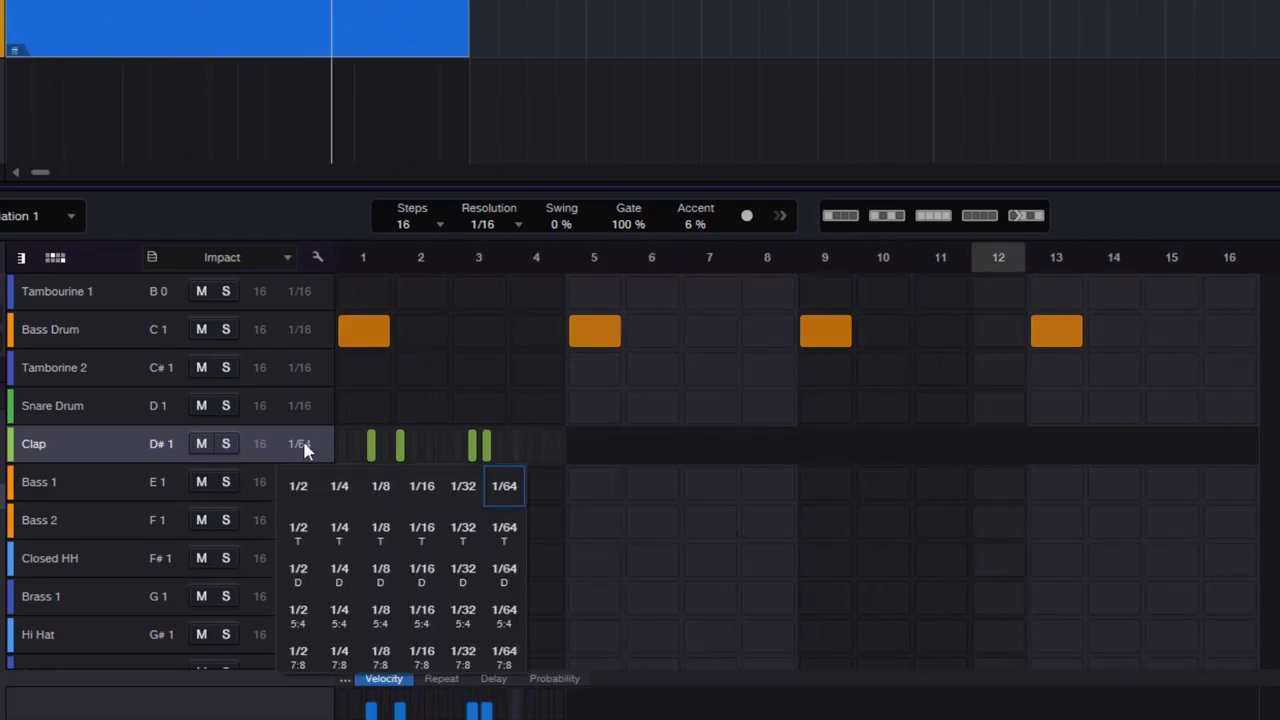
pyautogui.click(392, 535)
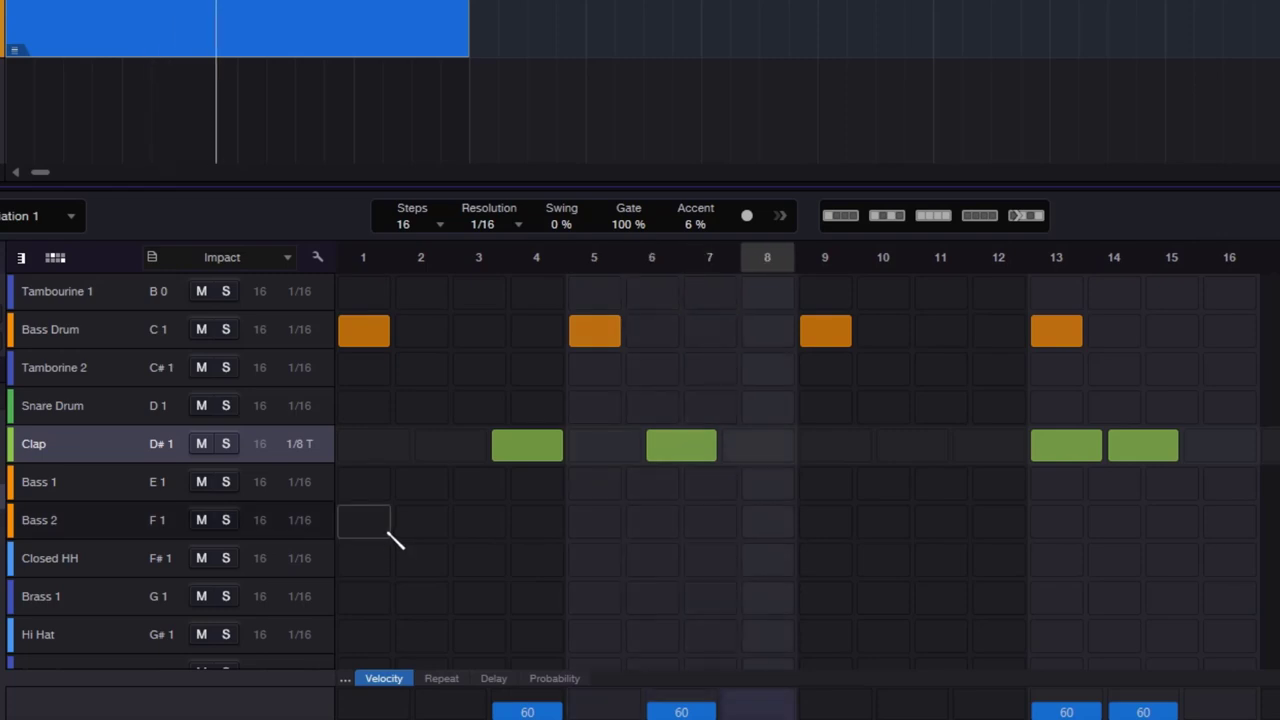
# Change the Clap lane's resolution to 1/8 dotted, 1/16 and 1/32 in turn.
pyautogui.click(303, 448)
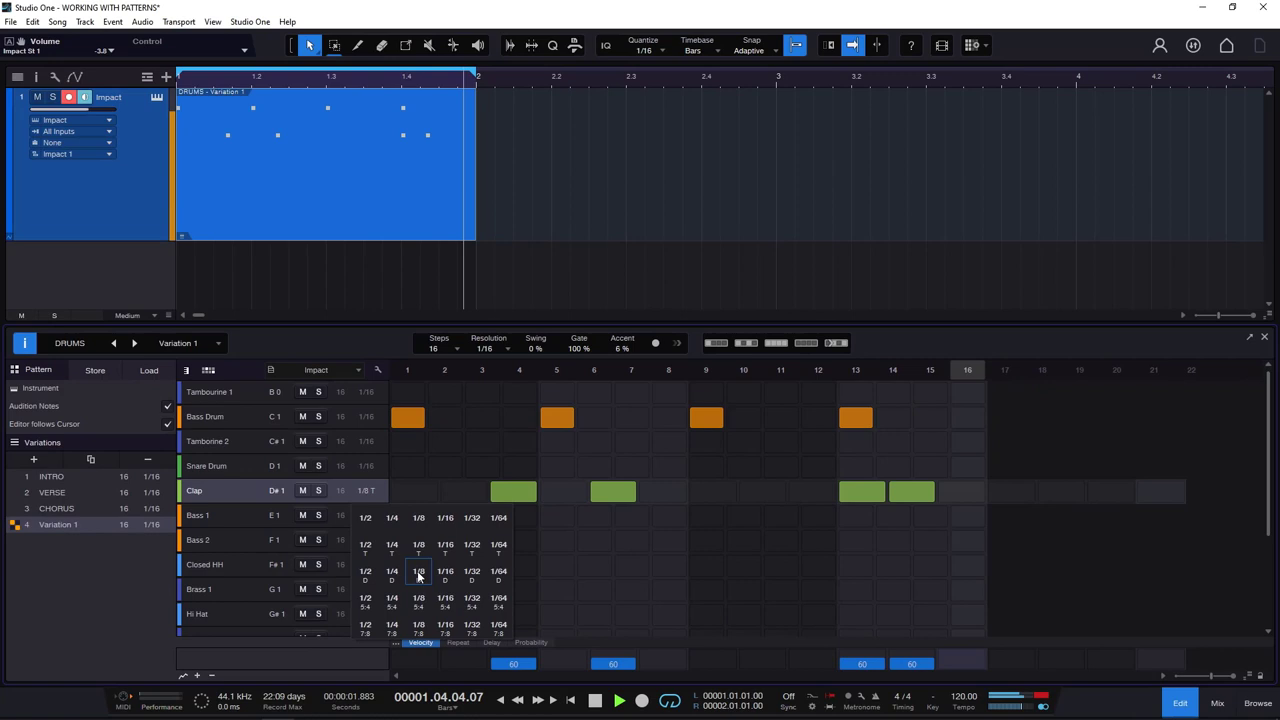
pyautogui.click(418, 574)
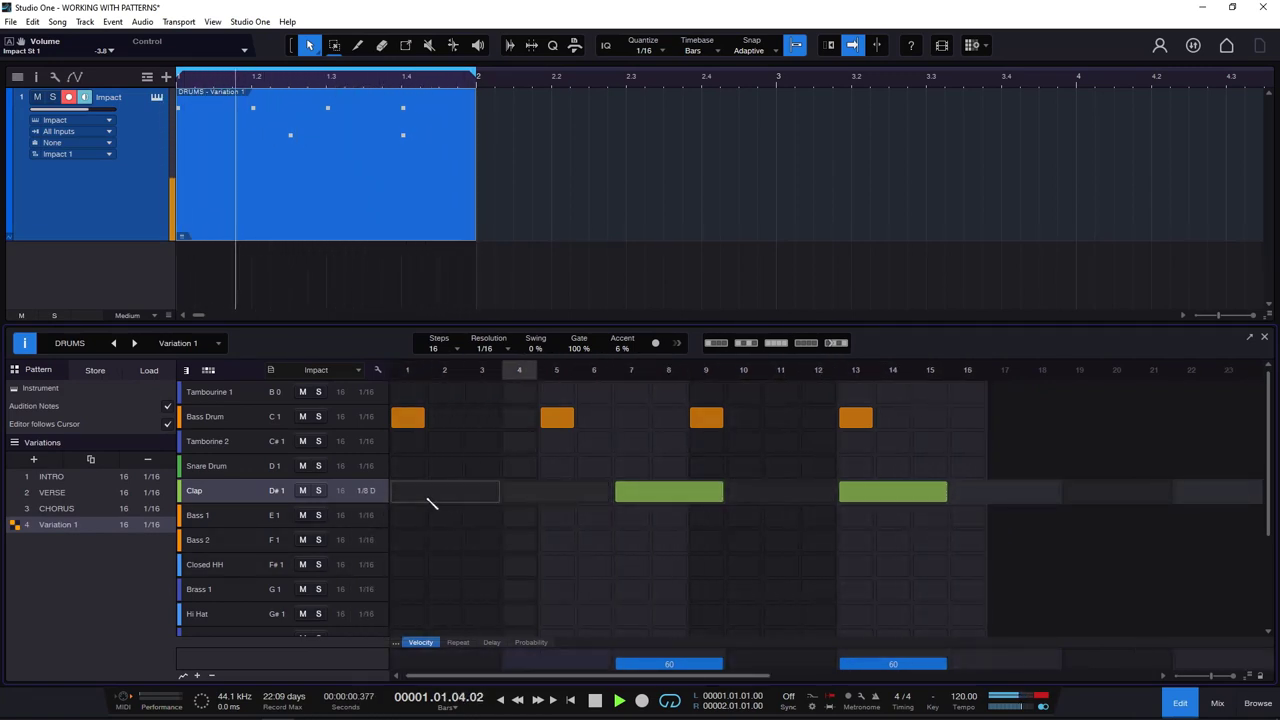
pyautogui.click(370, 491)
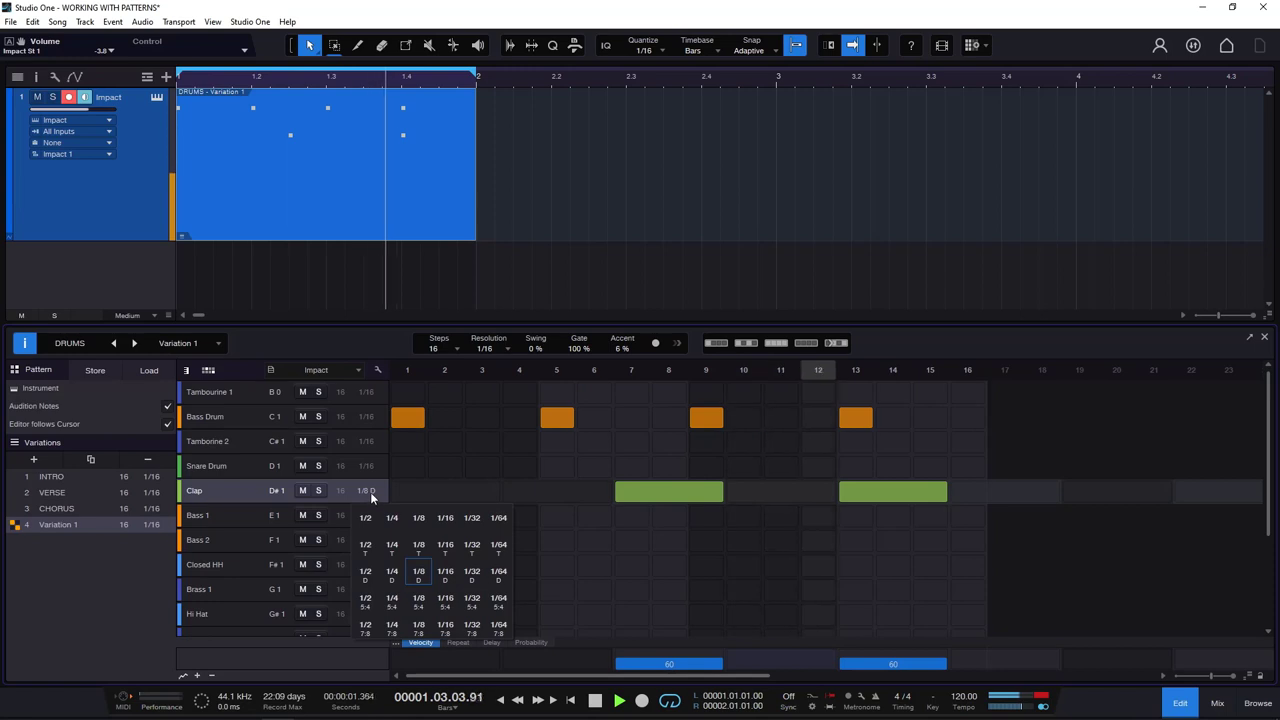
pyautogui.click(445, 517)
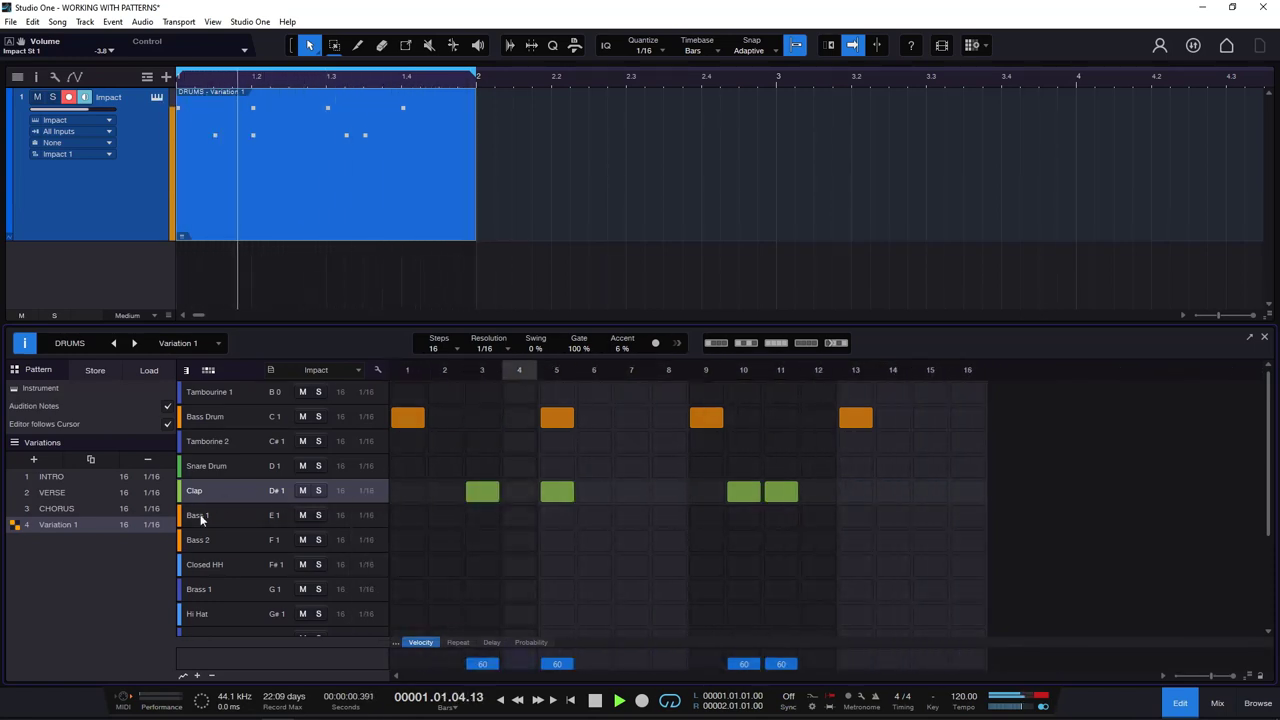
pyautogui.click(376, 491)
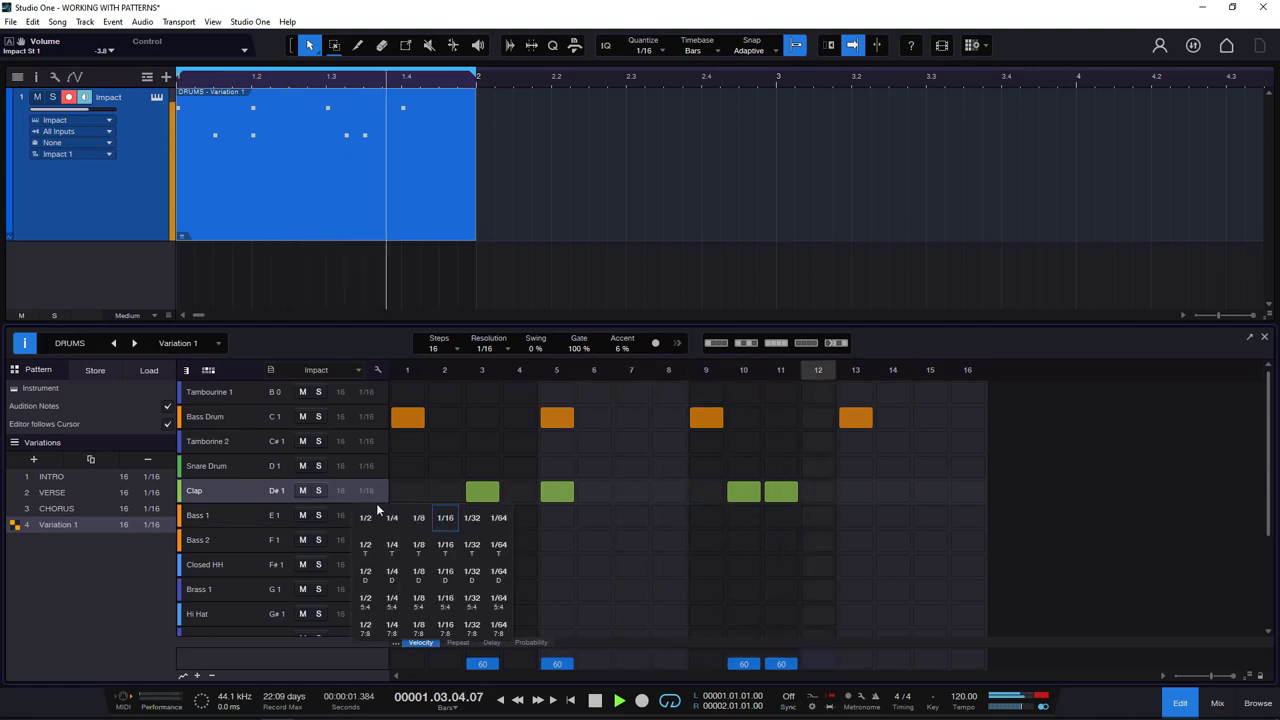
pyautogui.click(474, 520)
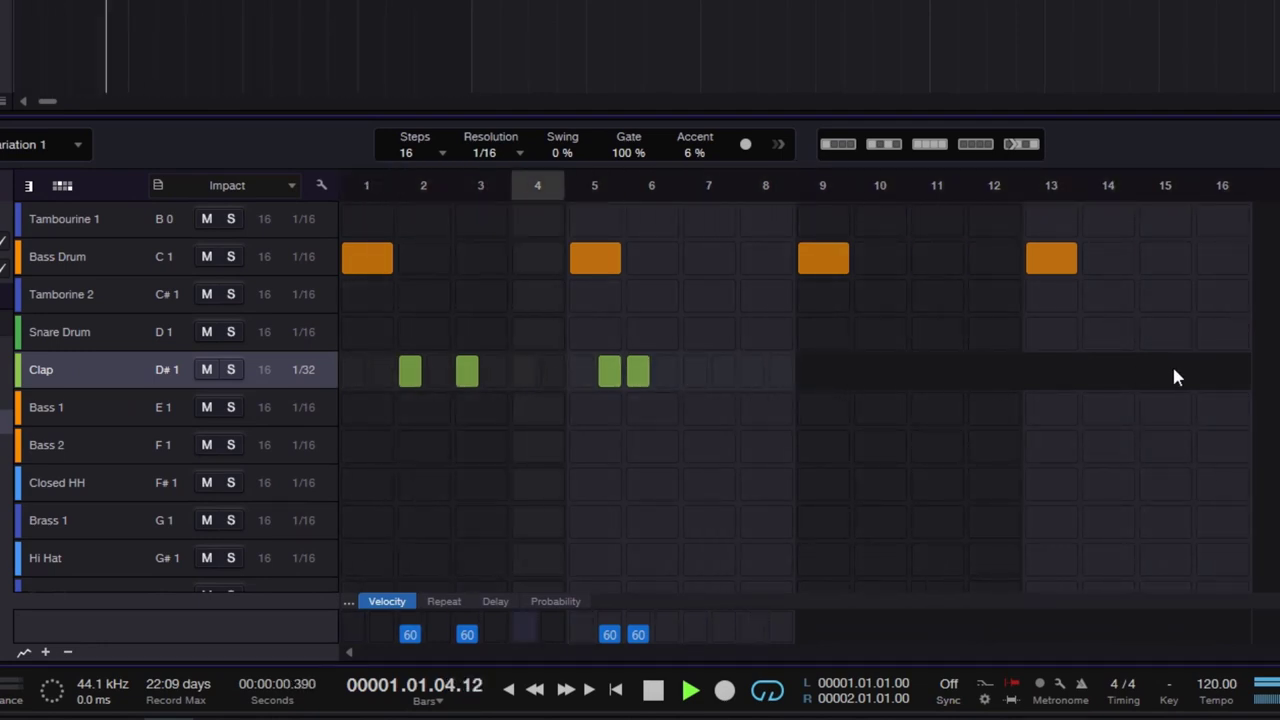
# Try different step counts for the Clap lane, such as 14 and 21, and reset it to 16.
pyautogui.moveTo(267, 372); pyautogui.dragTo(285, 394)
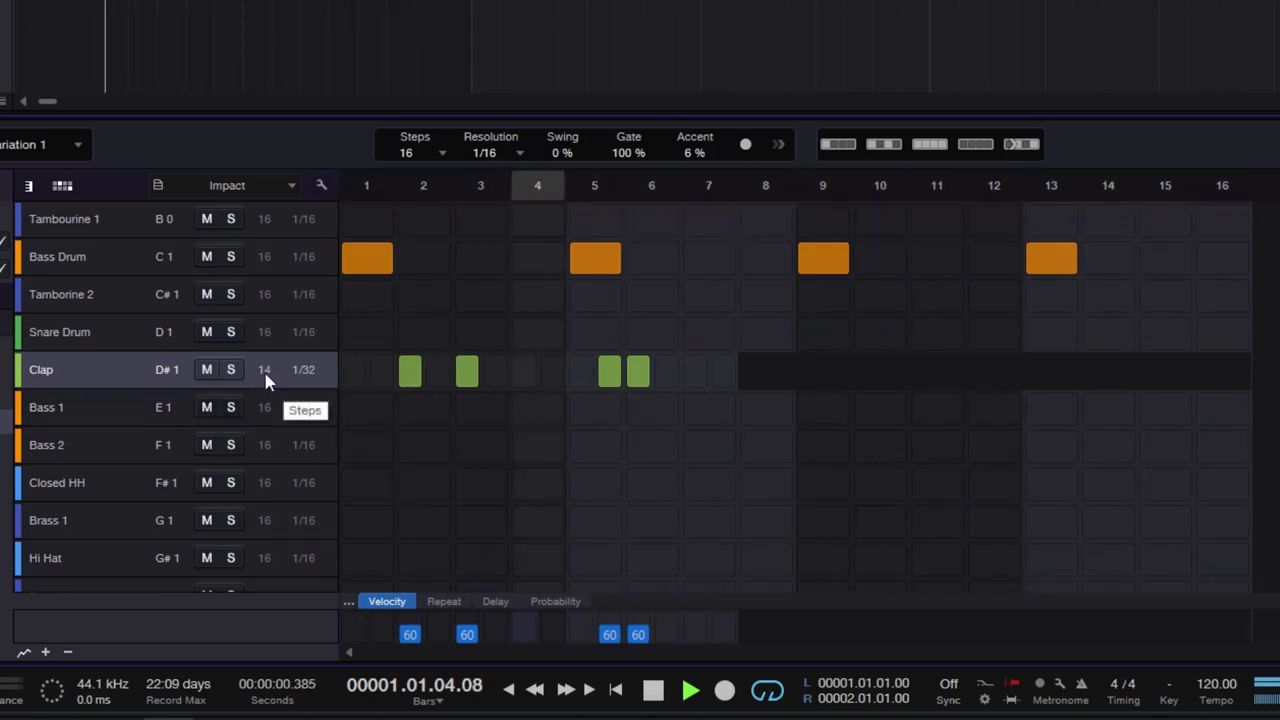
pyautogui.scroll(6, 275, 369)
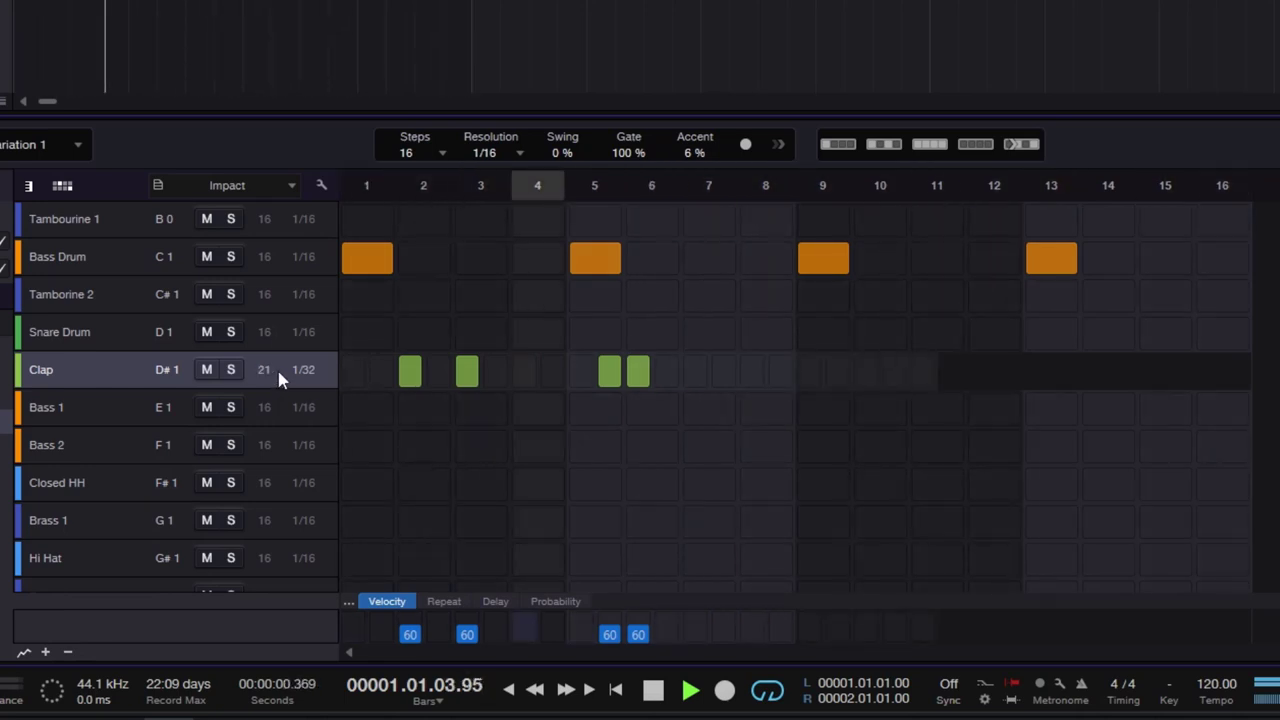
pyautogui.scroll(-3, 277, 367)
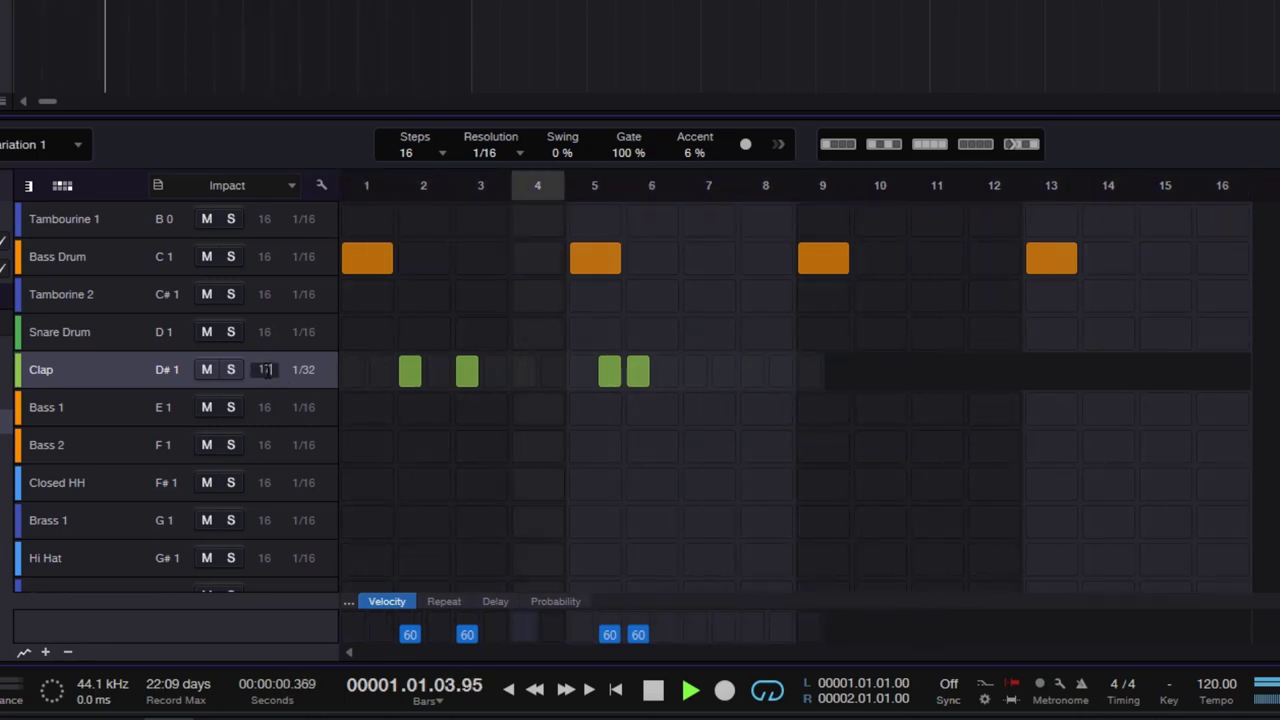
pyautogui.scroll(-1, 266, 369)
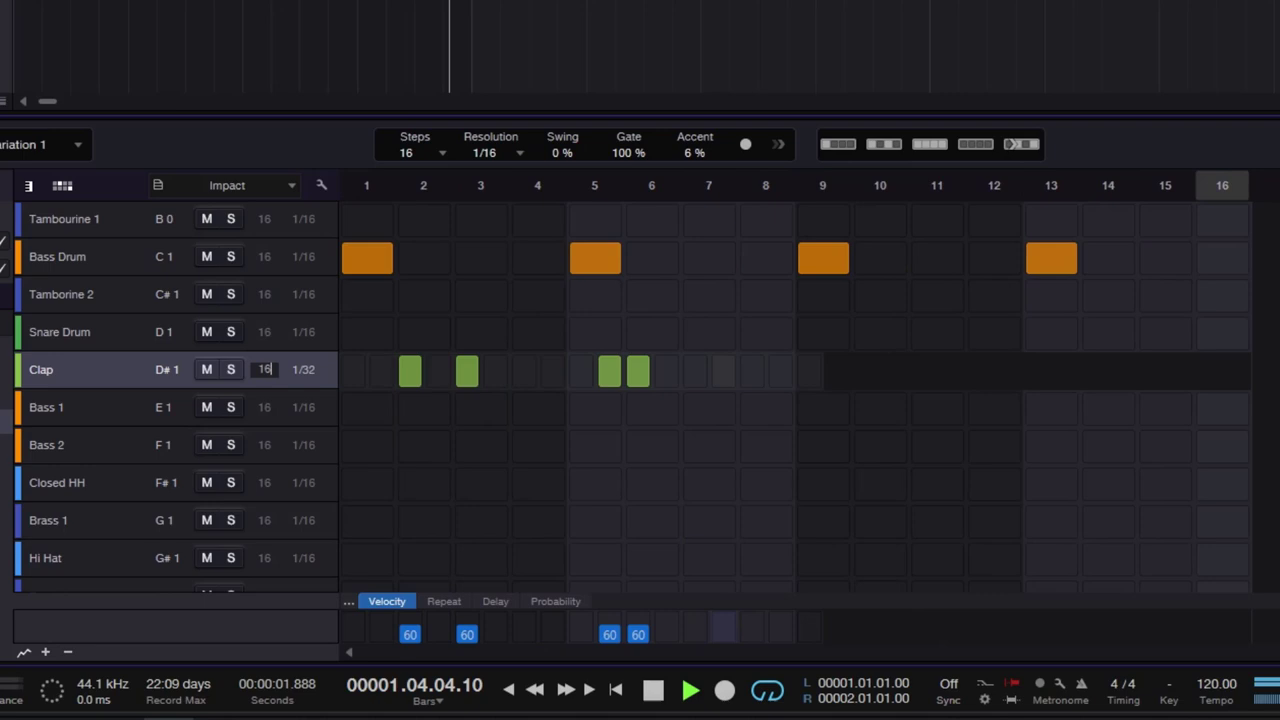
# Return the Clap lane's resolution to 1/16, stop playback and erase all of the lane's notes.
pyautogui.click(303, 370)
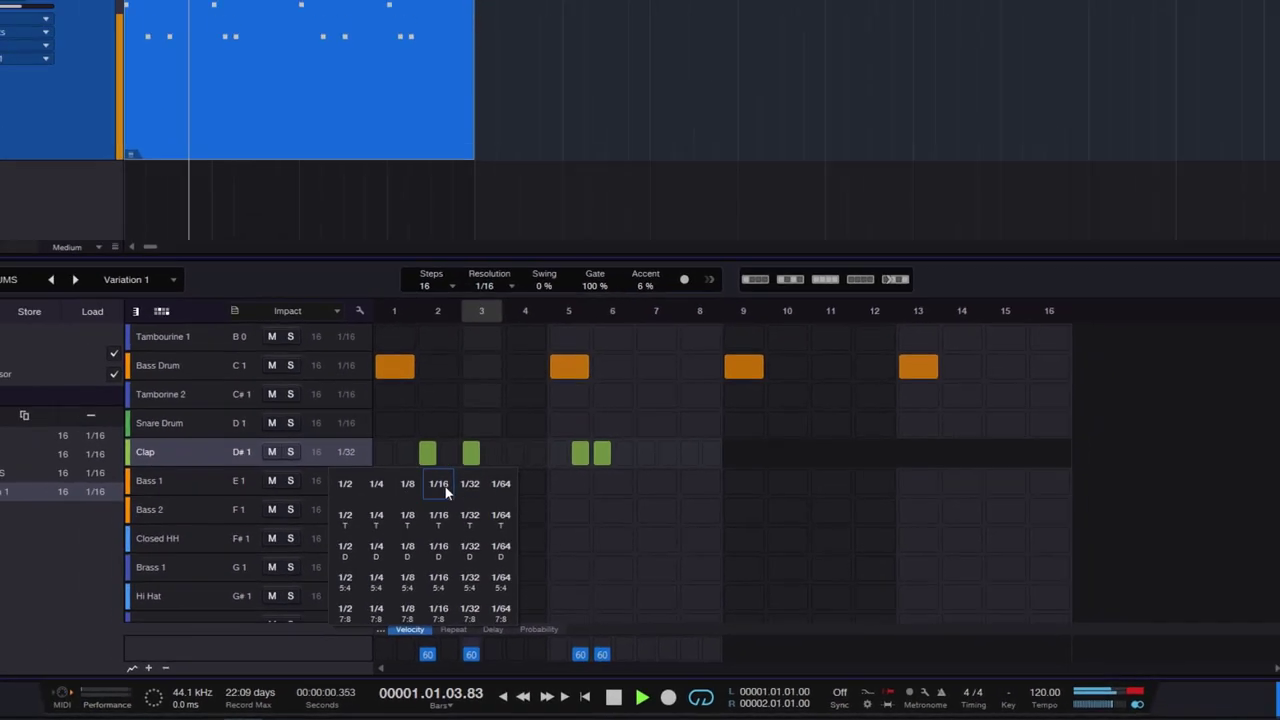
pyautogui.click(430, 412)
pyautogui.press('space')
pyautogui.moveTo(480, 491); pyautogui.dragTo(889, 491)
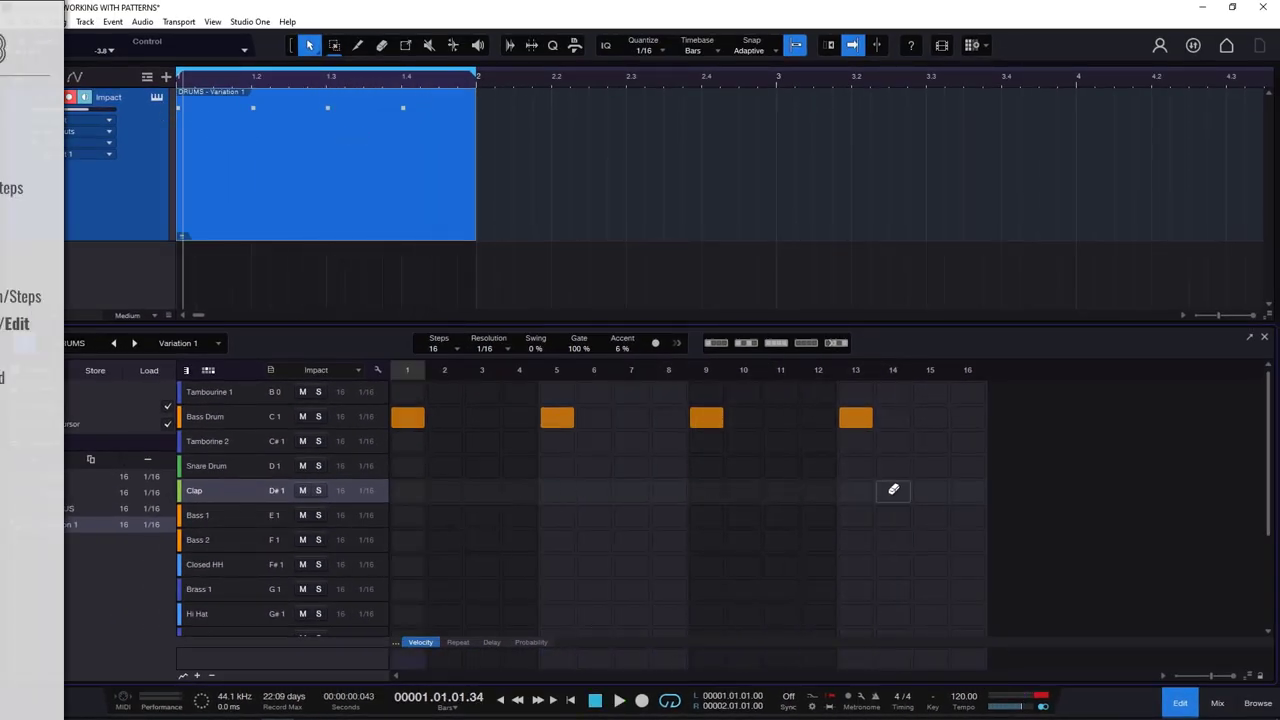
# Add Snare Drum notes on steps 5 and 13, and audition the lane by soloing it, starting playback and unsoloing it.
pyautogui.click(555, 468)
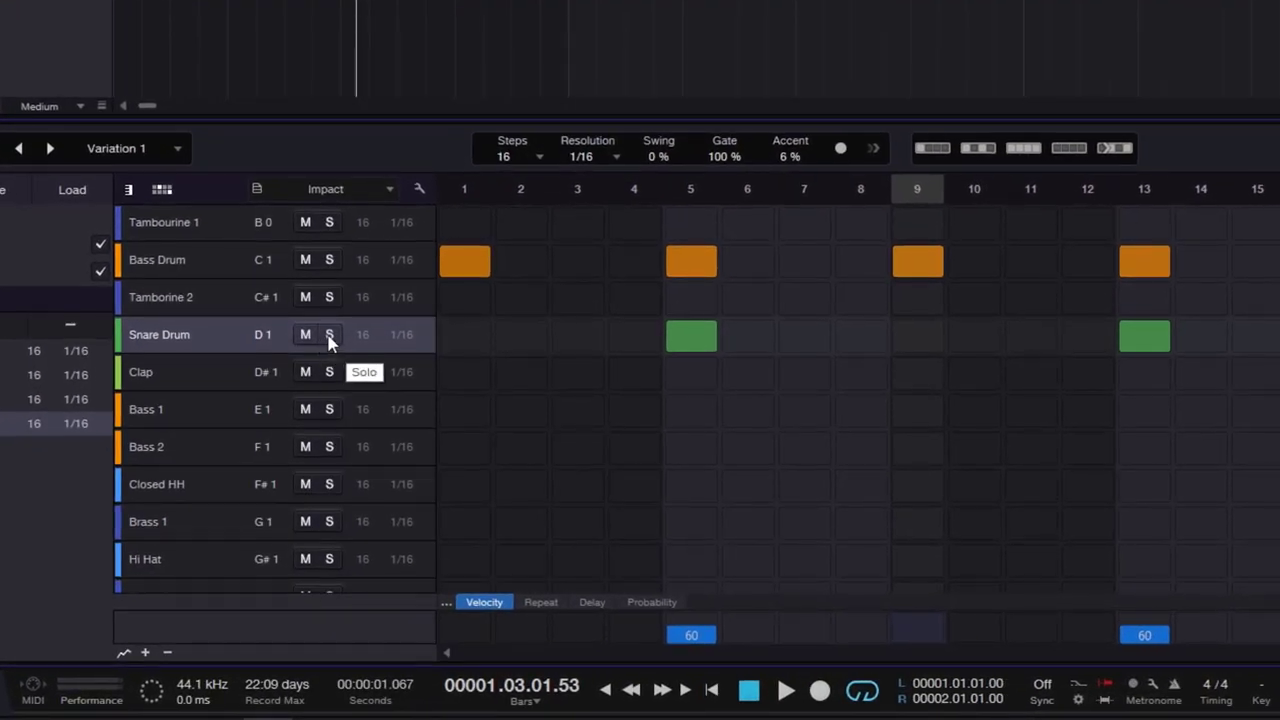
pyautogui.click(330, 336)
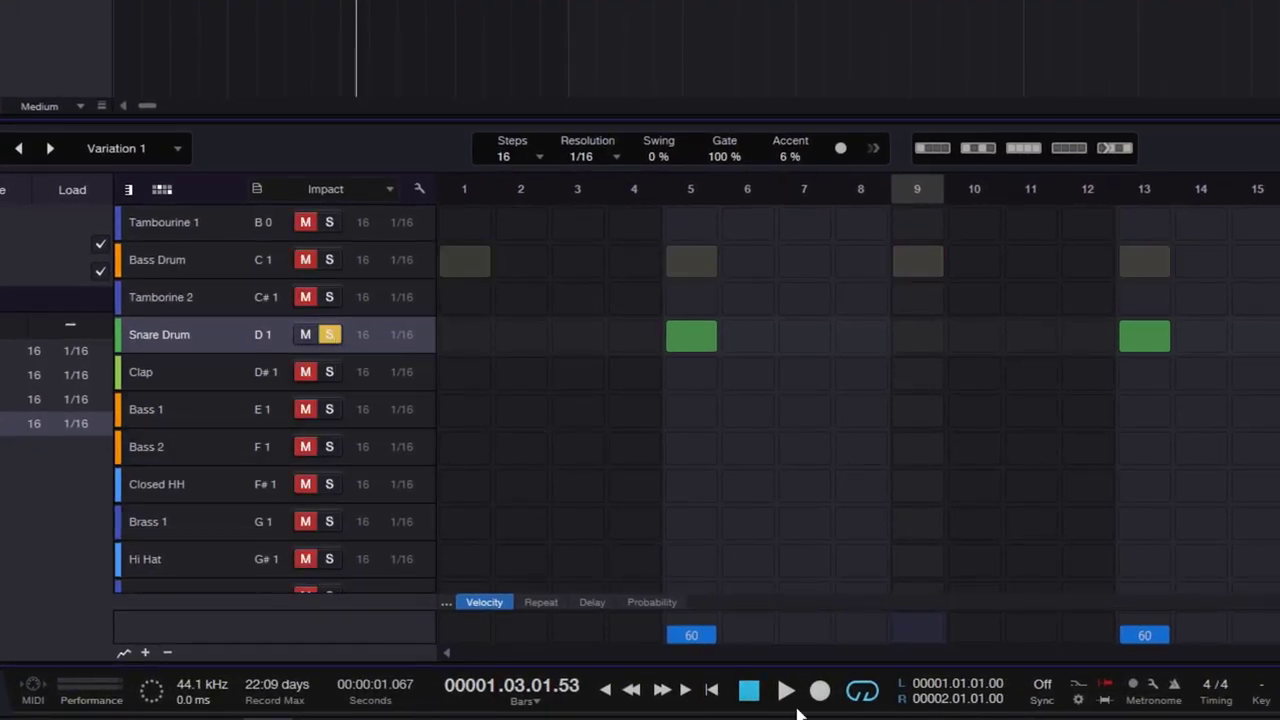
pyautogui.click(788, 692)
pyautogui.click(329, 334)
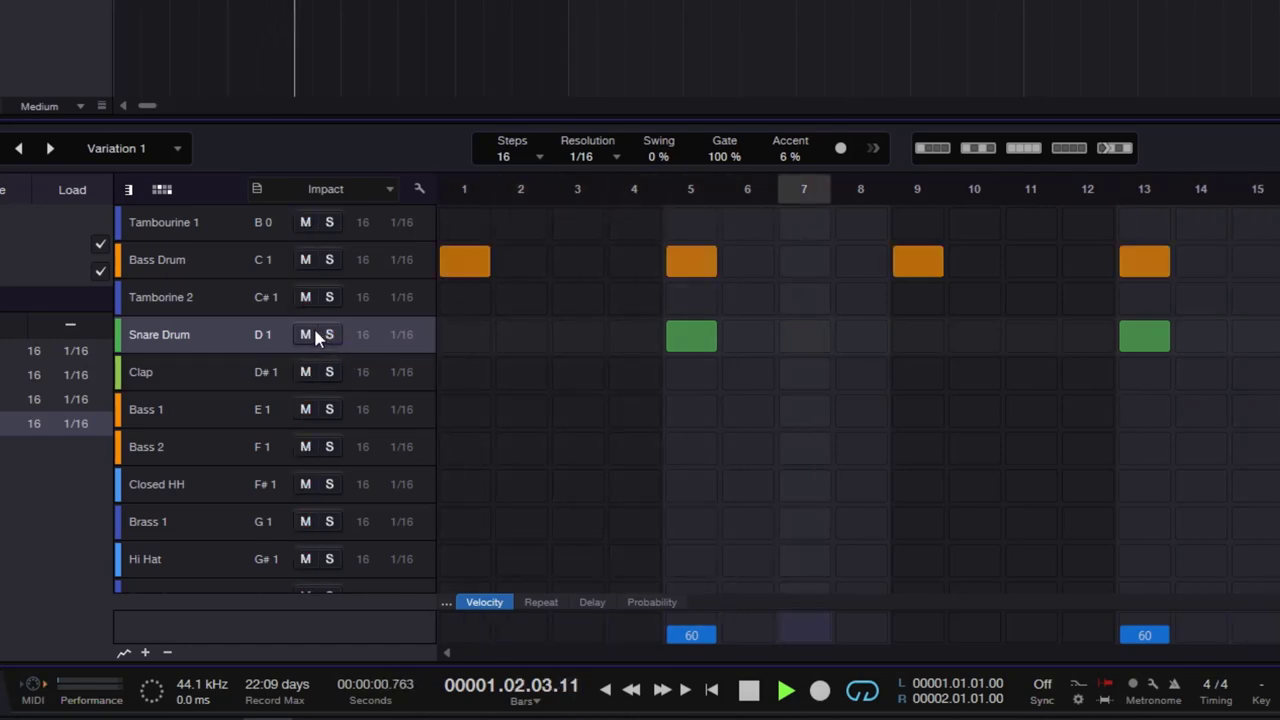
# Mute and unmute the Snare Drum lane, and open and close the track's Impact XT instrument window.
pyautogui.click(314, 334)
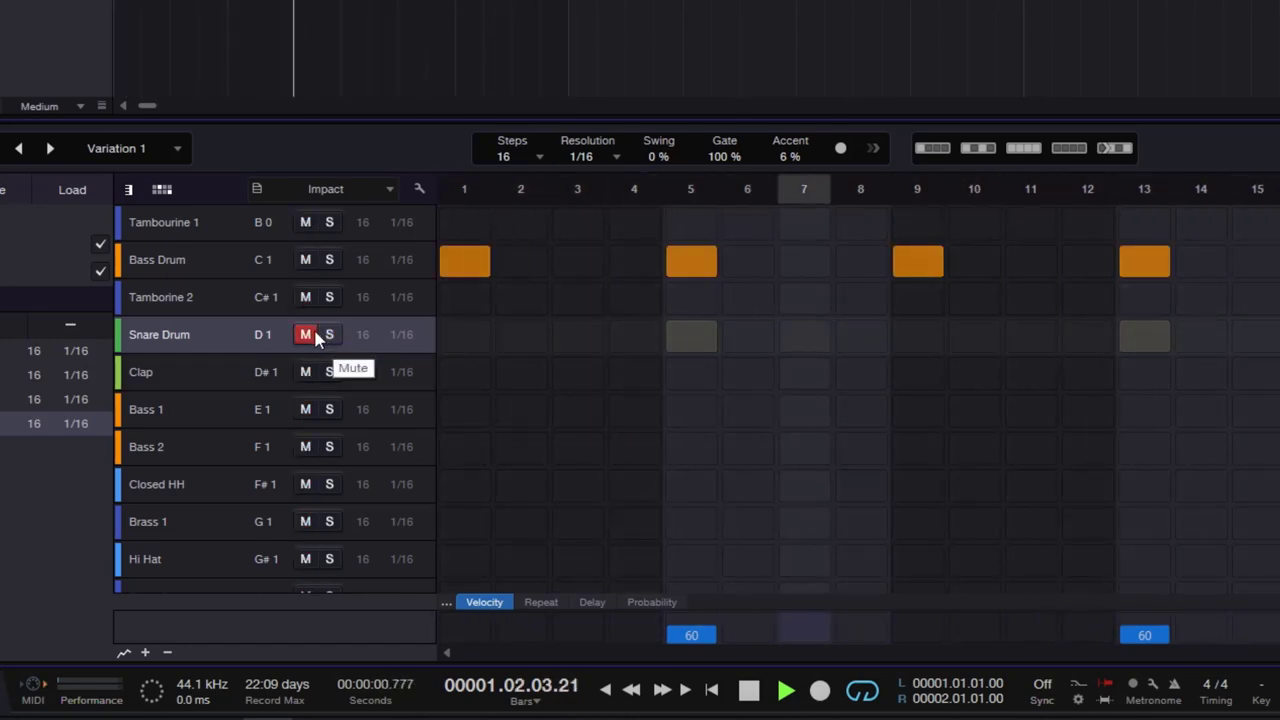
pyautogui.click(314, 335)
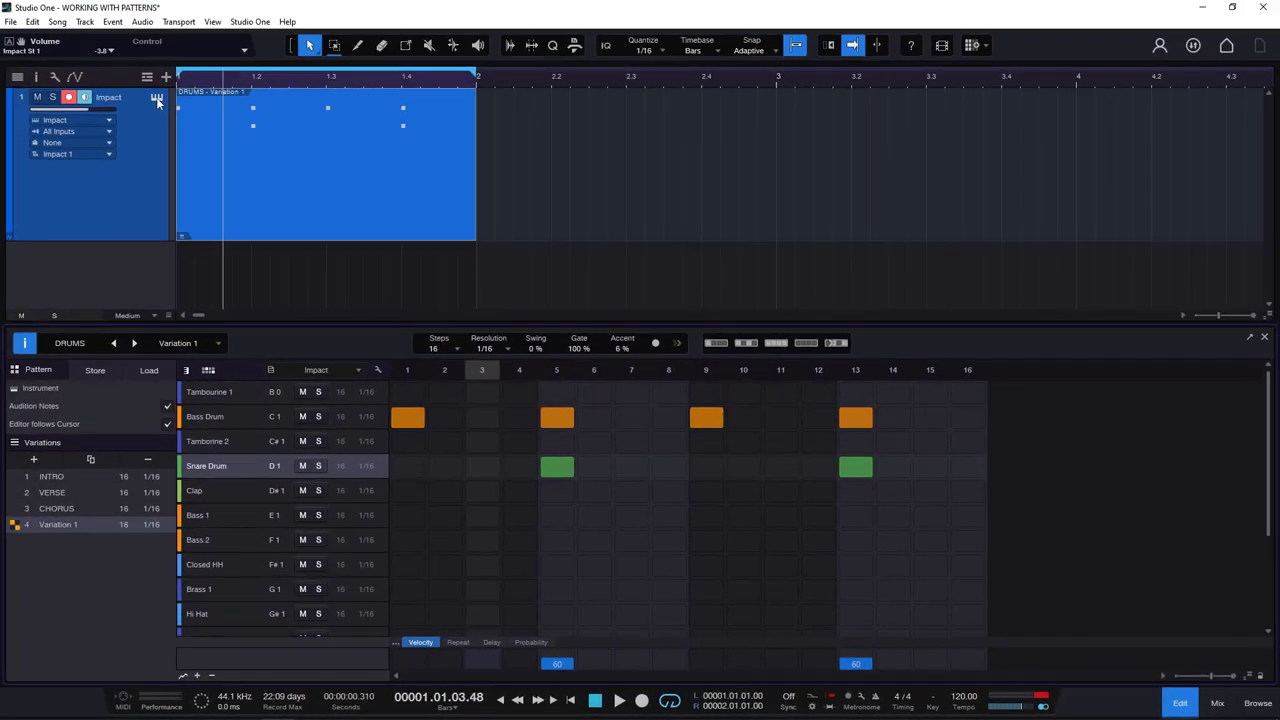
pyautogui.click(156, 97)
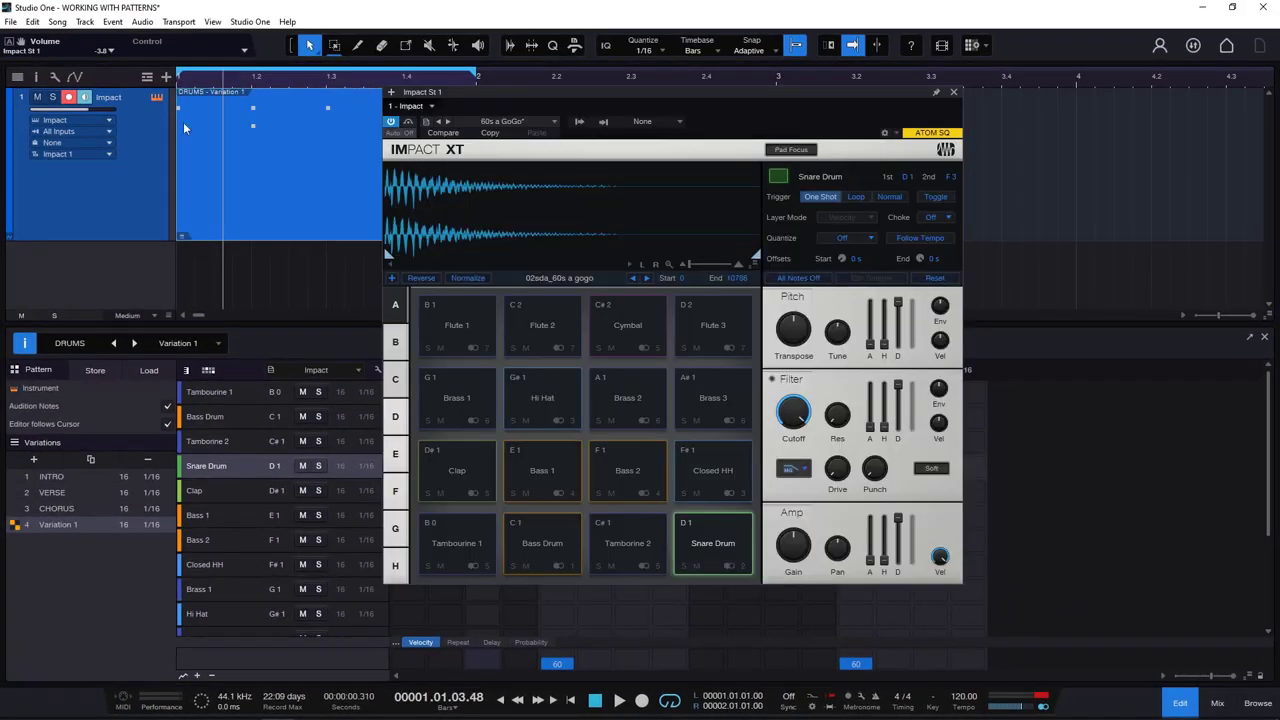
pyautogui.click(953, 93)
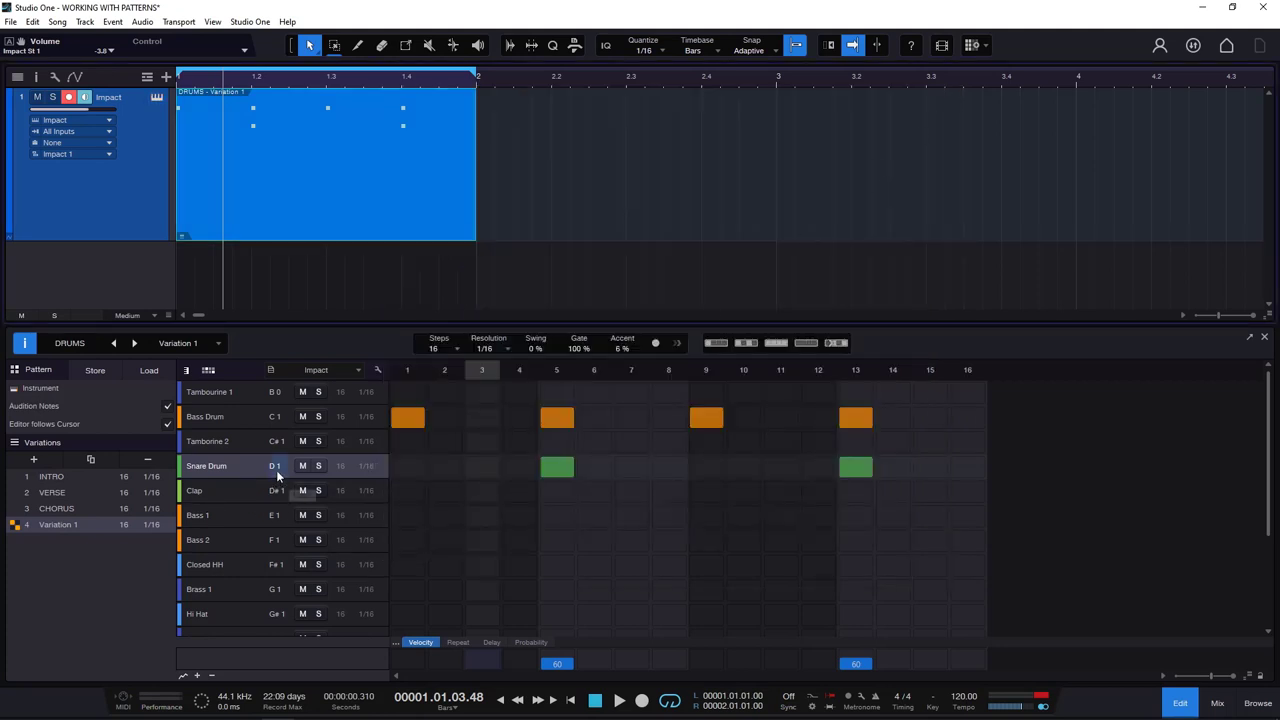
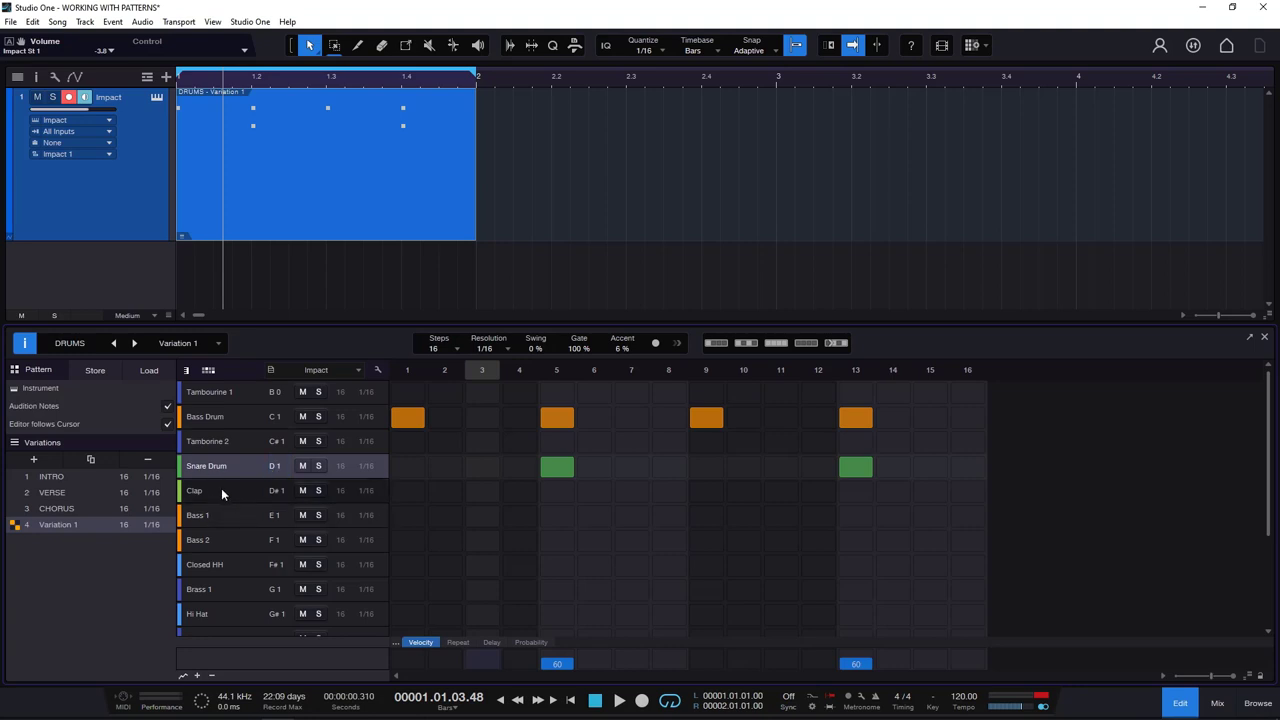
# Add Clap notes on steps 3, 6 and 7.
pyautogui.click(480, 491)
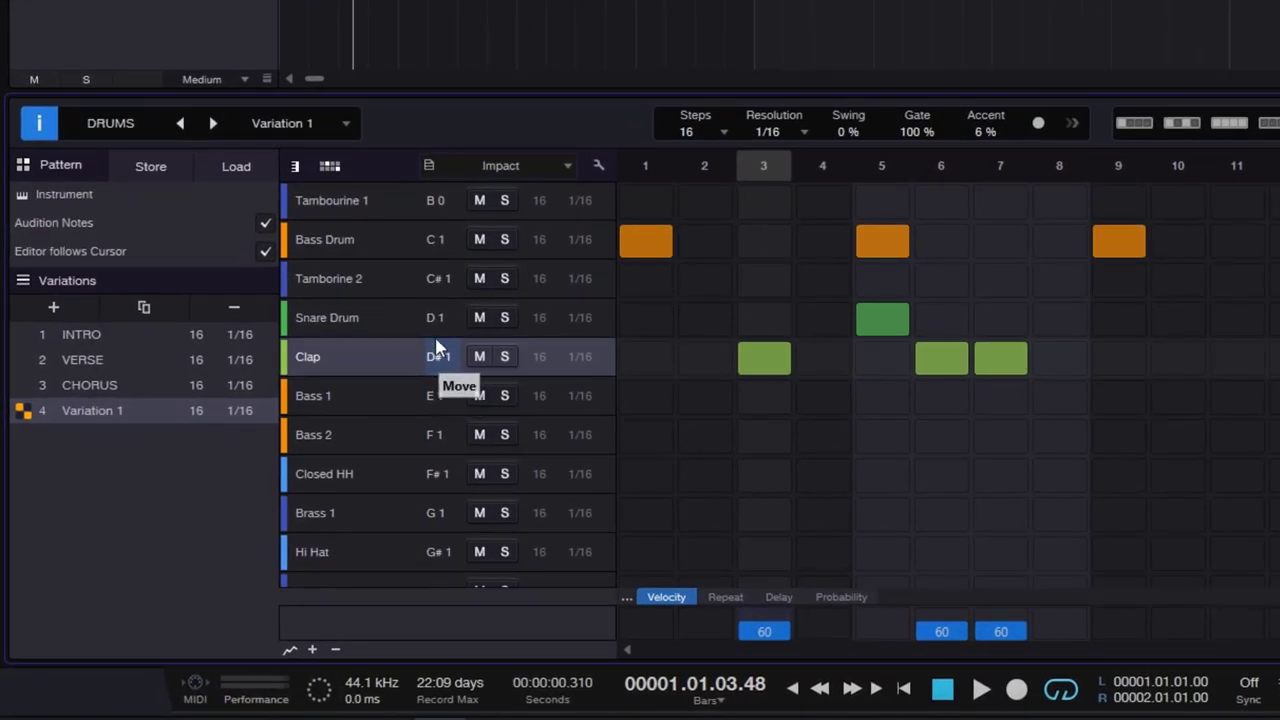
# Try moving the Clap lane's notes onto the Snare Drum lane, and undo the move.
pyautogui.moveTo(436, 346); pyautogui.dragTo(440, 328)
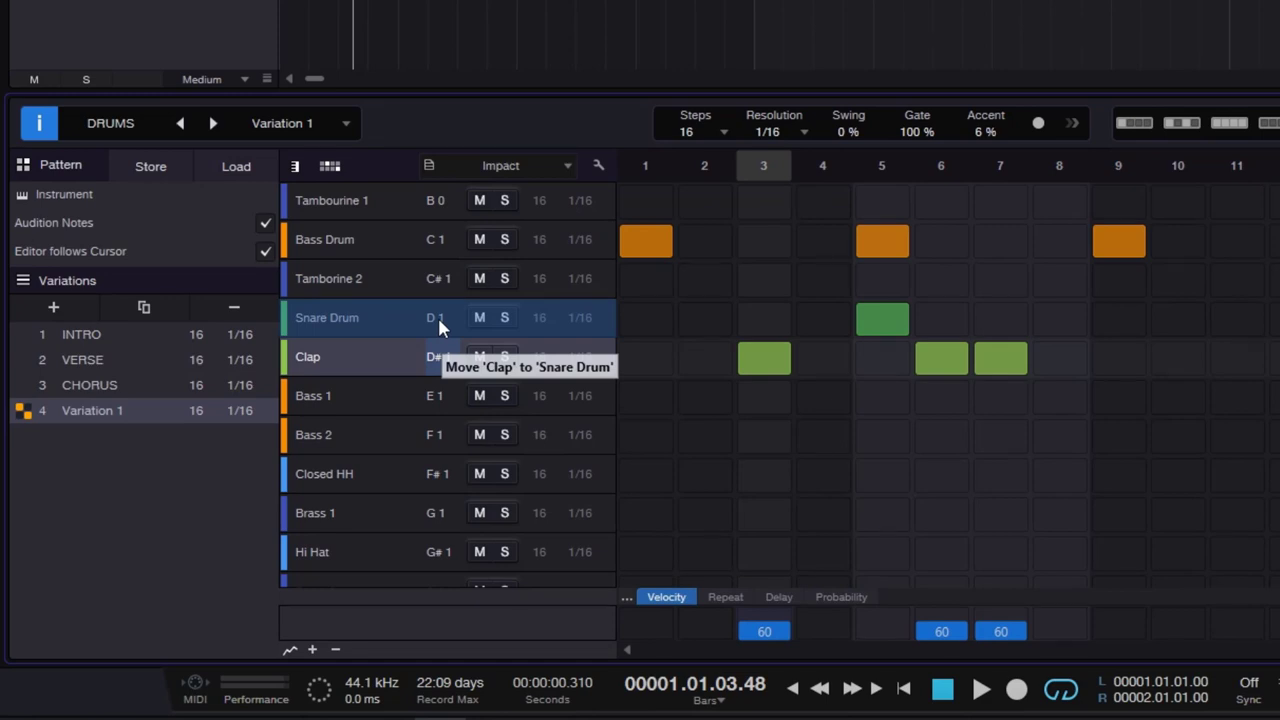
pyautogui.moveTo(437, 314); pyautogui.dragTo(442, 362)
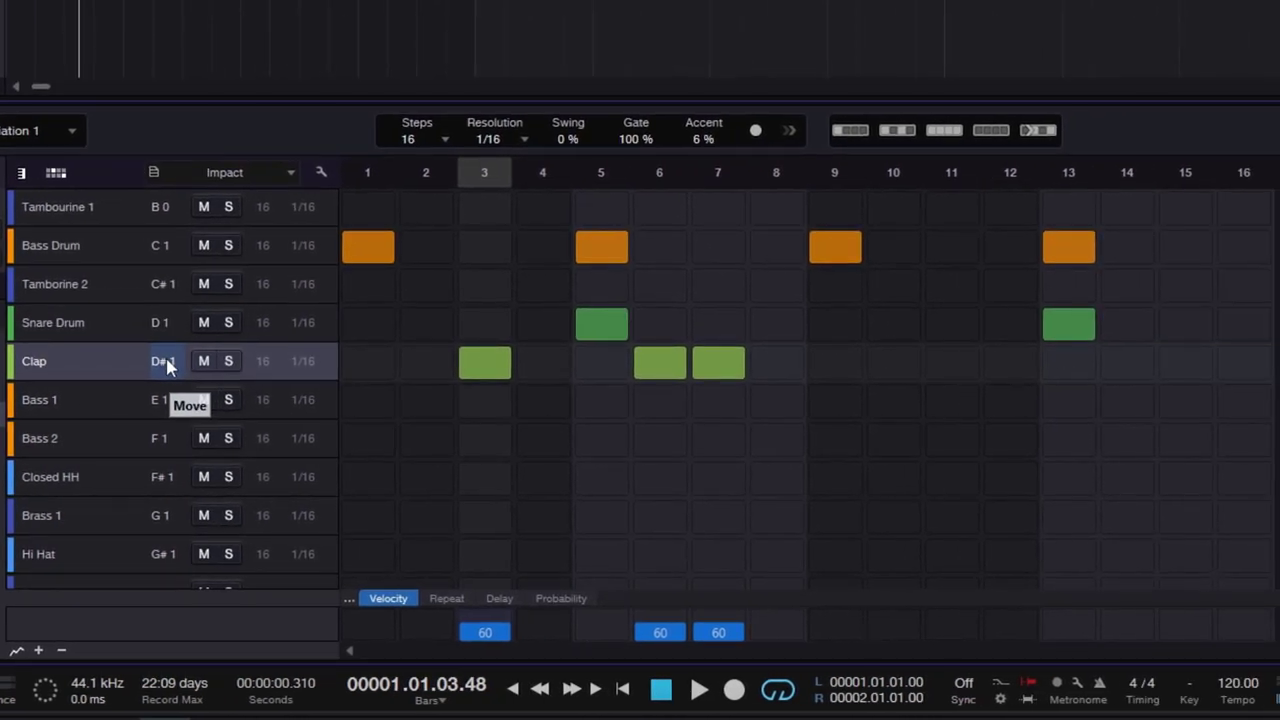
pyautogui.moveTo(167, 368); pyautogui.dragTo(170, 322)
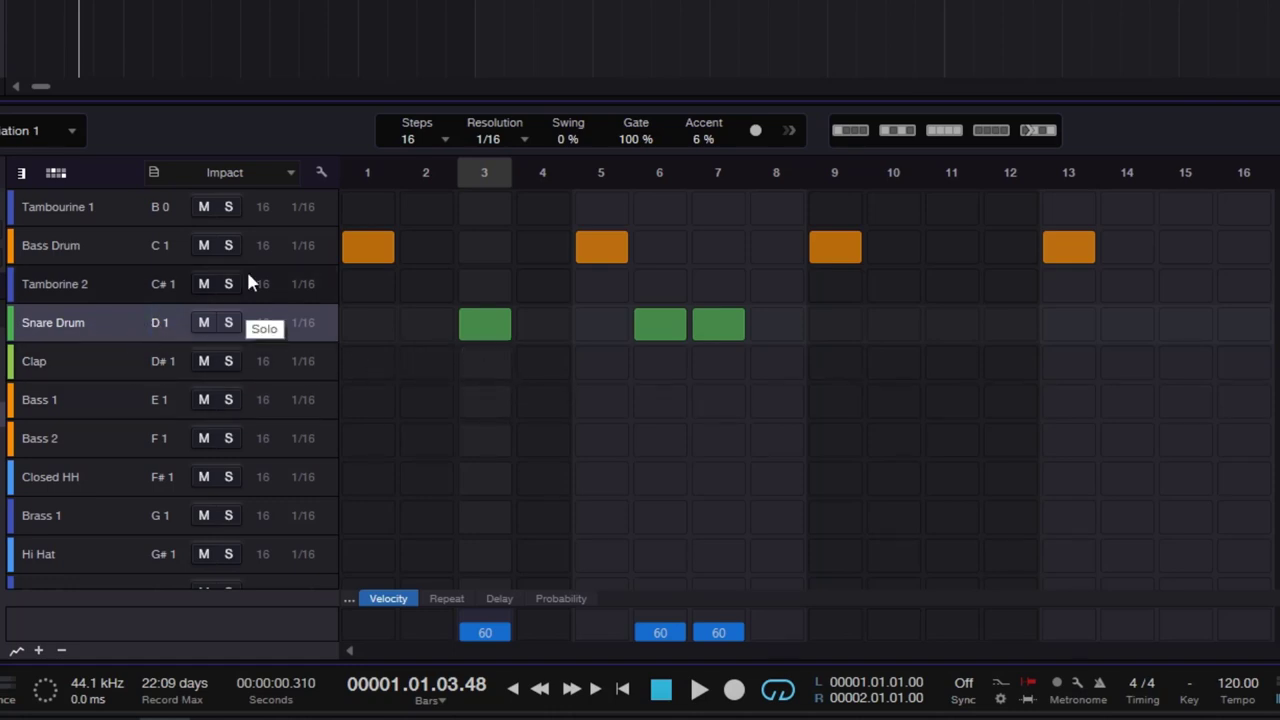
pyautogui.hotkey('ctrl', 'z')
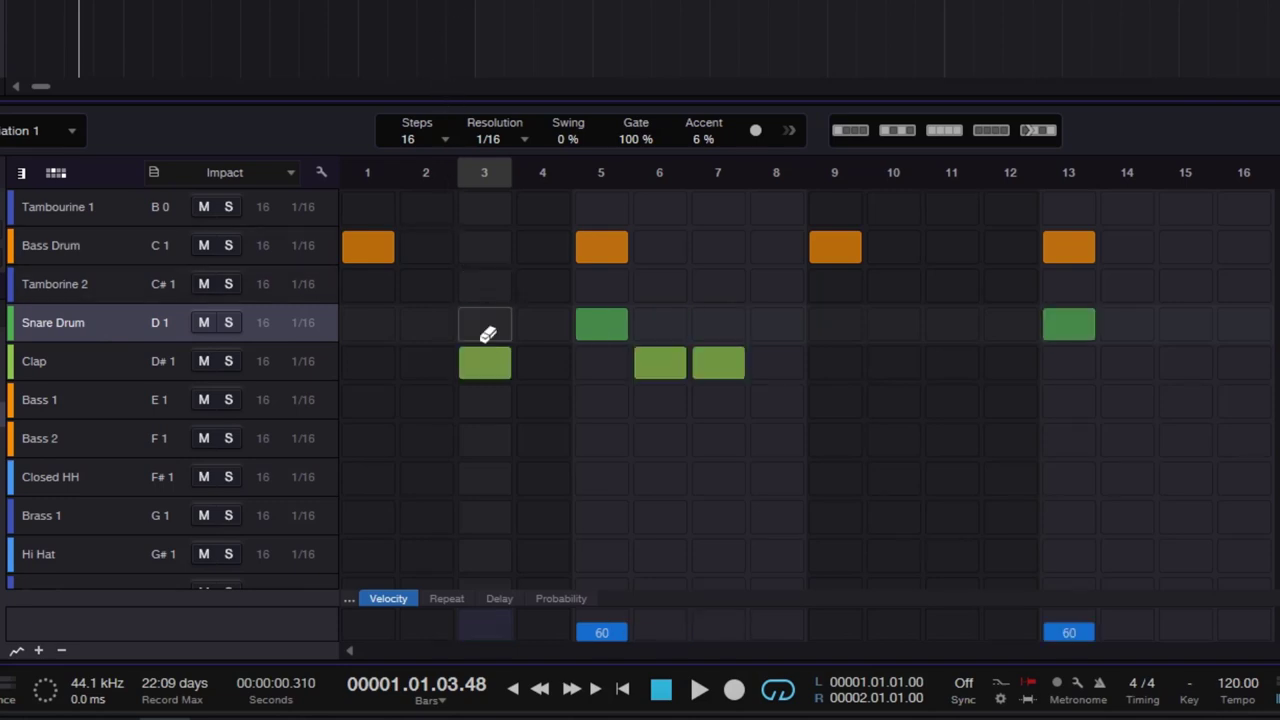
# Try exchanging the notes of the Clap and Snare Drum lanes, and undo the exchange.
pyautogui.click(169, 366)
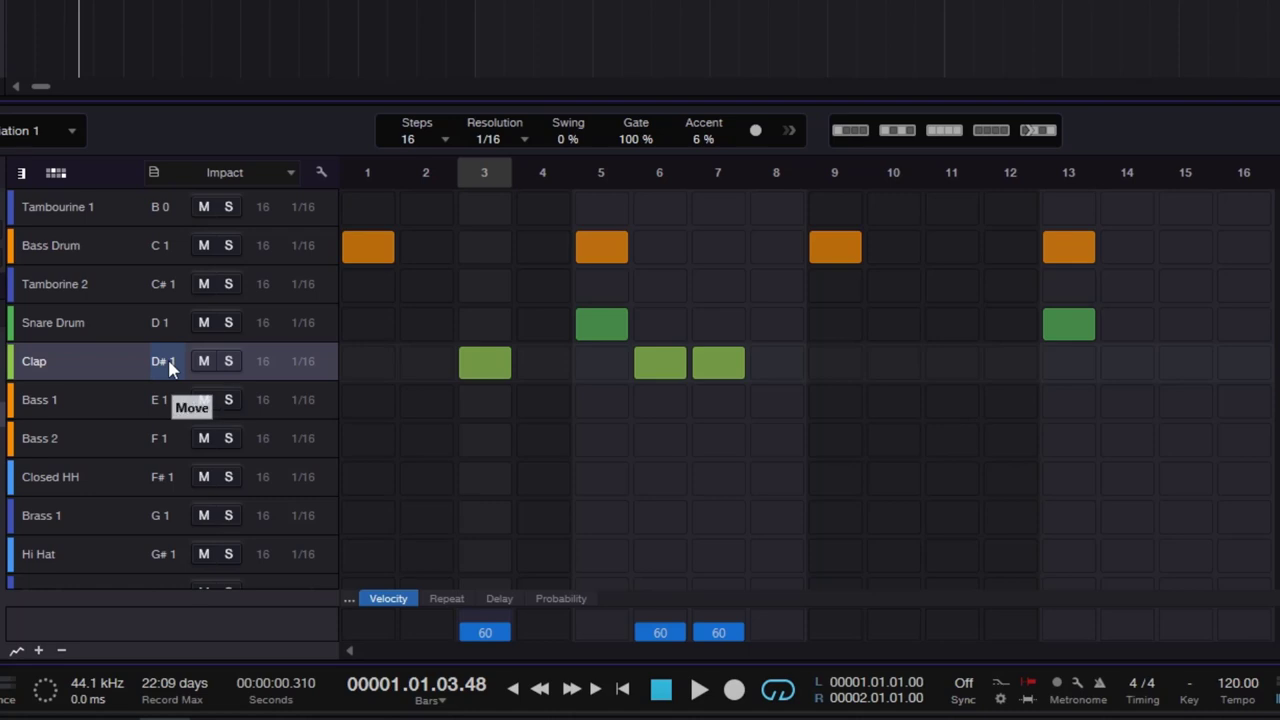
pyautogui.moveTo(169, 367); pyautogui.dragTo(172, 327)
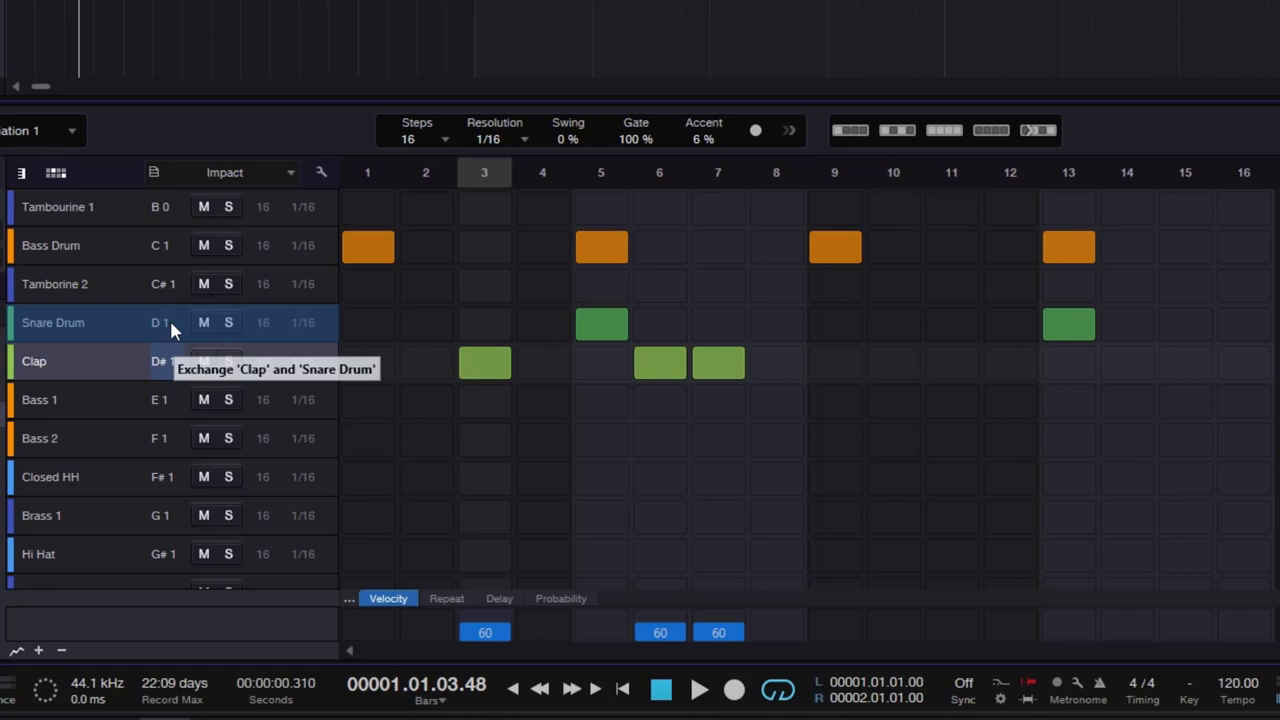
pyautogui.moveTo(171, 323); pyautogui.dragTo(166, 325)
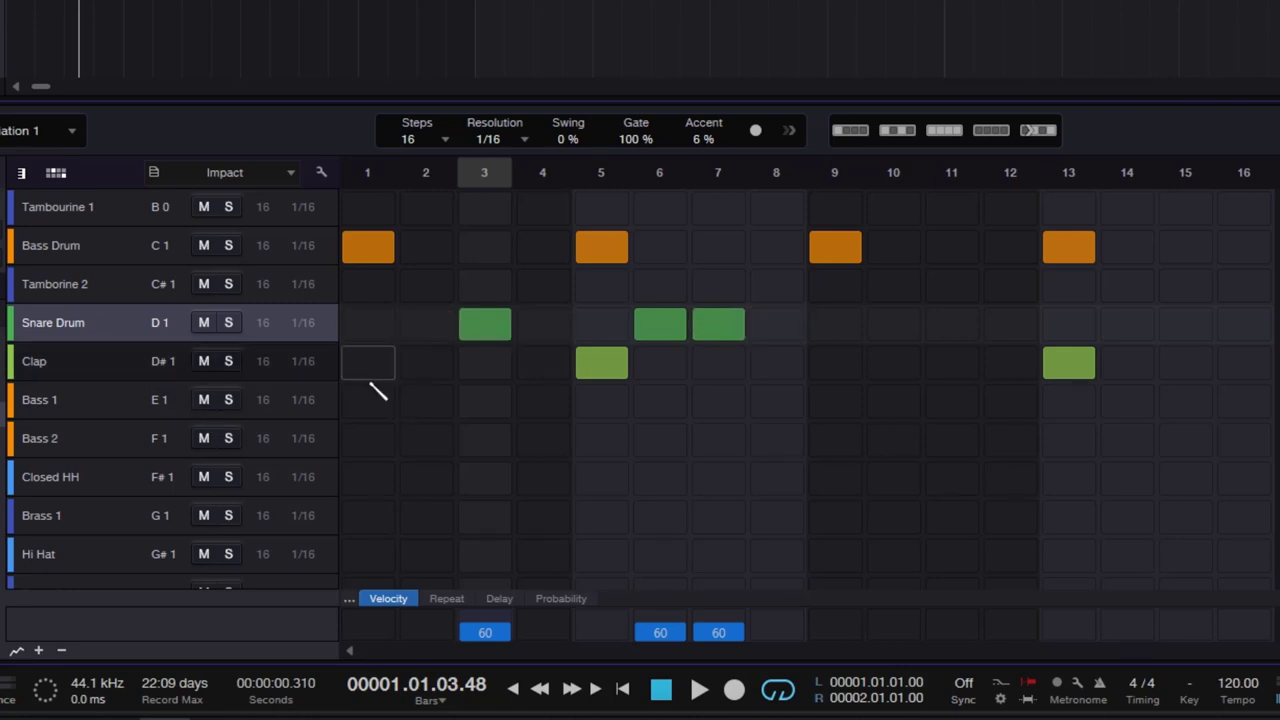
pyautogui.hotkey('ctrl', 'z')
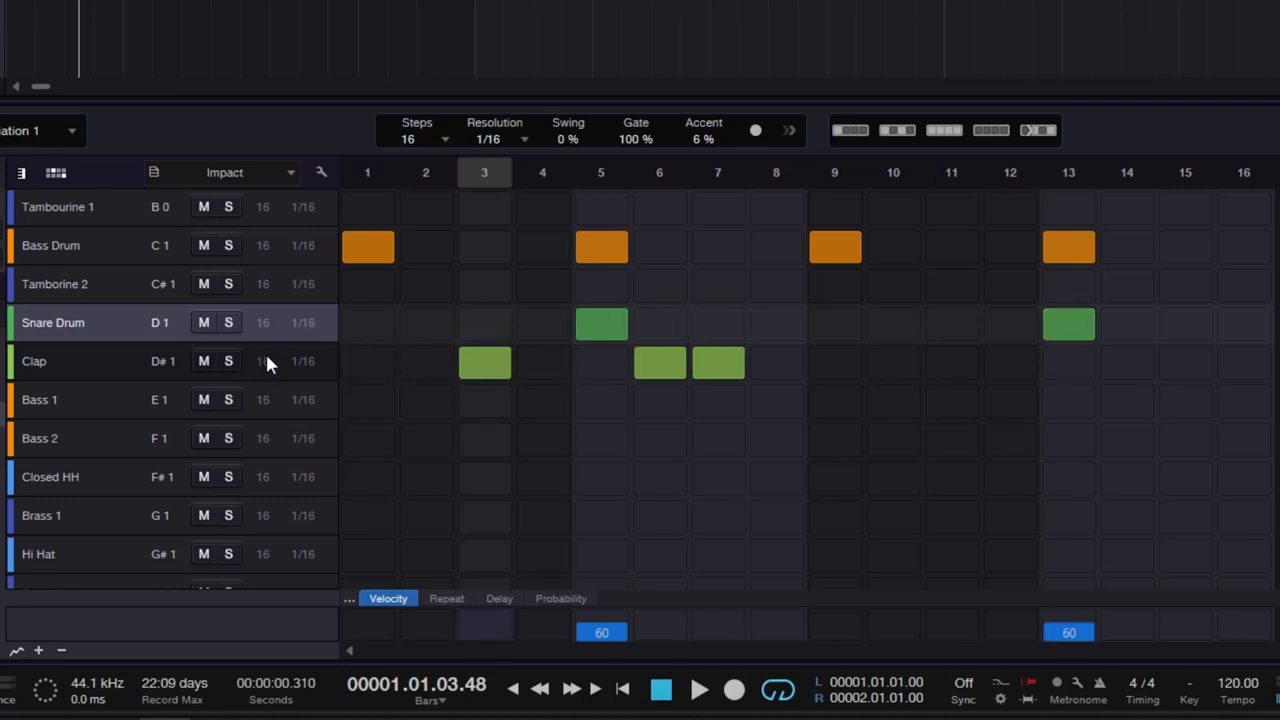
# Try copying the Clap lane's notes onto the Snare Drum lane, and undo the copy.
pyautogui.click(161, 367)
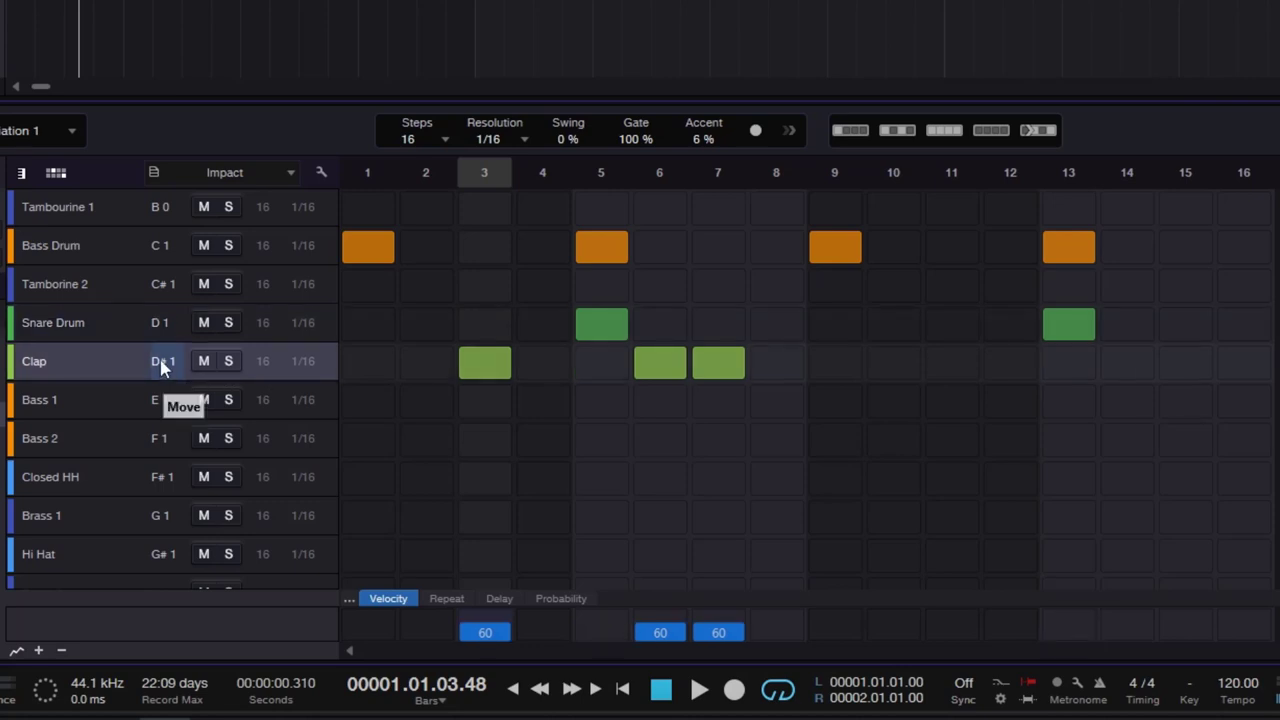
pyautogui.press('alt')
pyautogui.press('shift')
pyautogui.press('alt')
pyautogui.moveTo(162, 367); pyautogui.dragTo(165, 327)
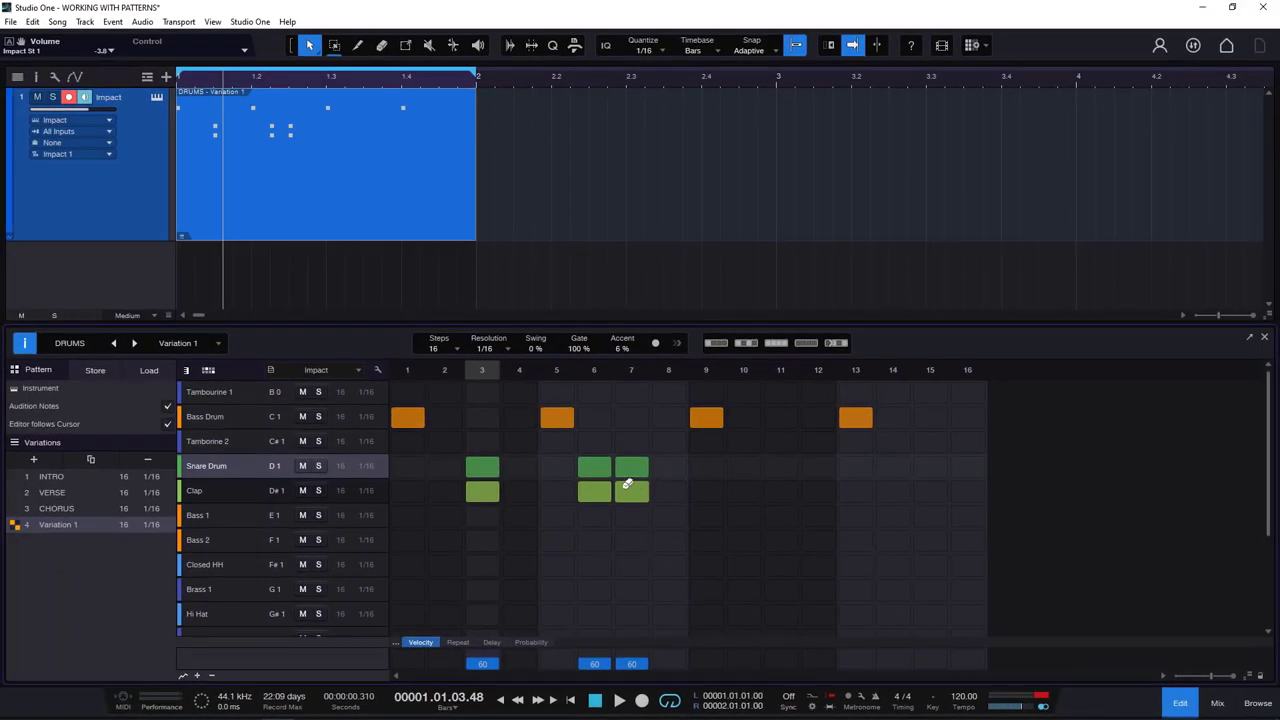
pyautogui.hotkey('ctrl', 'z')
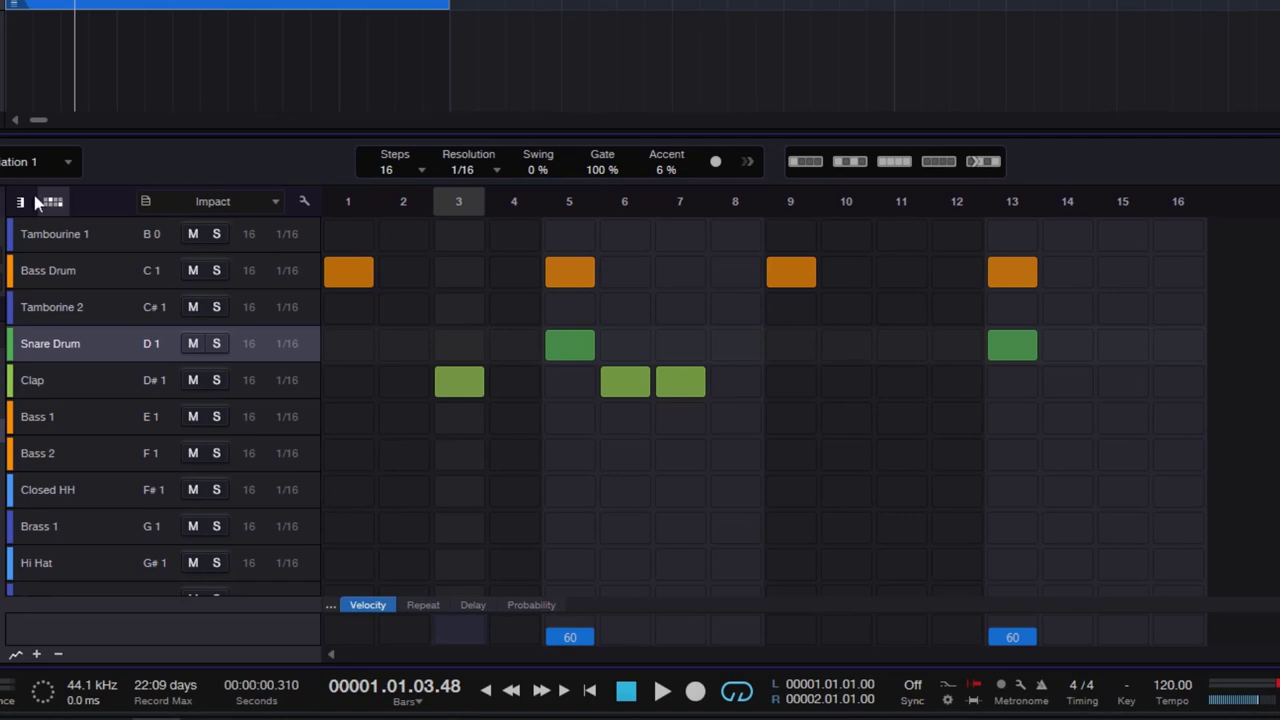
# View the pattern in the melodic piano-key layout and return it to the drum lane layout.
pyautogui.click(20, 202)
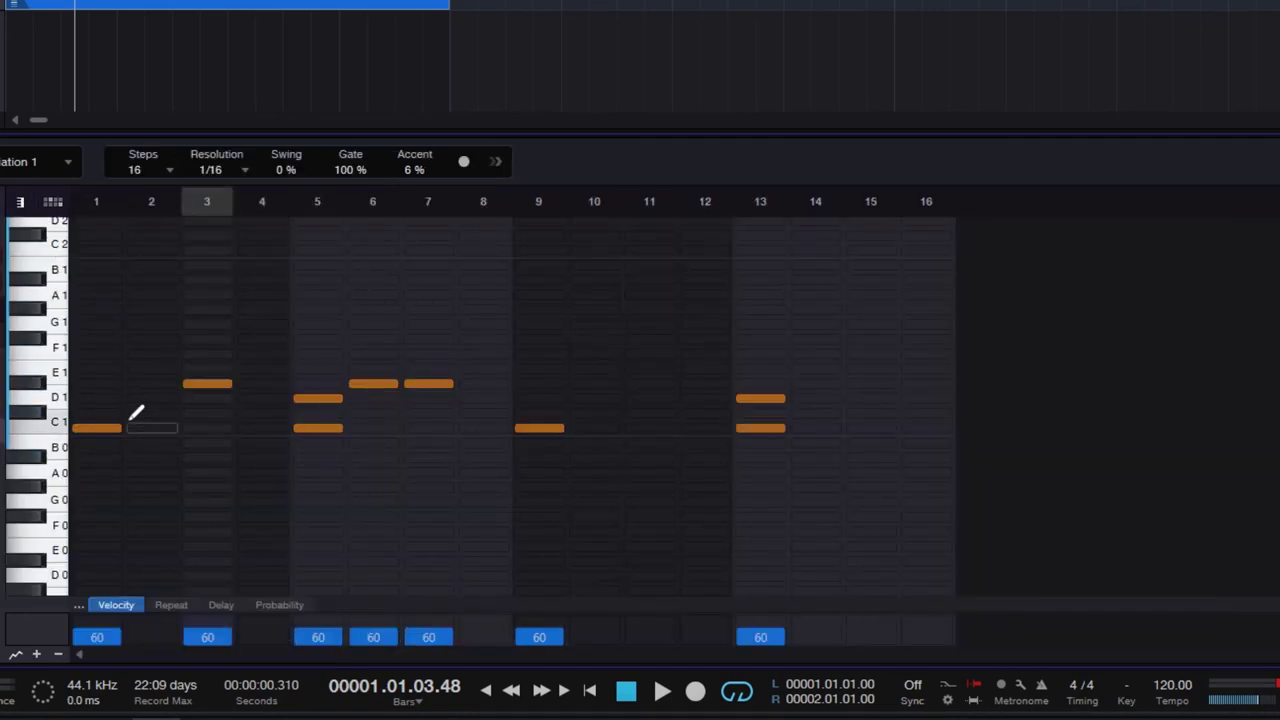
pyautogui.click(55, 203)
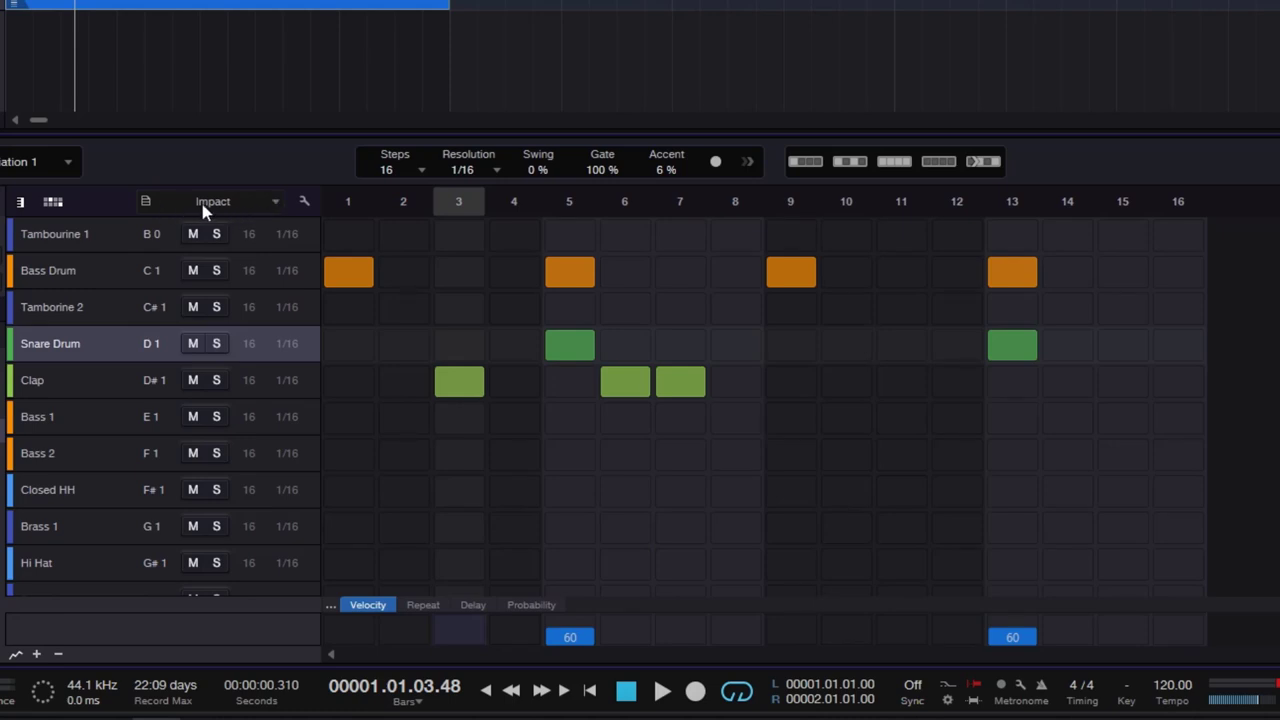
# Hide the pattern's unused drum lanes, and restore the default set of lanes.
pyautogui.click(146, 202)
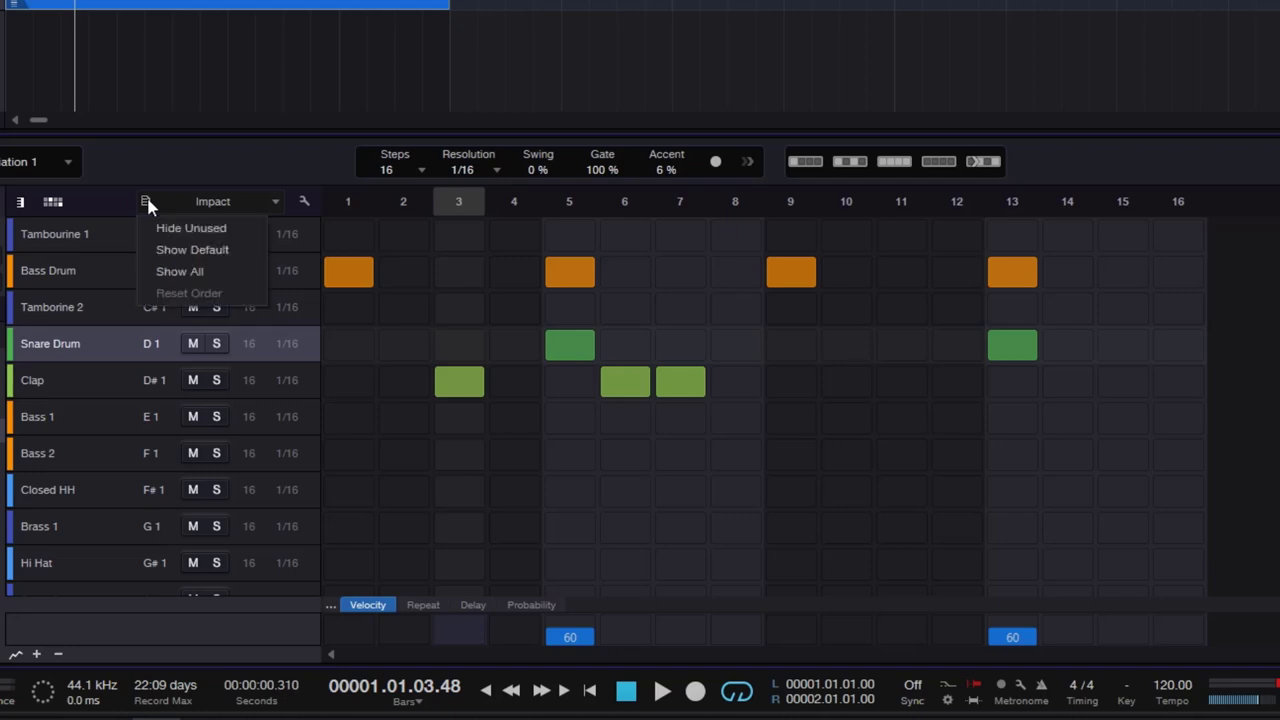
pyautogui.click(211, 228)
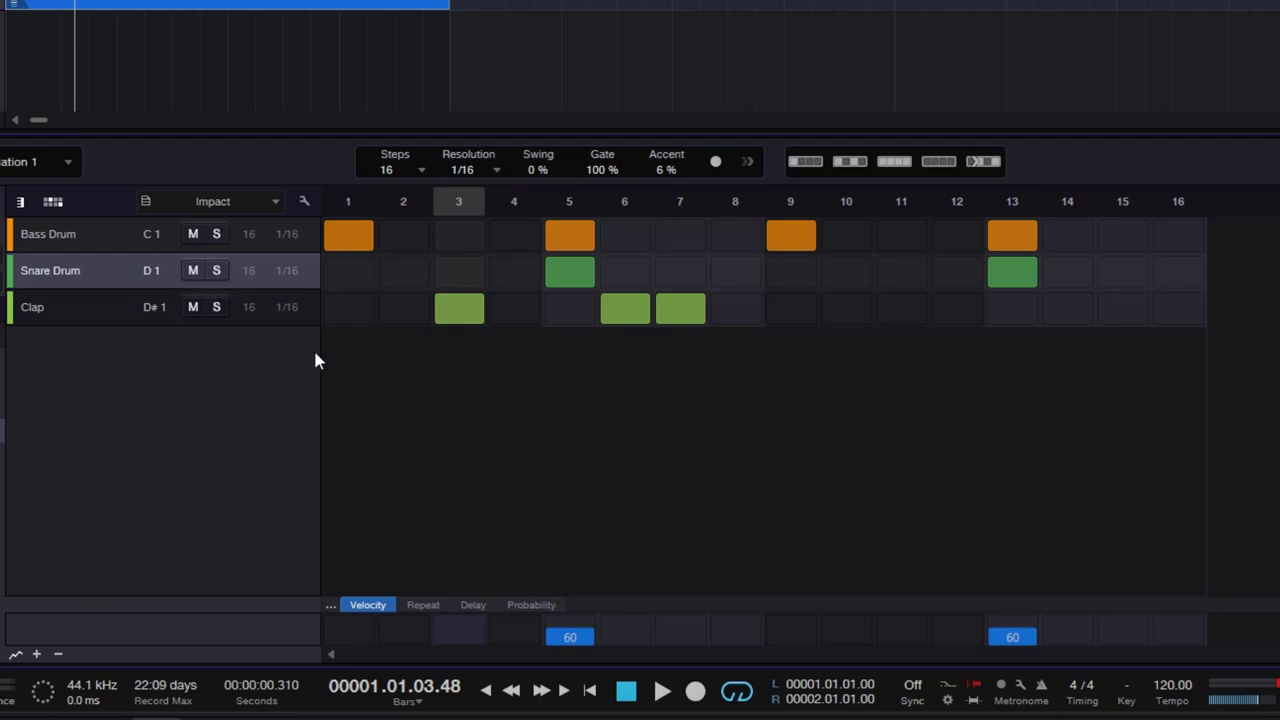
pyautogui.click(146, 202)
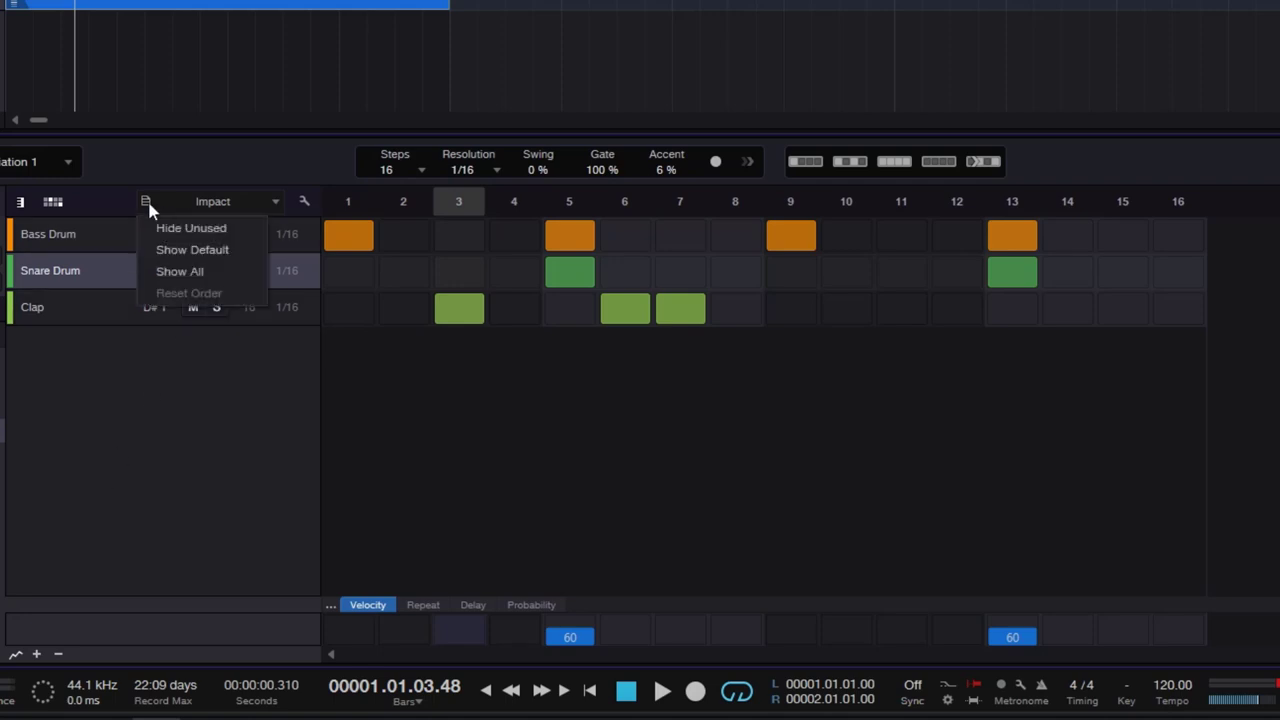
pyautogui.click(215, 252)
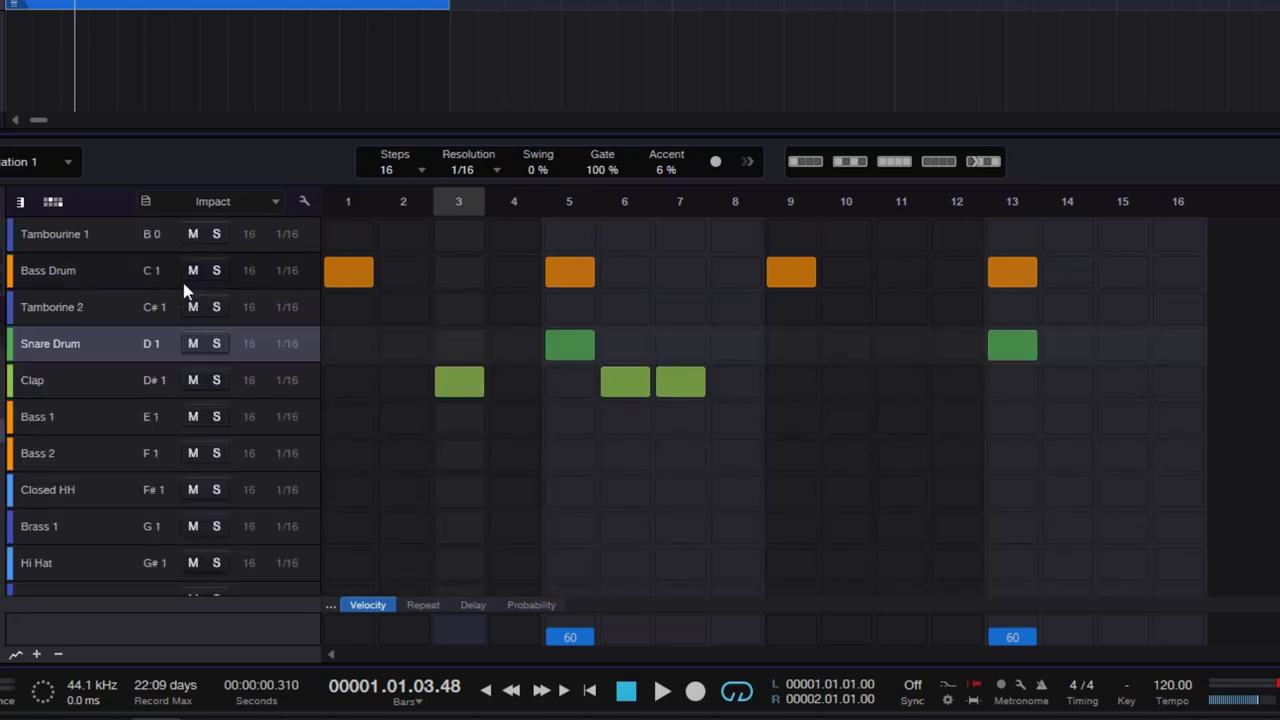
# Compare the default drum lanes with the pads in banks A and B of the Impact XT instrument.
pyautogui.scroll(-3, 129, 298)
pyautogui.scroll(3, 130, 302)
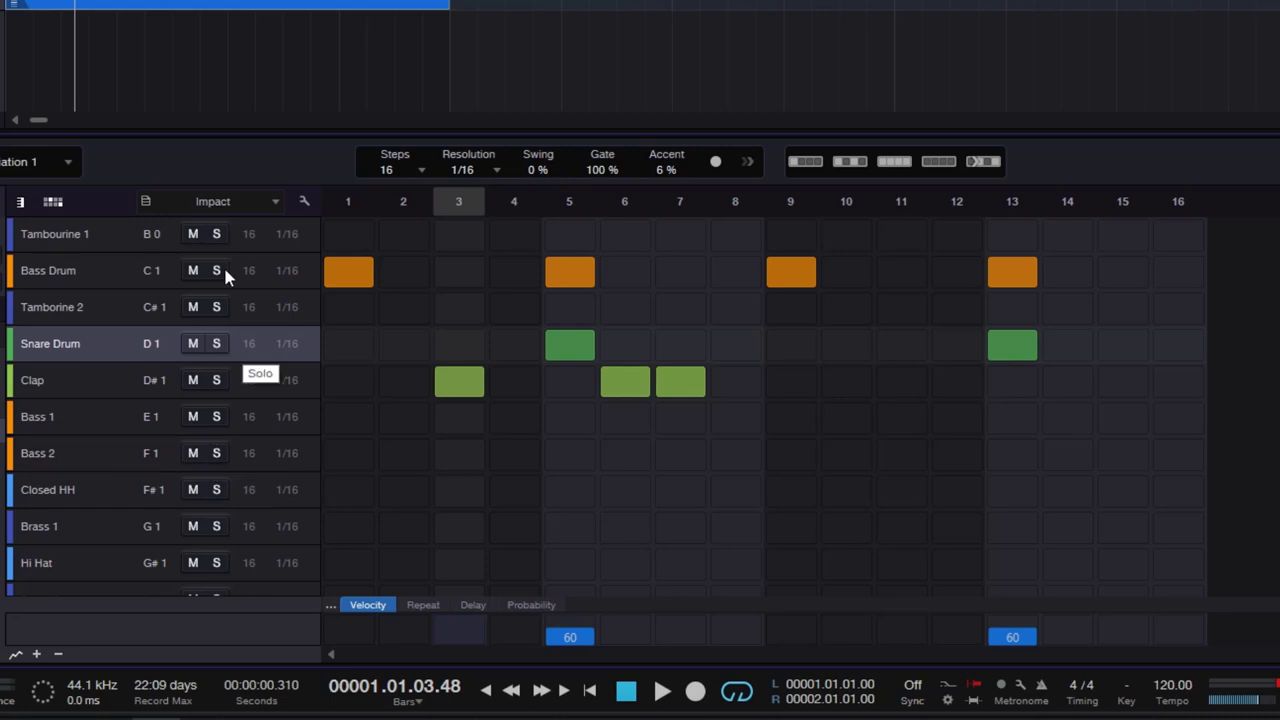
pyautogui.click(145, 201)
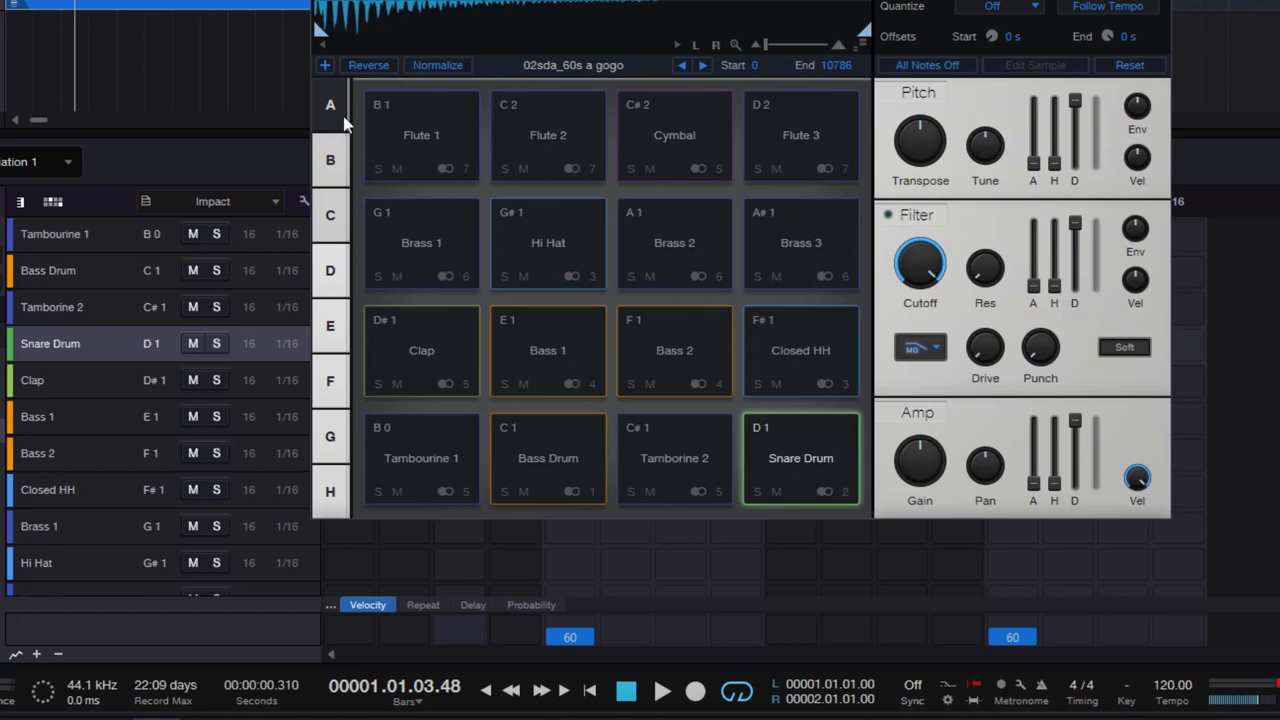
pyautogui.click(330, 160)
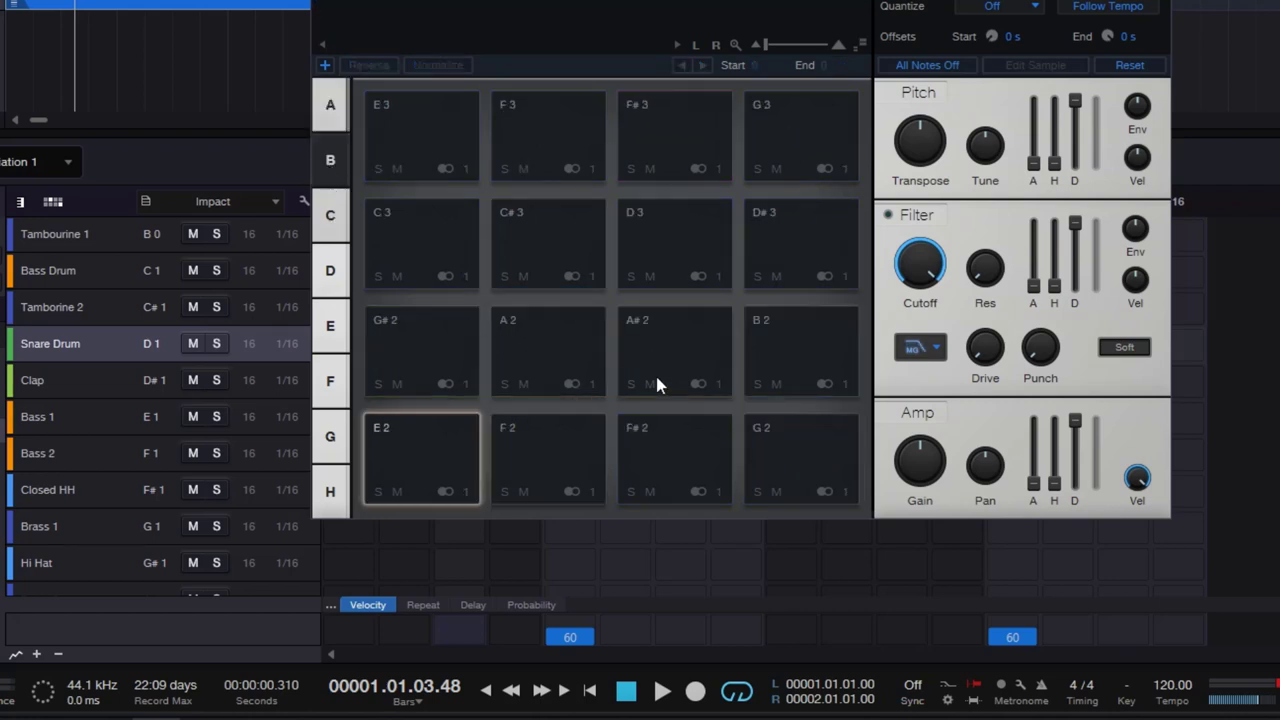
pyautogui.click(331, 112)
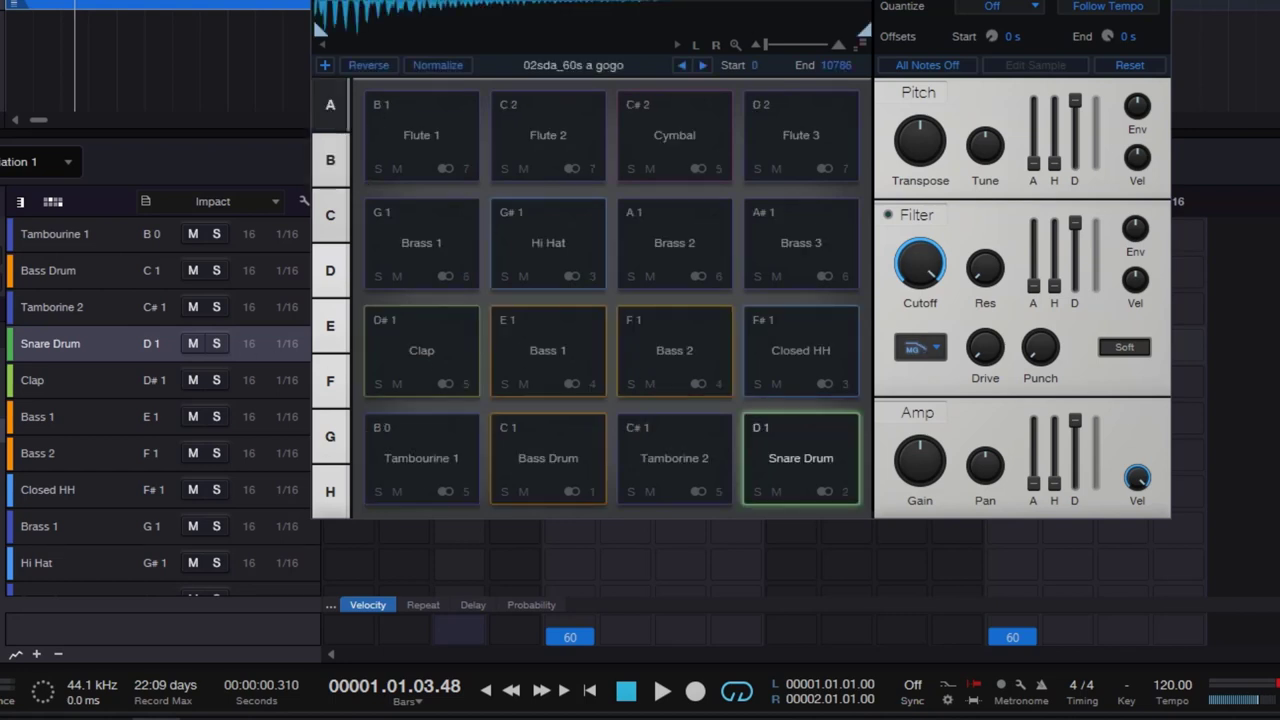
pyautogui.scroll(-3, 140, 419)
pyautogui.scroll(3, 233, 455)
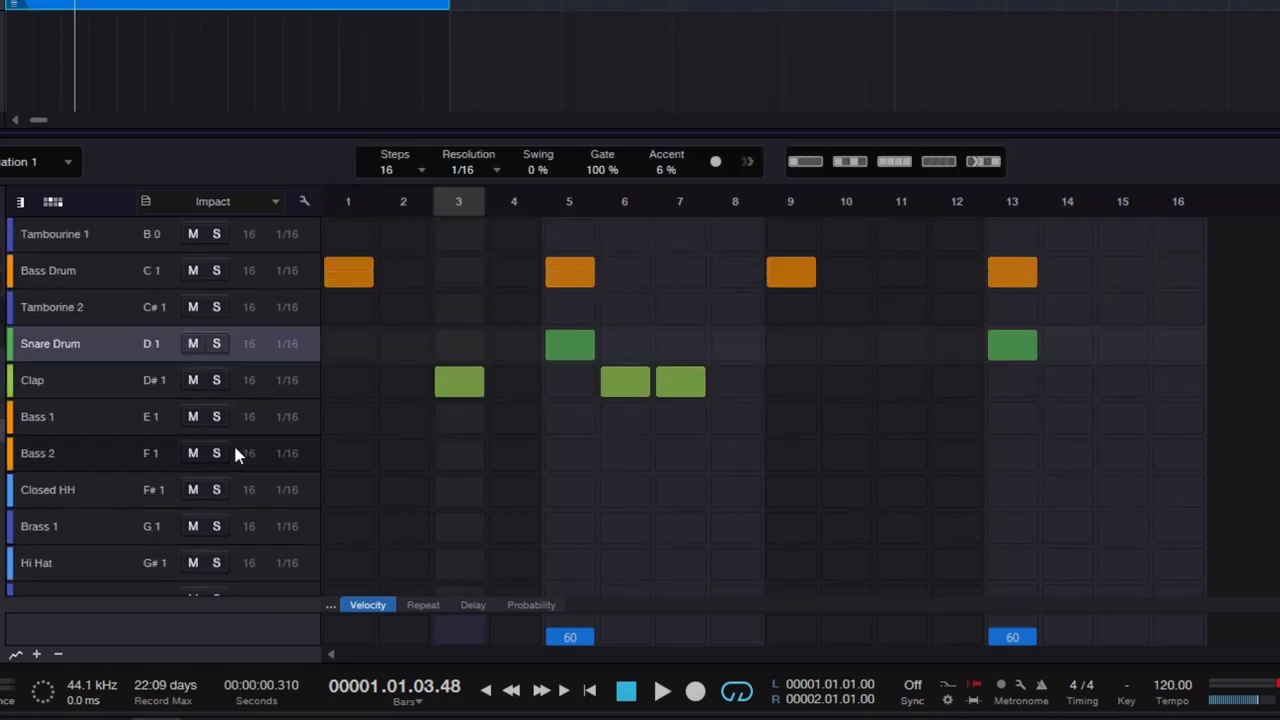
pyautogui.scroll(-3, 120, 470)
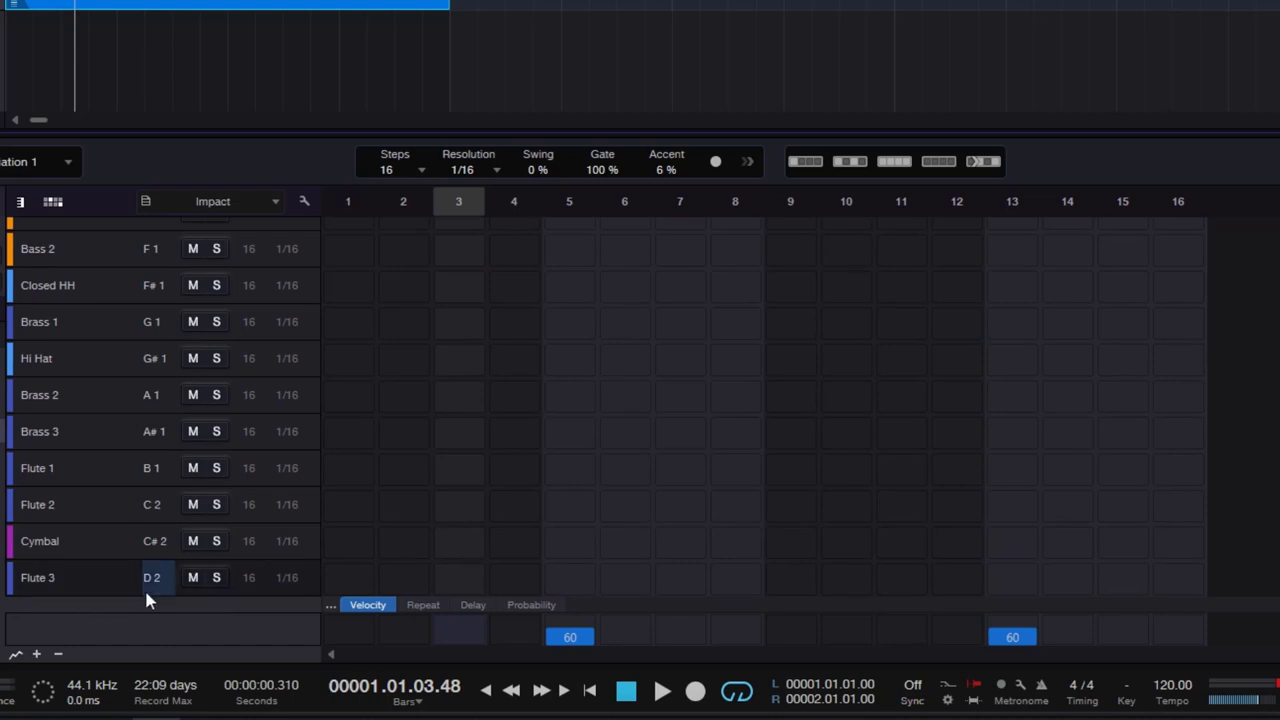
pyautogui.scroll(3, 160, 560)
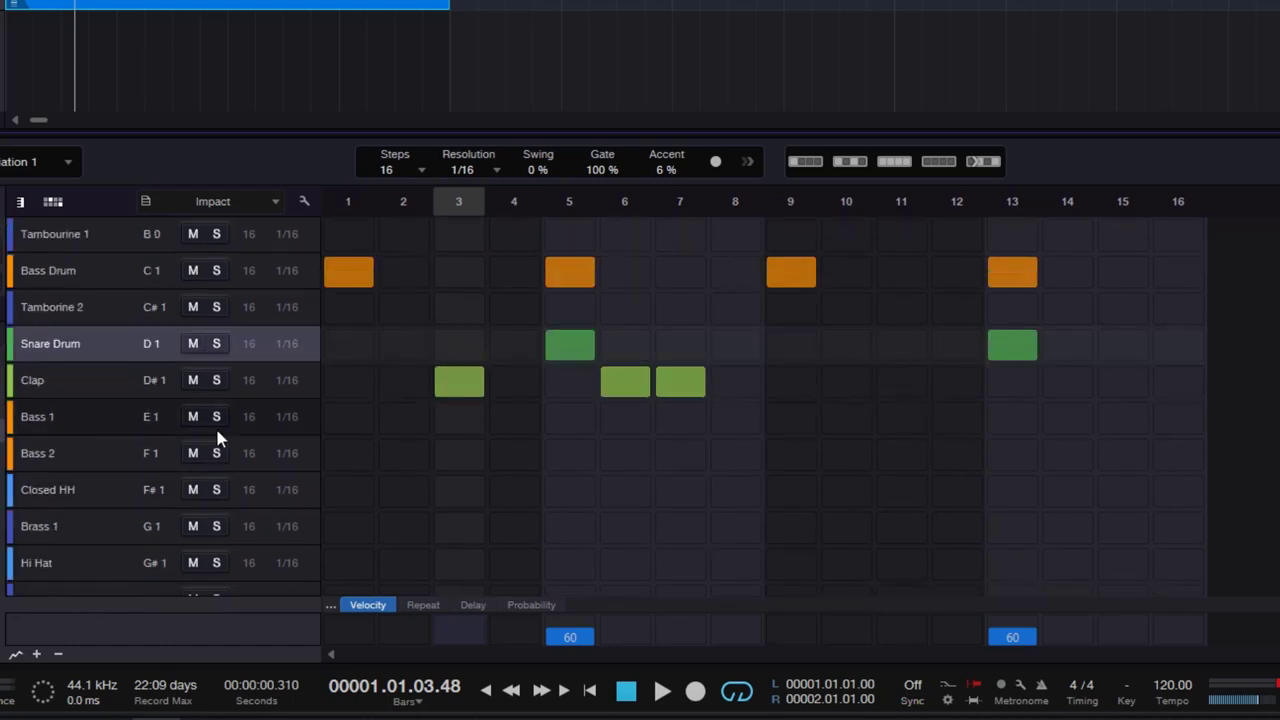
# Show all drum lanes in the pattern and look through the unassigned pitches below Flute 3.
pyautogui.click(147, 202)
pyautogui.click(196, 271)
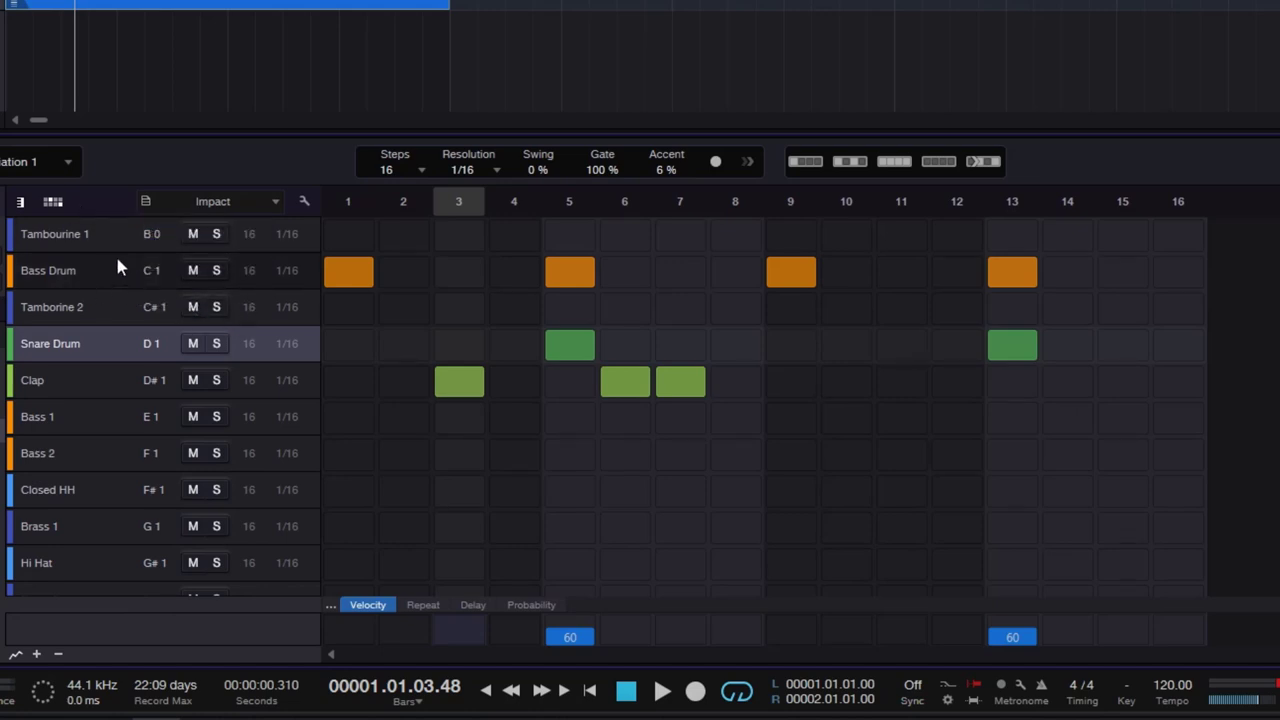
pyautogui.scroll(-7, 120, 265)
pyautogui.scroll(-3, 138, 292)
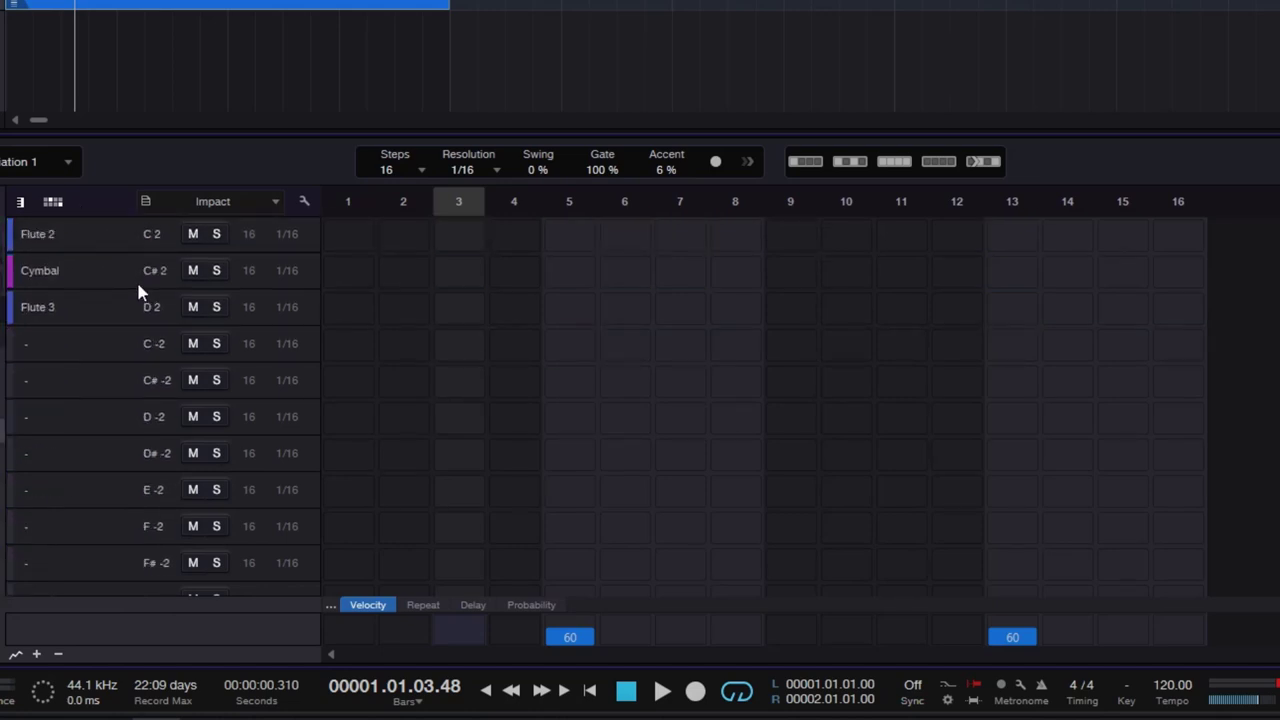
pyautogui.scroll(-14, 137, 346)
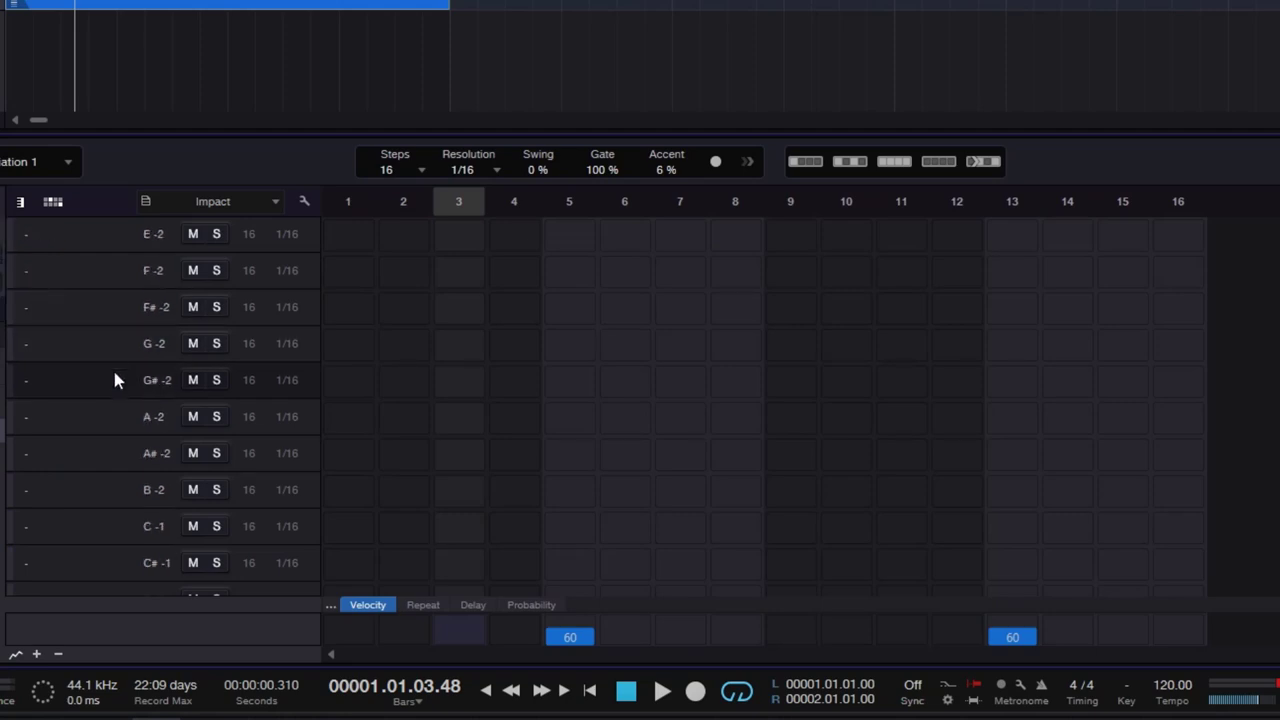
pyautogui.scroll(-12, 110, 376)
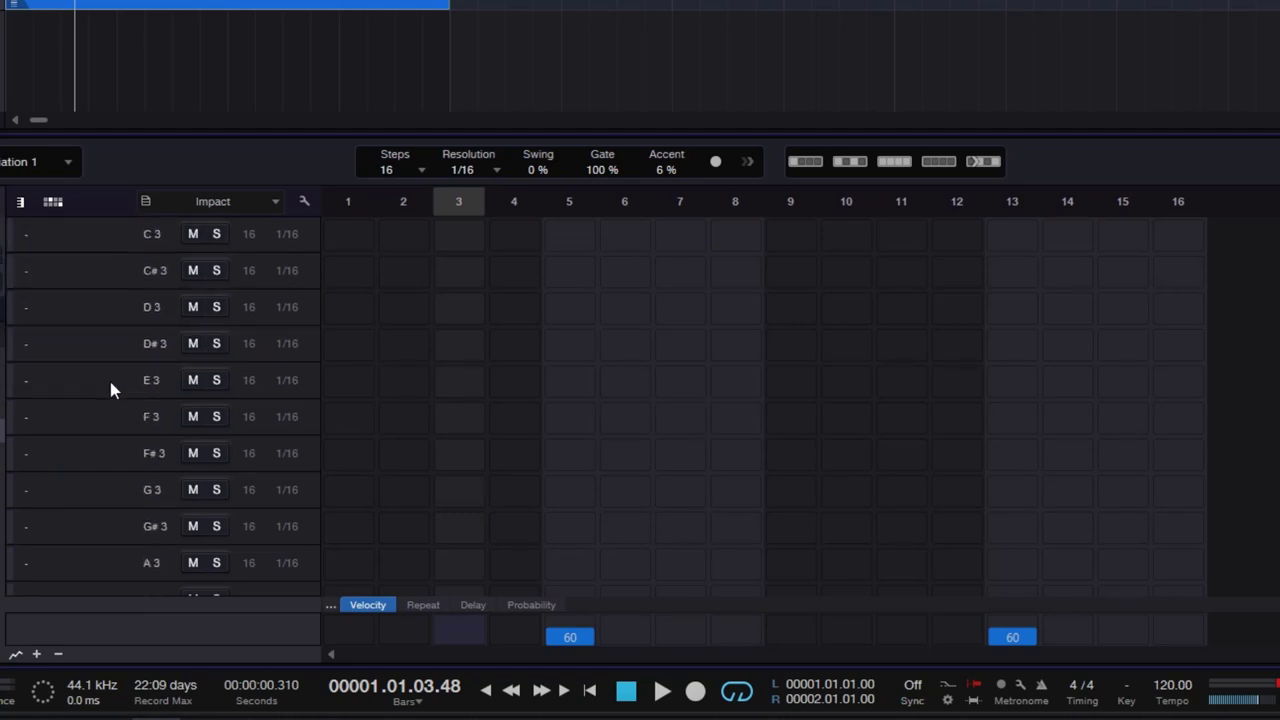
pyautogui.scroll(-6, 125, 370)
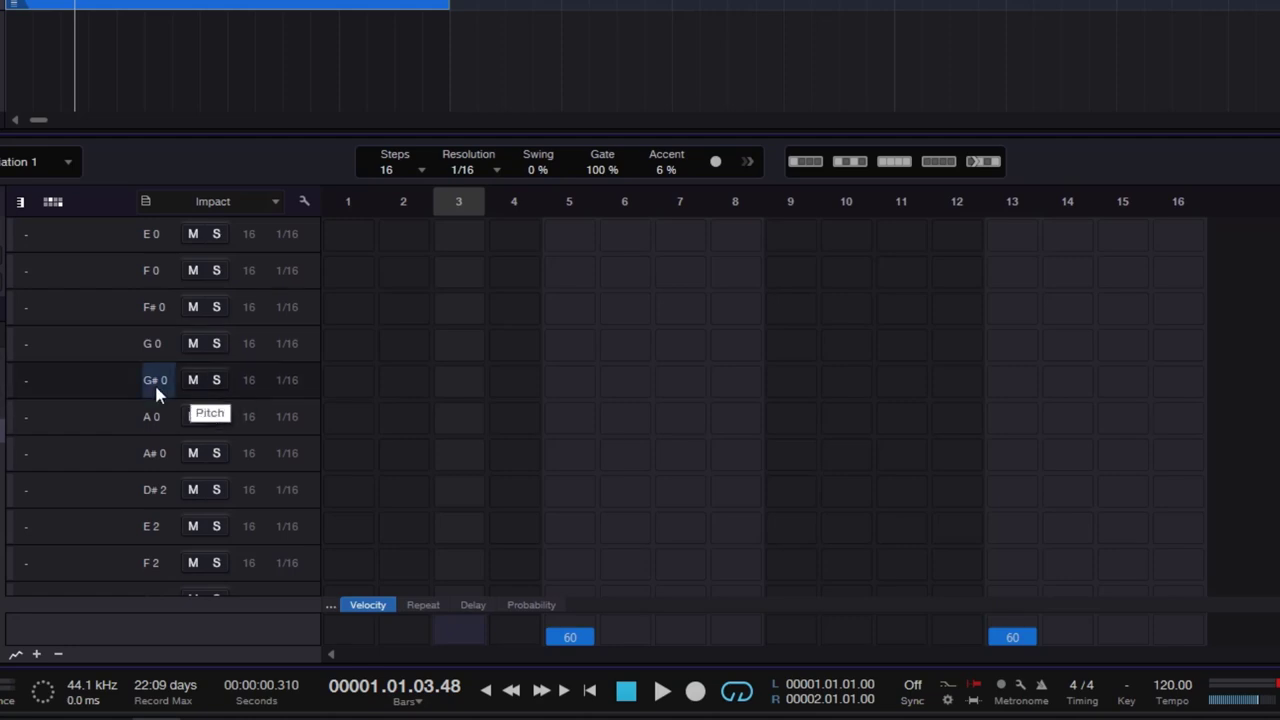
# Restore the default set of drum lanes in the pattern.
pyautogui.scroll(20, 130, 400)
pyautogui.scroll(-10, 149, 417)
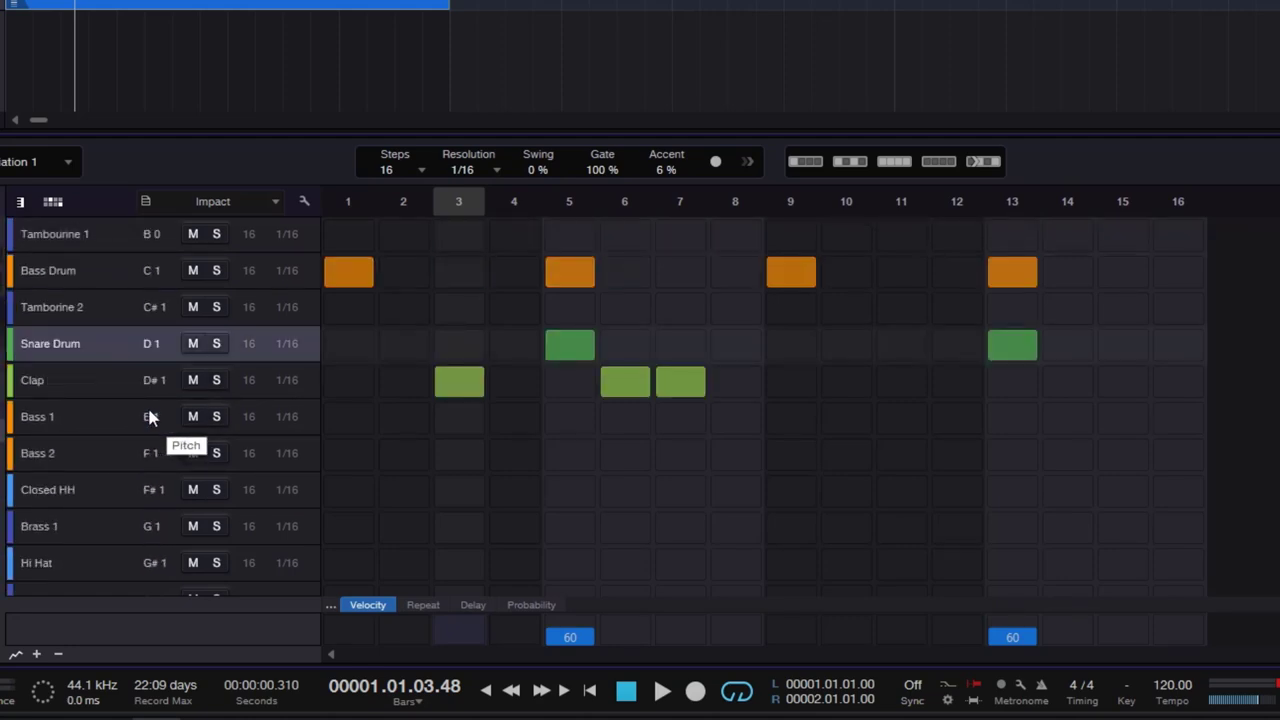
pyautogui.click(147, 201)
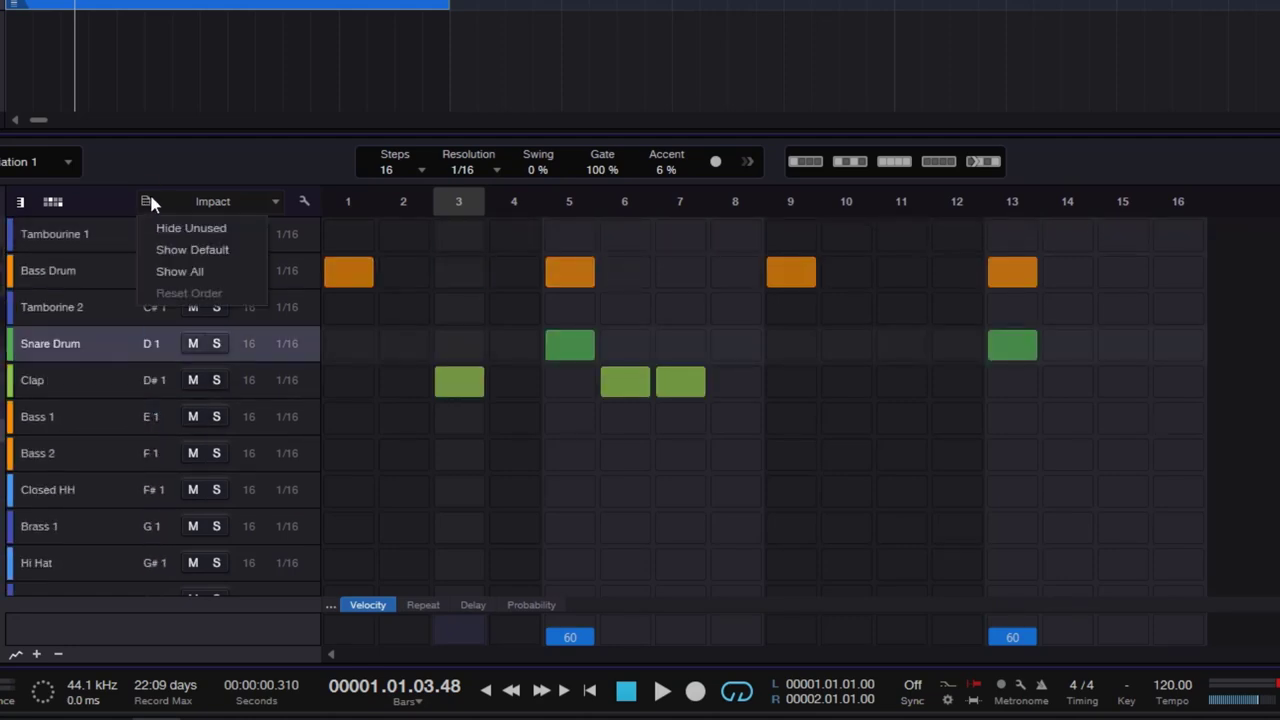
pyautogui.click(196, 252)
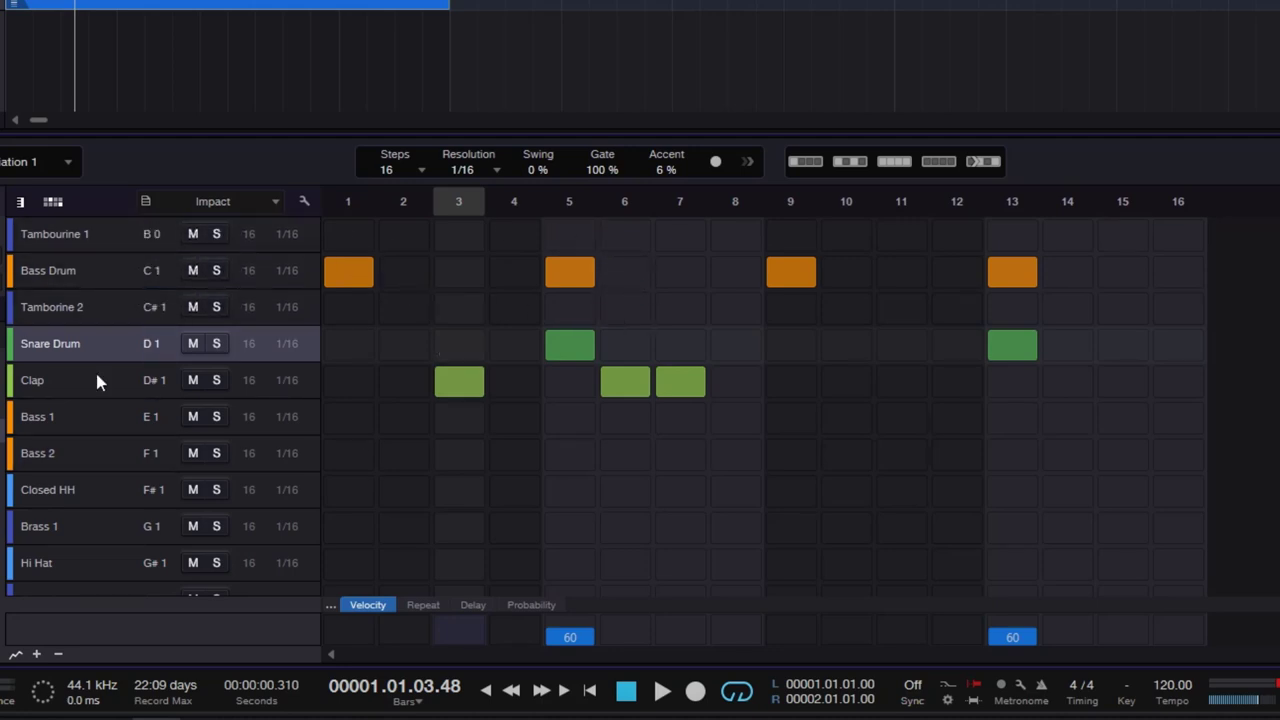
pyautogui.click(150, 203)
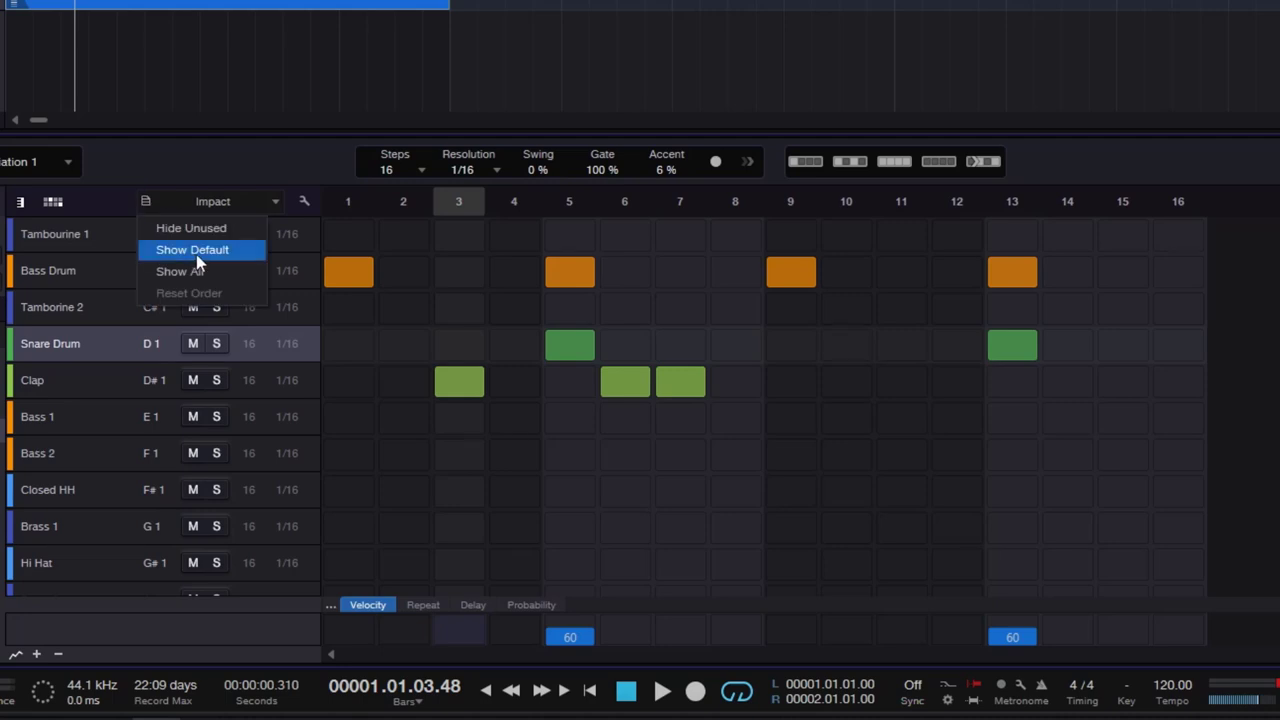
pyautogui.click(133, 197)
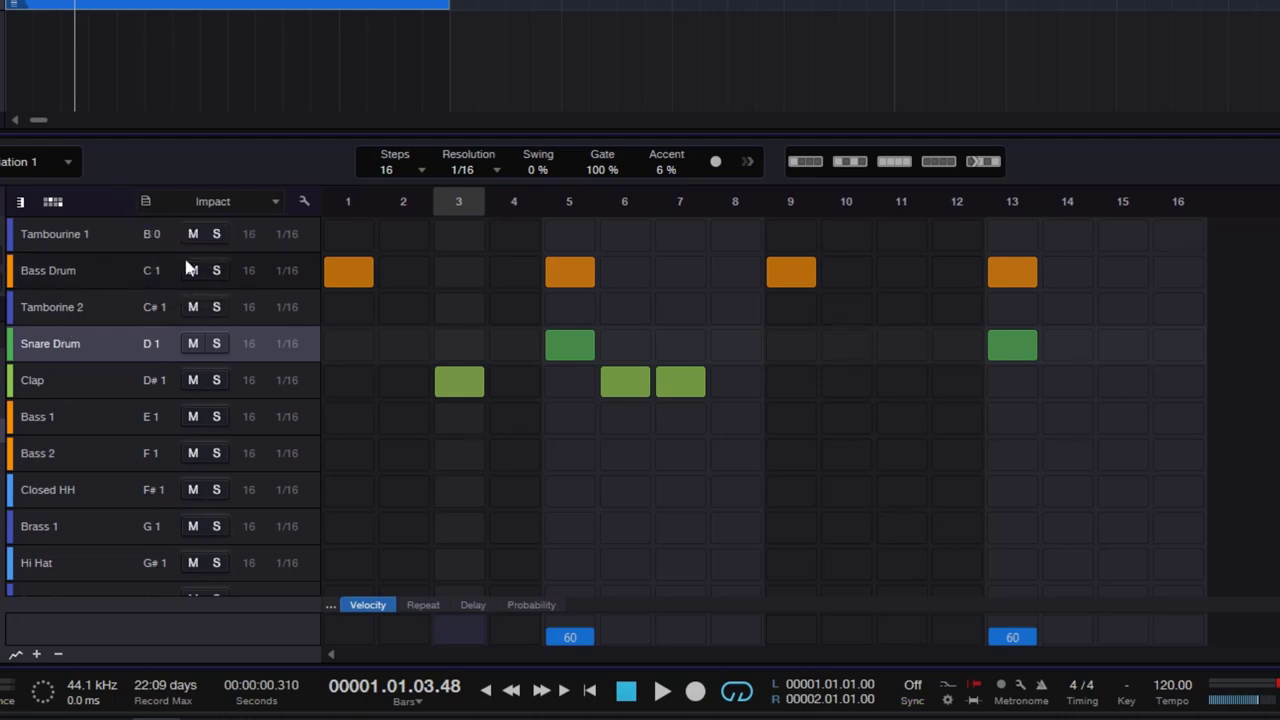
# Enter lane customization and reorder the lanes with Bass Drum first, Snare Drum second and Clap third.
pyautogui.click(306, 205)
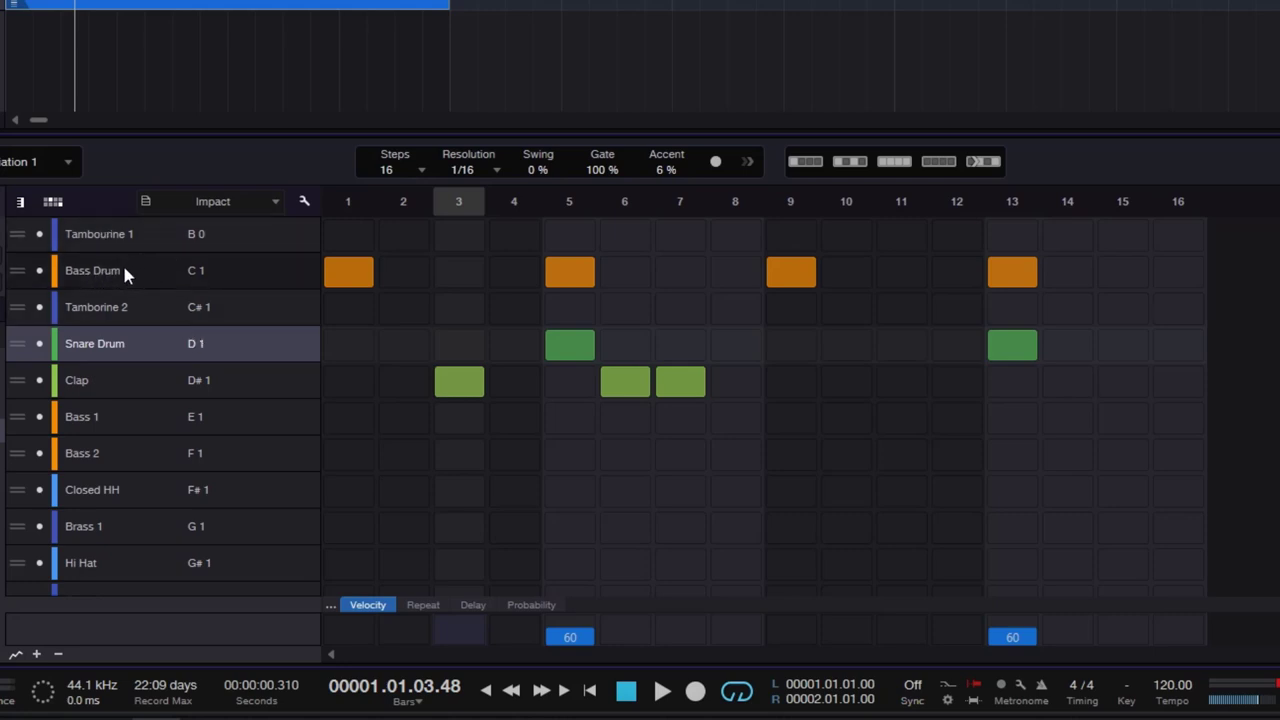
pyautogui.click(22, 276)
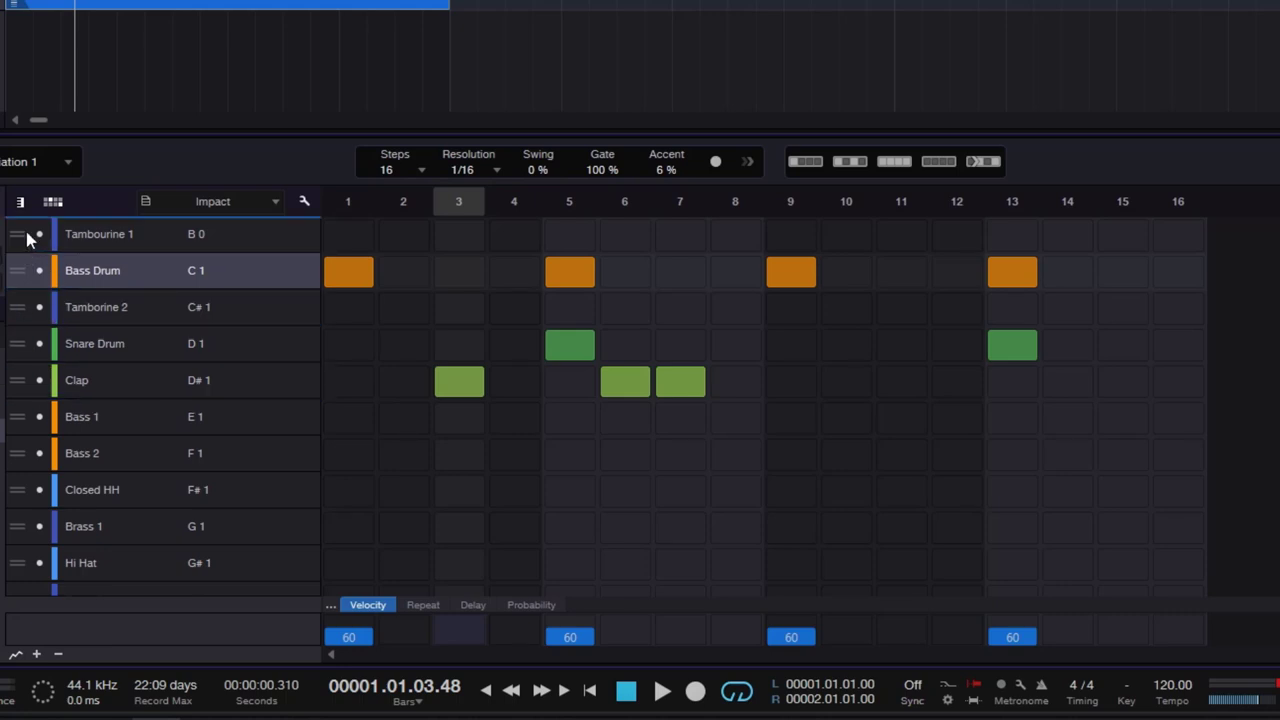
pyautogui.moveTo(28, 238); pyautogui.dragTo(30, 236)
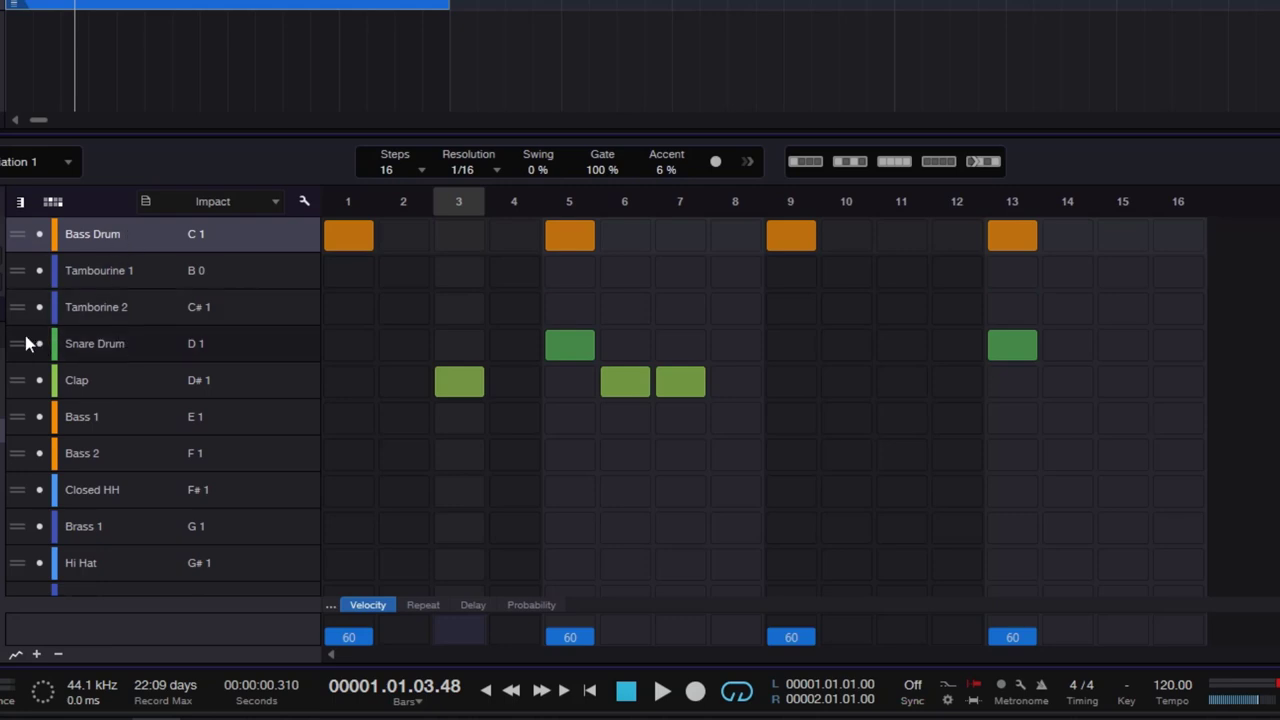
pyautogui.moveTo(28, 343); pyautogui.dragTo(26, 270)
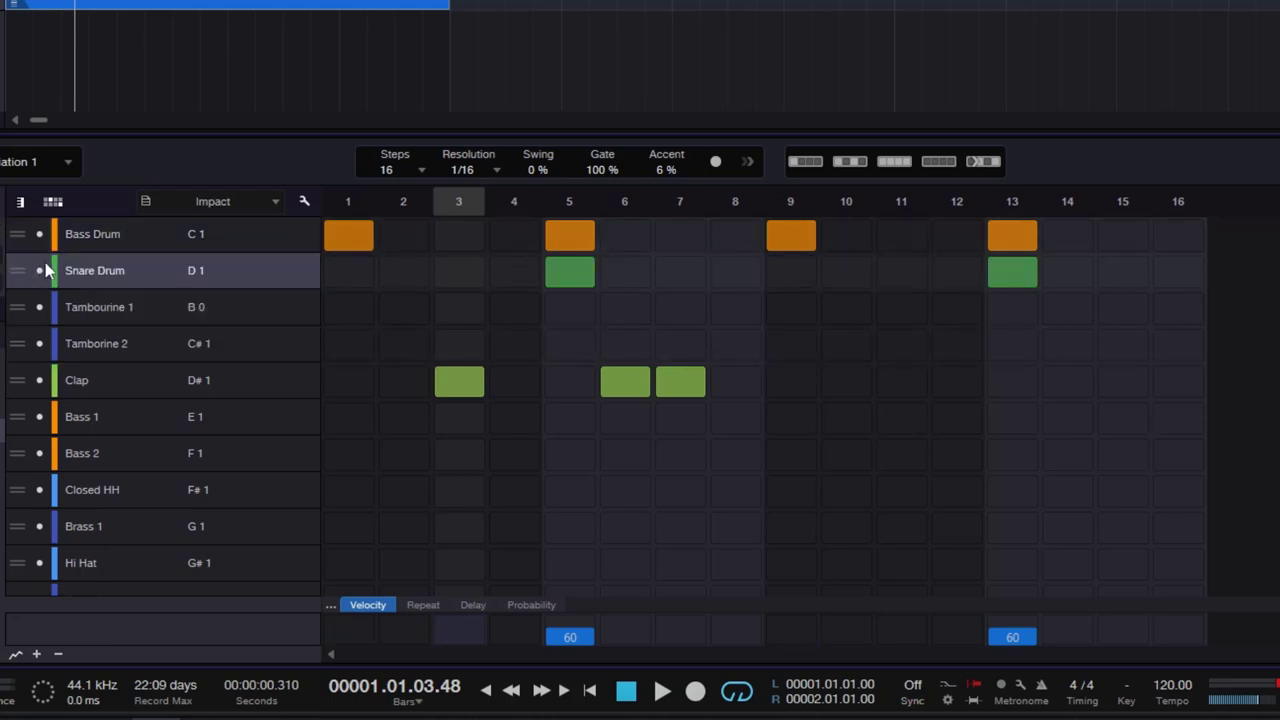
pyautogui.moveTo(23, 383); pyautogui.dragTo(32, 306)
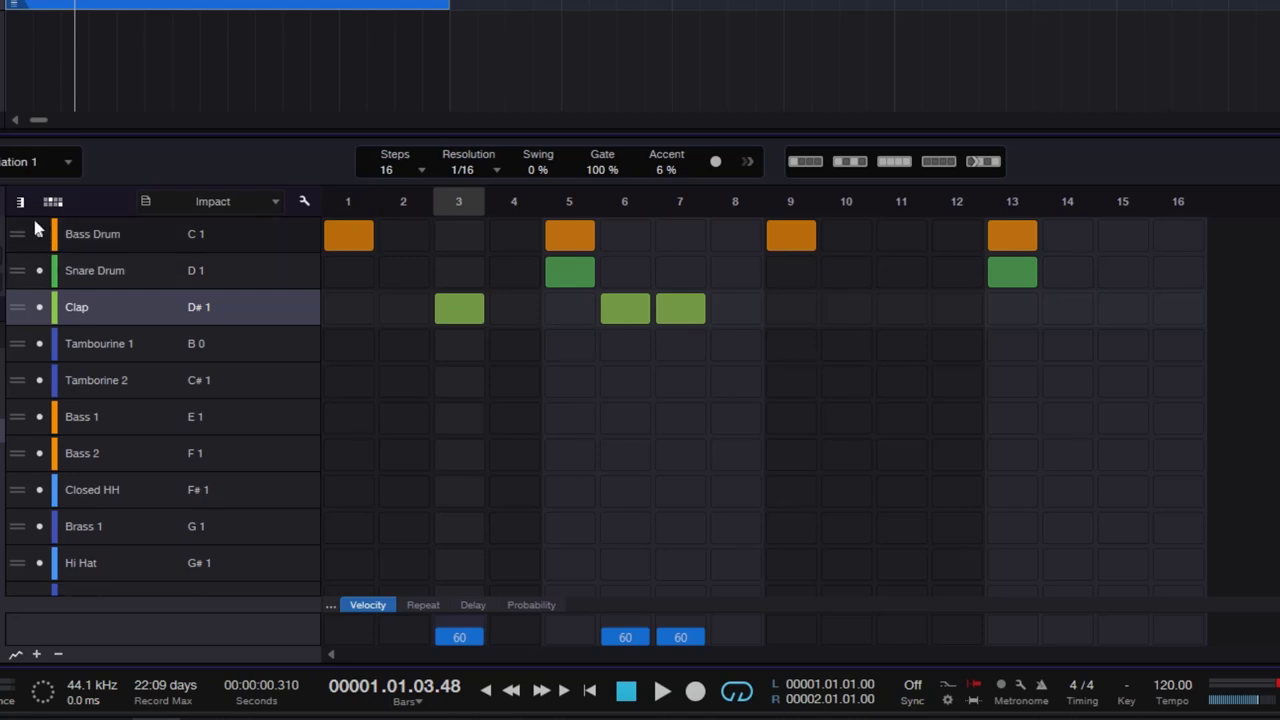
# Turn off the visibility of the Flute 1, Flute 2 and Flute 3 lanes.
pyautogui.scroll(-8, 195, 318)
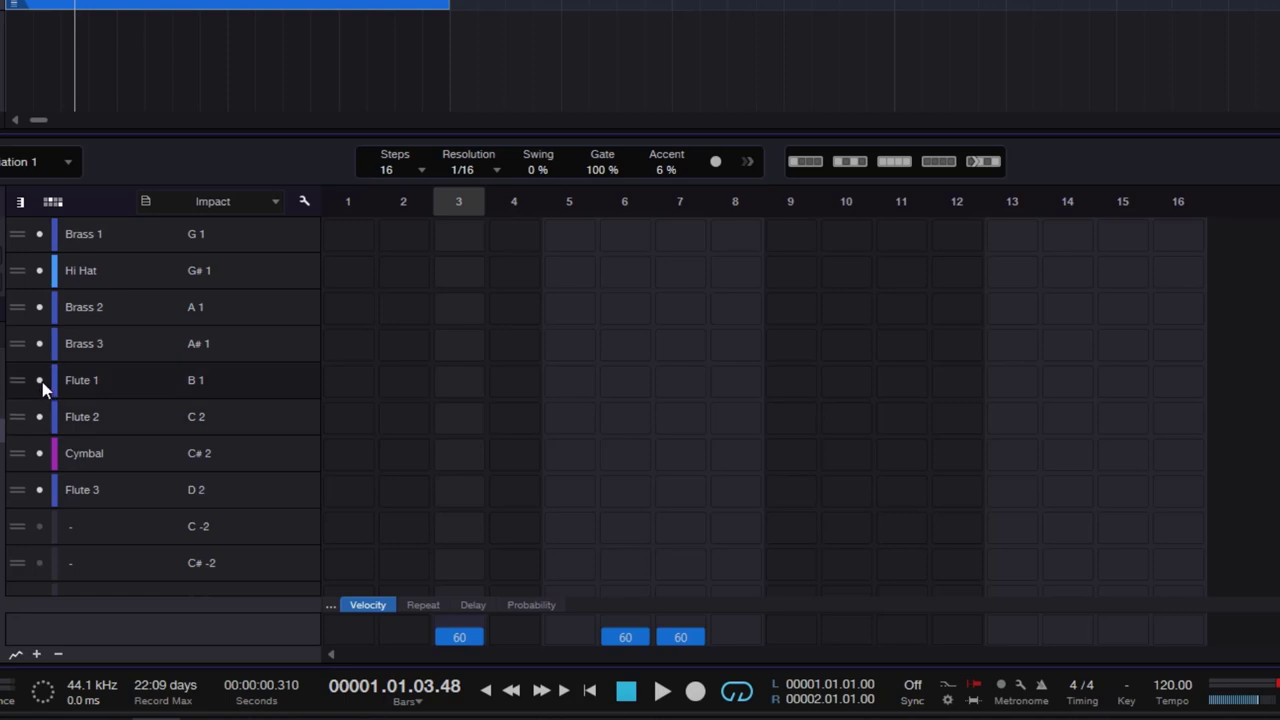
pyautogui.scroll(3, 110, 300)
pyautogui.click(146, 203)
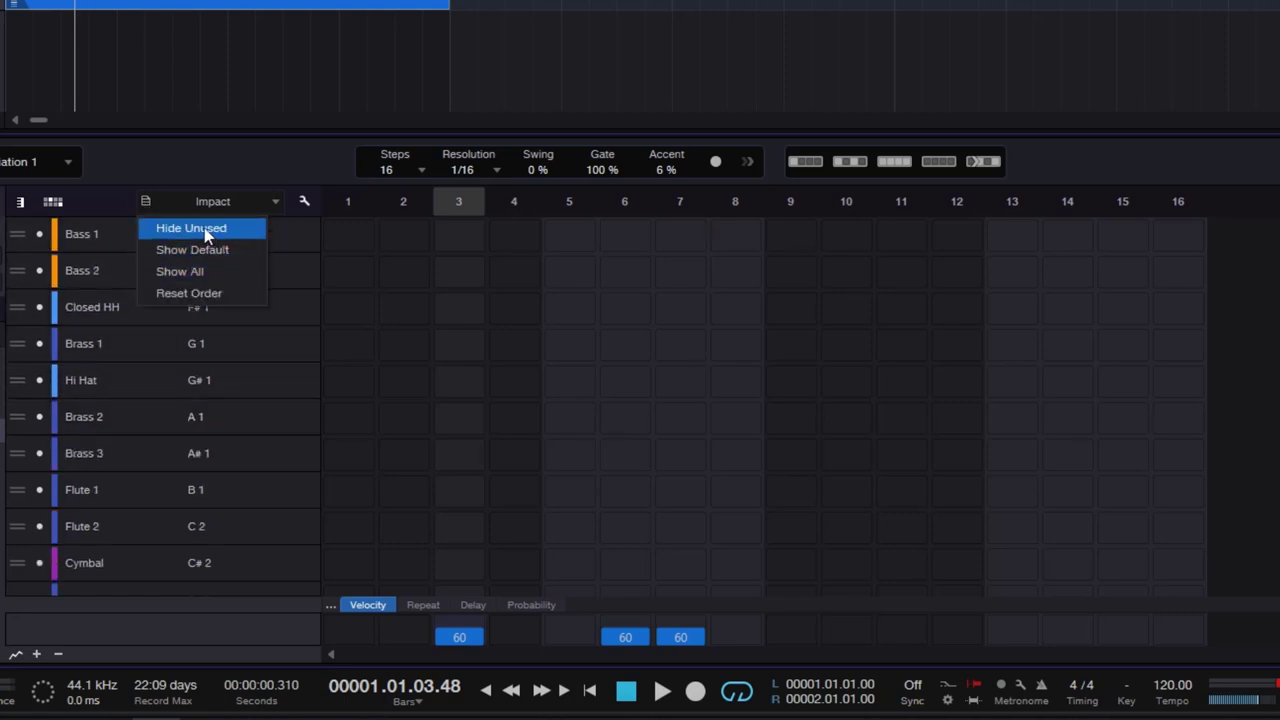
pyautogui.click(193, 167)
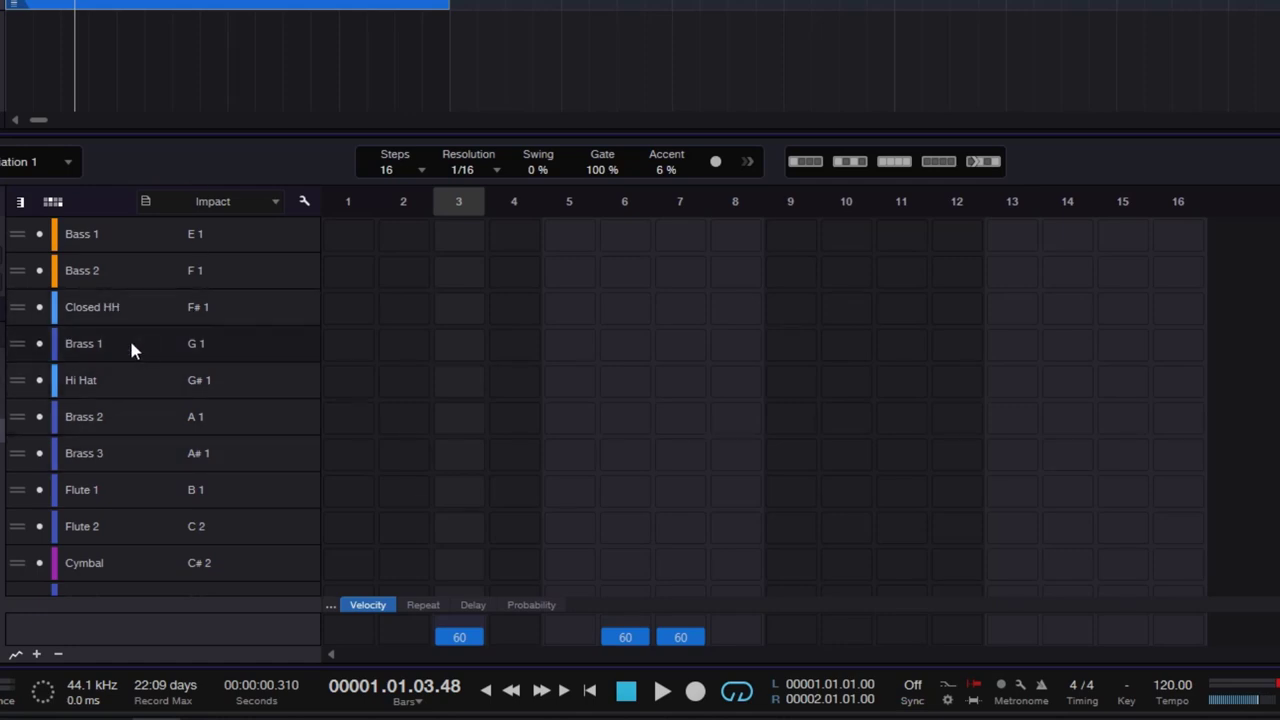
pyautogui.scroll(-3, 136, 338)
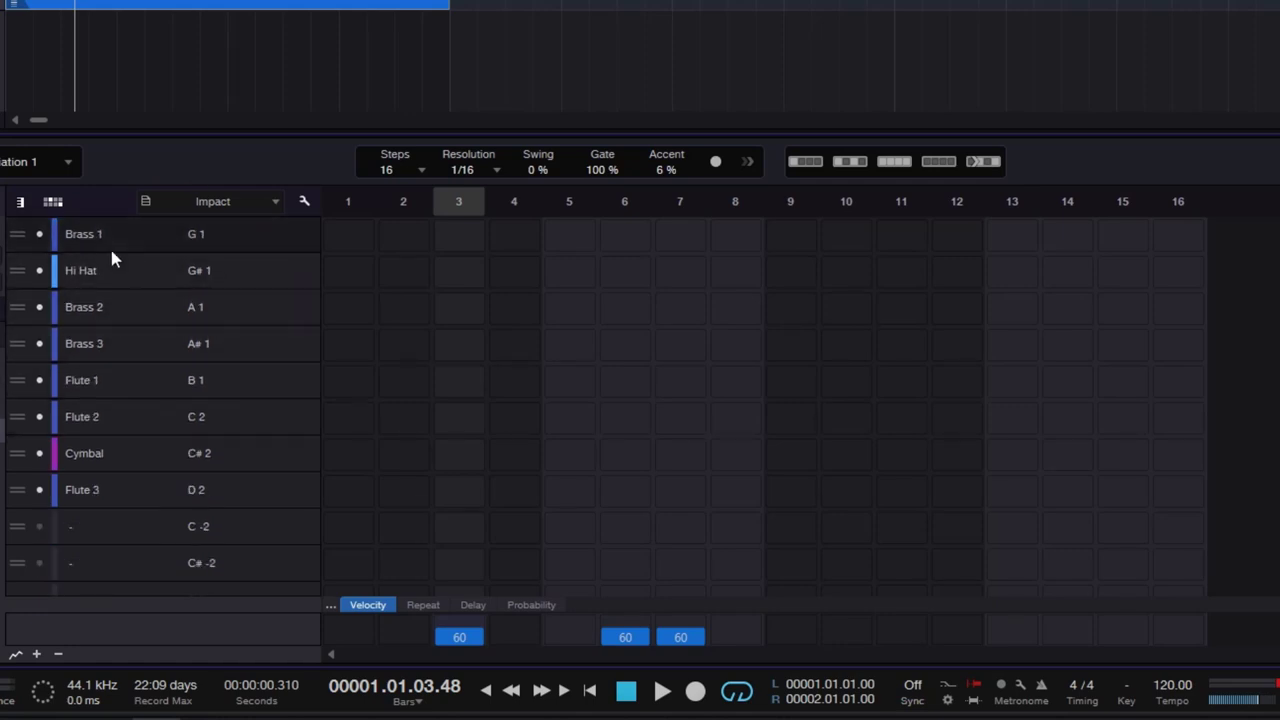
pyautogui.click(41, 381)
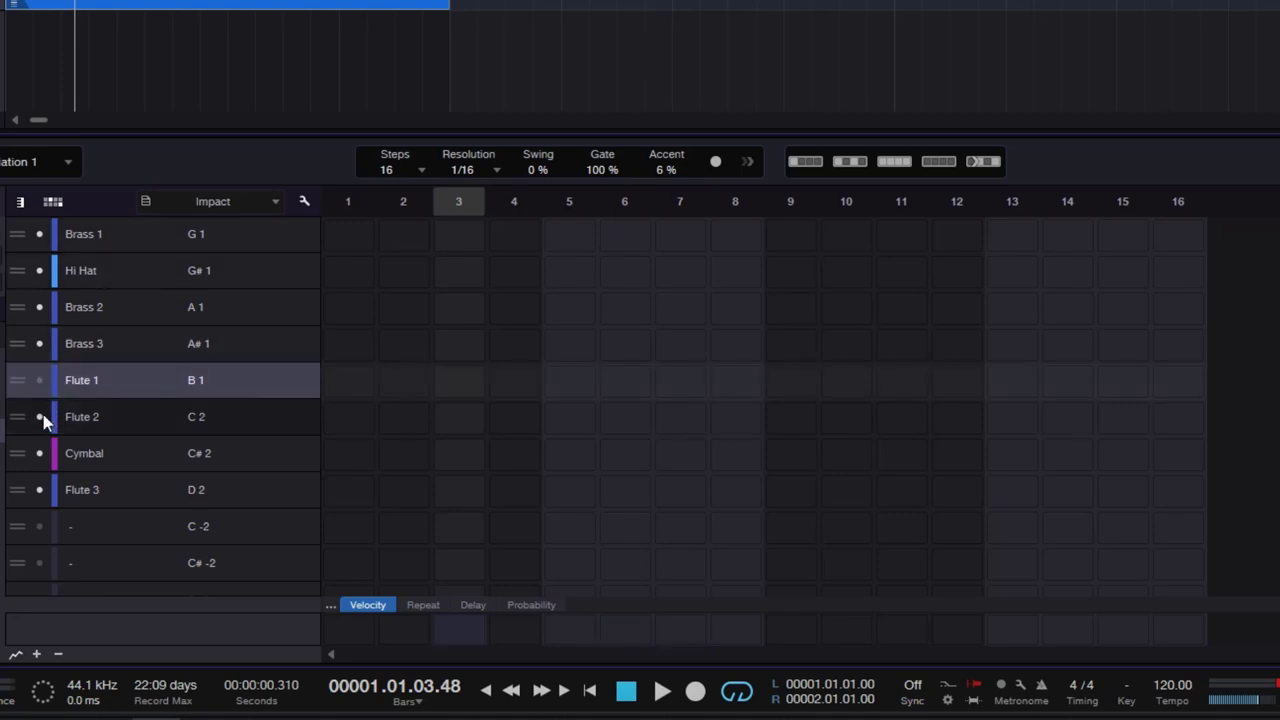
pyautogui.click(41, 417)
pyautogui.click(41, 490)
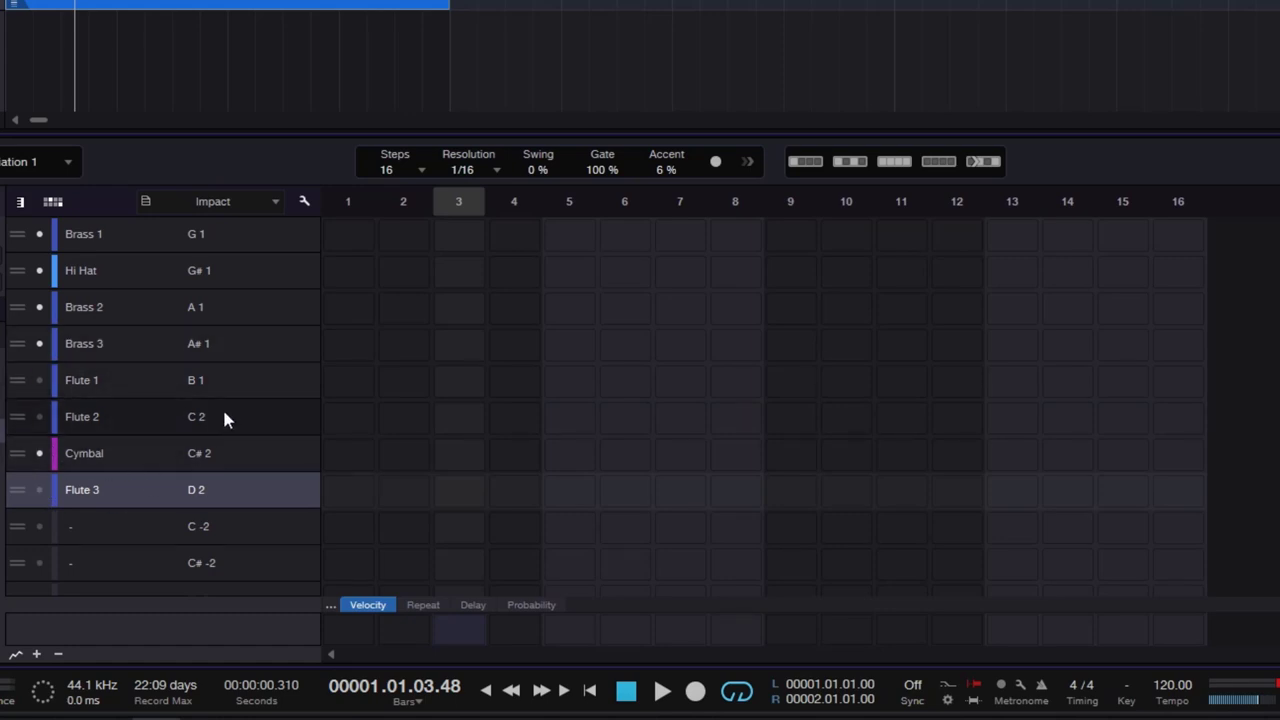
# Leave lane customization and look through the lanes that remain in the drum pattern.
pyautogui.scroll(1, 145, 395)
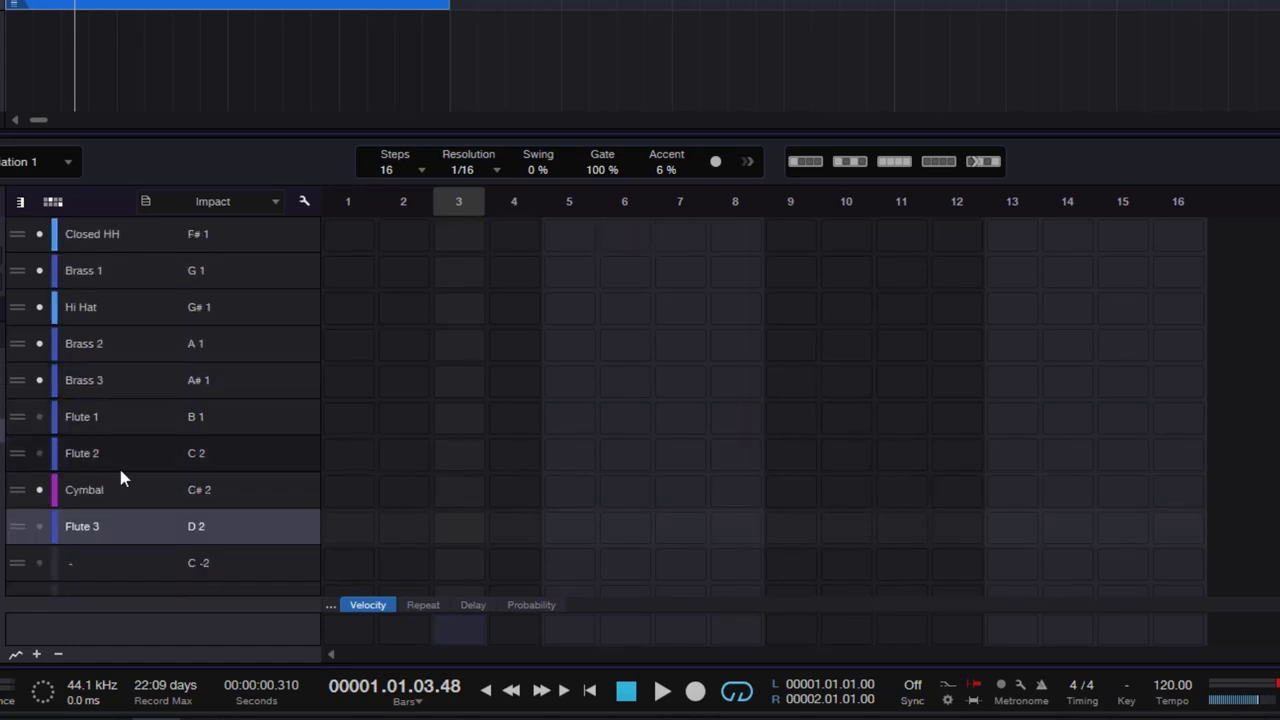
pyautogui.scroll(-3, 145, 389)
pyautogui.scroll(5, 239, 365)
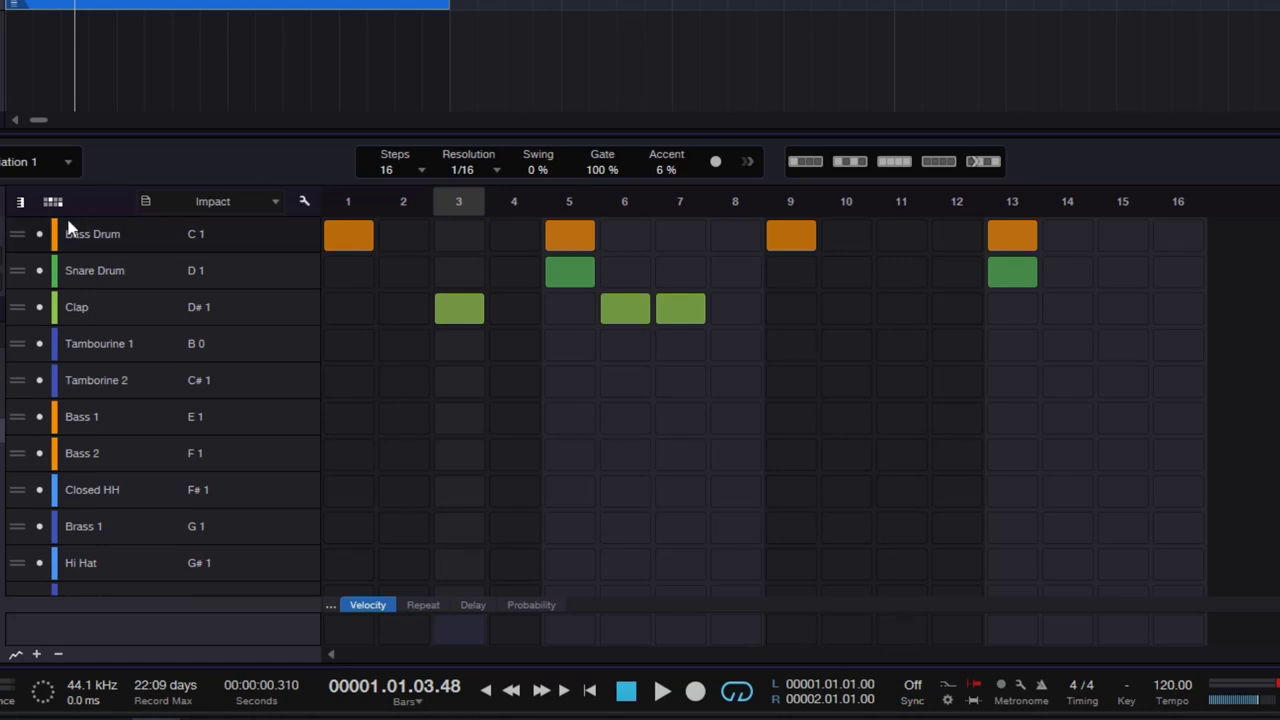
pyautogui.click(303, 203)
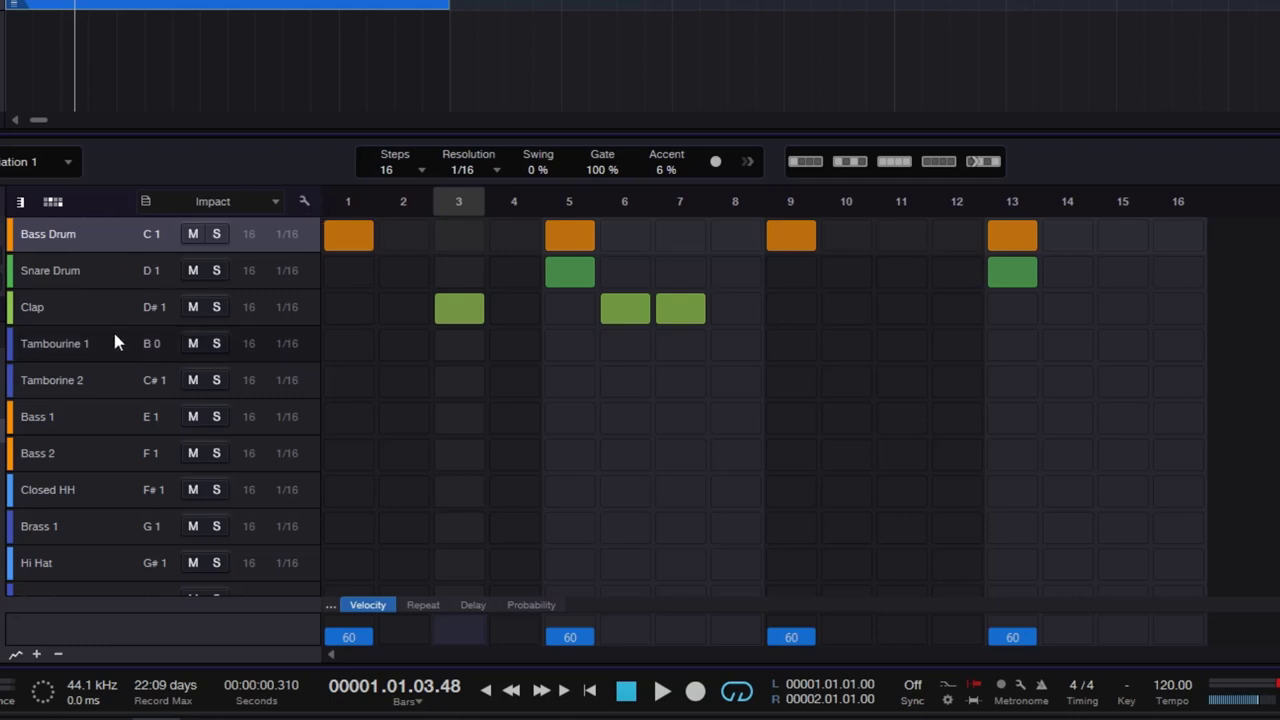
pyautogui.scroll(-2, 112, 328)
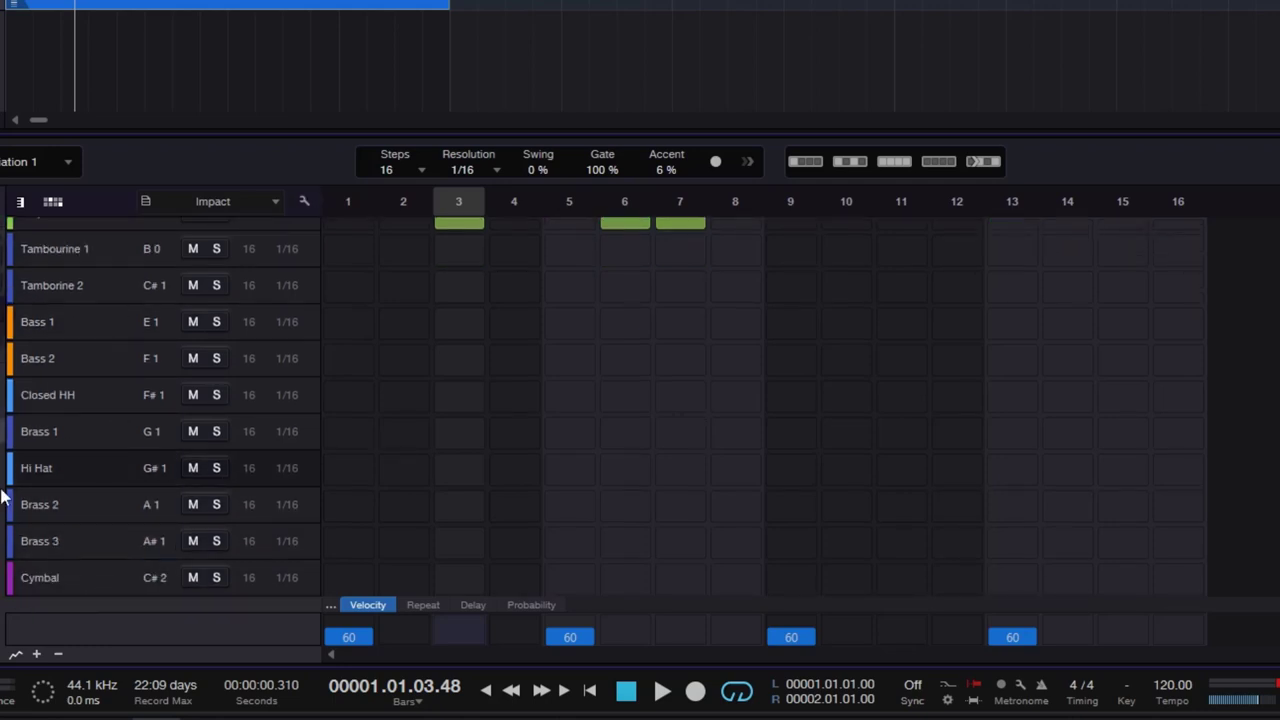
pyautogui.scroll(2, 139, 505)
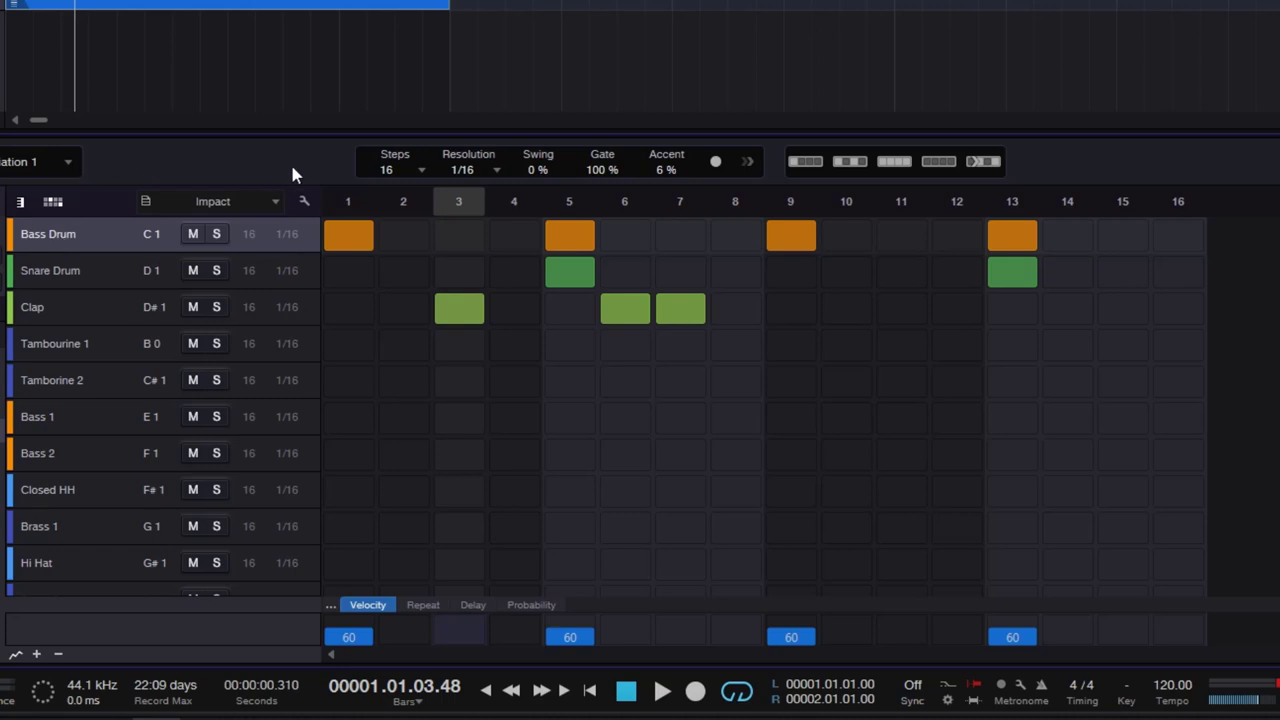
# Show the default drum lanes again and reset them to their original order.
pyautogui.click(146, 200)
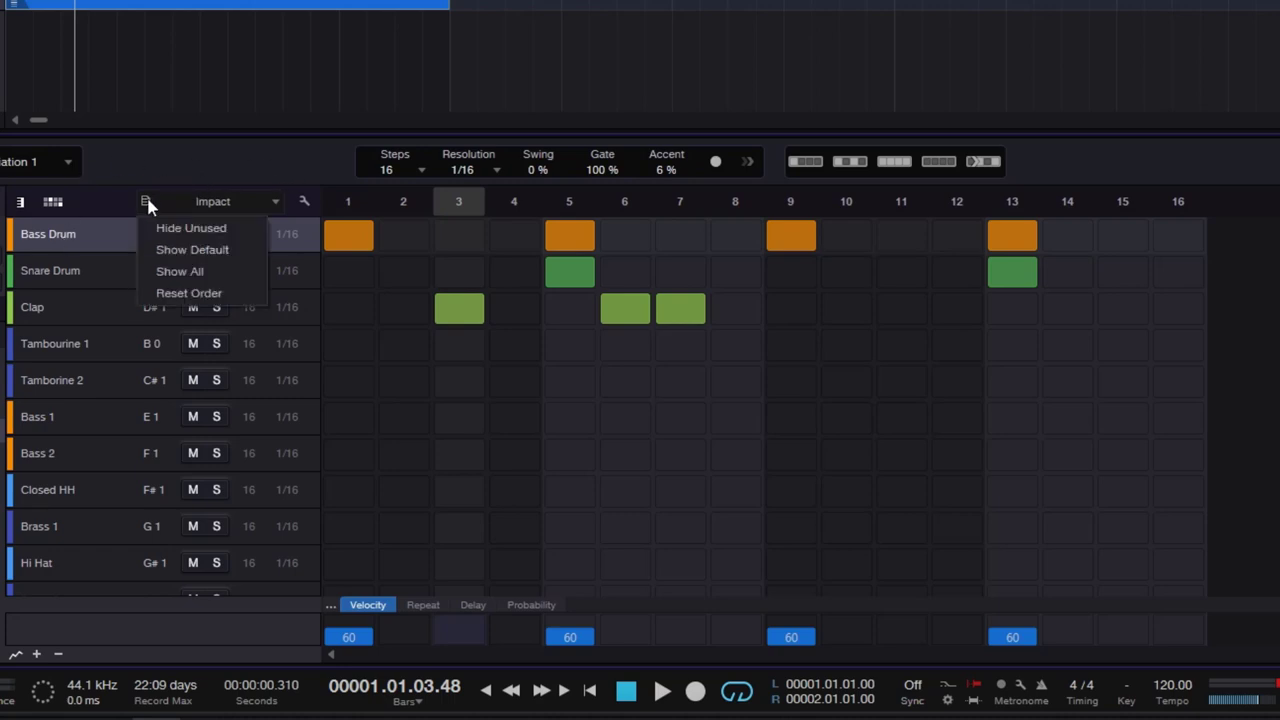
pyautogui.click(213, 251)
pyautogui.scroll(-3, 109, 543)
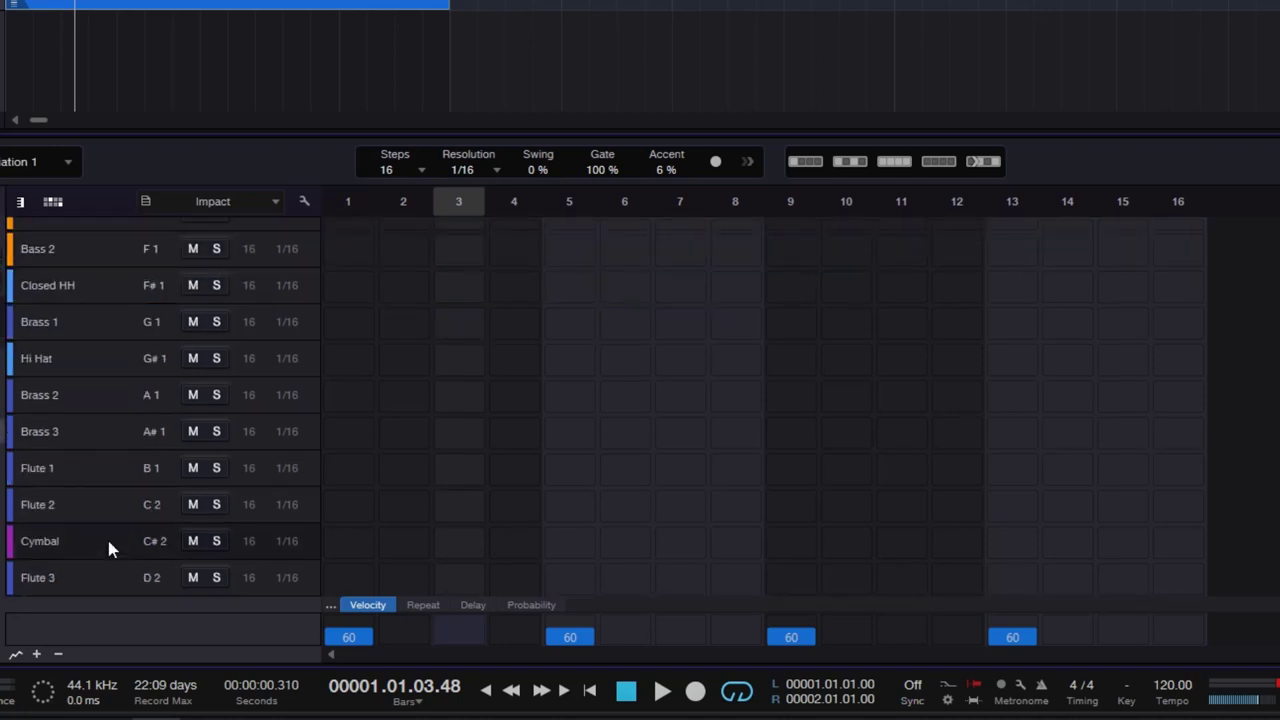
pyautogui.scroll(3, 211, 417)
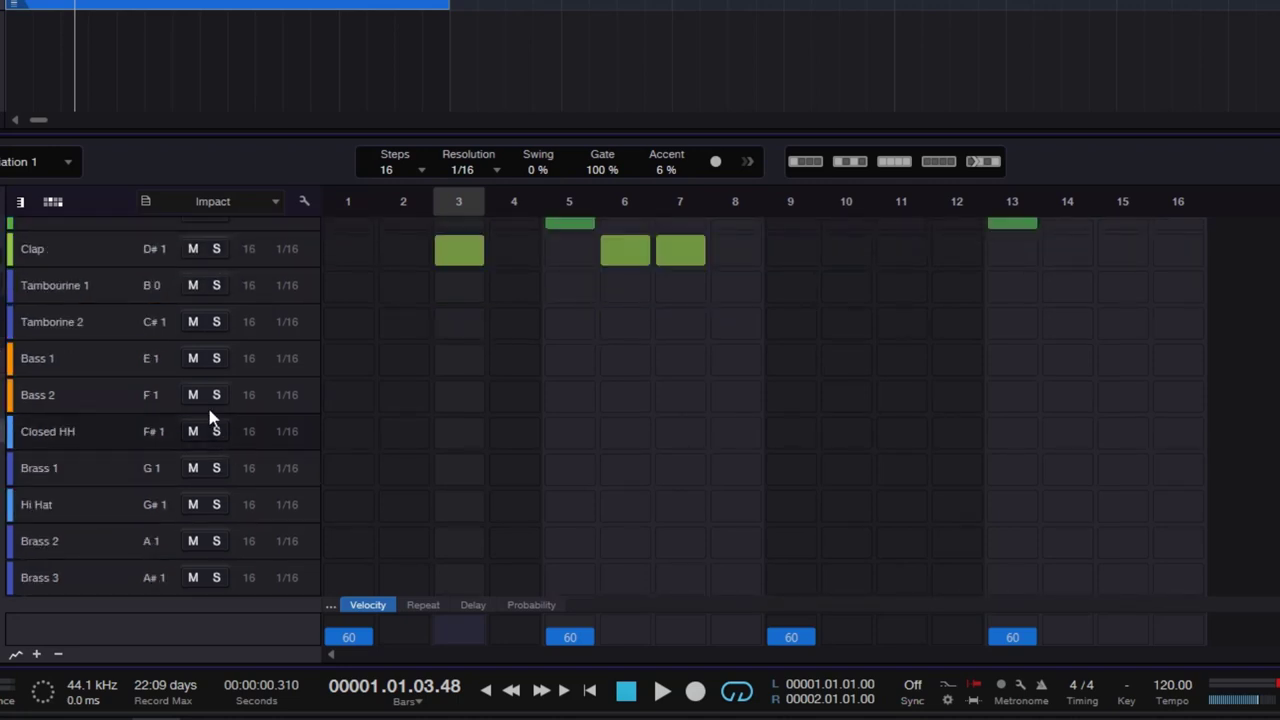
pyautogui.click(146, 201)
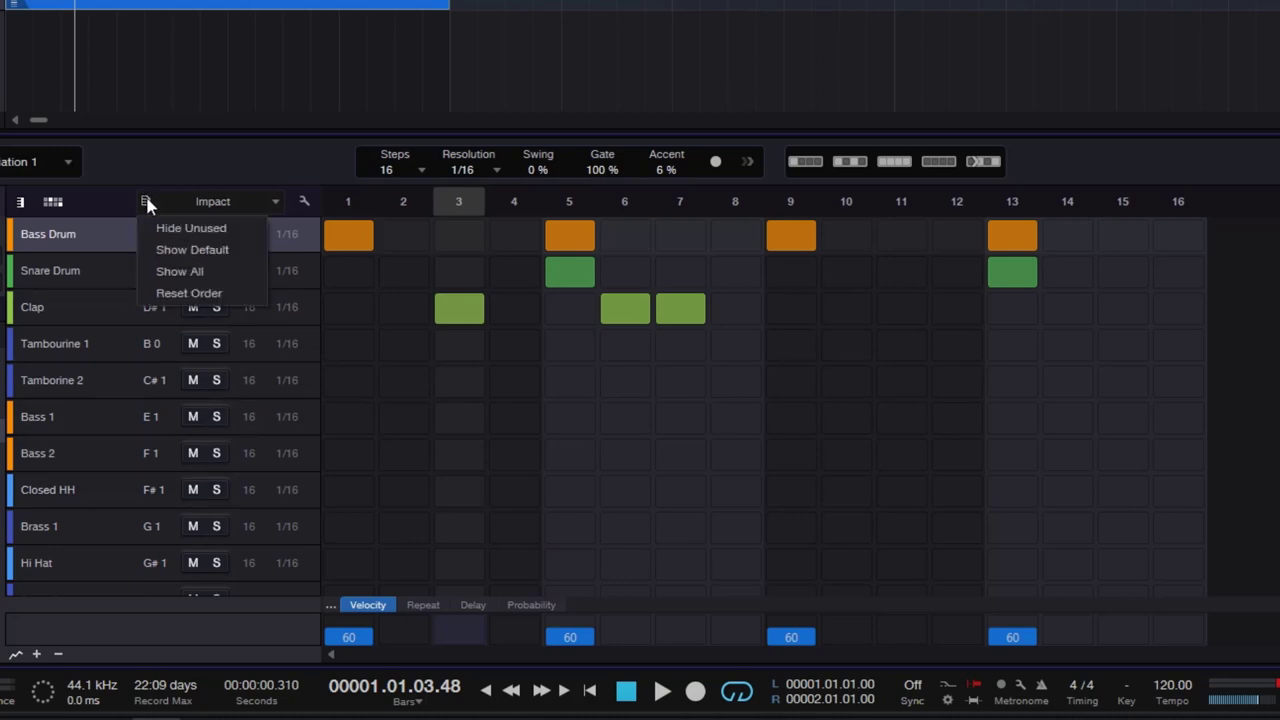
pyautogui.click(189, 294)
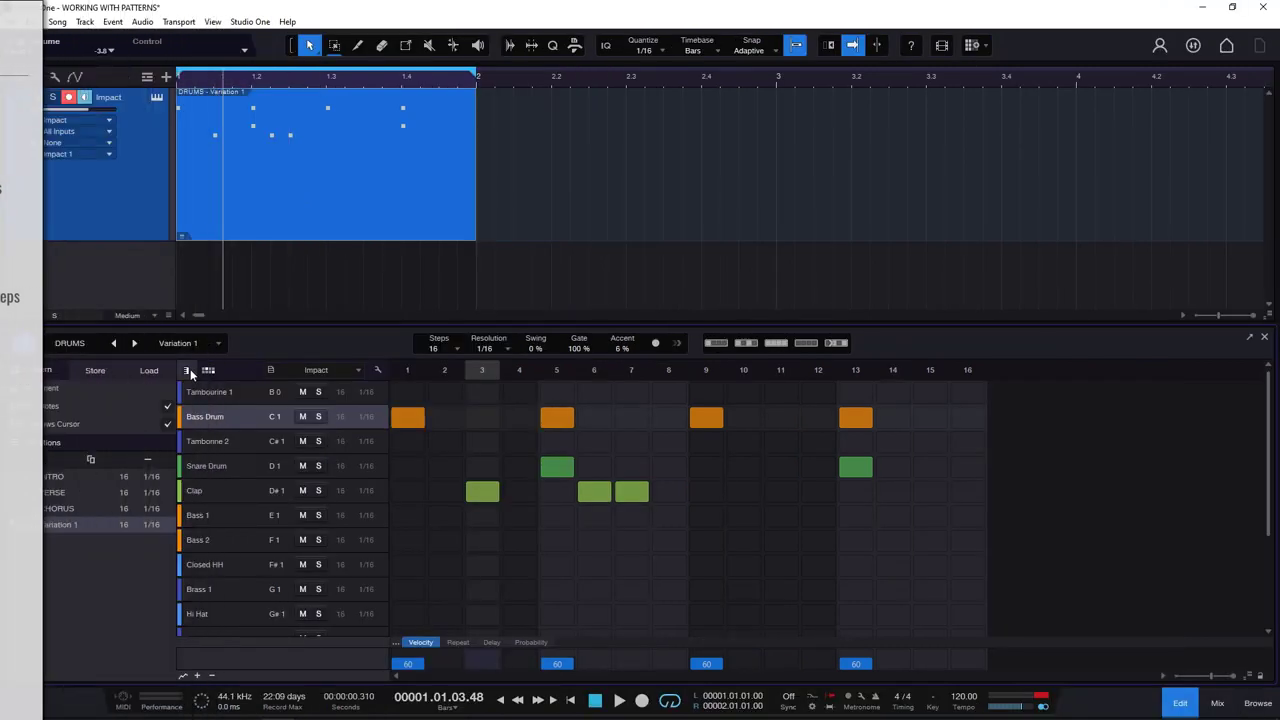
# View the drum pattern in the melodic layout, check the Impact XT pads, and return to the drum lane layout.
pyautogui.click(378, 372)
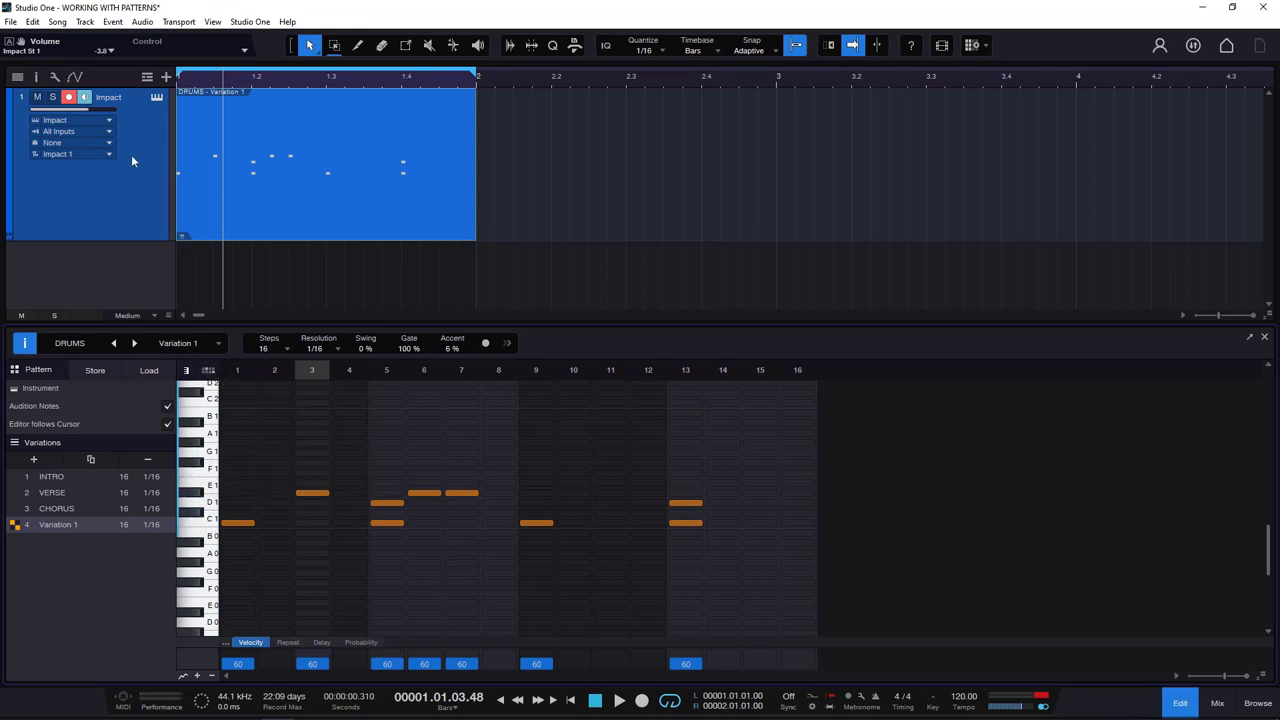
pyautogui.click(157, 98)
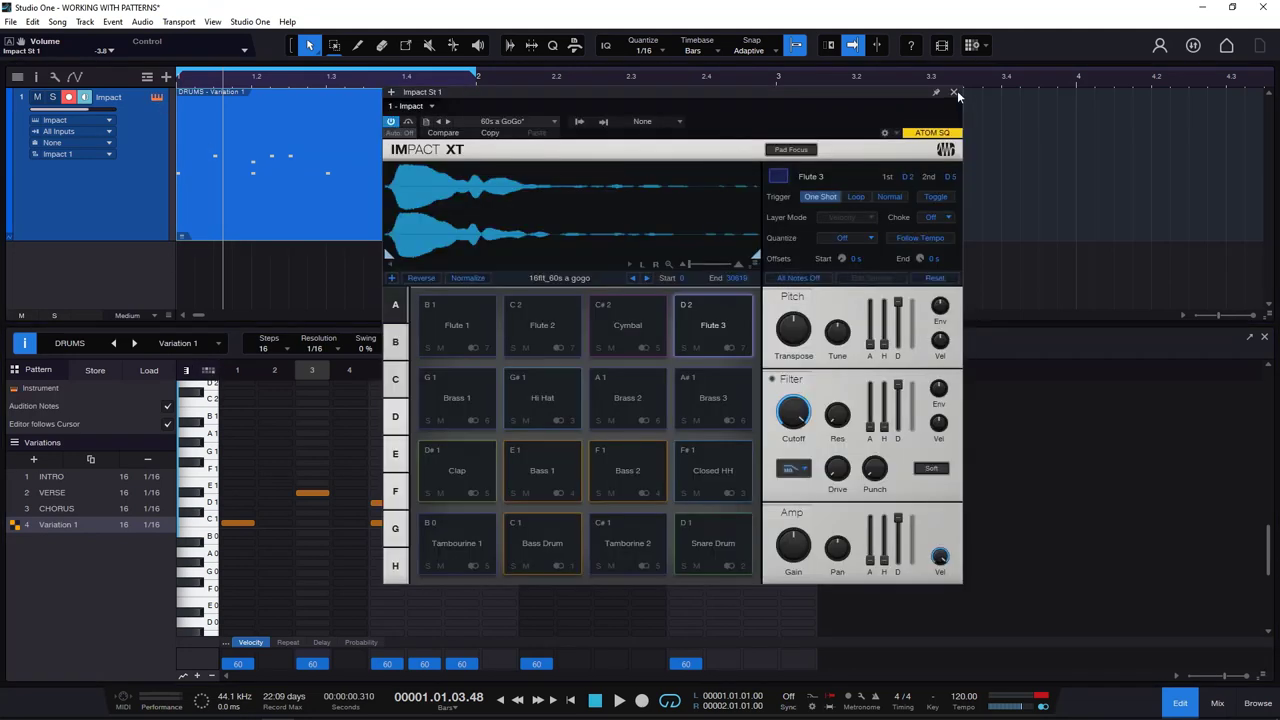
pyautogui.click(955, 92)
pyautogui.click(209, 371)
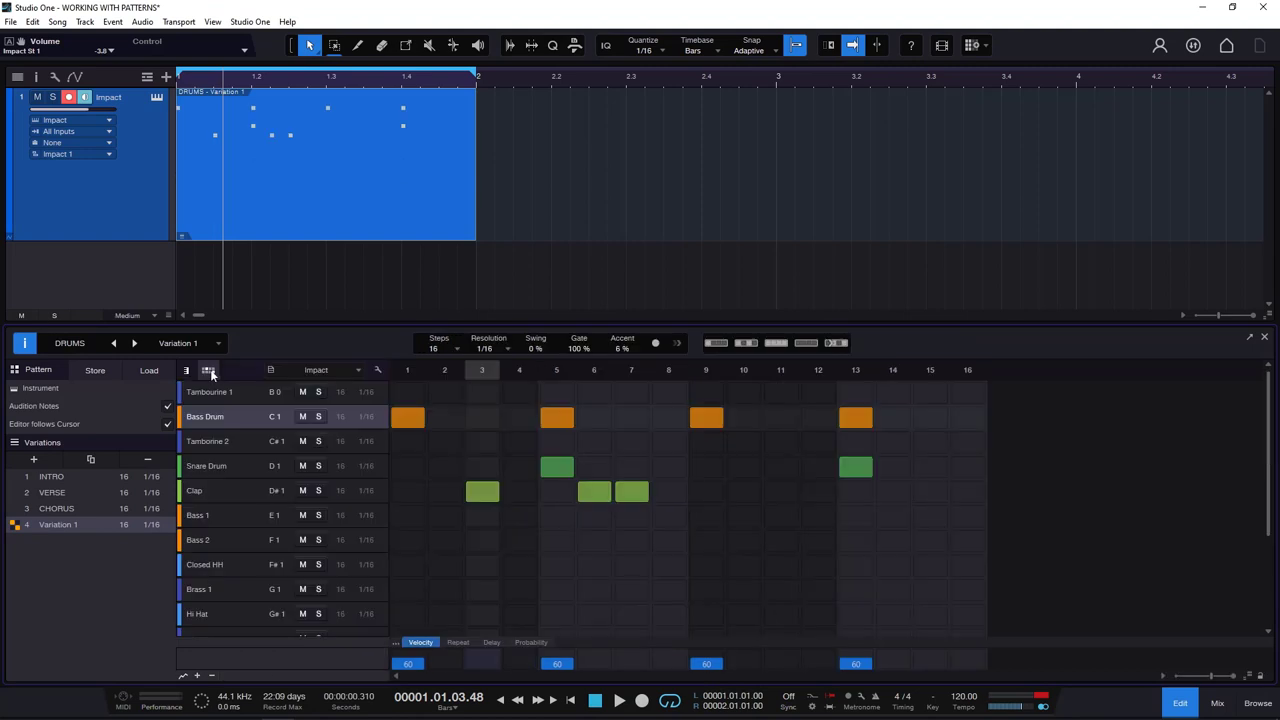
# Search the instruments browser for DCO and add DCO-106 as a new instrument track, closing its plug-in window.
pyautogui.click(1258, 703)
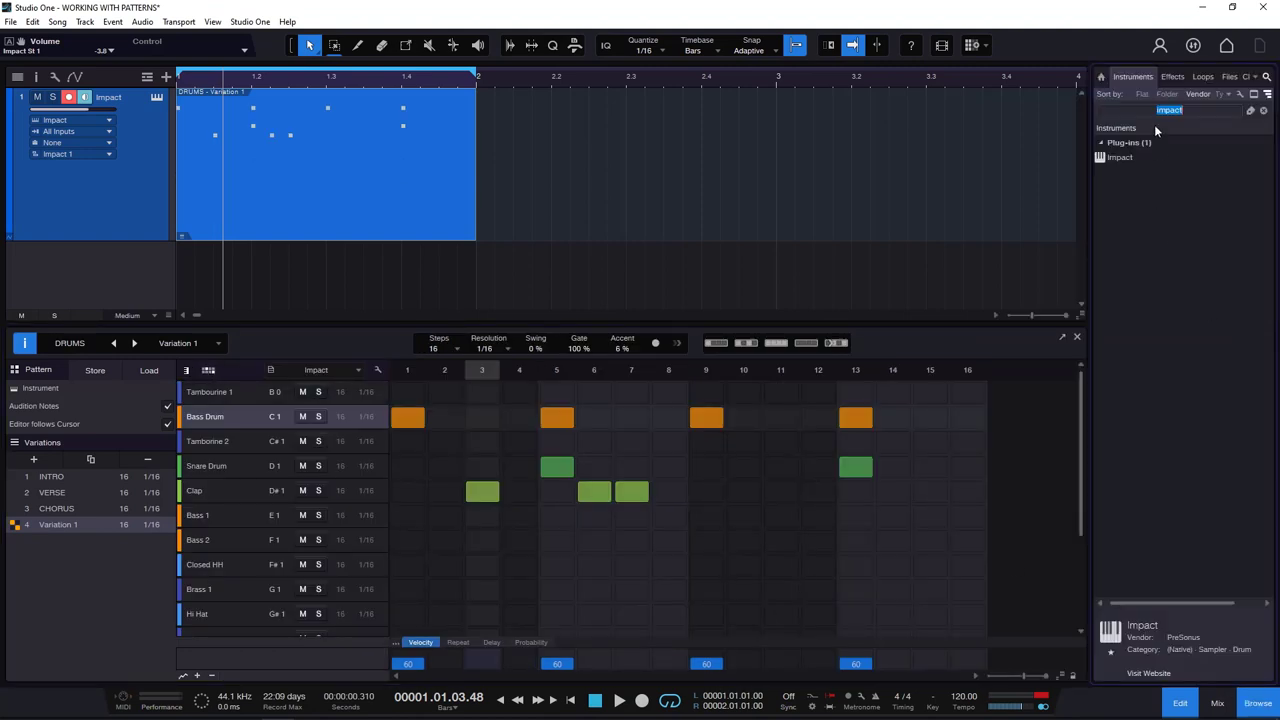
pyautogui.write('DCO')
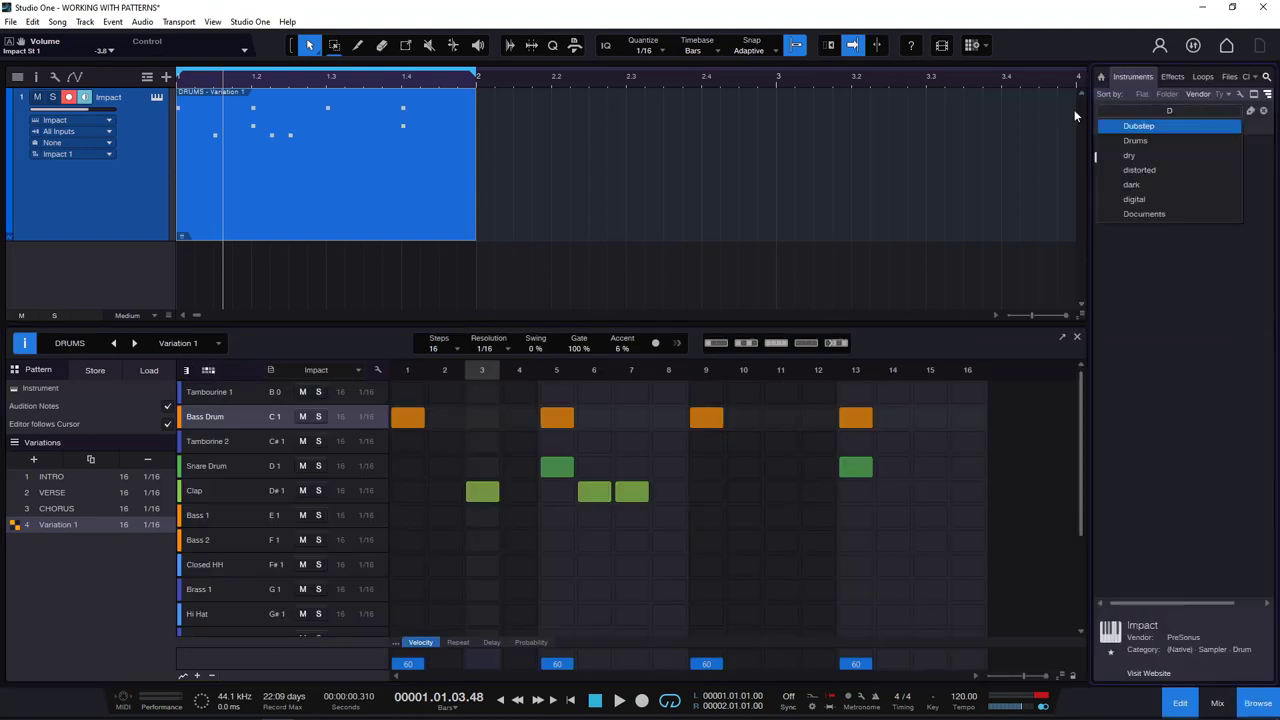
pyautogui.click(1137, 171)
pyautogui.moveTo(1137, 171); pyautogui.dragTo(88, 264)
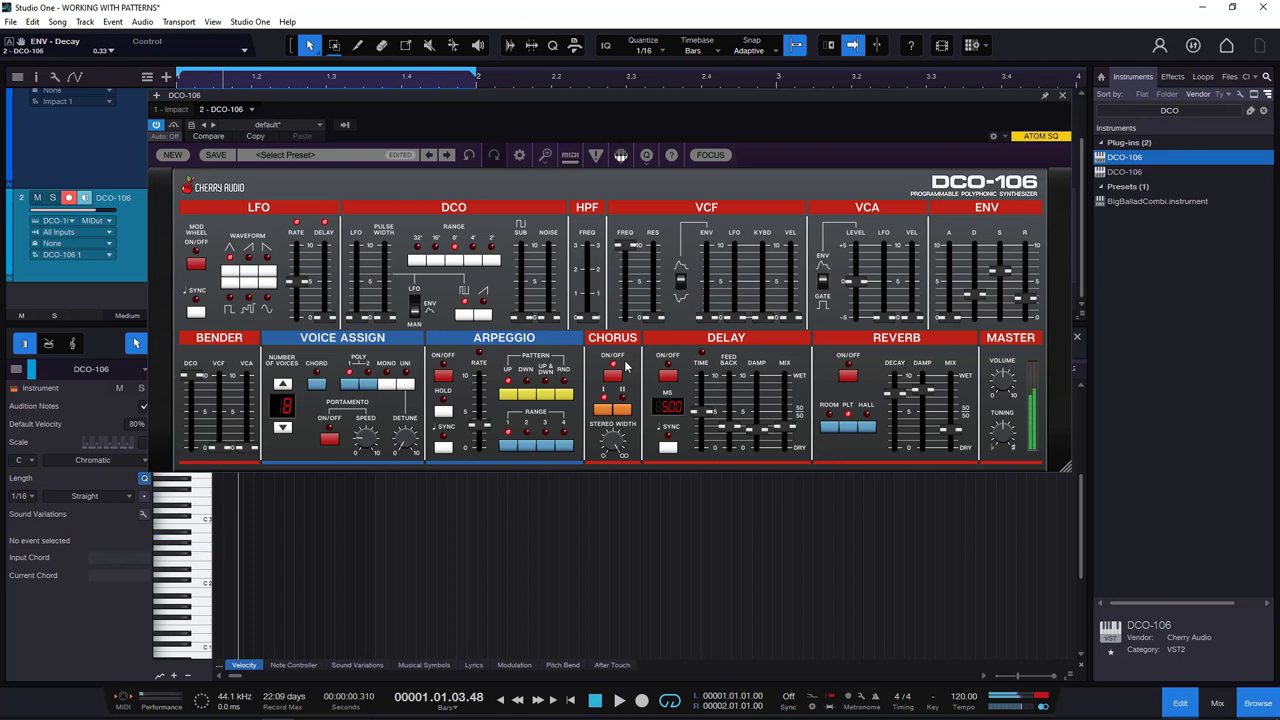
pyautogui.click(1063, 95)
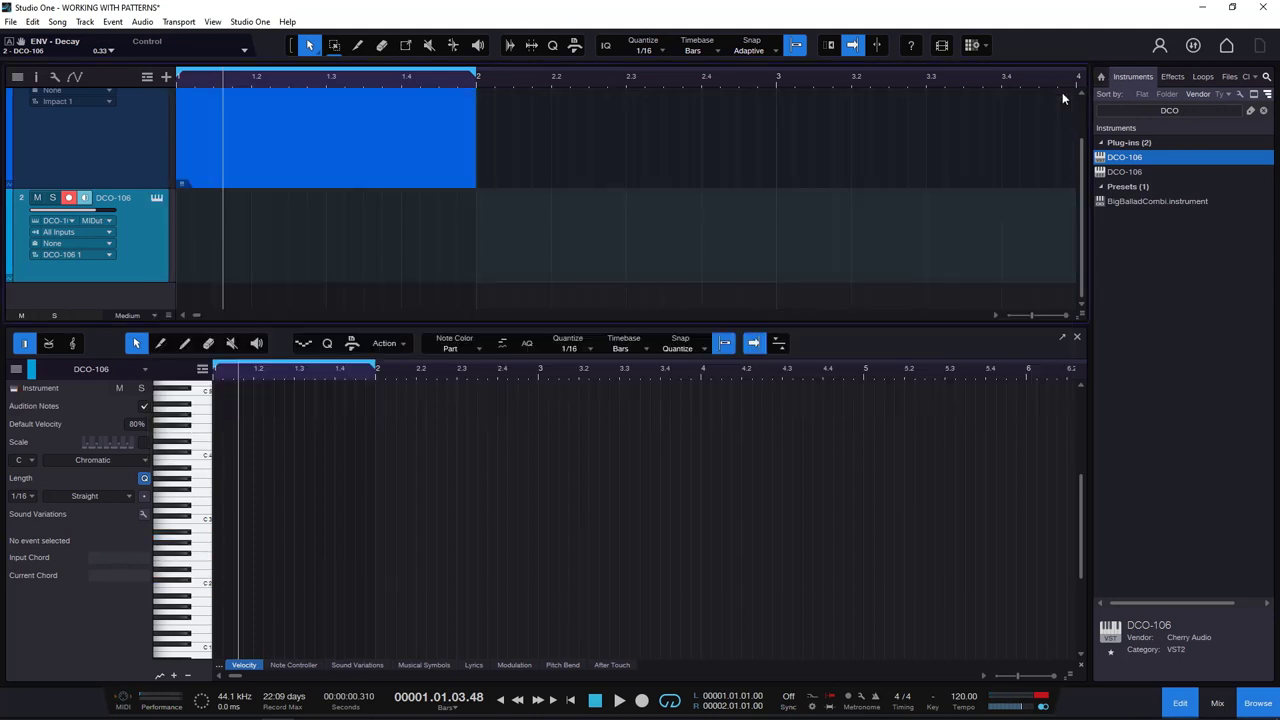
# Create an empty one-bar part on the DCO-106 track and convert it to a pattern.
pyautogui.doubleClick(185, 234)
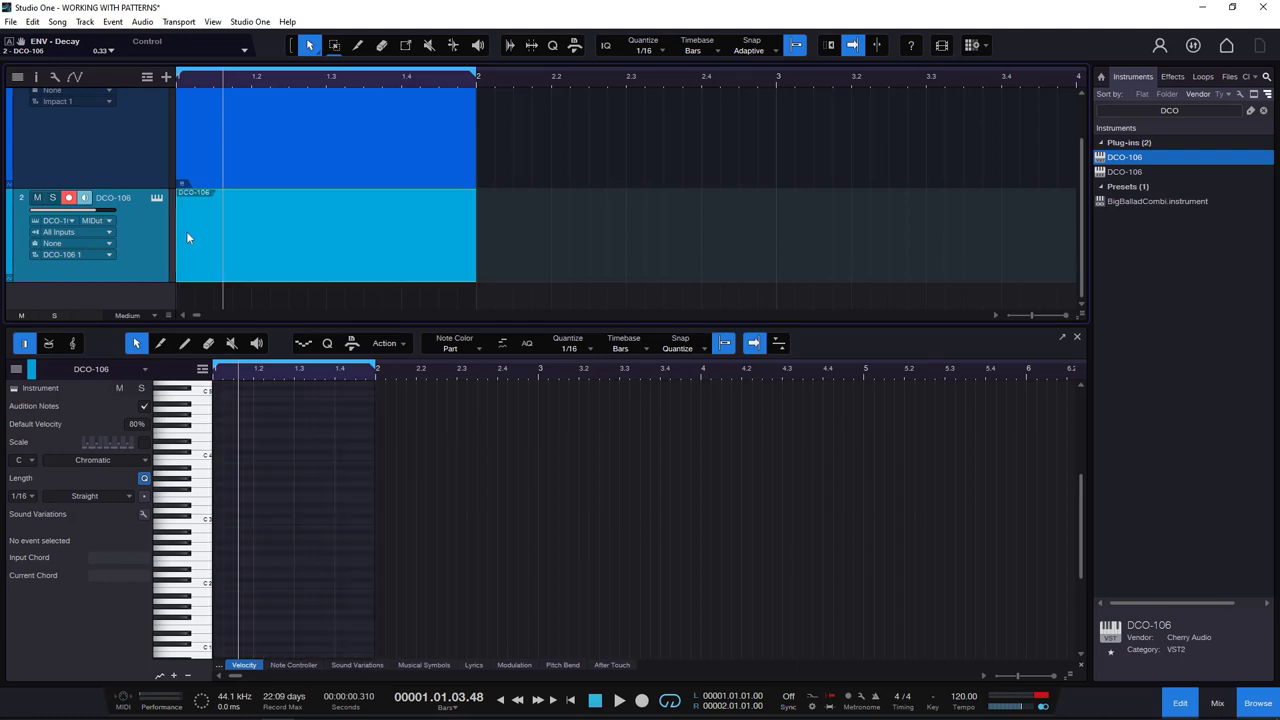
pyautogui.rightClick(255, 247)
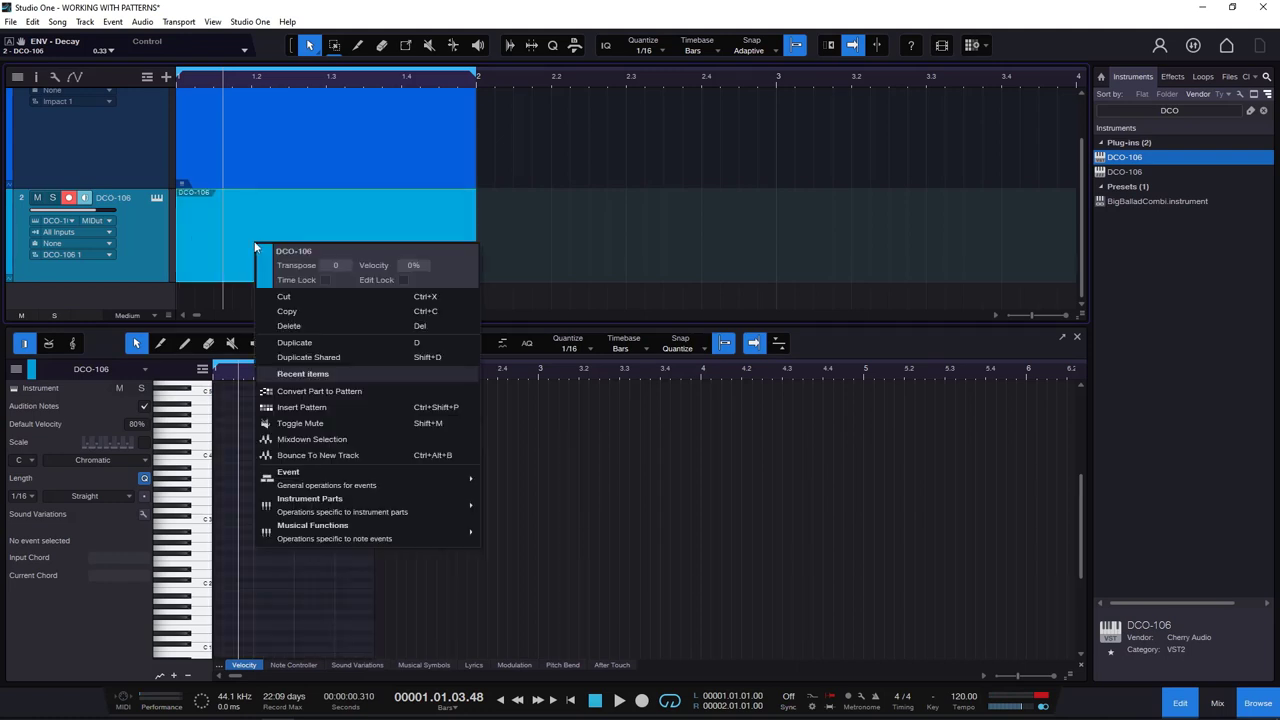
pyautogui.click(345, 393)
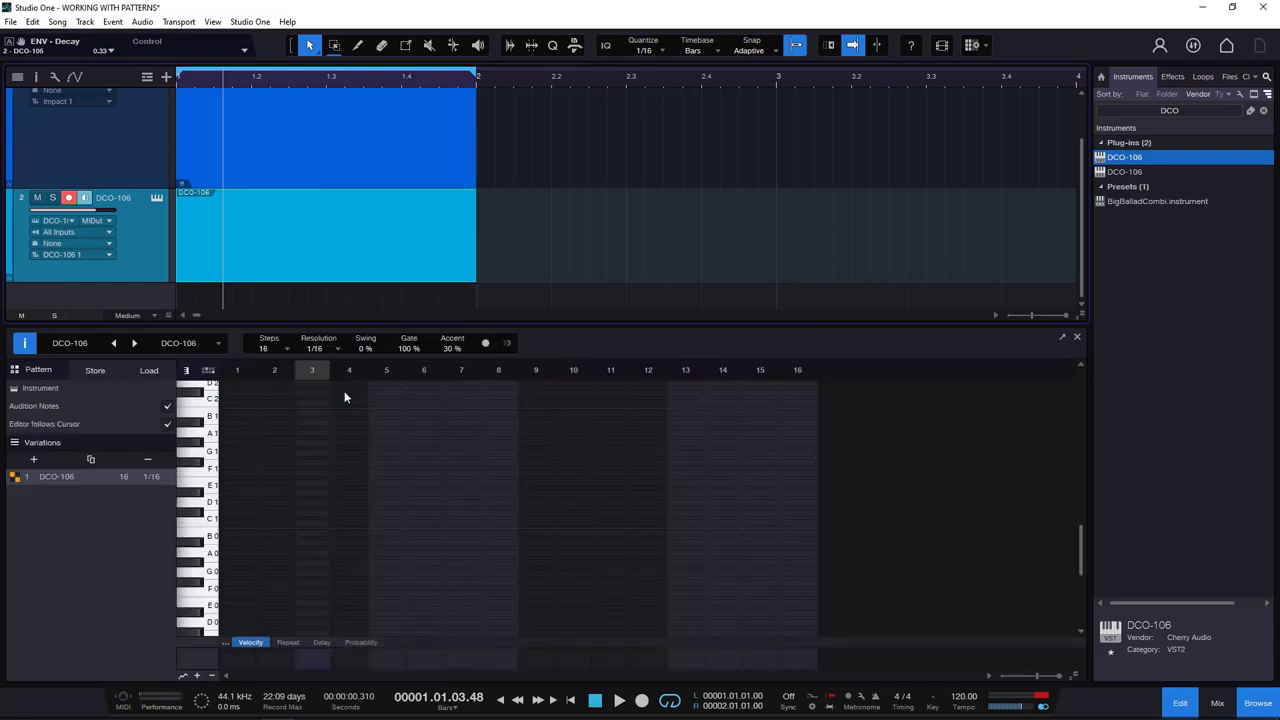
# View the DCO-106 pattern's notes in the drum lane layout and return to the melodic layout.
pyautogui.click(208, 371)
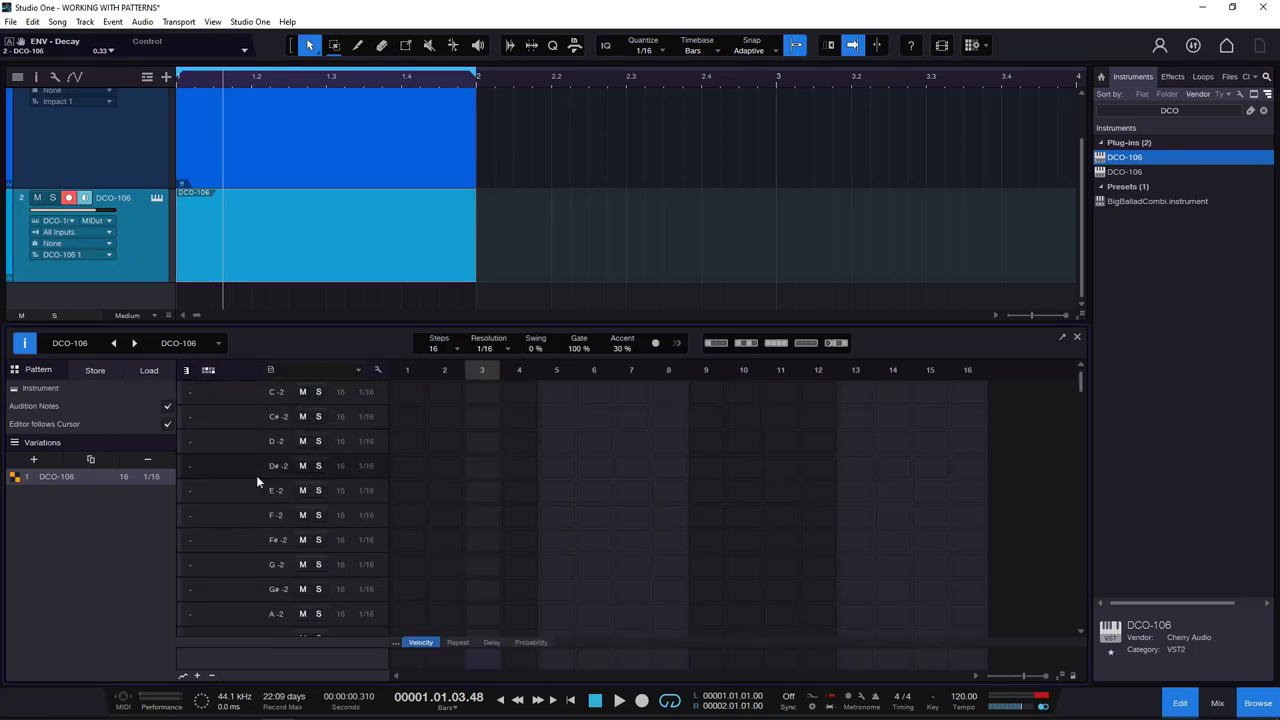
pyautogui.scroll(-3, 305, 488)
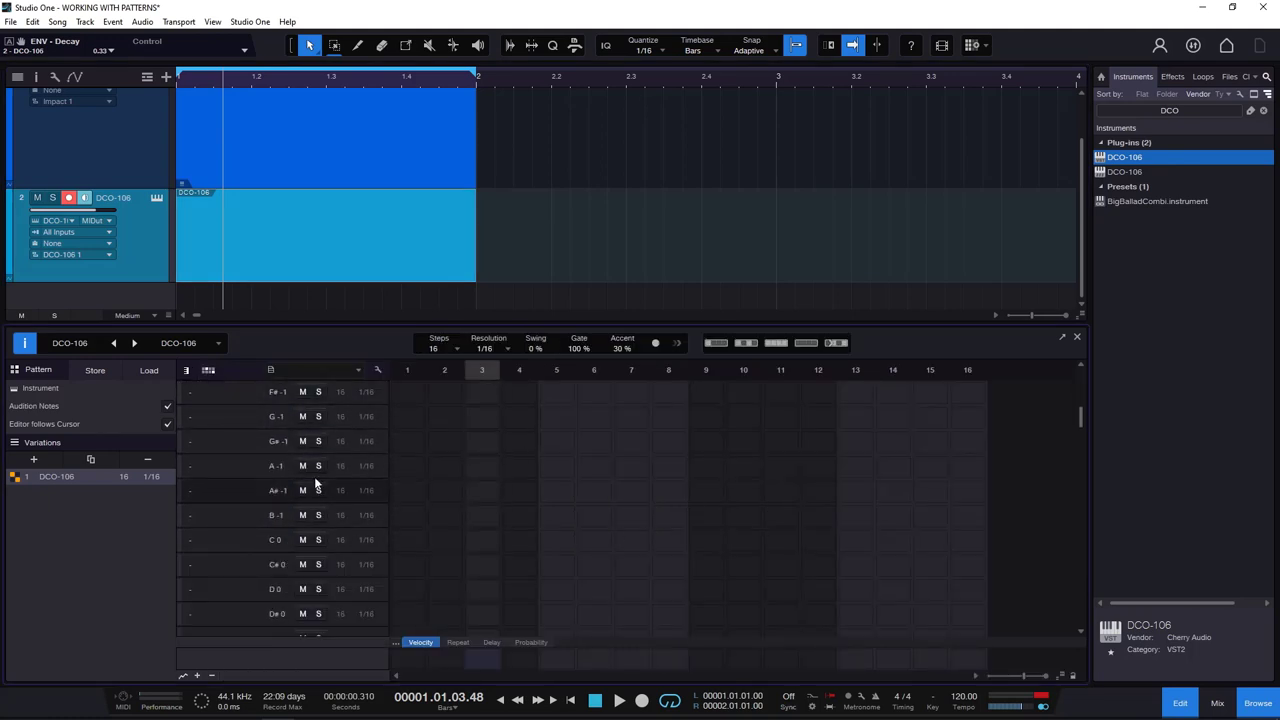
pyautogui.click(188, 372)
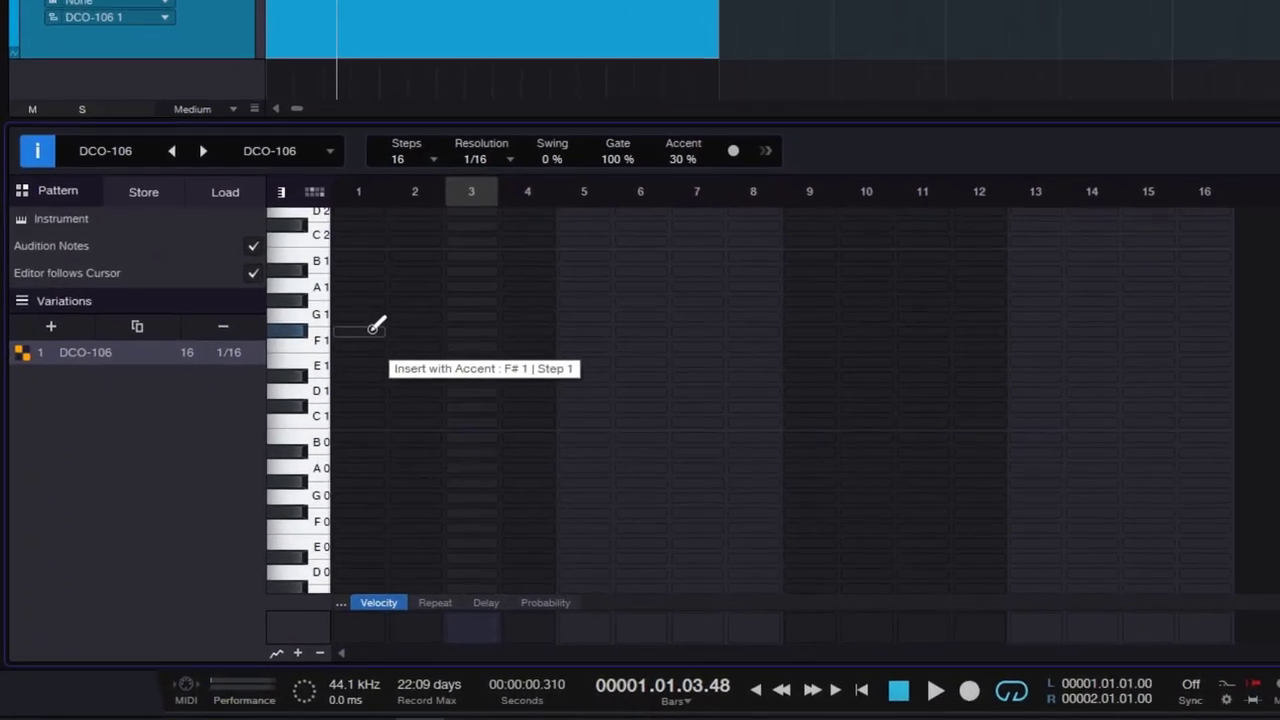
# Enter C1, D1, D#1, E1, D#1 and C1 on steps 1 to 6 of the DCO-106 pattern.
pyautogui.click(382, 418)
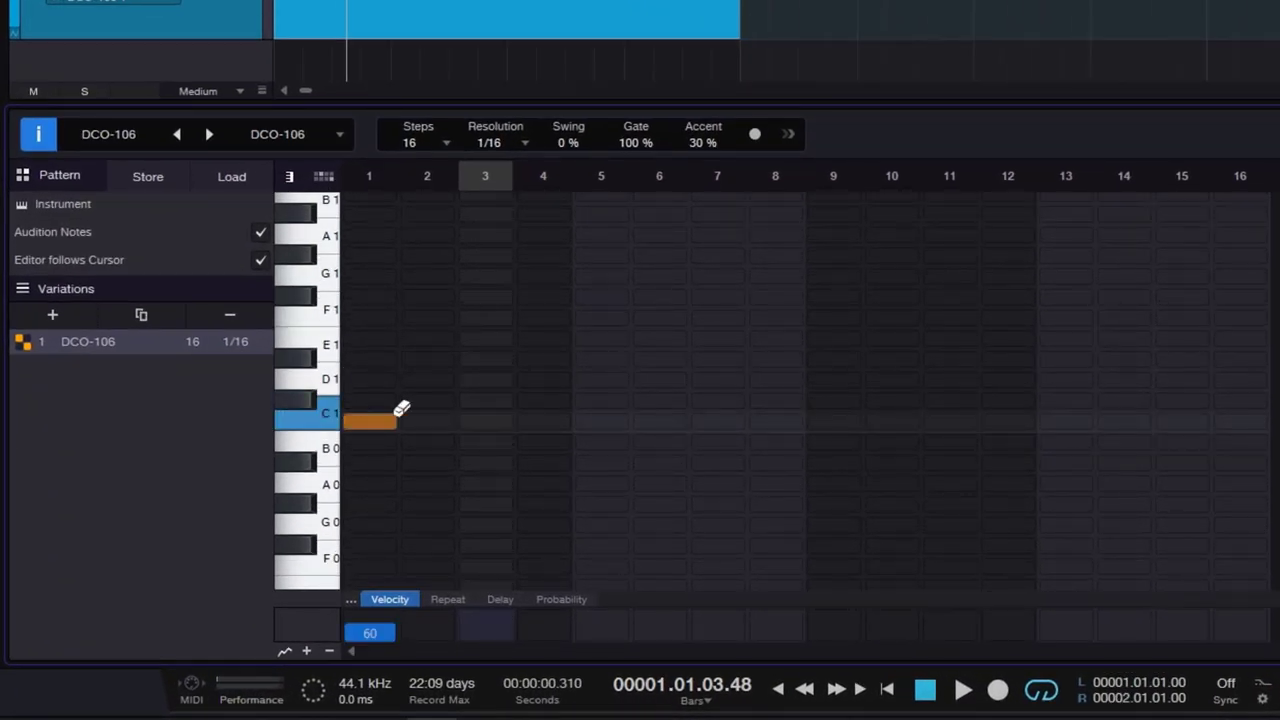
pyautogui.click(427, 379)
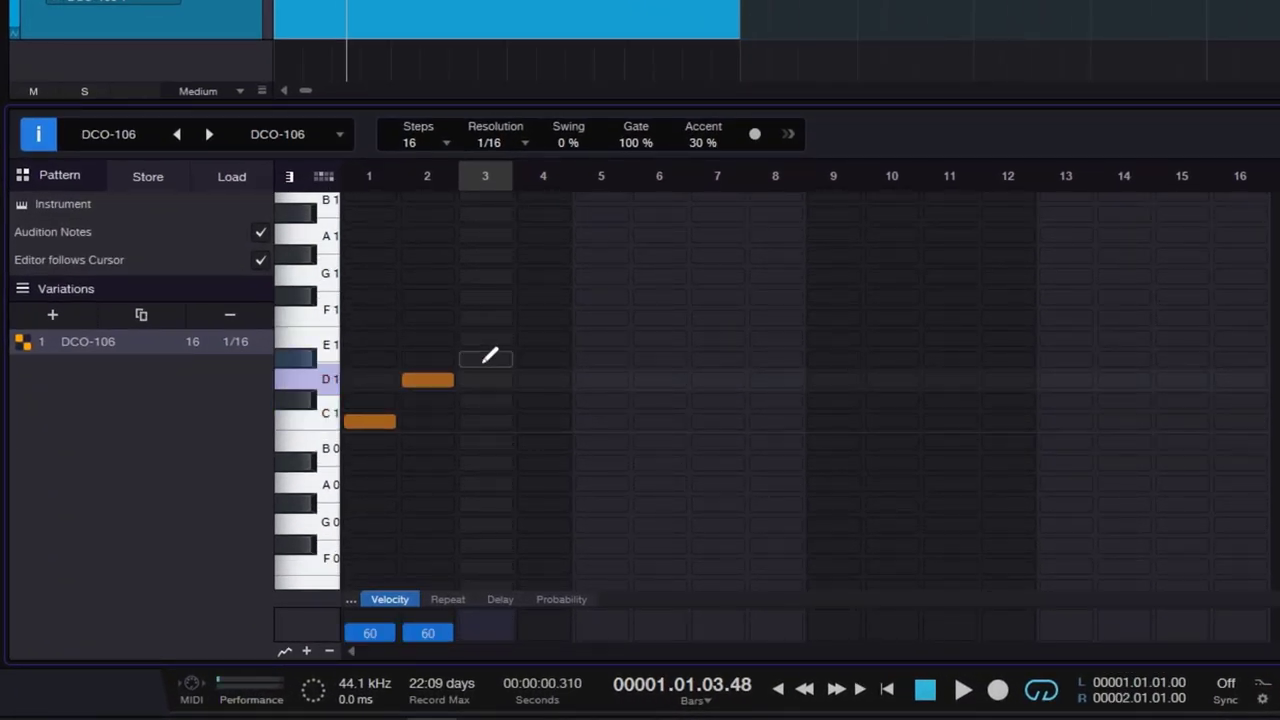
pyautogui.click(485, 358)
pyautogui.click(543, 339)
pyautogui.click(601, 379)
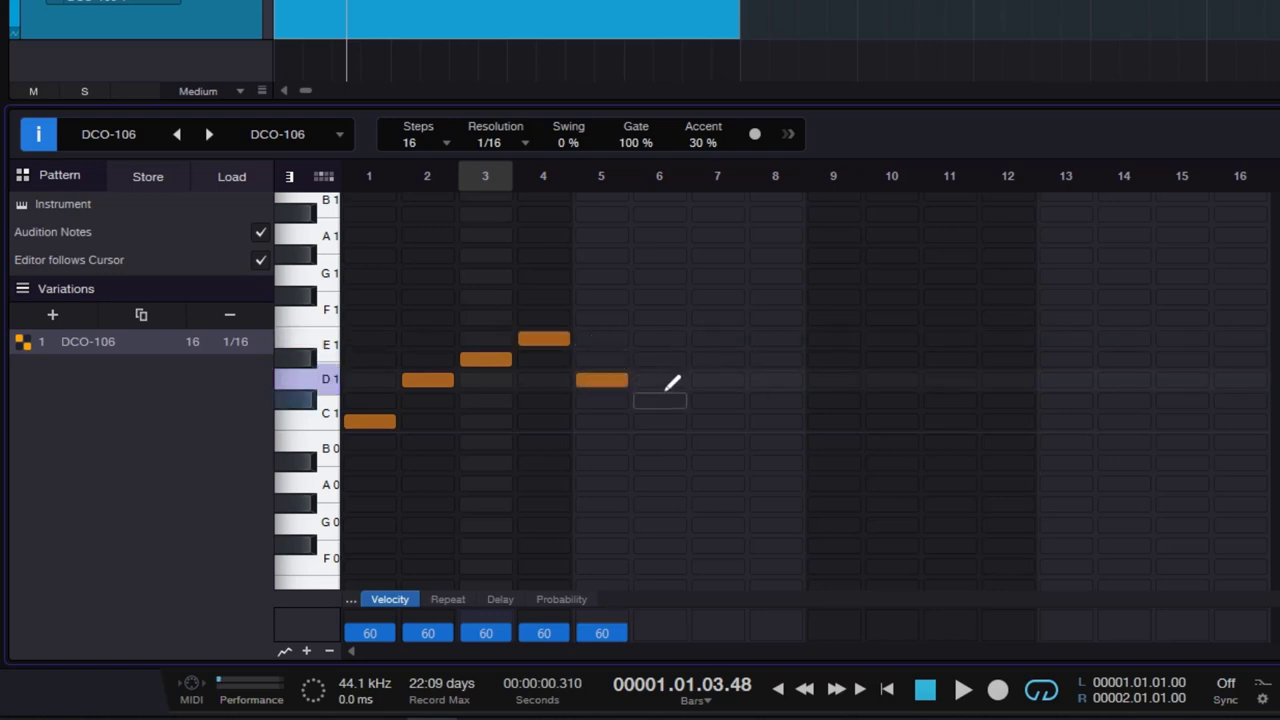
pyautogui.click(605, 379)
pyautogui.click(605, 358)
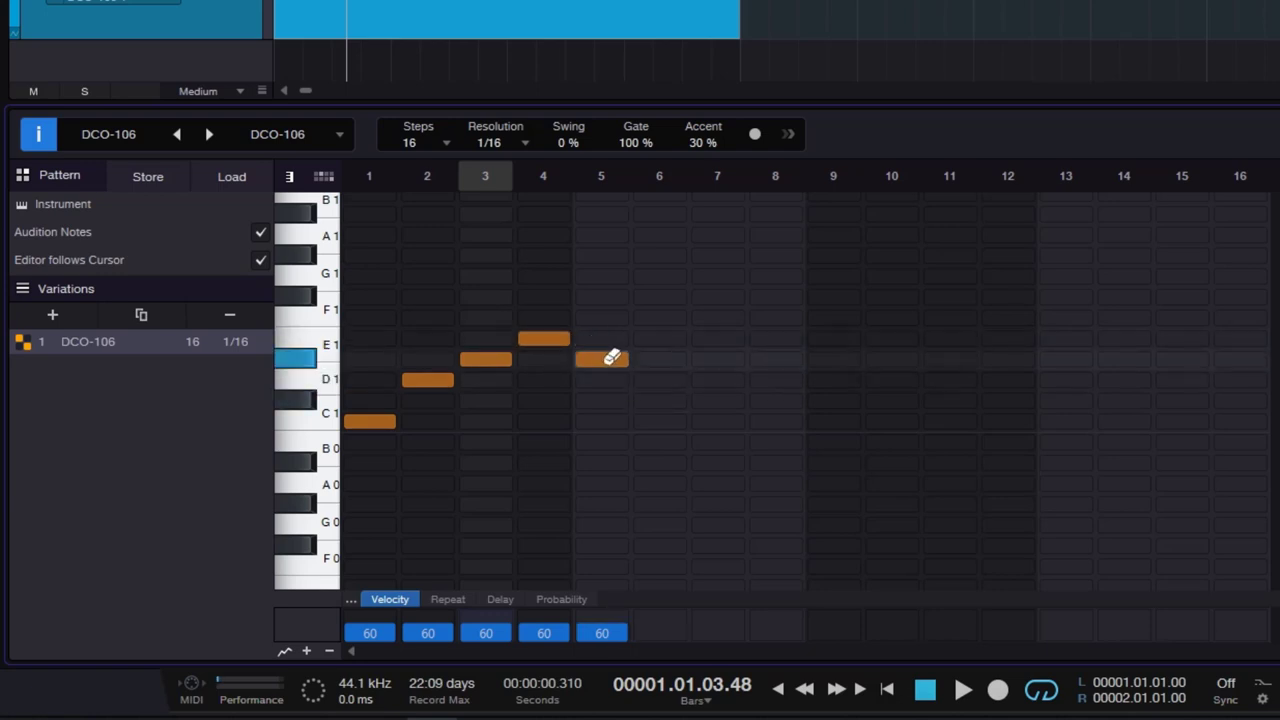
pyautogui.click(672, 419)
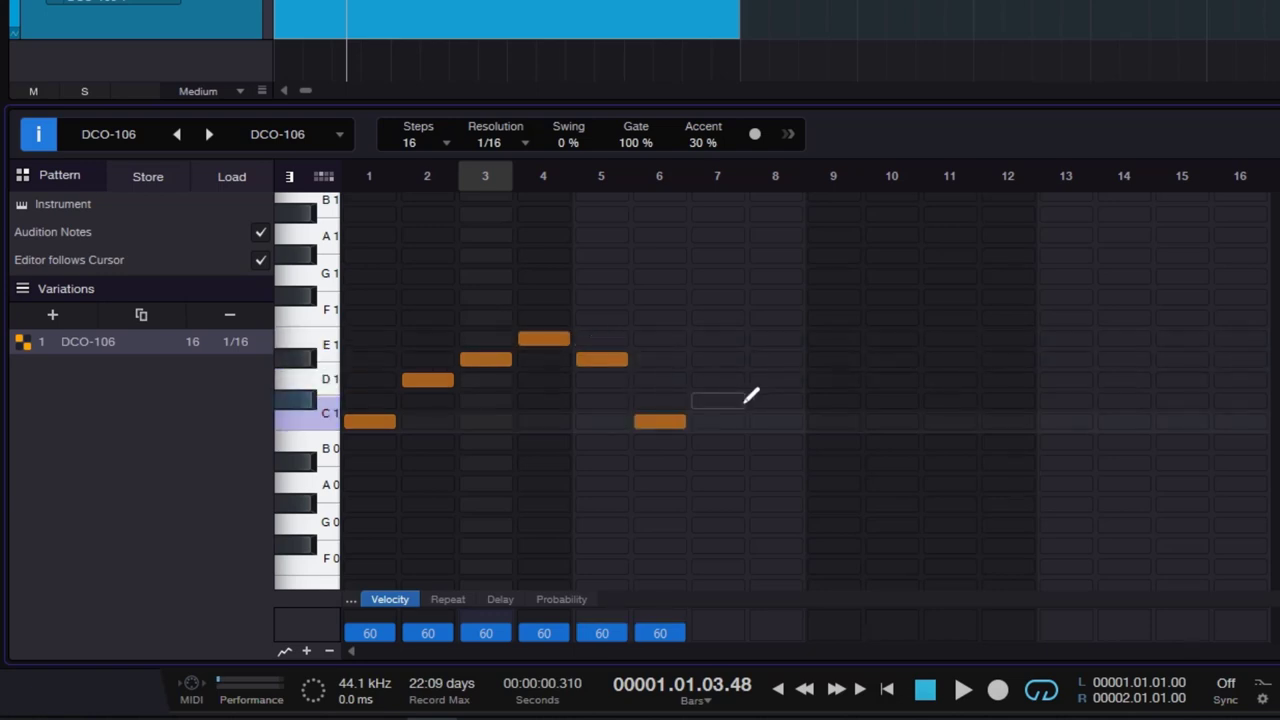
# Play the DCO-106 pattern from the start and fill steps 7 to 16 by repeating D#1, E1, D#1, C1, ending on E1.
pyautogui.click(887, 687)
pyautogui.press('space')
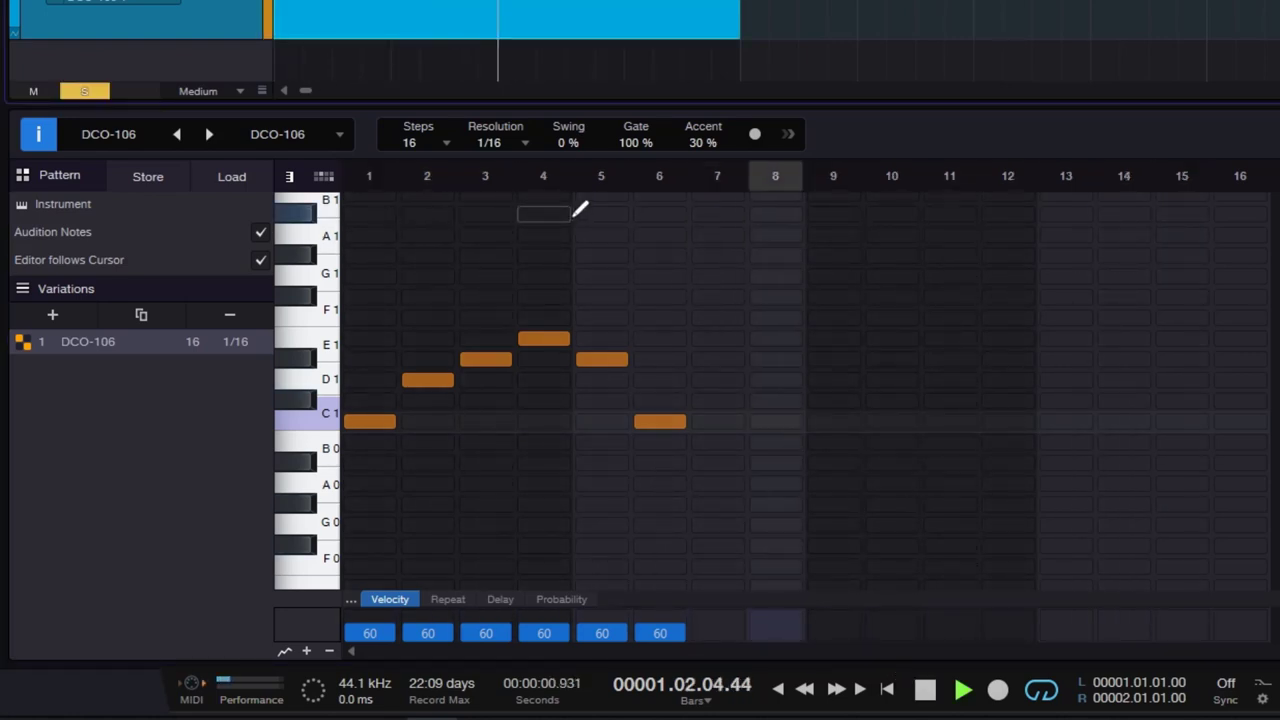
pyautogui.click(729, 359)
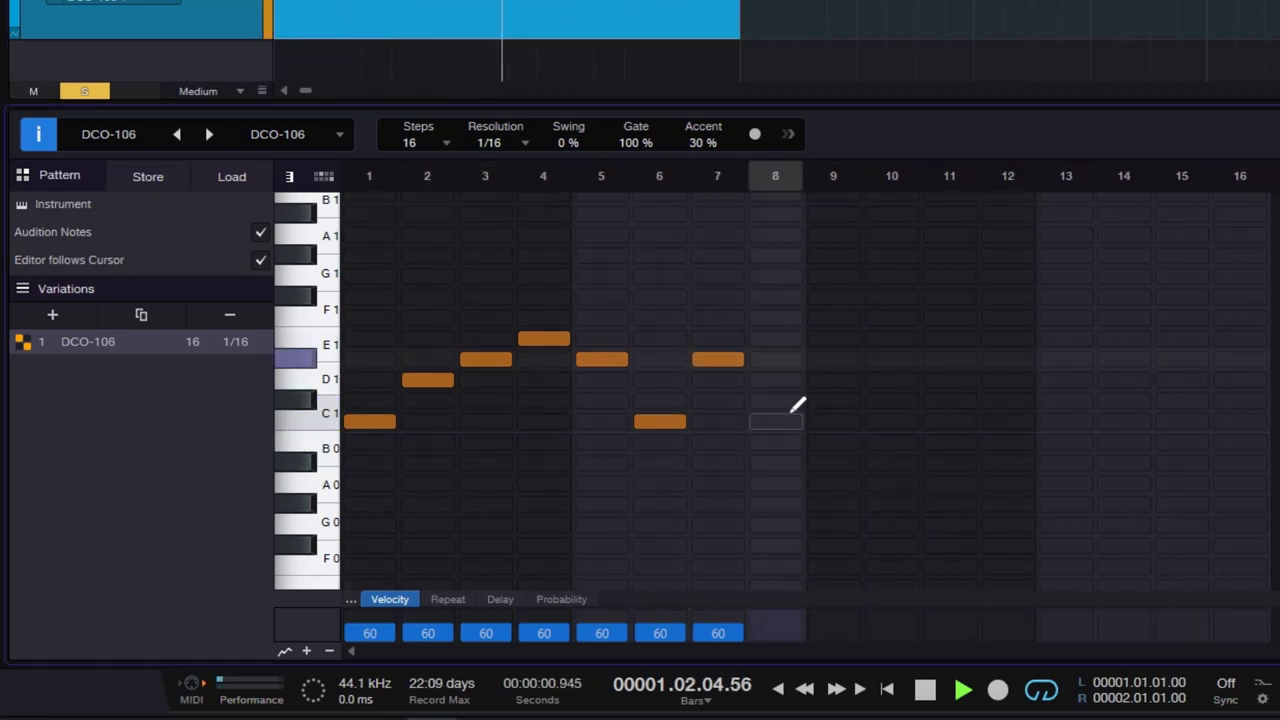
pyautogui.click(781, 339)
pyautogui.click(834, 359)
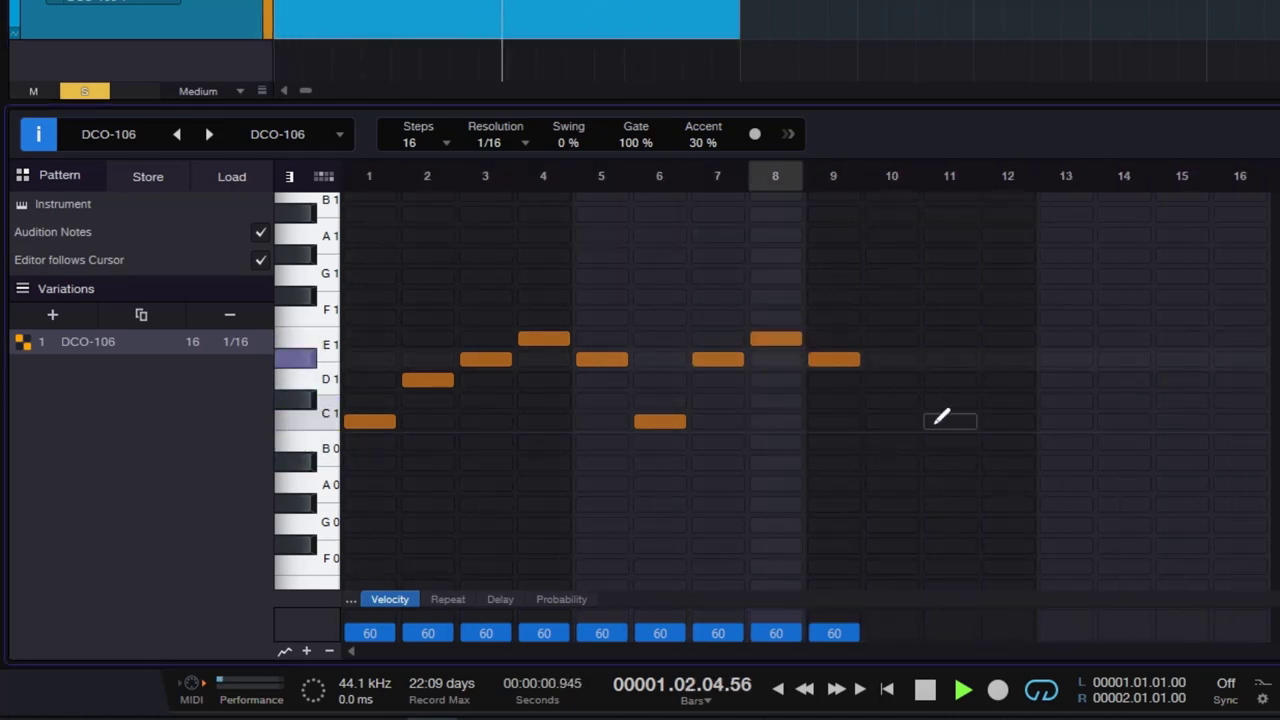
pyautogui.click(891, 421)
pyautogui.click(950, 359)
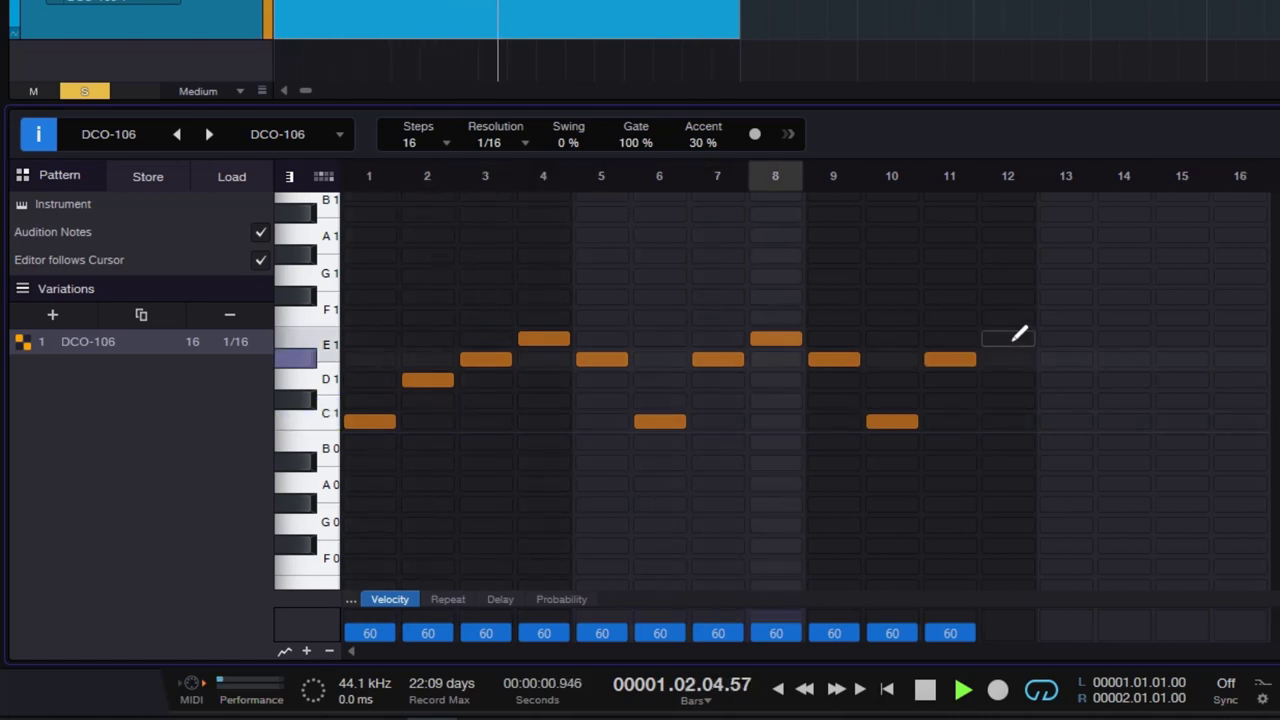
pyautogui.click(1008, 340)
pyautogui.click(1066, 359)
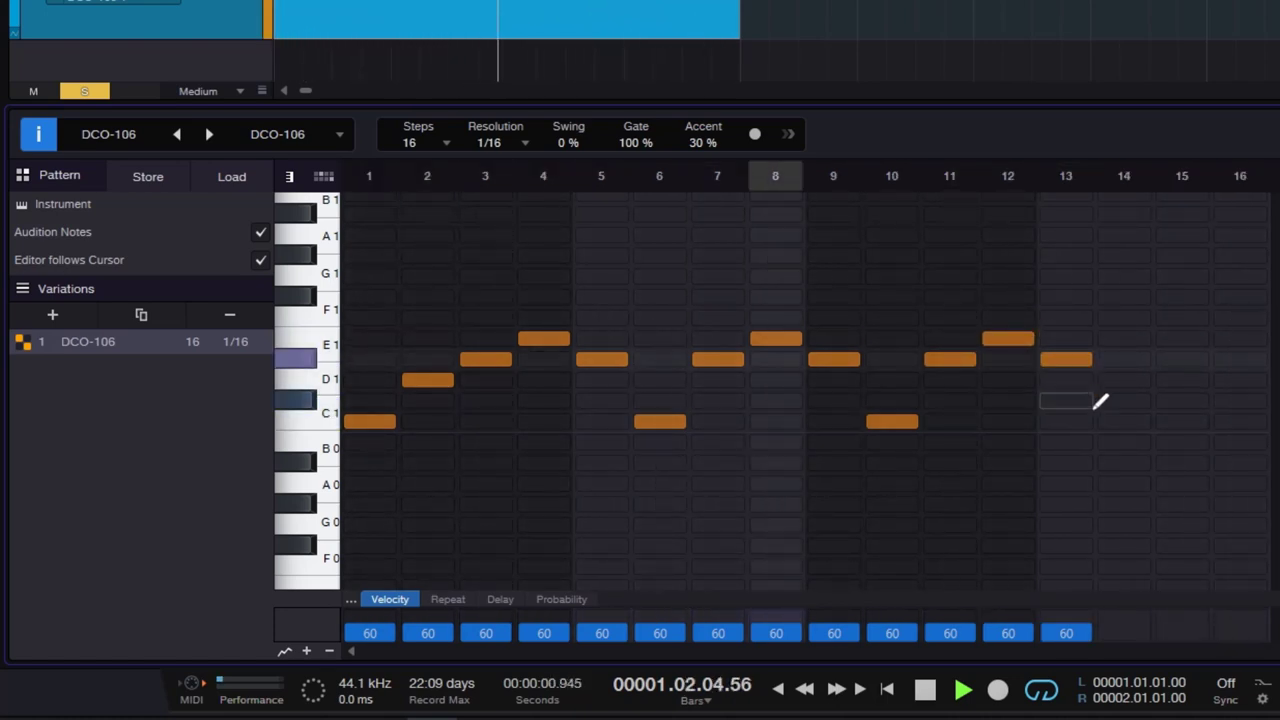
pyautogui.click(1124, 421)
pyautogui.click(1182, 359)
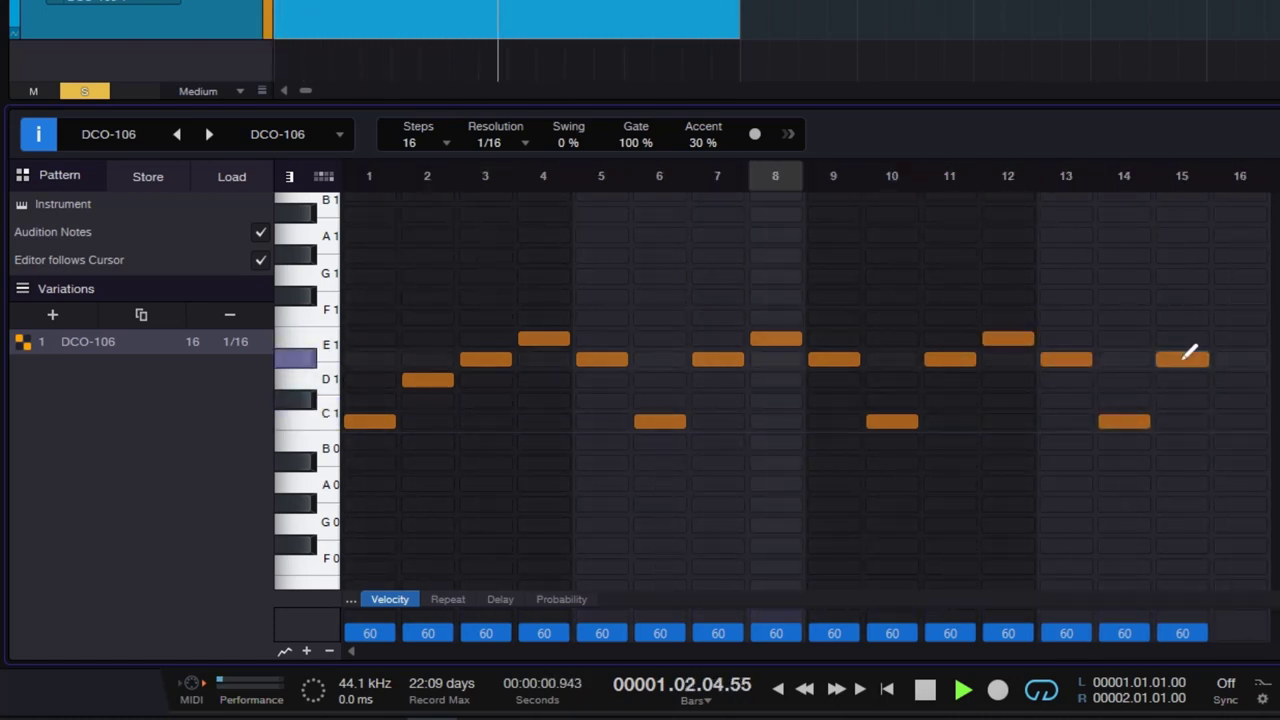
pyautogui.click(1240, 338)
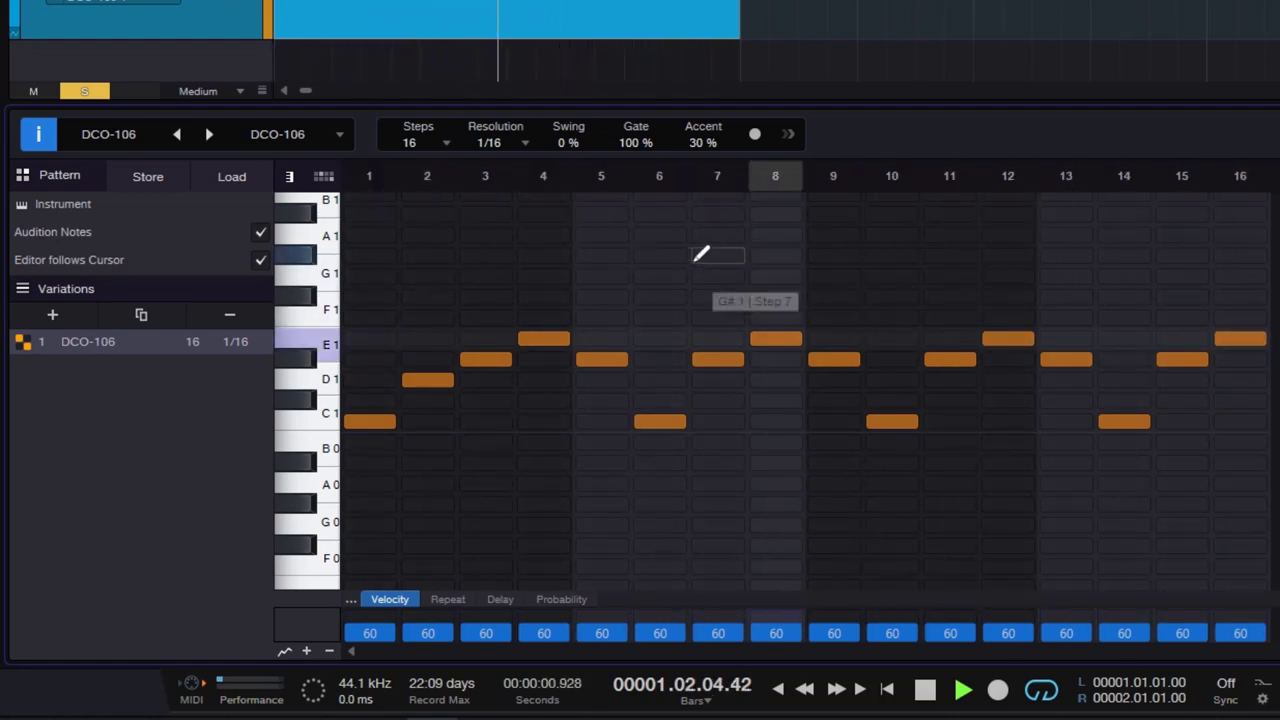
pyautogui.click(930, 690)
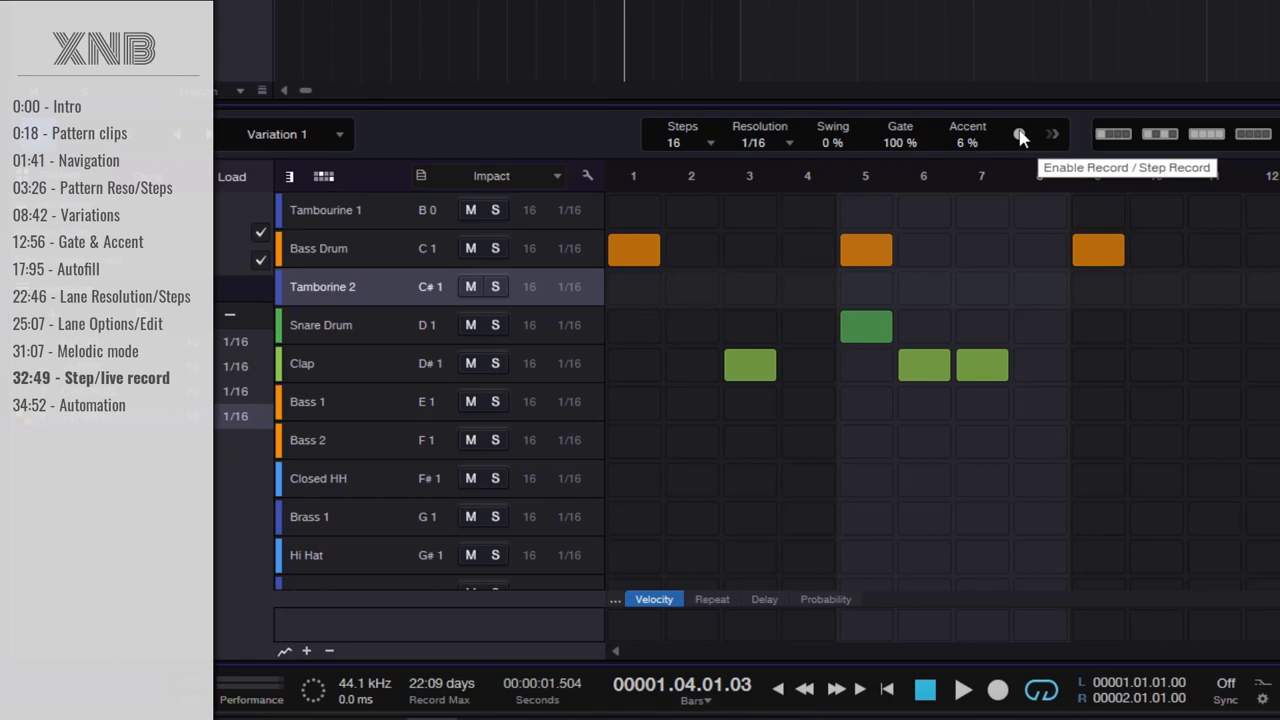
# Erase all remaining hits from Variation 1 of the drum pattern and return the playhead to the start.
pyautogui.moveTo(654, 246); pyautogui.dragTo(1110, 248)
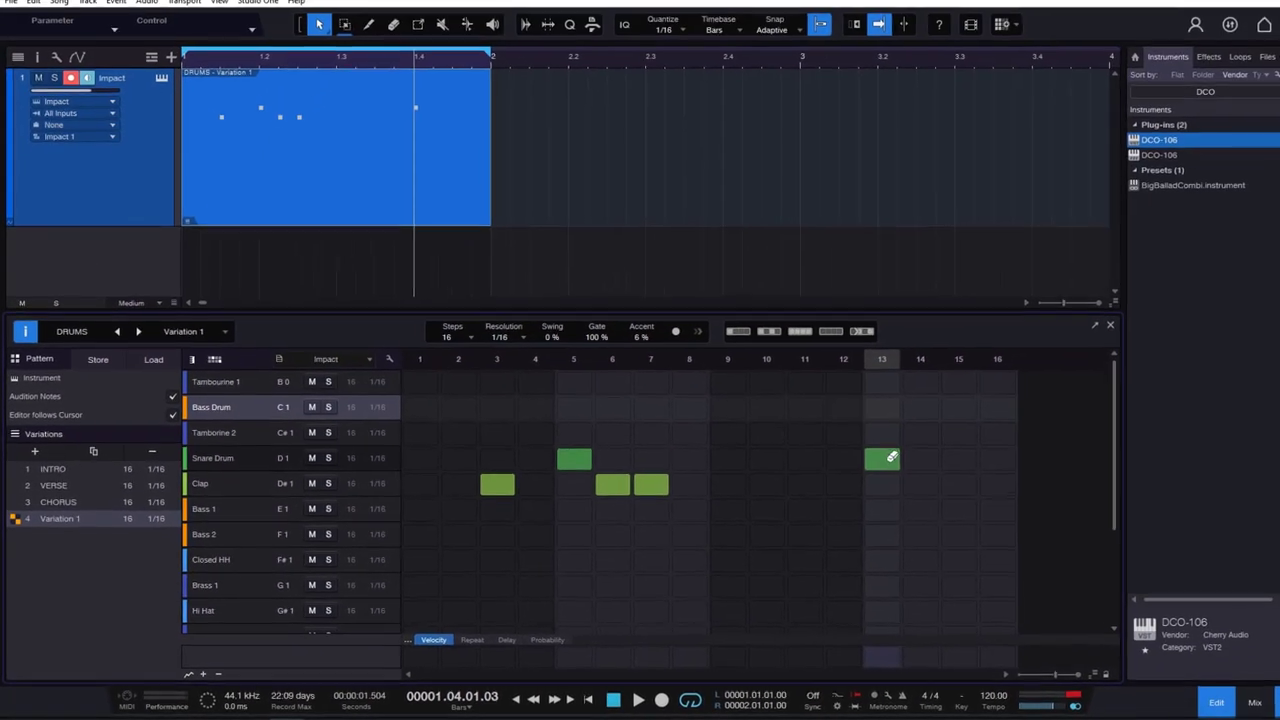
pyautogui.moveTo(1228, 352)
pyautogui.mouseDown()
pyautogui.moveTo(806, 349)
pyautogui.moveTo(729, 393)
pyautogui.moveTo(1034, 417)
pyautogui.mouseUp()
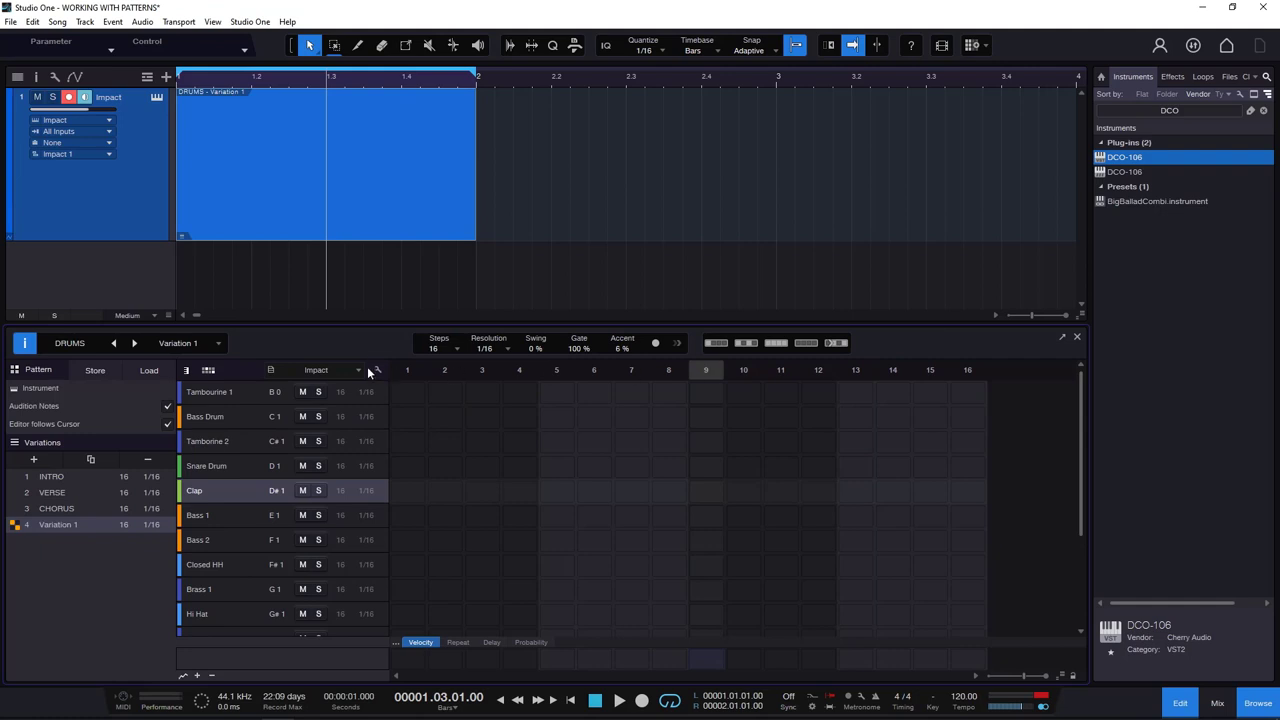
pyautogui.press('space')
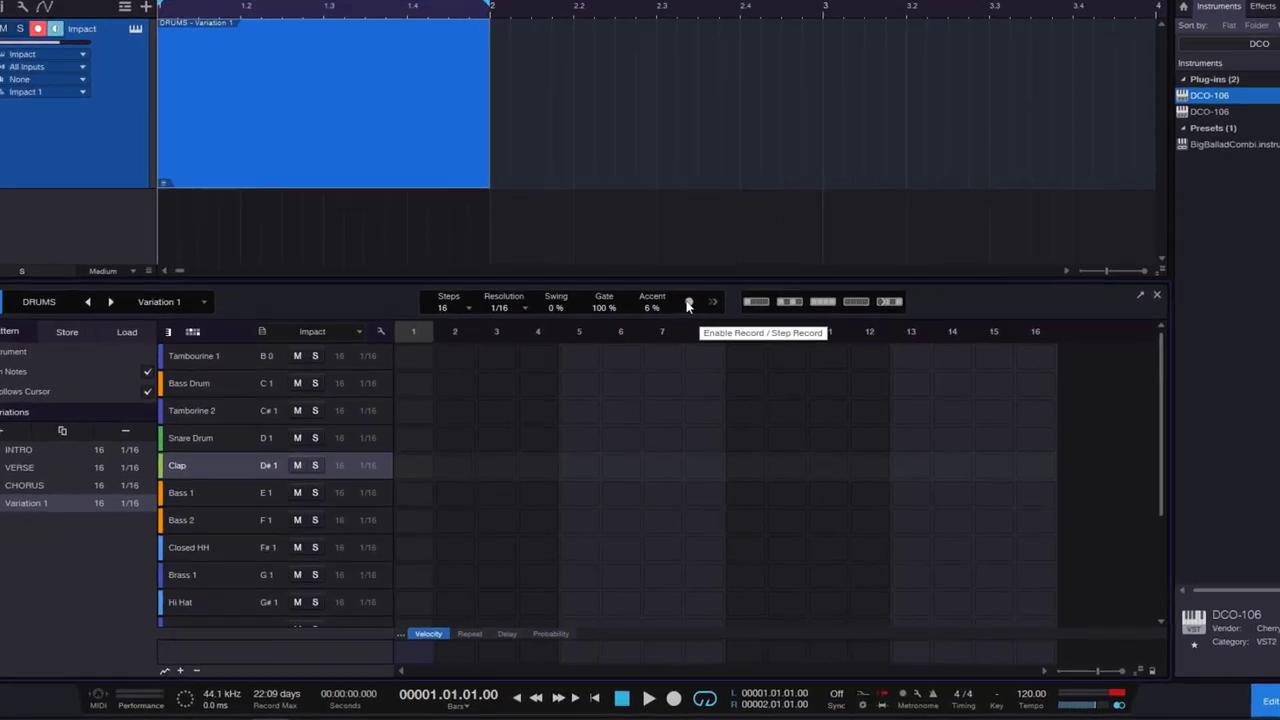
# Step-record Tamborine 2 hits on steps 1, 3, 4, 6, 8, 9, 11, 13, 14 and 16, inserting rests between them.
pyautogui.click(655, 343)
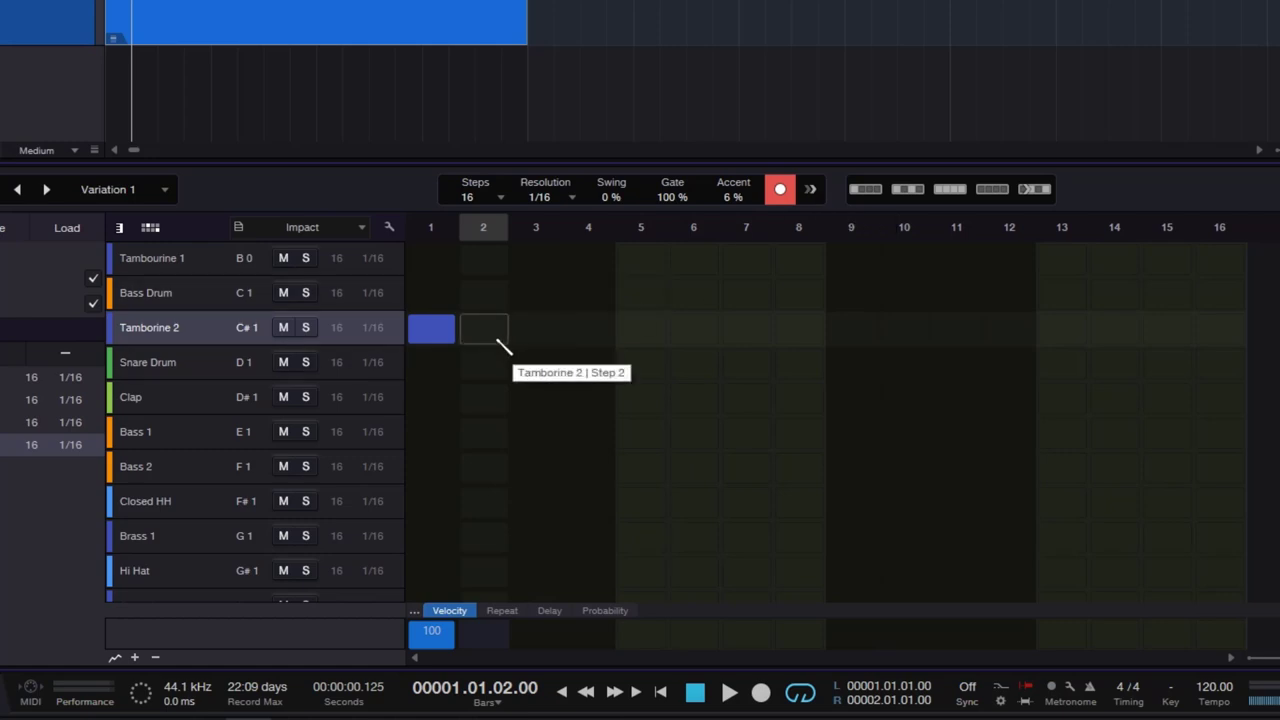
pyautogui.click(812, 190)
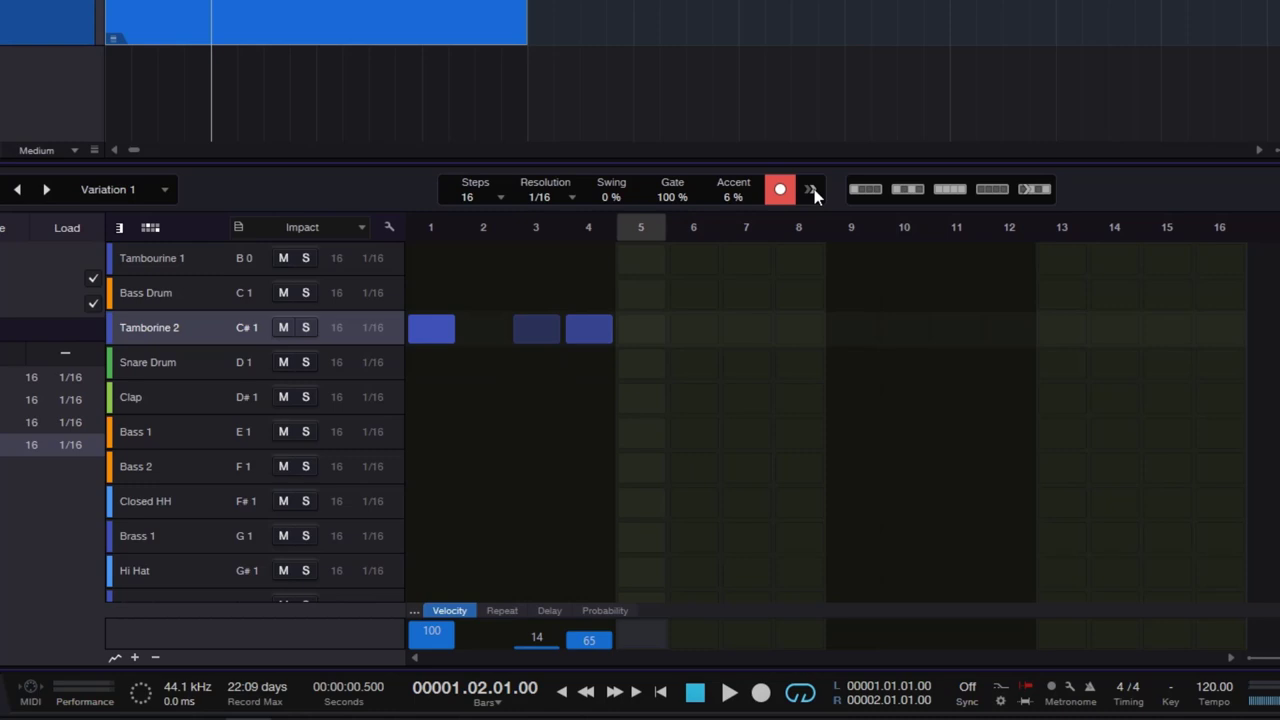
pyautogui.click(813, 191)
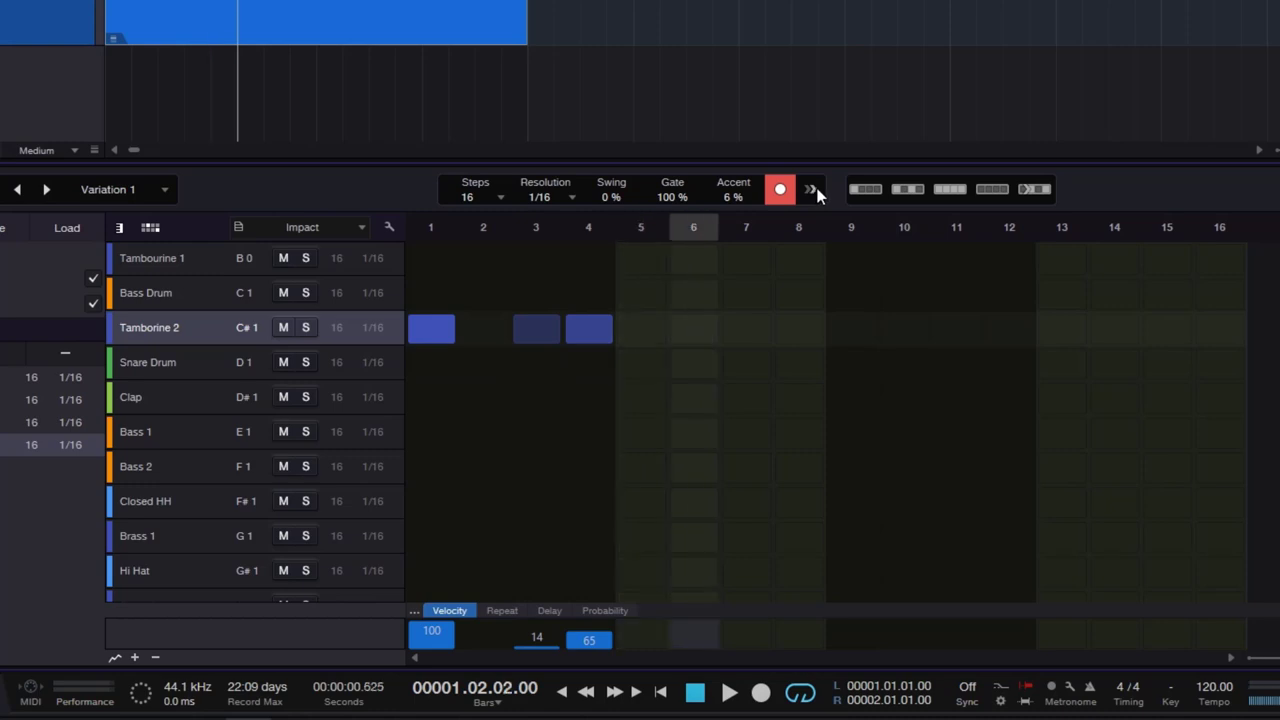
pyautogui.click(813, 191)
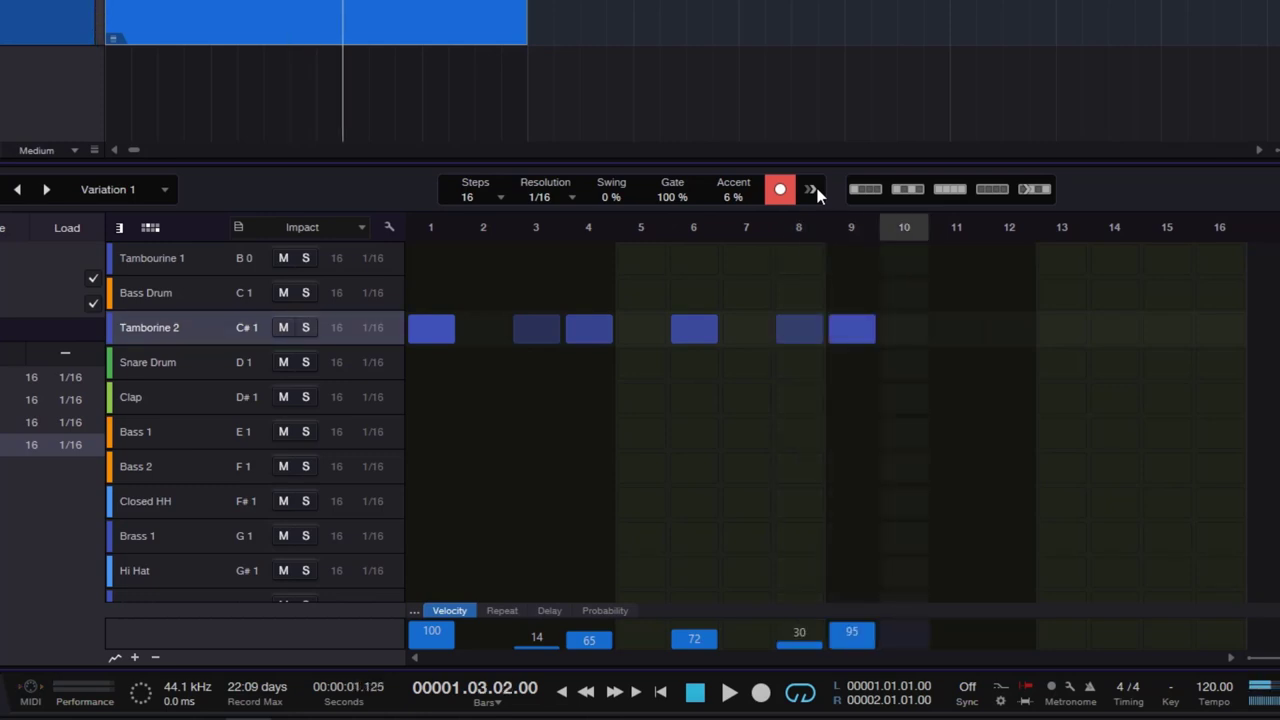
pyautogui.click(813, 190)
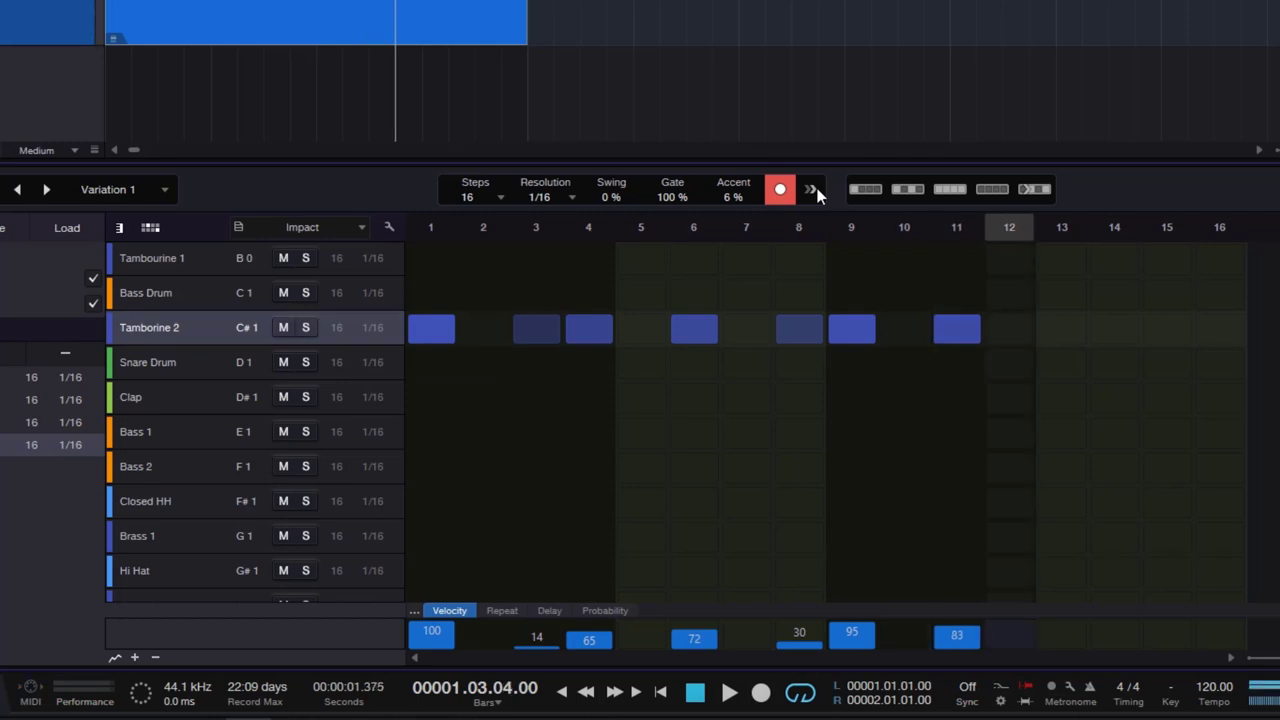
pyautogui.click(813, 190)
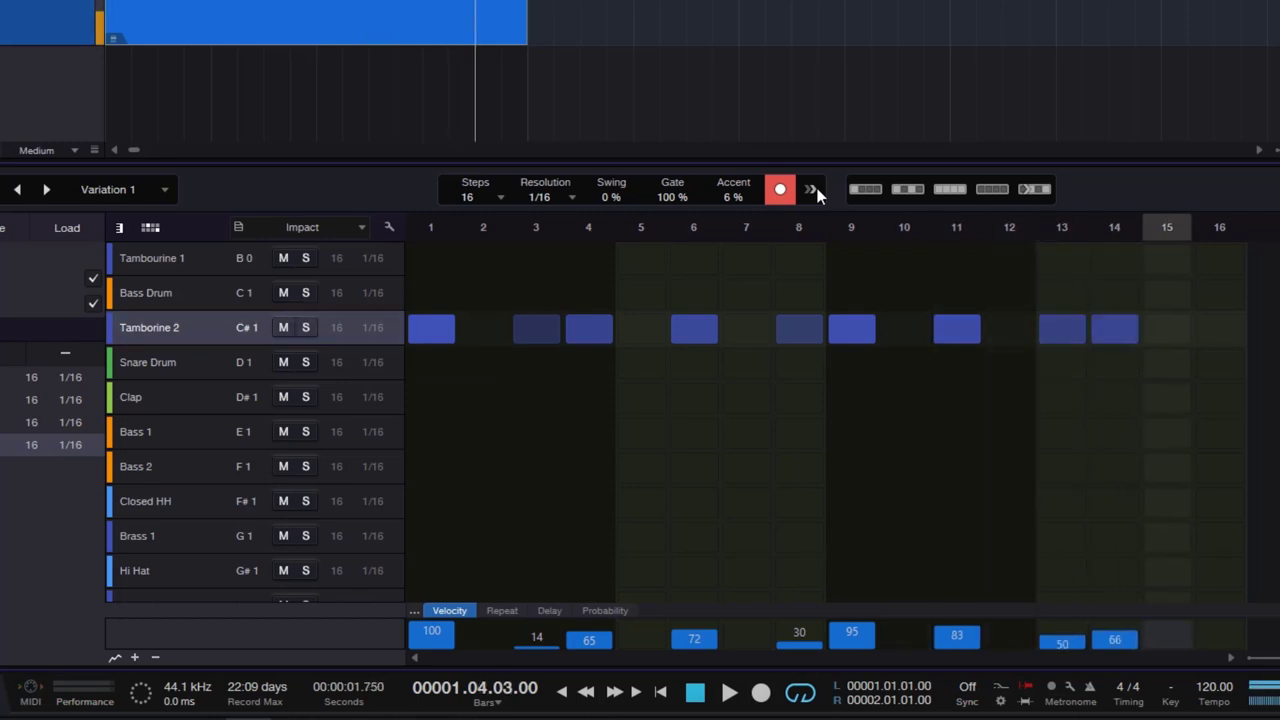
pyautogui.click(813, 190)
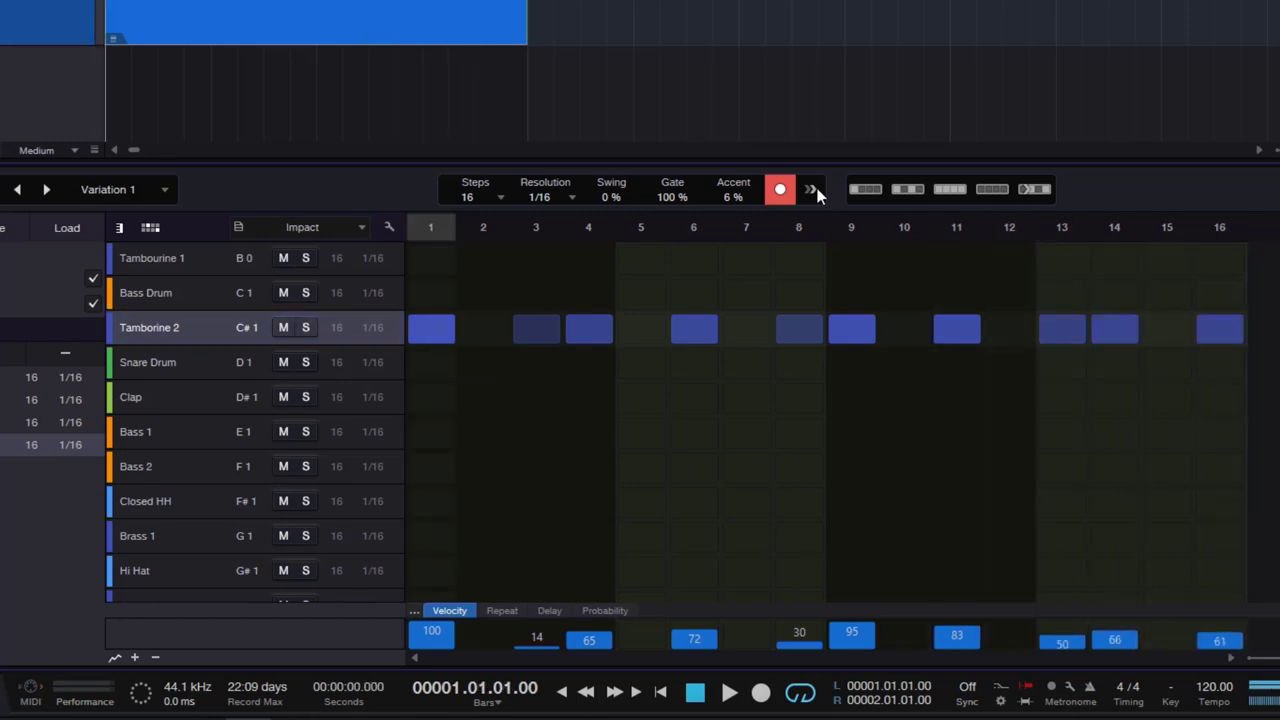
# Record live during playback: Bass Drum on steps 1, 5, 9, 13, Bass 2 on 3, Closed HH on 3, 5, 10; stop and disable recording.
pyautogui.click(729, 691)
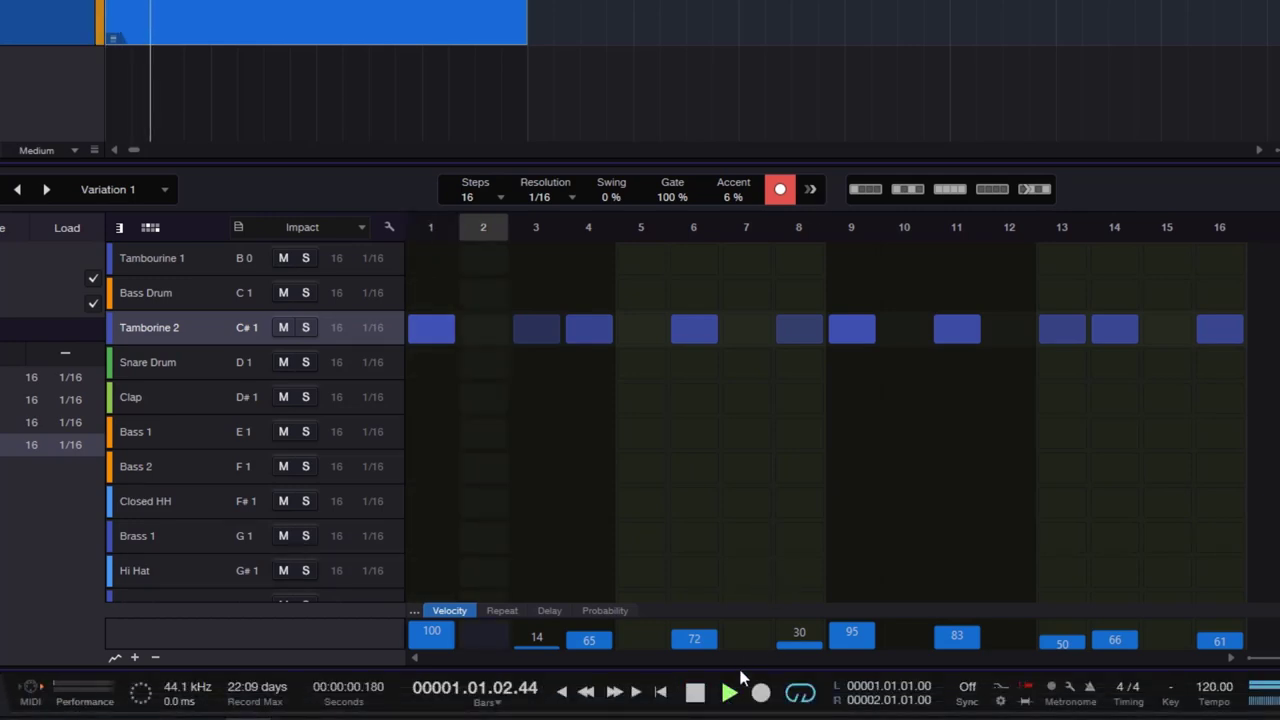
pyautogui.click(440, 292)
pyautogui.click(641, 293)
pyautogui.click(851, 293)
pyautogui.click(1060, 293)
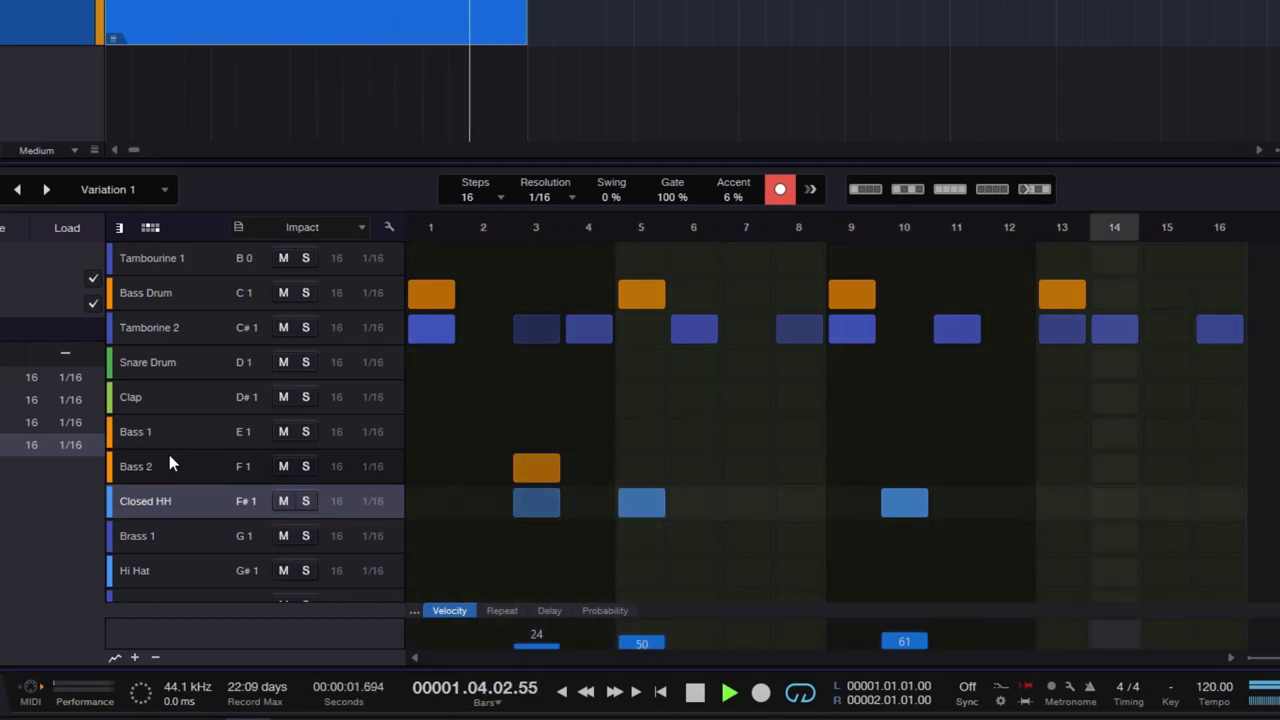
pyautogui.click(697, 694)
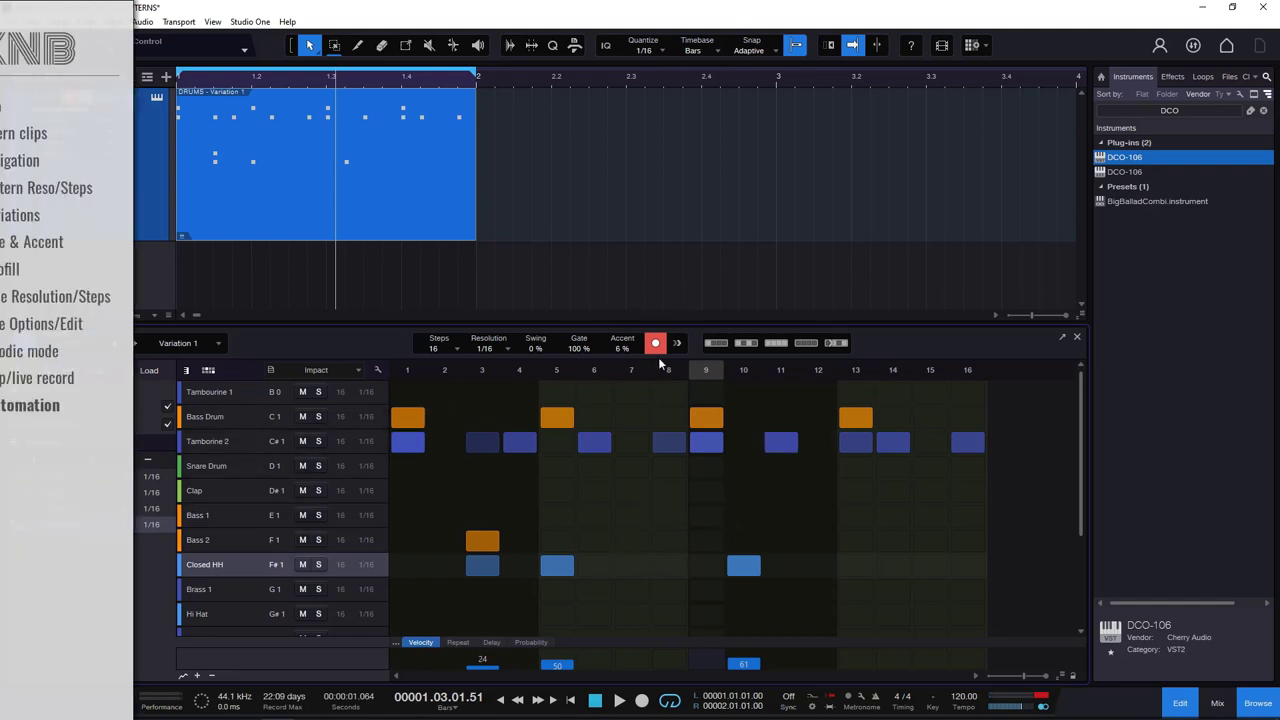
pyautogui.click(657, 344)
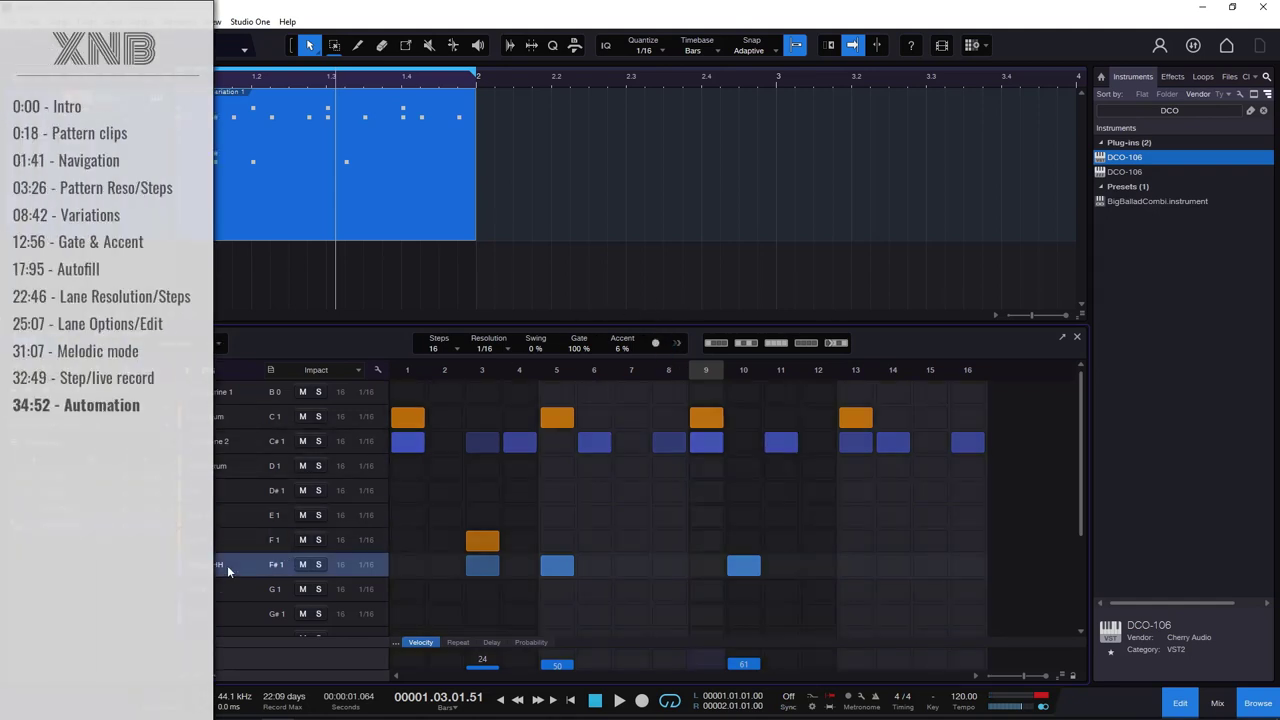
# Clear all hits from the Closed HH and Bass 2 lanes.
pyautogui.click(805, 343)
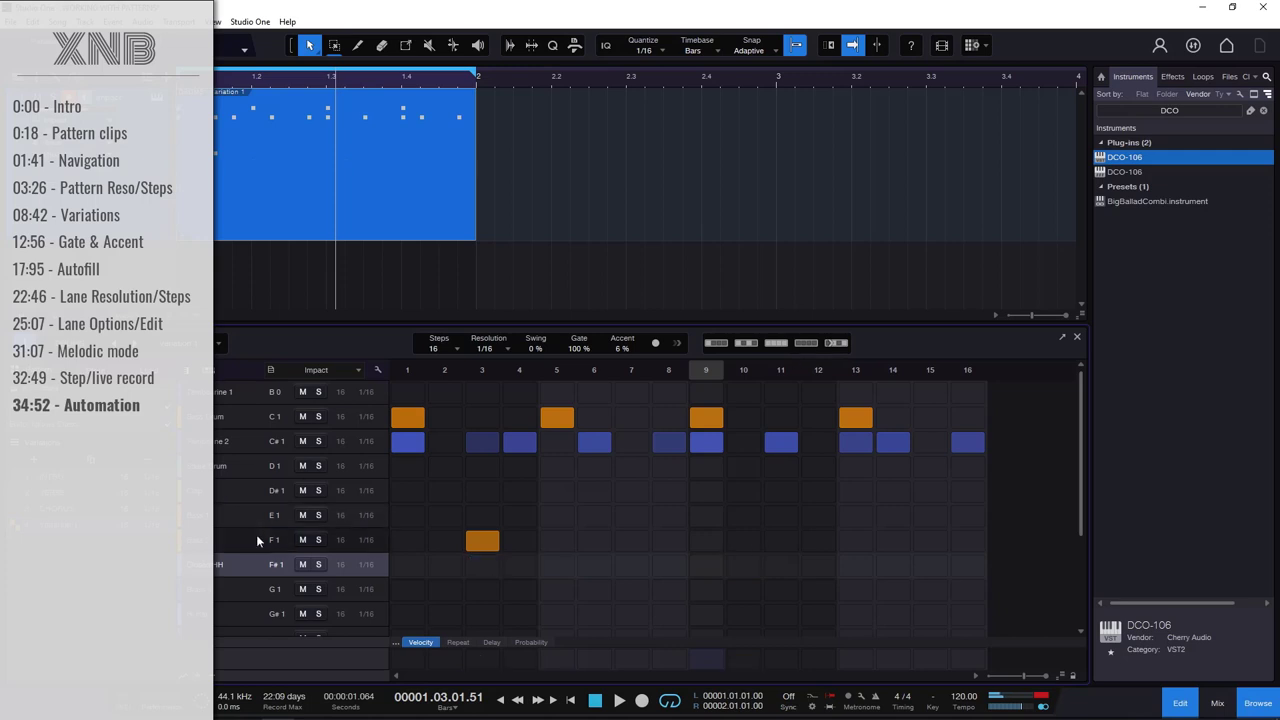
pyautogui.click(266, 537)
pyautogui.click(805, 344)
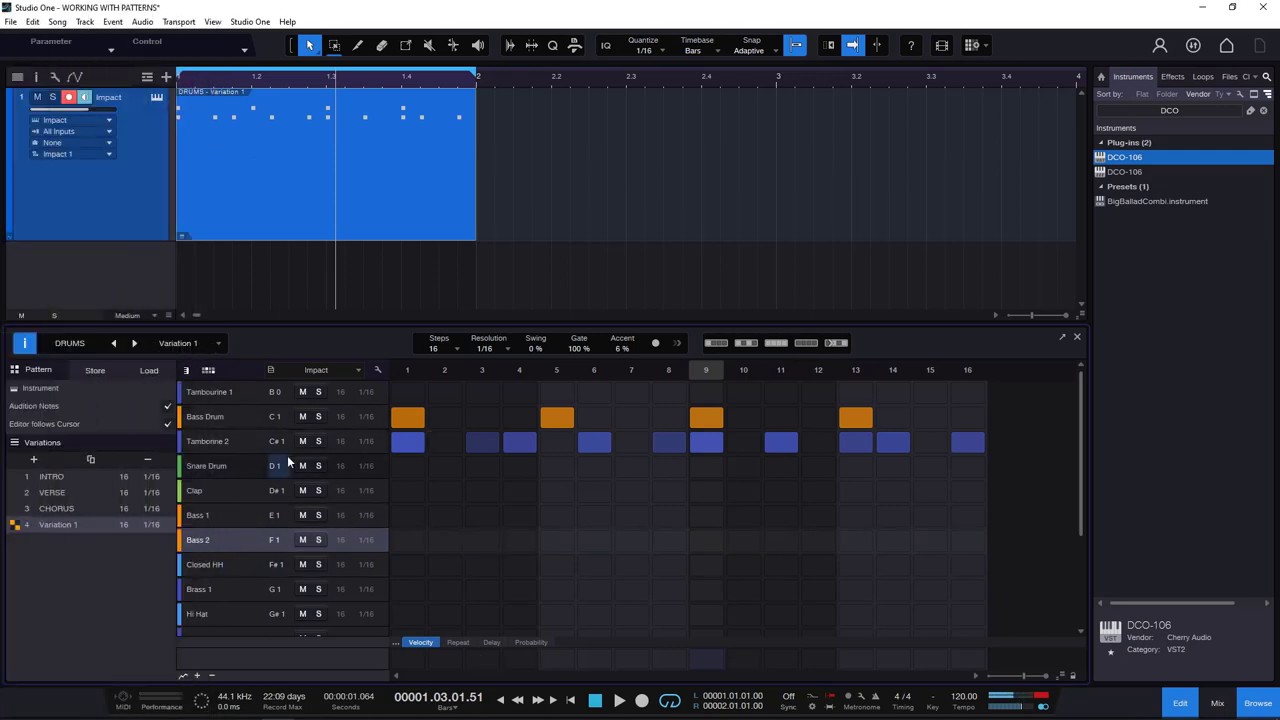
# Select the Tamborine 2 lane and enlarge both the pattern editor and its Velocity lane.
pyautogui.click(206, 444)
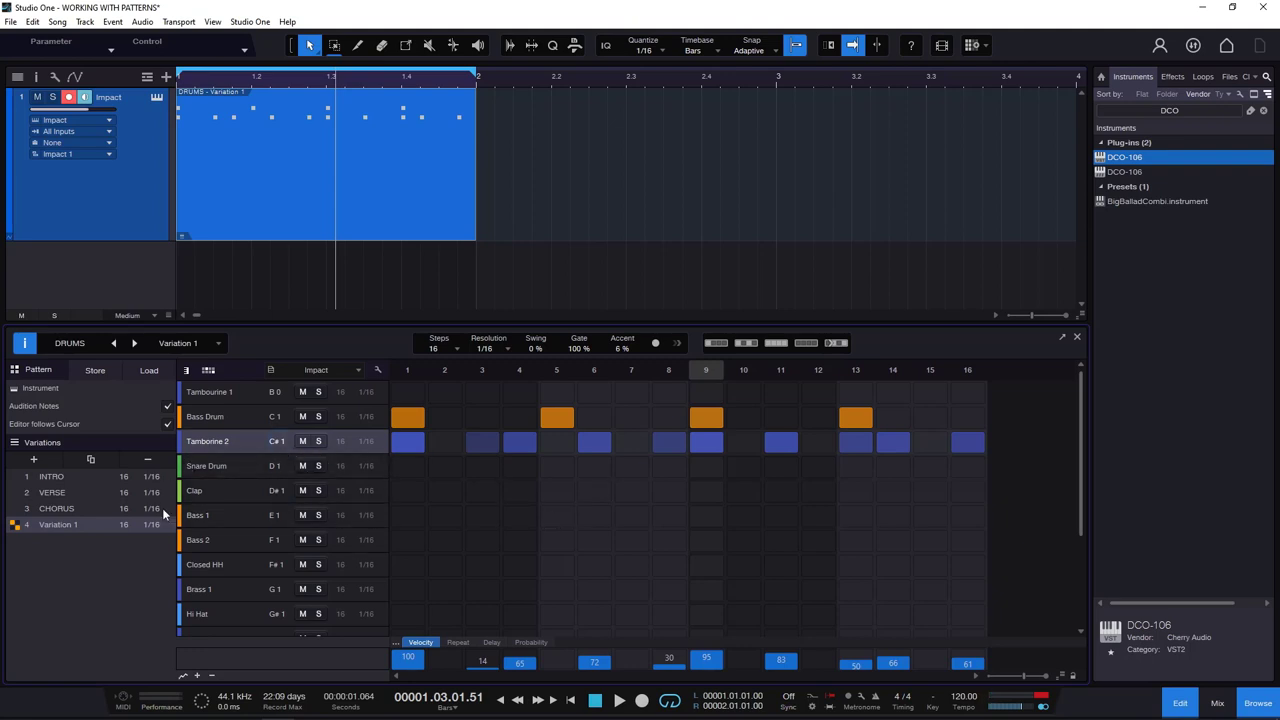
pyautogui.moveTo(406, 325)
pyautogui.mouseDown()
pyautogui.moveTo(406, 285)
pyautogui.moveTo(406, 311)
pyautogui.mouseUp()
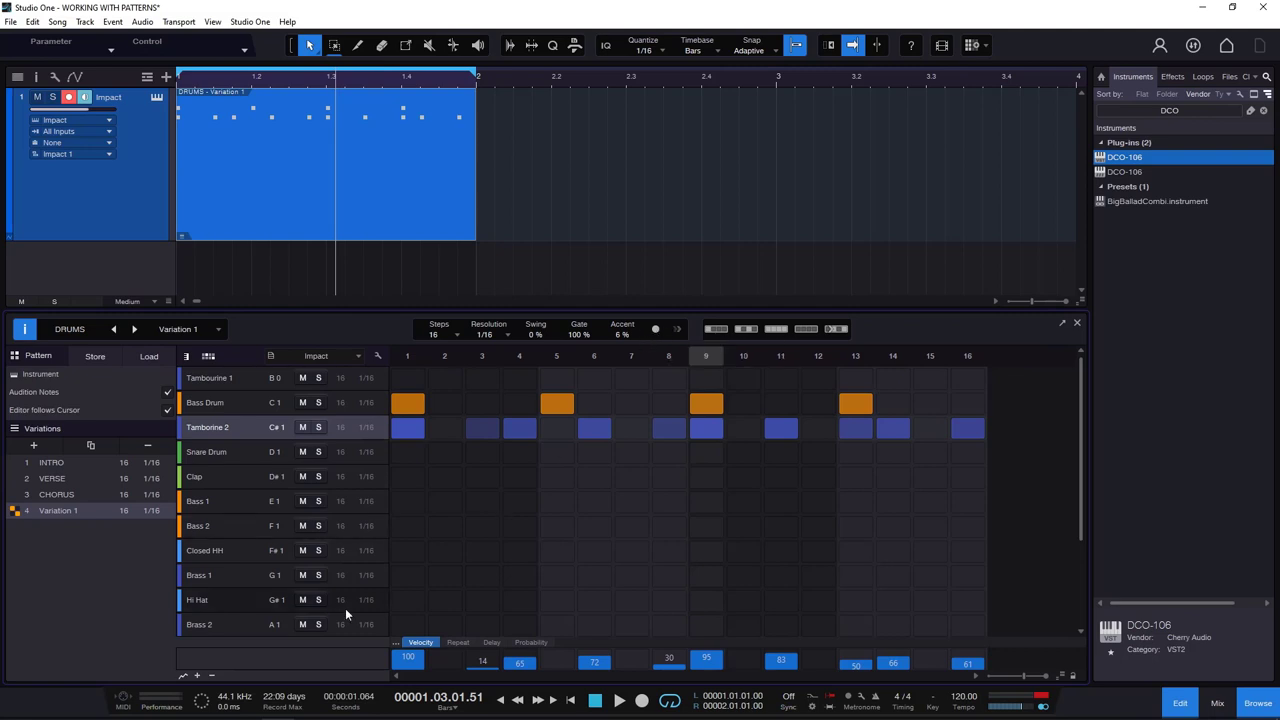
pyautogui.moveTo(377, 311); pyautogui.dragTo(377, 167)
pyautogui.moveTo(337, 645); pyautogui.dragTo(384, 517)
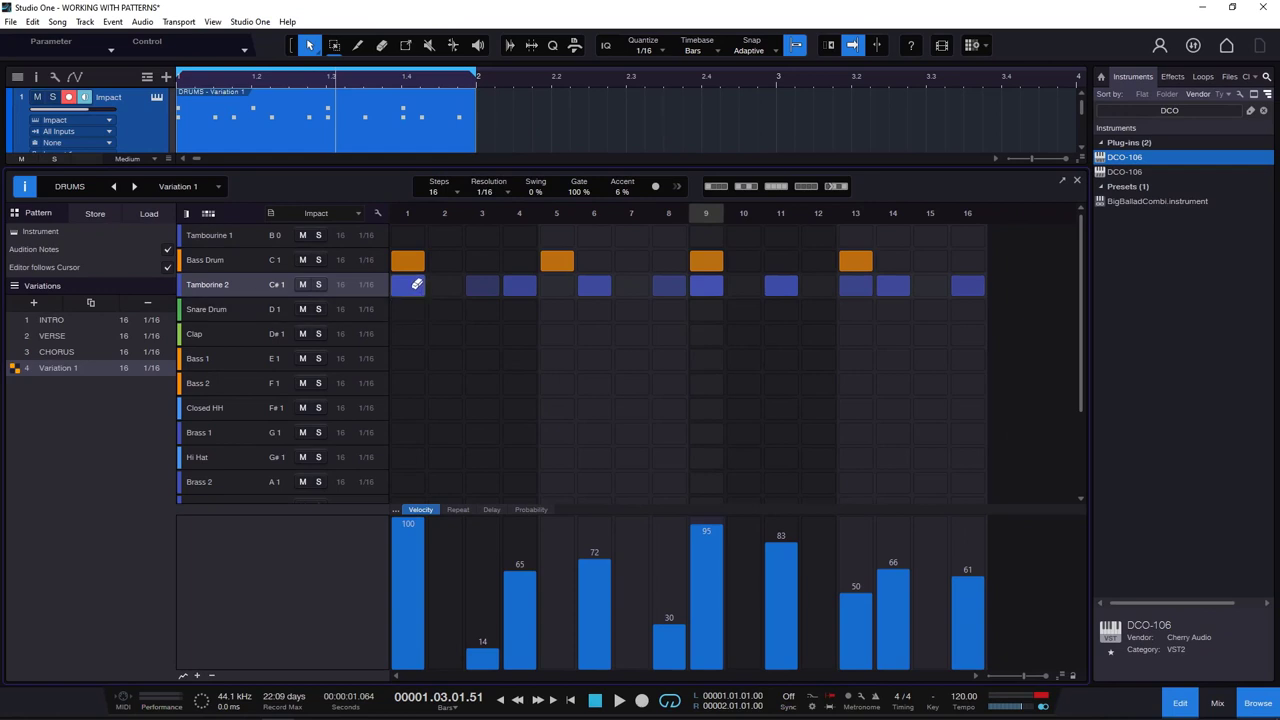
# Fill all 16 steps of the Tamborine 2 lane with hits and set every velocity to 100.
pyautogui.moveTo(417, 284); pyautogui.dragTo(968, 285)
pyautogui.moveTo(432, 293); pyautogui.dragTo(975, 290)
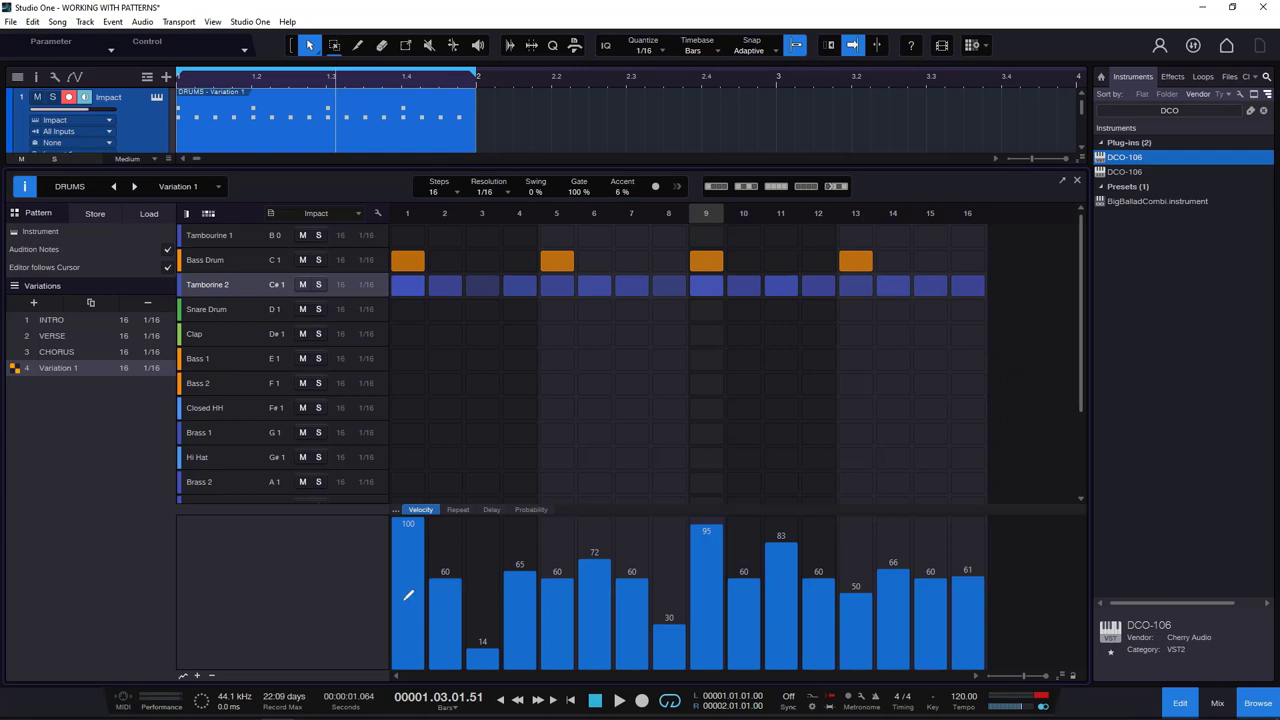
pyautogui.moveTo(408, 510)
pyautogui.mouseDown()
pyautogui.moveTo(437, 496)
pyautogui.moveTo(980, 489)
pyautogui.mouseUp()
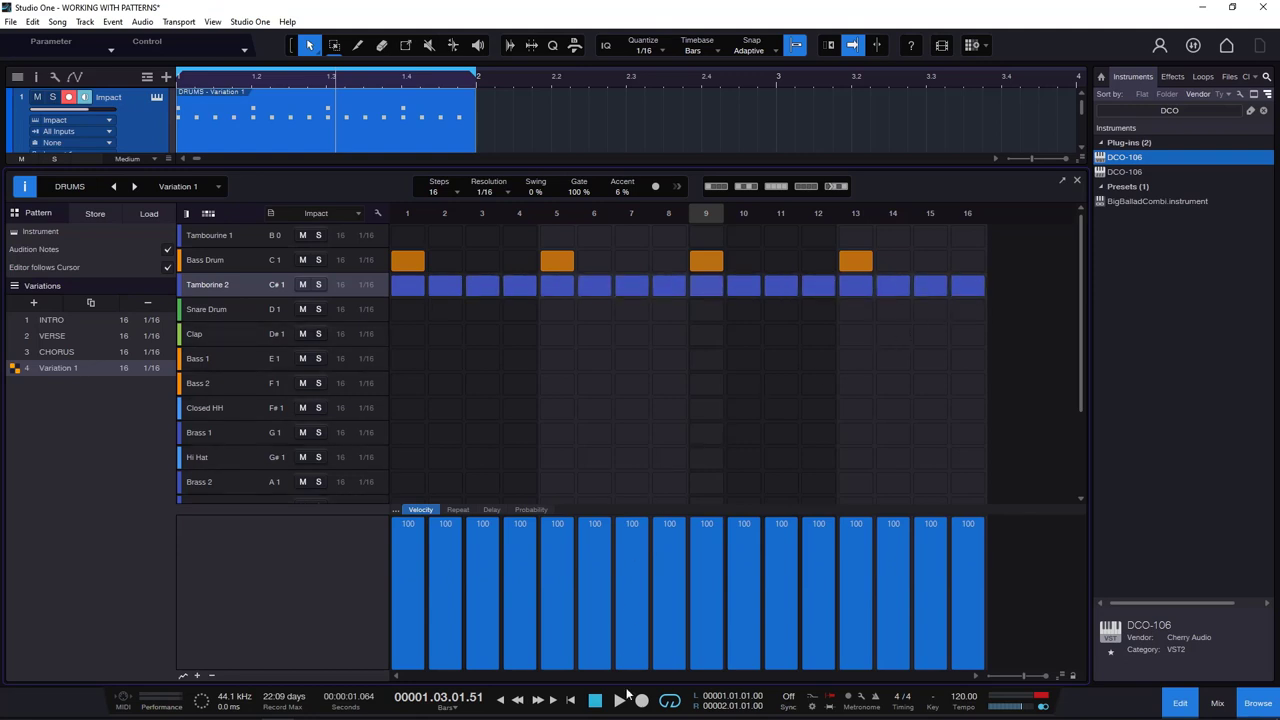
# Start playback, redraw the Tamborine 2 velocities as rising and falling ramps between about 25 and 91, and shrink the Velocity lane.
pyautogui.click(620, 700)
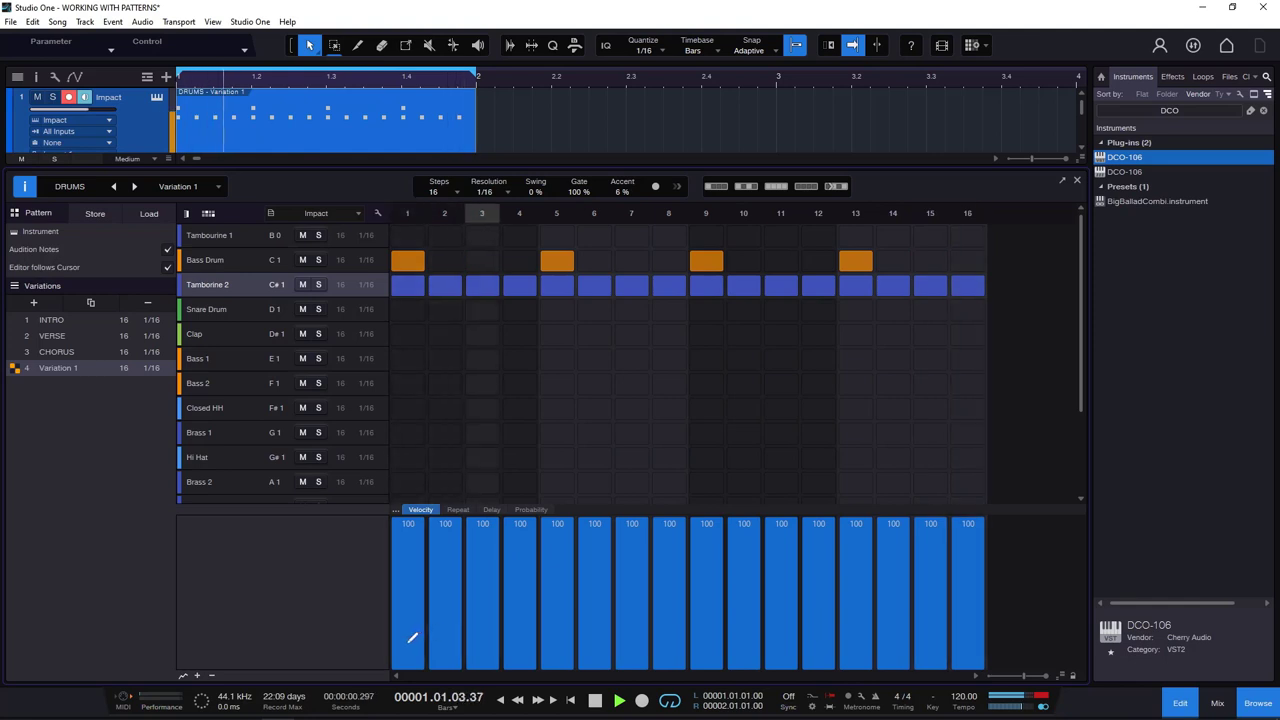
pyautogui.moveTo(409, 641)
pyautogui.mouseDown()
pyautogui.moveTo(531, 534)
pyautogui.moveTo(623, 626)
pyautogui.moveTo(772, 540)
pyautogui.moveTo(825, 620)
pyautogui.moveTo(896, 600)
pyautogui.moveTo(945, 545)
pyautogui.moveTo(997, 529)
pyautogui.mouseUp()
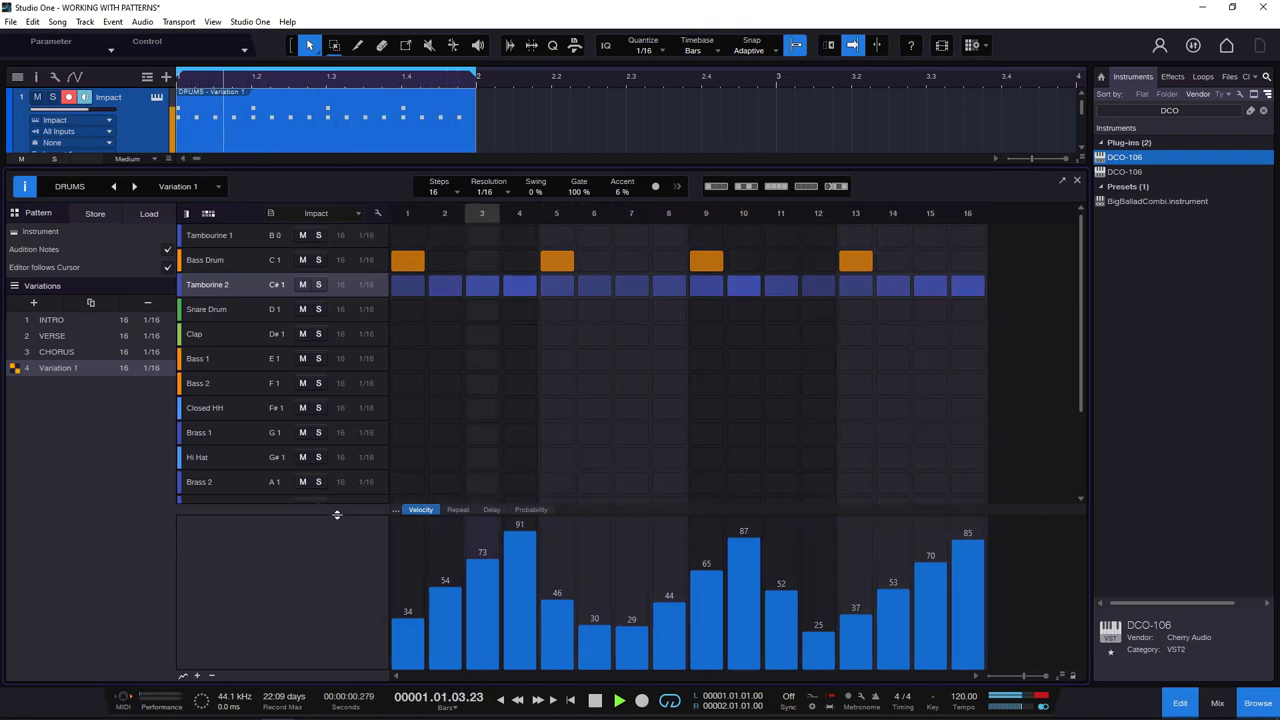
pyautogui.moveTo(331, 510); pyautogui.dragTo(331, 541)
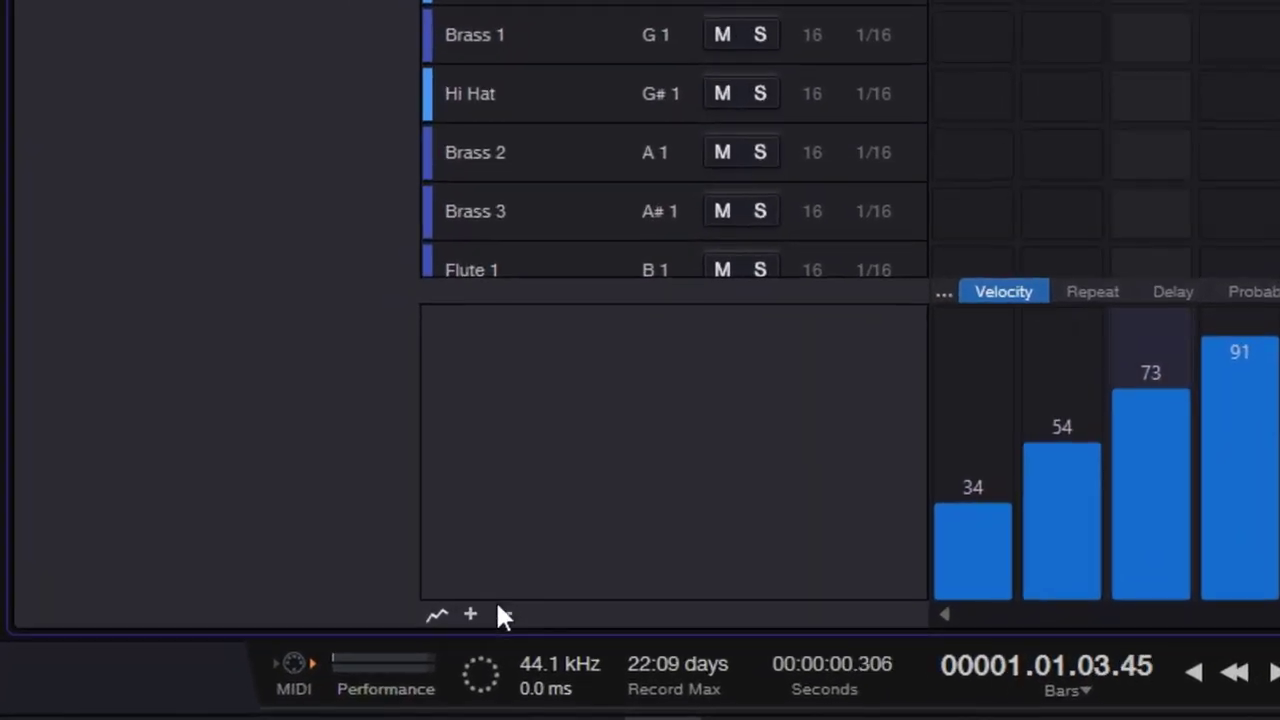
# Add a second automation lane below Velocity, enlarge it, switch it to Repeat, and remove it.
pyautogui.click(487, 610)
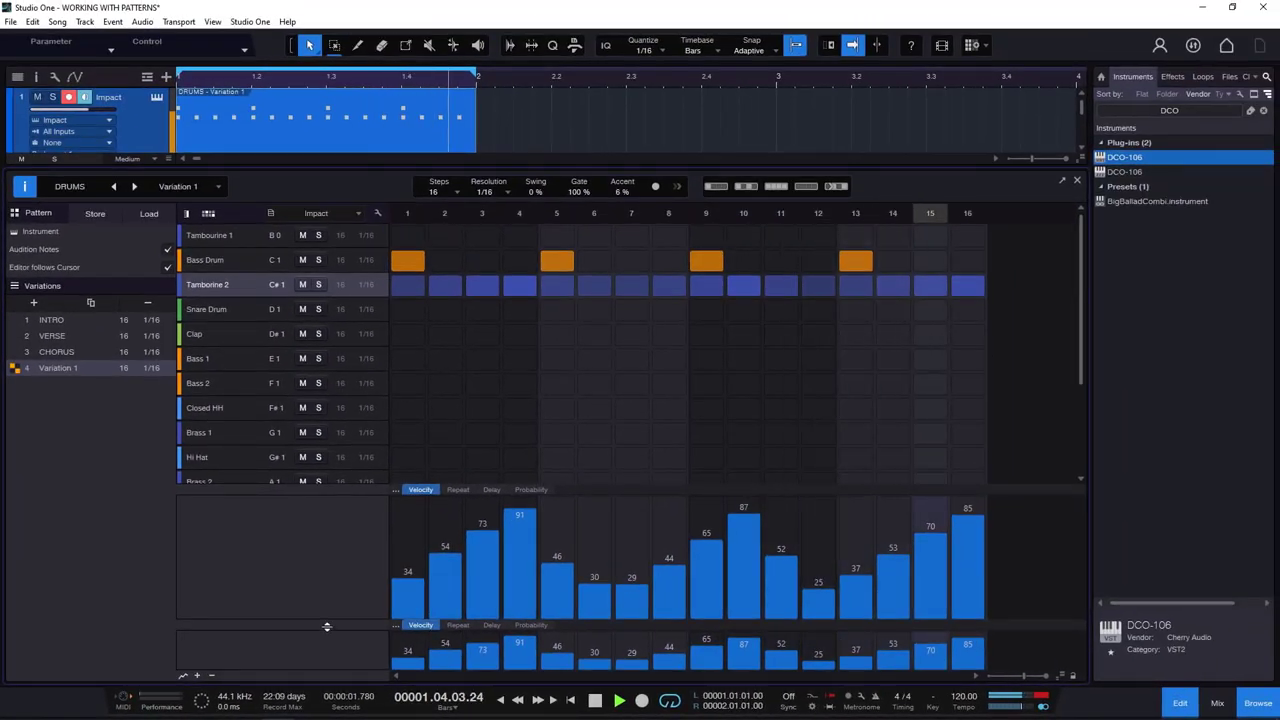
pyautogui.moveTo(553, 572); pyautogui.dragTo(553, 505)
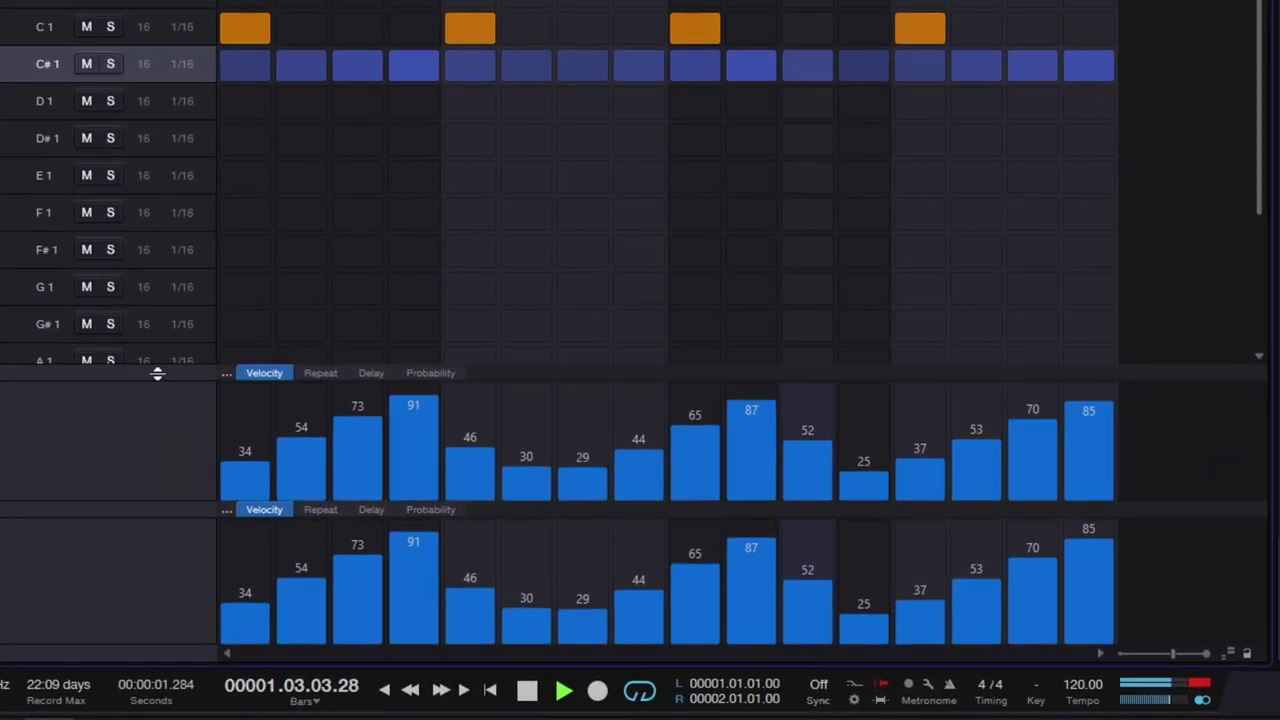
pyautogui.moveTo(290, 447); pyautogui.dragTo(290, 405)
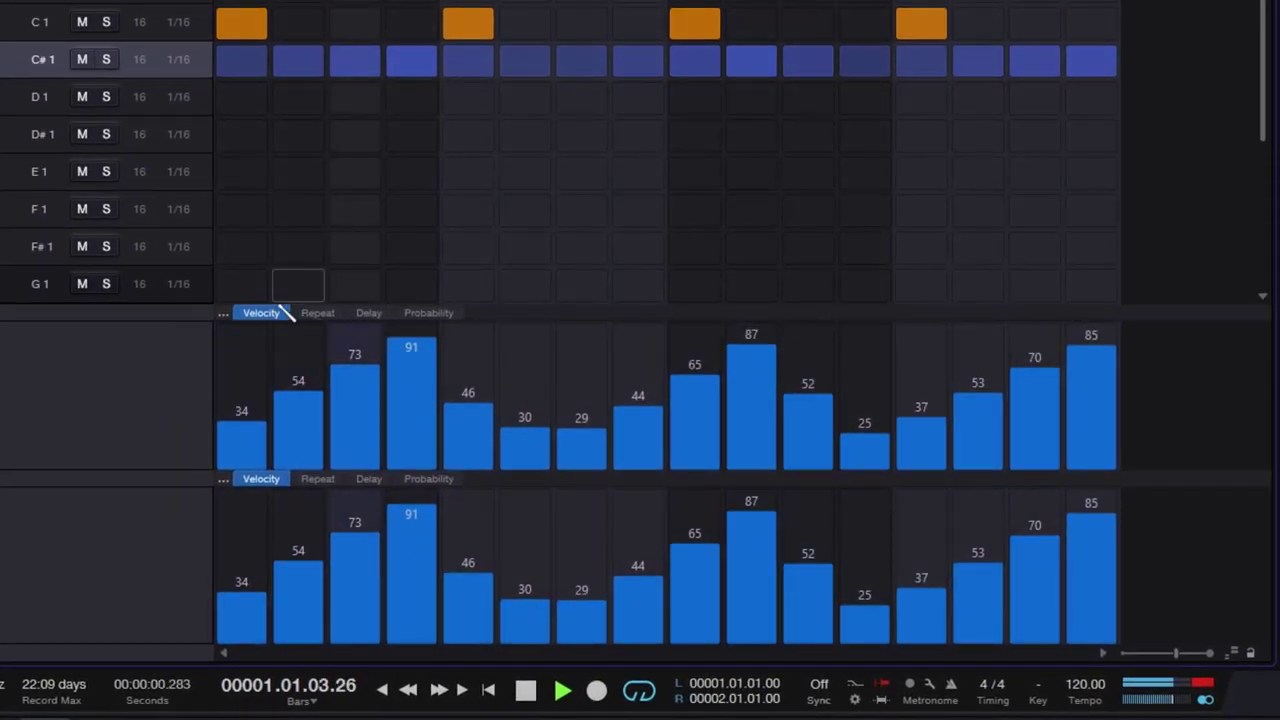
pyautogui.click(318, 479)
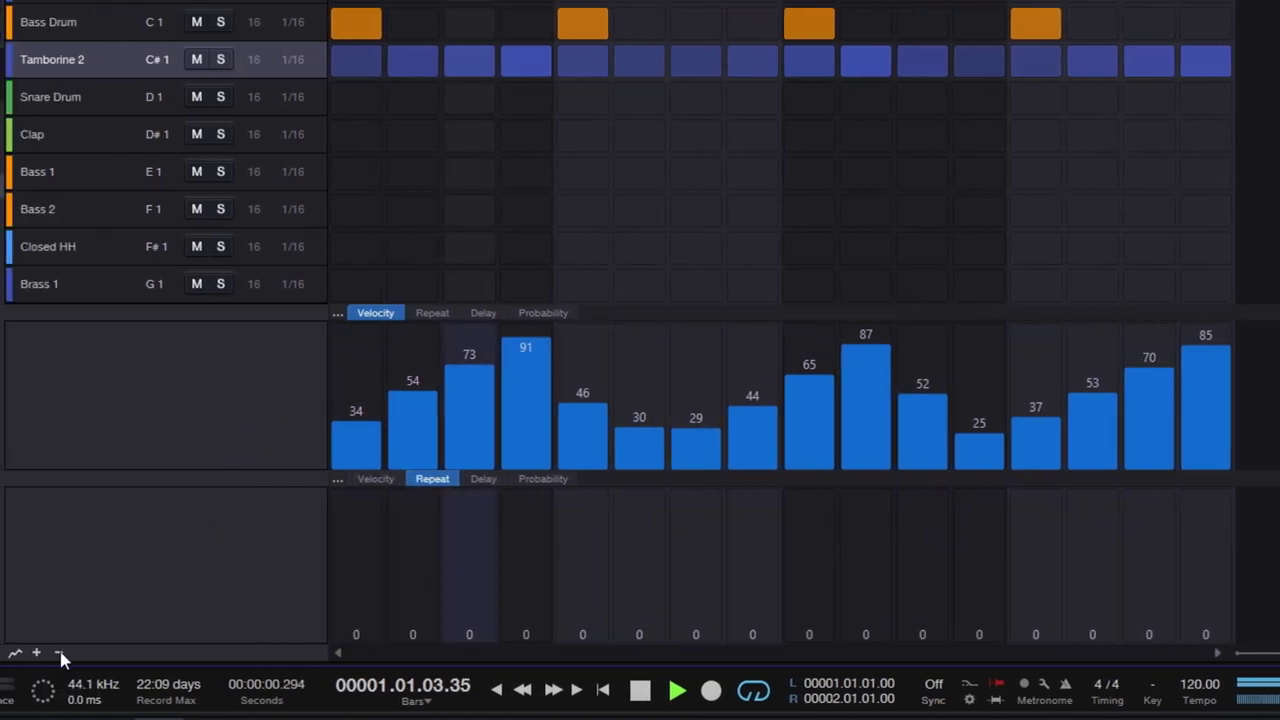
pyautogui.click(60, 652)
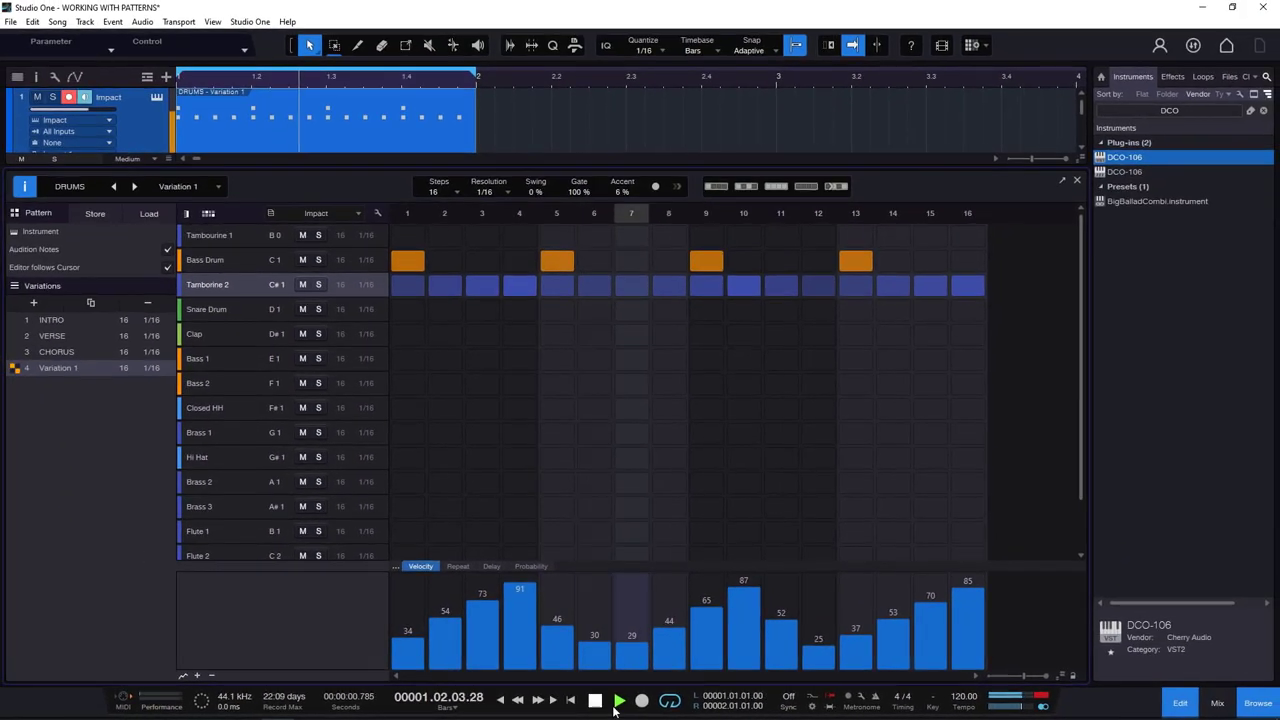
# Stop playback, show the Repeat values, and replace the Tamborine 2 hits with hits on steps 3 and 7 only.
pyautogui.click(596, 703)
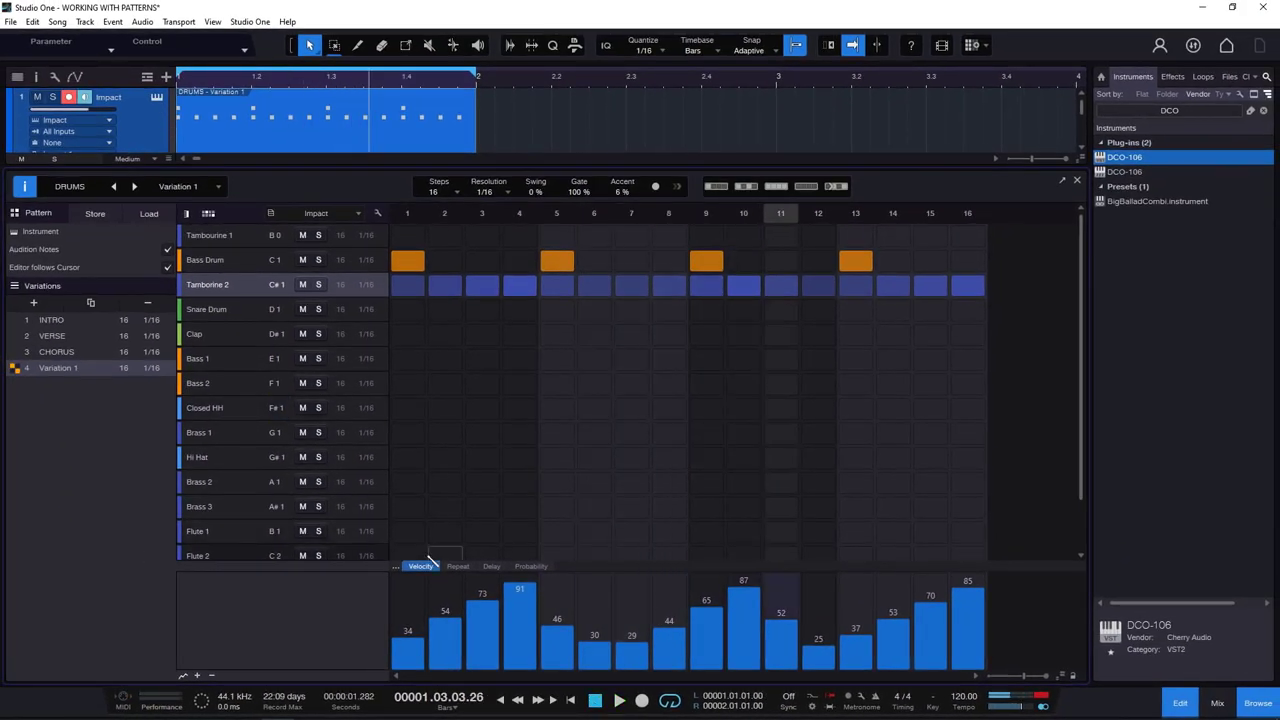
pyautogui.click(458, 567)
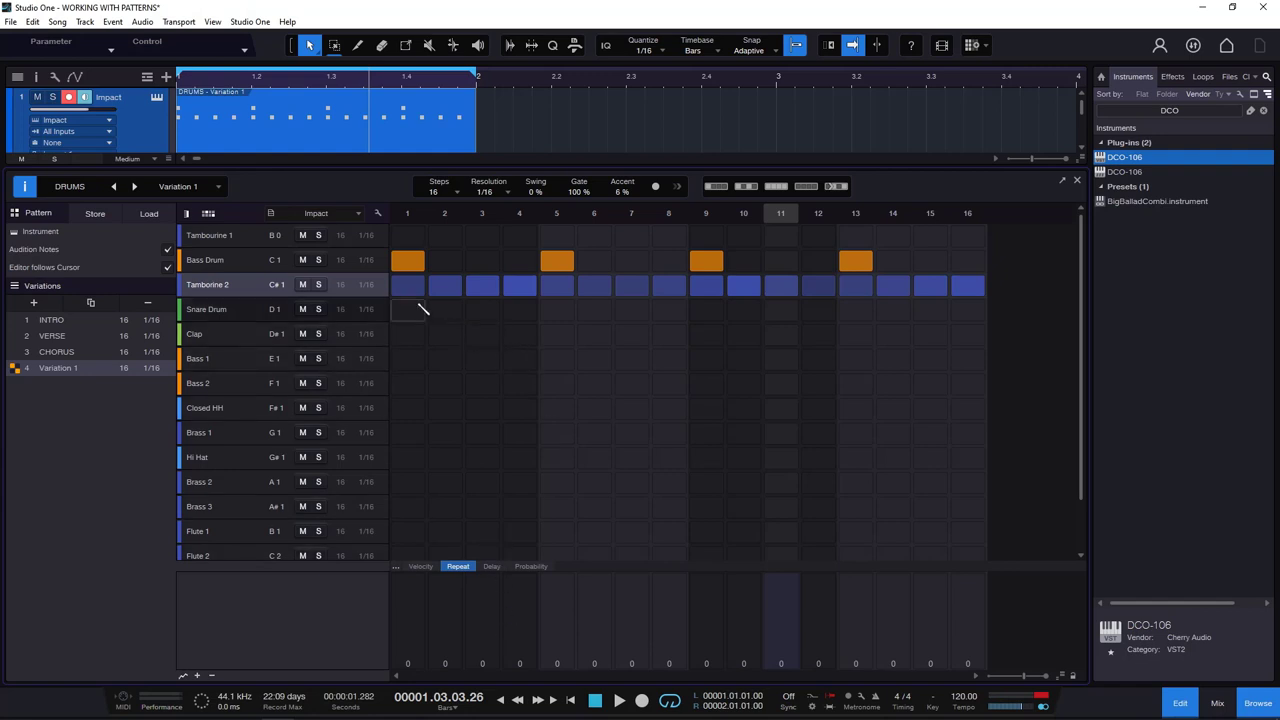
pyautogui.moveTo(416, 288); pyautogui.dragTo(1019, 288)
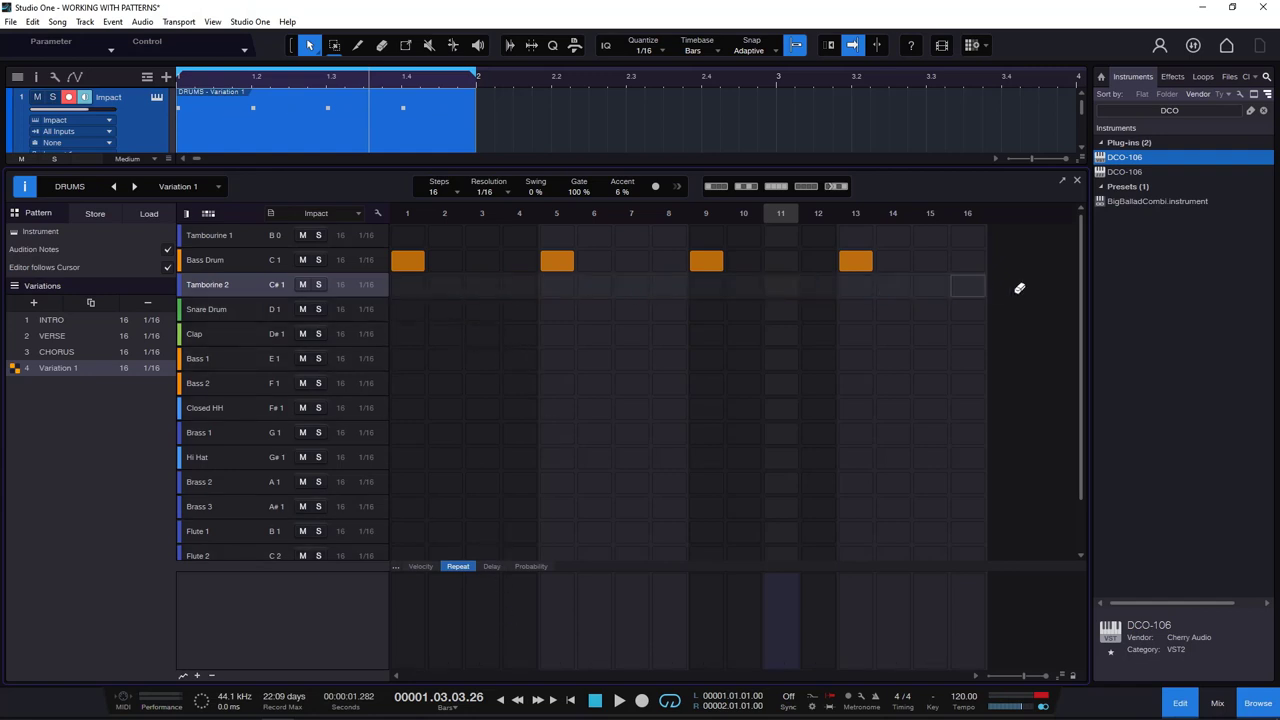
pyautogui.click(484, 287)
pyautogui.click(645, 289)
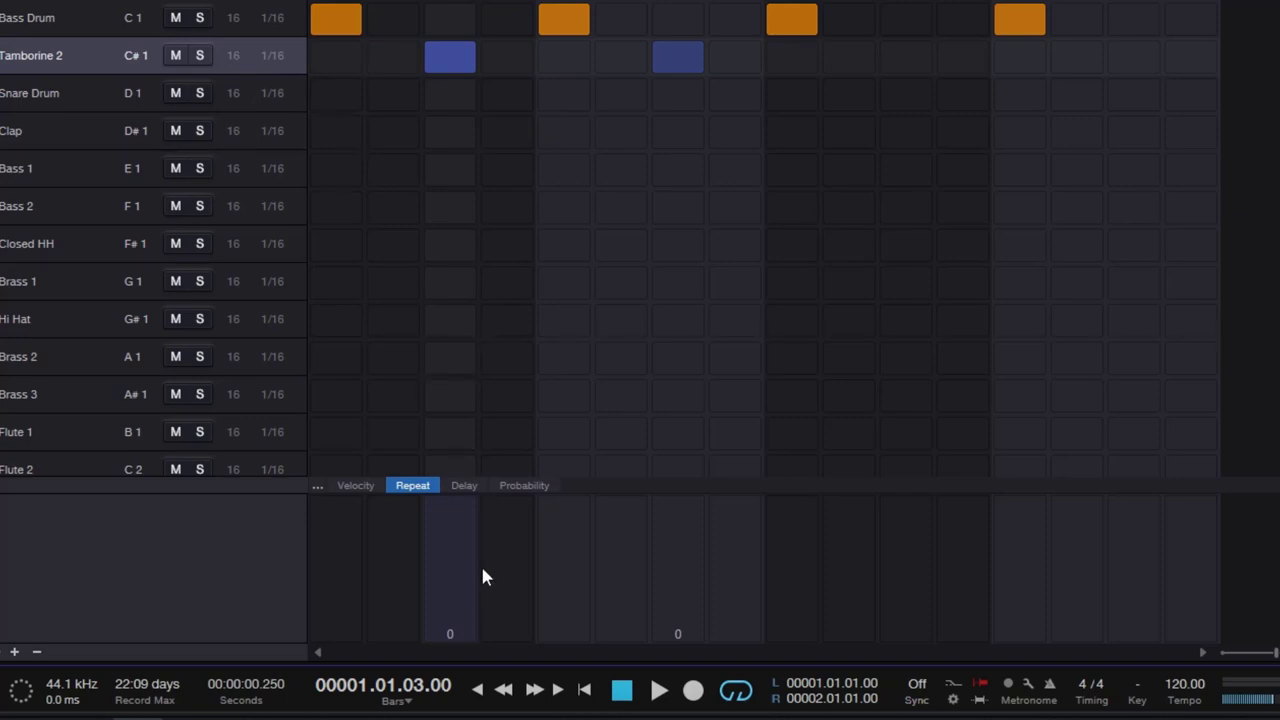
# Play the pattern and set the Tamborine 2 velocities to 87 on step 3 and 86 on step 7.
pyautogui.click(659, 690)
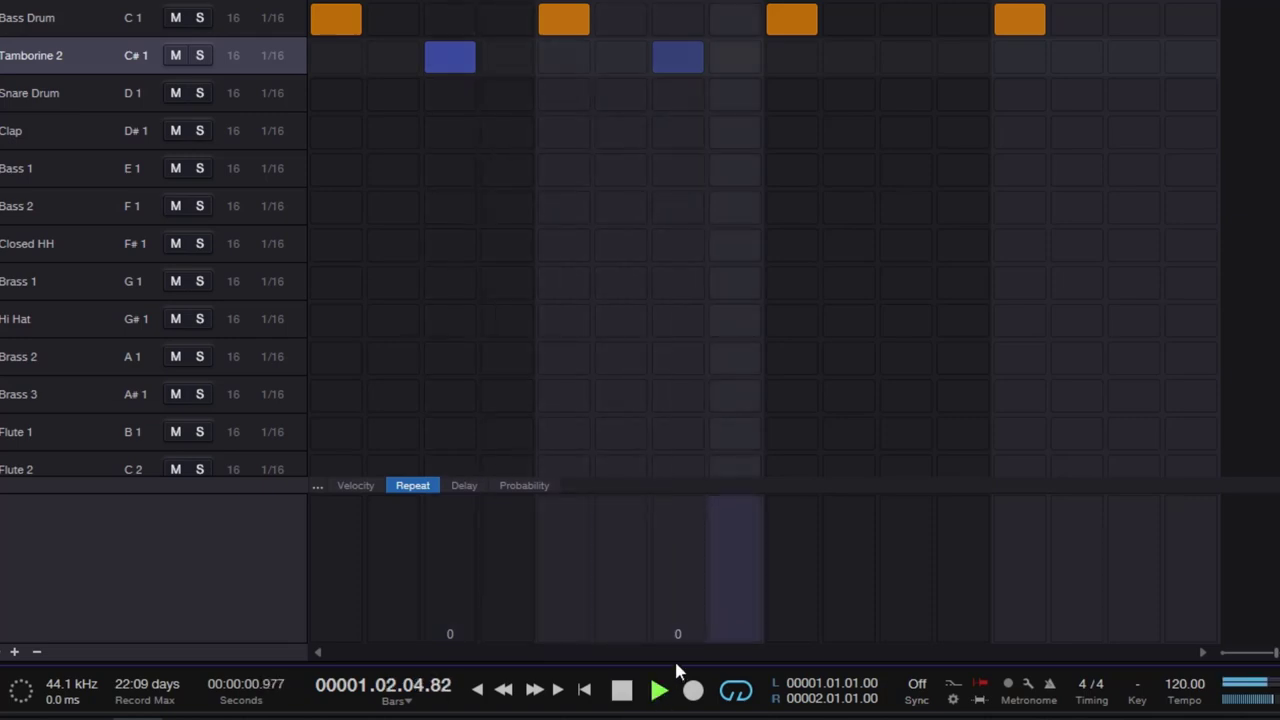
pyautogui.click(356, 486)
pyautogui.moveTo(448, 530); pyautogui.dragTo(451, 503)
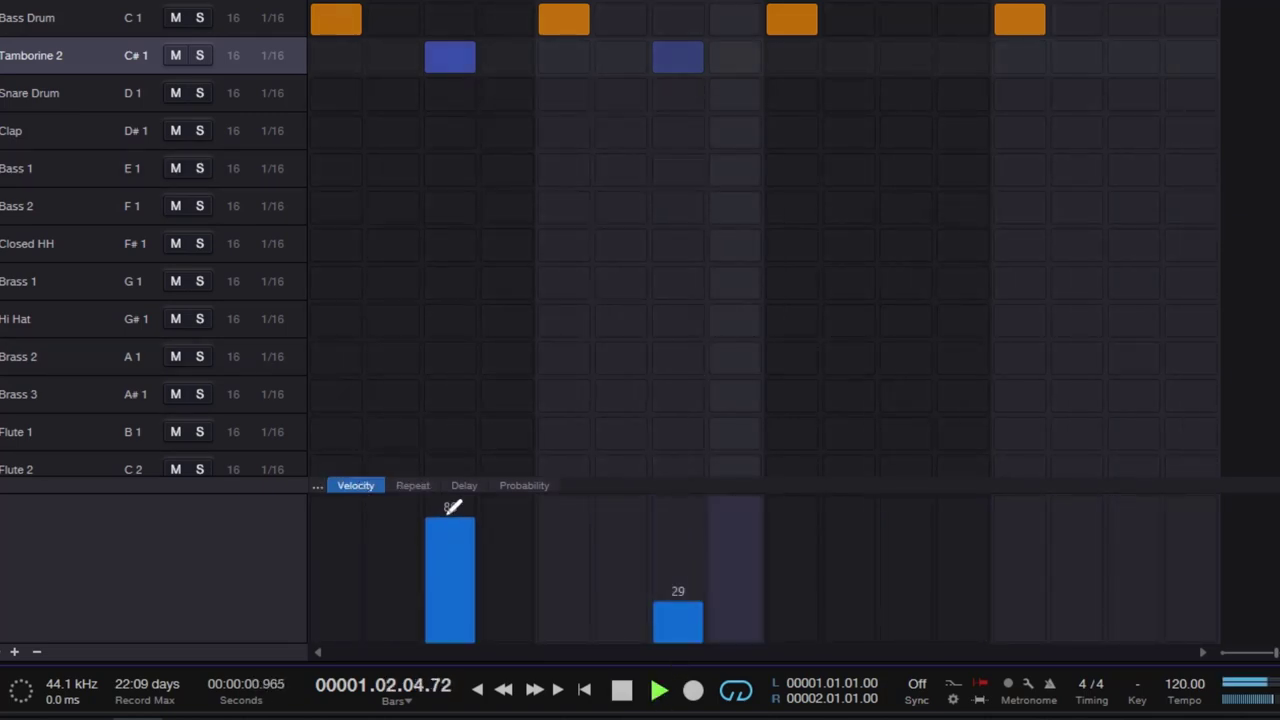
pyautogui.moveTo(706, 609); pyautogui.dragTo(694, 507)
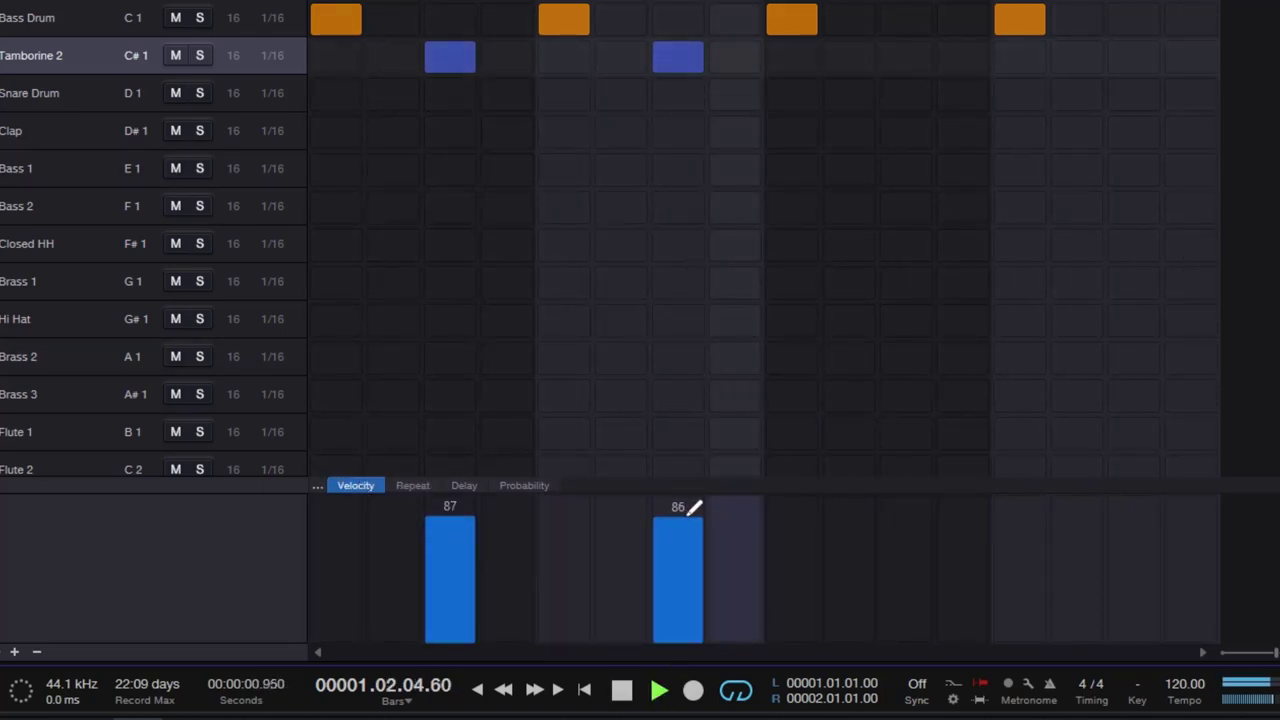
# Try repeat counts of 1, 2 and 10 on the step 3 Tamborine 2 hit and settle on 3.
pyautogui.click(413, 485)
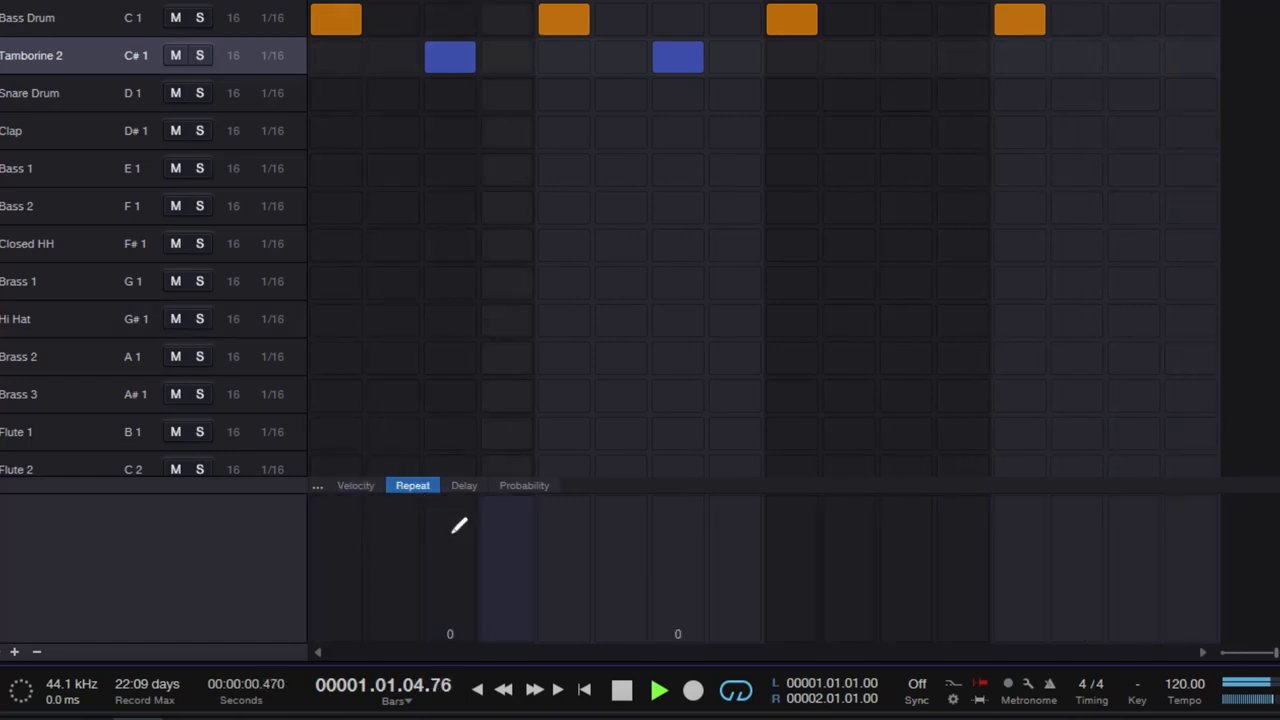
pyautogui.click(462, 620)
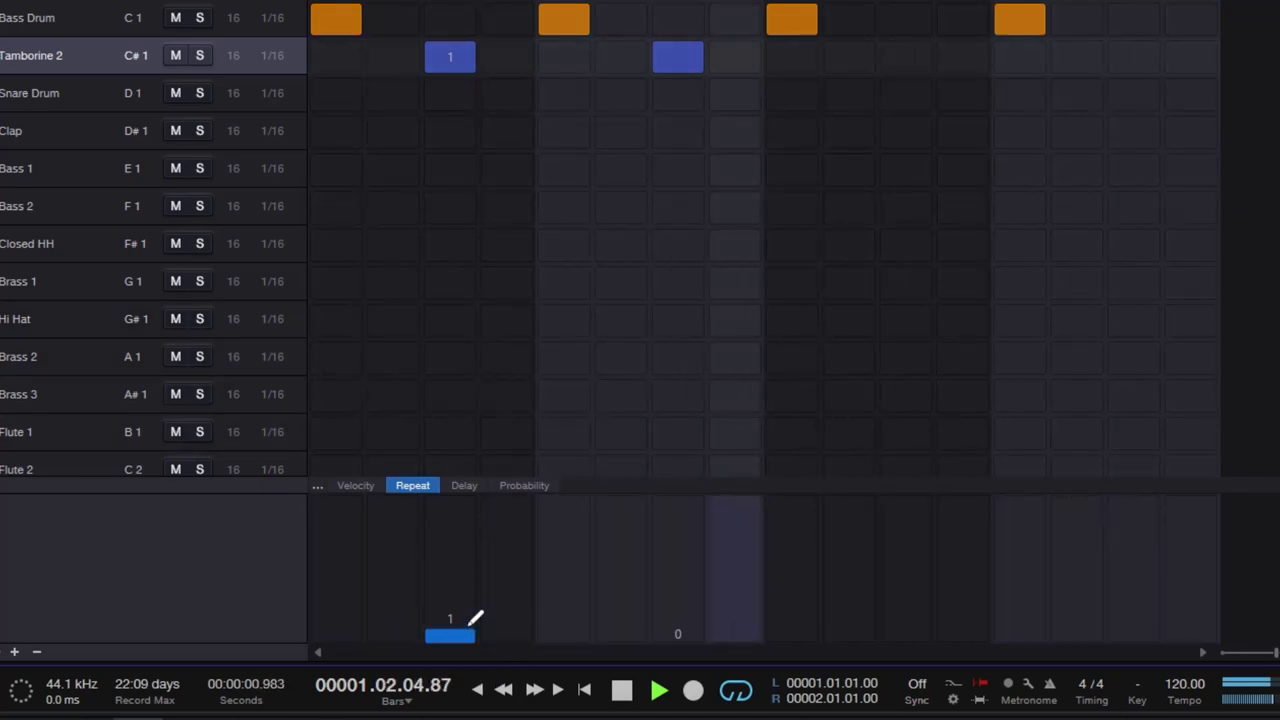
pyautogui.moveTo(470, 628); pyautogui.dragTo(470, 612)
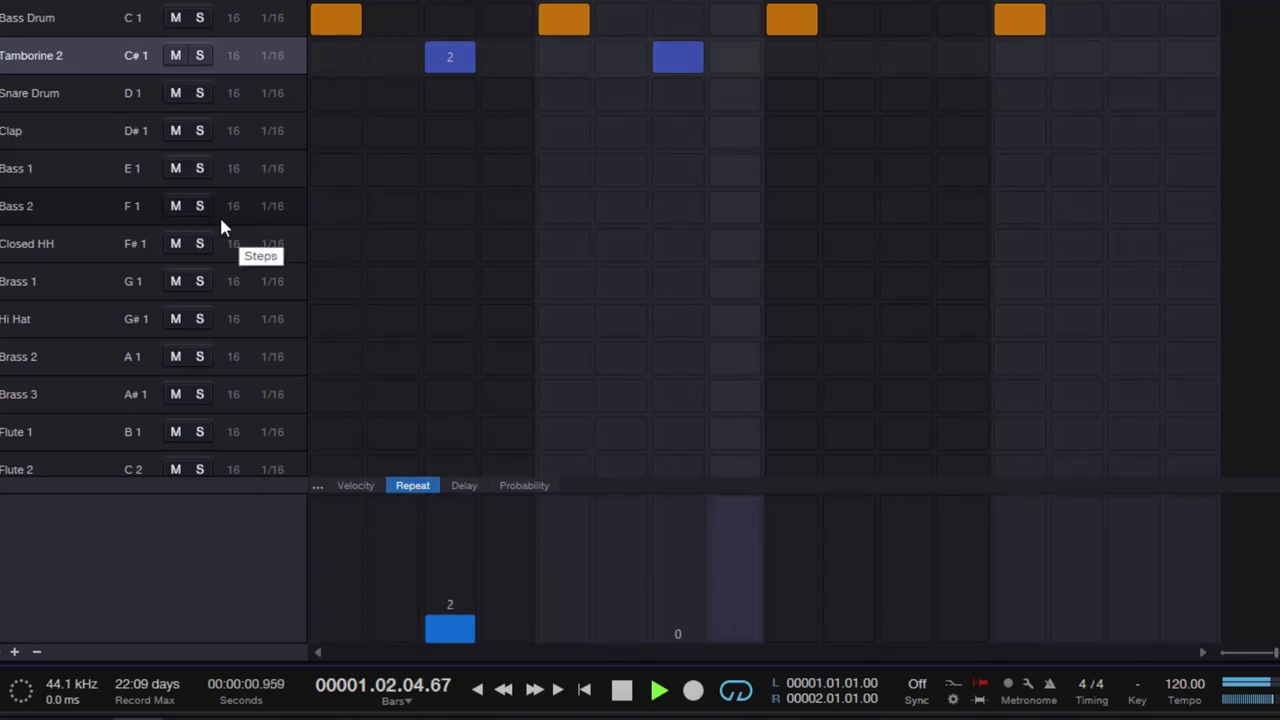
pyautogui.moveTo(457, 610); pyautogui.dragTo(455, 428)
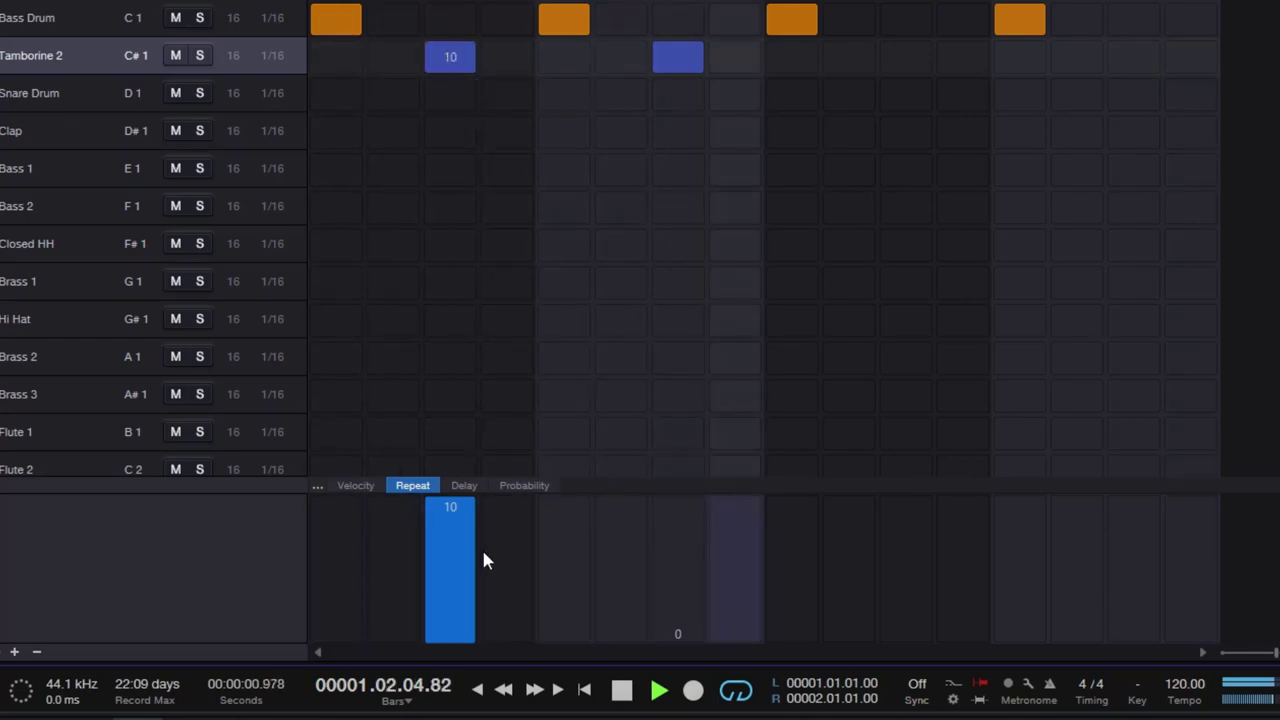
pyautogui.moveTo(470, 558); pyautogui.dragTo(469, 586)
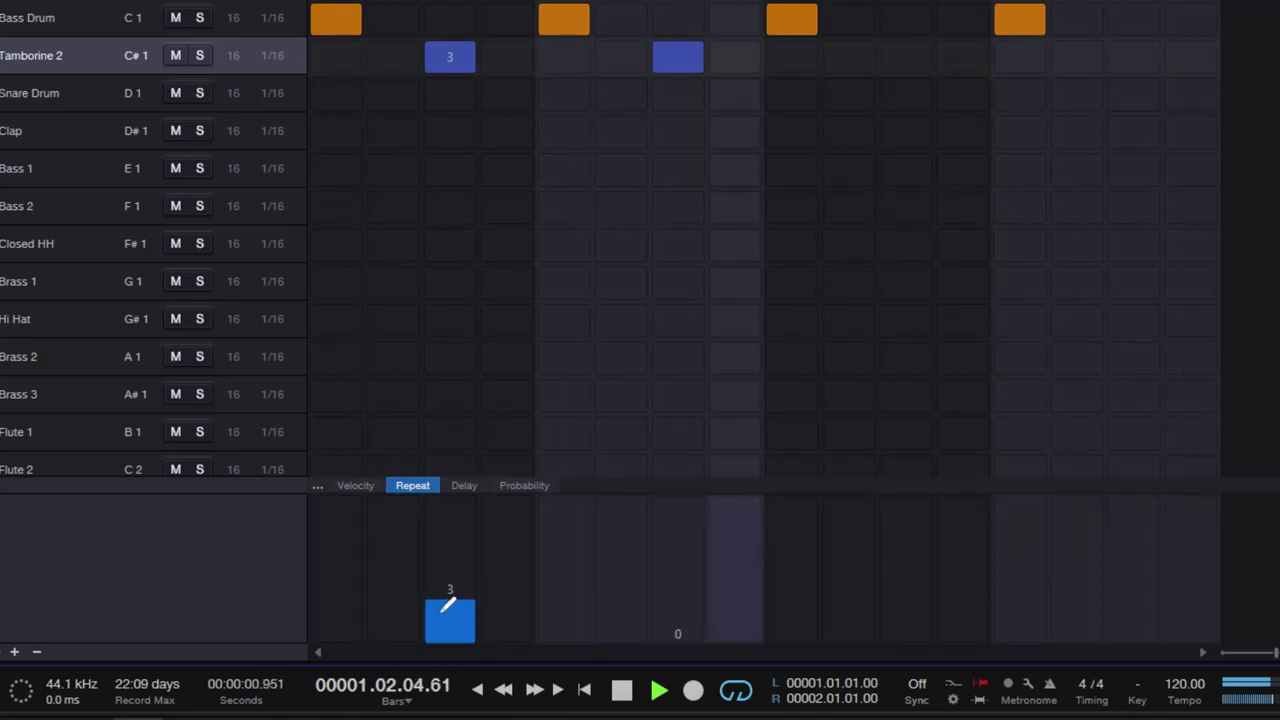
# Add Tamborine 2 hits on steps 6, 8 and 9 and set the step 7 repeat count to 2.
pyautogui.click(678, 625)
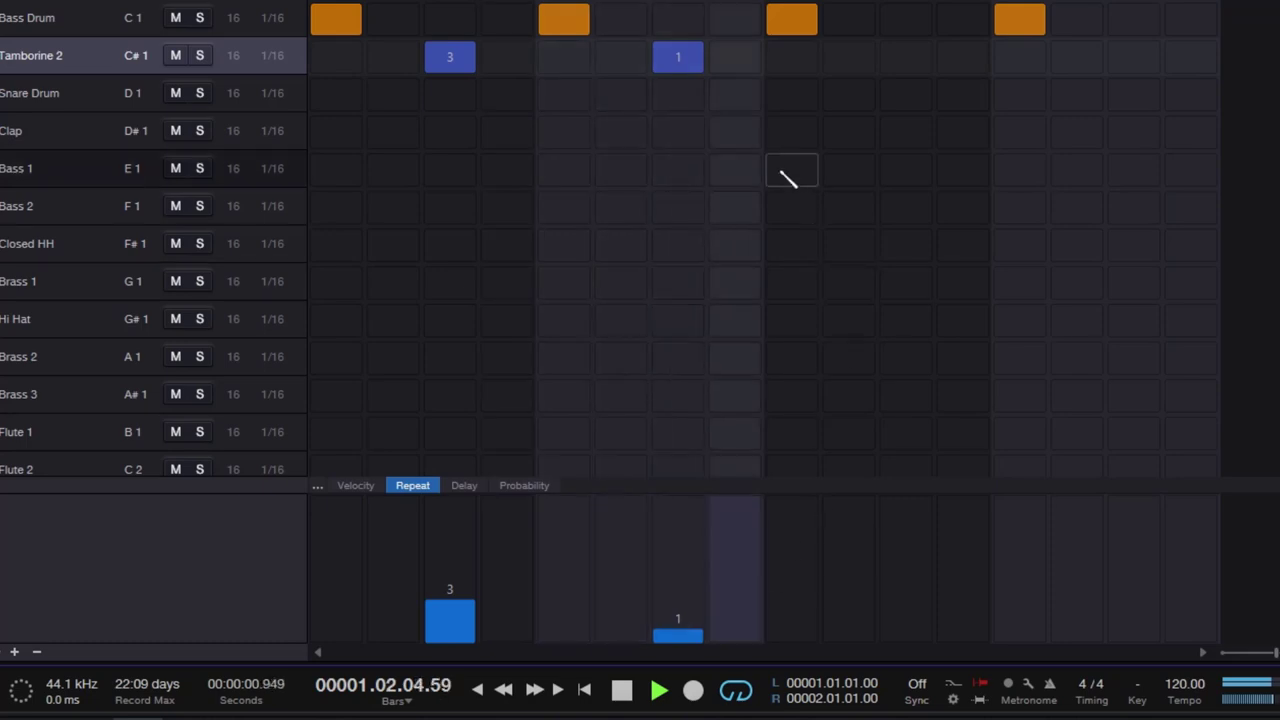
pyautogui.click(737, 60)
pyautogui.click(791, 64)
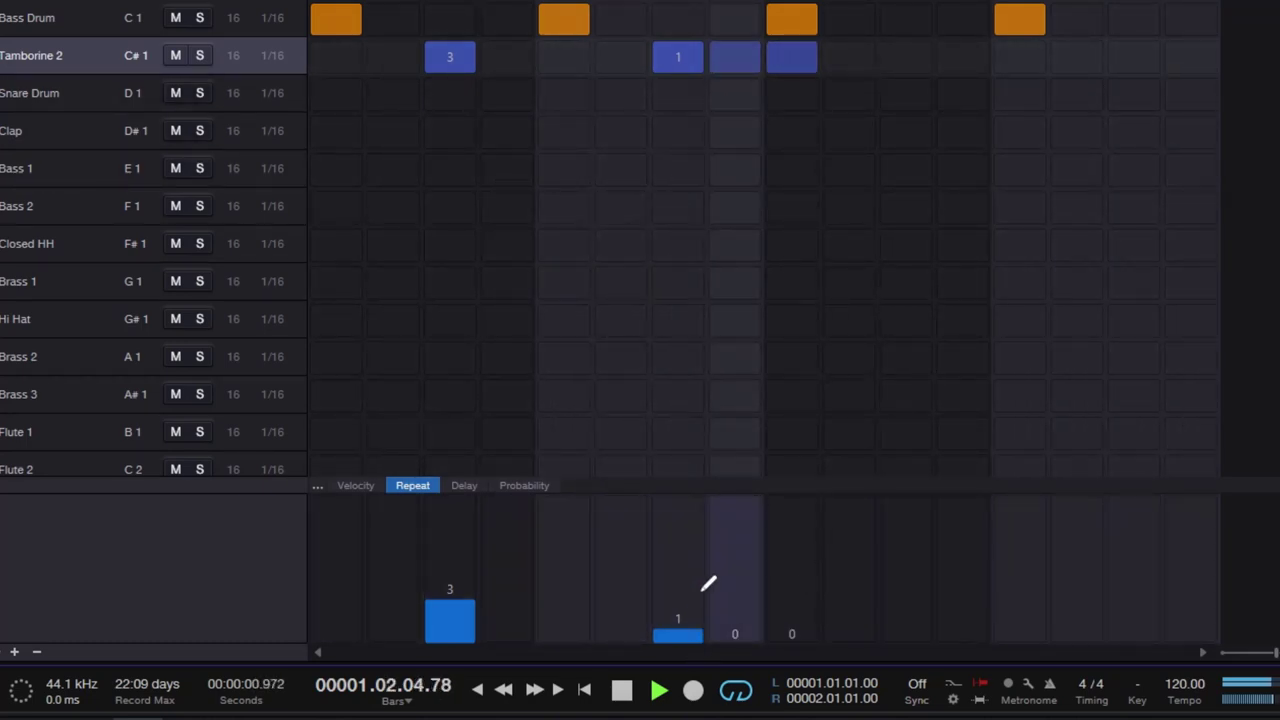
pyautogui.click(621, 56)
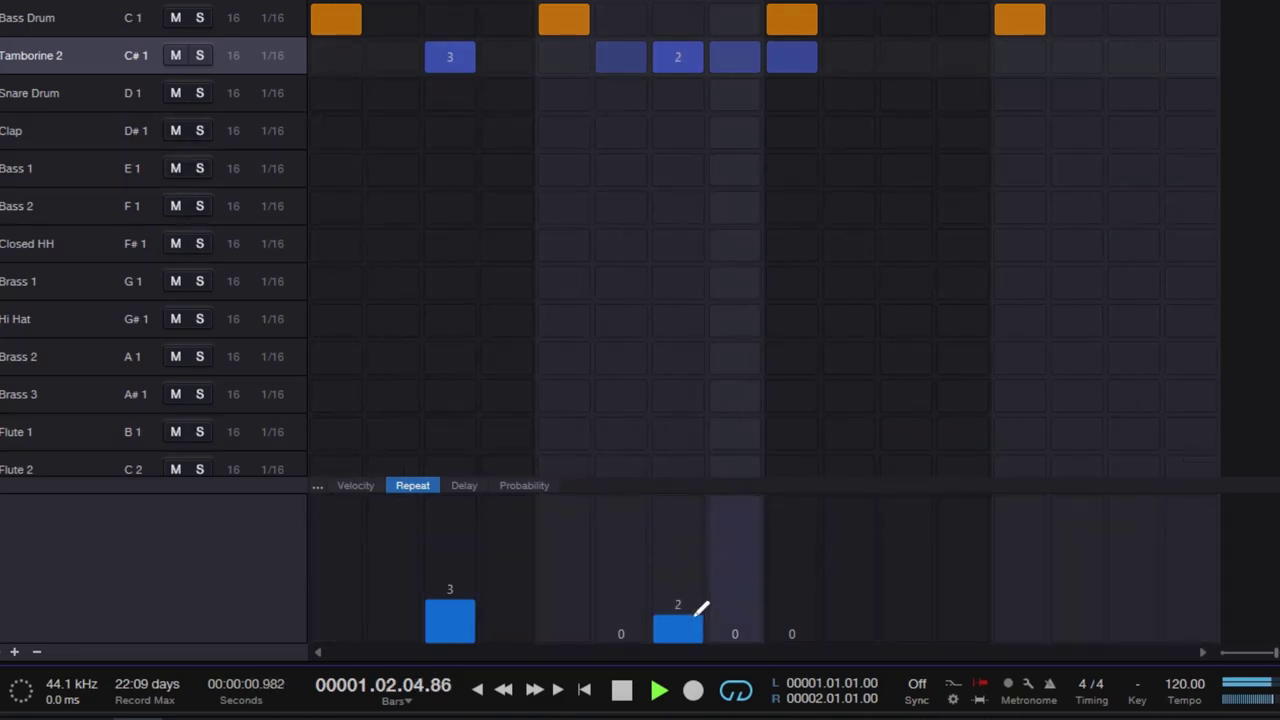
pyautogui.click(697, 606)
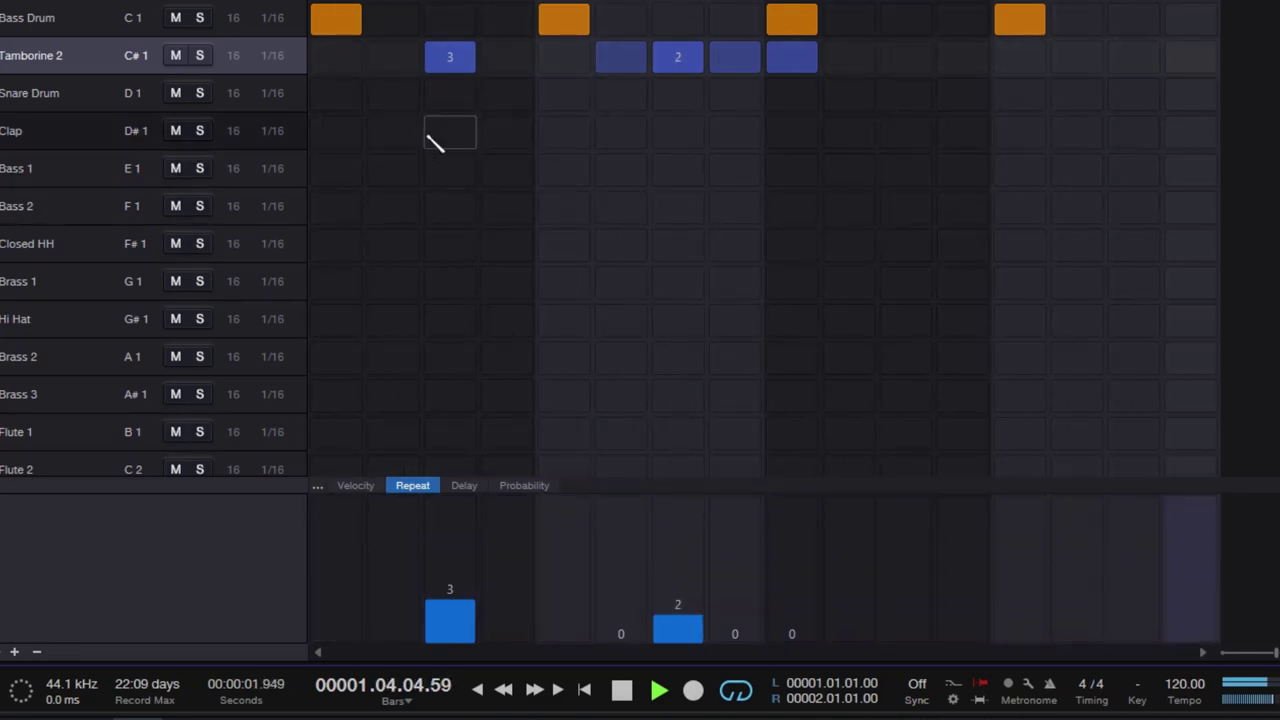
# Add Tamborine 2 hits on steps 13 and 14 and raise their repeat counts.
pyautogui.click(1030, 56)
pyautogui.click(1077, 56)
pyautogui.moveTo(1034, 584)
pyautogui.mouseDown()
pyautogui.moveTo(1032, 481)
pyautogui.moveTo(1089, 562)
pyautogui.mouseUp()
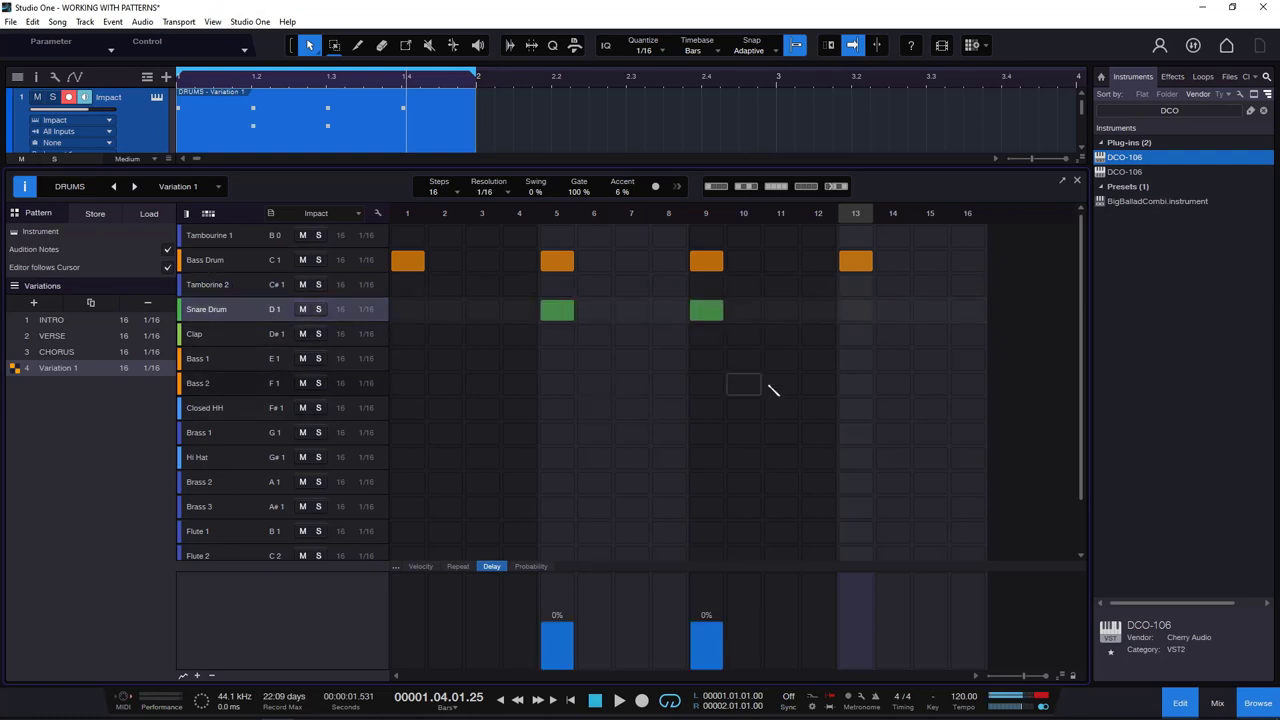
# Show the Delay values of the Snare Drum lane and play the pattern.
pyautogui.click(236, 289)
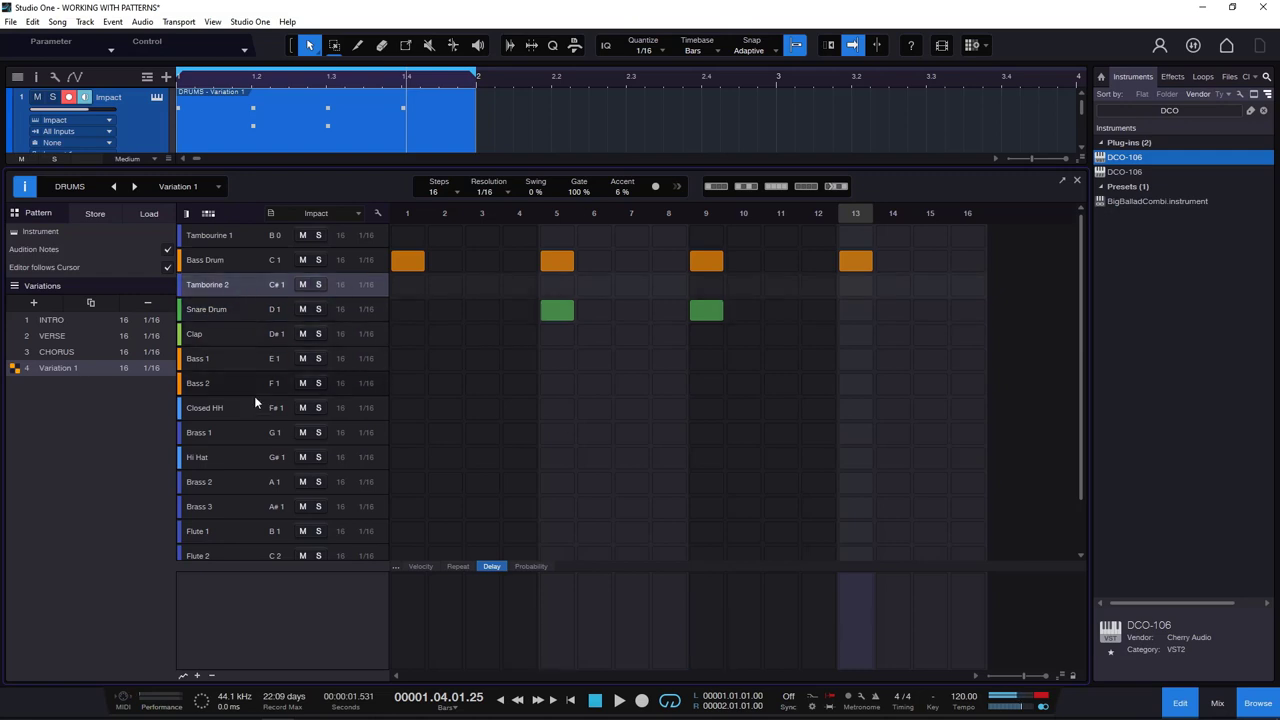
pyautogui.click(238, 308)
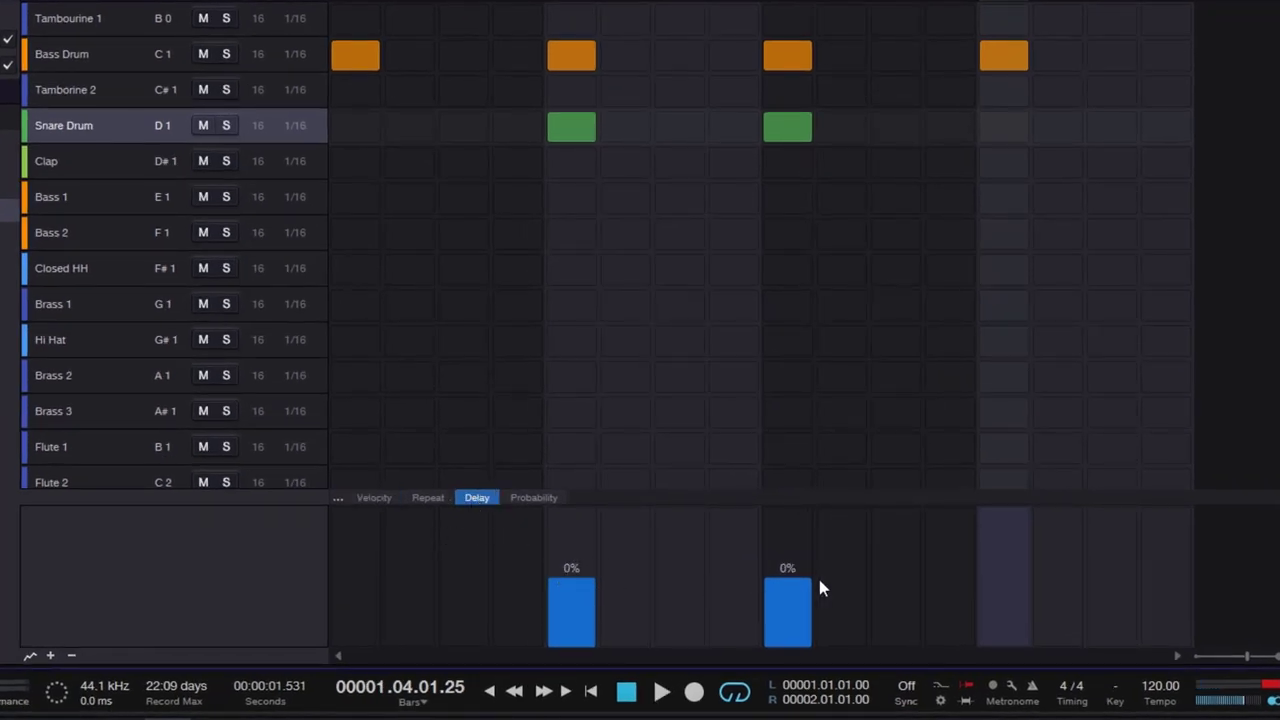
pyautogui.click(660, 692)
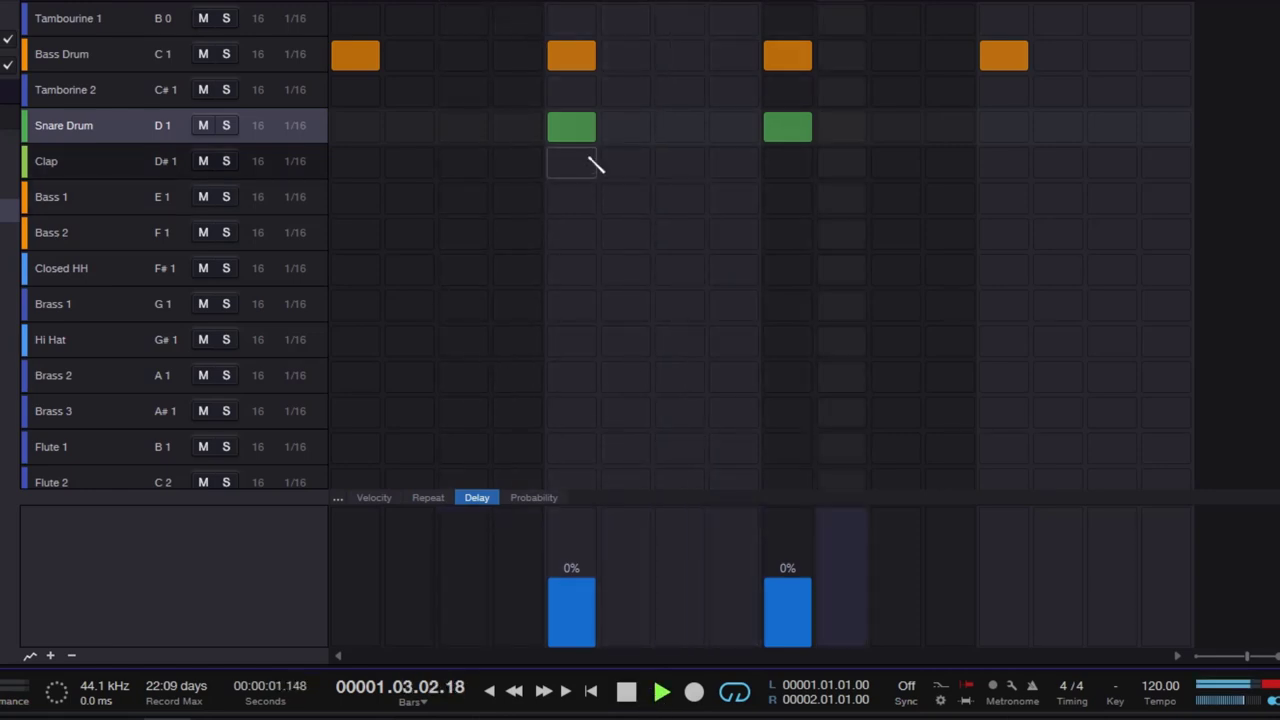
# Move the Snare Drum hit from step 9 to step 13 and set the step 5 hit's delay to 50%.
pyautogui.click(795, 125)
pyautogui.click(1018, 133)
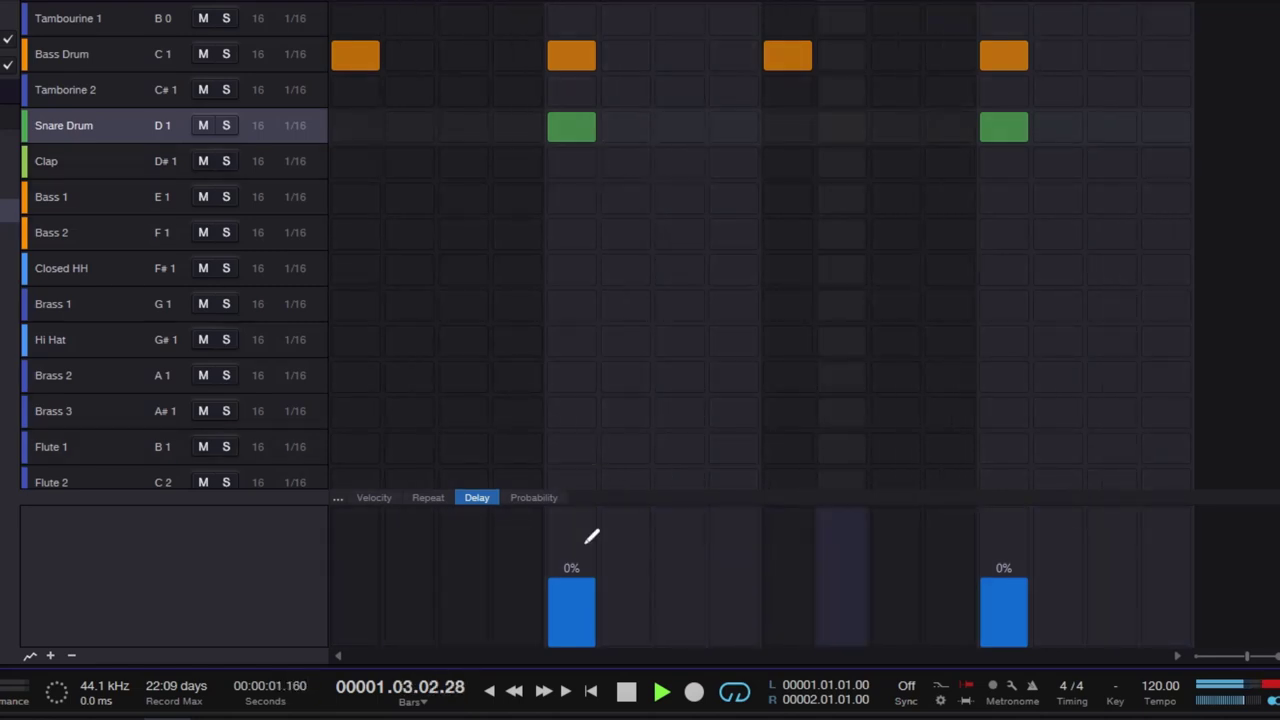
pyautogui.moveTo(588, 612); pyautogui.dragTo(600, 449)
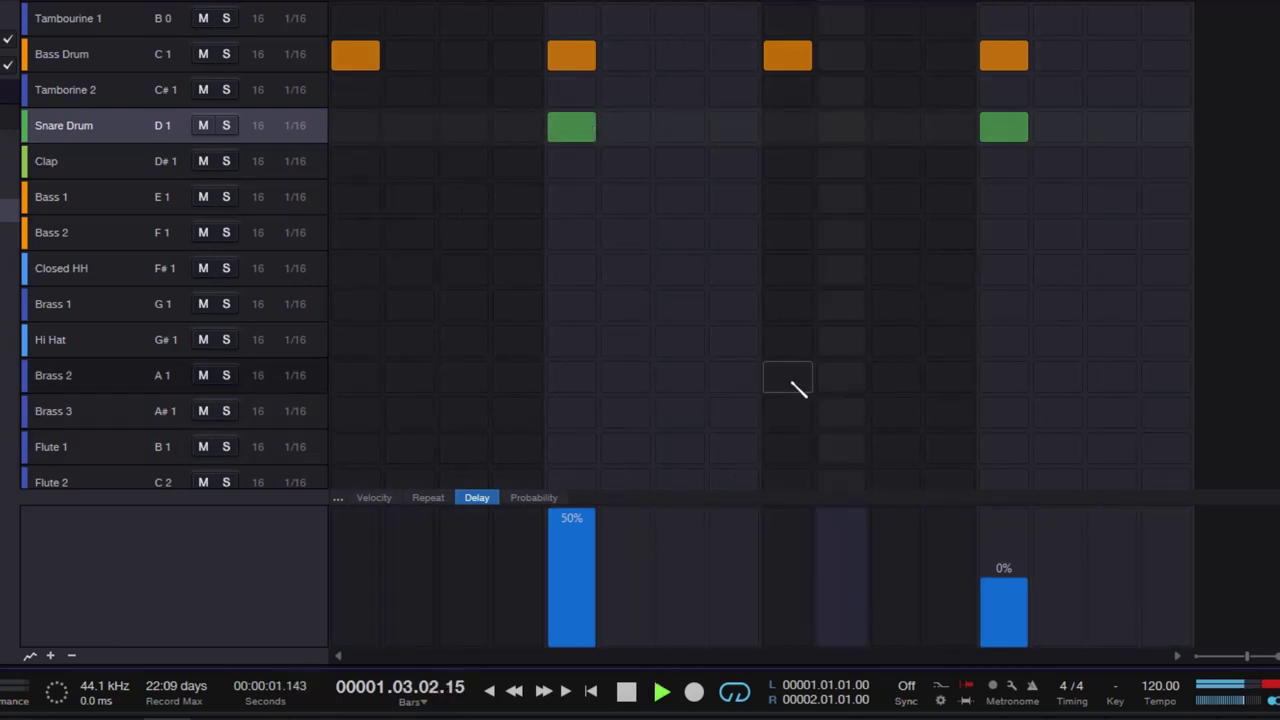
# Try several delay amounts on the Snare Drum's step 5 hit, ending at 8%, and set the step 13 hit's delay to -2%.
pyautogui.moveTo(585, 560); pyautogui.dragTo(598, 718)
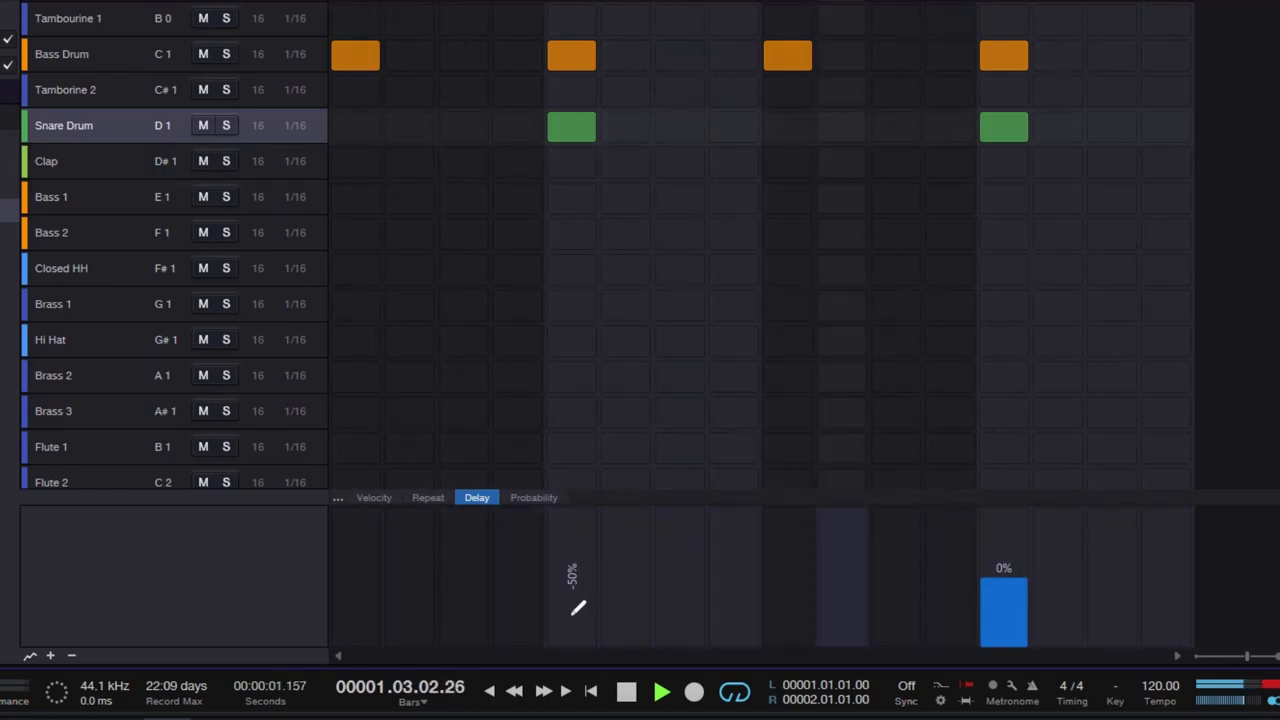
pyautogui.moveTo(574, 613); pyautogui.dragTo(590, 563)
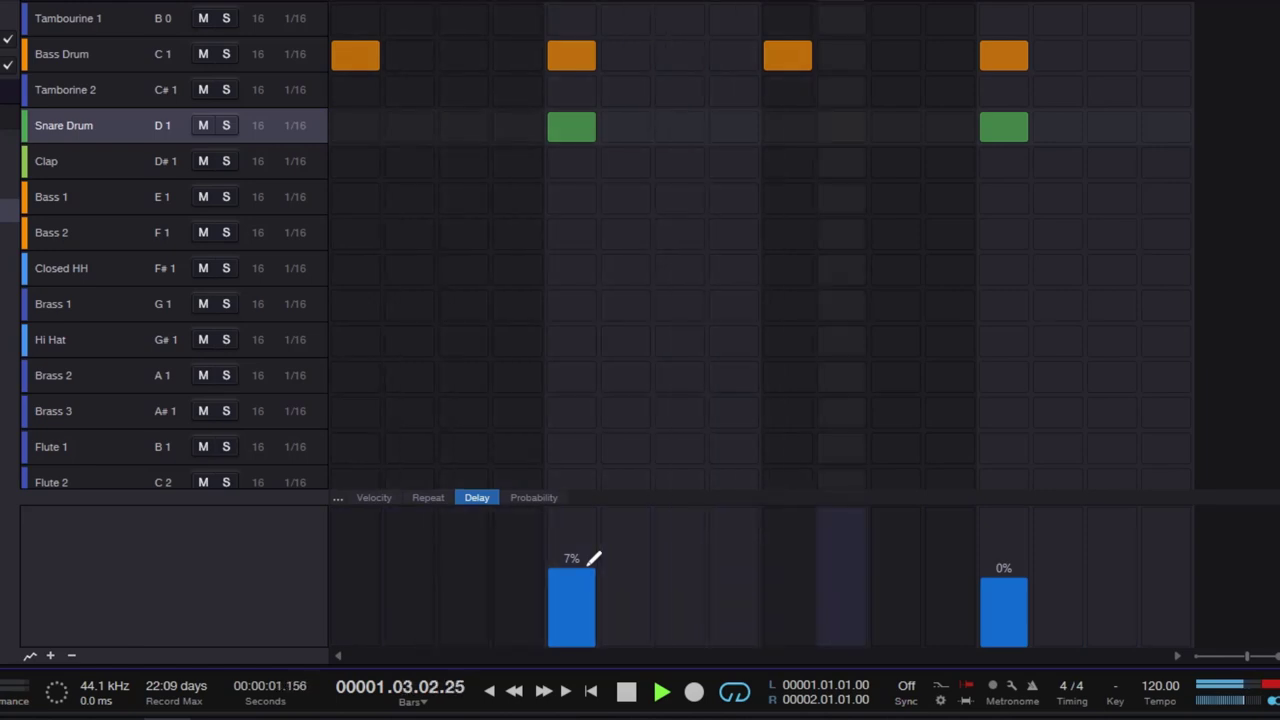
pyautogui.moveTo(991, 560); pyautogui.dragTo(1012, 570)
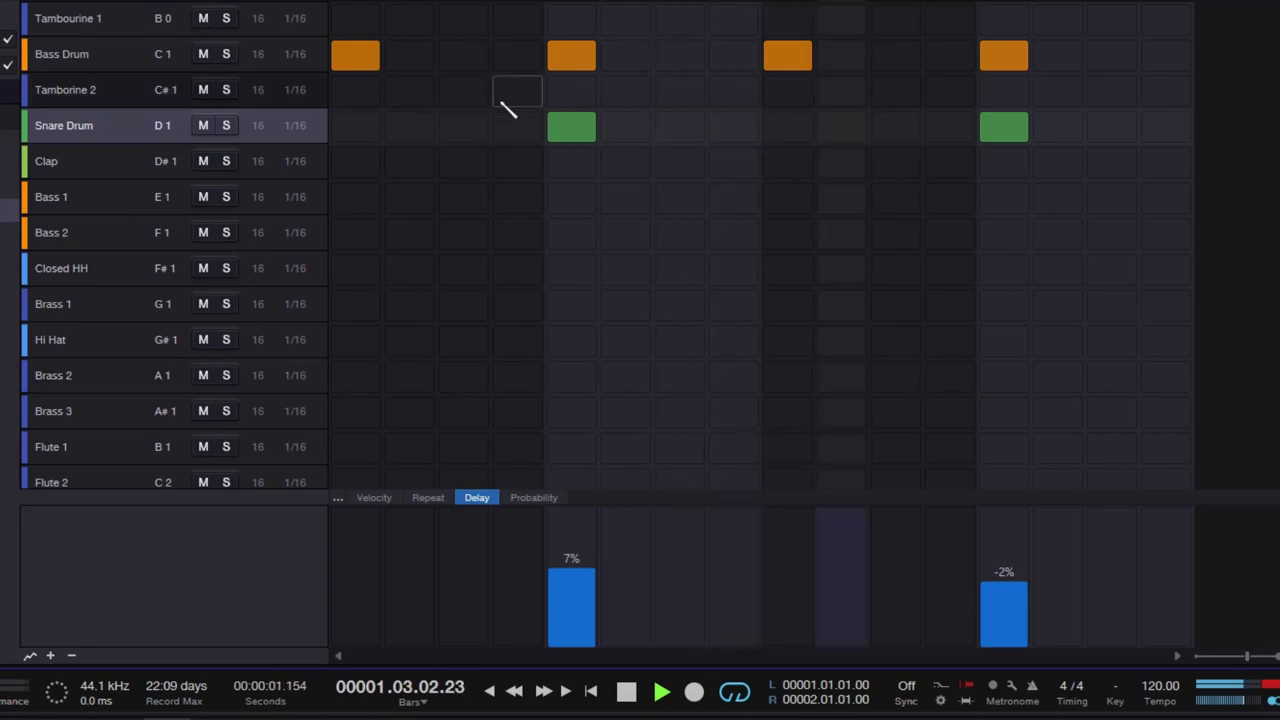
pyautogui.moveTo(598, 576); pyautogui.dragTo(595, 536)
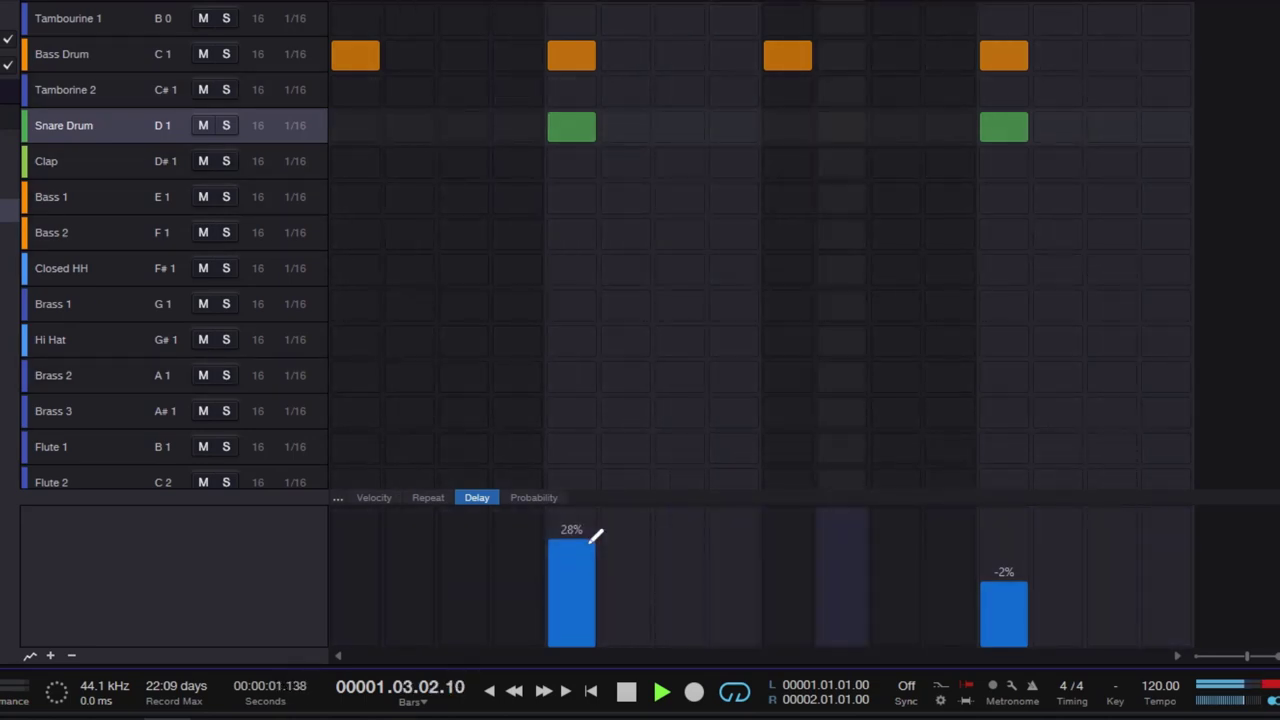
pyautogui.moveTo(595, 536); pyautogui.dragTo(595, 557)
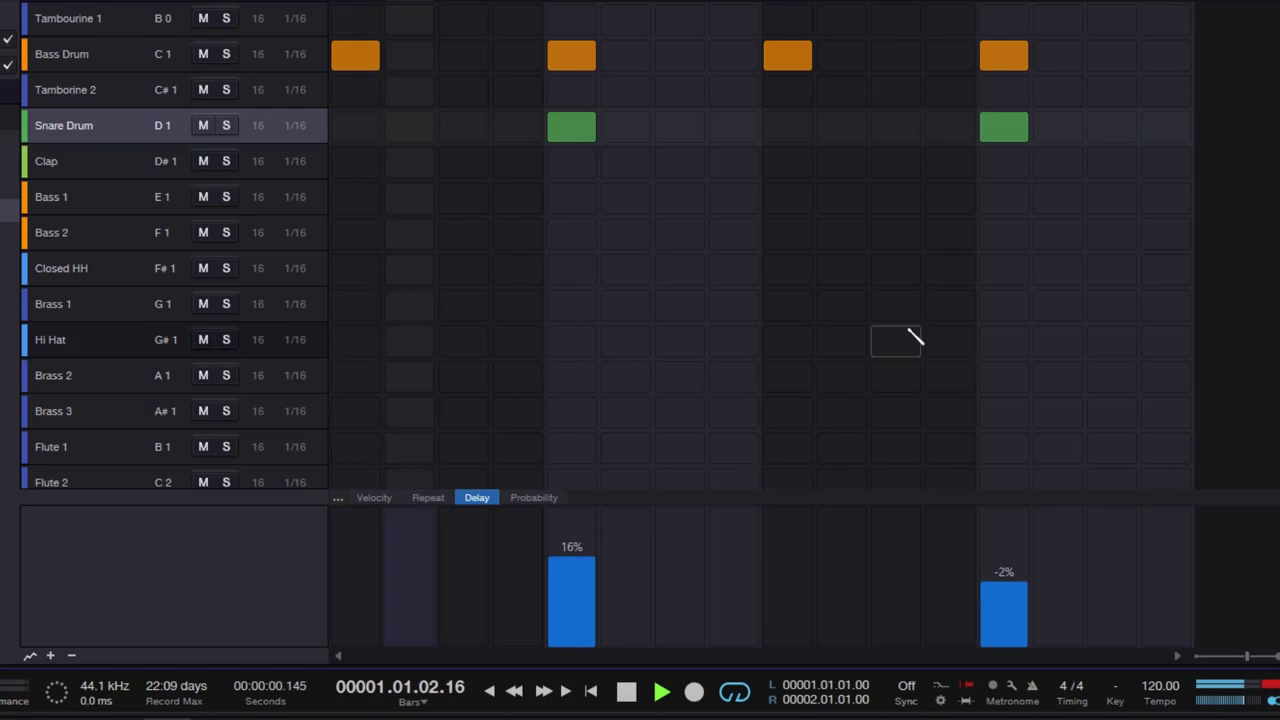
pyautogui.click(593, 568)
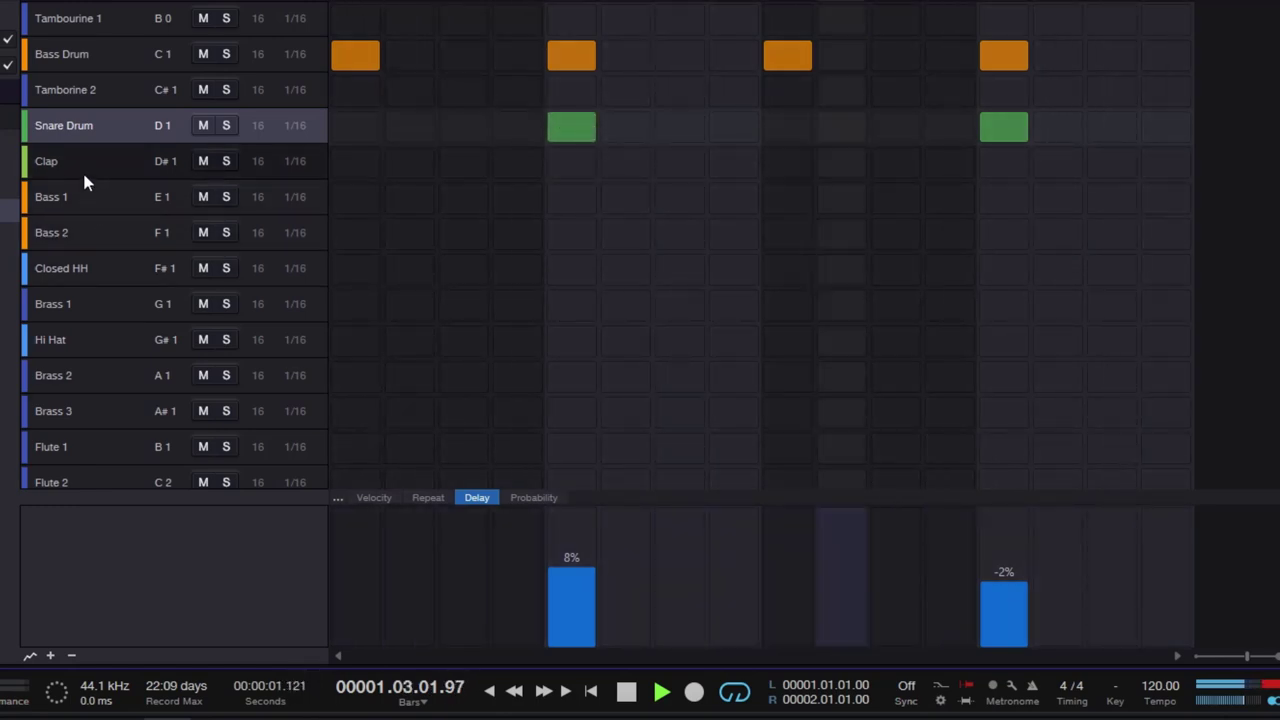
# Add Tamborine 2 hits on steps 1, 3, 5, 6, 7, 9, 11, 13, 14 and 16.
pyautogui.click(264, 276)
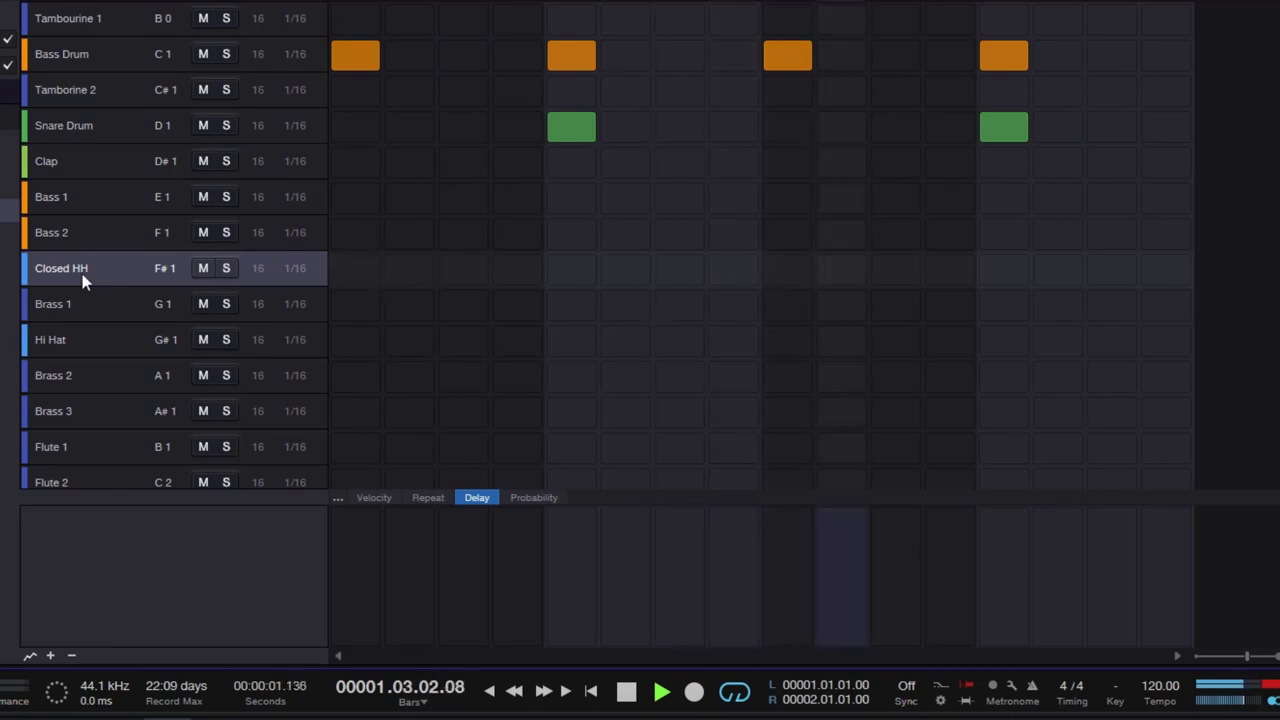
pyautogui.click(104, 91)
pyautogui.click(355, 92)
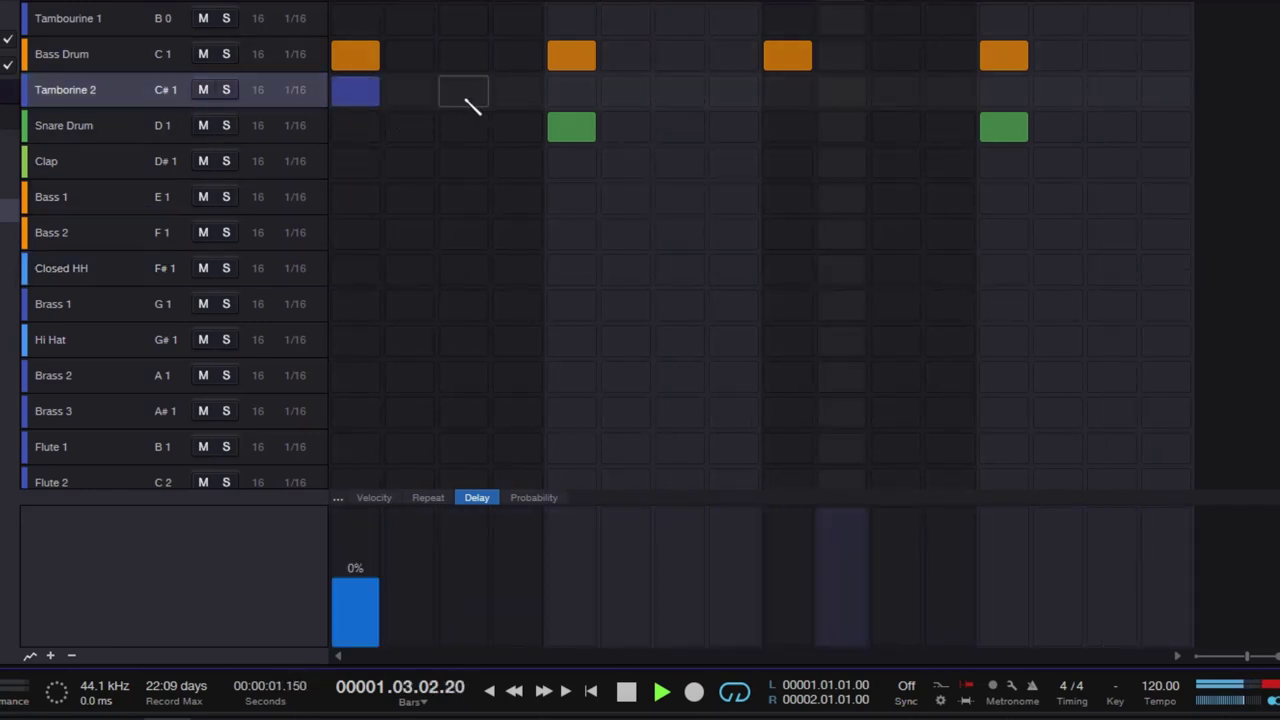
pyautogui.click(463, 93)
pyautogui.click(590, 96)
pyautogui.click(640, 96)
pyautogui.click(690, 96)
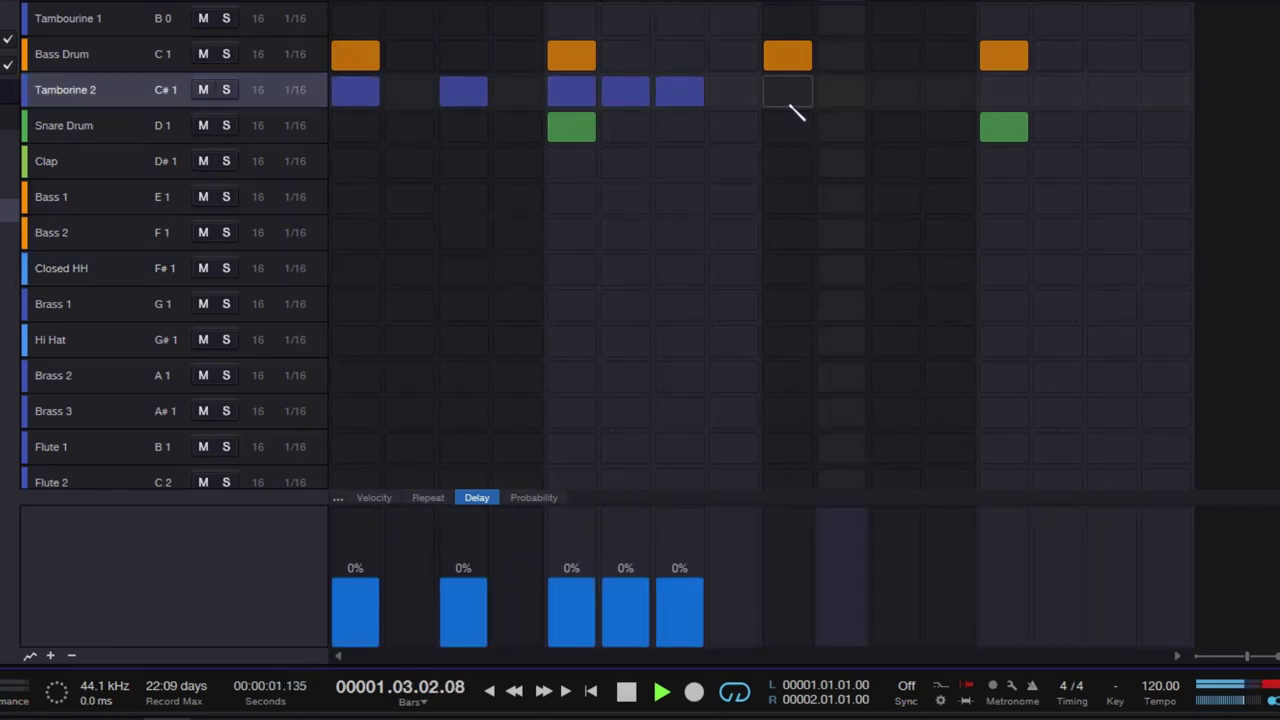
pyautogui.click(800, 98)
pyautogui.click(900, 96)
pyautogui.click(1005, 96)
pyautogui.click(1065, 92)
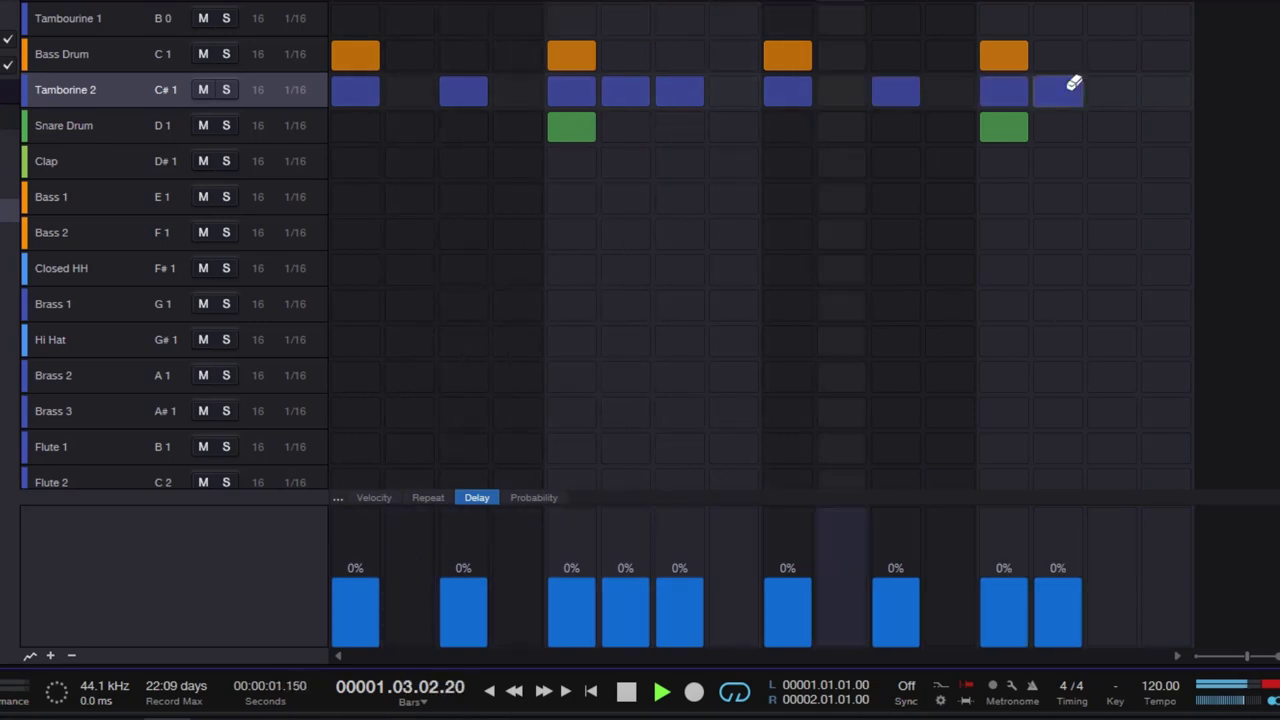
pyautogui.click(1166, 94)
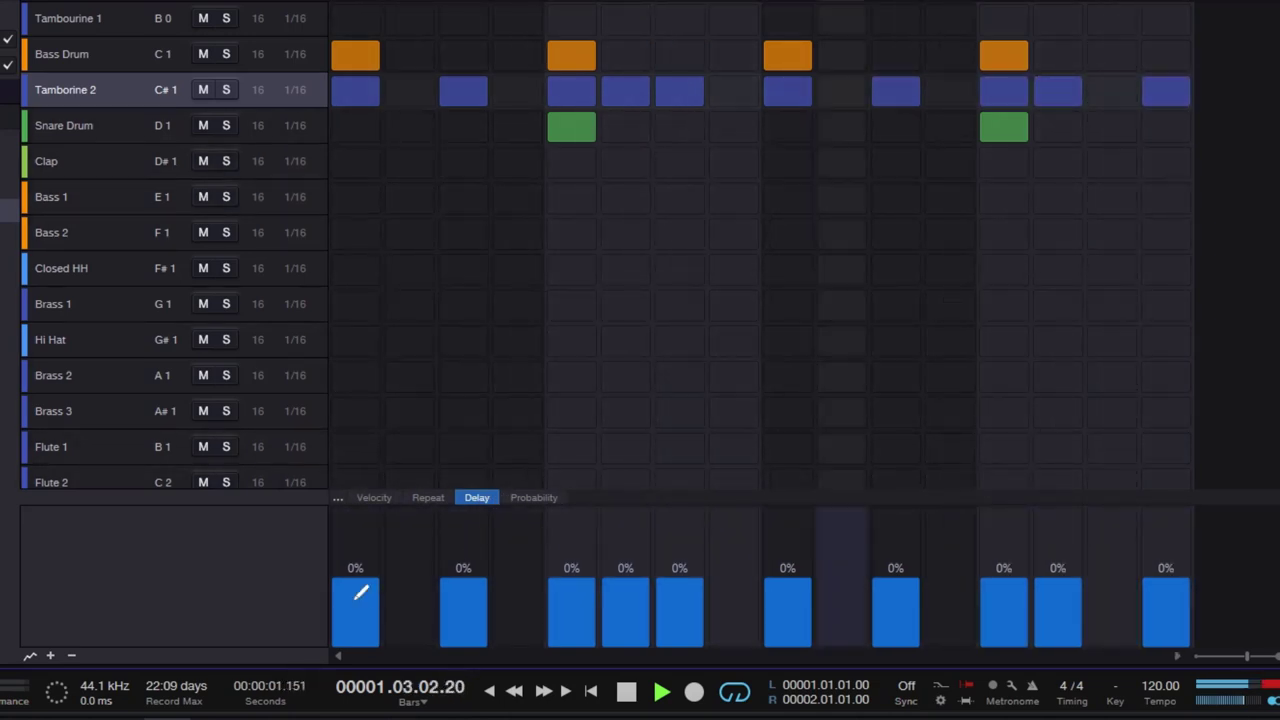
# Offset the Tamborine 2 hits with varied delay values between -12% and 11%.
pyautogui.moveTo(361, 593); pyautogui.dragTo(372, 570)
pyautogui.moveTo(463, 598); pyautogui.dragTo(480, 560)
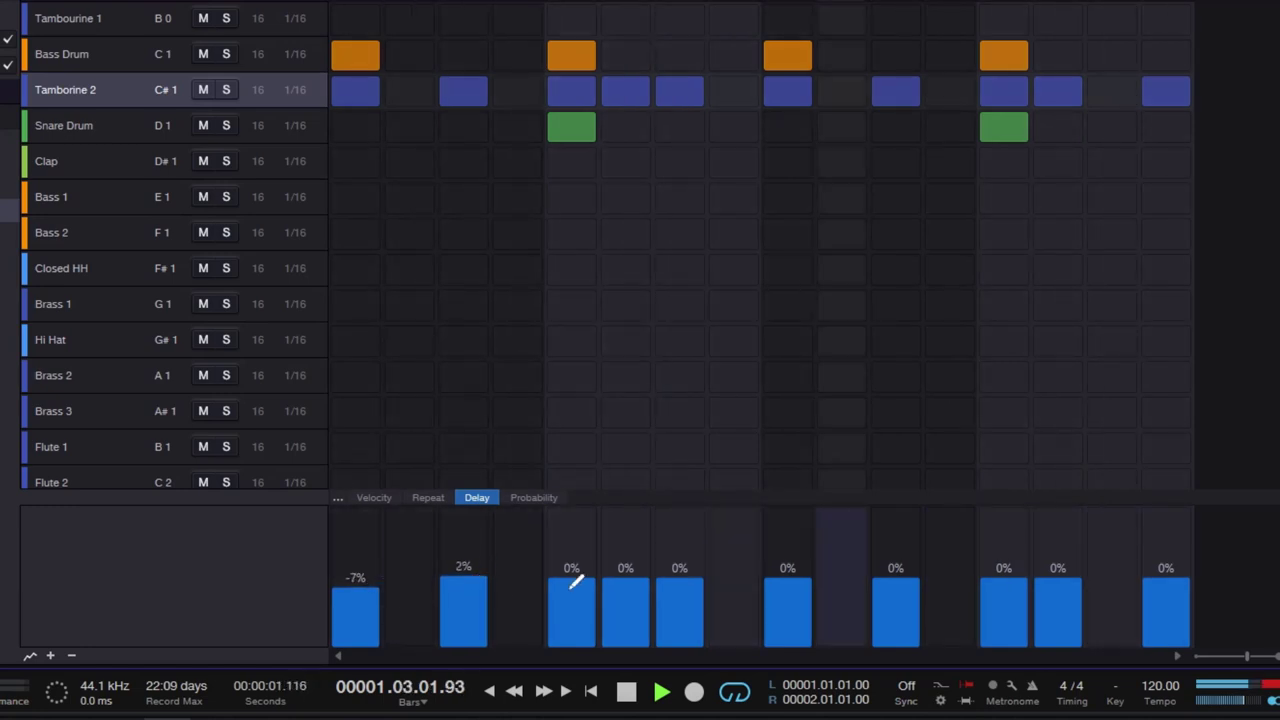
pyautogui.moveTo(640, 578); pyautogui.dragTo(646, 564)
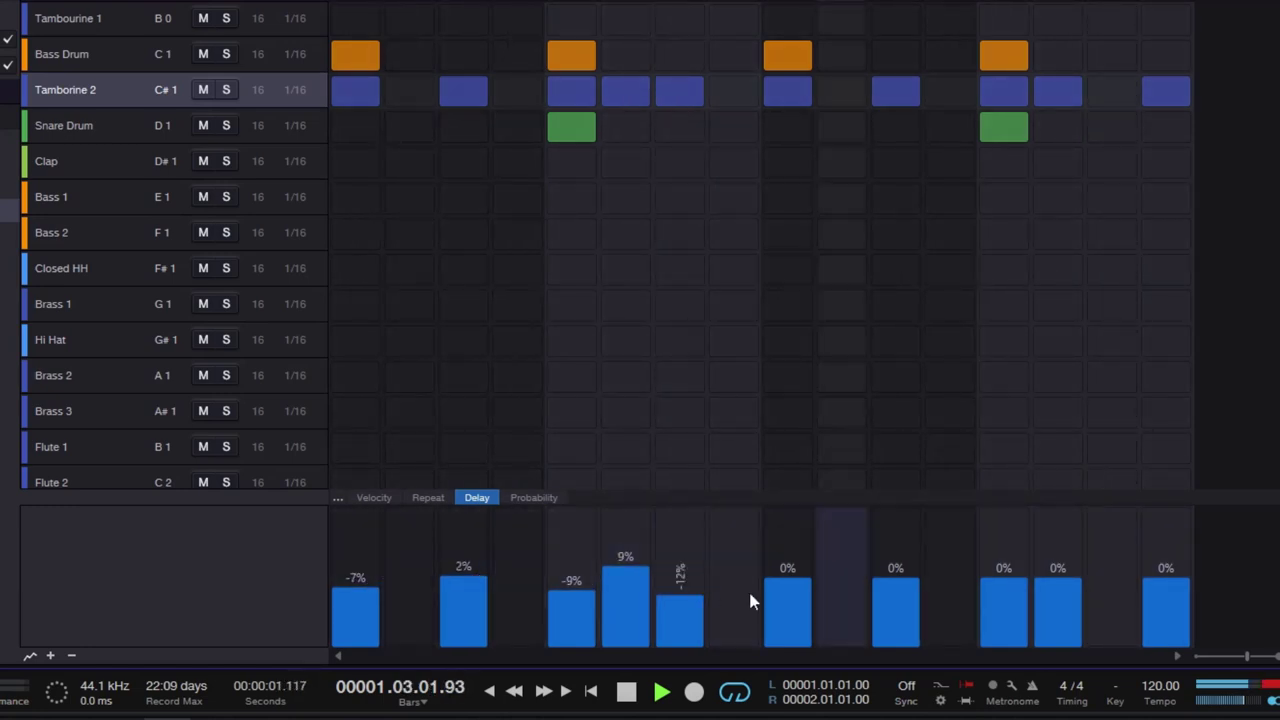
pyautogui.moveTo(1019, 576); pyautogui.dragTo(1063, 585)
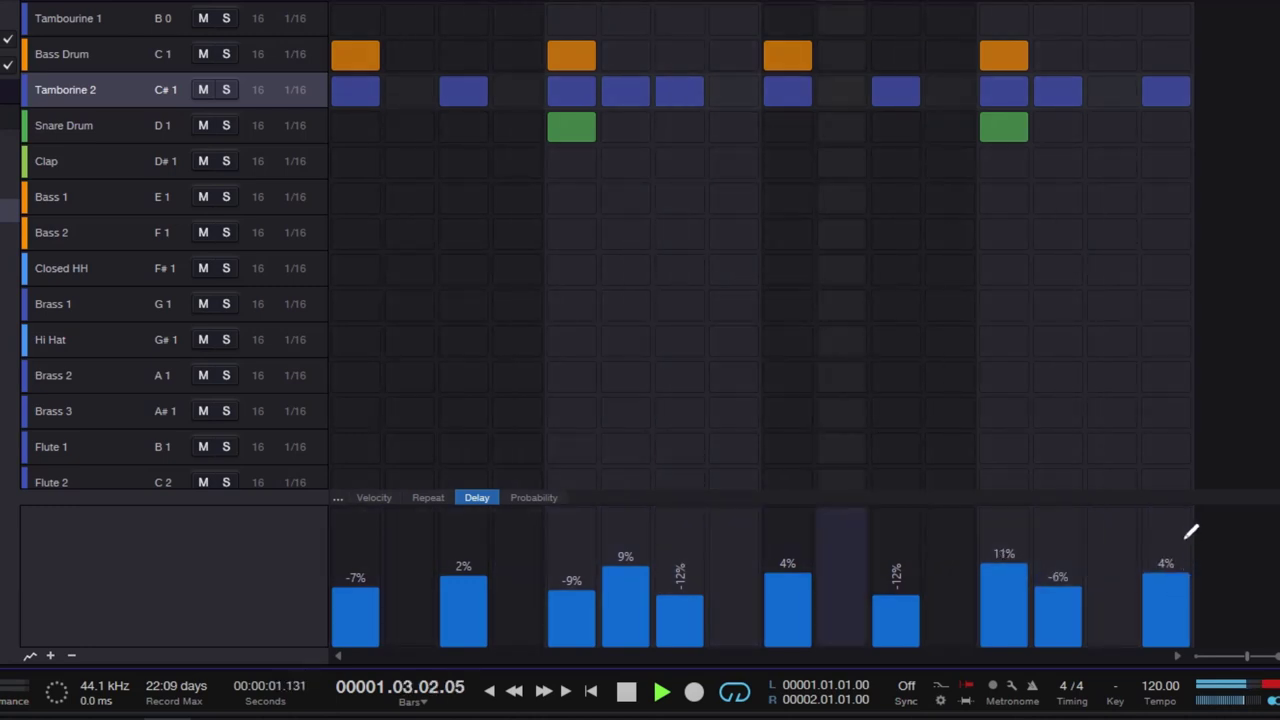
# Set the Tamborine 2 step 13 hit's repeat count to 1 and draw varied velocities between 23 and 90 across the lane.
pyautogui.click(429, 498)
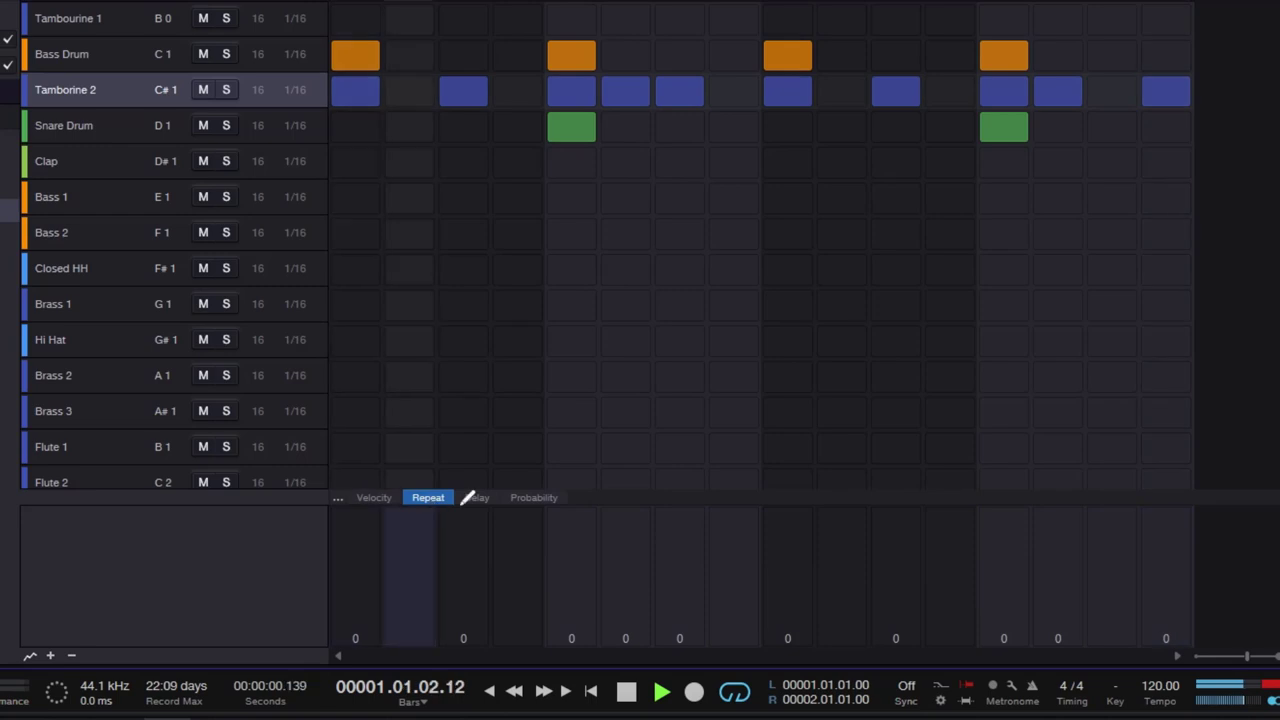
pyautogui.click(1022, 609)
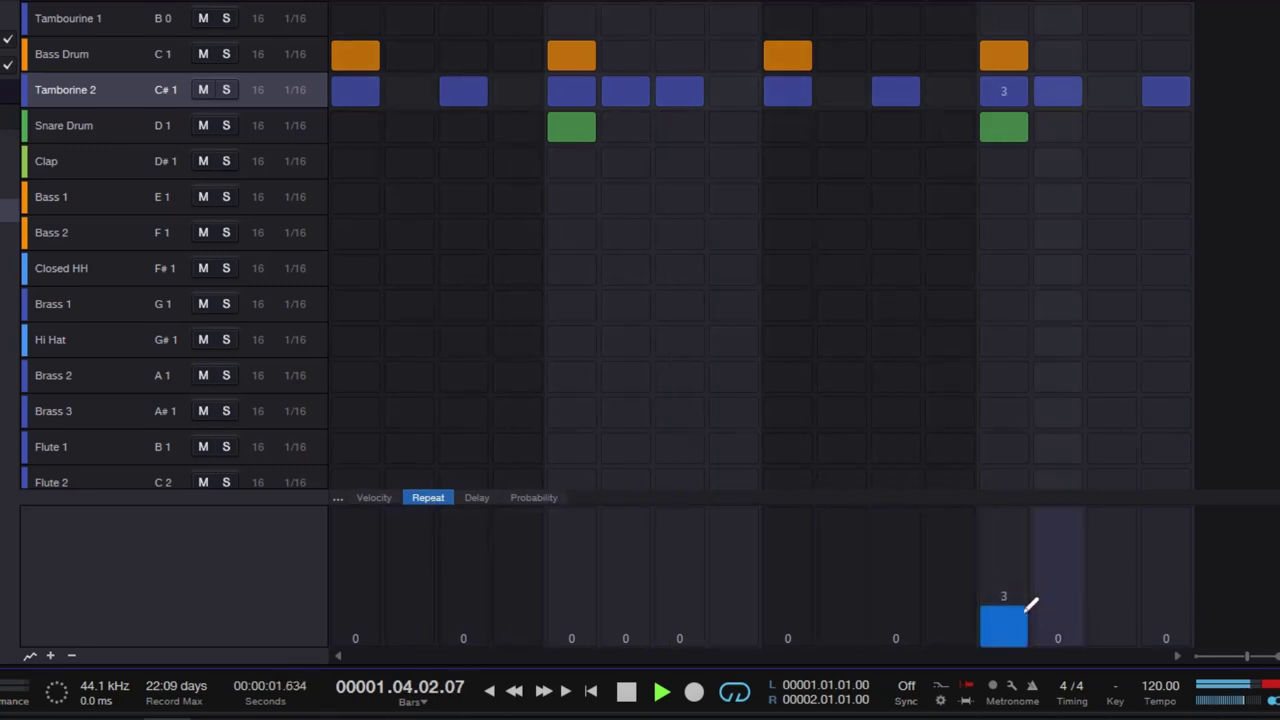
pyautogui.click(375, 498)
pyautogui.moveTo(357, 616)
pyautogui.mouseDown()
pyautogui.moveTo(525, 553)
pyautogui.moveTo(629, 545)
pyautogui.moveTo(700, 612)
pyautogui.moveTo(878, 541)
pyautogui.mouseUp()
pyautogui.moveTo(1007, 594); pyautogui.dragTo(1170, 535)
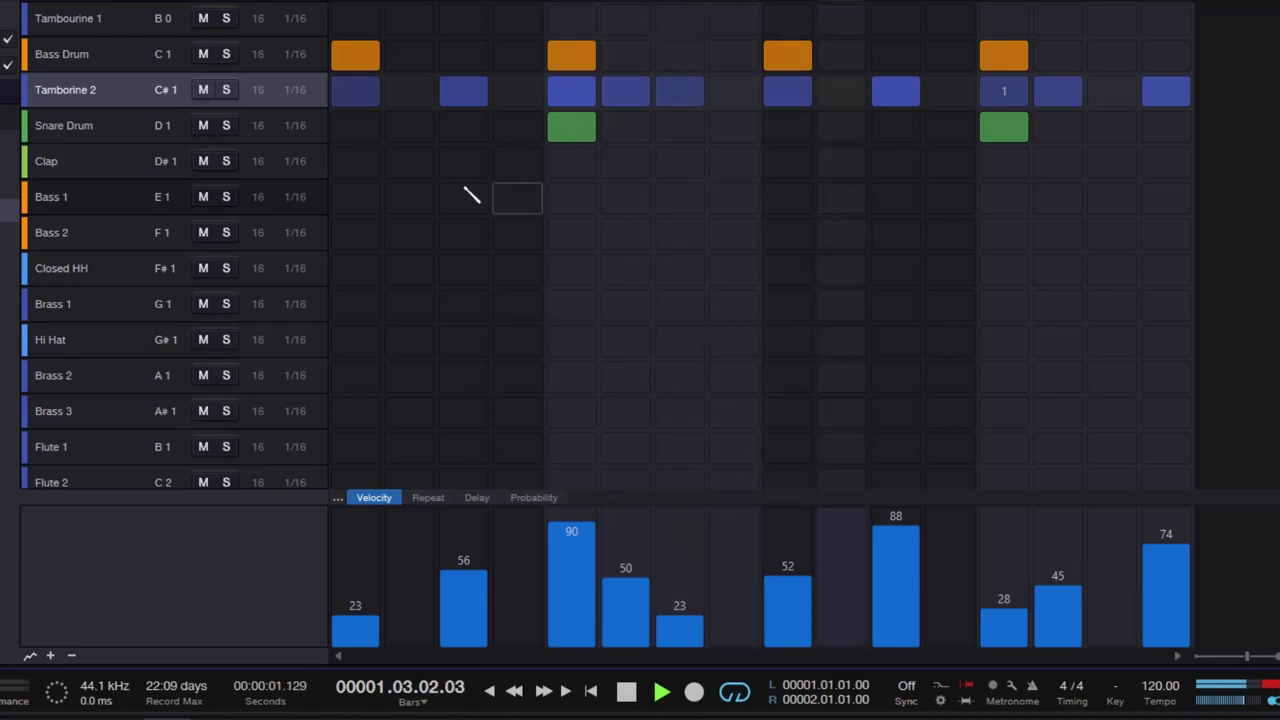
# Stop playback and clear all hits from the Tamborine 2 lane.
pyautogui.click(626, 690)
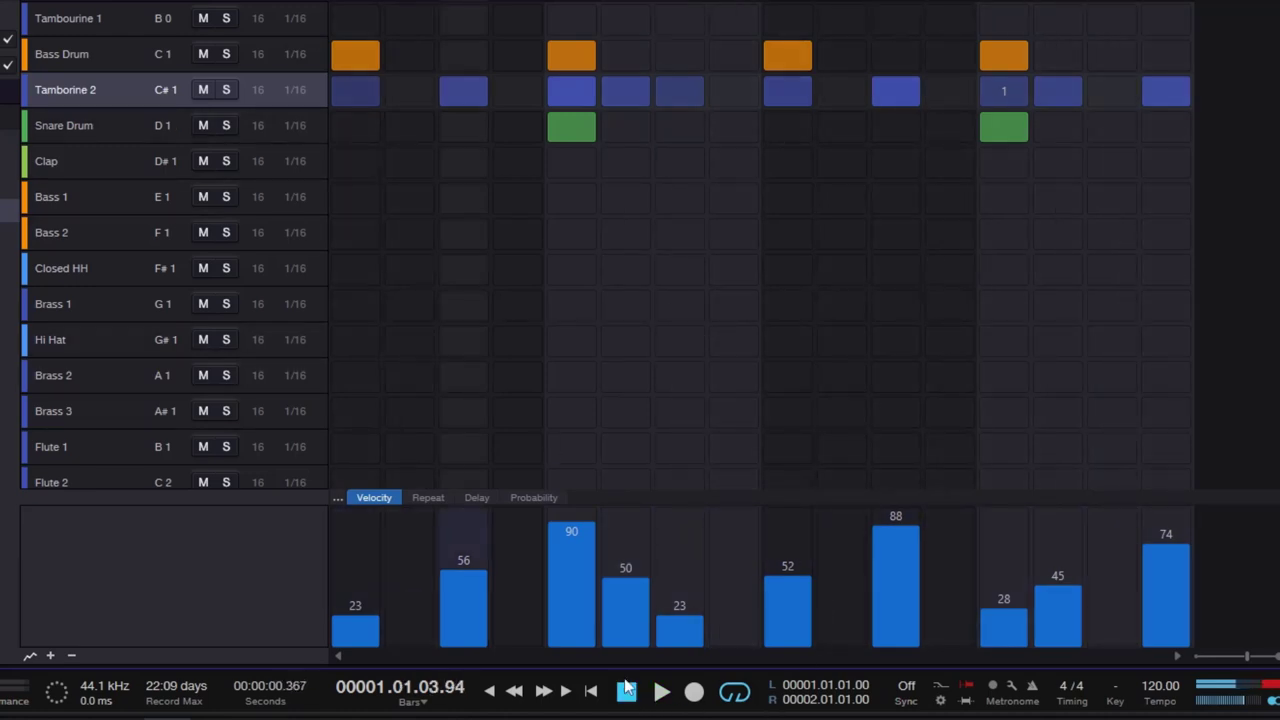
pyautogui.click(478, 497)
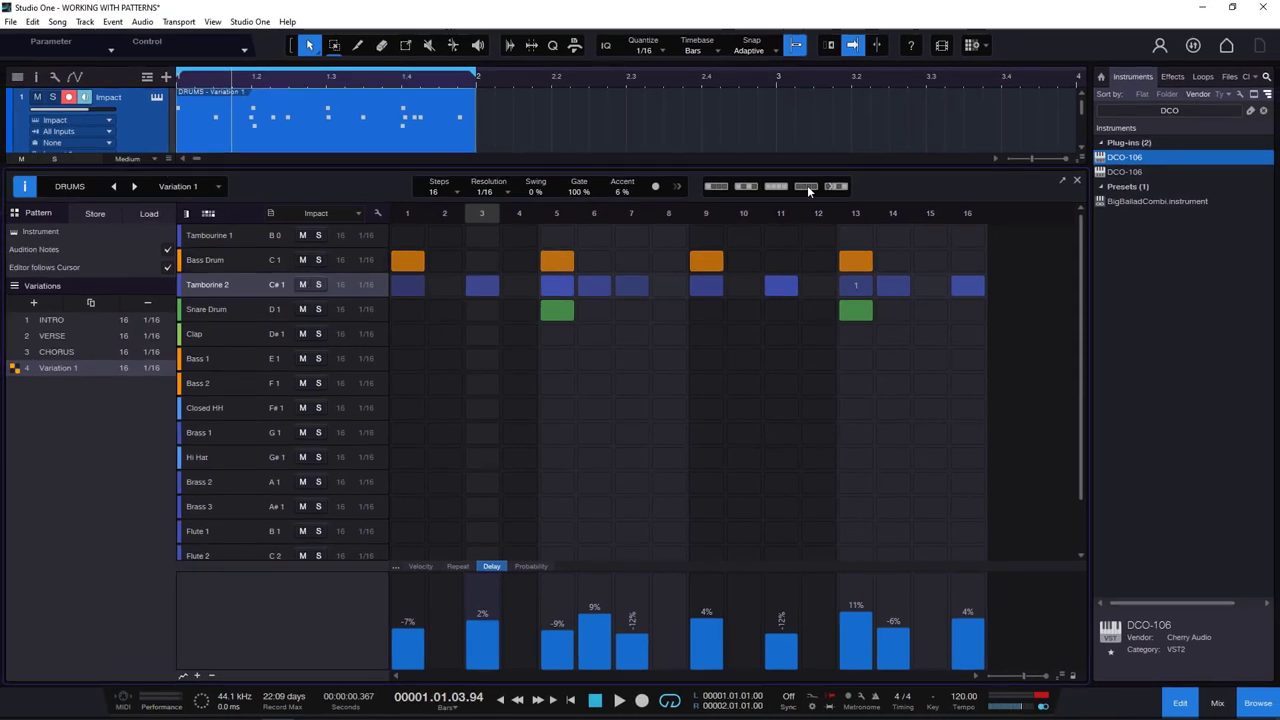
pyautogui.click(807, 185)
# Fill all 16 steps of the Tamborine 2 lane with hits and show their velocities.
pyautogui.click(234, 313)
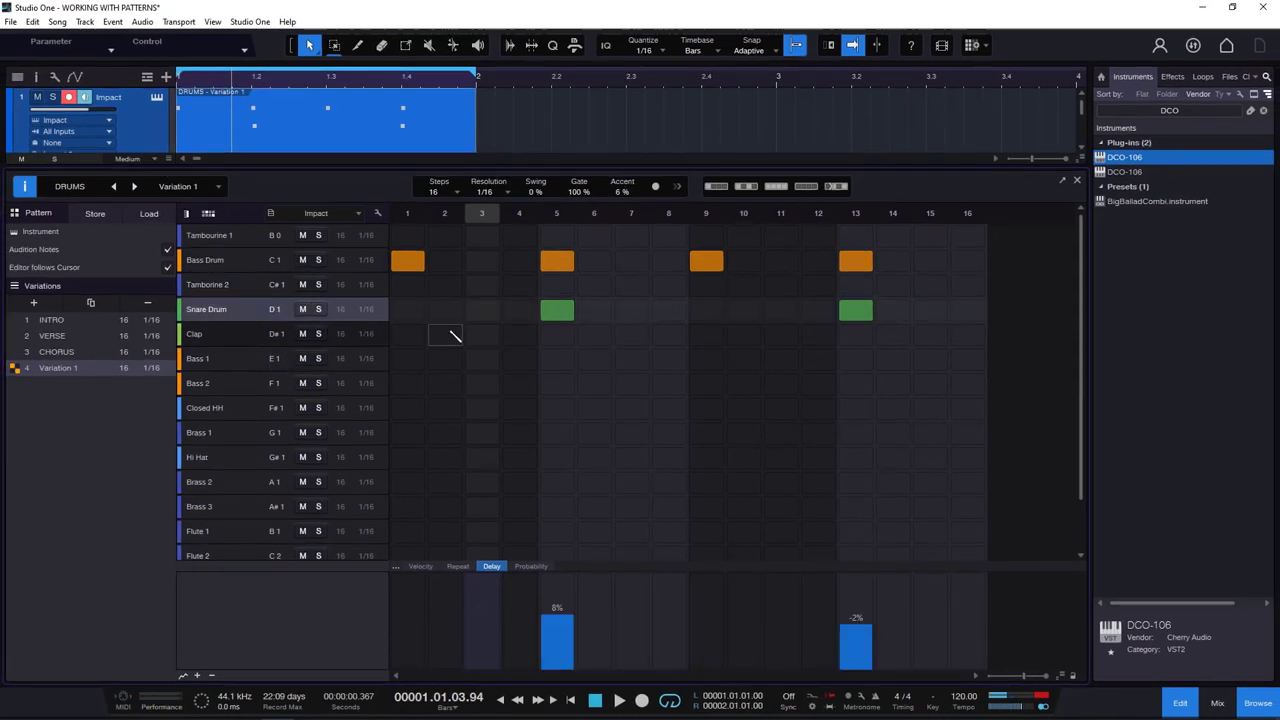
pyautogui.click(242, 282)
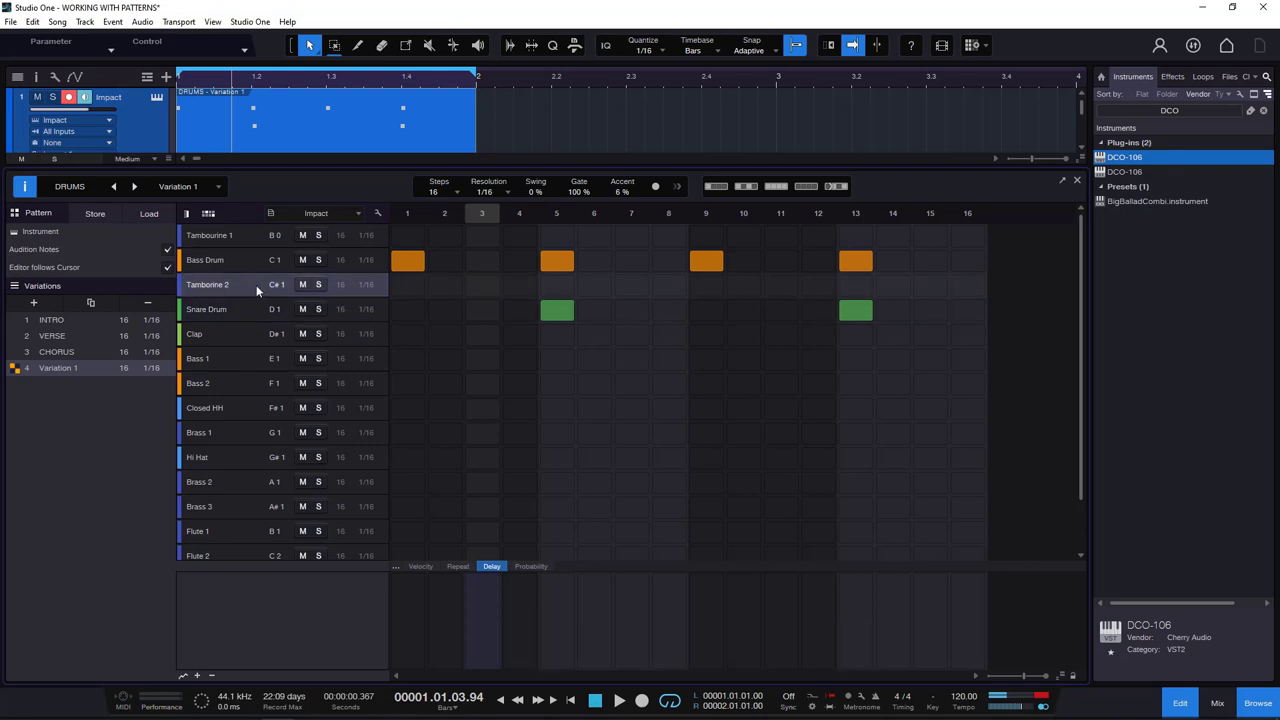
pyautogui.moveTo(408, 286); pyautogui.dragTo(968, 290)
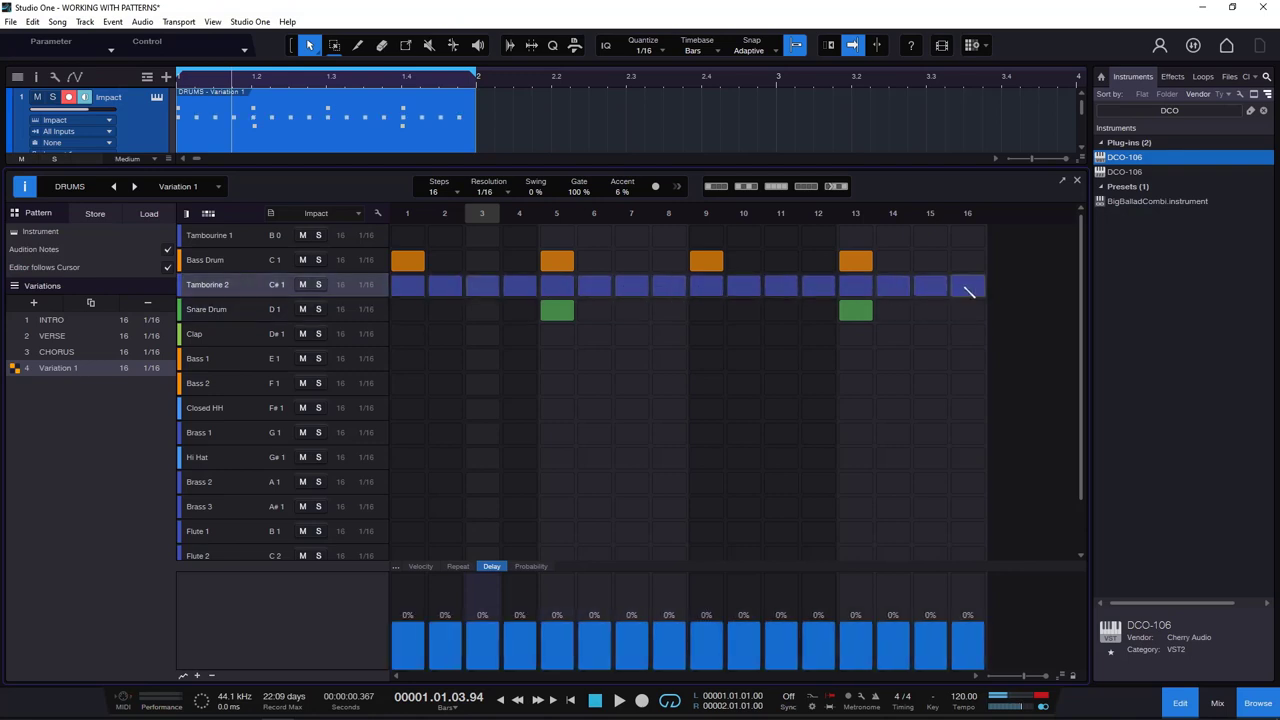
pyautogui.click(422, 567)
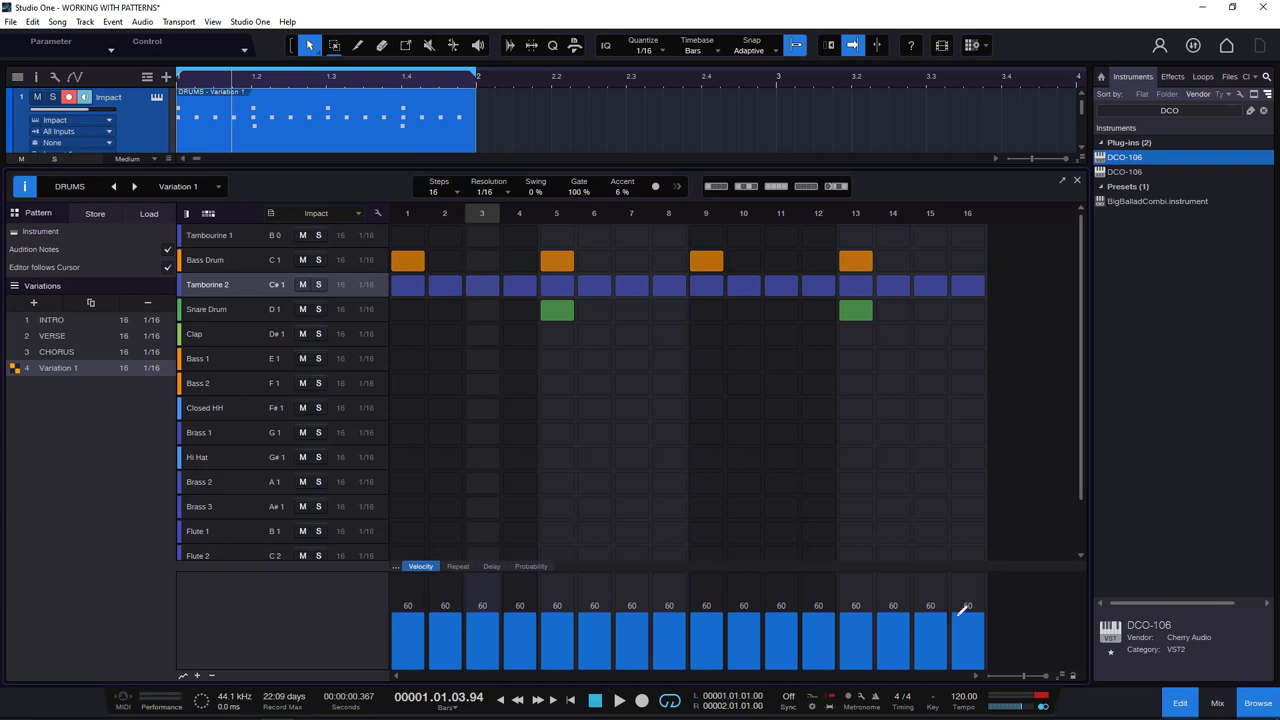
# Show the Tamborine 2 Probability values in an enlarged lane and lower all 16 steps to about 50%, with step 1 at 52%.
pyautogui.click(531, 567)
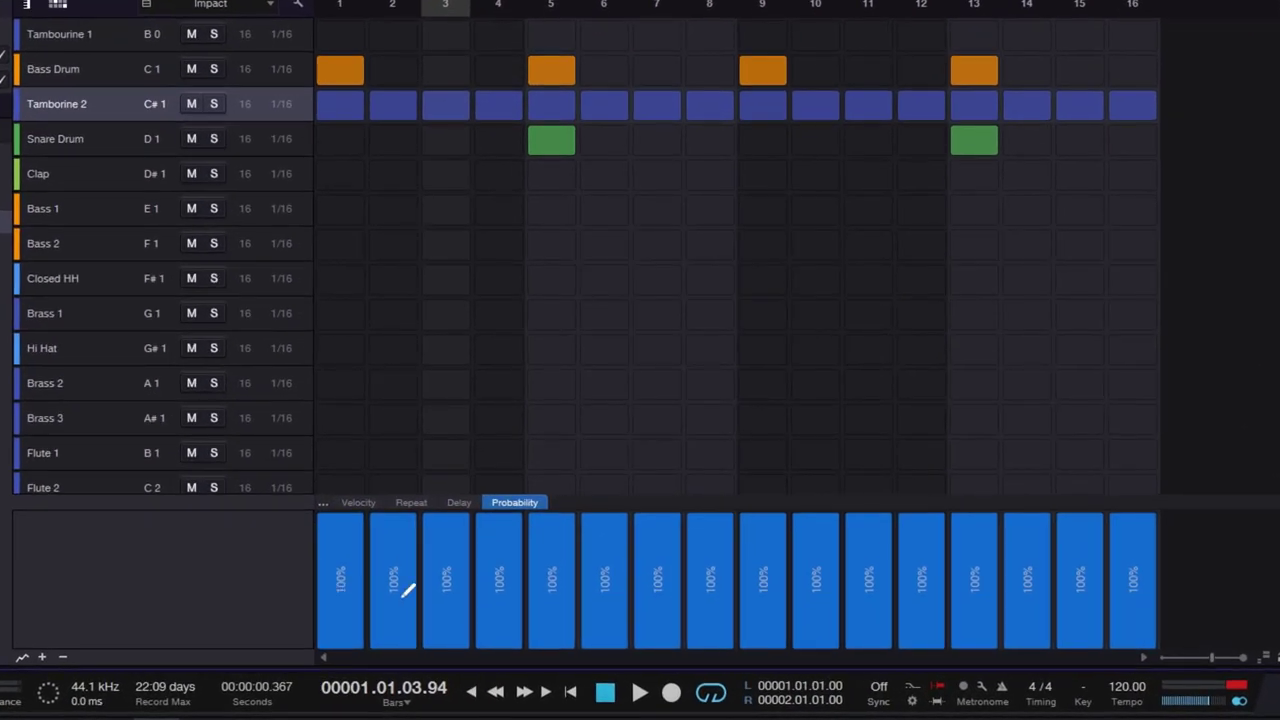
pyautogui.moveTo(278, 511); pyautogui.dragTo(304, 410)
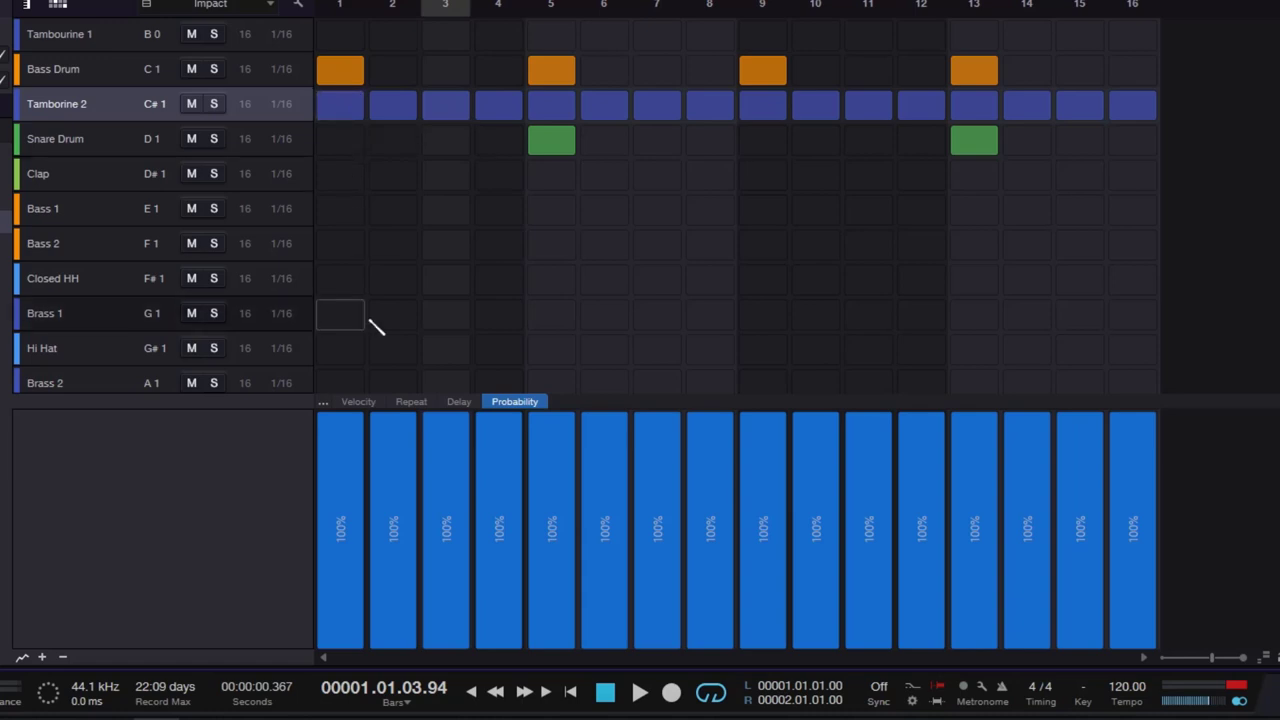
pyautogui.moveTo(343, 453); pyautogui.dragTo(355, 660)
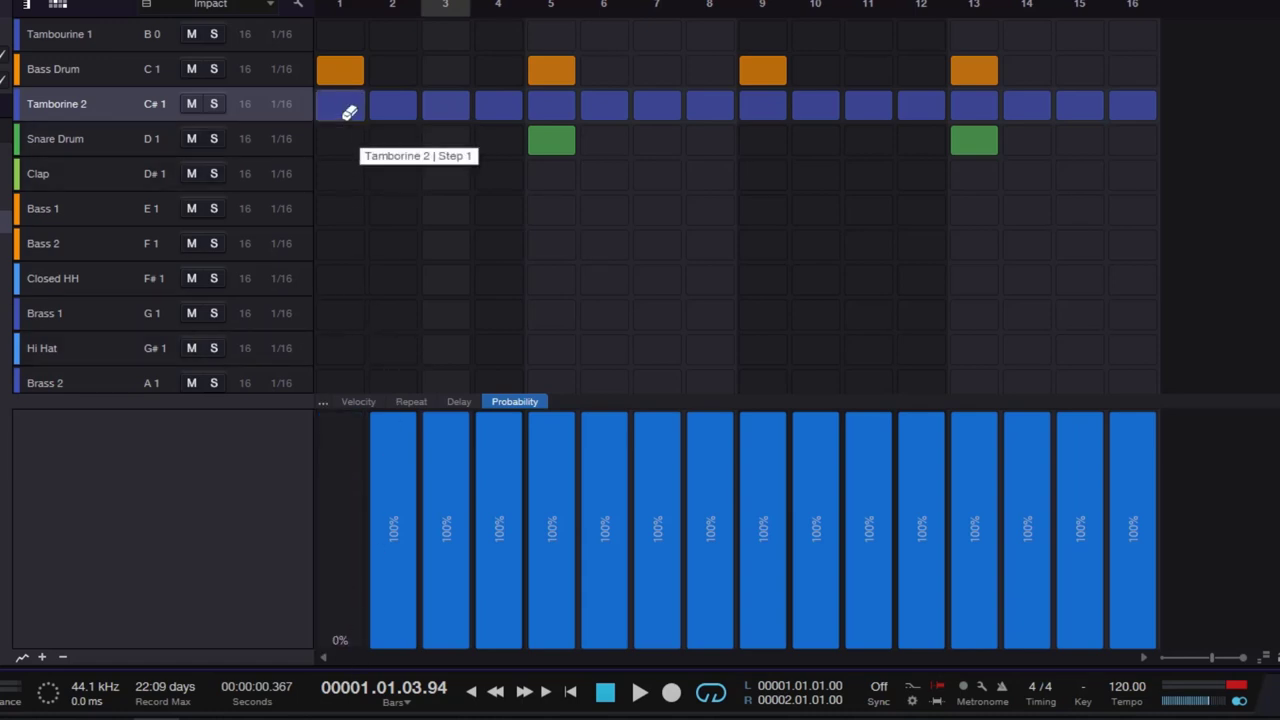
pyautogui.moveTo(348, 612); pyautogui.dragTo(346, 520)
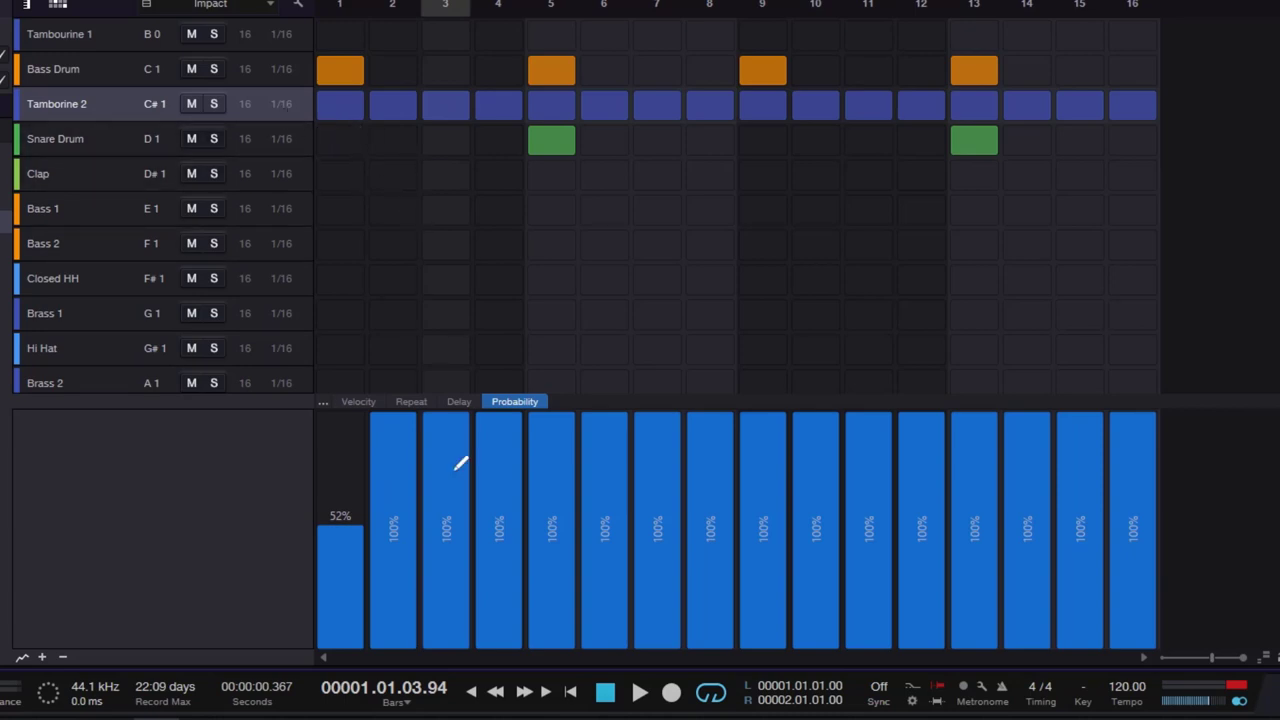
pyautogui.moveTo(414, 536)
pyautogui.mouseDown()
pyautogui.moveTo(388, 532)
pyautogui.moveTo(1127, 522)
pyautogui.mouseUp()
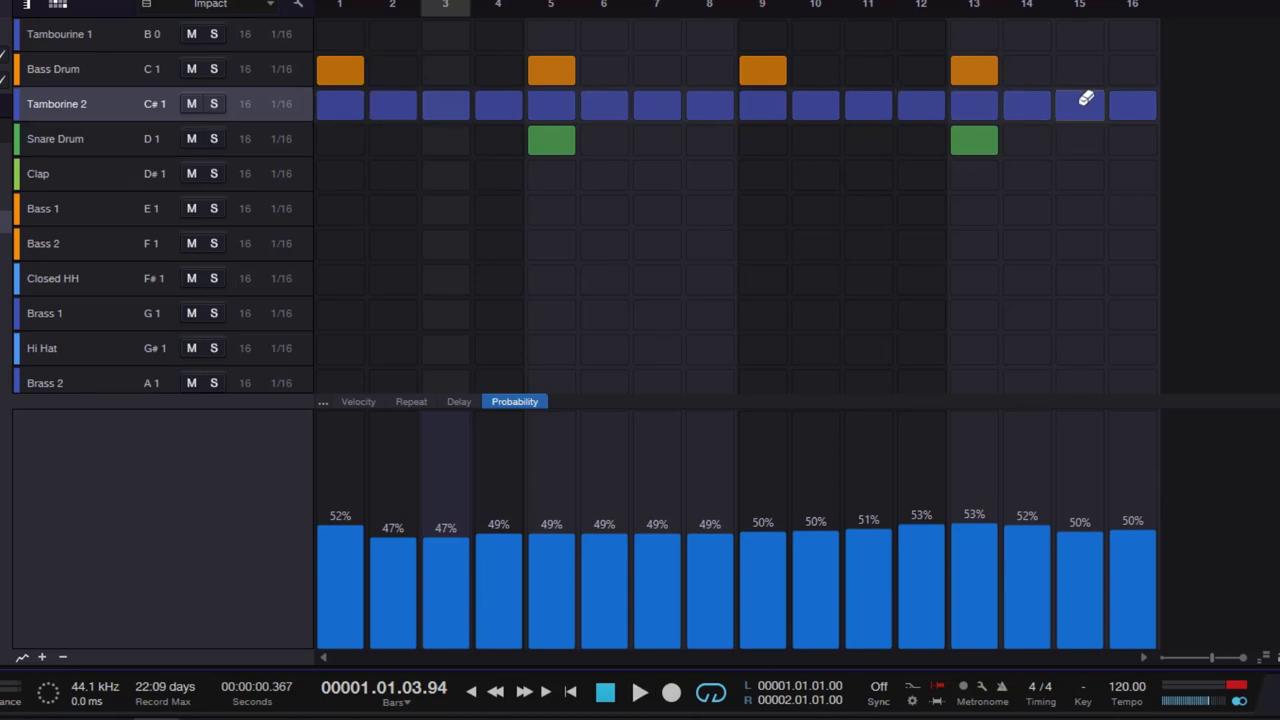
# Play the pattern and raise the Tamborine 2 probability to 100% on steps 1, 5, 9 and 13.
pyautogui.click(645, 694)
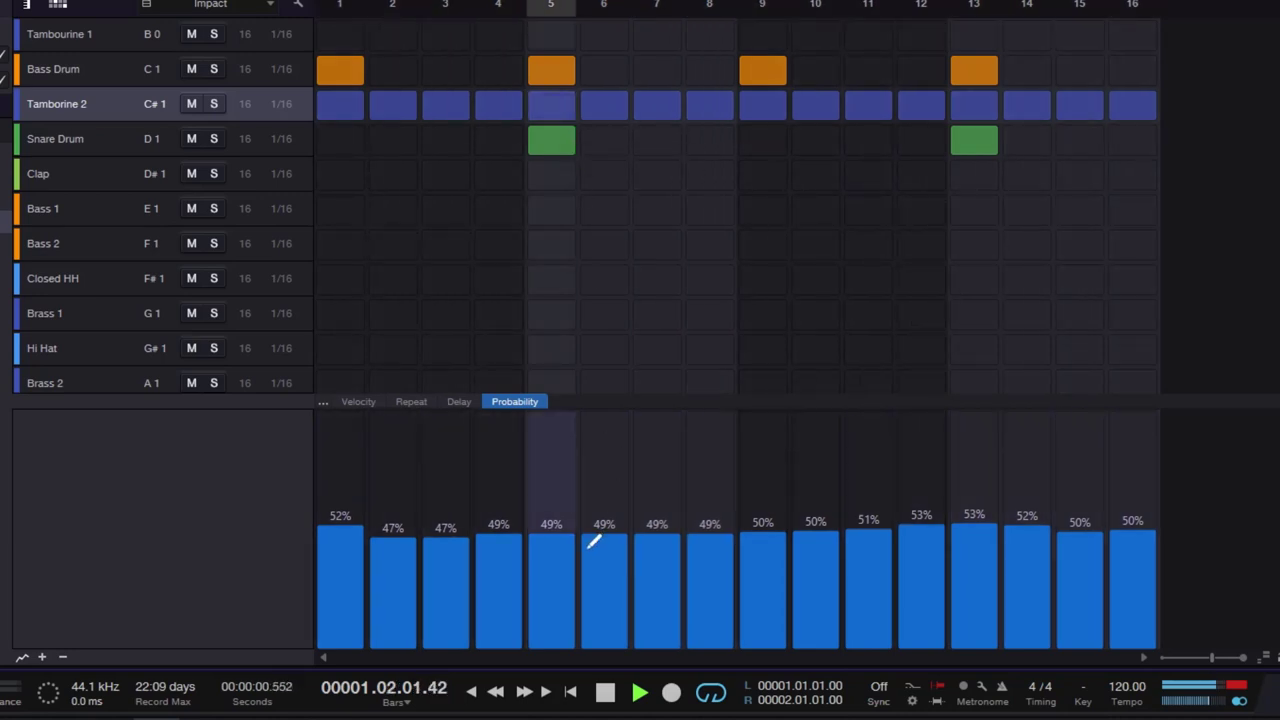
pyautogui.click(554, 555)
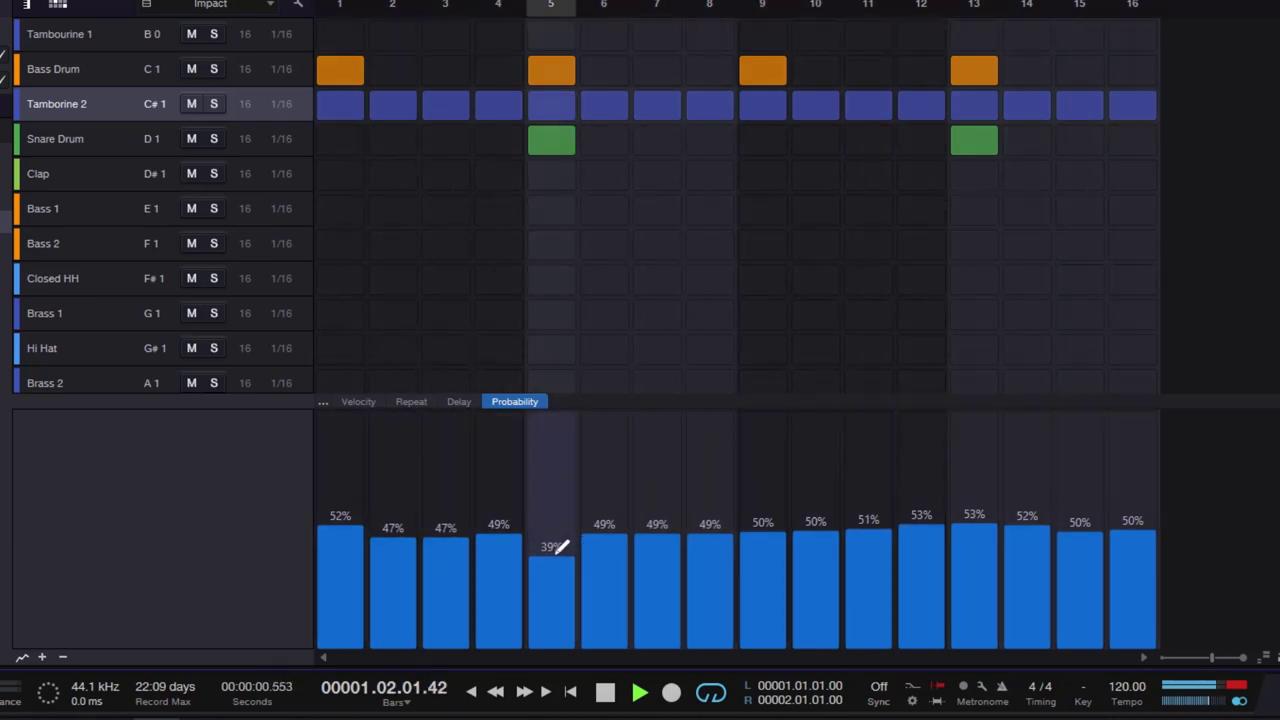
pyautogui.moveTo(557, 543)
pyautogui.mouseDown()
pyautogui.moveTo(569, 208)
pyautogui.moveTo(586, 357)
pyautogui.moveTo(553, 521)
pyautogui.moveTo(543, 336)
pyautogui.moveTo(609, 526)
pyautogui.mouseUp()
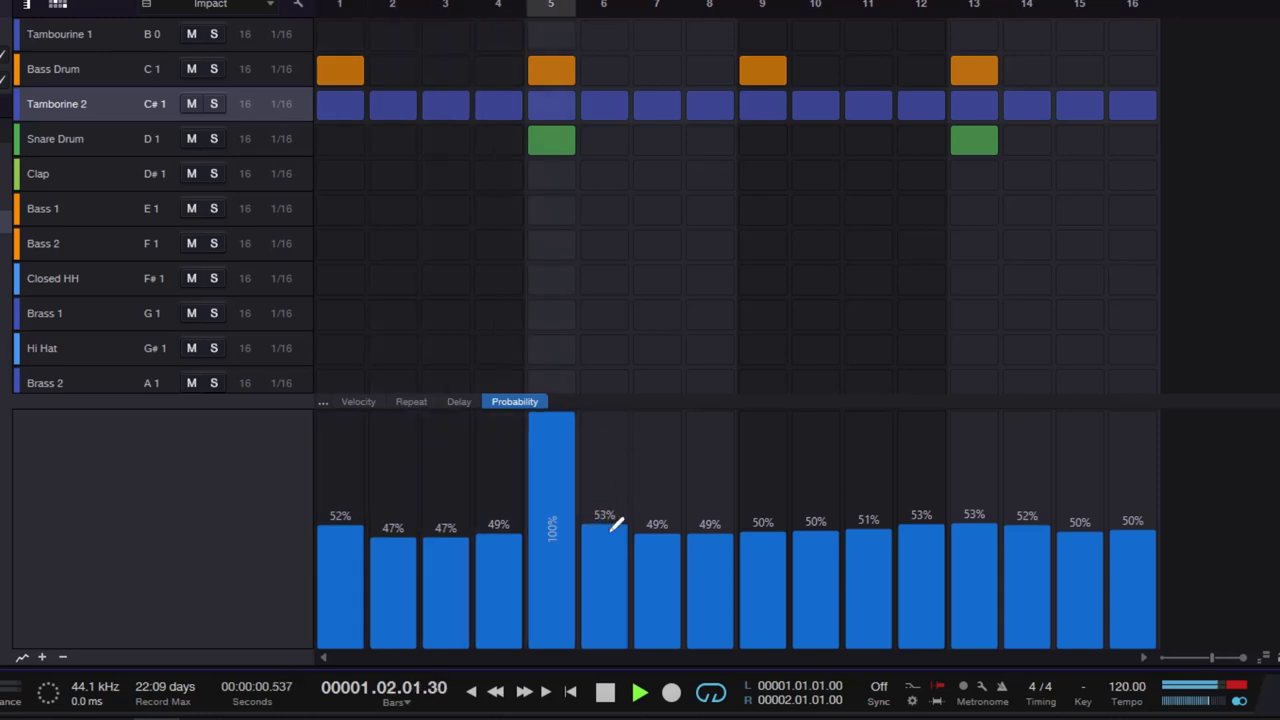
pyautogui.moveTo(969, 560); pyautogui.dragTo(974, 360)
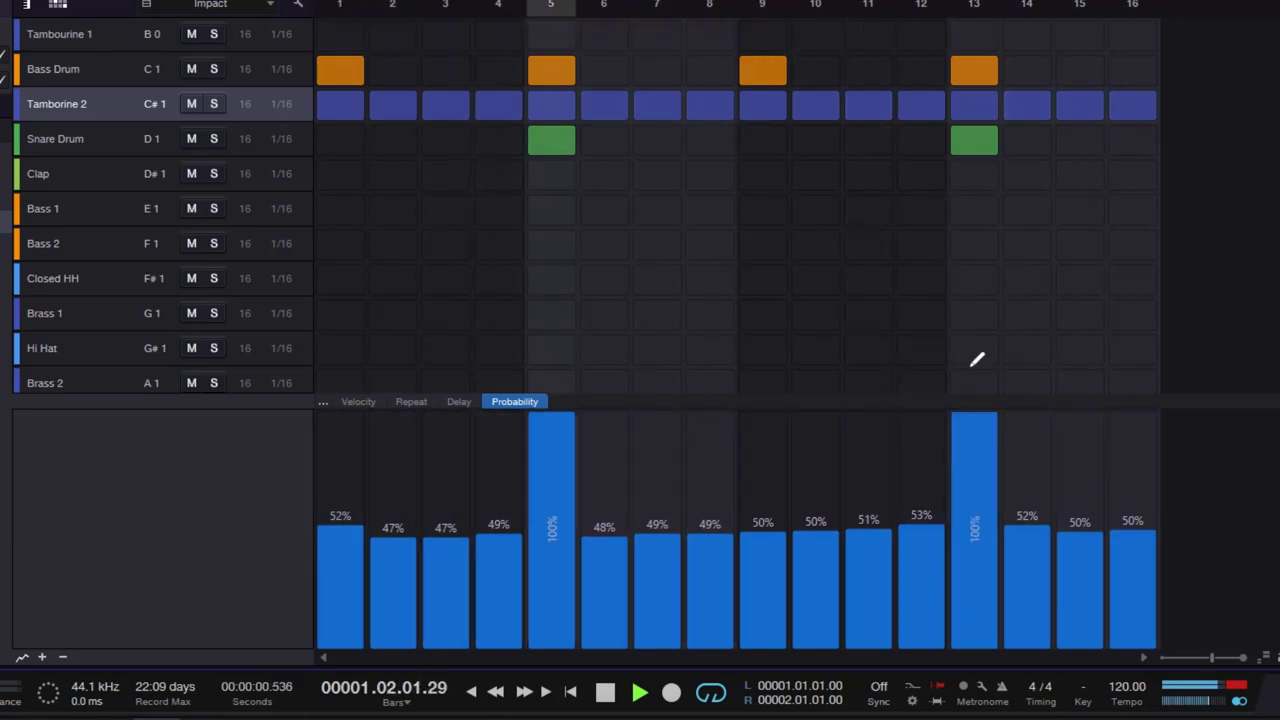
pyautogui.moveTo(764, 505); pyautogui.dragTo(763, 395)
pyautogui.moveTo(303, 571); pyautogui.dragTo(341, 410)
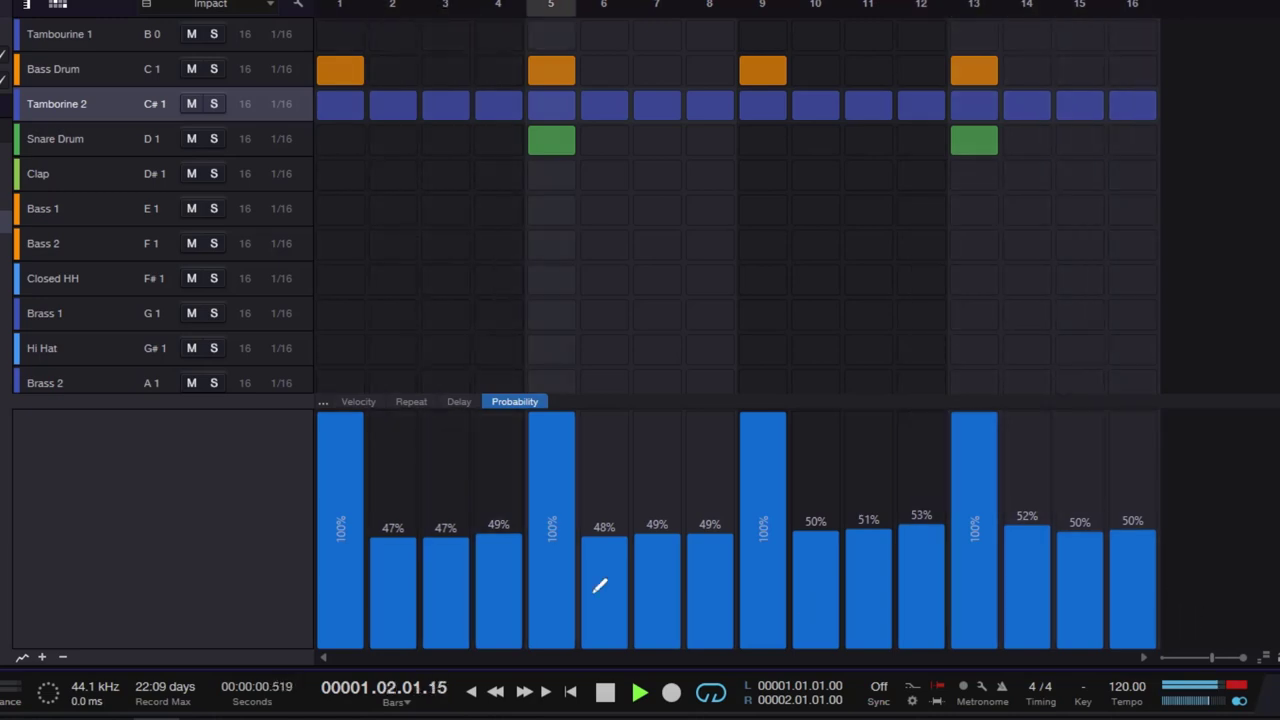
# Set the Tamborine 2 probability to 34% on step 2, 57% on step 3, 23% on step 4, 26% on step 6 and 30% on step 8.
pyautogui.moveTo(510, 545); pyautogui.dragTo(514, 588)
pyautogui.moveTo(446, 489)
pyautogui.mouseDown()
pyautogui.moveTo(446, 582)
pyautogui.moveTo(452, 512)
pyautogui.moveTo(410, 566)
pyautogui.mouseUp()
pyautogui.moveTo(605, 540); pyautogui.dragTo(605, 620)
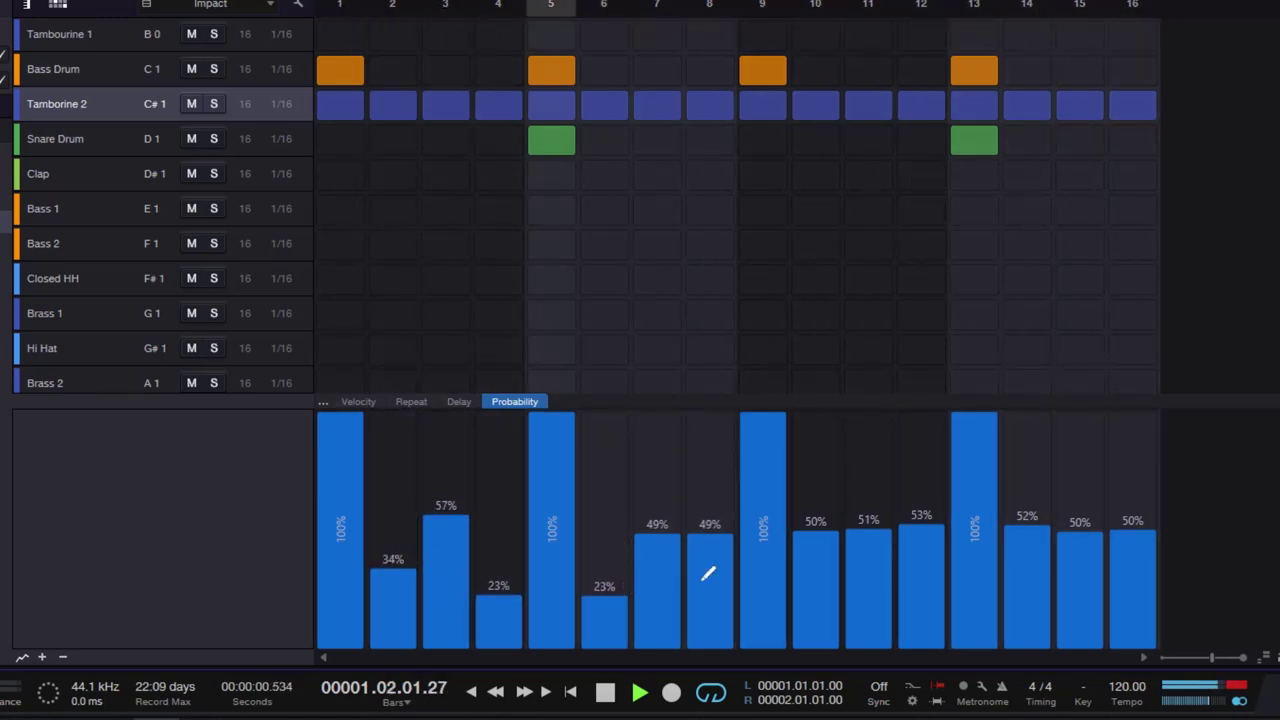
pyautogui.moveTo(709, 540); pyautogui.dragTo(716, 580)
pyautogui.moveTo(605, 620); pyautogui.dragTo(618, 580)
pyautogui.moveTo(703, 582); pyautogui.dragTo(705, 578)
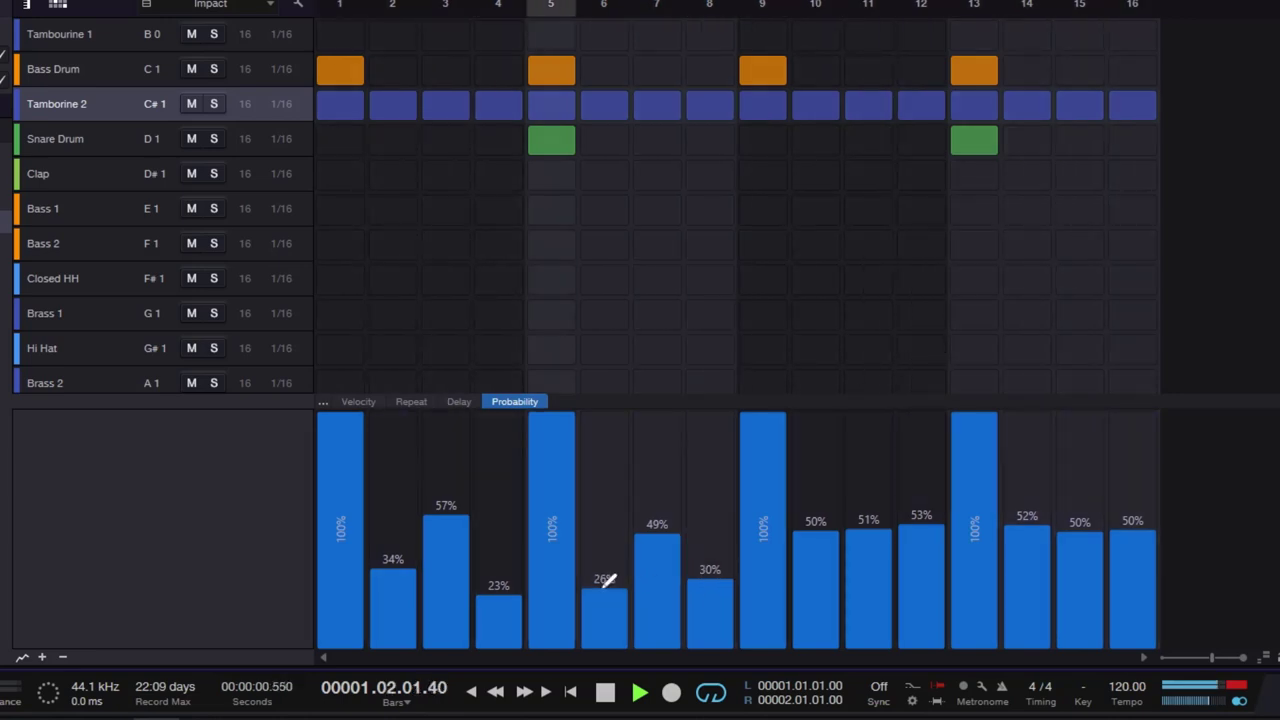
# Set the Tamborine 2 probability to 34% on steps 6 and 12, 29% on step 10, 36% on step 14 and 37% on step 16.
pyautogui.moveTo(606, 588); pyautogui.dragTo(606, 568)
pyautogui.moveTo(814, 557); pyautogui.dragTo(816, 580)
pyautogui.moveTo(918, 552)
pyautogui.mouseDown()
pyautogui.moveTo(1037, 567)
pyautogui.moveTo(1085, 529)
pyautogui.moveTo(1161, 551)
pyautogui.mouseUp()
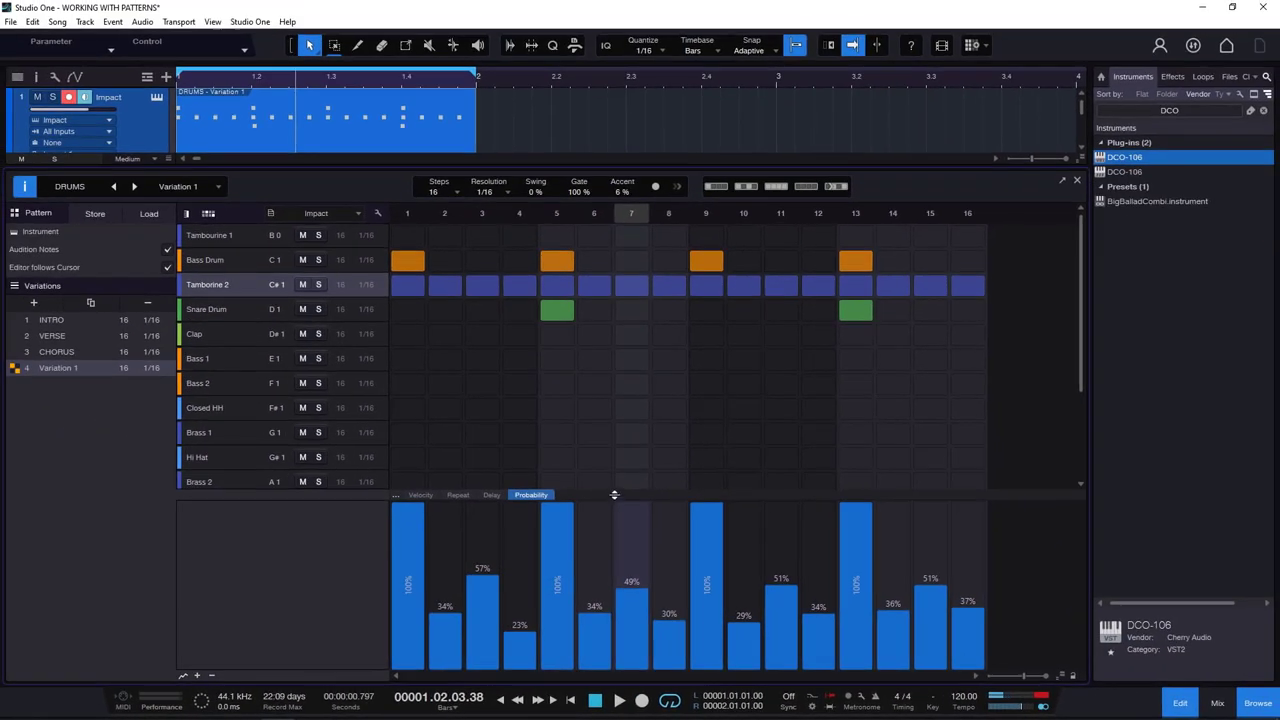
# Shrink the automation lane and raise the Tamborine 2 probability to 100% on all 16 steps.
pyautogui.moveTo(614, 494); pyautogui.dragTo(631, 573)
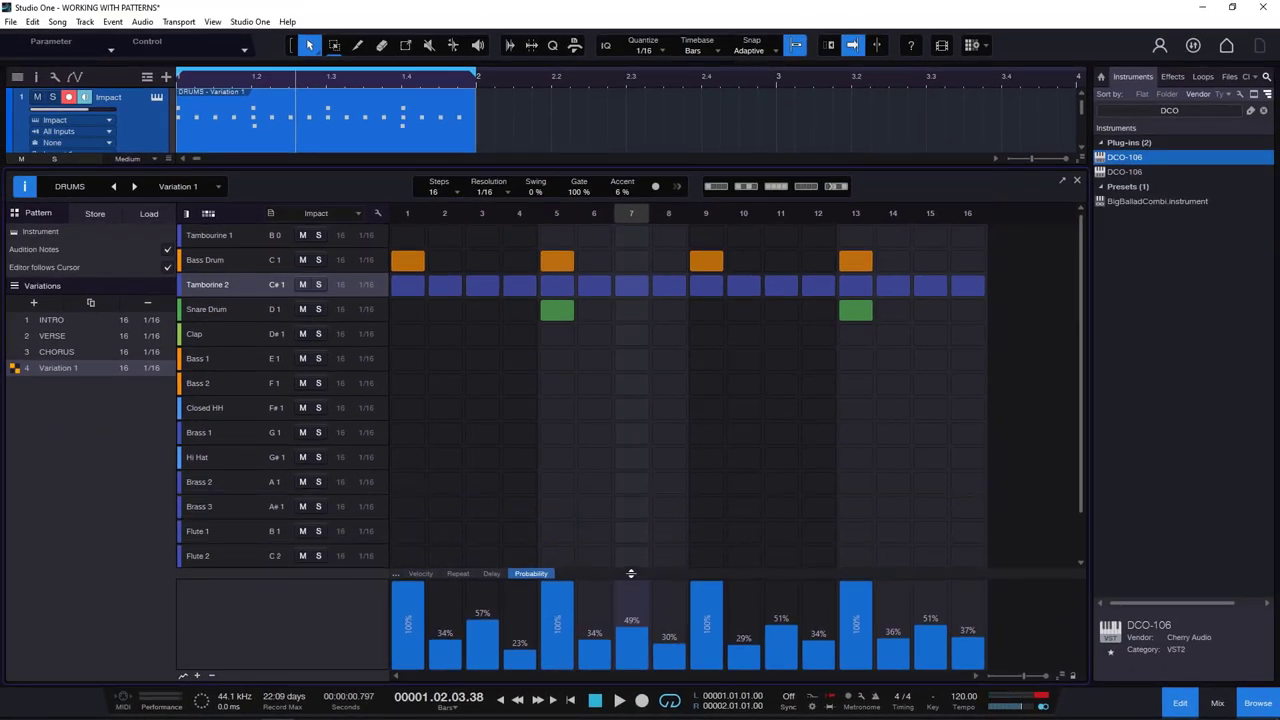
pyautogui.click(803, 187)
pyautogui.moveTo(409, 286); pyautogui.dragTo(982, 293)
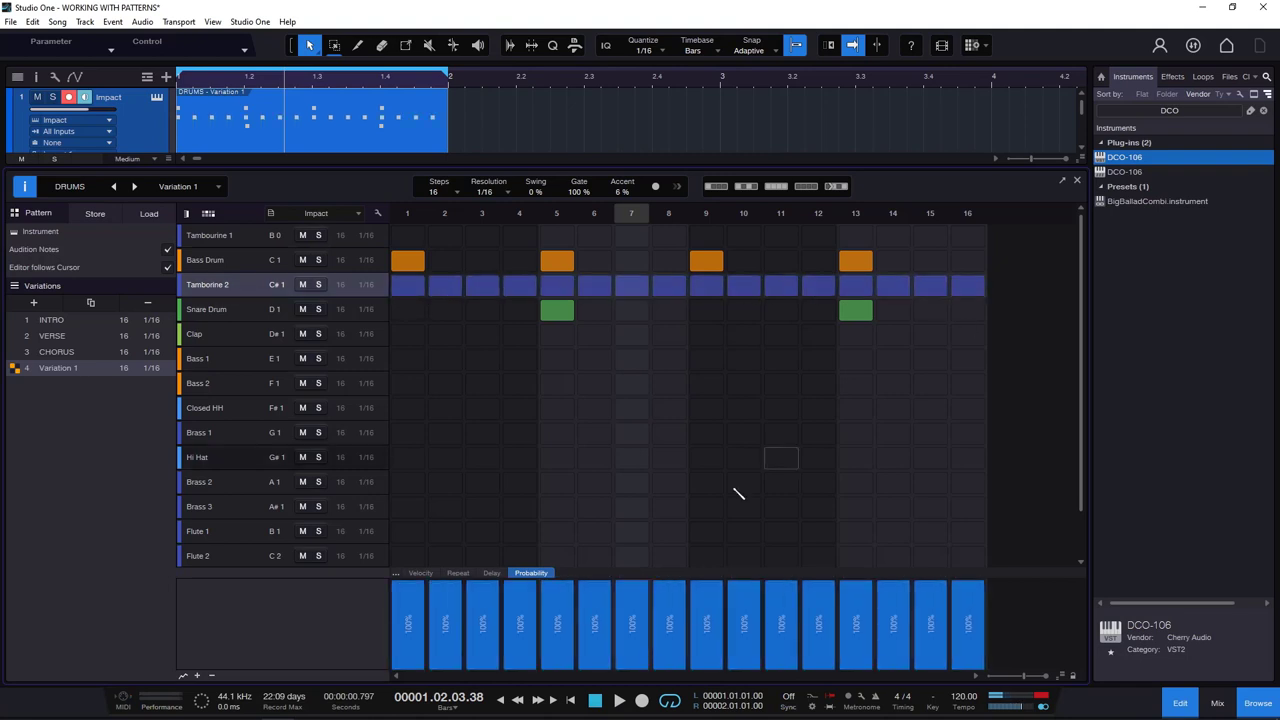
# Show the Tamborine 2 velocities, stop the pattern playback and give the arrangement more height above the pattern editor.
pyautogui.click(420, 573)
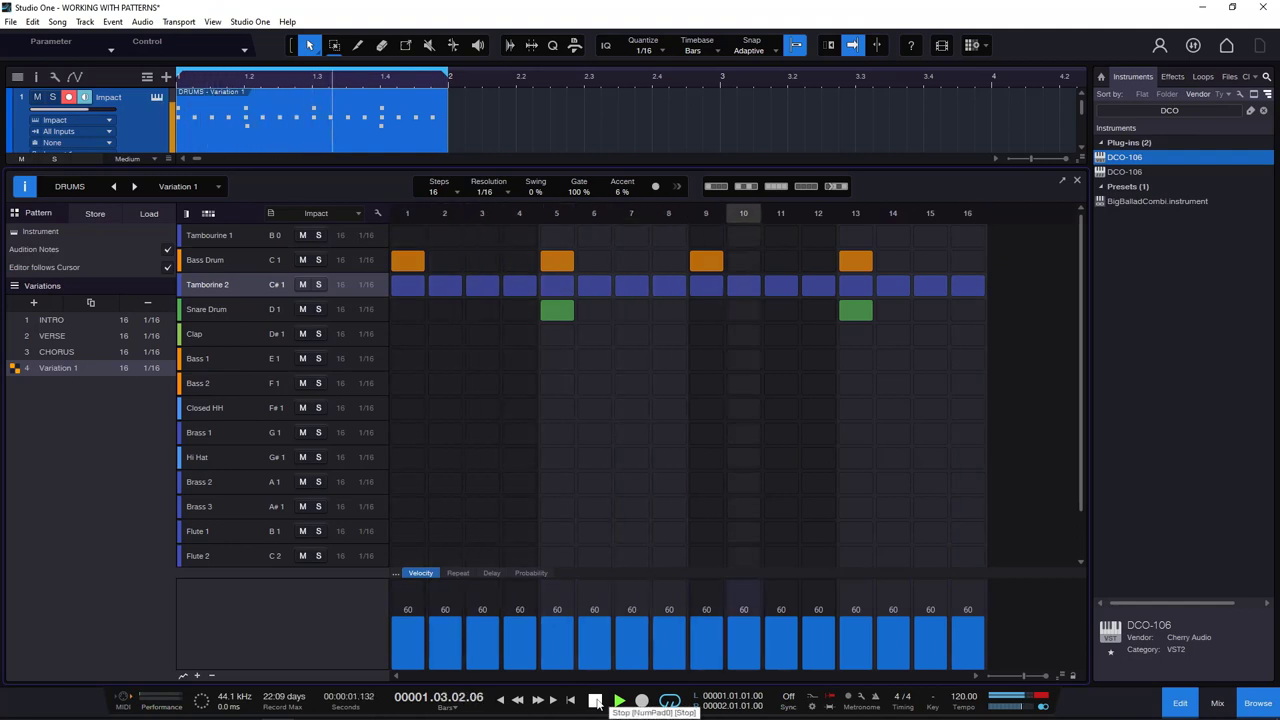
pyautogui.click(595, 700)
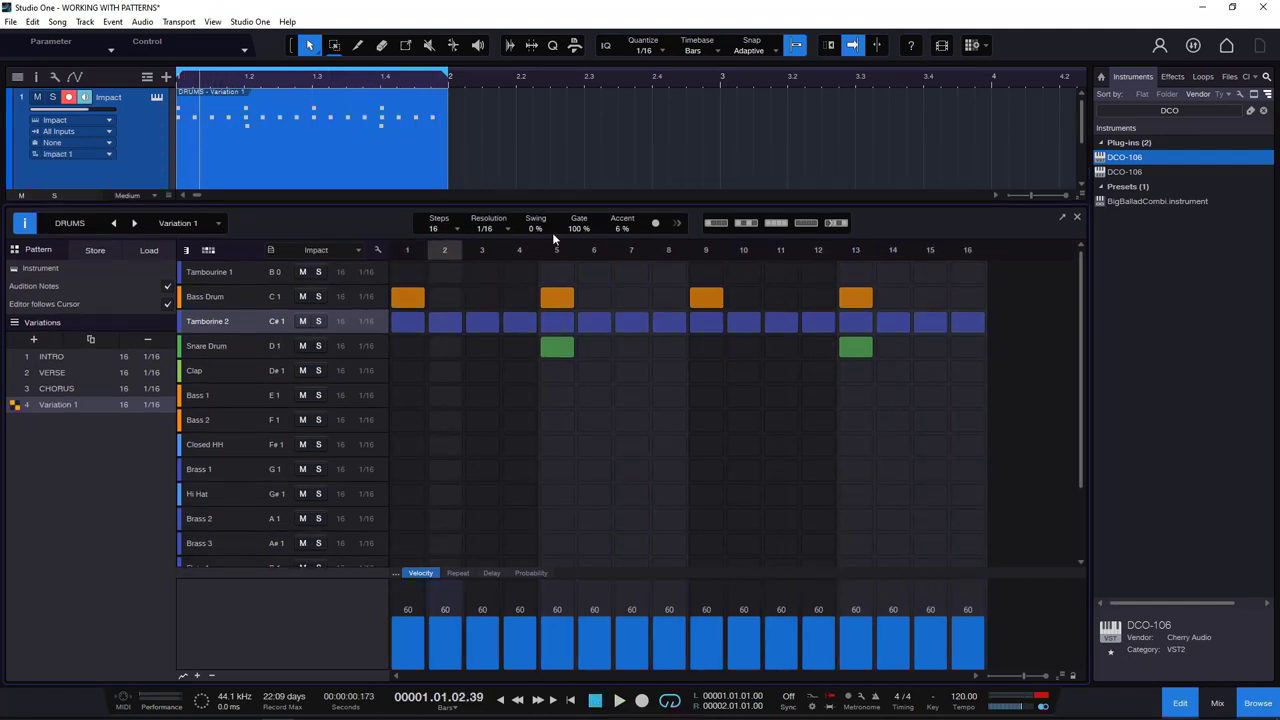
pyautogui.moveTo(543, 204); pyautogui.dragTo(537, 265)
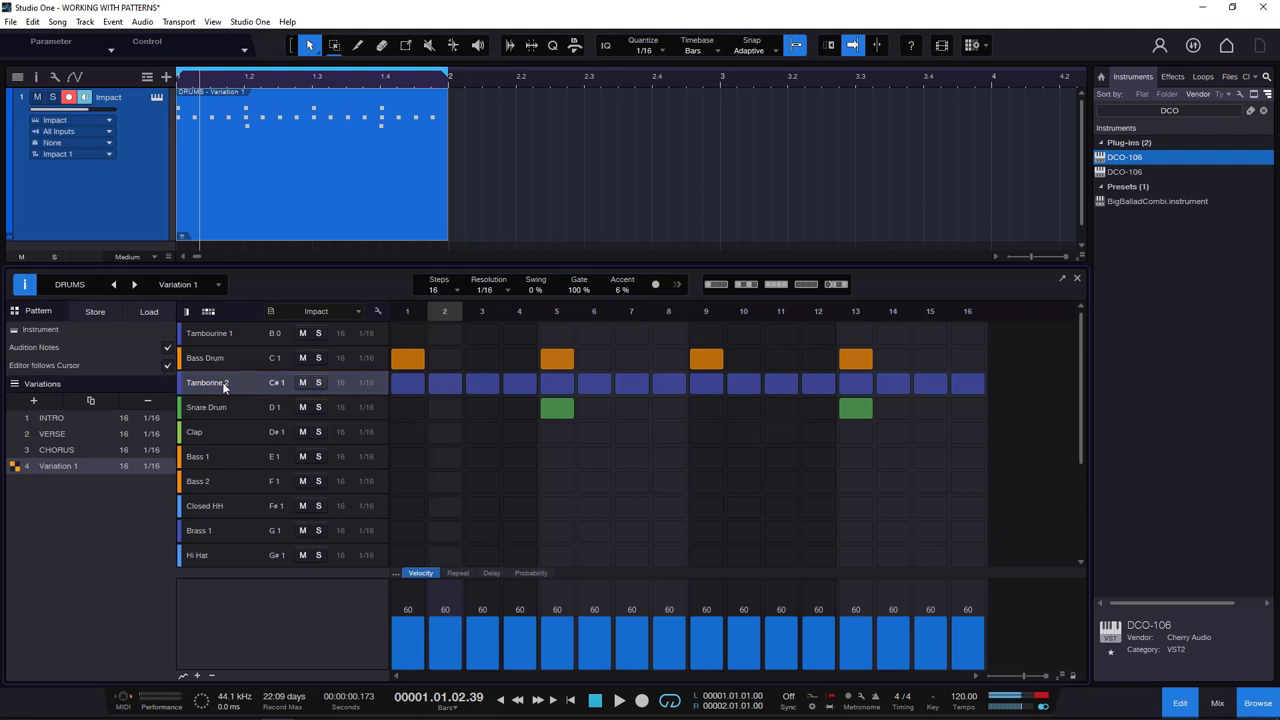
# Open the Impact XT instrument, switch on the Tamborine 2 pad's filter and audition the pad.
pyautogui.click(156, 98)
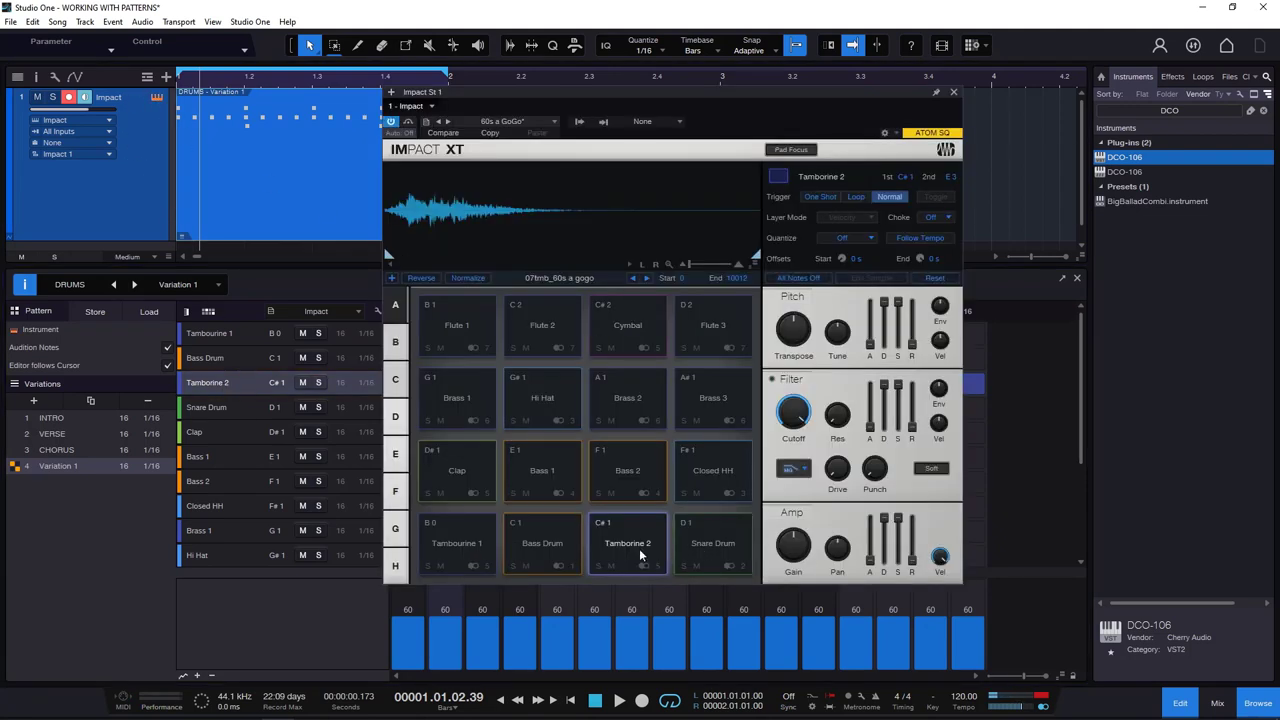
pyautogui.click(641, 555)
pyautogui.click(771, 379)
pyautogui.click(653, 558)
pyautogui.click(650, 550)
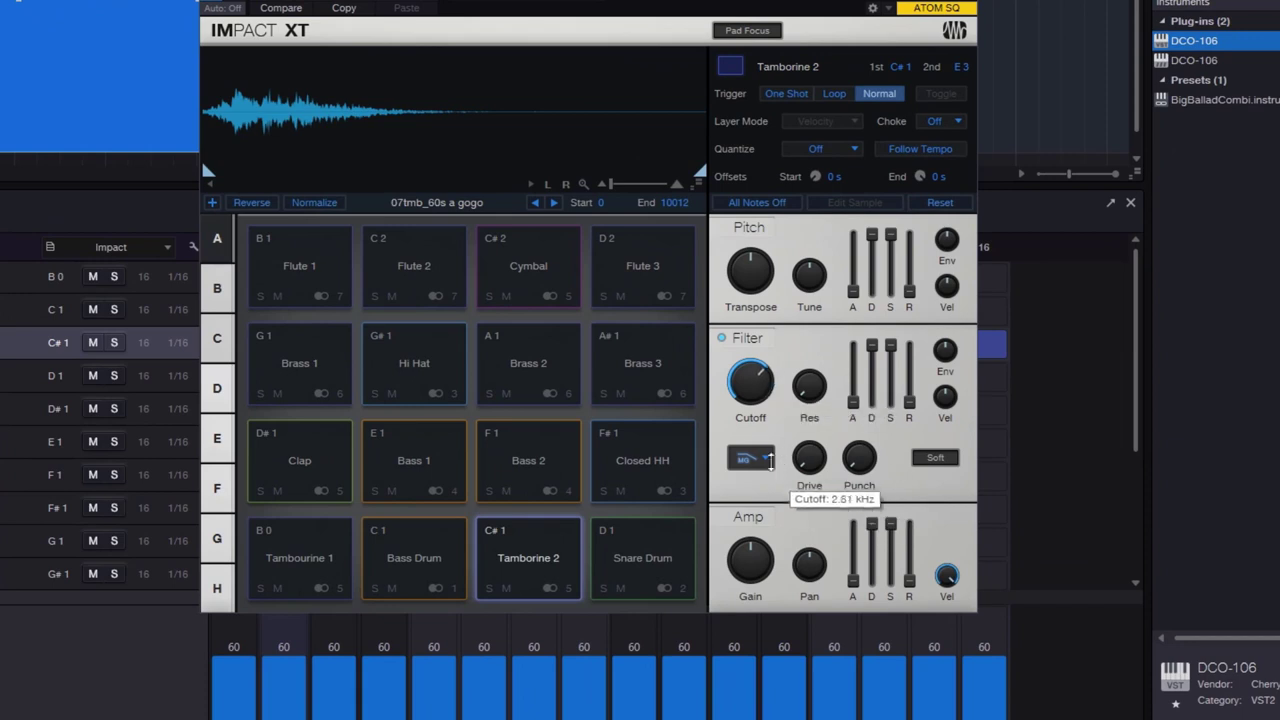
# Sweep the Tamborine 2 filter cutoff down to about 1.17 kHz and back to fully open, auditioning the pad.
pyautogui.moveTo(751, 382); pyautogui.dragTo(751, 420)
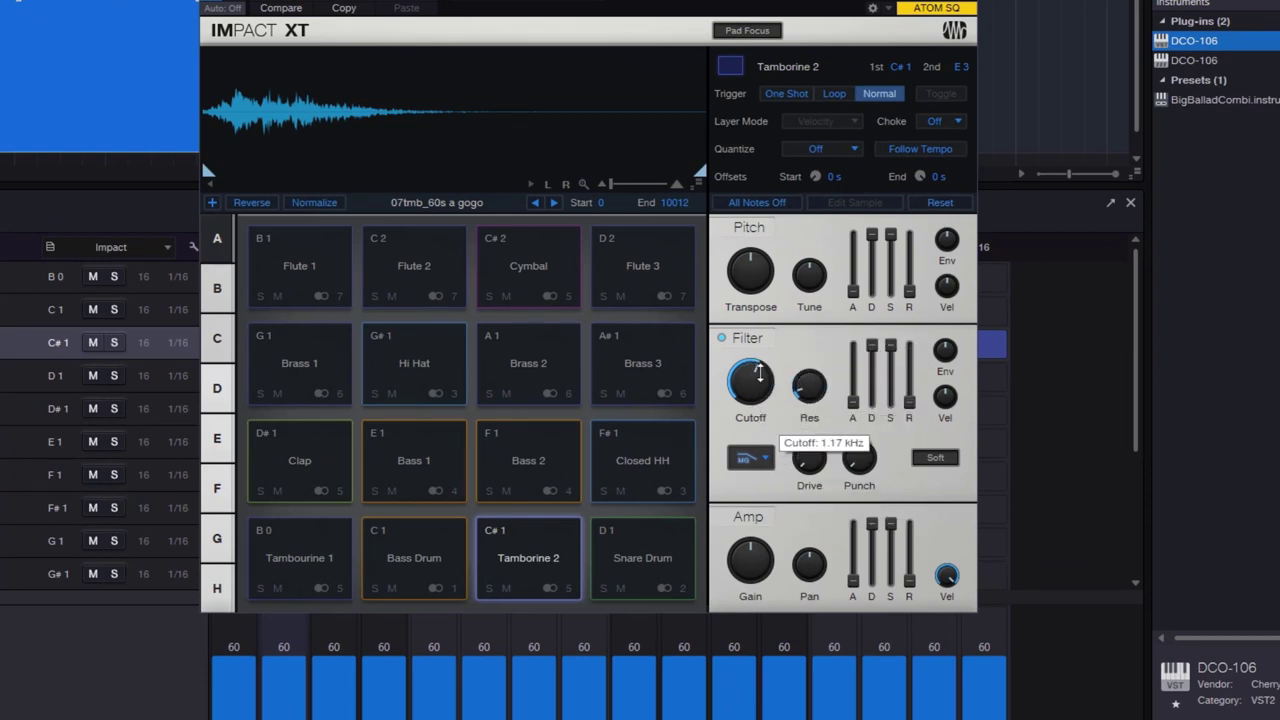
pyautogui.click(527, 562)
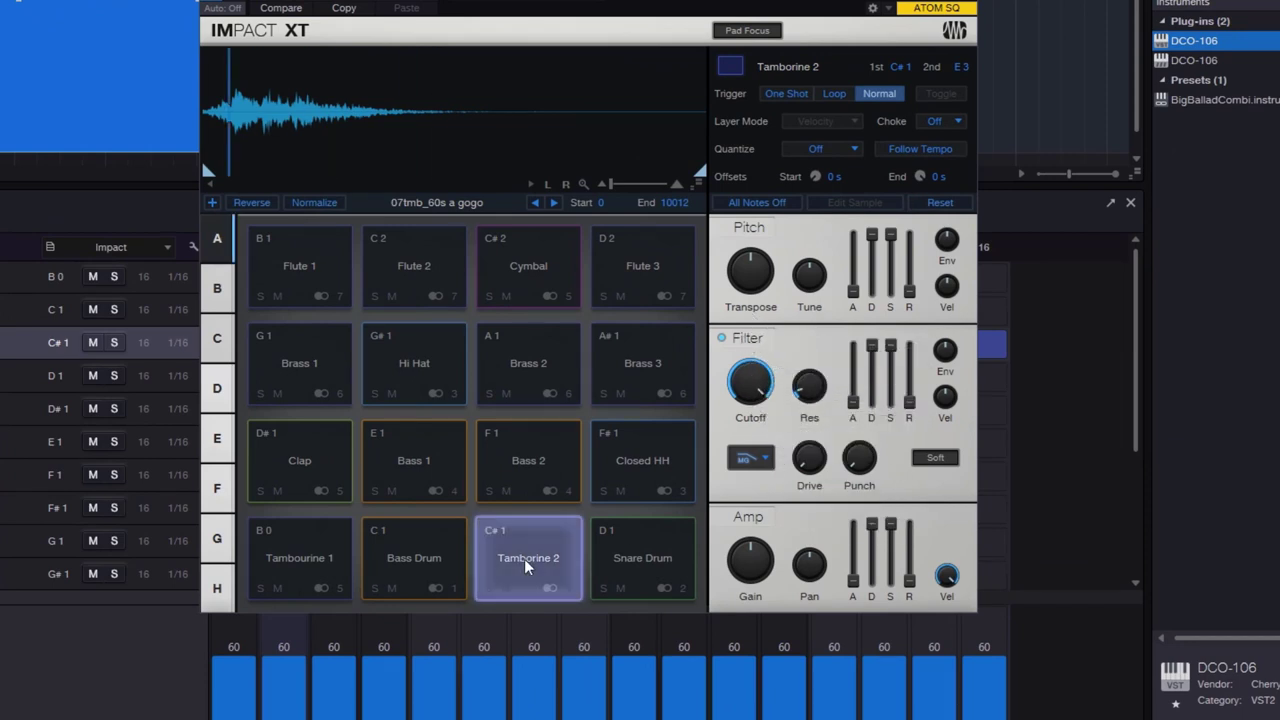
pyautogui.click(527, 562)
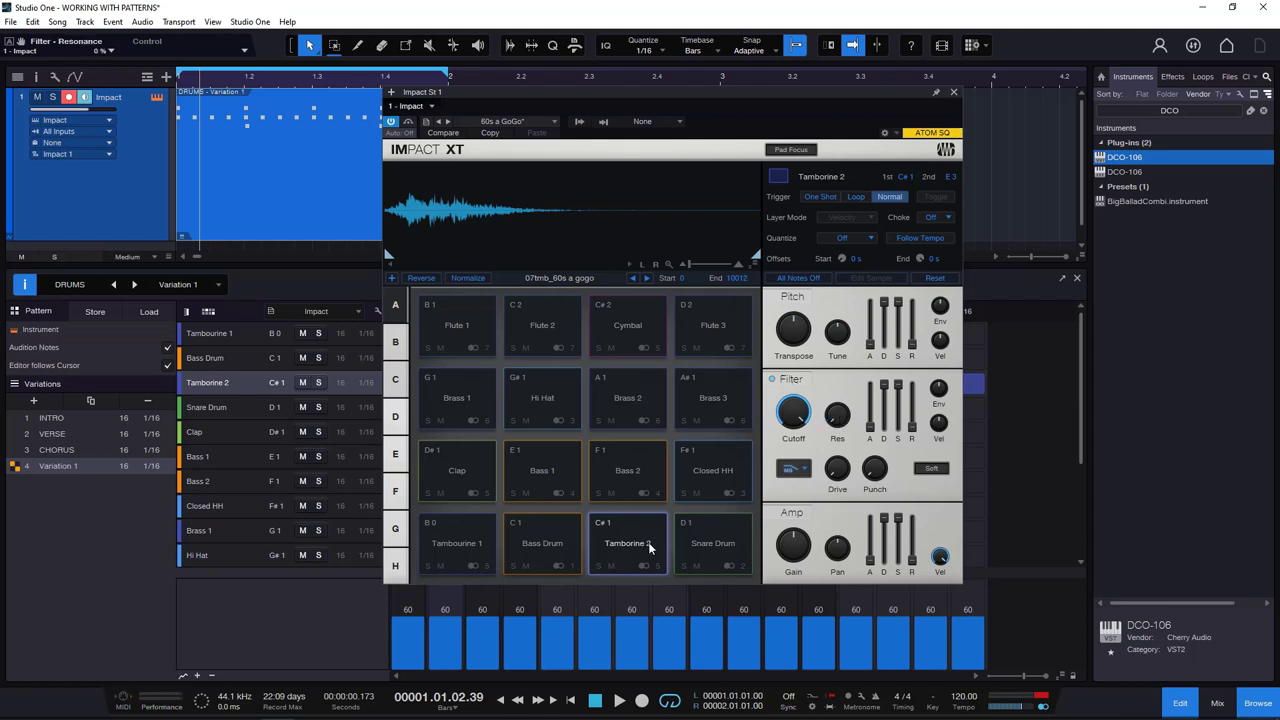
# Audition the Tambourine 1 and Bass Drum pads, reselect Tamborine 2 and close the Impact XT window.
pyautogui.click(450, 547)
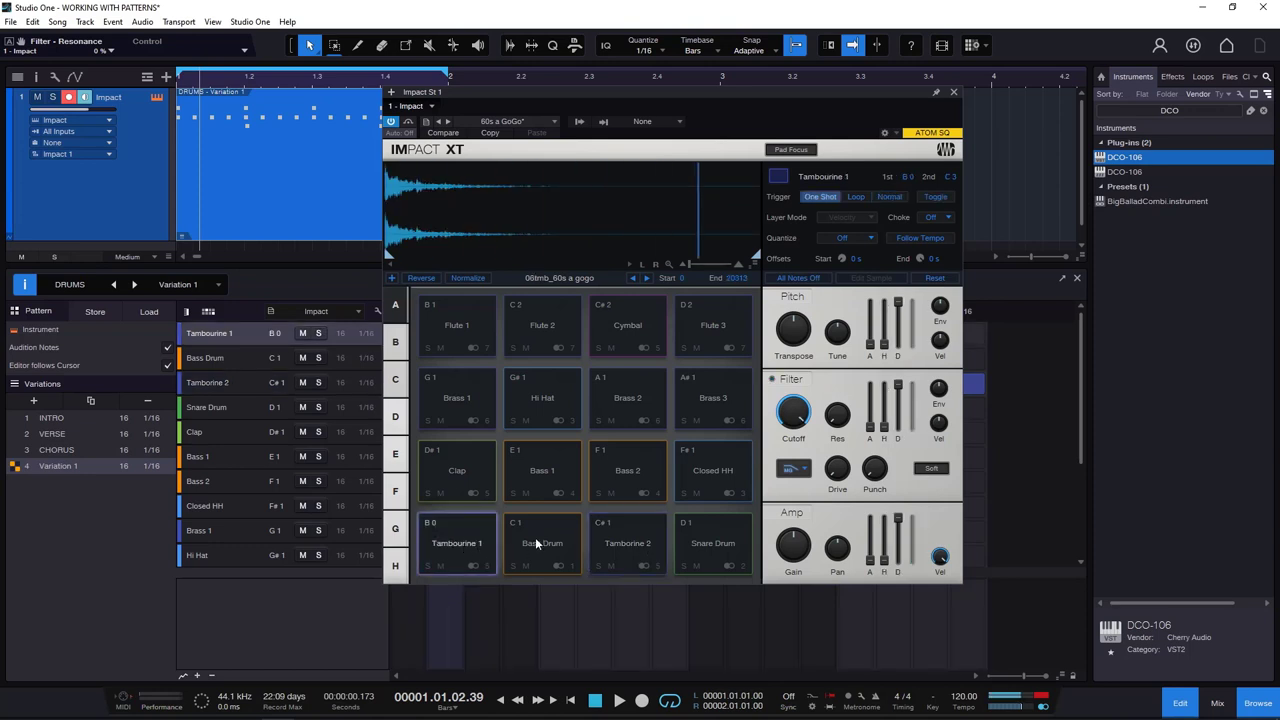
pyautogui.click(542, 543)
pyautogui.click(627, 543)
pyautogui.click(955, 93)
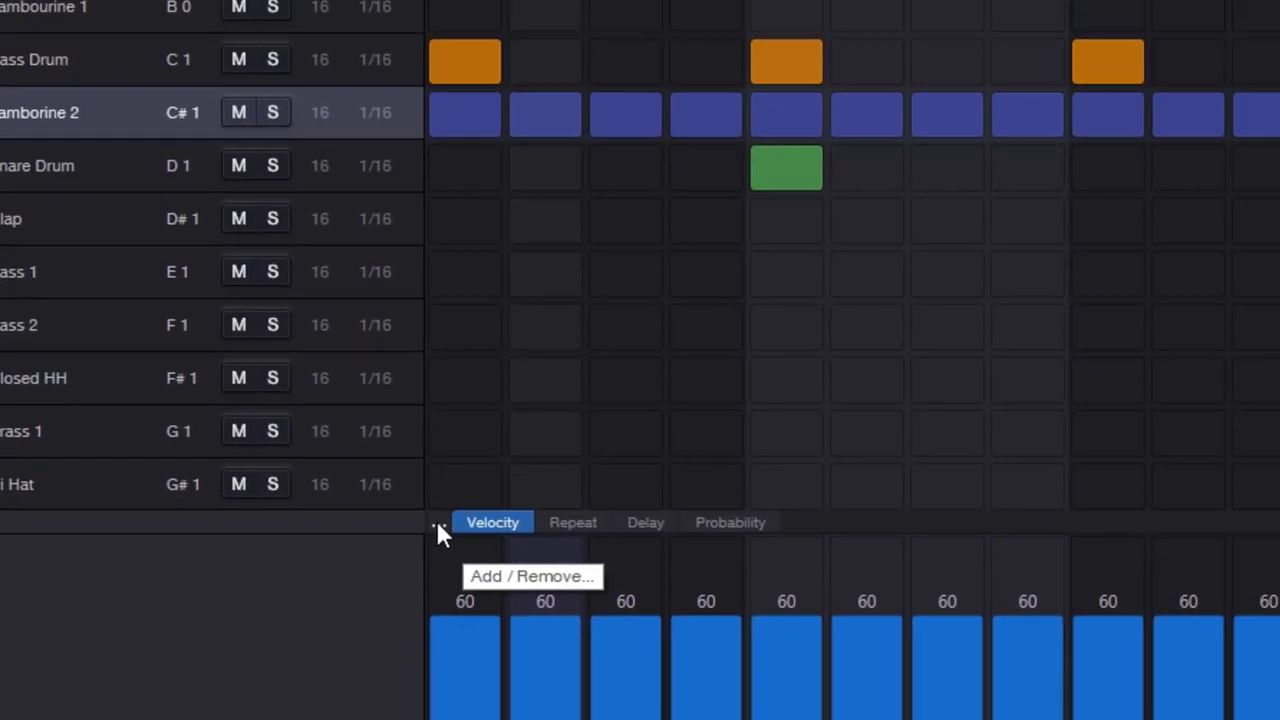
# Look over the pattern's available automation parameters, highlight Bypass without adding it, and reopen the Impact XT instrument.
pyautogui.click(564, 408)
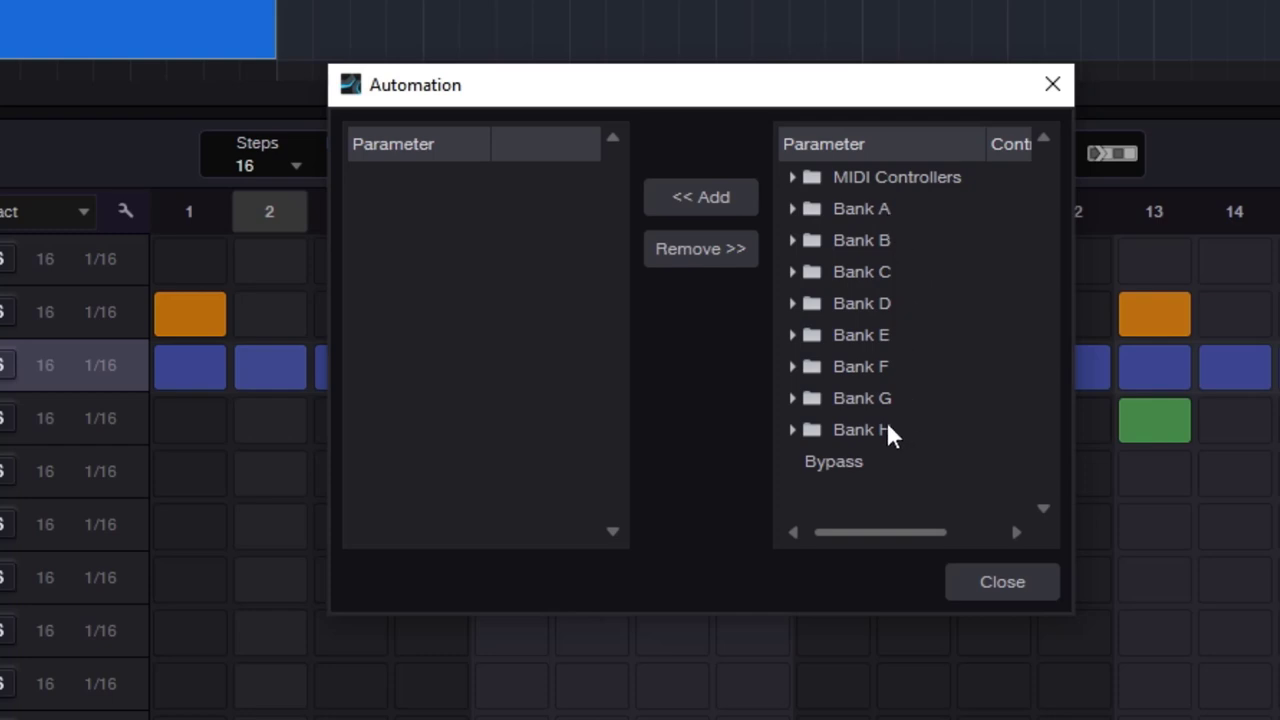
pyautogui.click(855, 463)
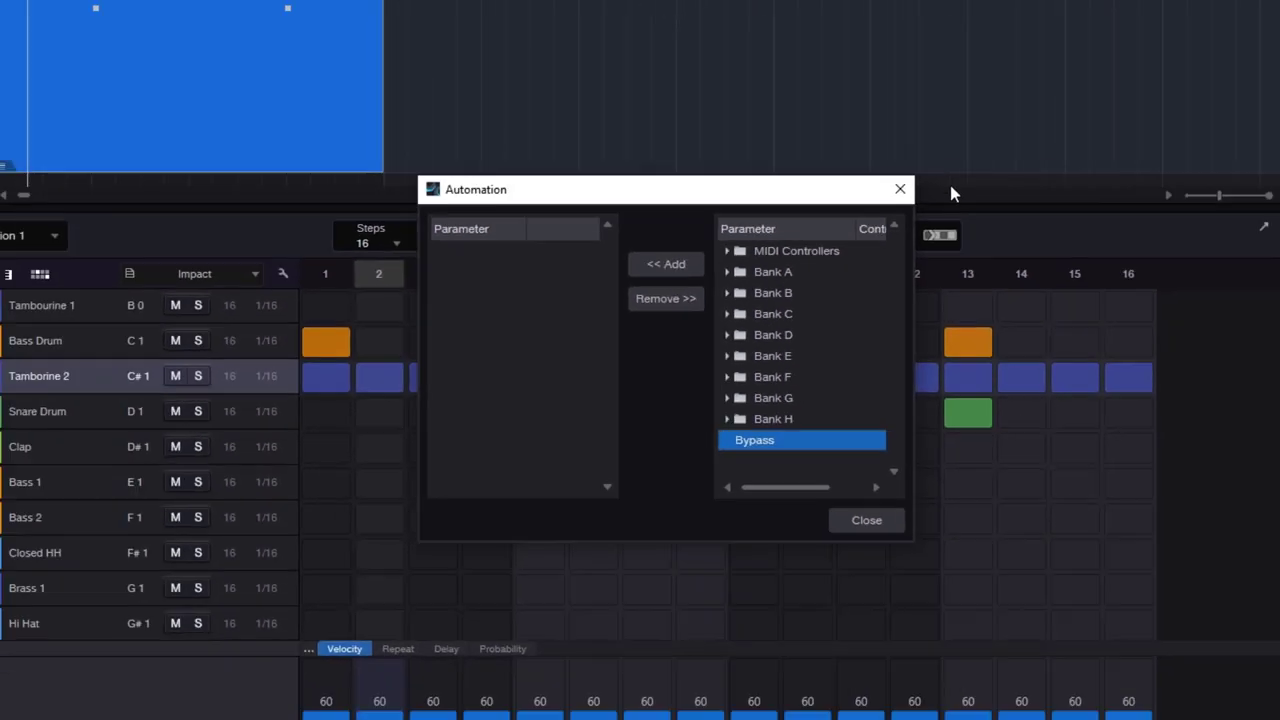
pyautogui.press('Escape')
pyautogui.click(158, 97)
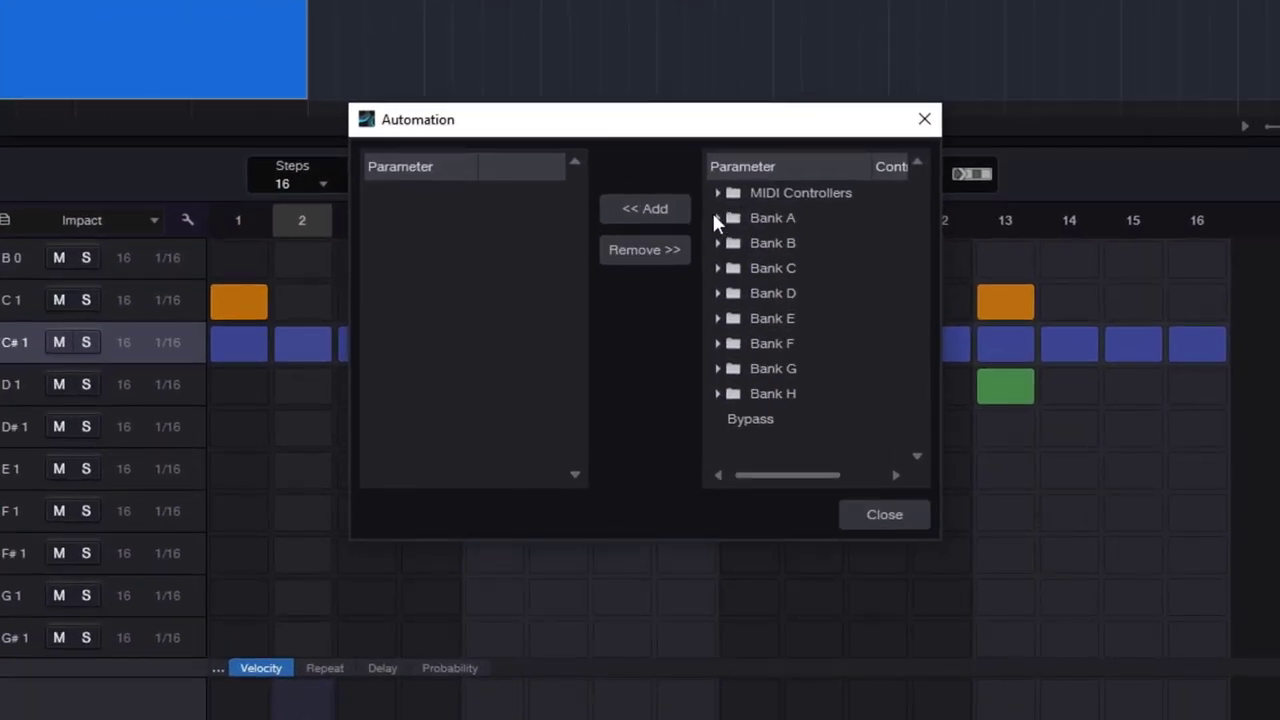
# Expand Bank A and its Pad 3 in the automation parameter list and look through the pad's parameters.
pyautogui.click(717, 216)
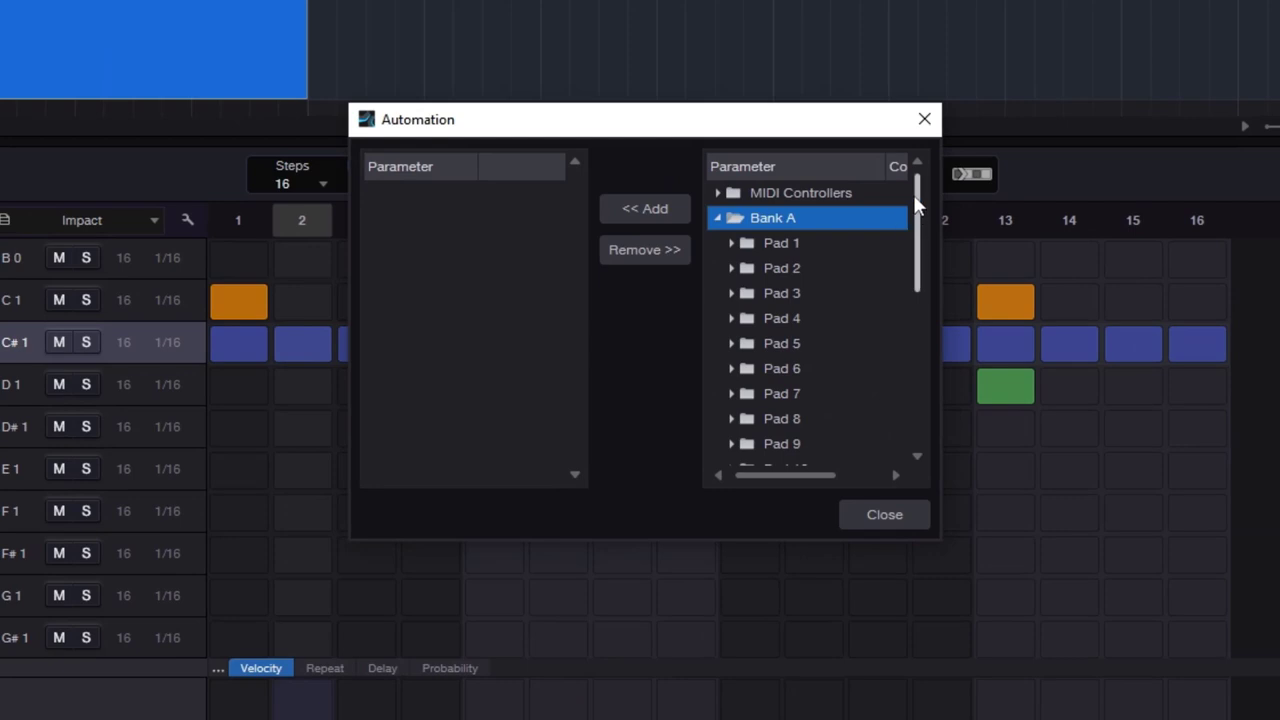
pyautogui.scroll(-1, 913, 194)
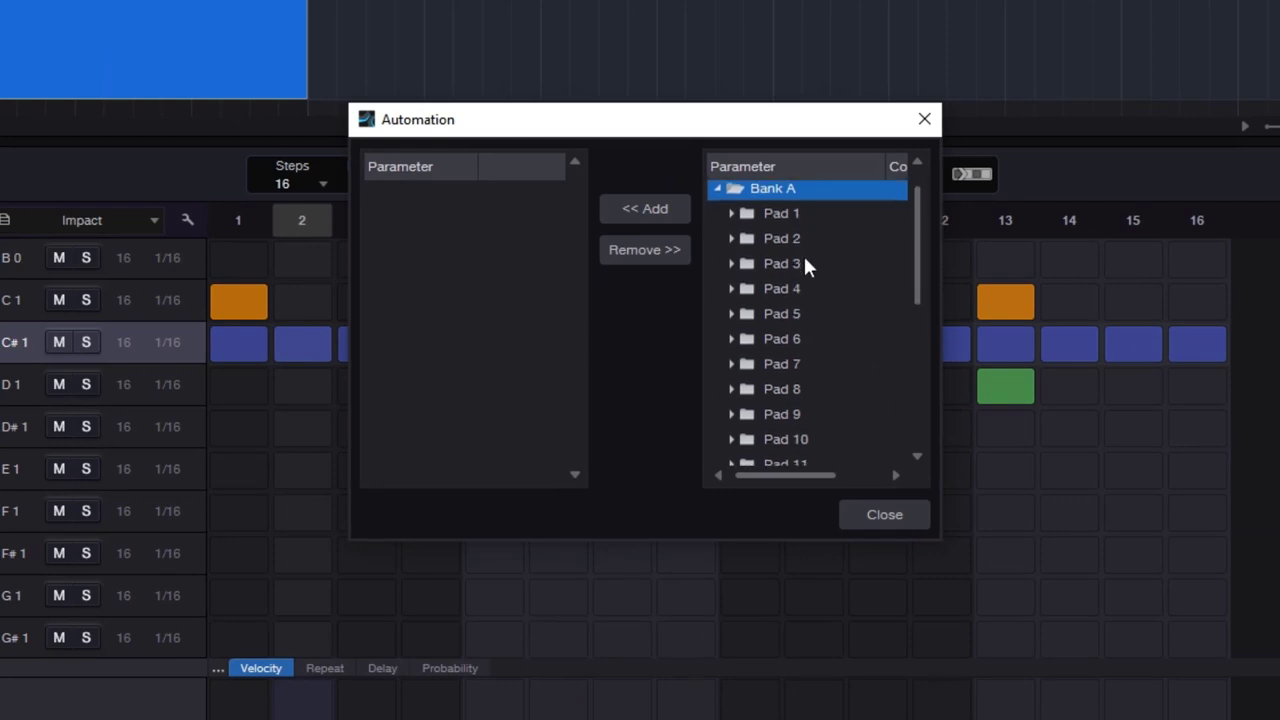
pyautogui.click(733, 264)
pyautogui.scroll(-3, 926, 230)
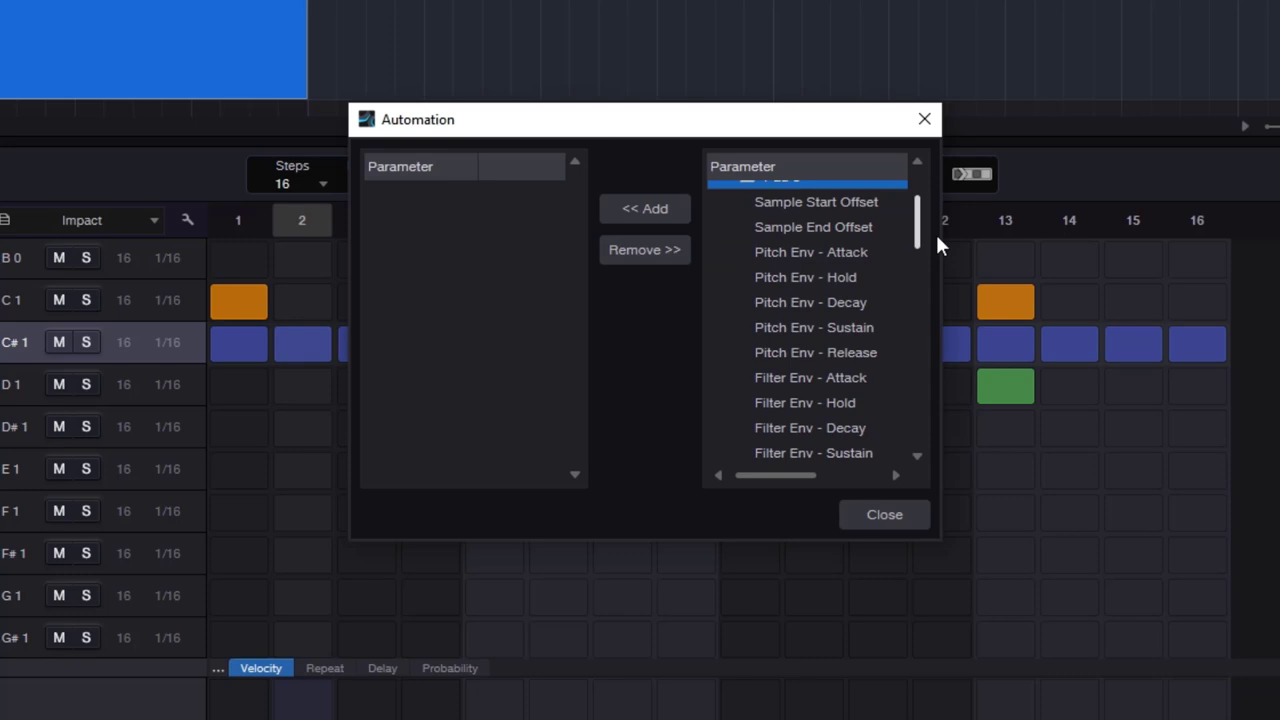
pyautogui.scroll(-3, 936, 234)
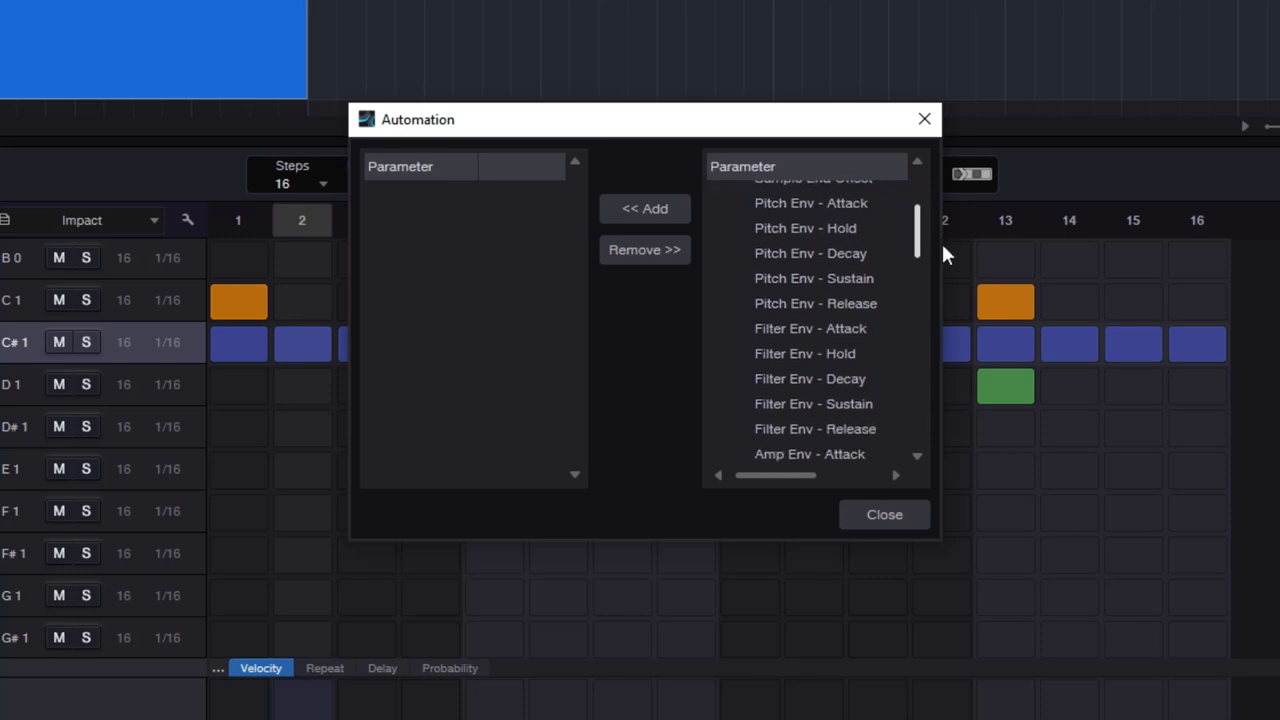
pyautogui.moveTo(944, 247); pyautogui.dragTo(958, 338)
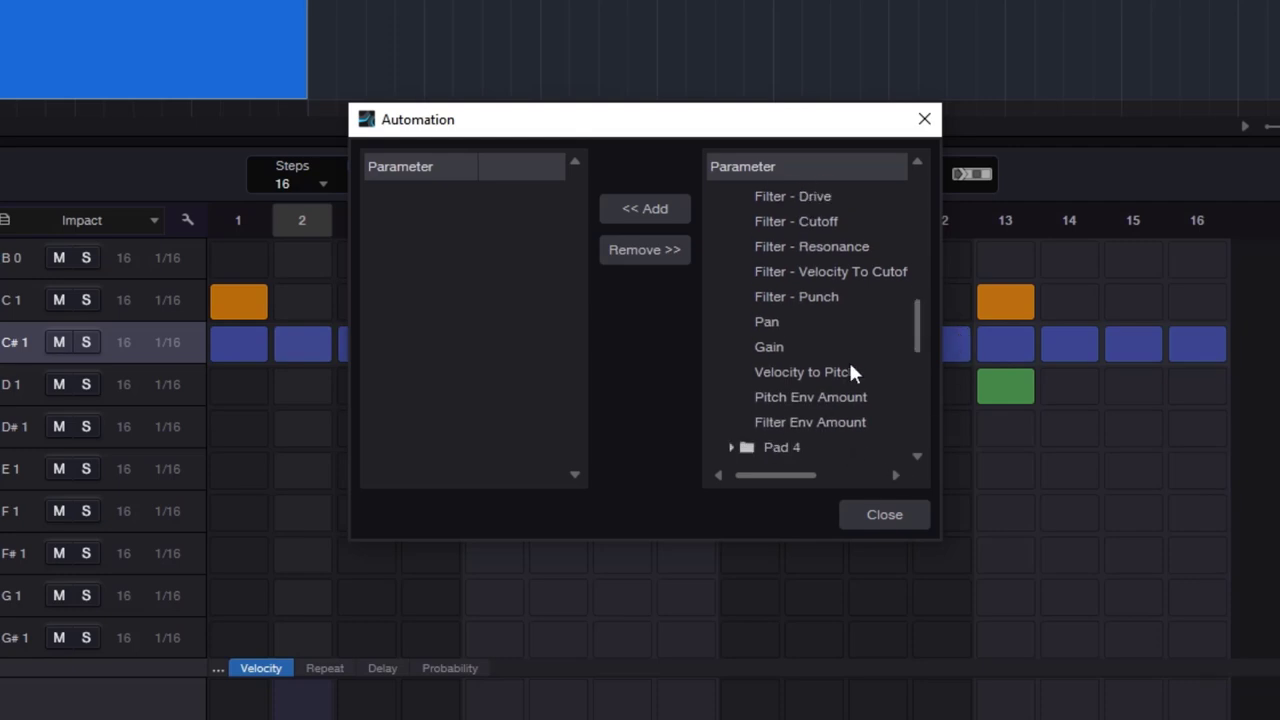
pyautogui.scroll(1, 846, 350)
pyautogui.scroll(8, 827, 245)
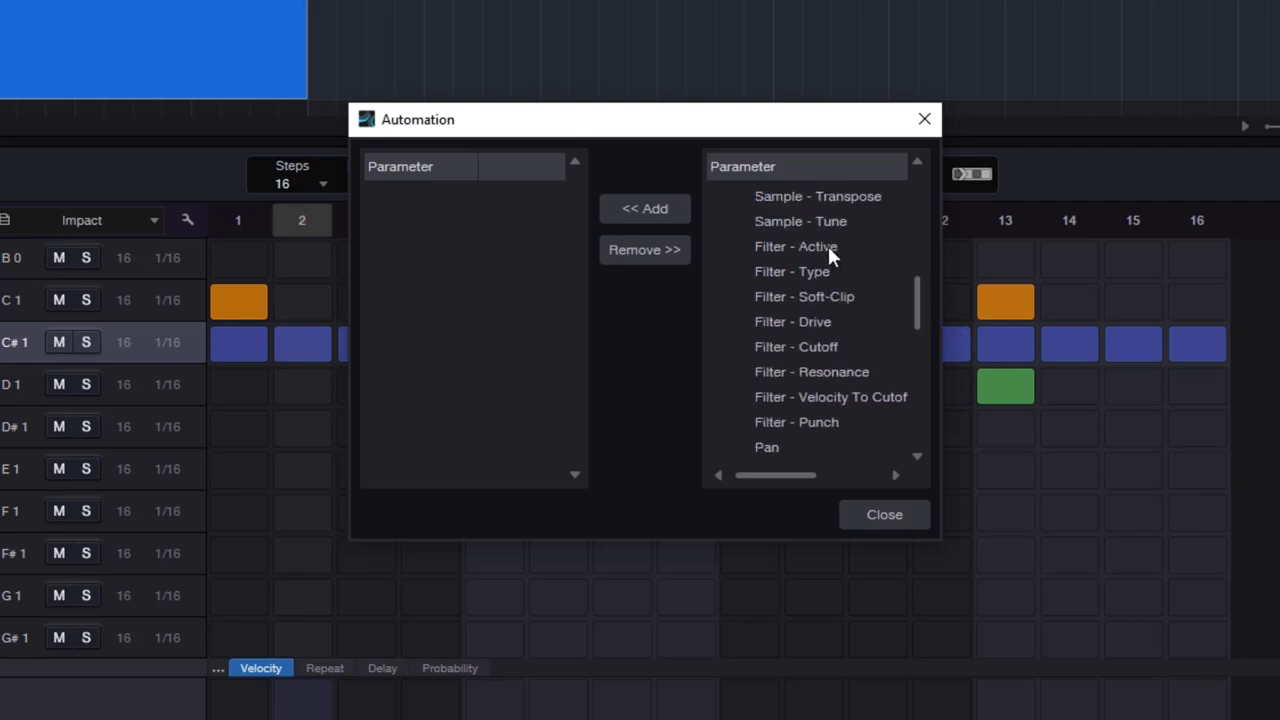
pyautogui.scroll(5, 793, 325)
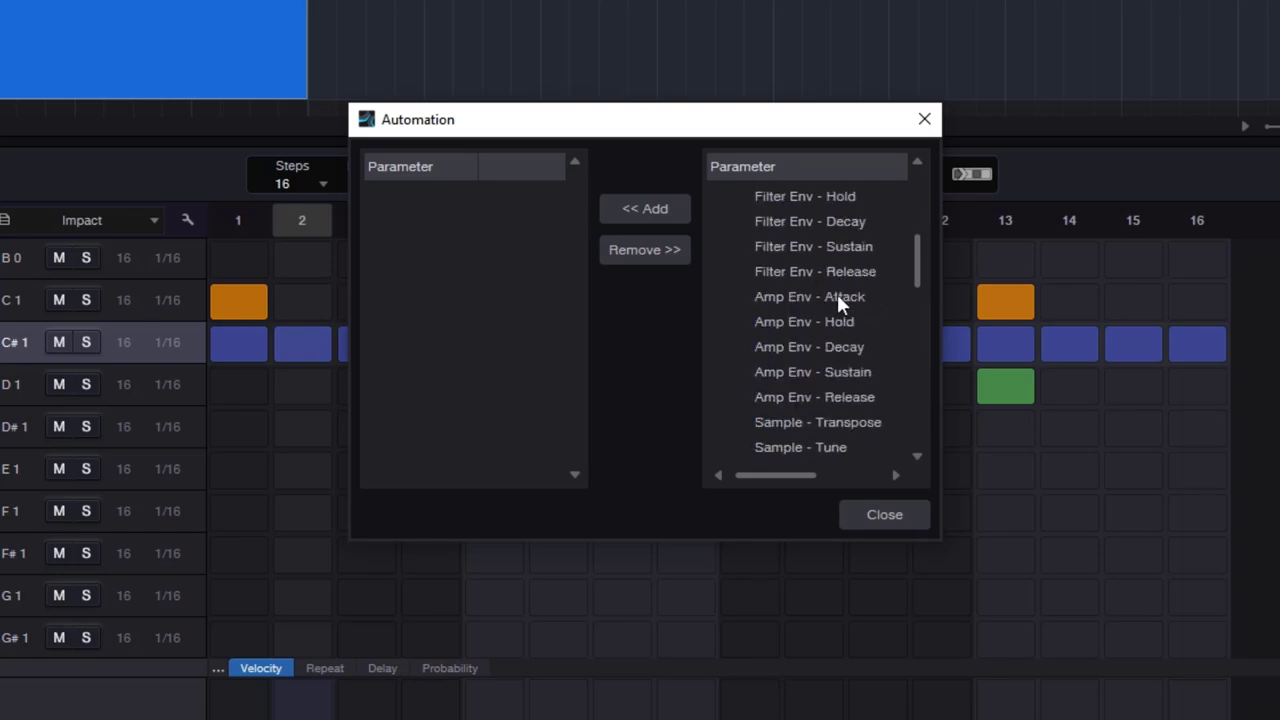
pyautogui.scroll(-11, 862, 298)
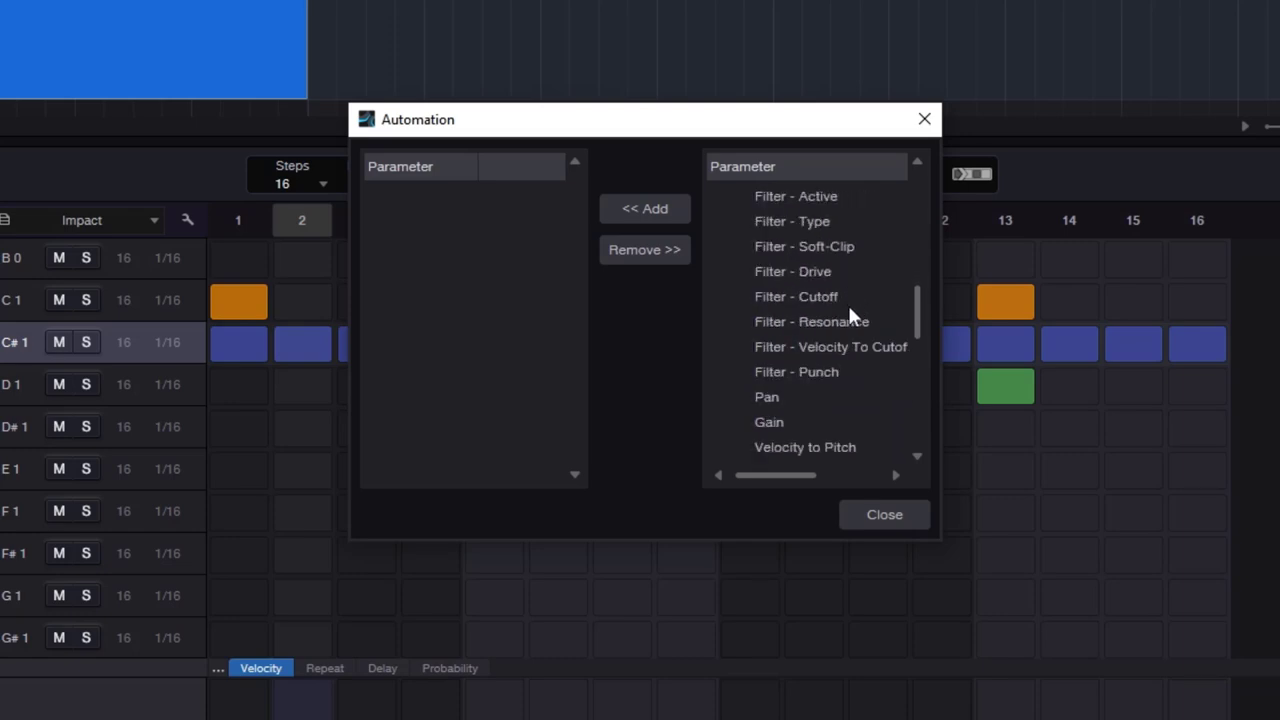
# Add Pad 3's Filter - Cutoff parameter to the pattern automation and close the Automation dialog.
pyautogui.click(817, 304)
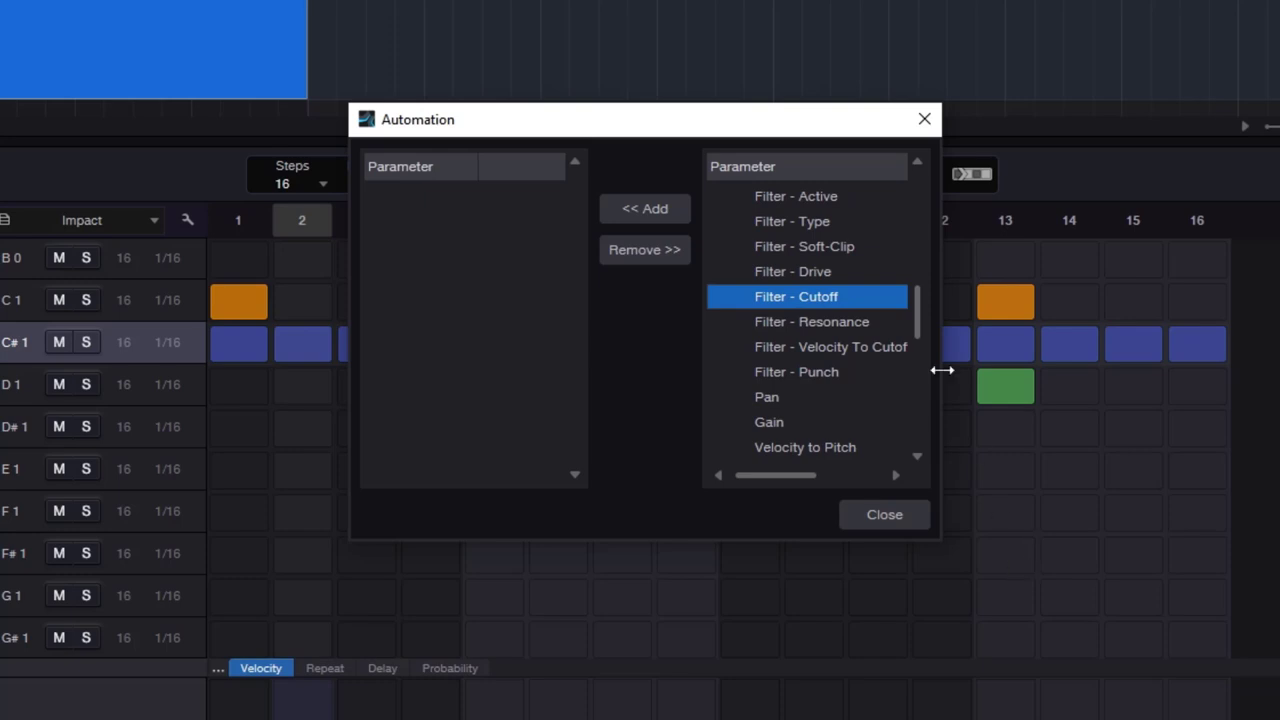
pyautogui.click(645, 210)
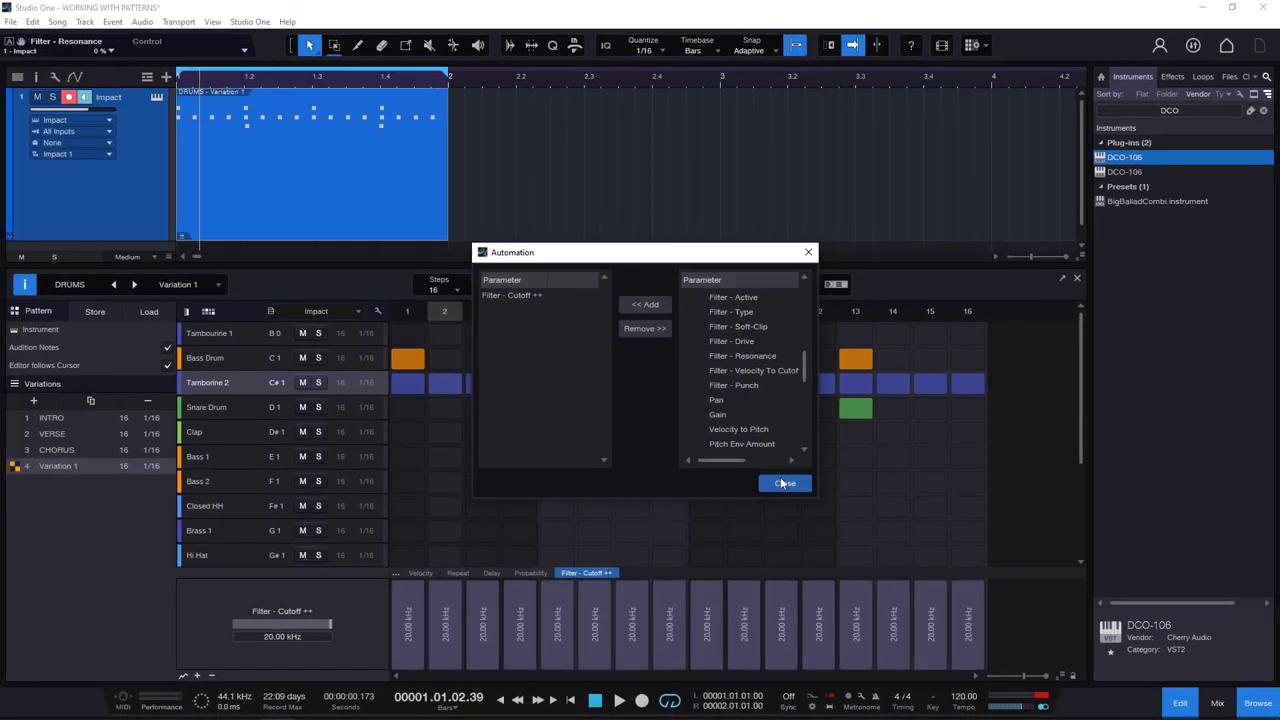
pyautogui.click(884, 514)
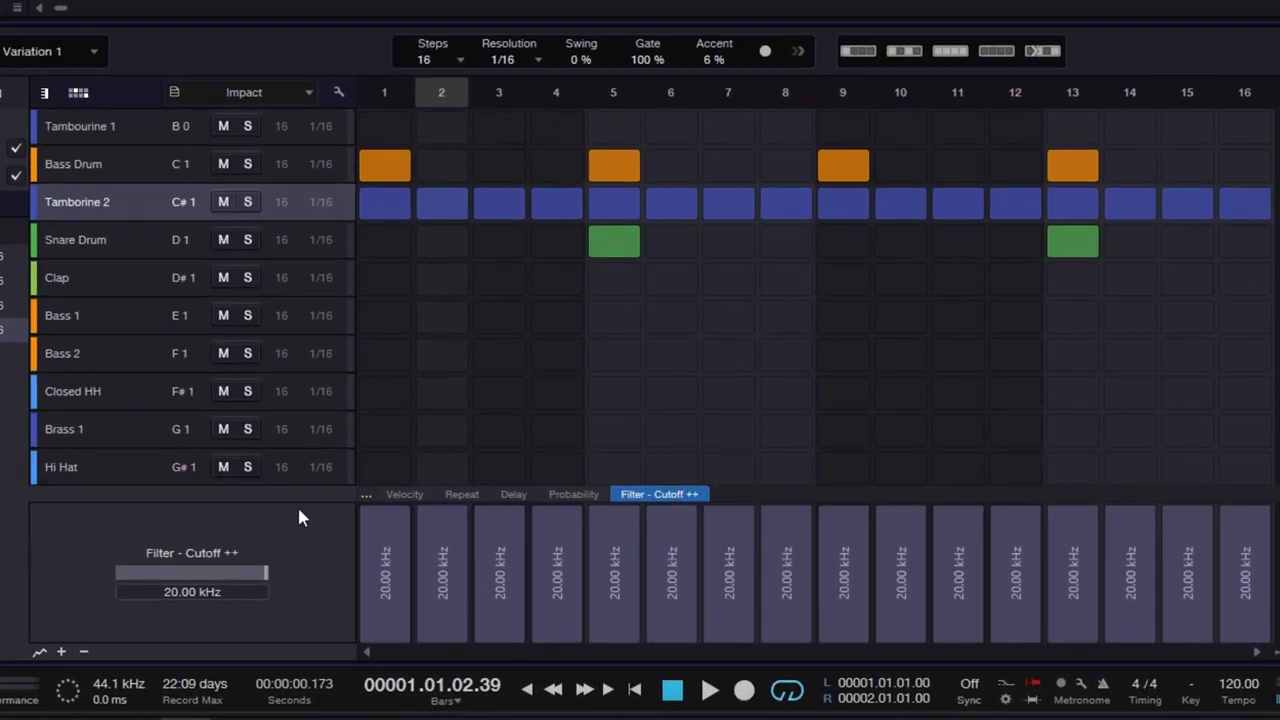
# Enlarge the Filter - Cutoff lane and play the pattern, lowering the overall cutoff to 2.67 kHz and restoring it to 20.00 kHz.
pyautogui.moveTo(304, 493); pyautogui.dragTo(313, 437)
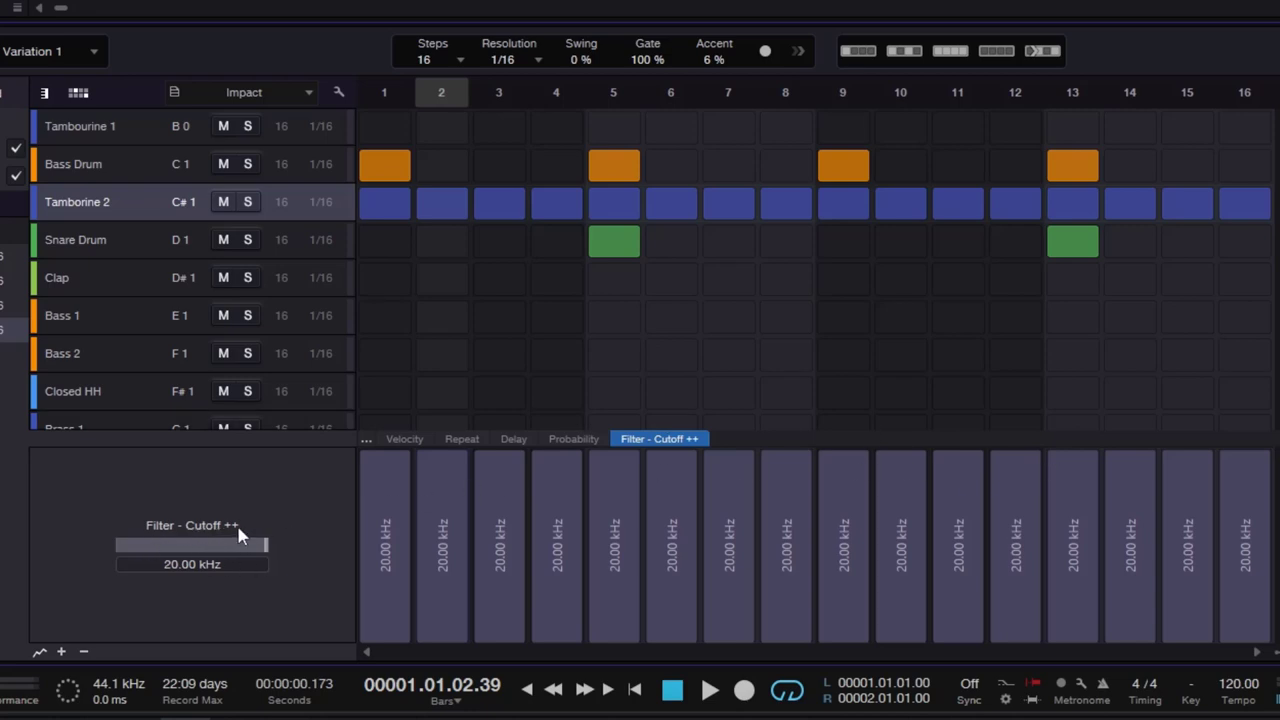
pyautogui.moveTo(258, 547); pyautogui.dragTo(223, 548)
pyautogui.press('space')
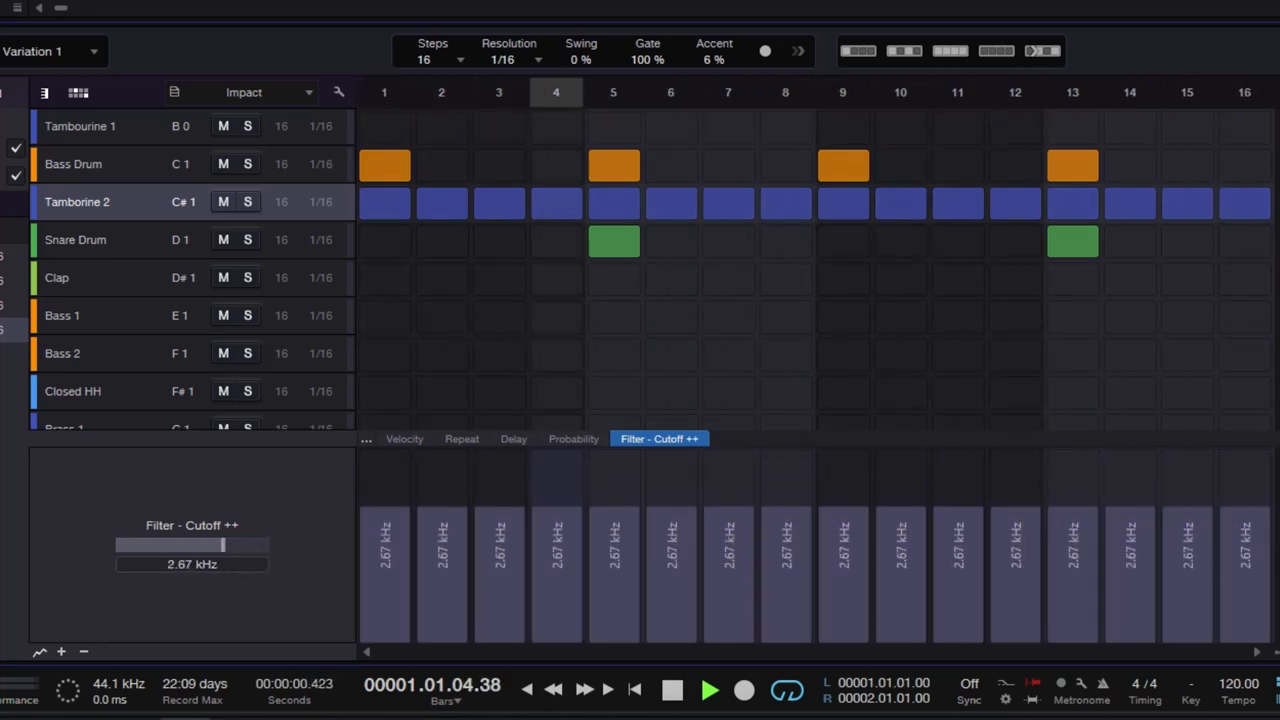
pyautogui.click(174, 92)
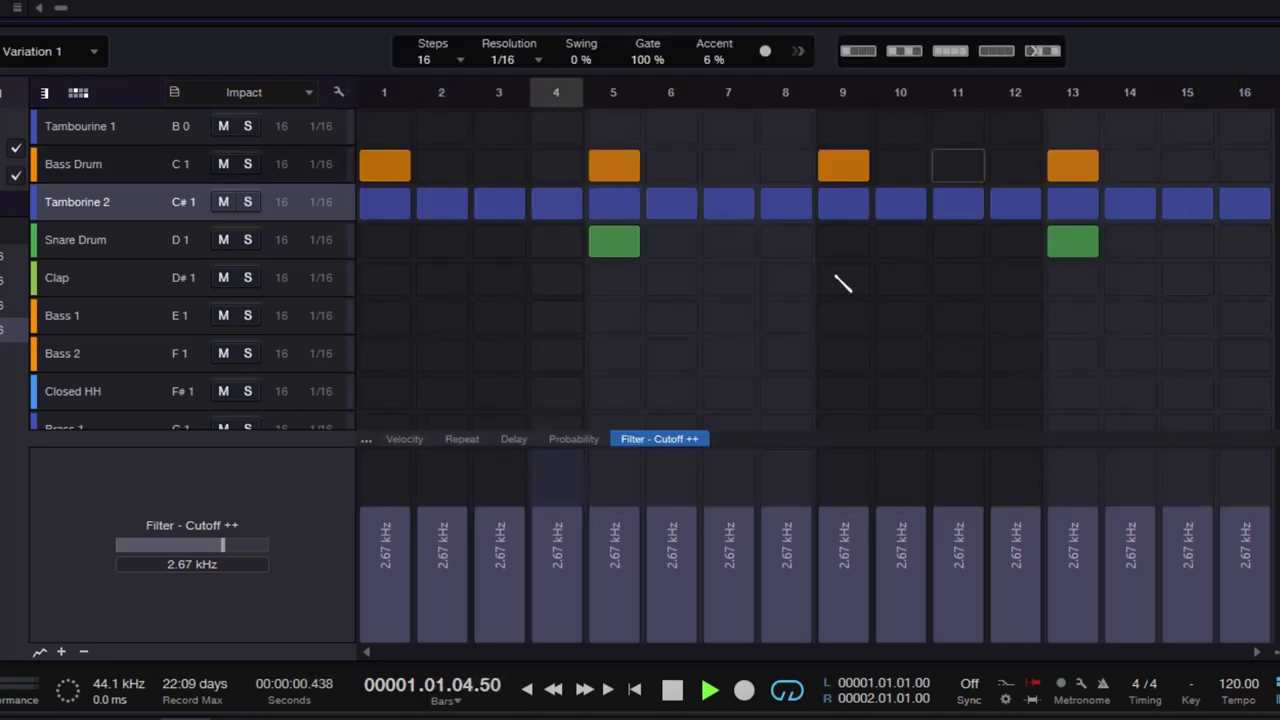
pyautogui.moveTo(222, 546); pyautogui.dragTo(276, 561)
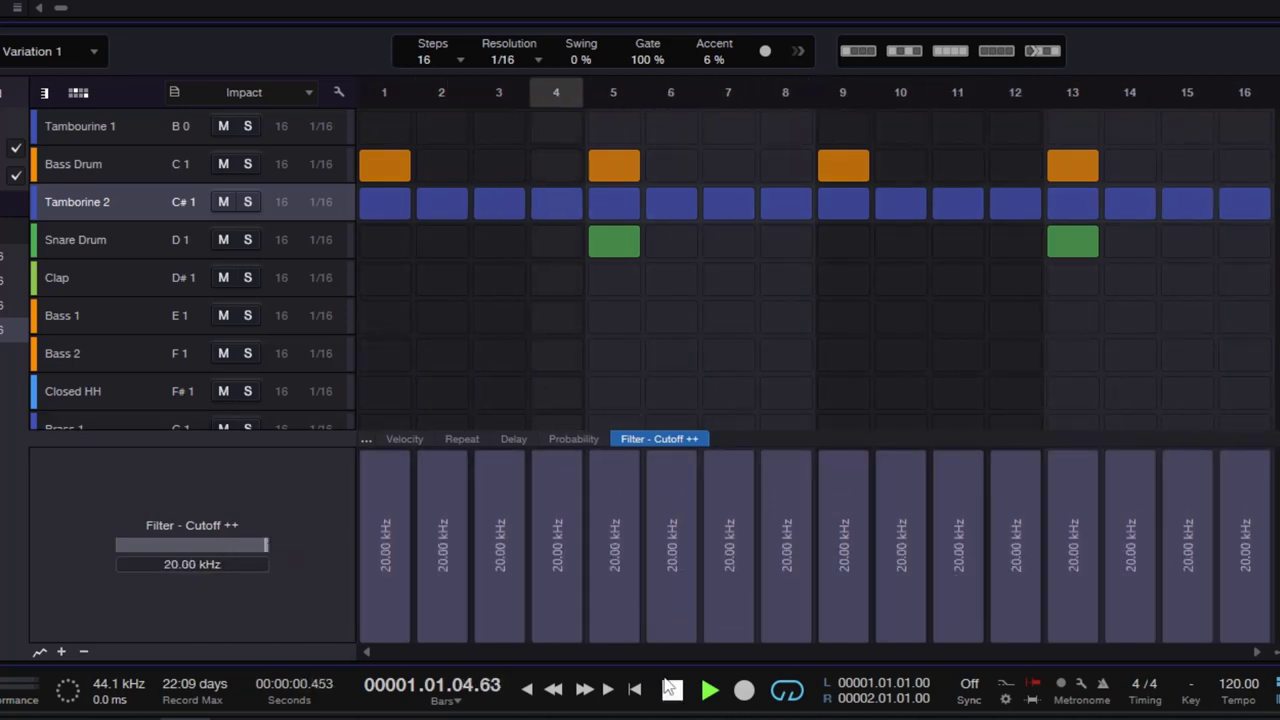
pyautogui.press('space')
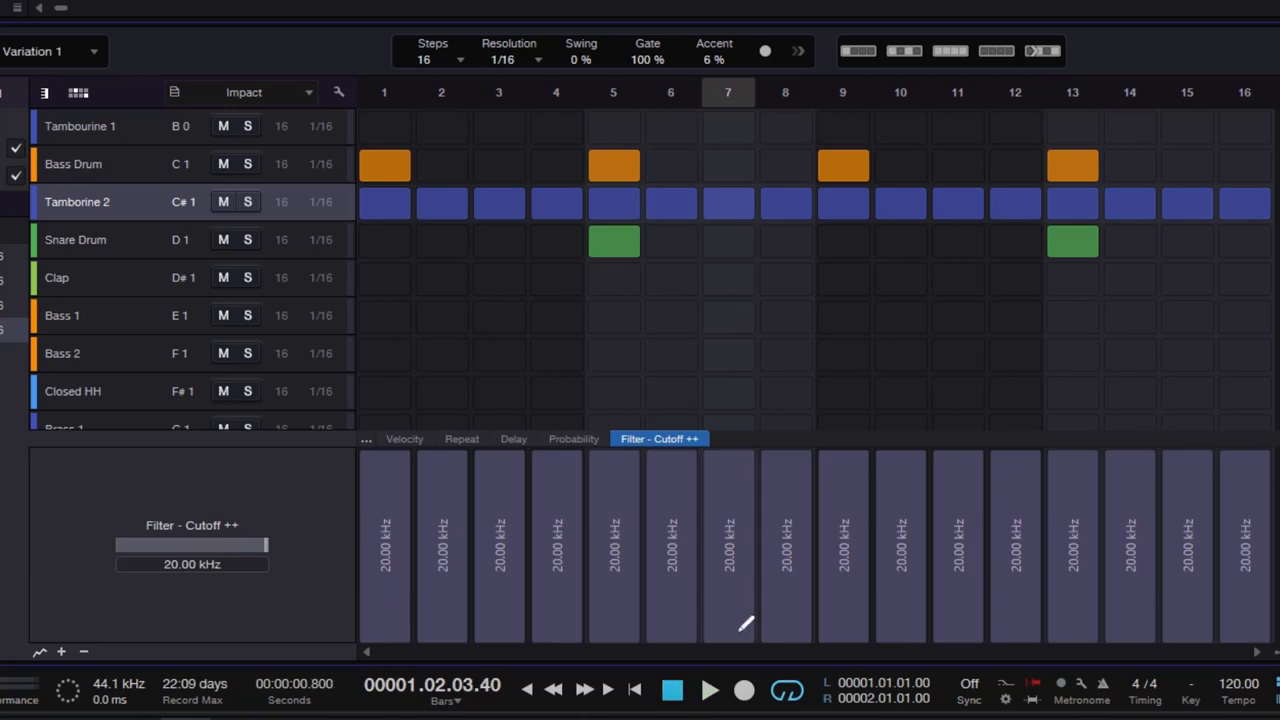
# Set the Tamborine 2 filter cutoff on step 1 to 7.73 kHz, trying 10.74 kHz in between.
pyautogui.moveTo(383, 575); pyautogui.dragTo(381, 472)
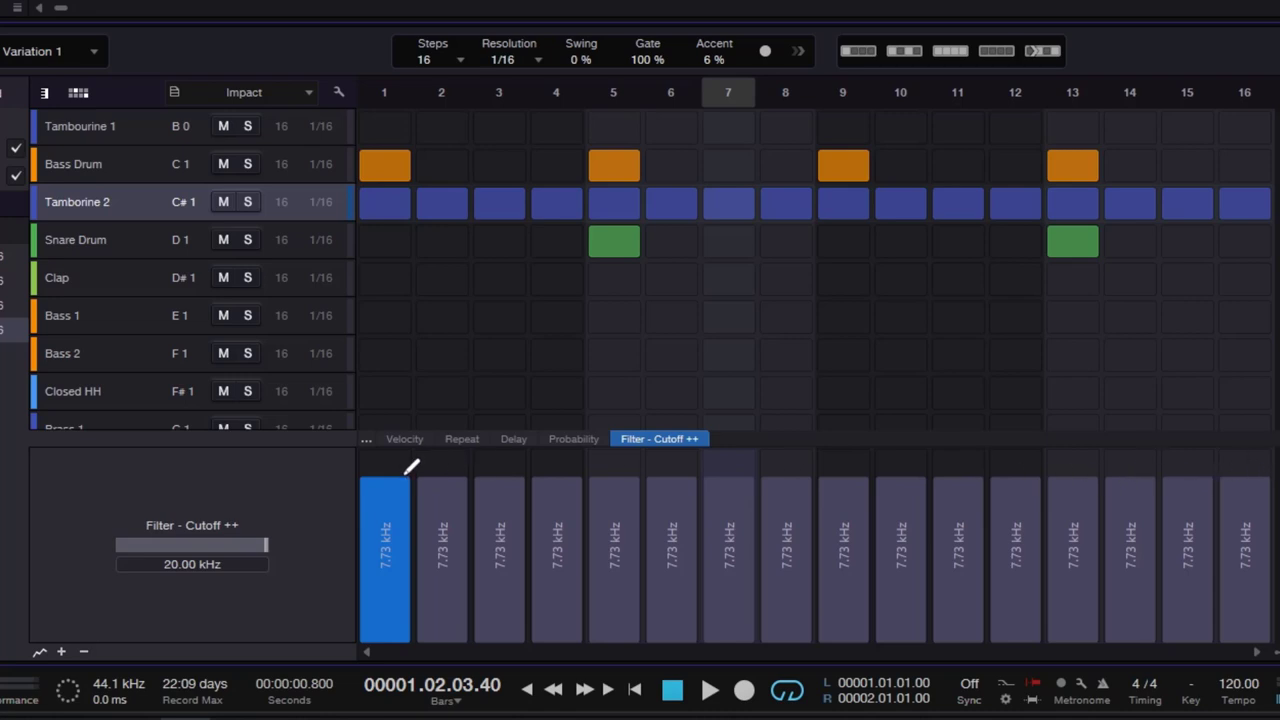
pyautogui.moveTo(402, 478)
pyautogui.mouseDown()
pyautogui.moveTo(385, 572)
pyautogui.moveTo(395, 464)
pyautogui.mouseUp()
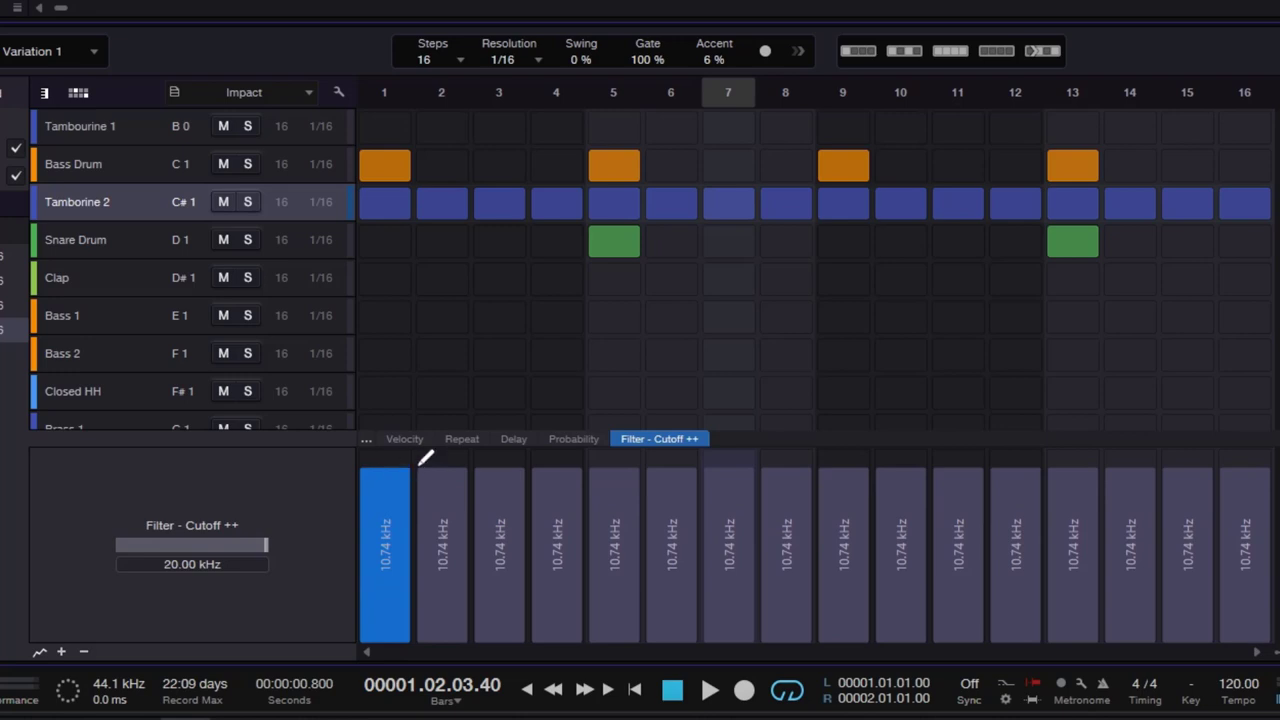
pyautogui.moveTo(400, 462)
pyautogui.mouseDown()
pyautogui.moveTo(397, 485)
pyautogui.moveTo(420, 472)
pyautogui.mouseUp()
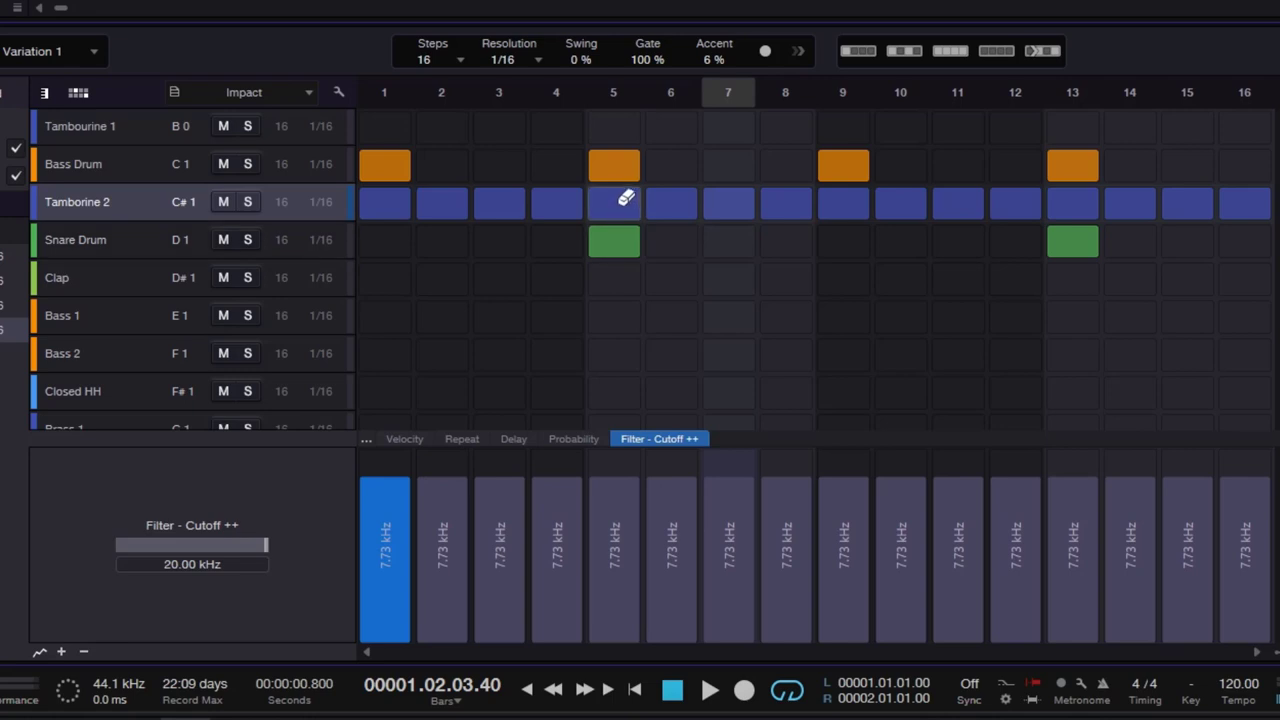
# Set the Tamborine 2 filter cutoff to 1.44 kHz on step 5, 7.46 kHz on step 9 and 1.55 kHz on step 13.
pyautogui.click(626, 470)
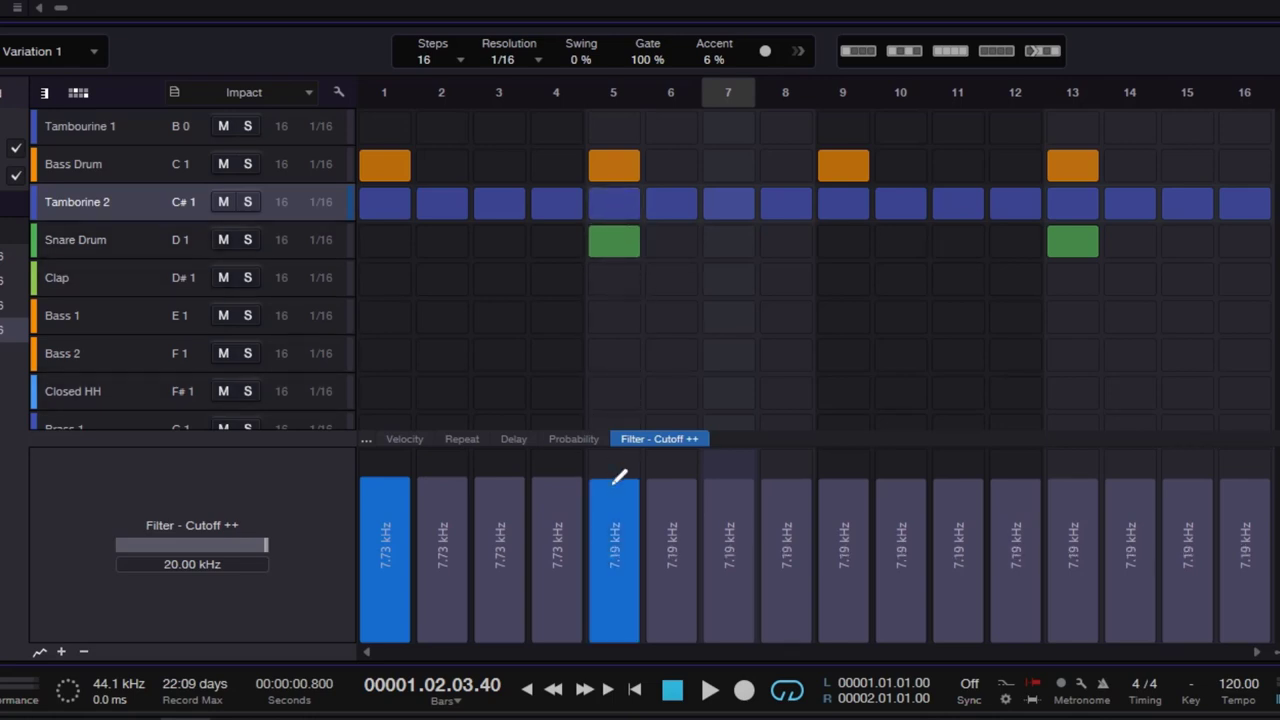
pyautogui.moveTo(640, 490); pyautogui.dragTo(629, 524)
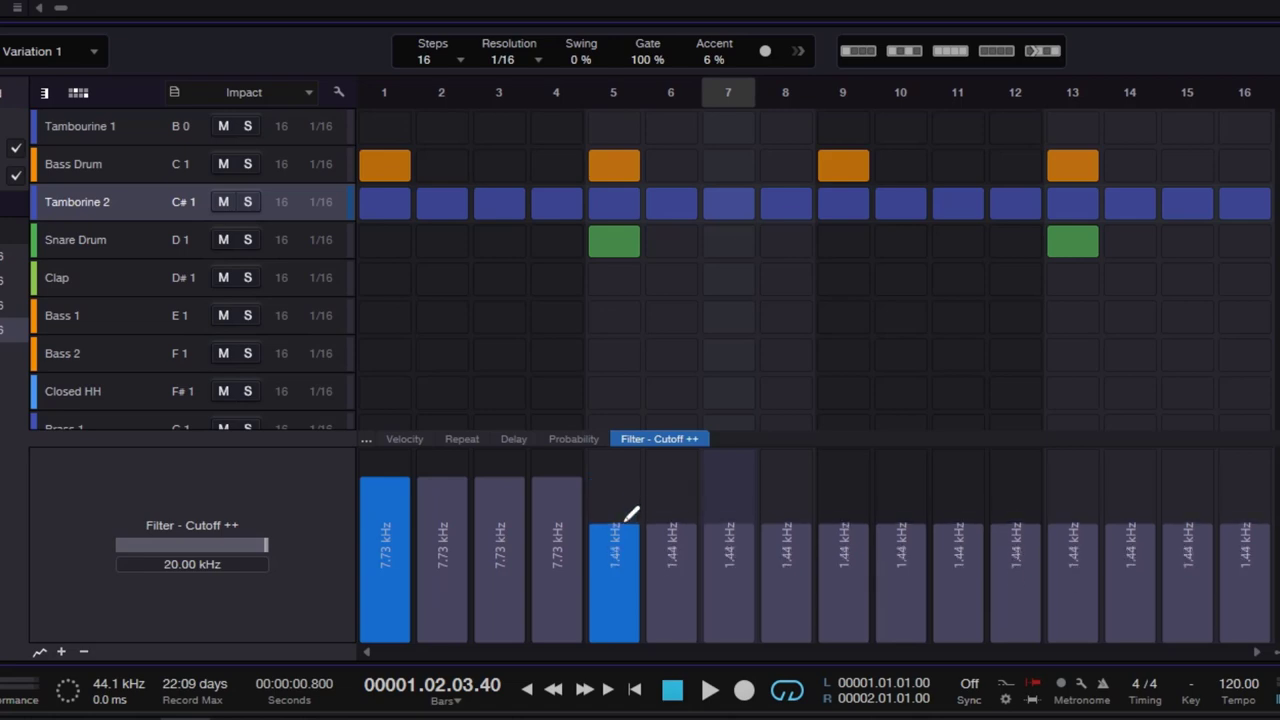
pyautogui.moveTo(856, 521); pyautogui.dragTo(858, 477)
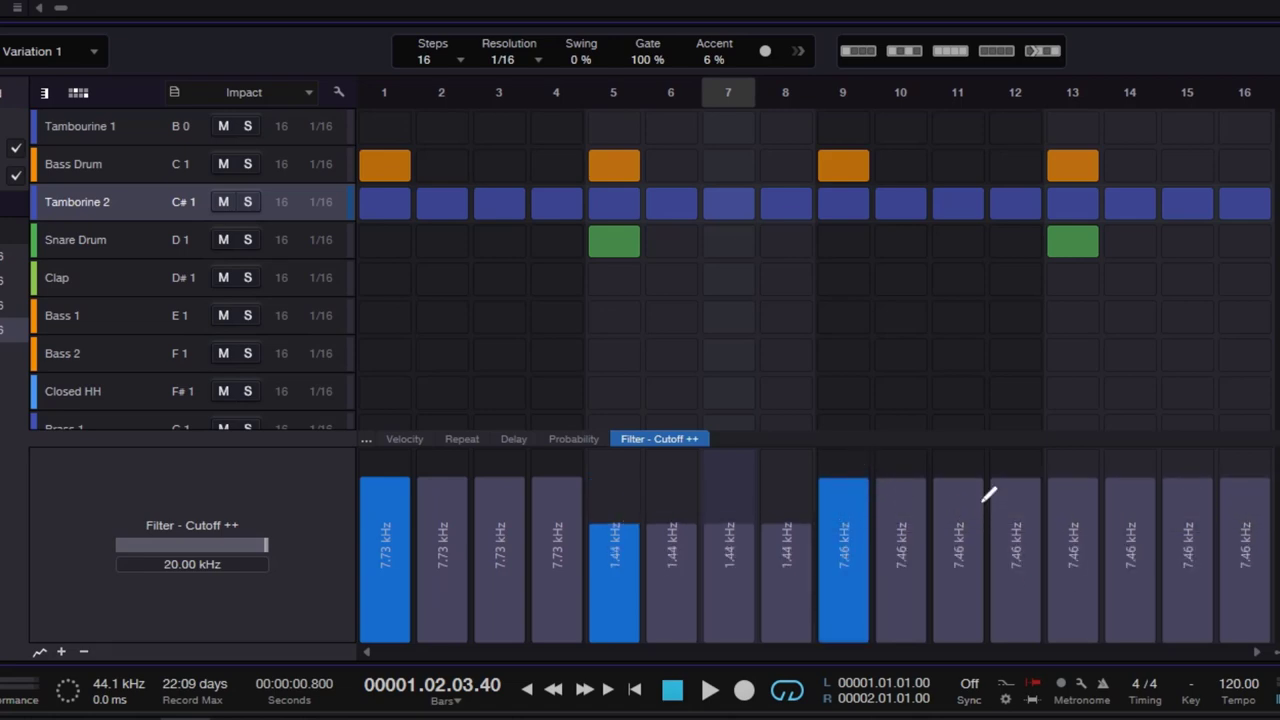
pyautogui.moveTo(1086, 486); pyautogui.dragTo(1088, 512)
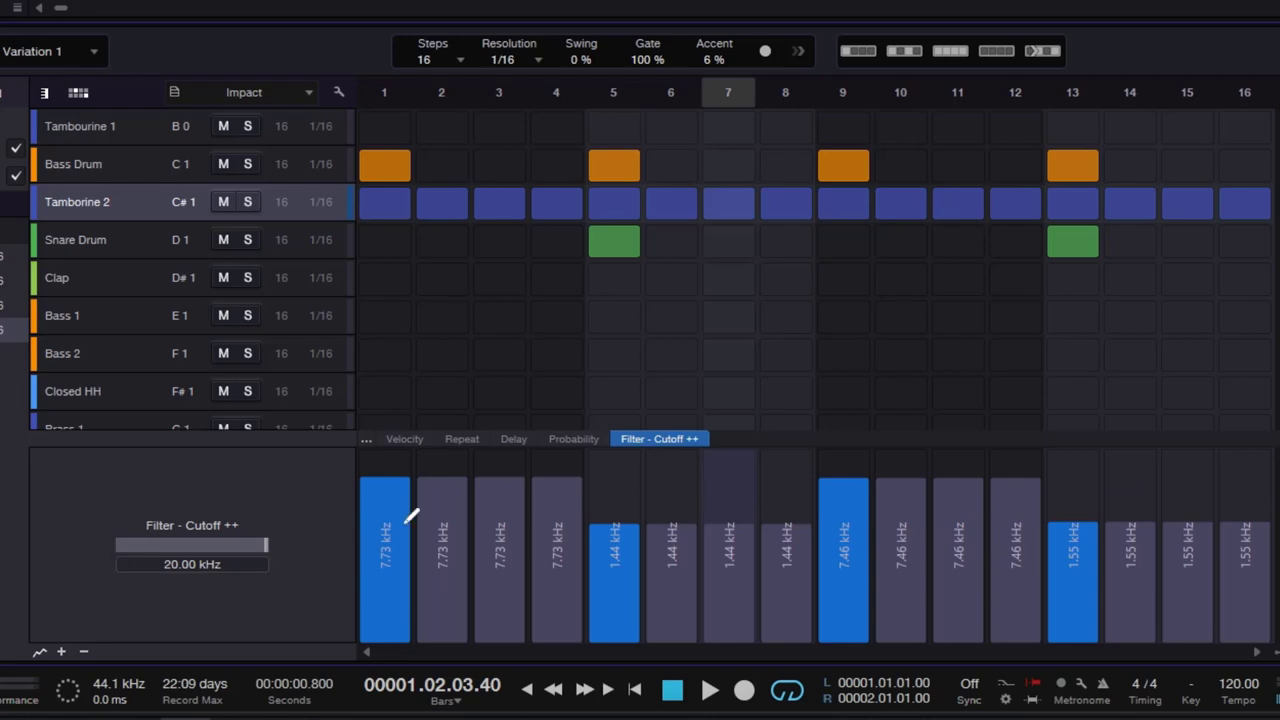
# Try freehand Filter - Cutoff shapes across the Tamborine 2 steps, starting with about 20.00 kHz on every step.
pyautogui.moveTo(376, 468)
pyautogui.mouseDown()
pyautogui.moveTo(848, 434)
pyautogui.moveTo(1258, 437)
pyautogui.moveTo(1251, 460)
pyautogui.mouseUp()
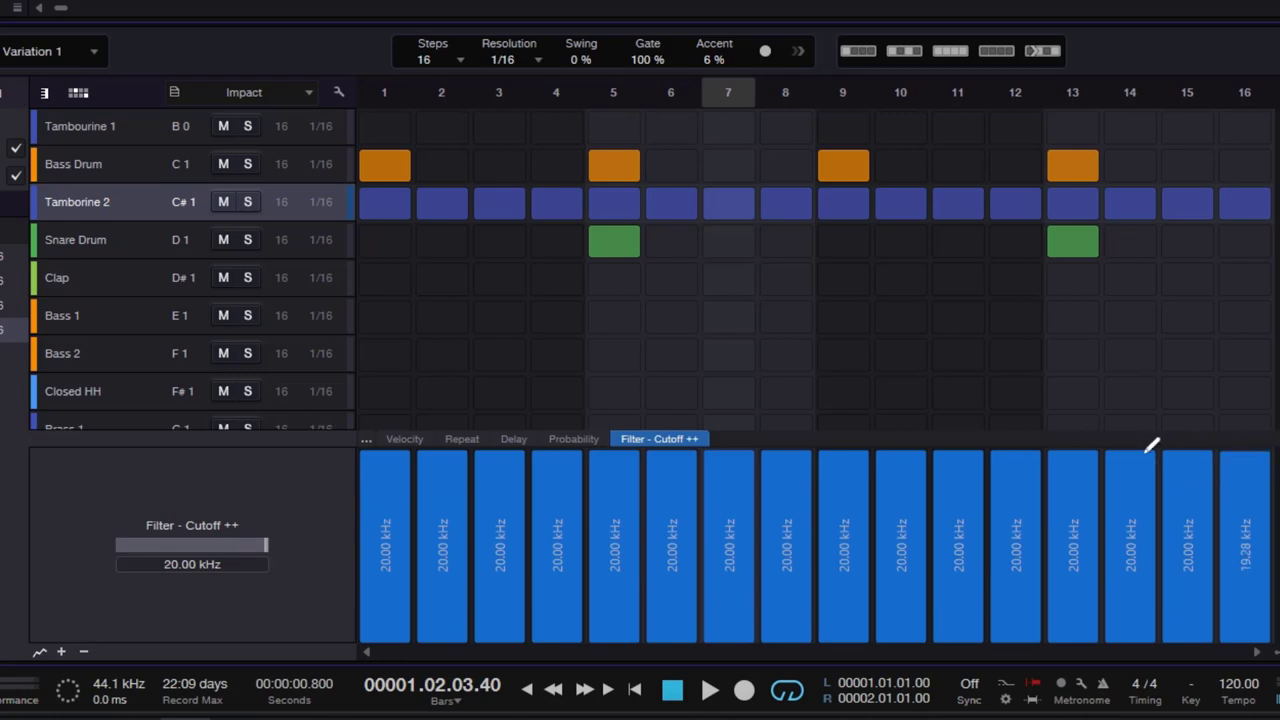
pyautogui.moveTo(422, 590)
pyautogui.mouseDown()
pyautogui.moveTo(655, 535)
pyautogui.moveTo(1088, 588)
pyautogui.moveTo(1208, 487)
pyautogui.mouseUp()
pyautogui.moveTo(390, 445); pyautogui.dragTo(1011, 451)
# Undo all the Tamborine 2 filter cutoff edits, including the one on step 1.
pyautogui.hotkey('ctrl', 'z')
pyautogui.hotkey('ctrl', 'z')
pyautogui.hotkey('ctrl', 'z')
pyautogui.hotkey('ctrl', 'z')
pyautogui.hotkey('ctrl', 'z')
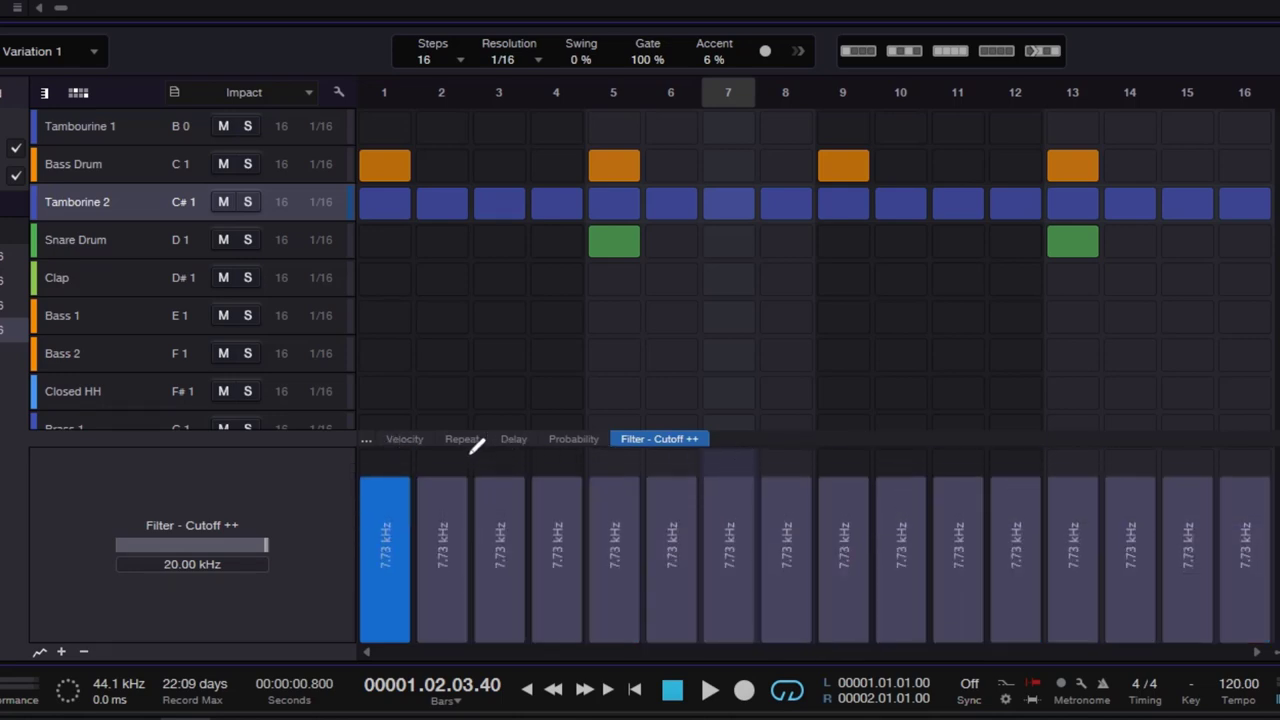
pyautogui.hotkey('ctrl', 'z')
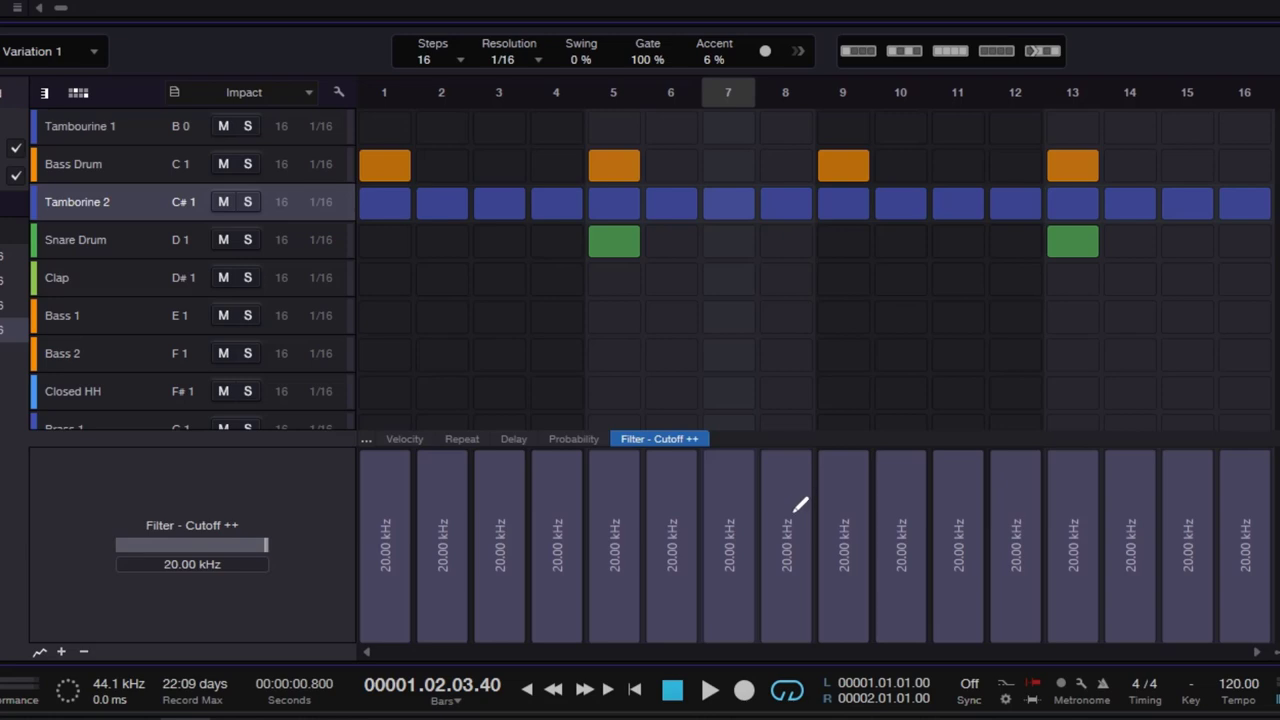
# Draw varied Filter - Cutoff values across all 16 Tamborine 2 steps, from about 65 Hz on step 5 to 20.00 kHz on step 10.
pyautogui.click(731, 457)
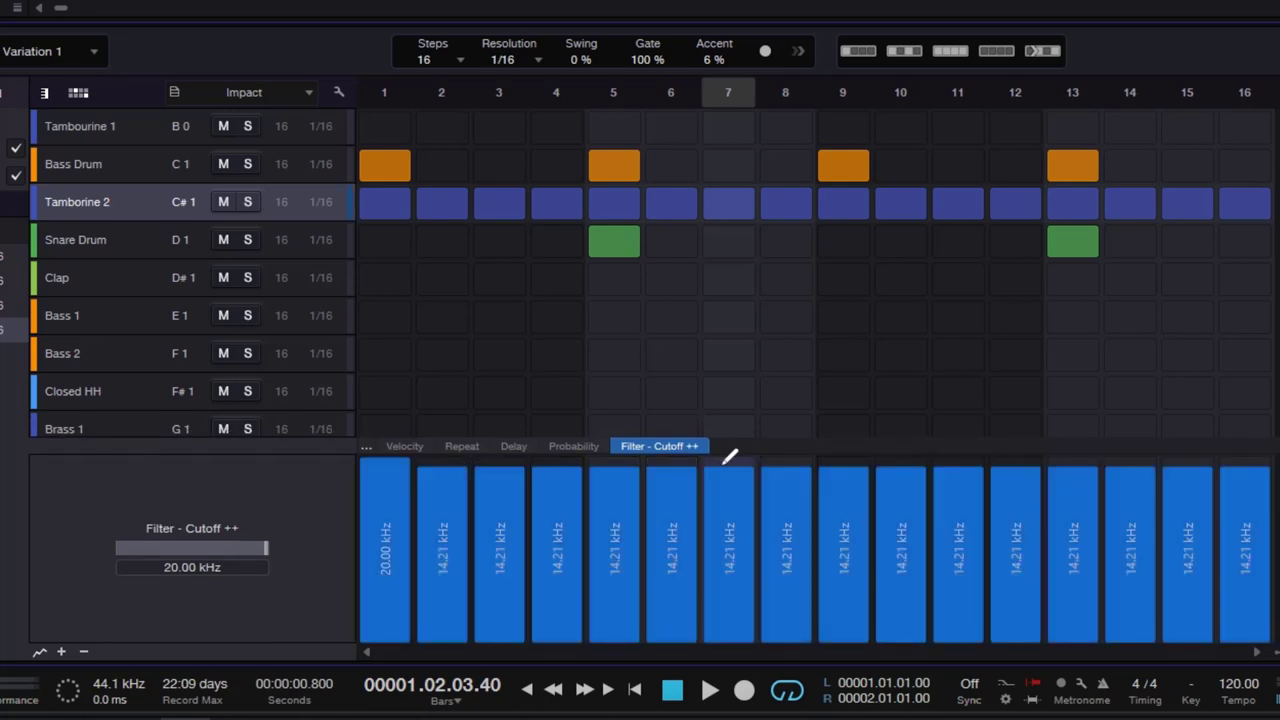
pyautogui.moveTo(731, 457)
pyautogui.mouseDown()
pyautogui.moveTo(729, 578)
pyautogui.moveTo(734, 491)
pyautogui.moveTo(749, 451)
pyautogui.moveTo(752, 489)
pyautogui.moveTo(762, 464)
pyautogui.mouseUp()
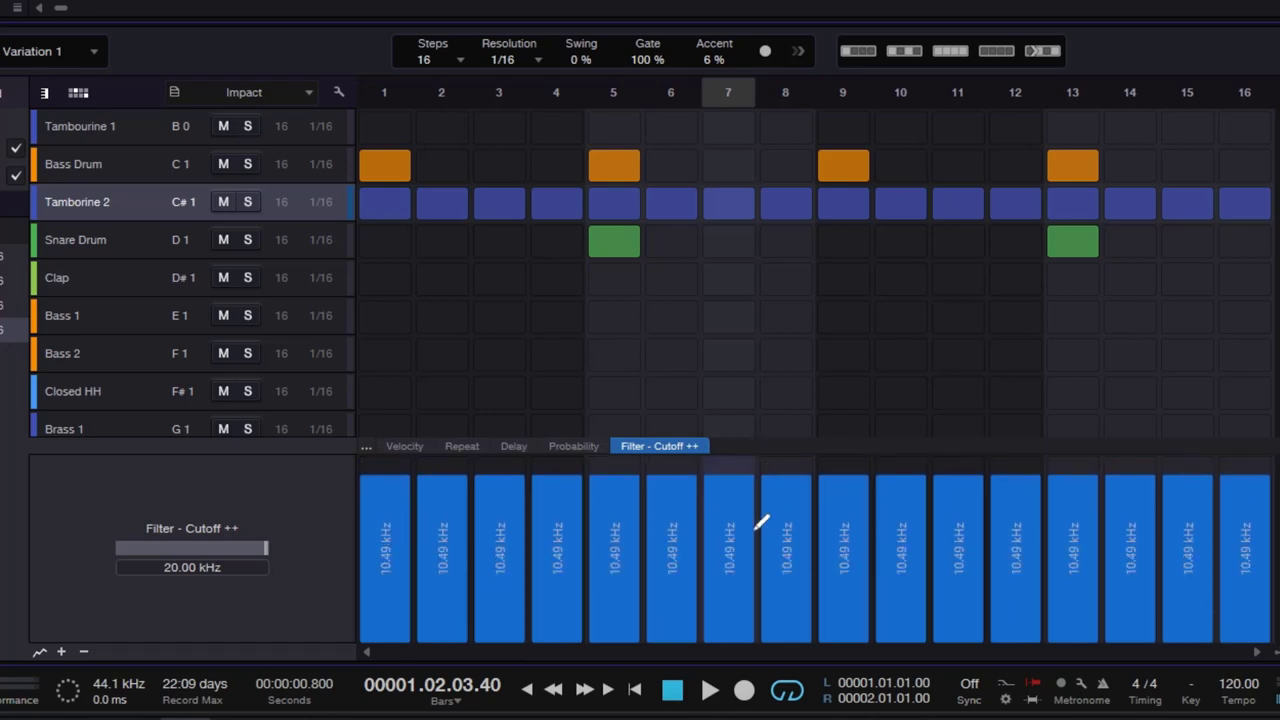
pyautogui.moveTo(381, 614)
pyautogui.mouseDown()
pyautogui.moveTo(399, 571)
pyautogui.moveTo(494, 482)
pyautogui.moveTo(546, 491)
pyautogui.moveTo(619, 628)
pyautogui.moveTo(708, 492)
pyautogui.moveTo(791, 490)
pyautogui.moveTo(835, 540)
pyautogui.moveTo(910, 432)
pyautogui.moveTo(1025, 470)
pyautogui.moveTo(1061, 602)
pyautogui.moveTo(1131, 512)
pyautogui.moveTo(1209, 455)
pyautogui.moveTo(1268, 470)
pyautogui.mouseUp()
pyautogui.moveTo(978, 470); pyautogui.dragTo(977, 534)
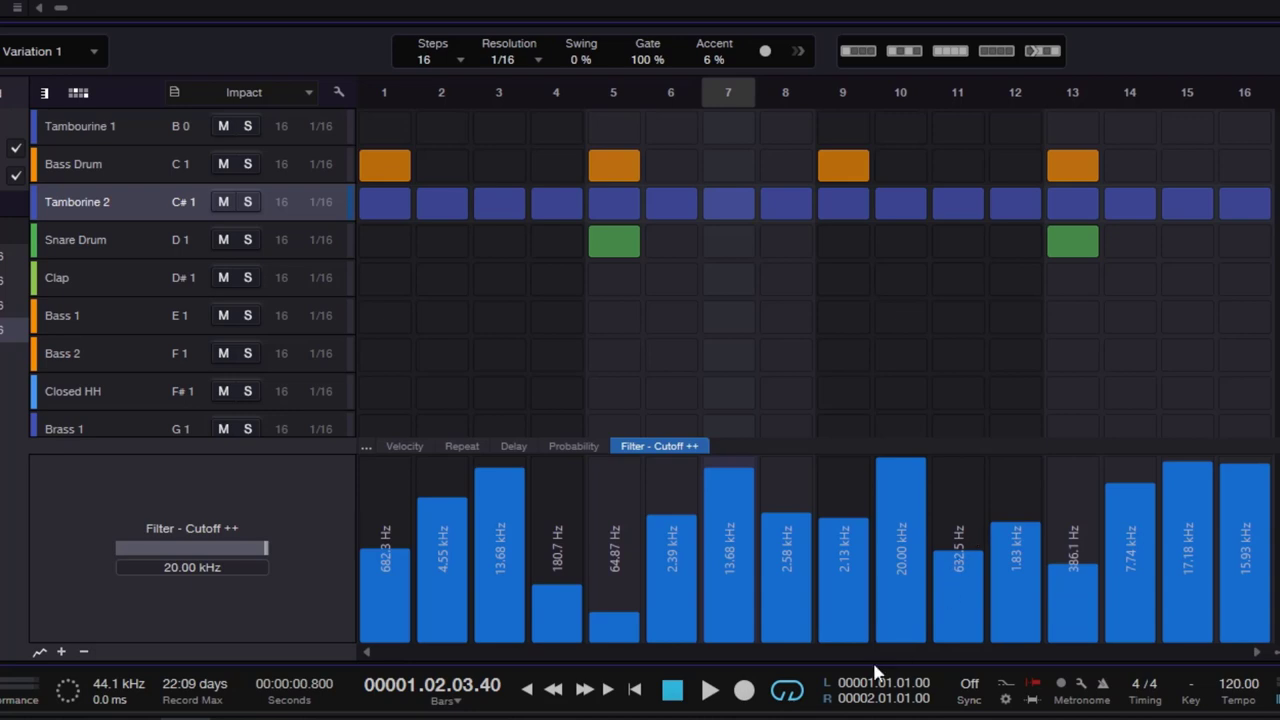
# Play the drum pattern and set the Tamborine 2 filter cutoff on step 16 to 2.39 kHz.
pyautogui.click(672, 690)
pyautogui.click(708, 690)
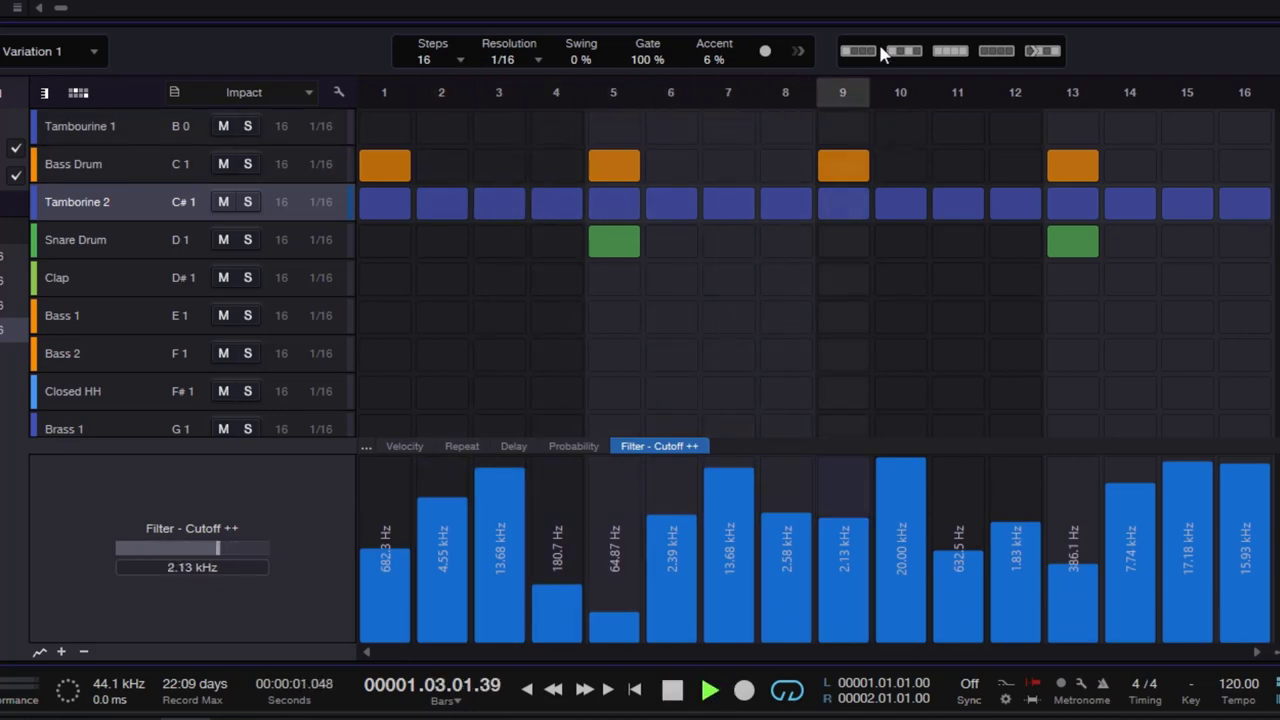
pyautogui.moveTo(883, 20); pyautogui.dragTo(883, 0)
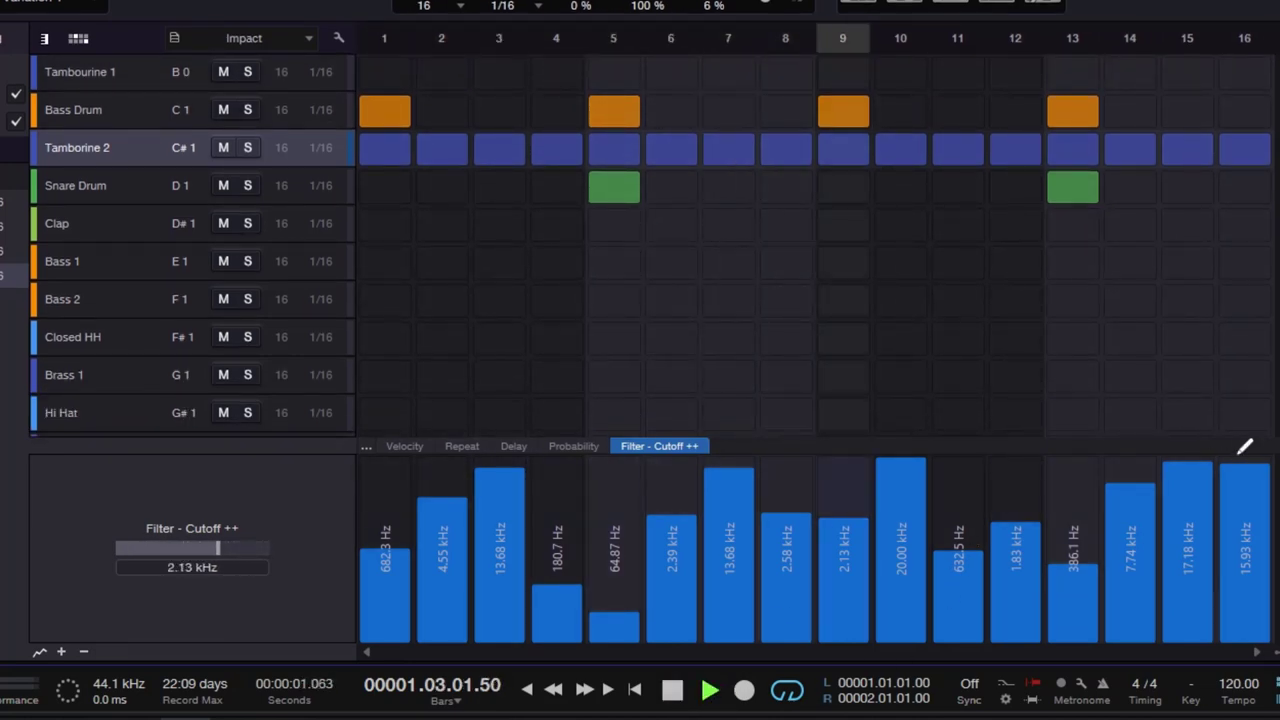
pyautogui.click(1245, 515)
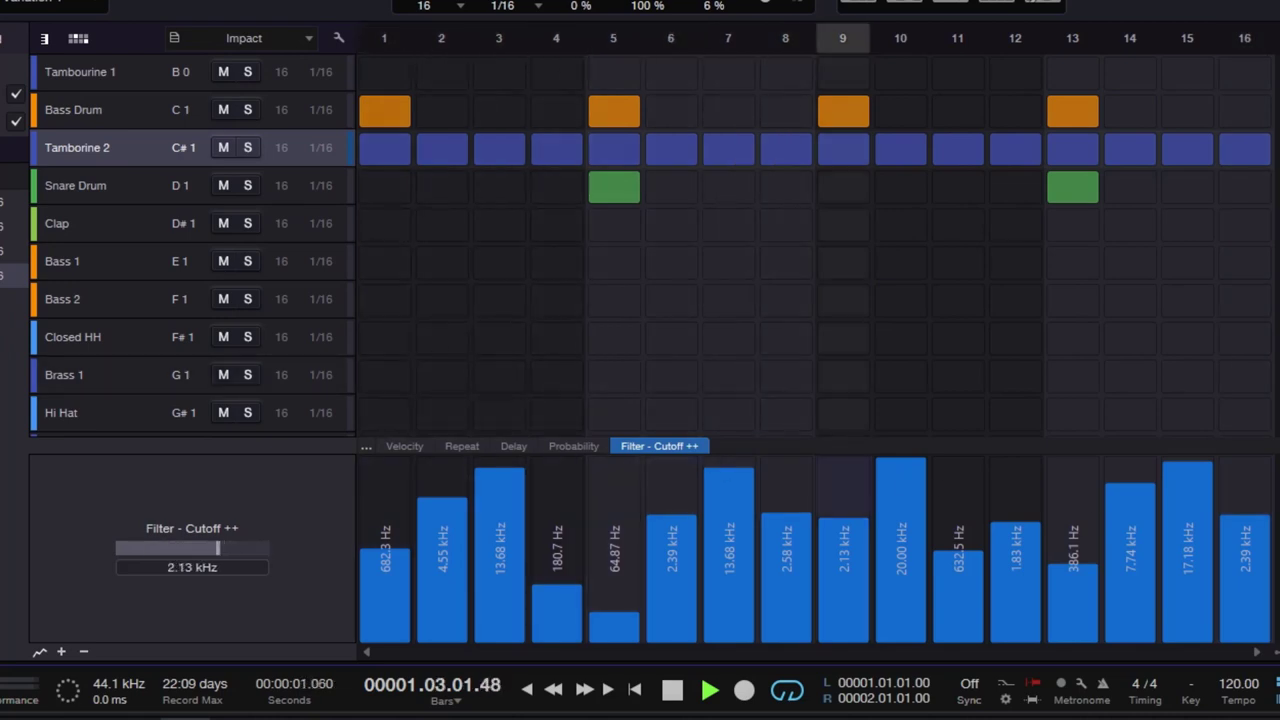
# Open the Impact instrument editor and adjust the Tamborine 2 pad's filter resonance while the pattern plays.
pyautogui.click(174, 38)
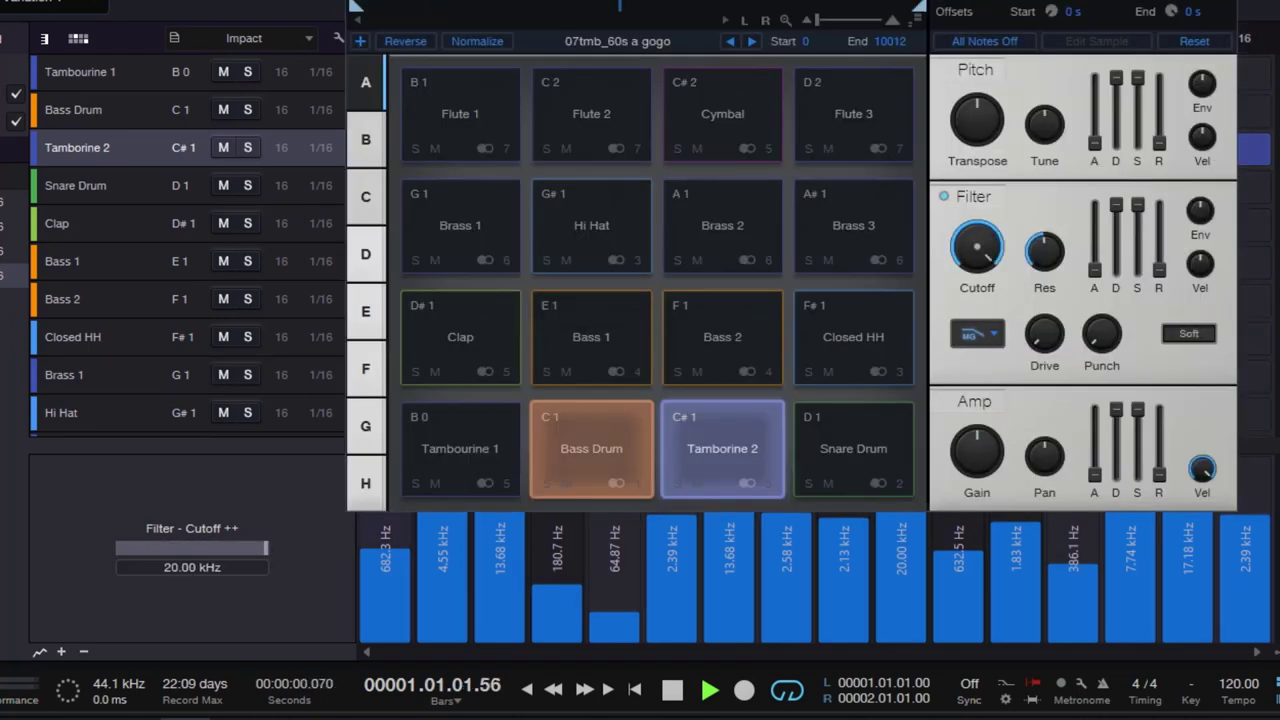
pyautogui.click(977, 334)
pyautogui.click(987, 252)
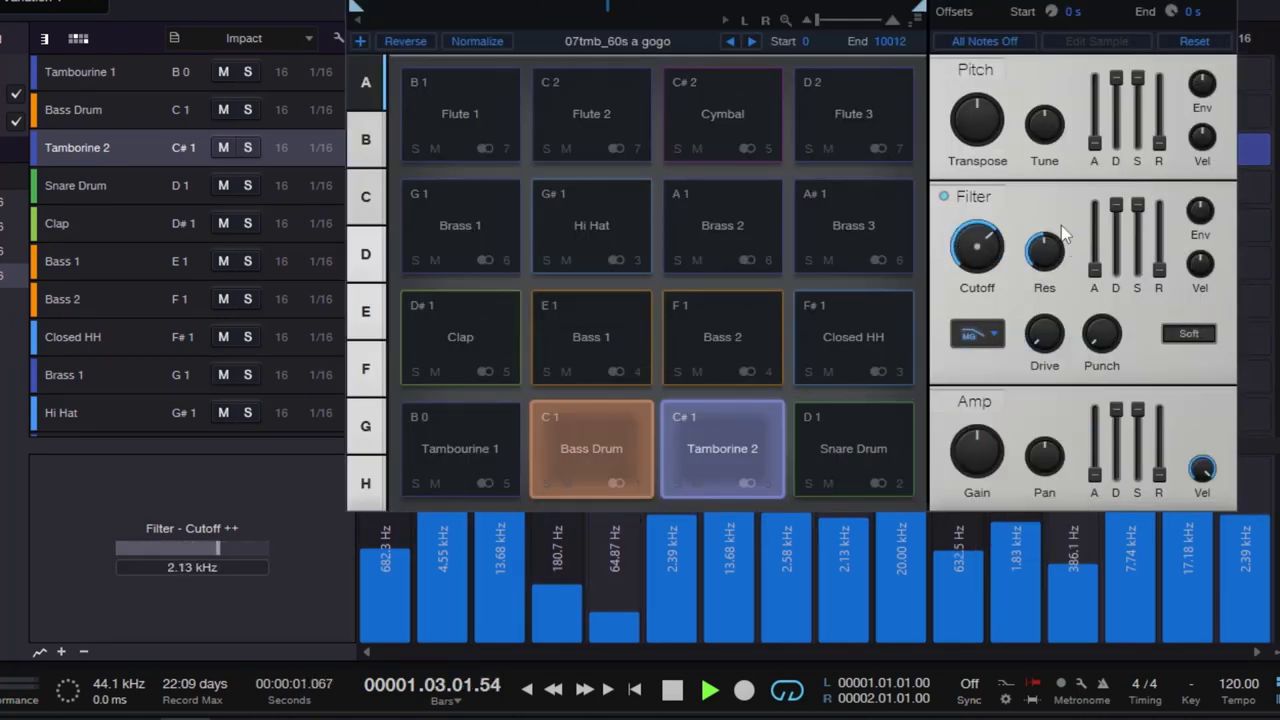
pyautogui.moveTo(1044, 250); pyautogui.dragTo(1040, 222)
# Switch the Tamborine 2 pad to another filter type, raising its resonance and drive and setting Punch to 8.5 %.
pyautogui.click(977, 334)
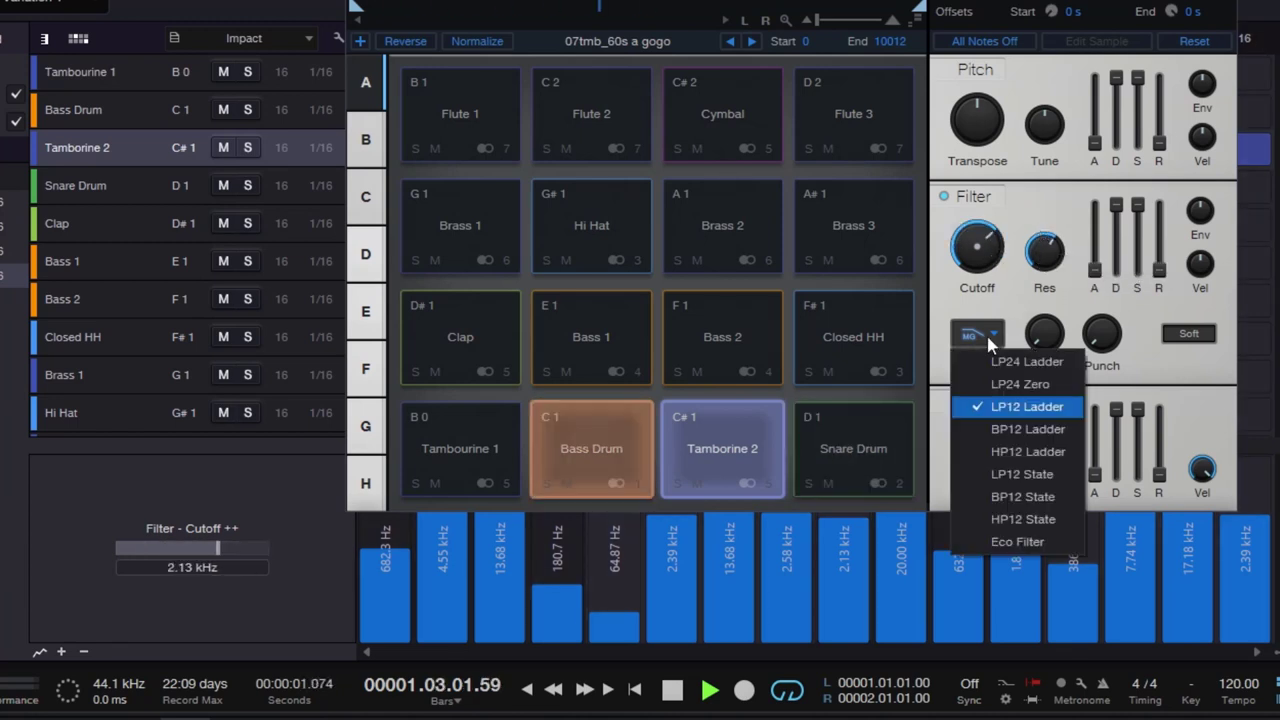
pyautogui.click(1037, 397)
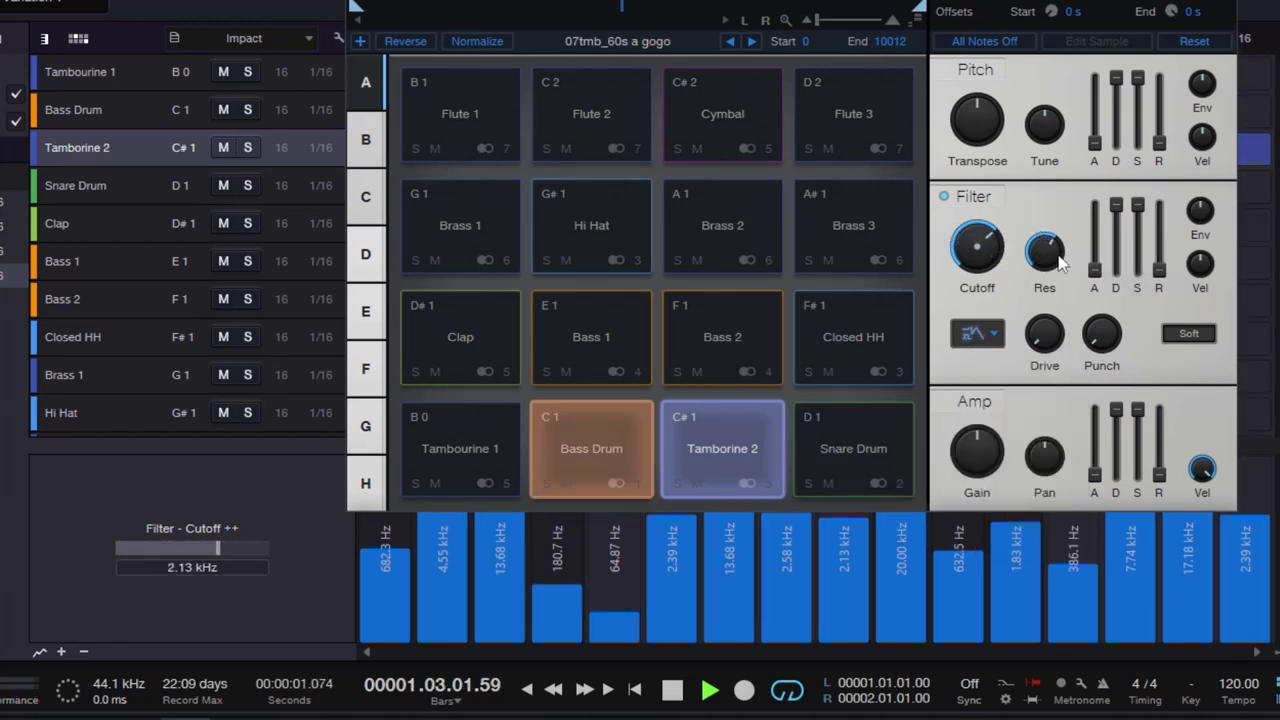
pyautogui.moveTo(1050, 256); pyautogui.dragTo(1063, 245)
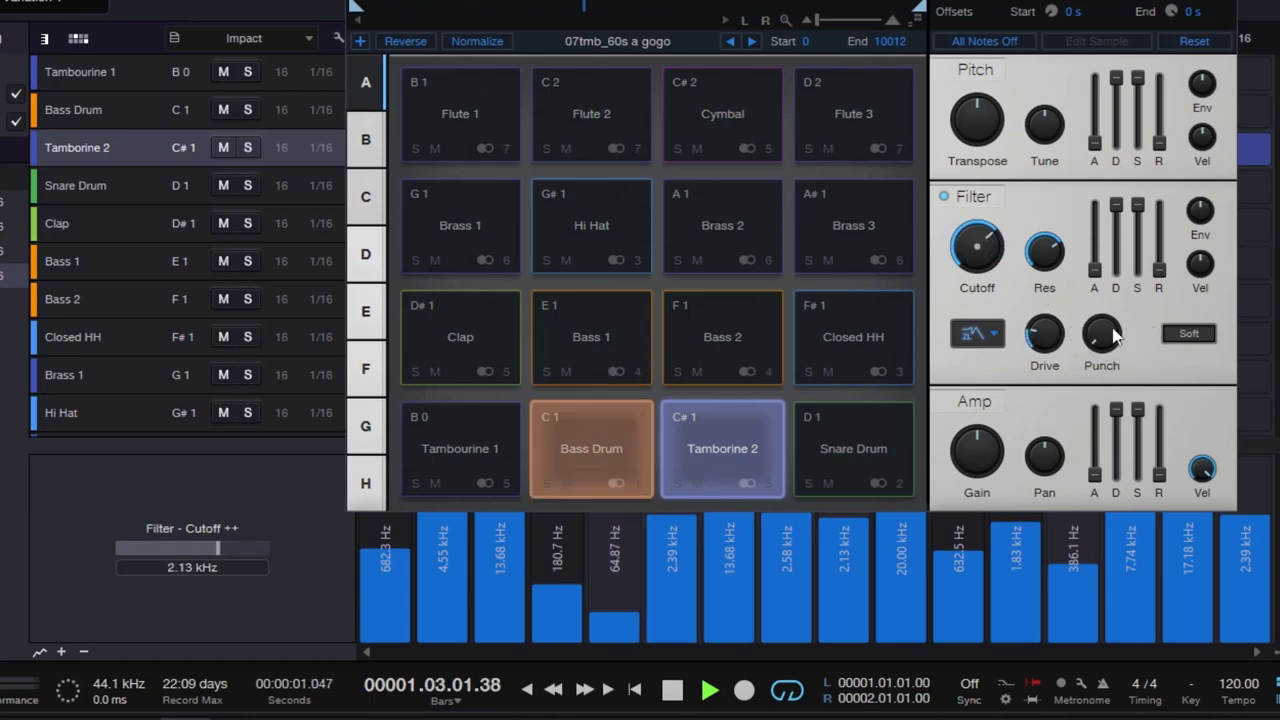
pyautogui.moveTo(1102, 338); pyautogui.dragTo(1105, 322)
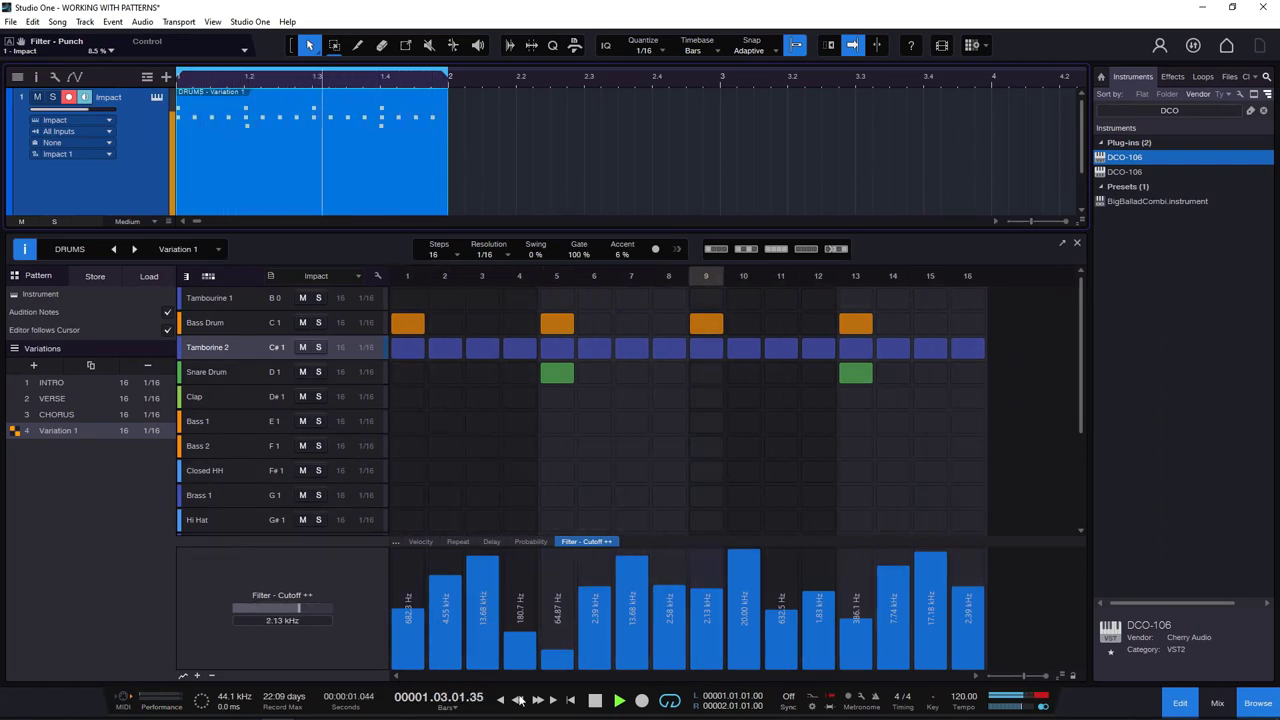
# Stop playback of the drum pattern and hide the browser.
pyautogui.click(596, 702)
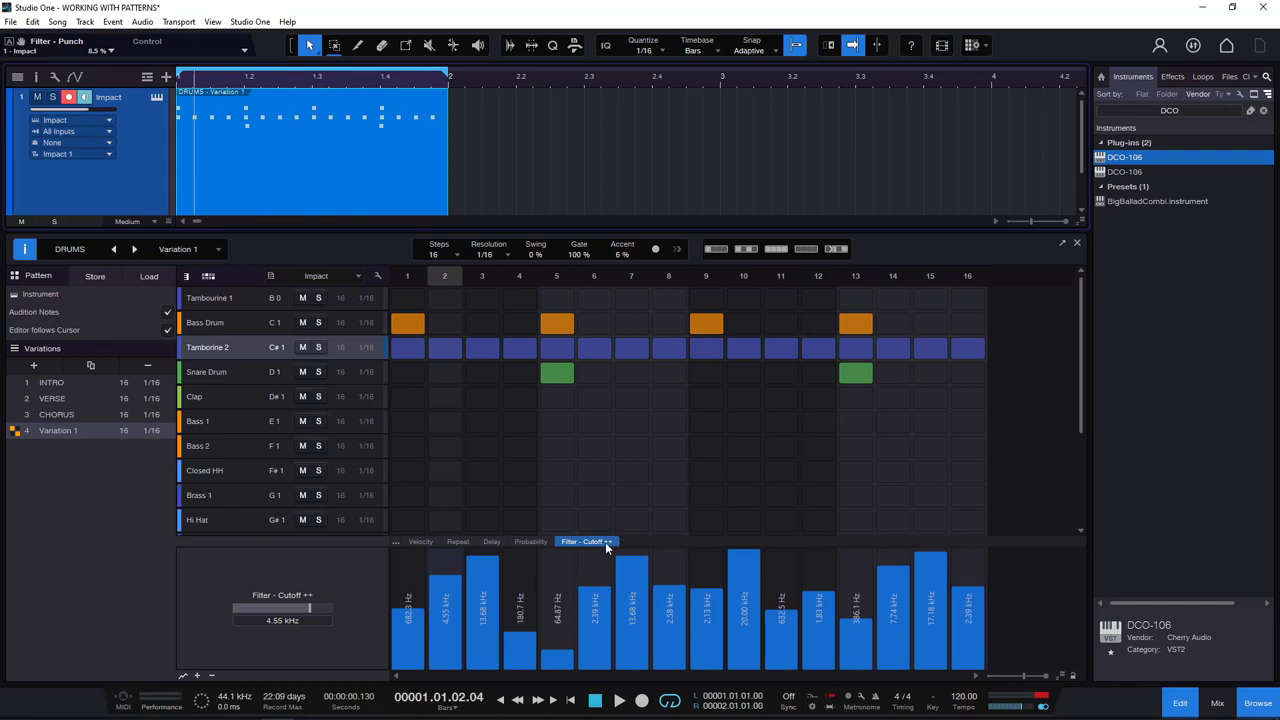
pyautogui.press('F5')
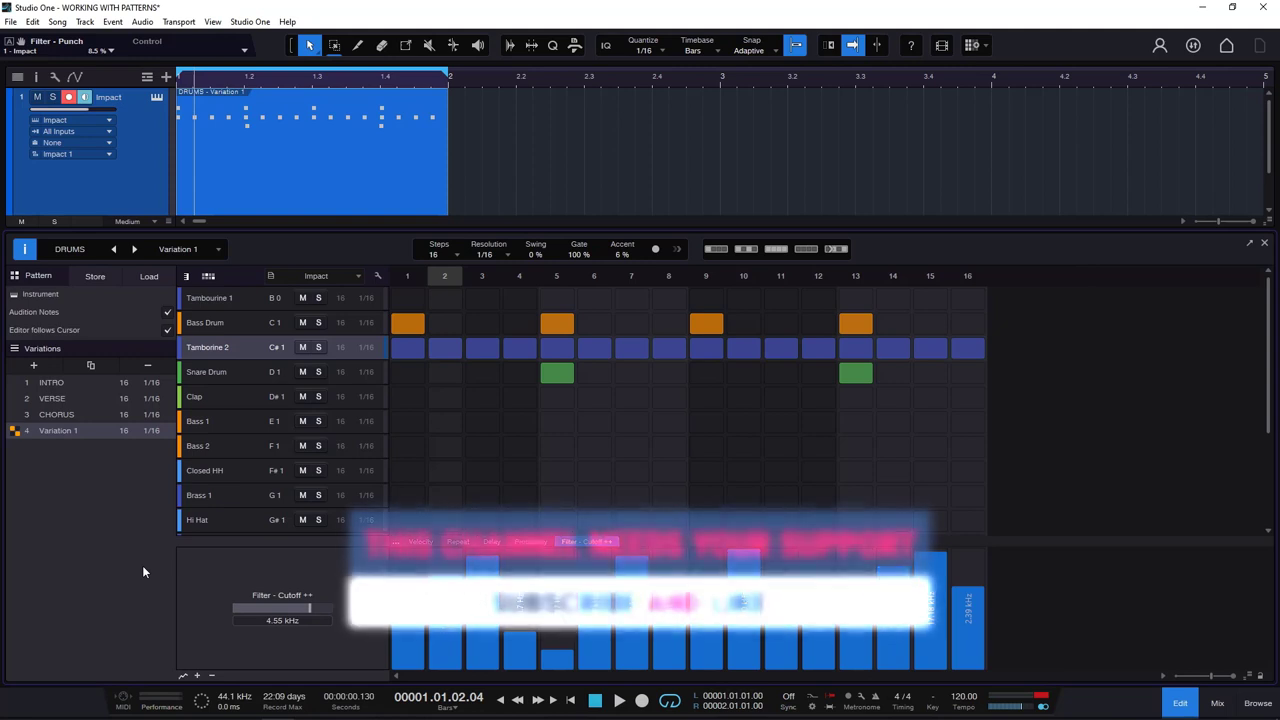